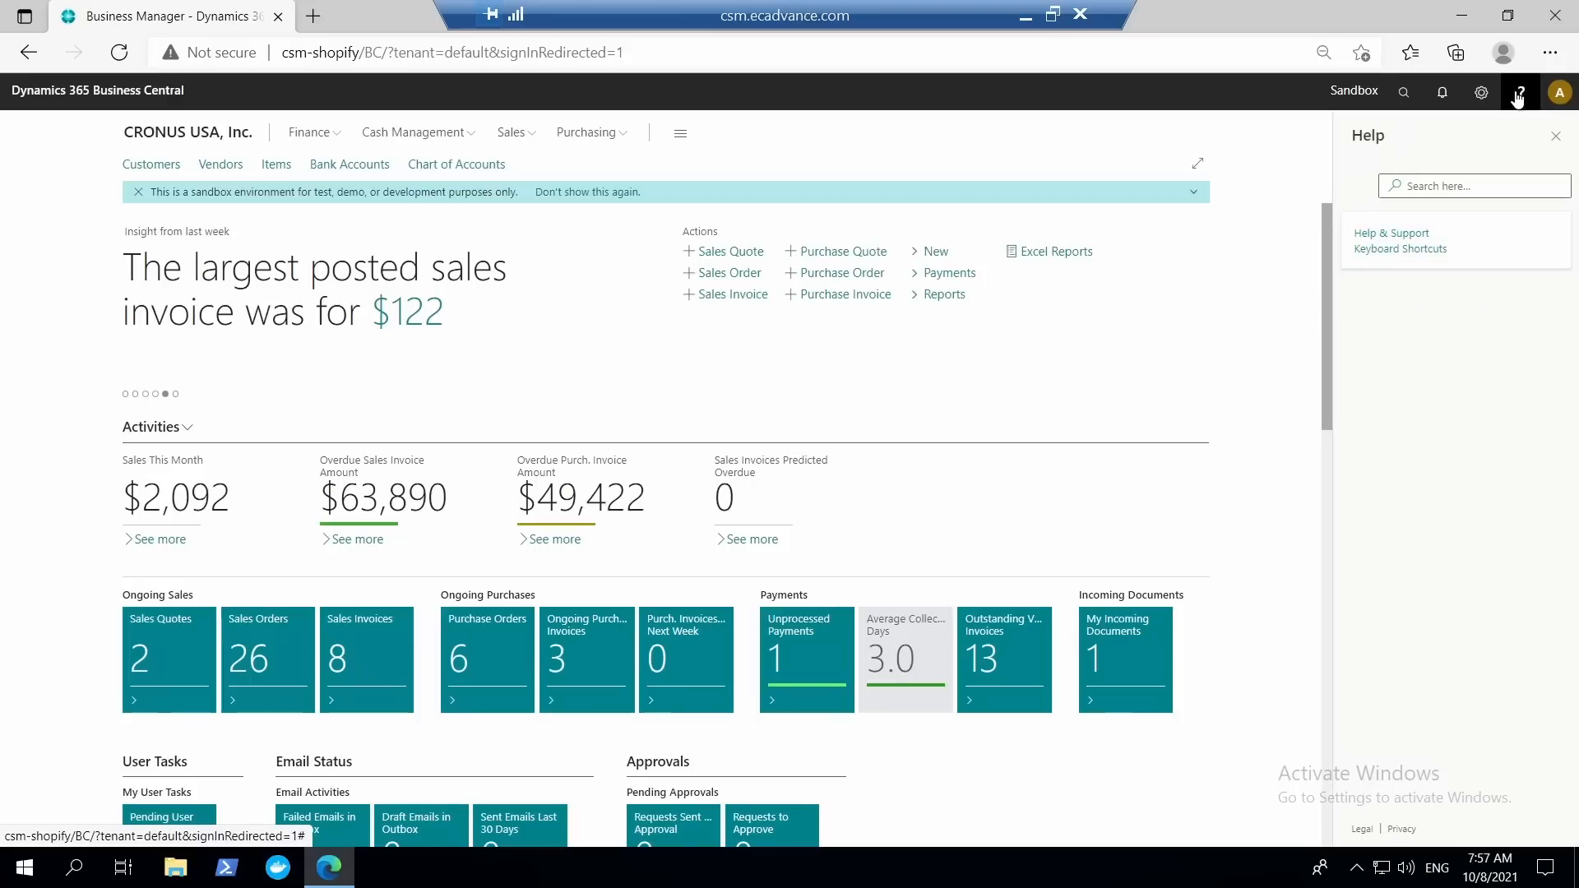
# View the version information on the Help and Support page, closing the page and the help pane when done.
pyautogui.click(1396, 235)
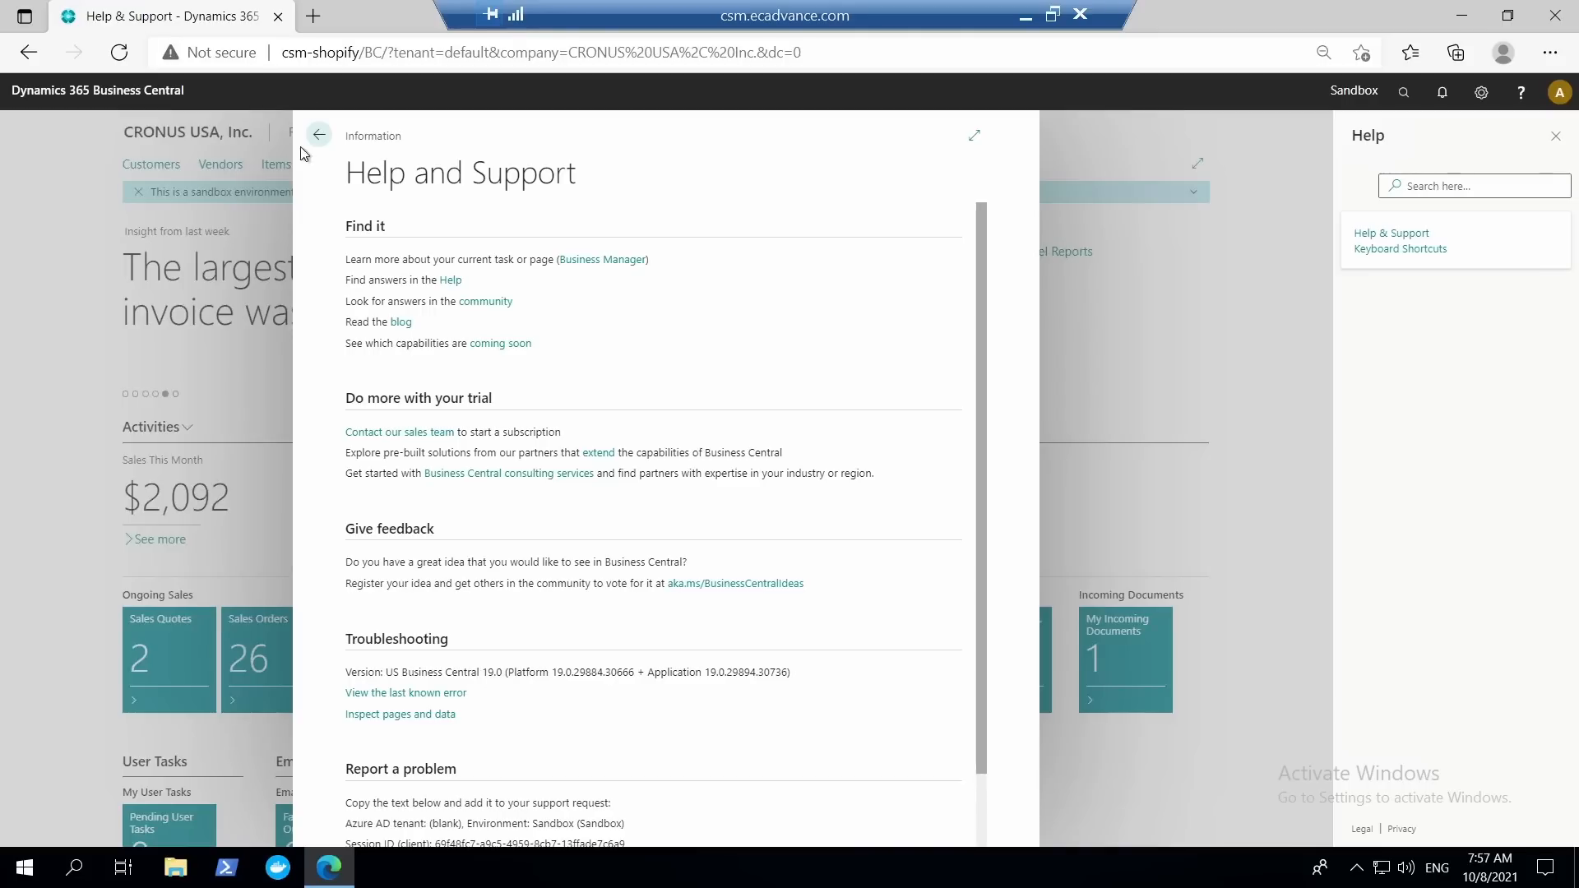
pyautogui.click(319, 136)
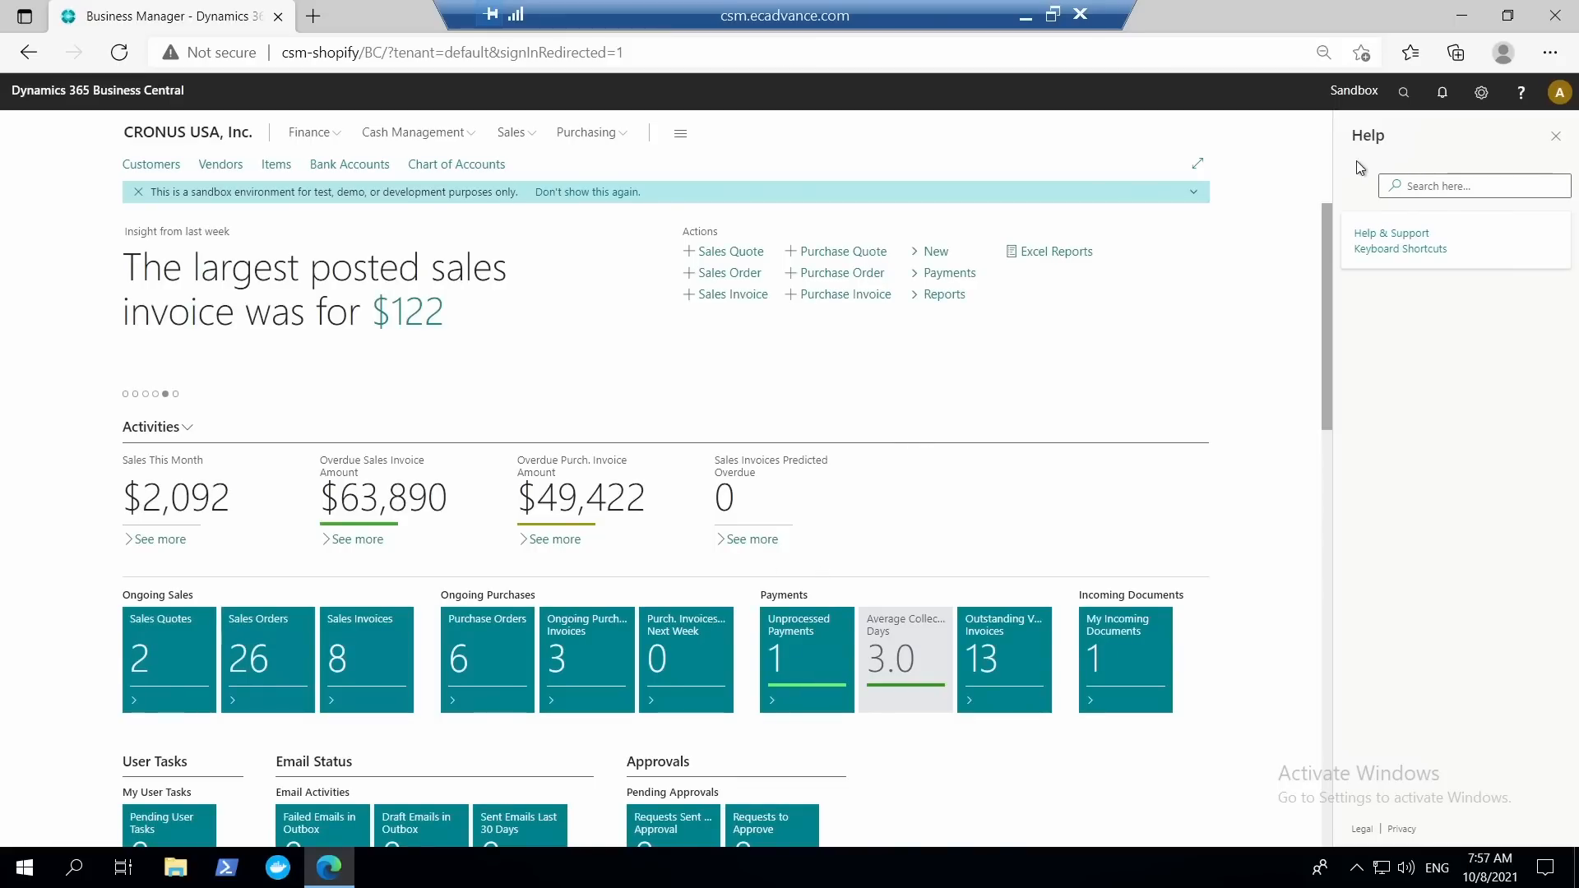
pyautogui.click(1555, 135)
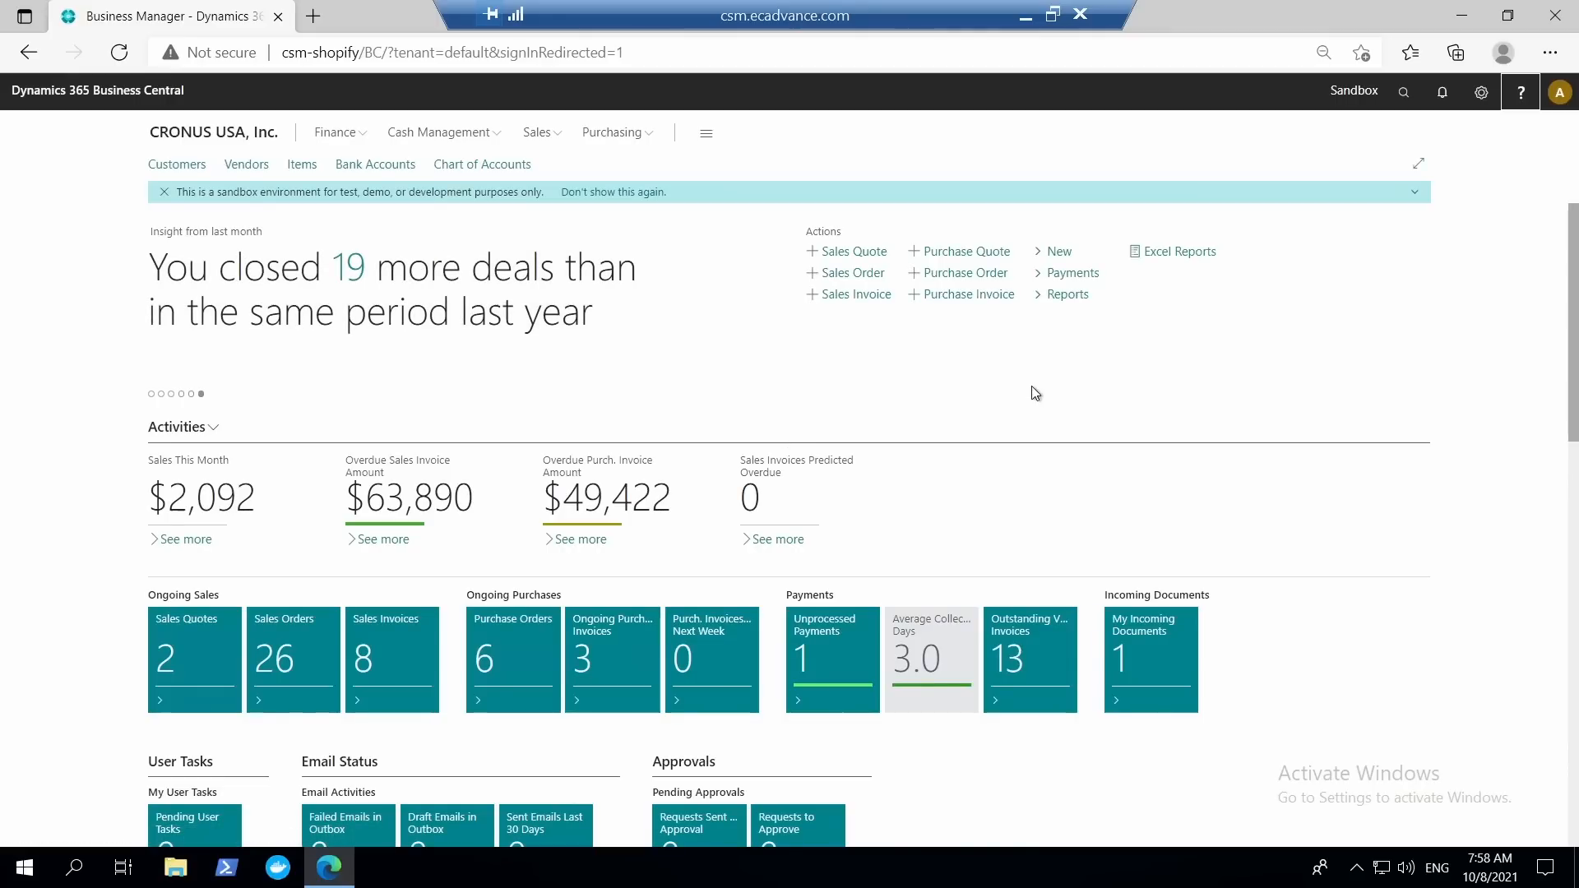
# Search for "customer template", view the Customer Templates list and return to the home page.
pyautogui.click(1404, 91)
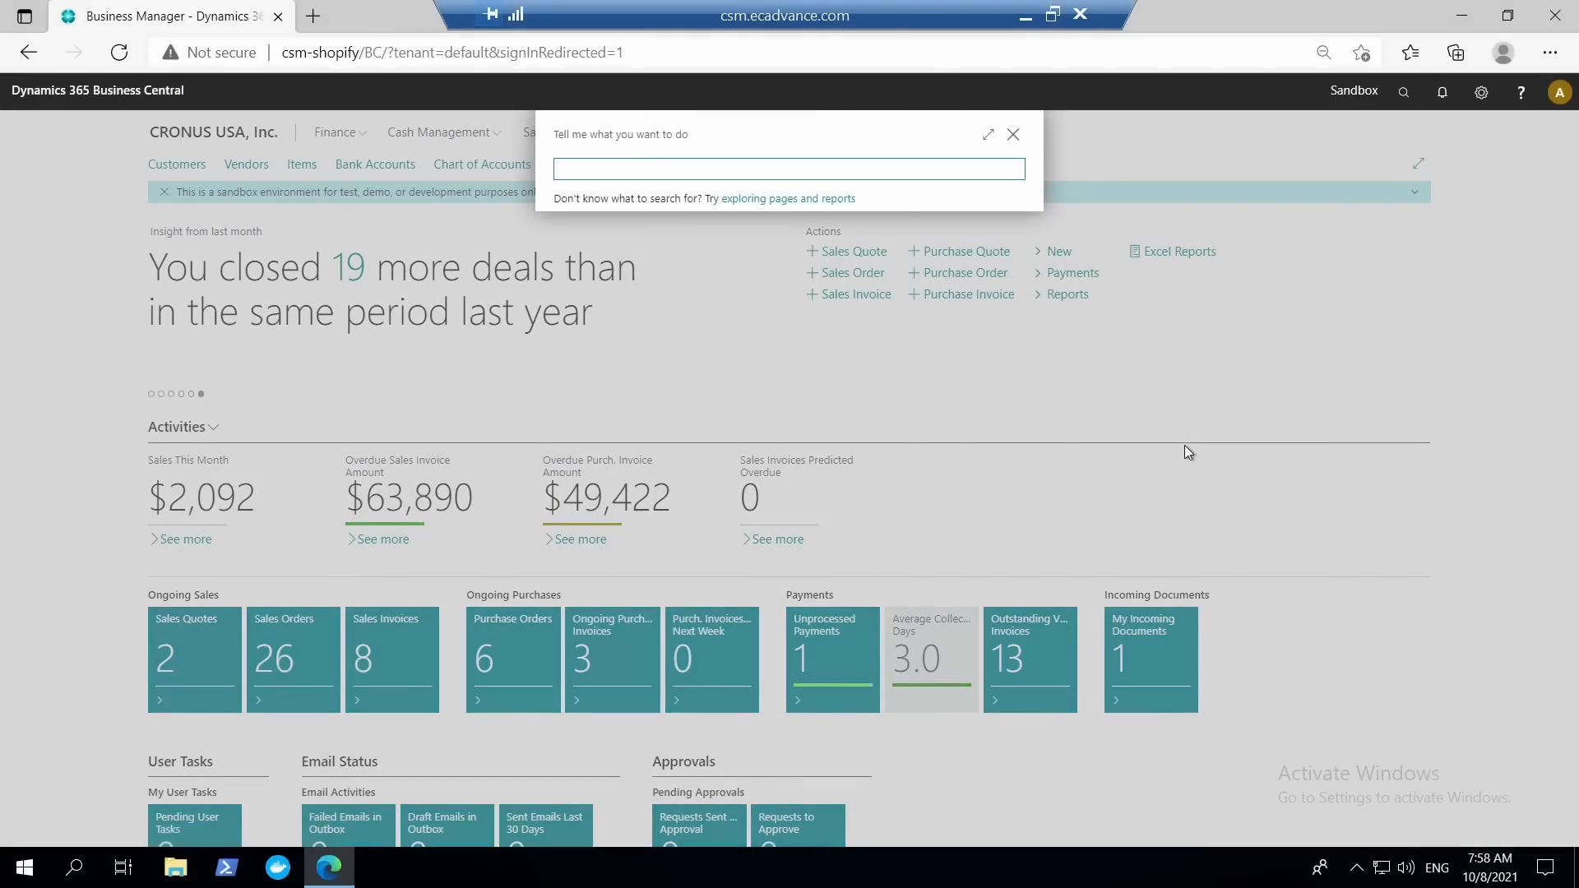
pyautogui.write('customer template')
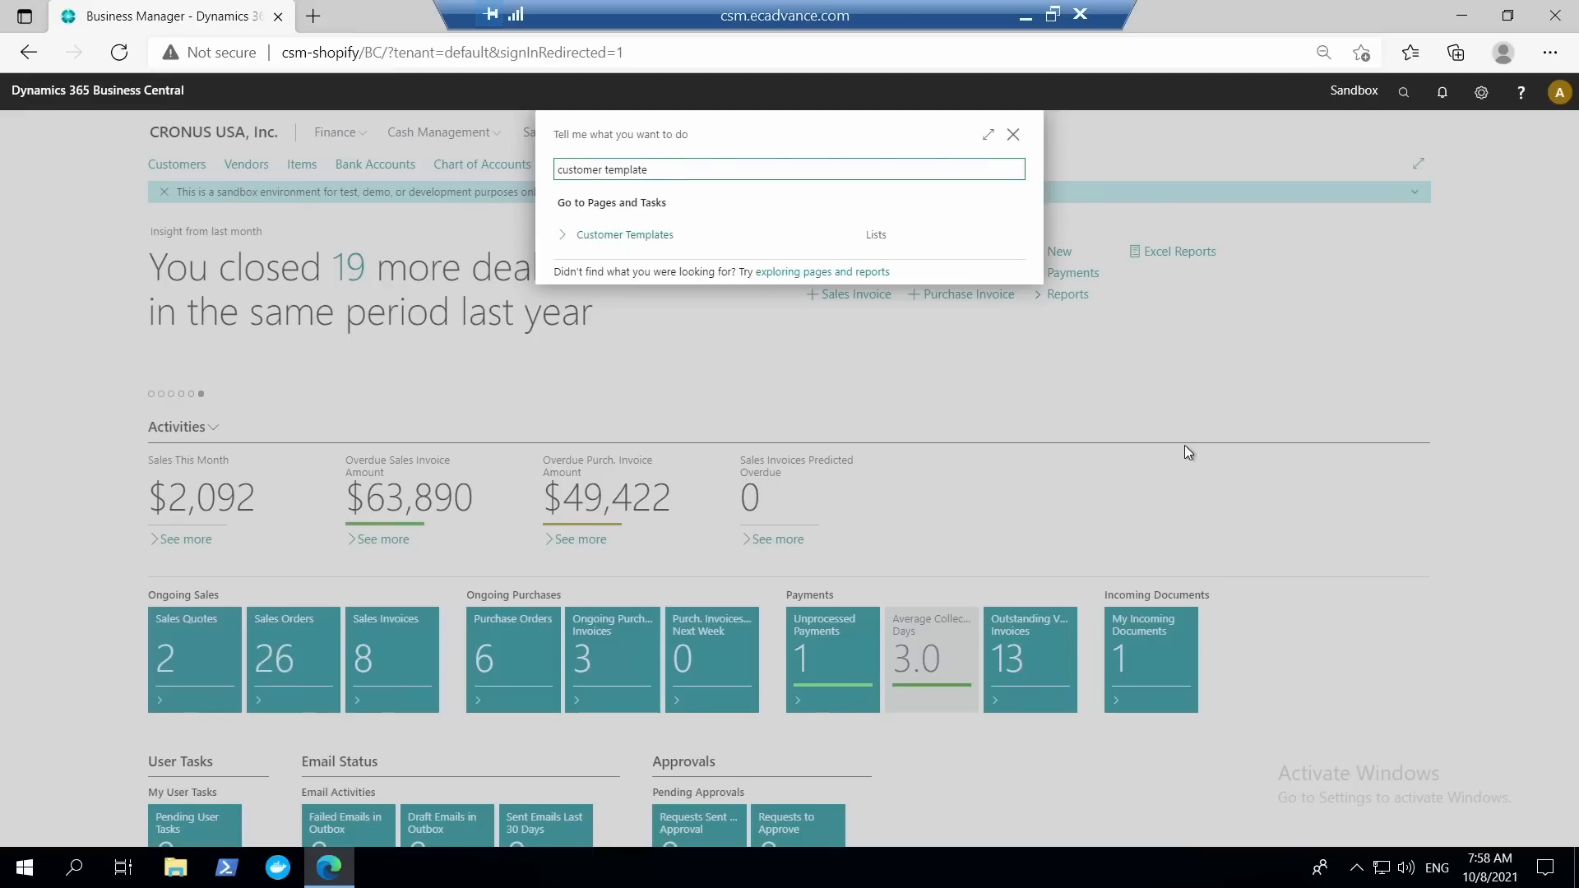
pyautogui.click(629, 239)
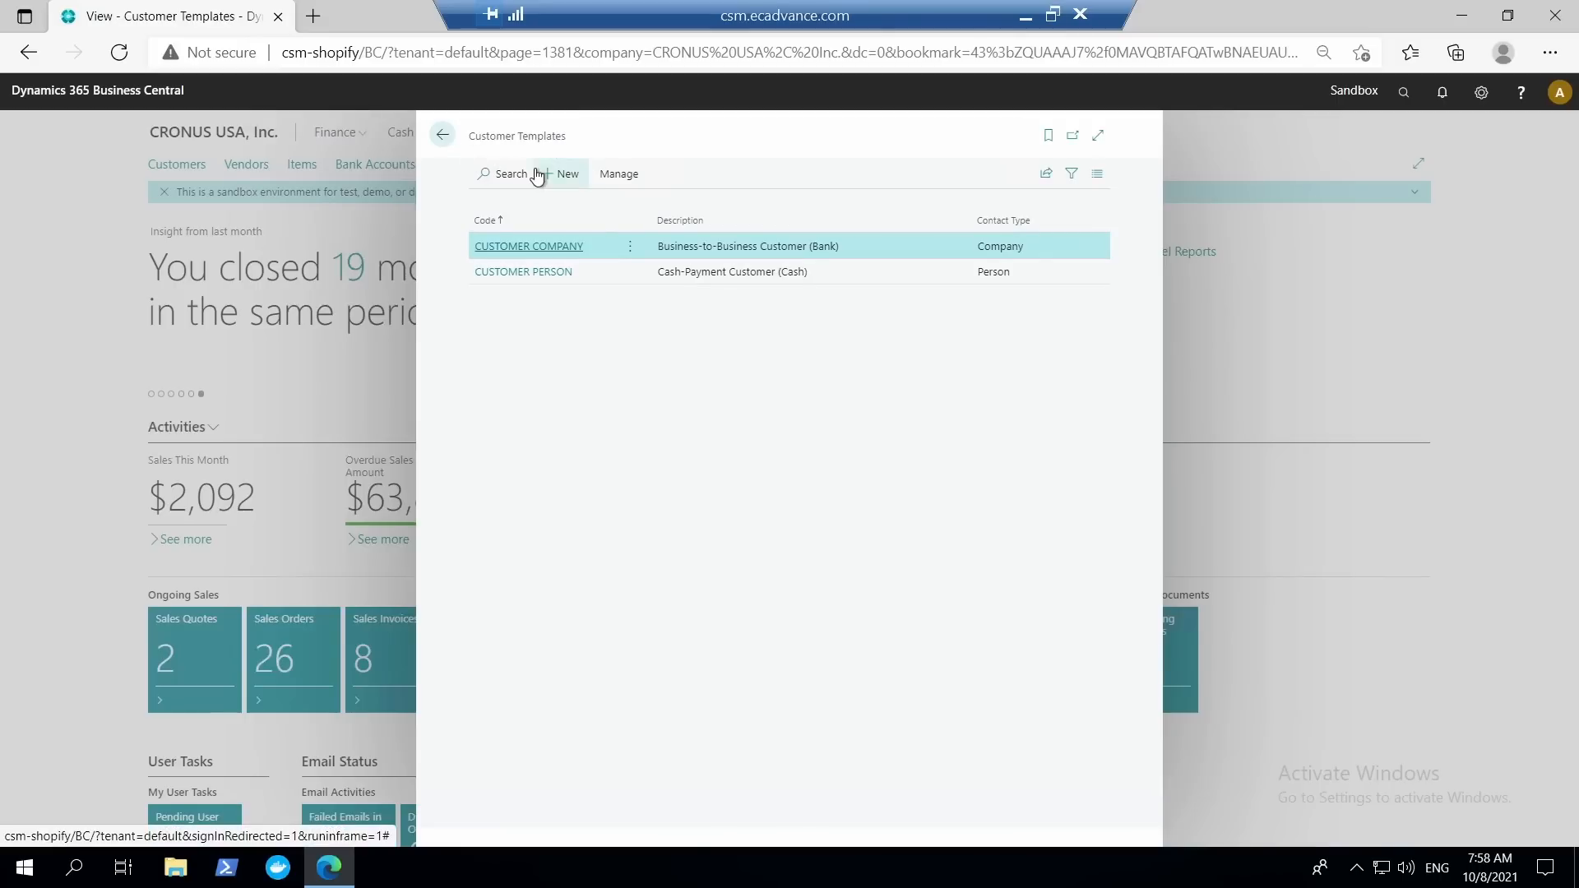
pyautogui.click(443, 134)
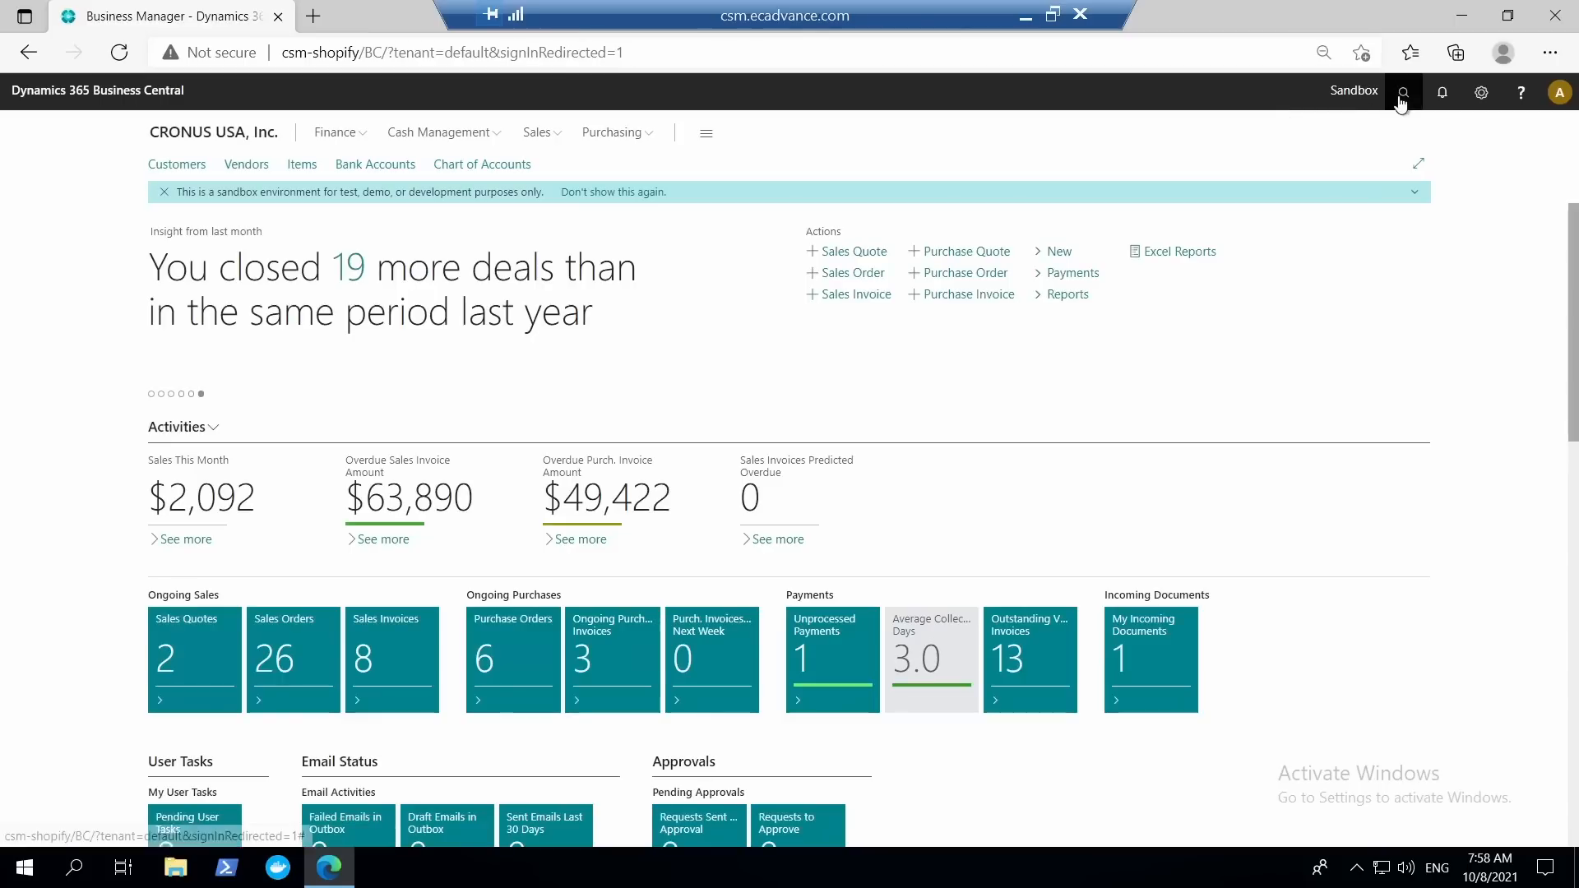
# Search for "configuration", view the Configuration Templates list and return to the home page.
pyautogui.click(1404, 91)
pyautogui.write('con')
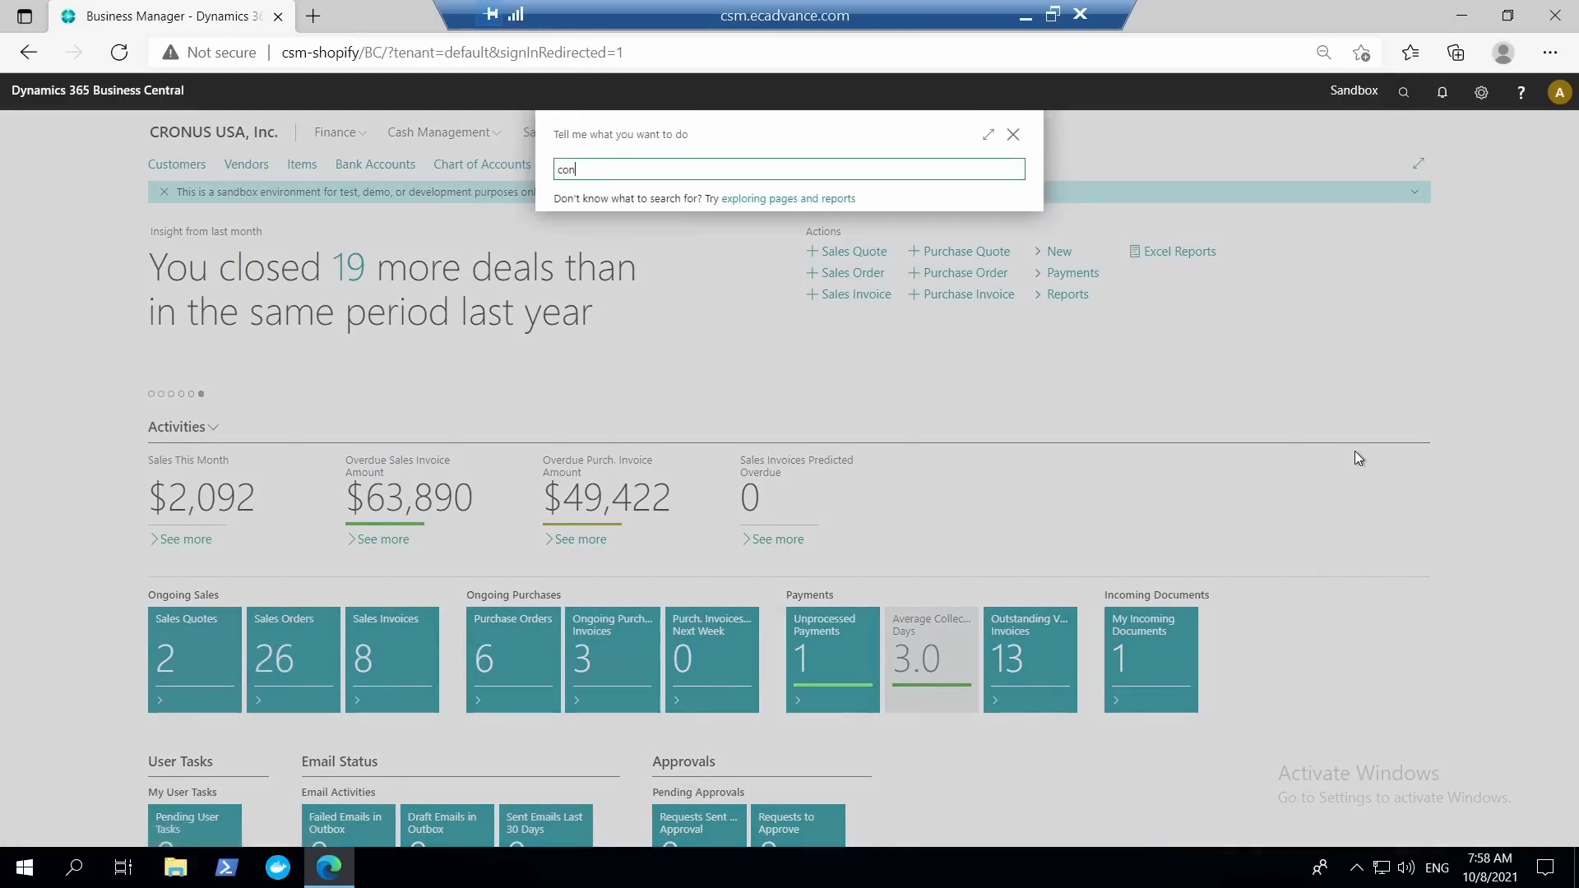
pyautogui.write('figuration')
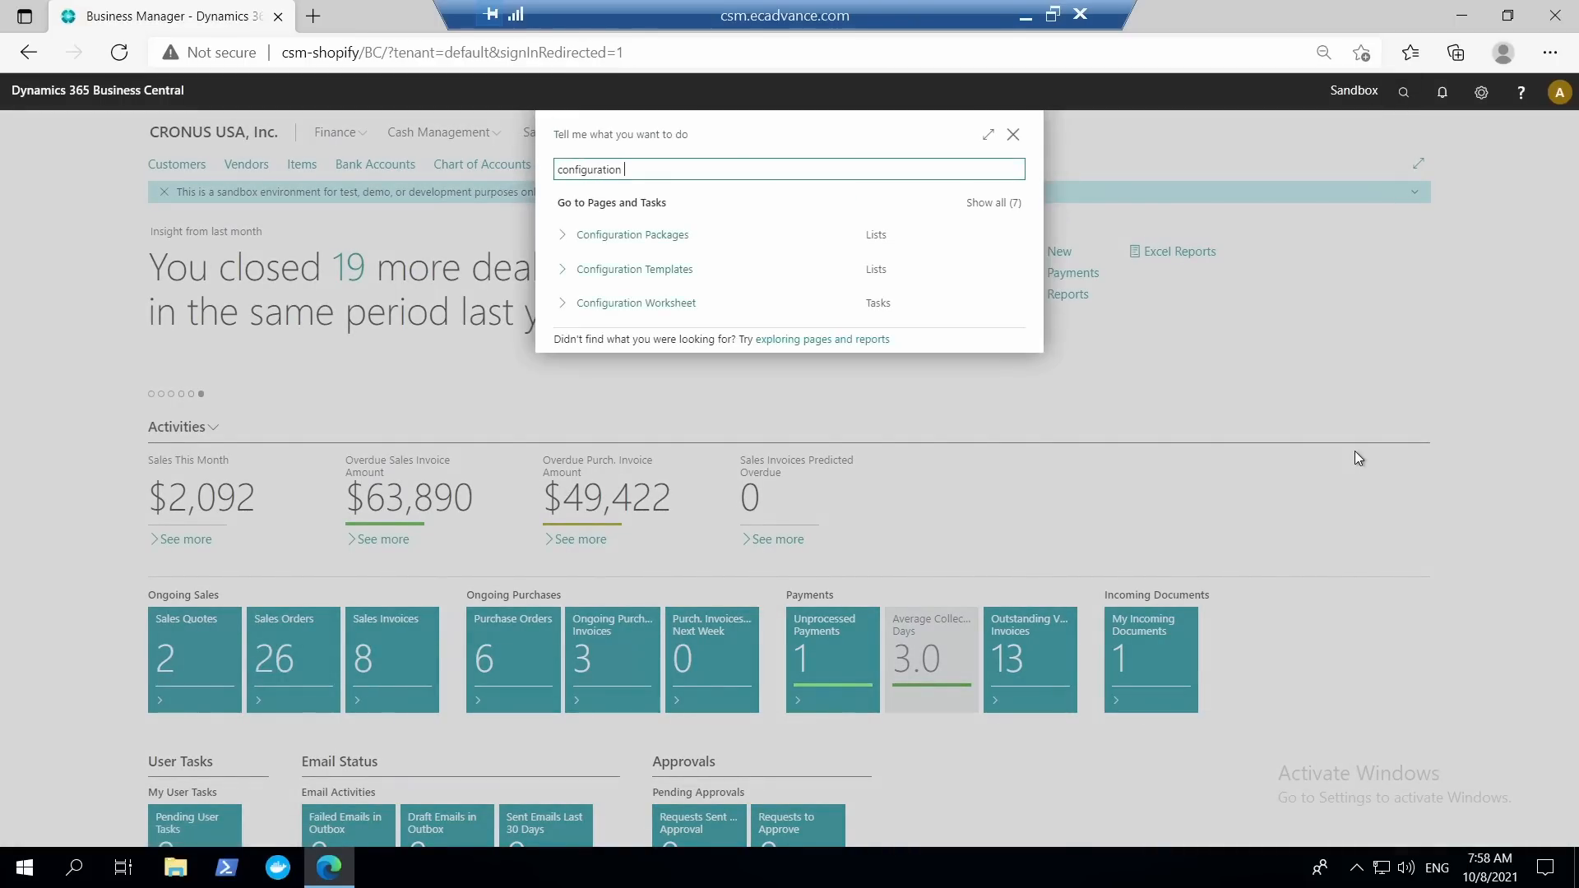
pyautogui.click(609, 272)
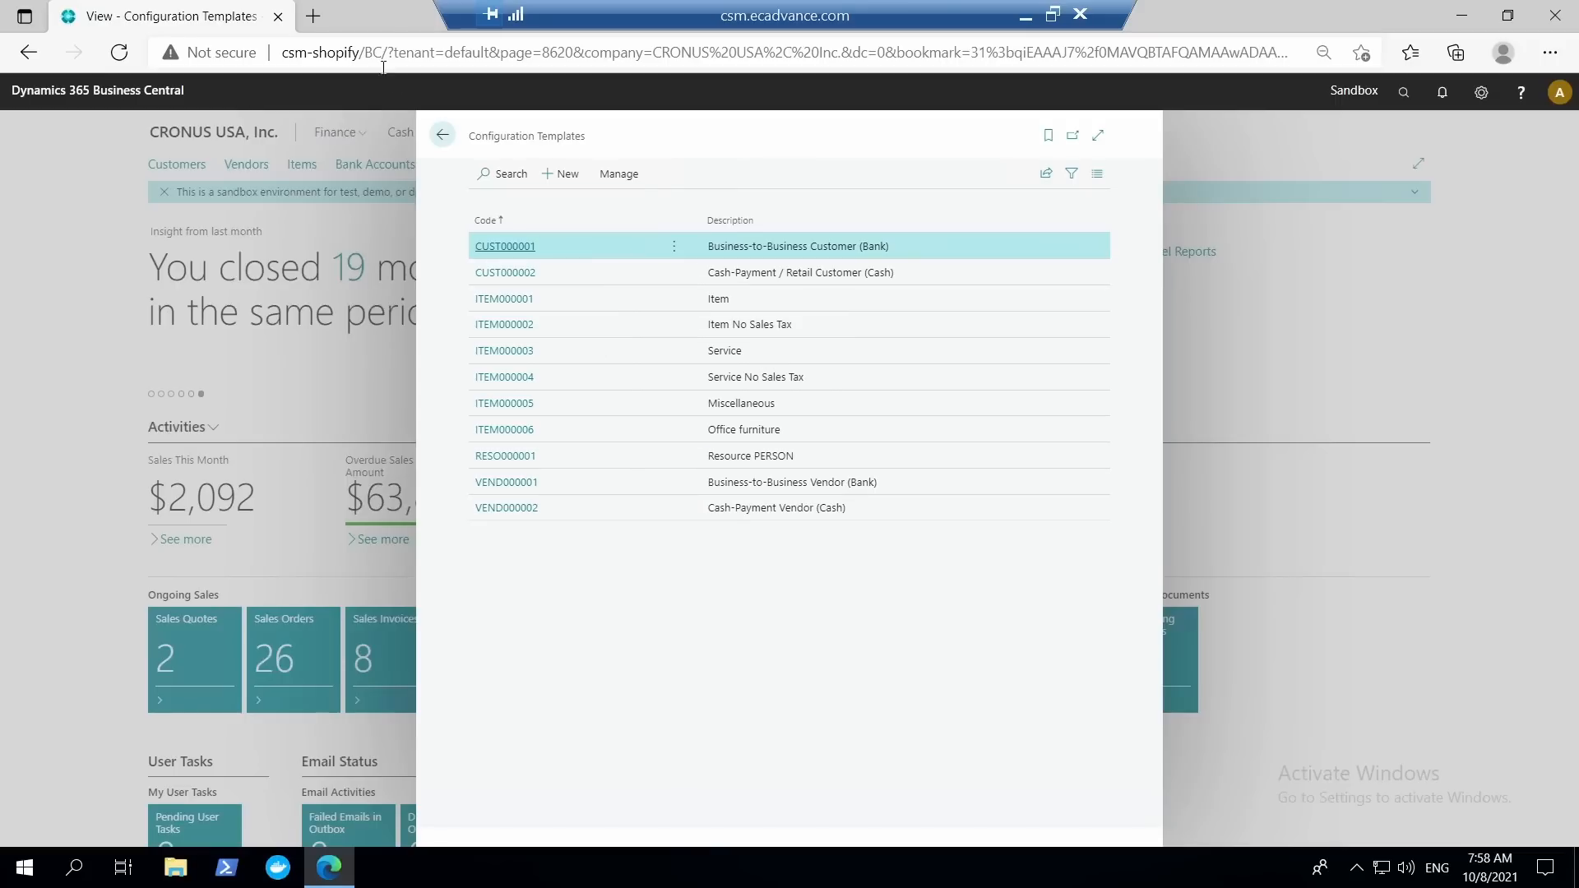
pyautogui.click(442, 135)
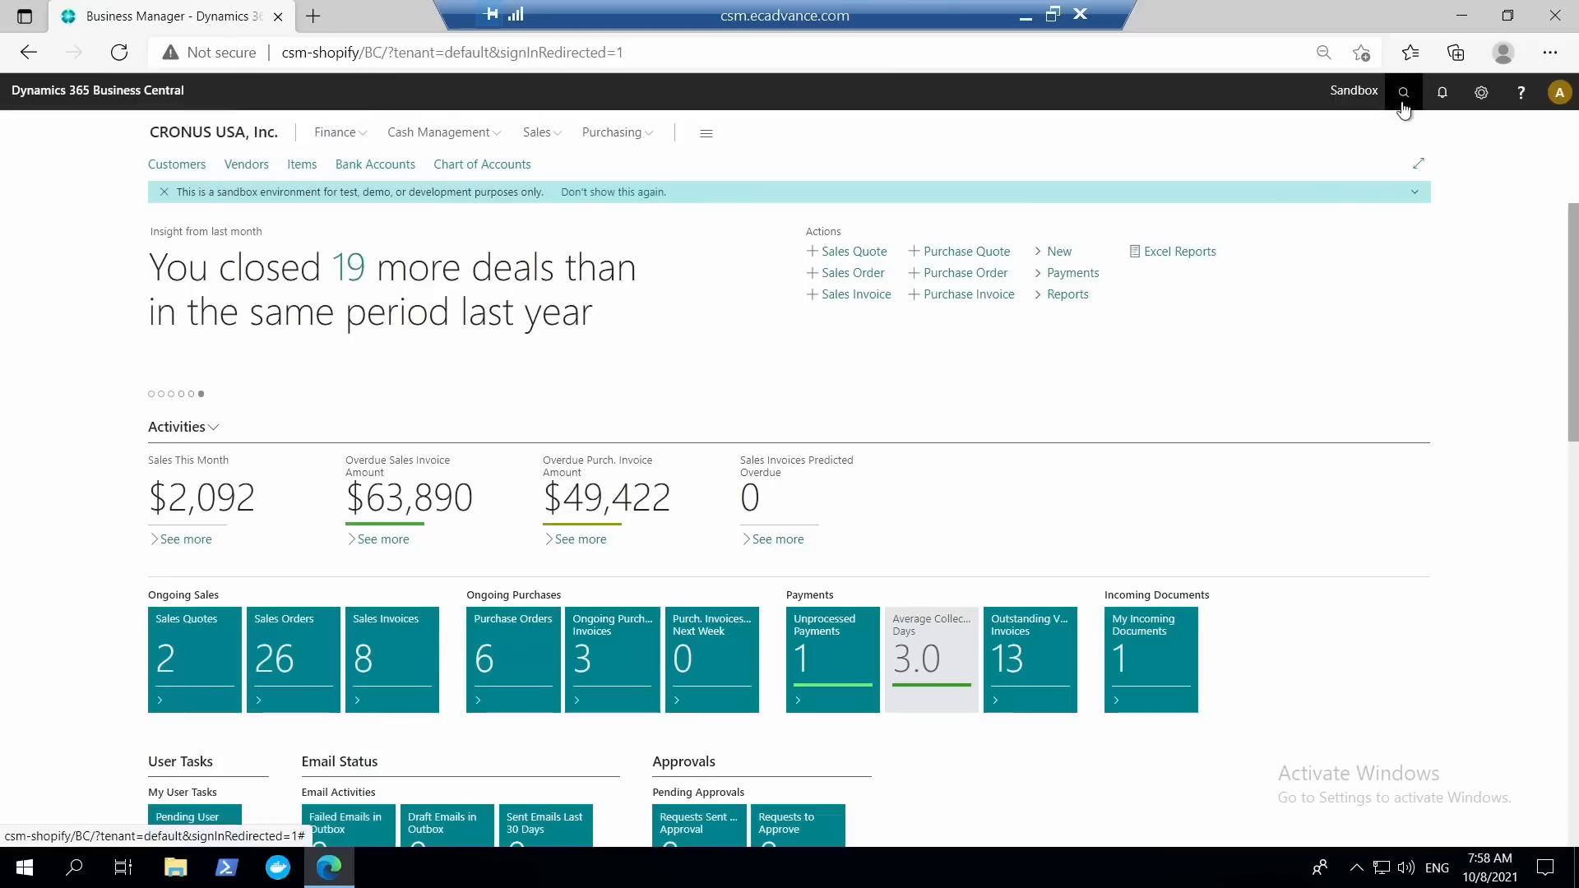
# Find and open the Customer Templates list again.
pyautogui.click(1403, 95)
pyautogui.write('c')
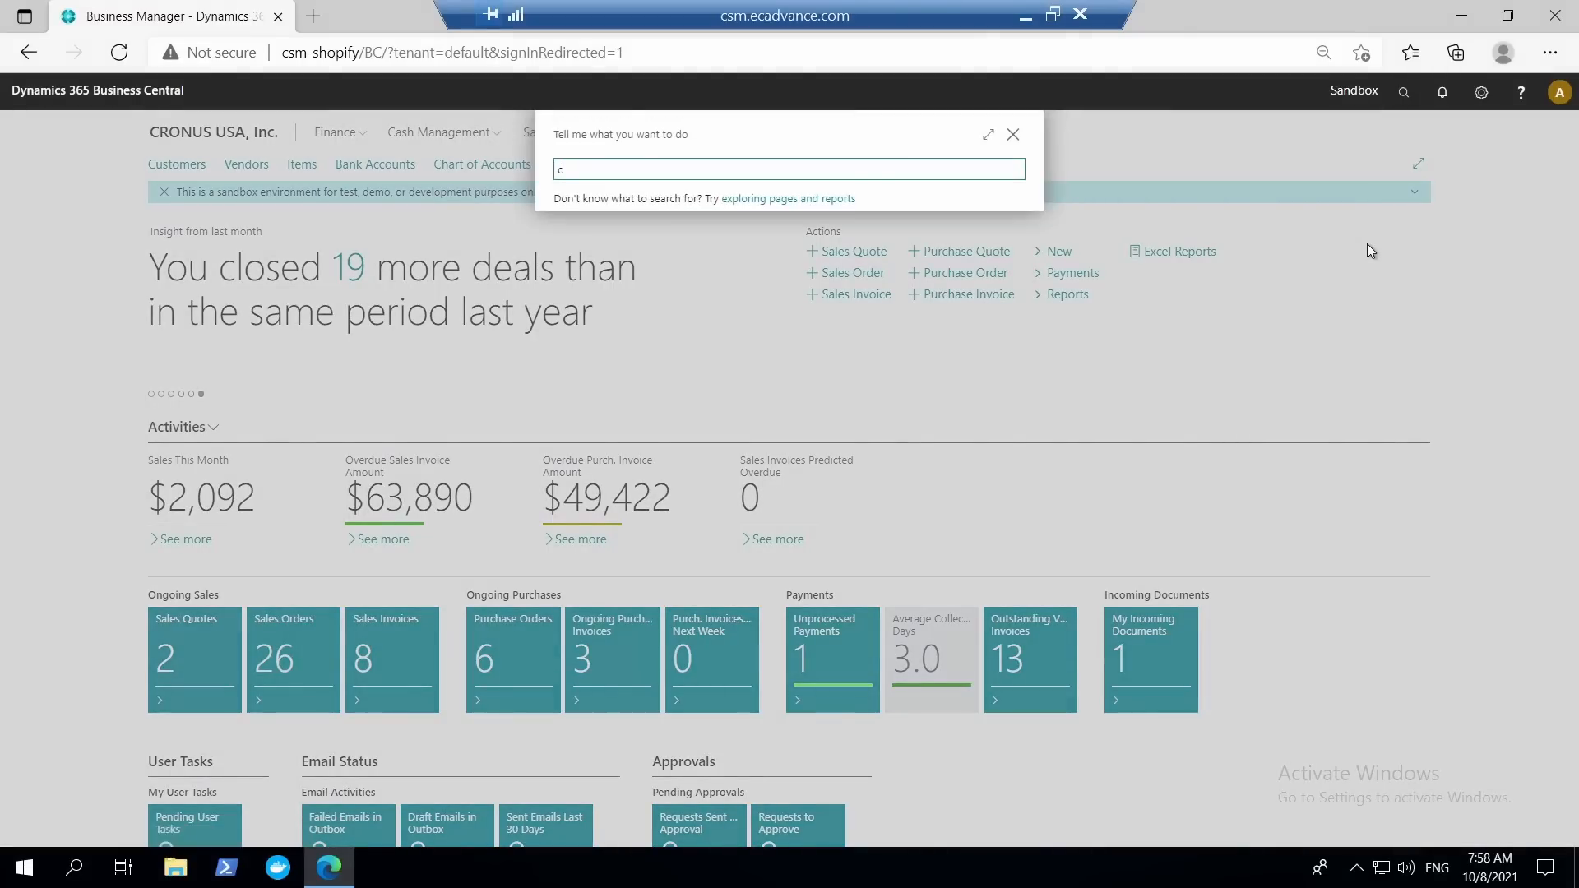
pyautogui.write('ustomer template')
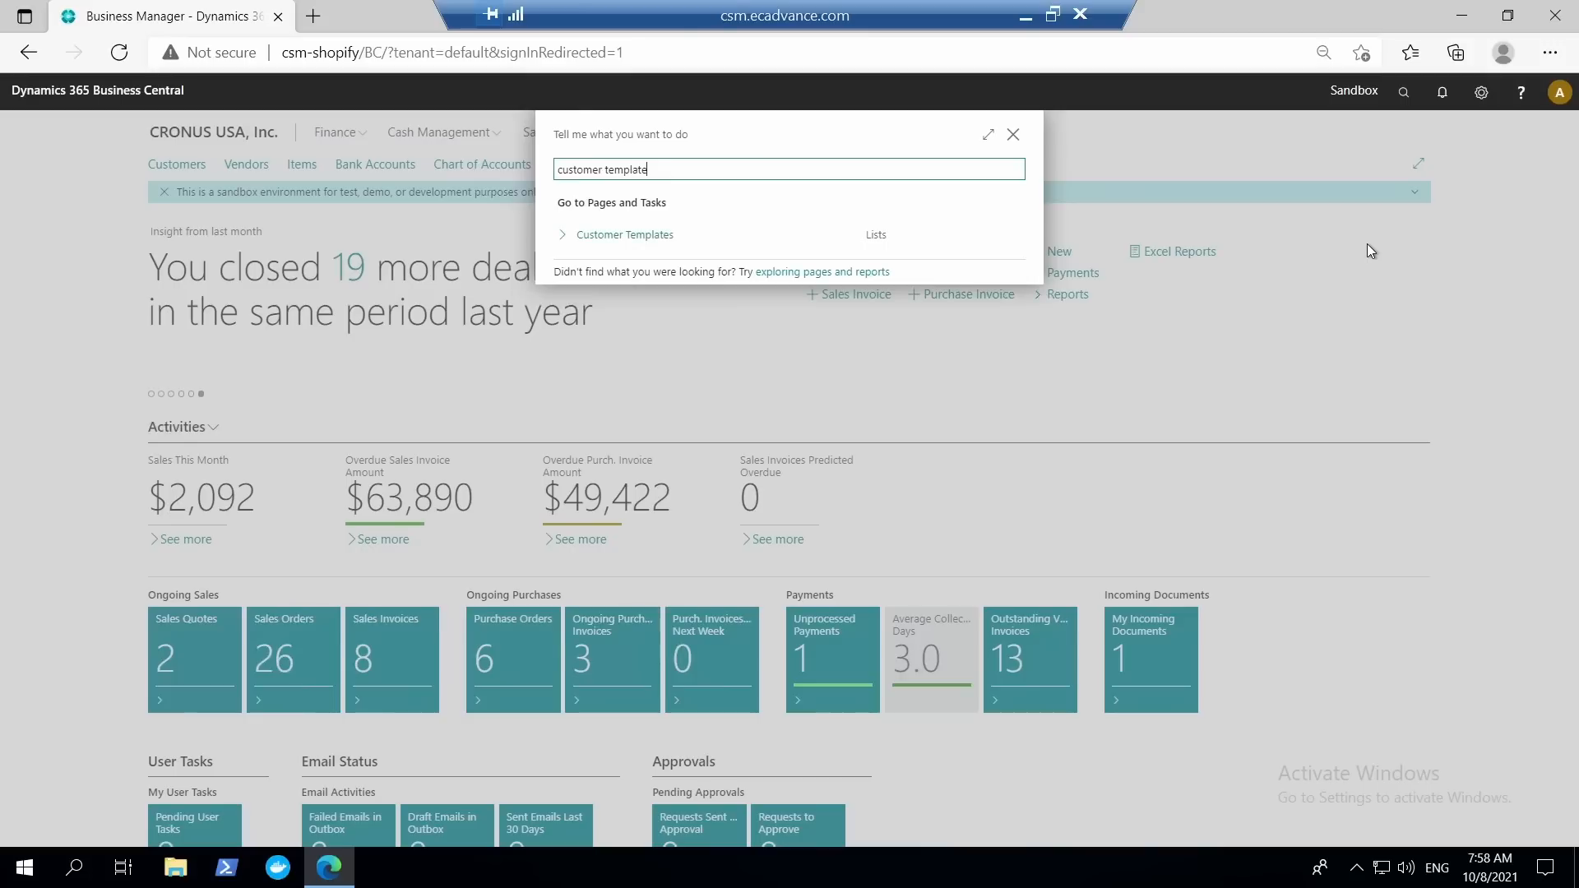
pyautogui.press('BackSpace')
pyautogui.press('BackSpace')
pyautogui.press('BackSpace')
pyautogui.press('BackSpace')
pyautogui.press('BackSpace')
pyautogui.press('BackSpace')
pyautogui.press('BackSpace')
pyautogui.press('BackSpace')
pyautogui.press('BackSpace')
pyautogui.press('BackSpace')
pyautogui.press('BackSpace')
pyautogui.press('BackSpace')
pyautogui.press('Return')
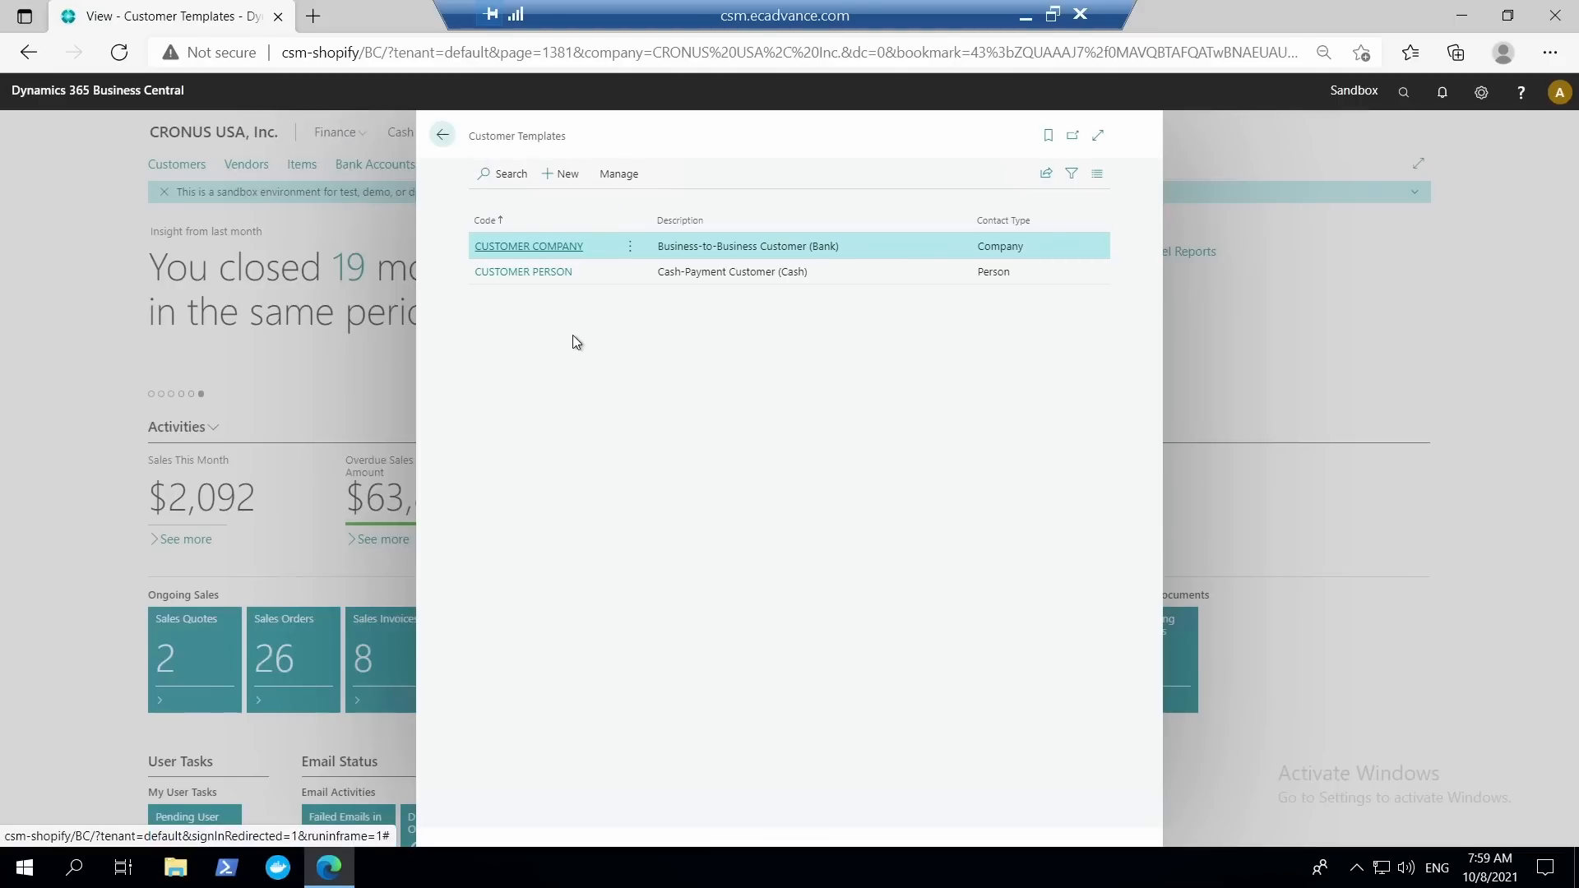
# Open the CUSTOMER COMPANY template for editing, examine its default values such as the credit limit, and return to the home page.
pyautogui.click(625, 175)
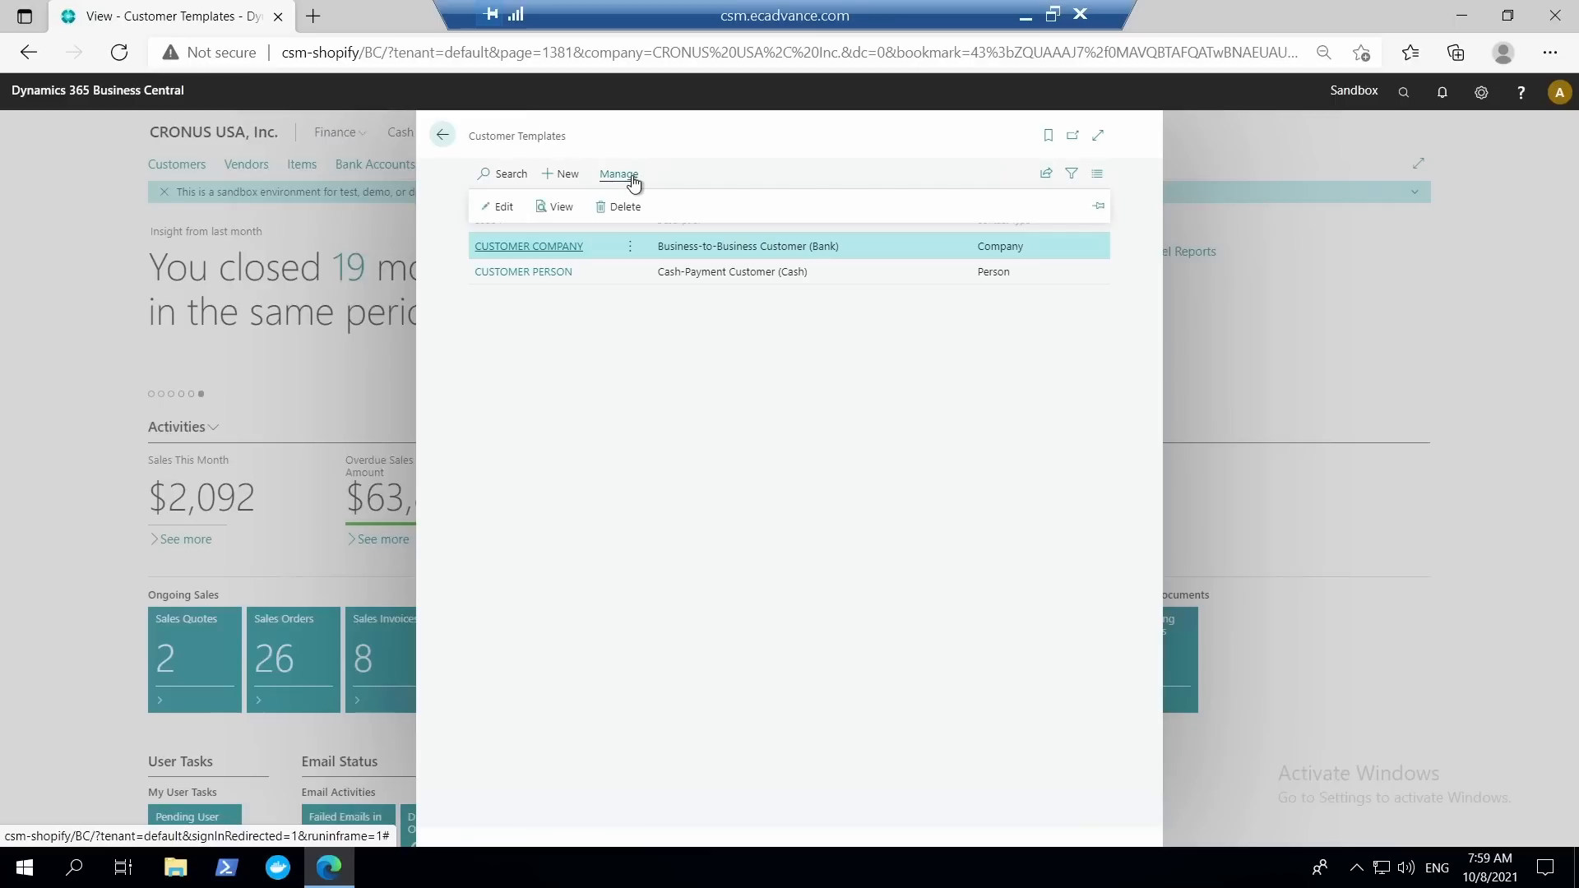
pyautogui.click(506, 211)
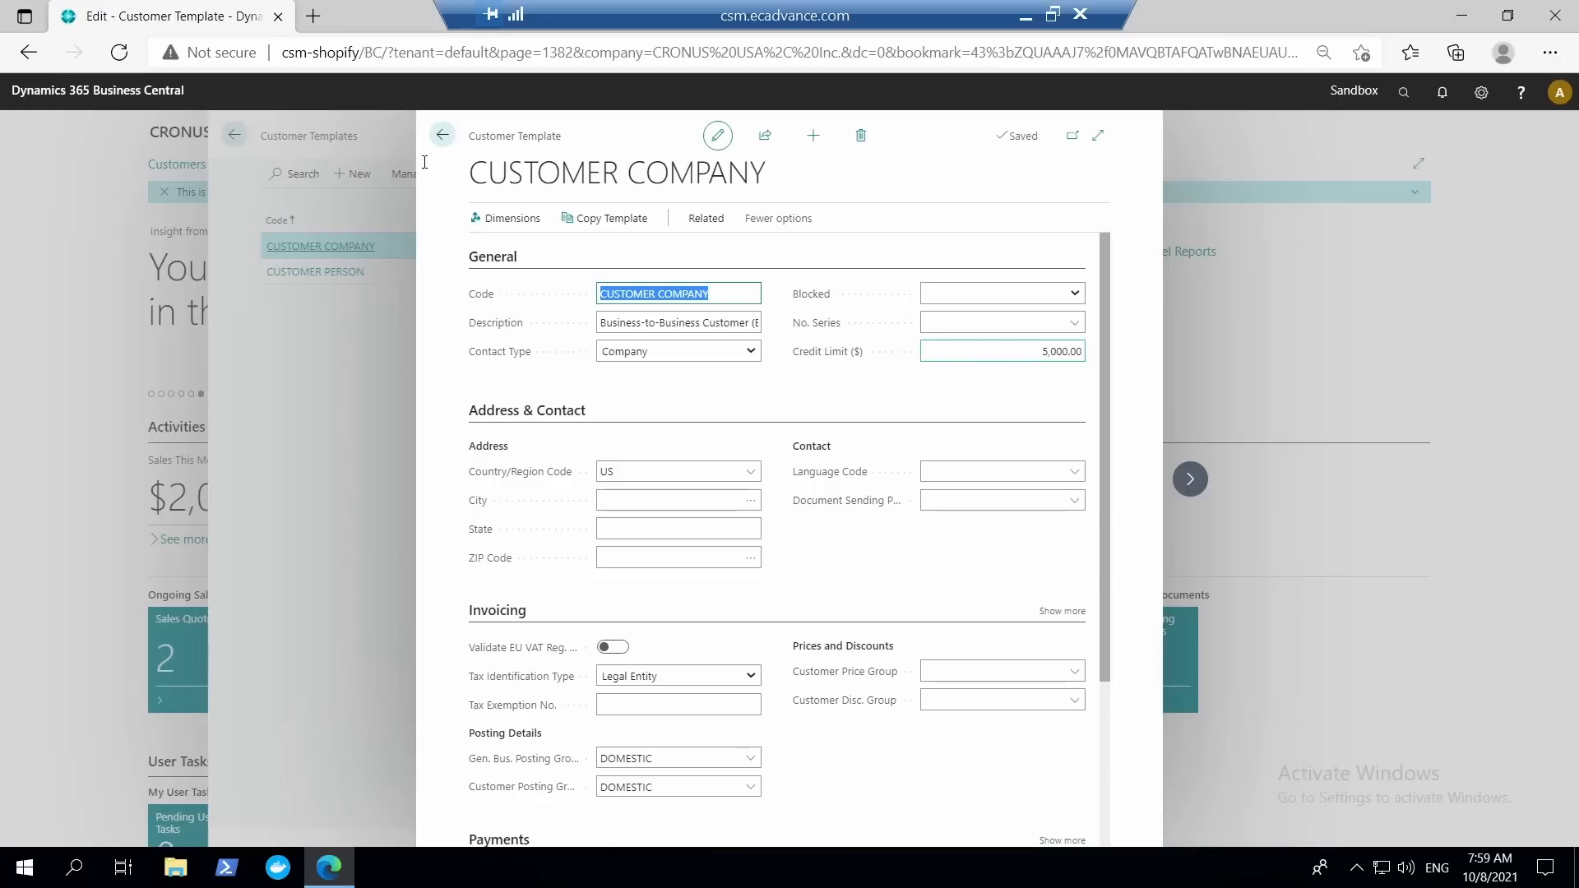
pyautogui.click(442, 136)
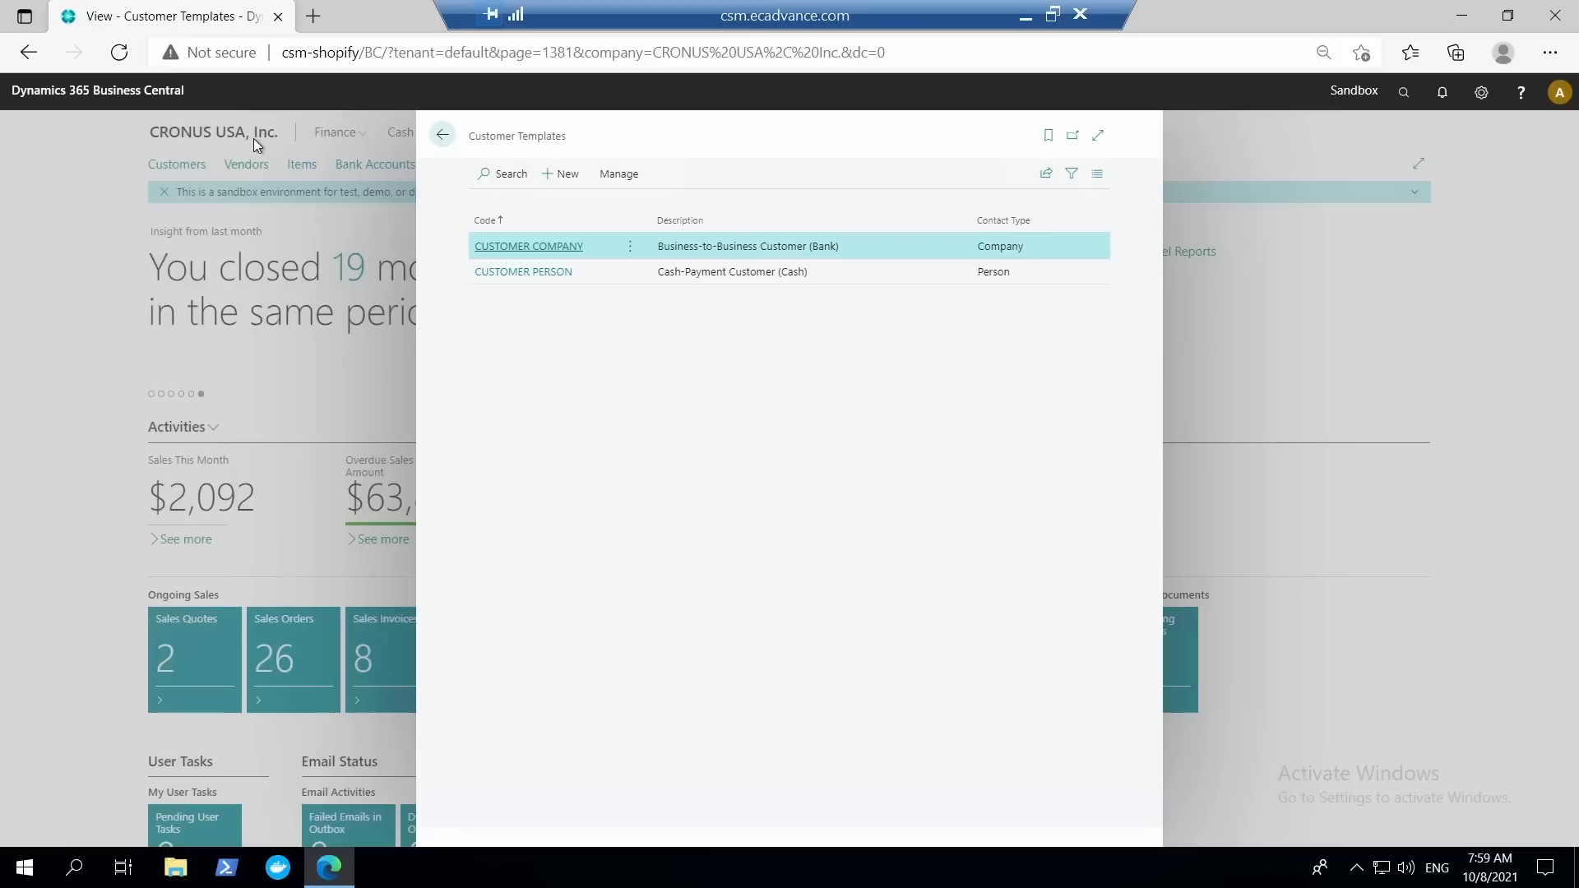
pyautogui.click(438, 135)
# Compare the credit limits on the first five customer cards, from Adatum Corporation to Relecloud, and return to the customer list.
pyautogui.click(177, 164)
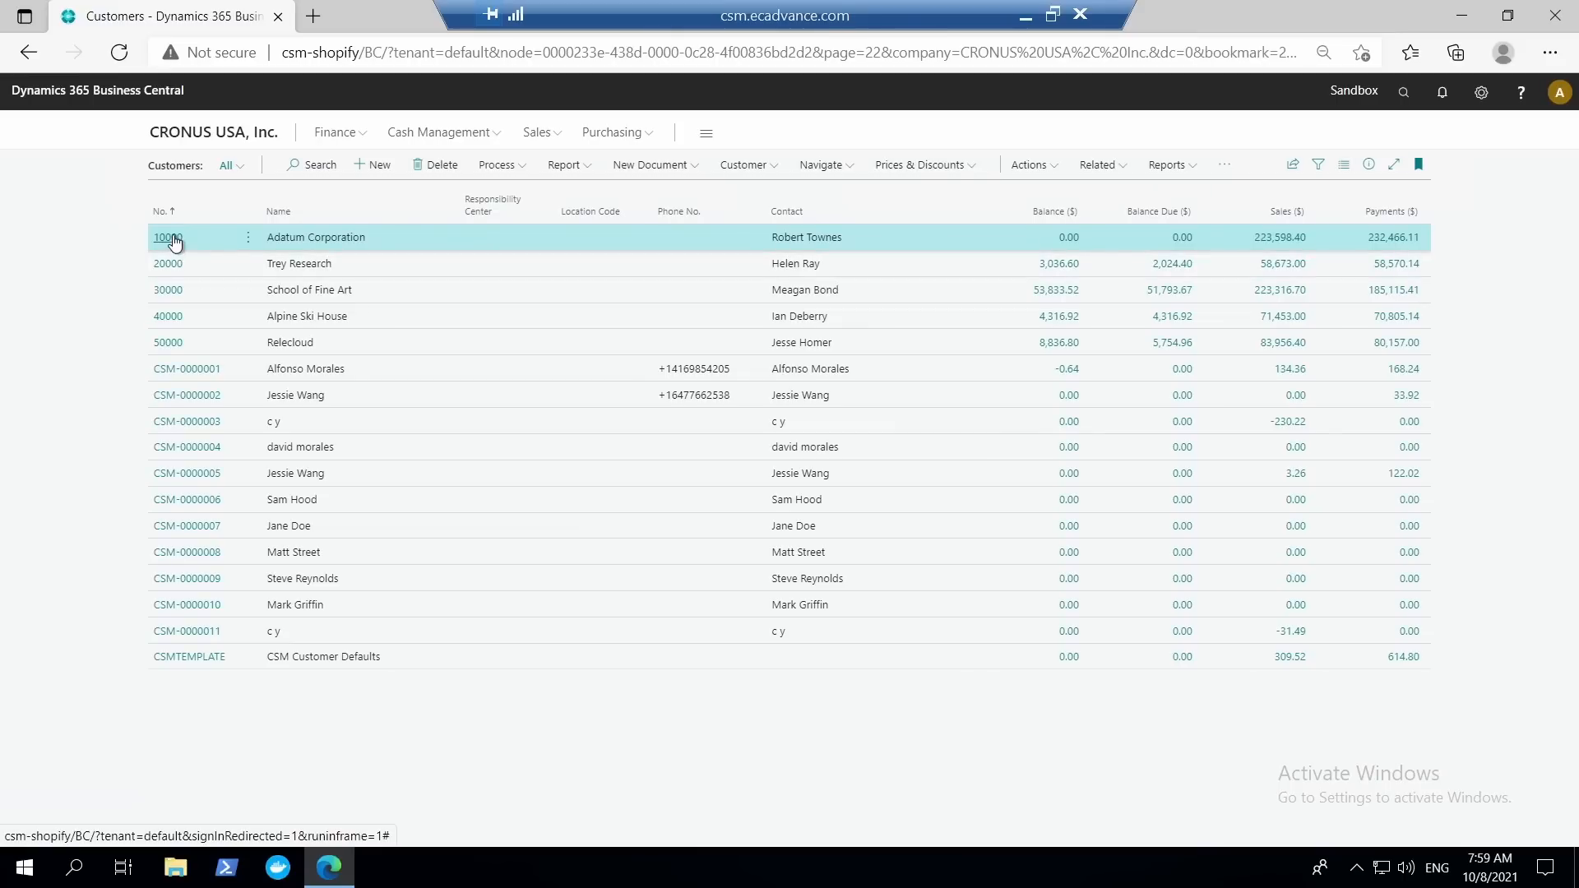
pyautogui.click(173, 241)
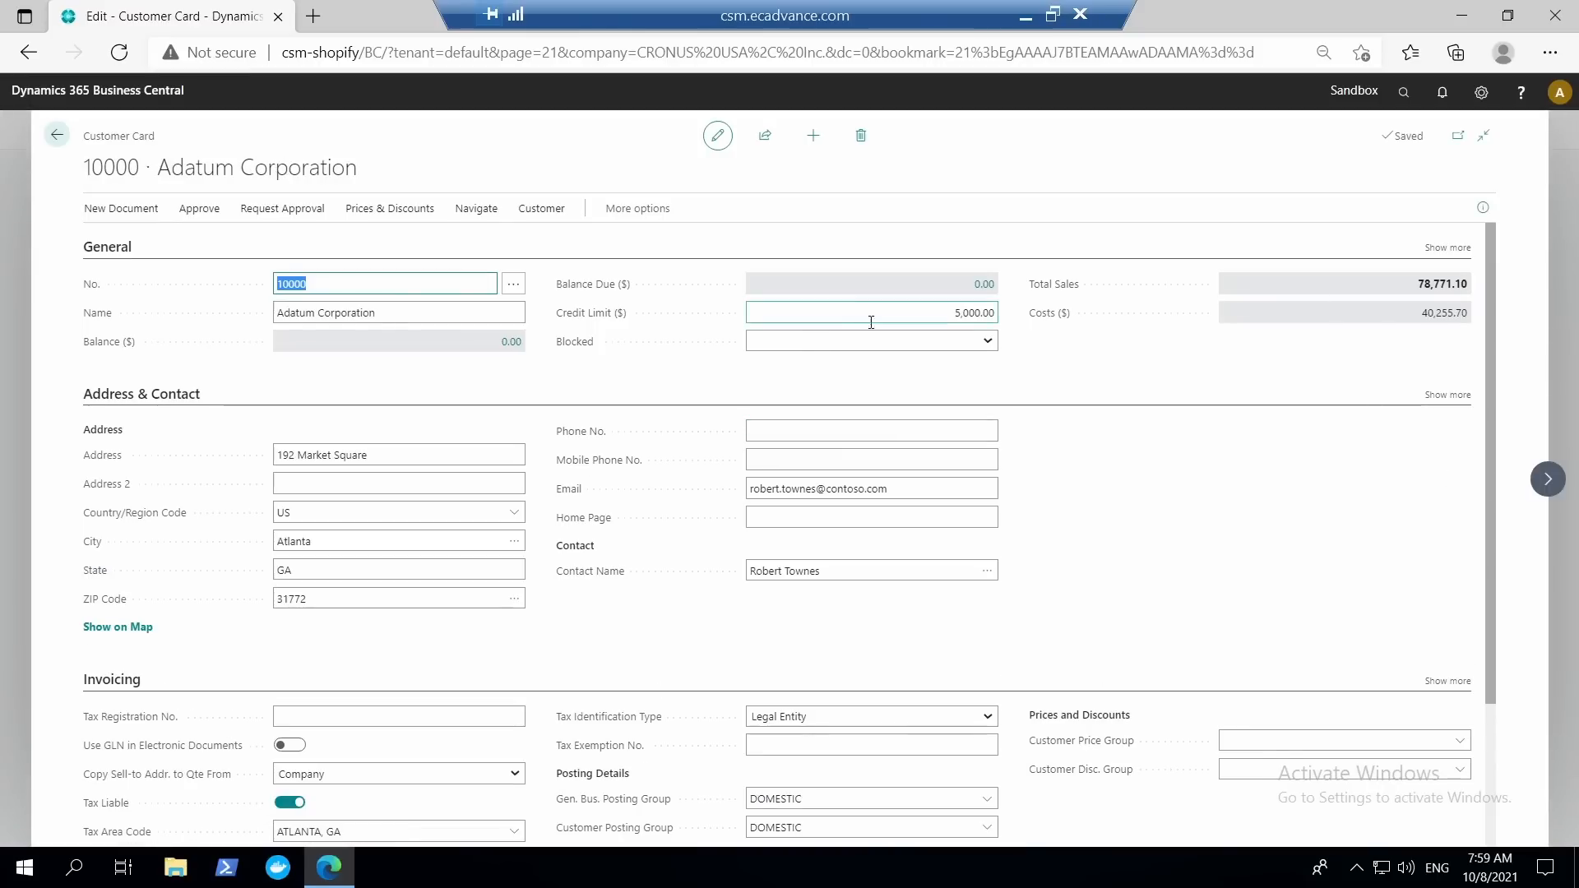
pyautogui.click(1549, 481)
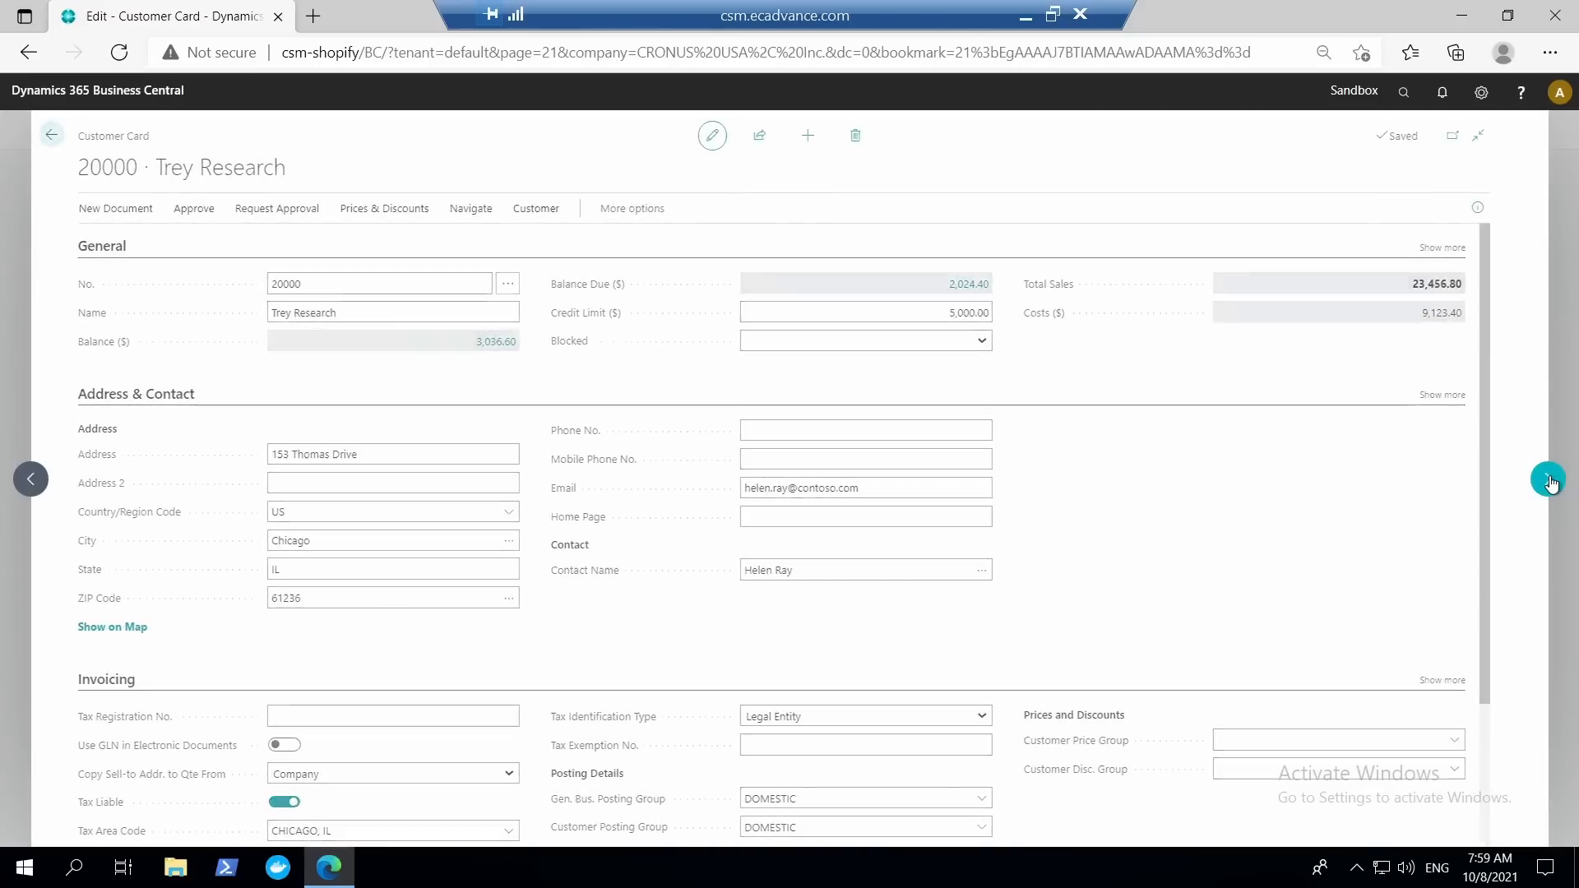
pyautogui.click(1549, 481)
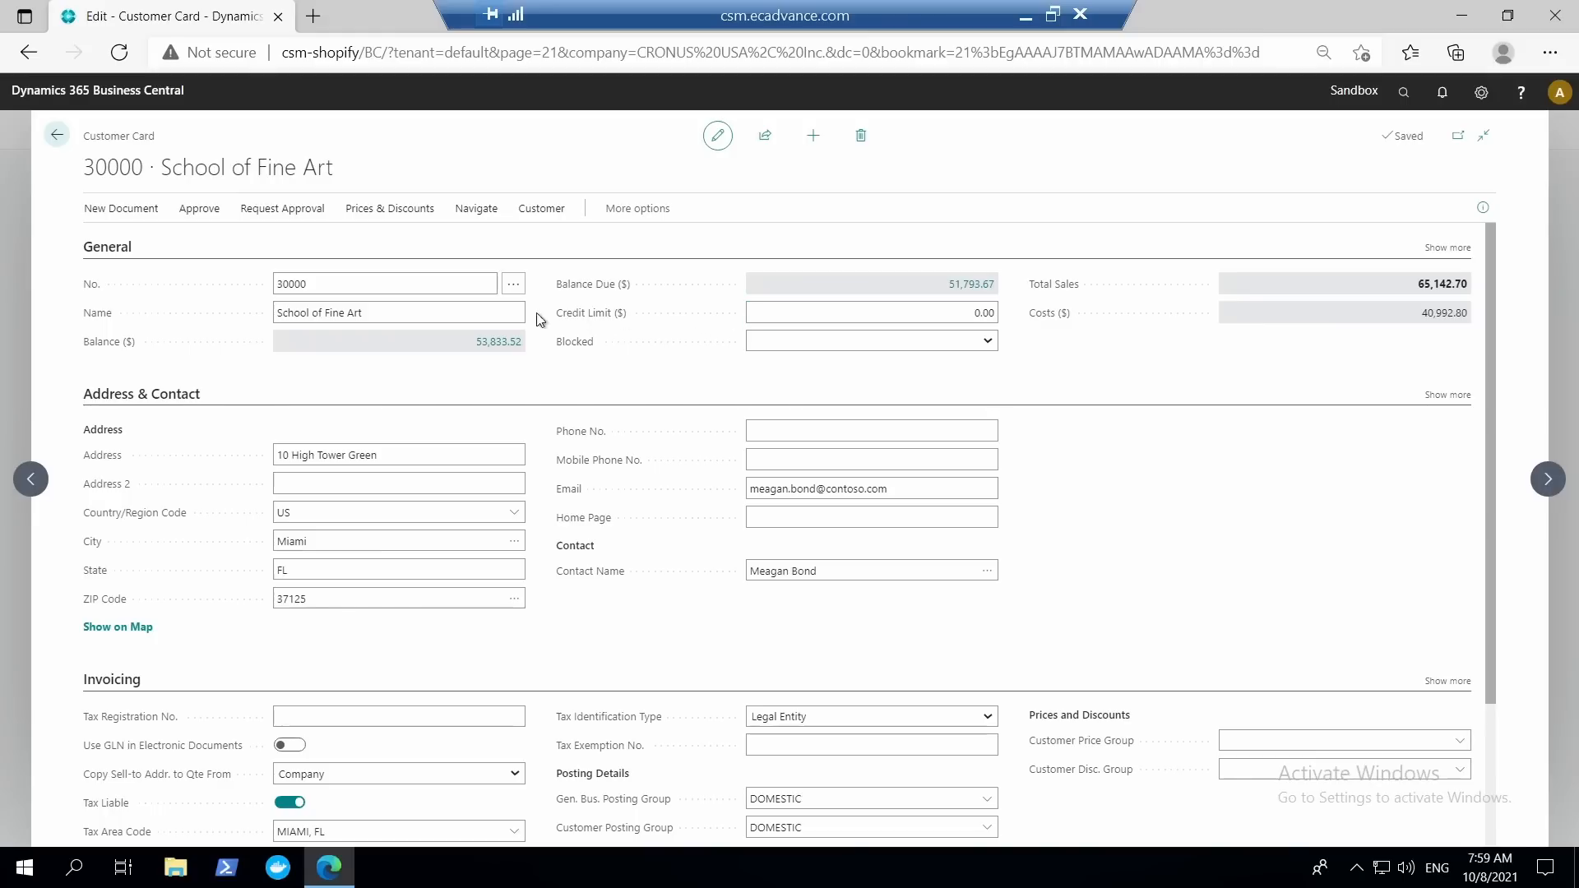
pyautogui.click(1547, 485)
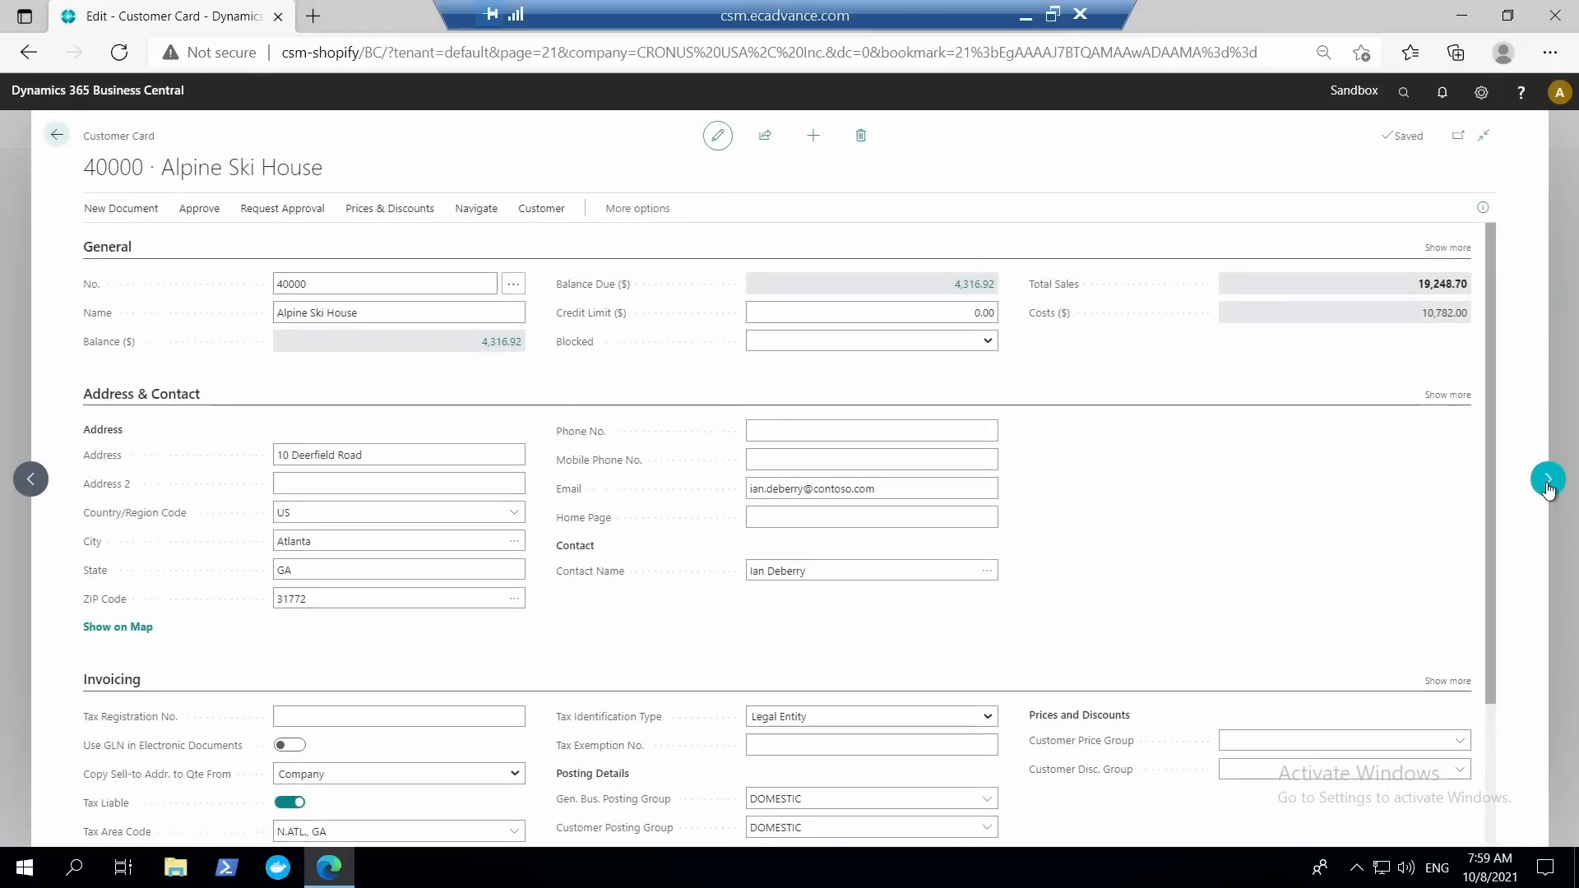
pyautogui.click(1547, 485)
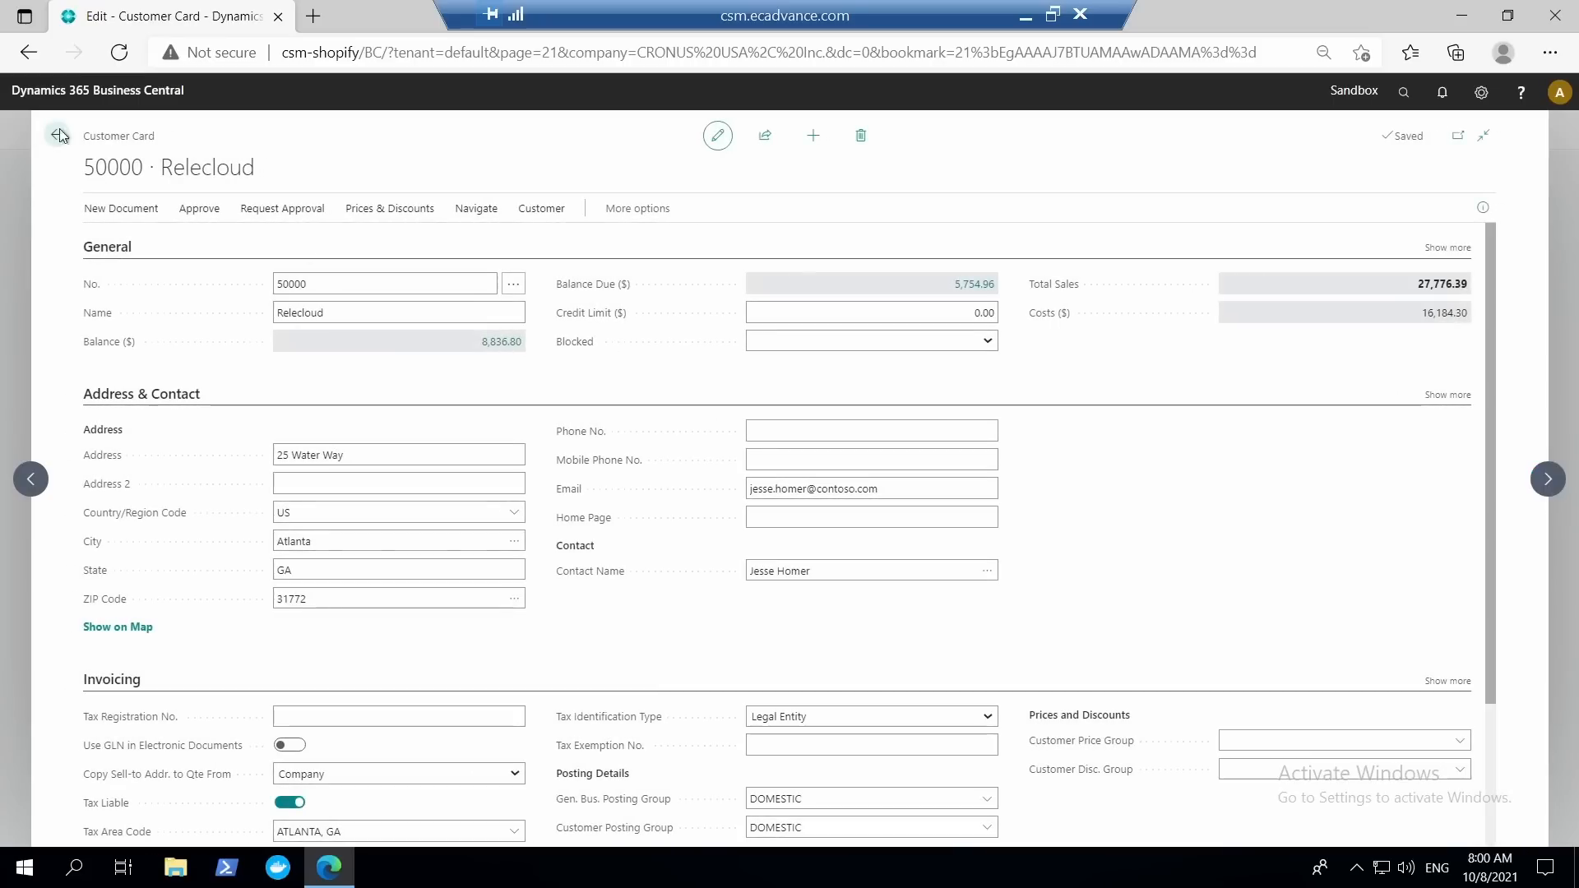
pyautogui.click(960, 311)
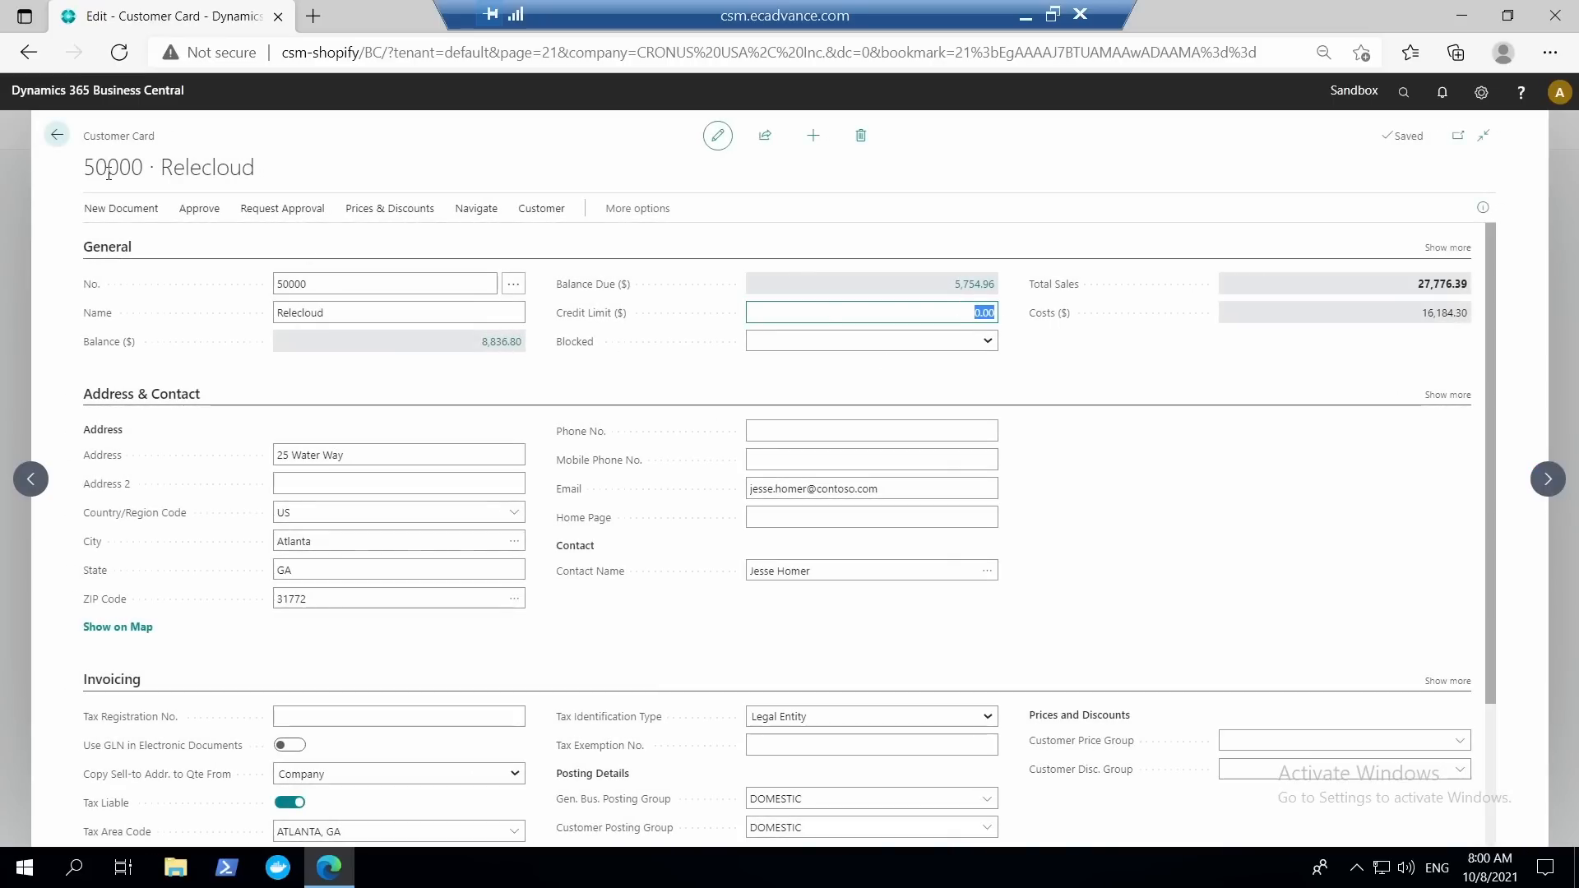
pyautogui.click(57, 135)
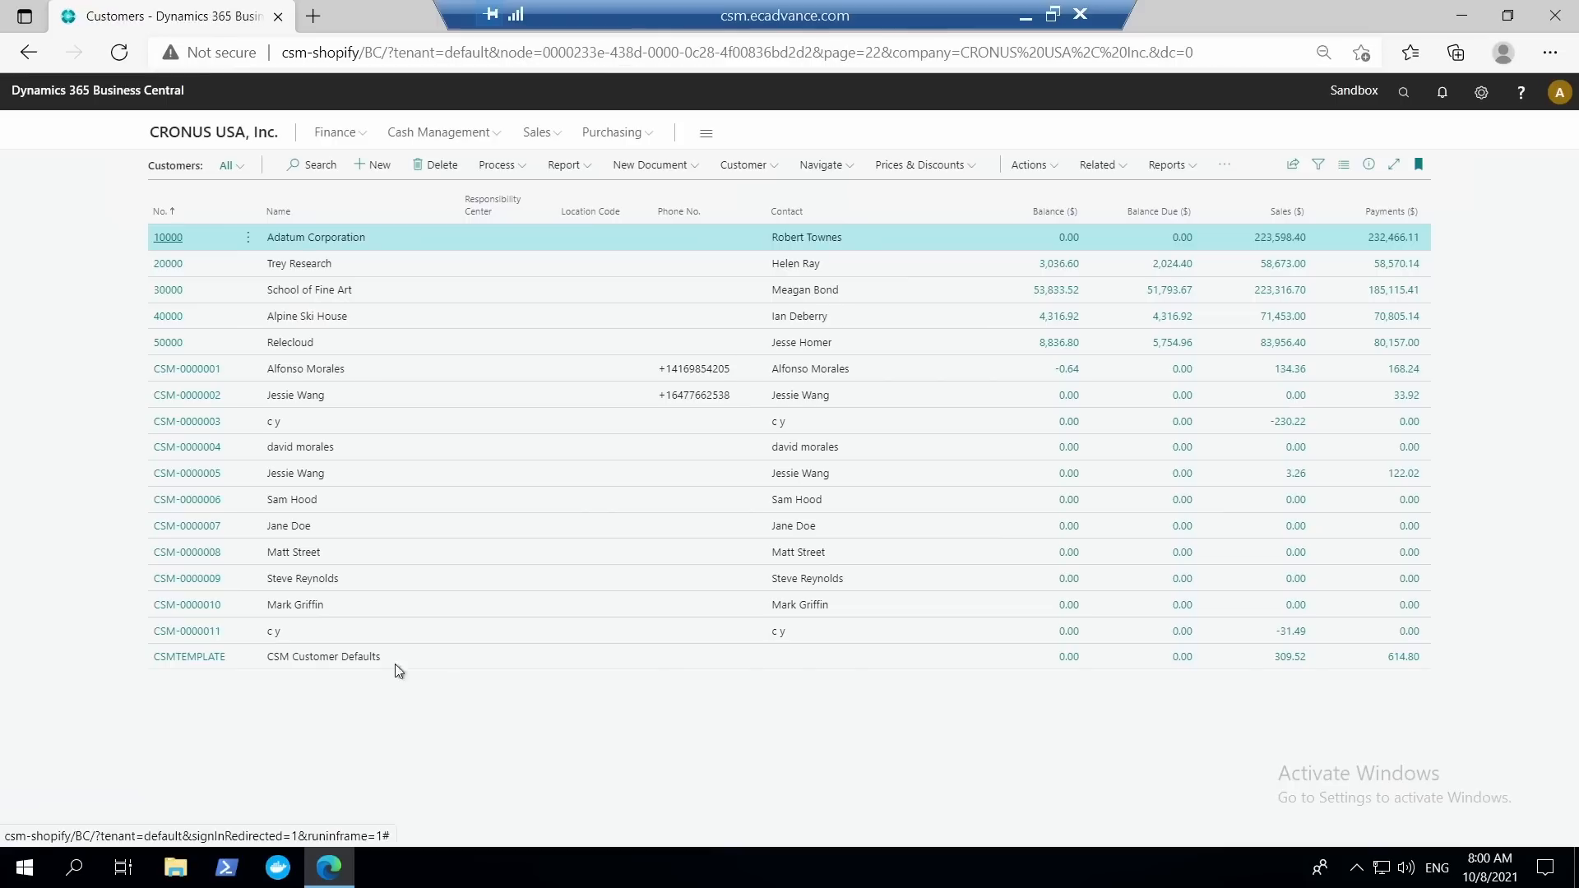
# Select School of Fine Art, Alpine Ski House and Relecloud in the customer list and apply the CUSTOMER COMPANY template to them.
pyautogui.click(1031, 166)
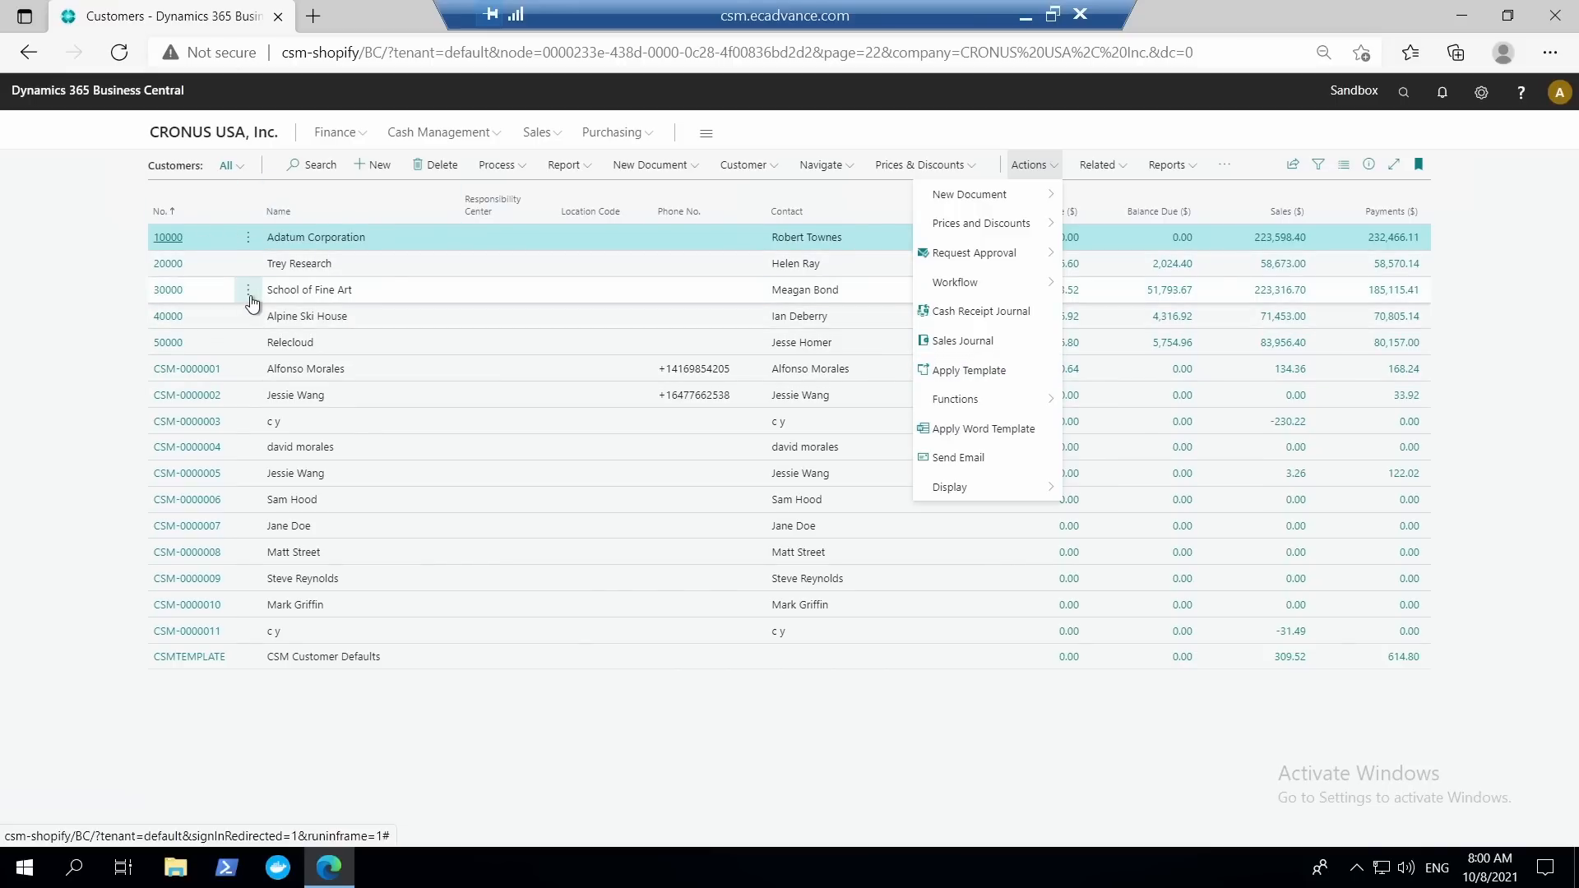
pyautogui.click(248, 293)
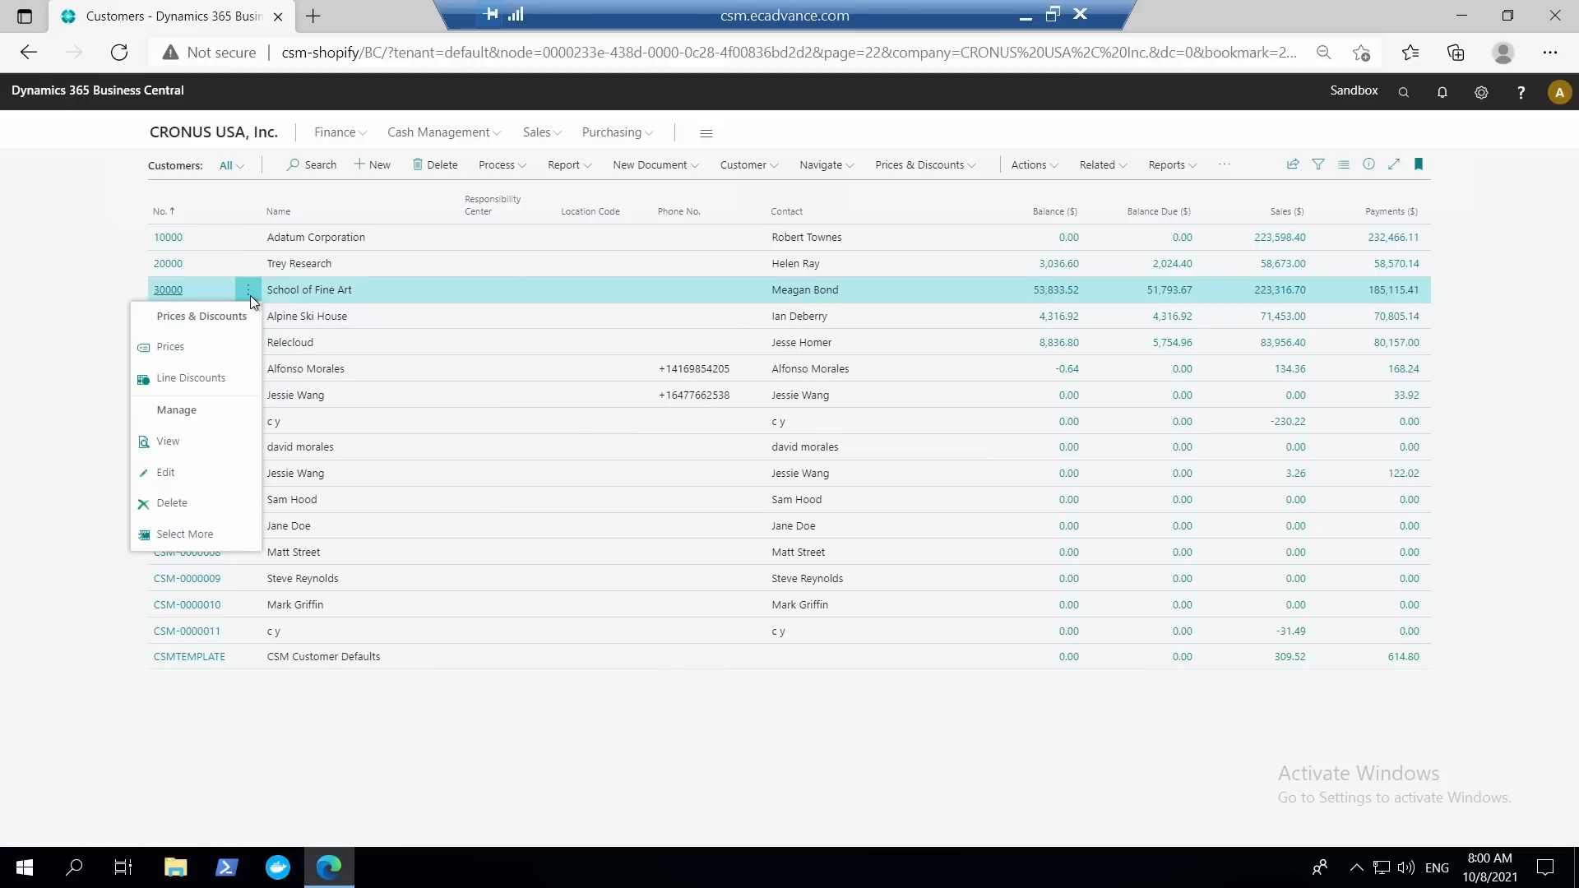
pyautogui.click(213, 538)
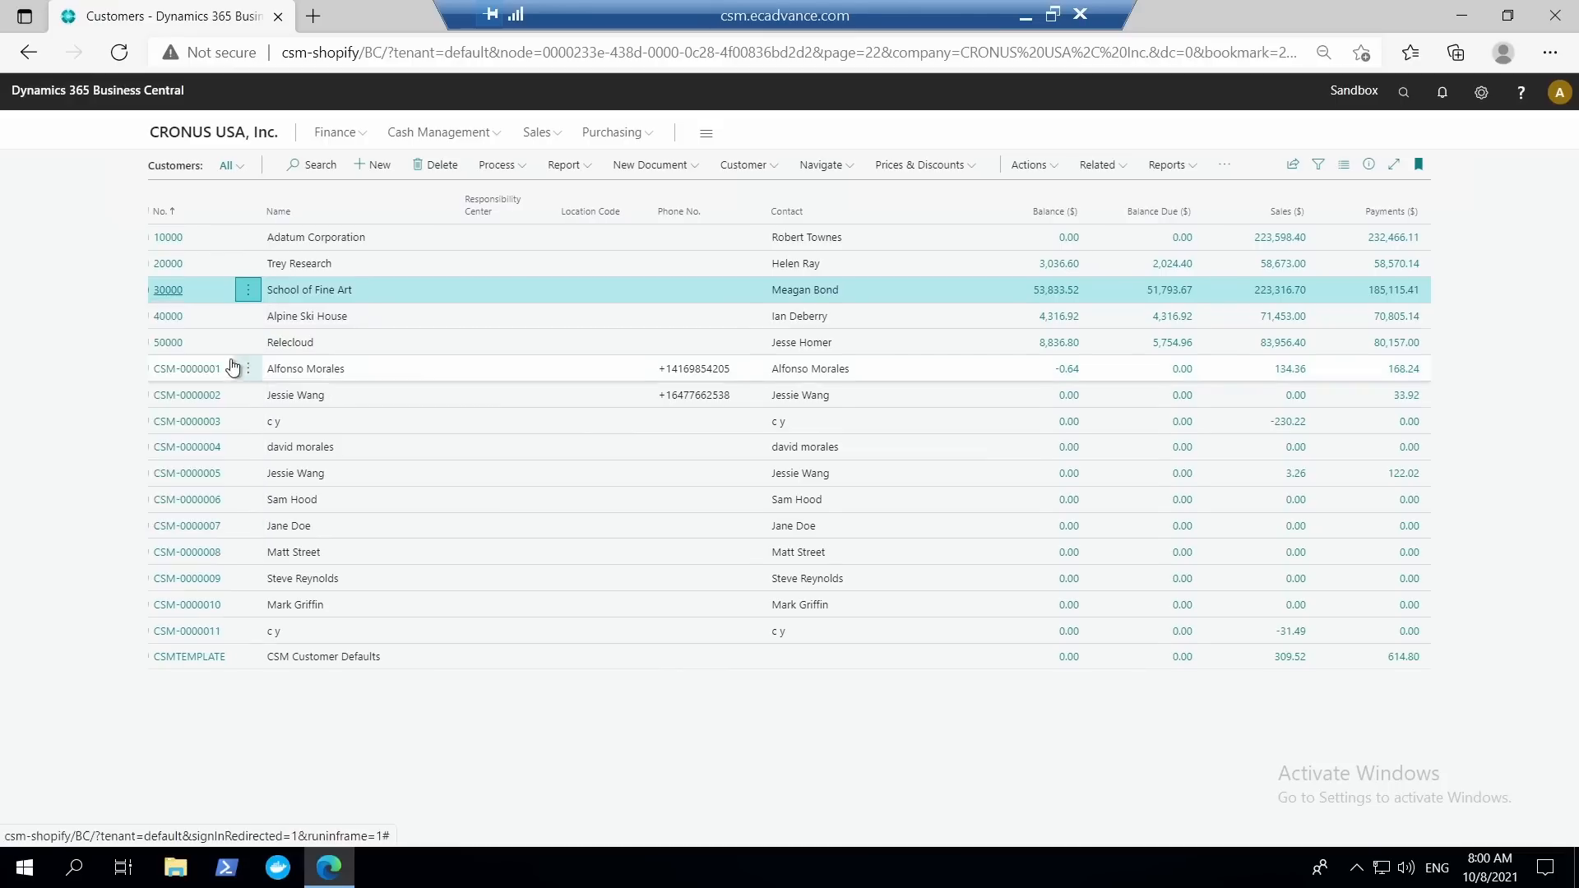
pyautogui.click(166, 317)
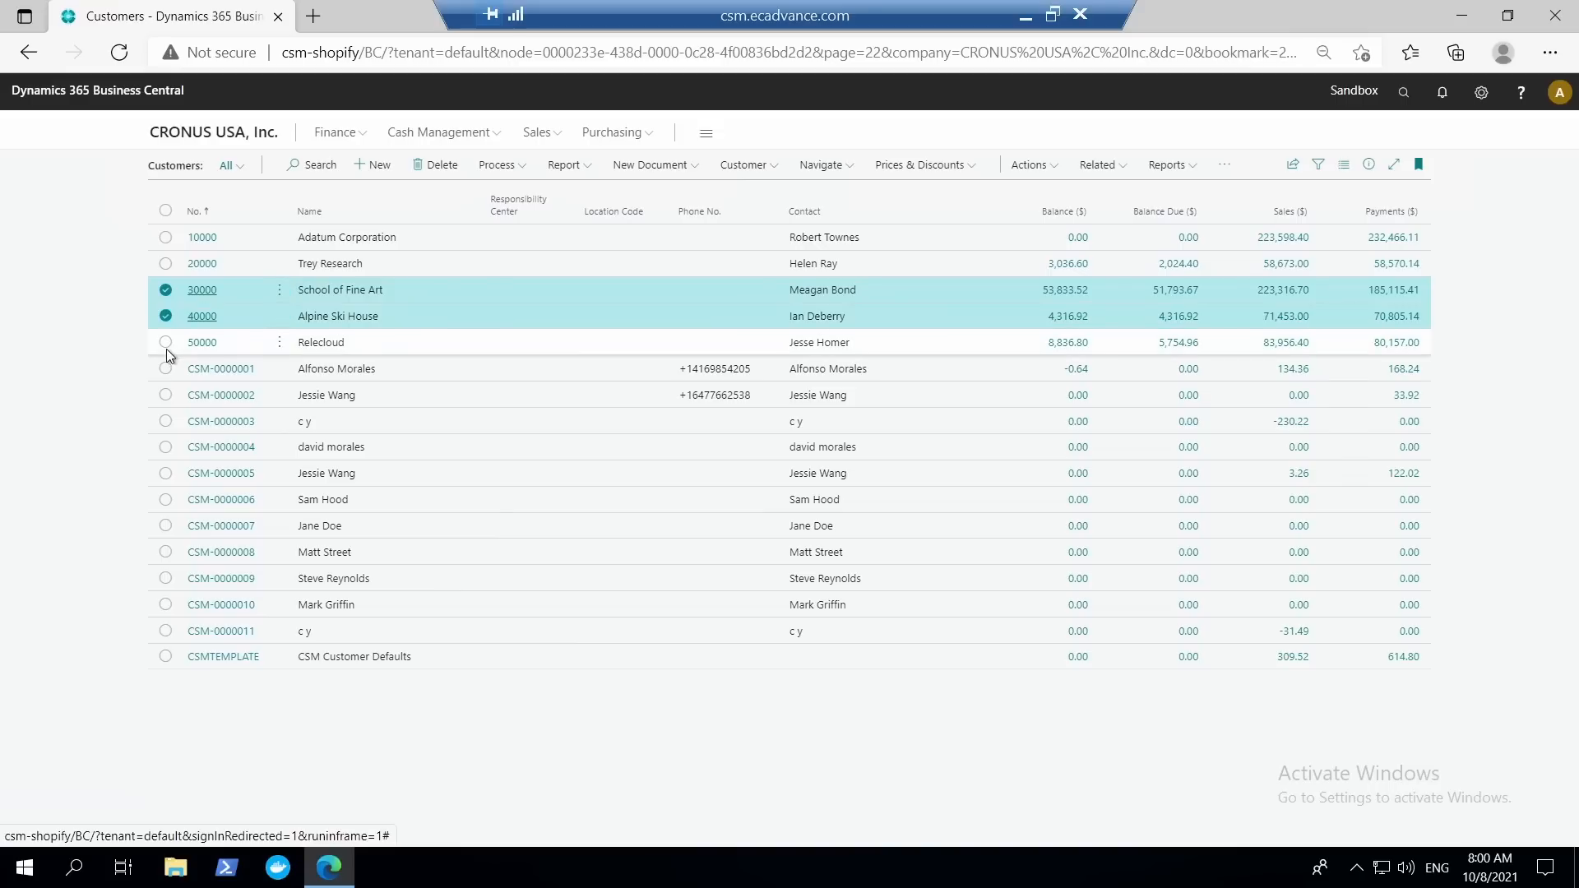
pyautogui.click(166, 344)
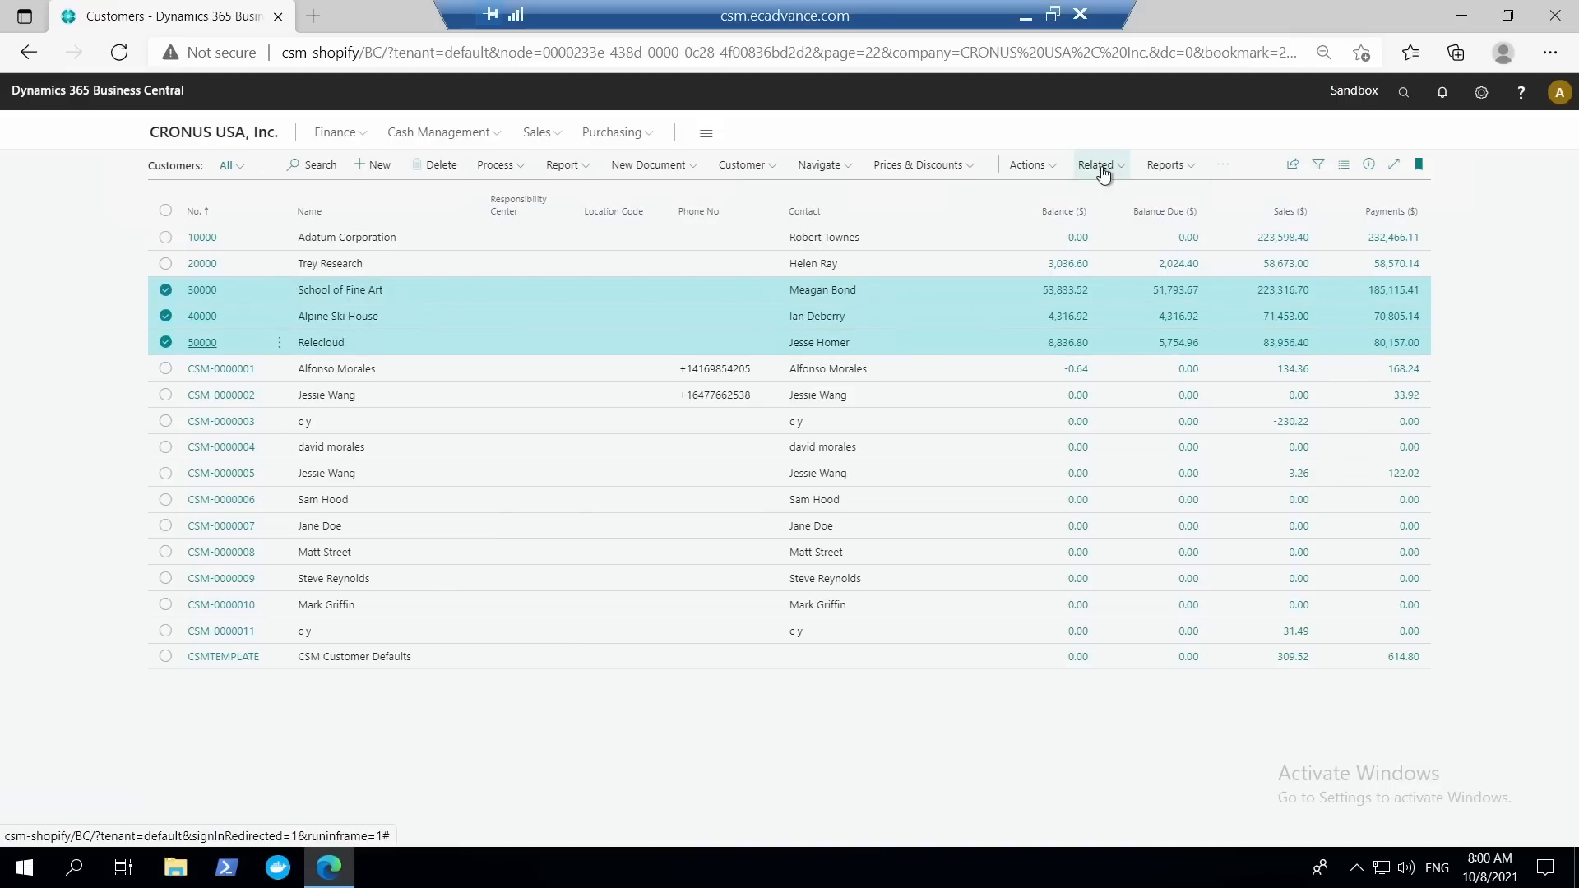
pyautogui.click(1044, 169)
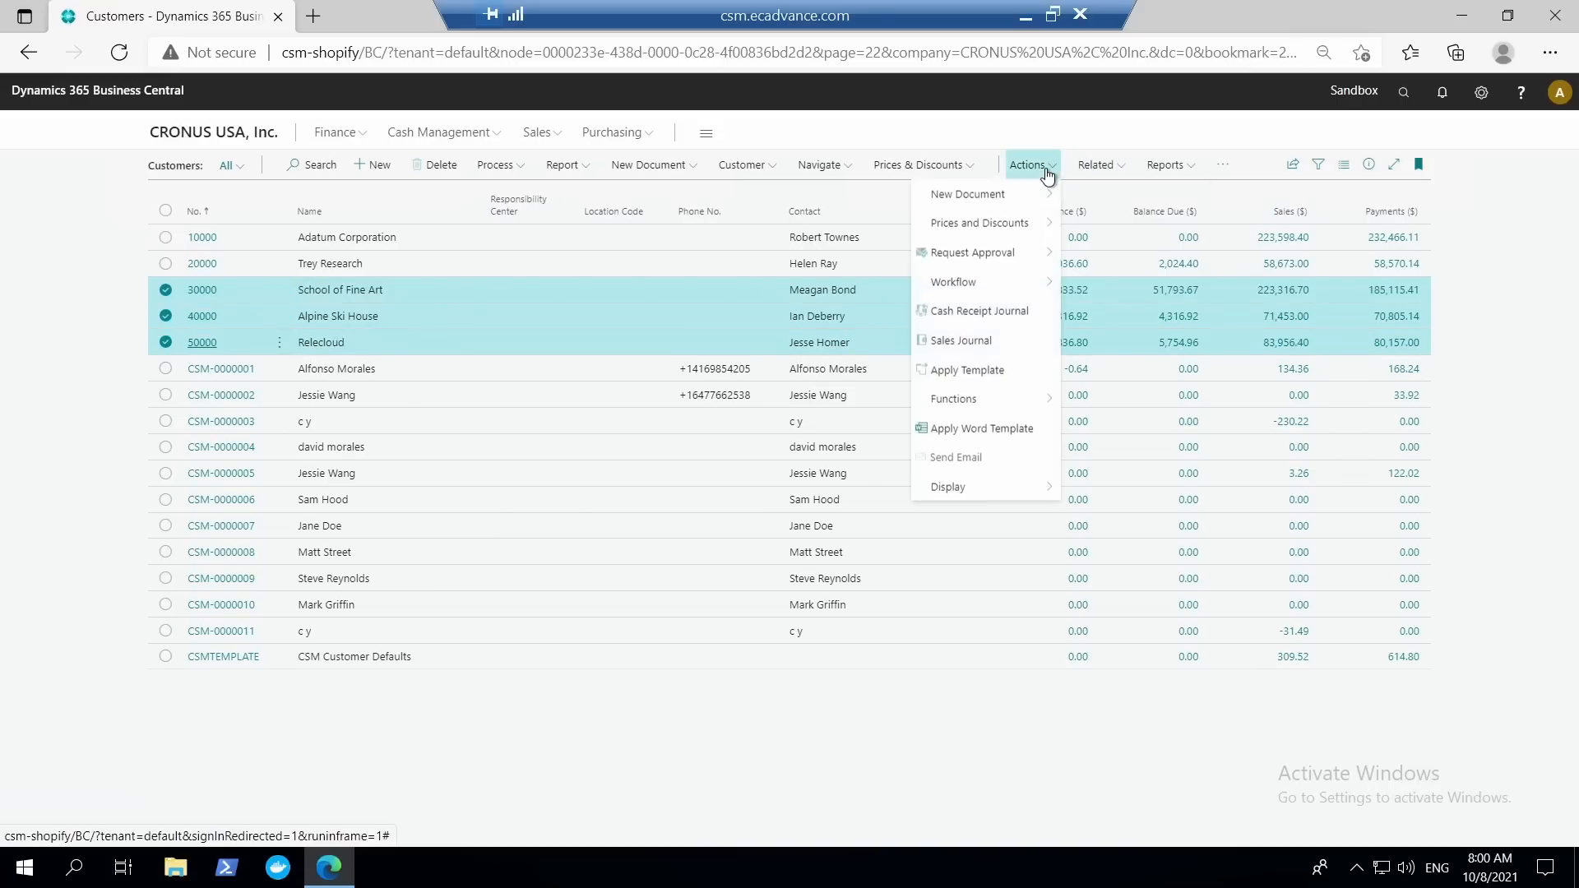
pyautogui.click(1046, 380)
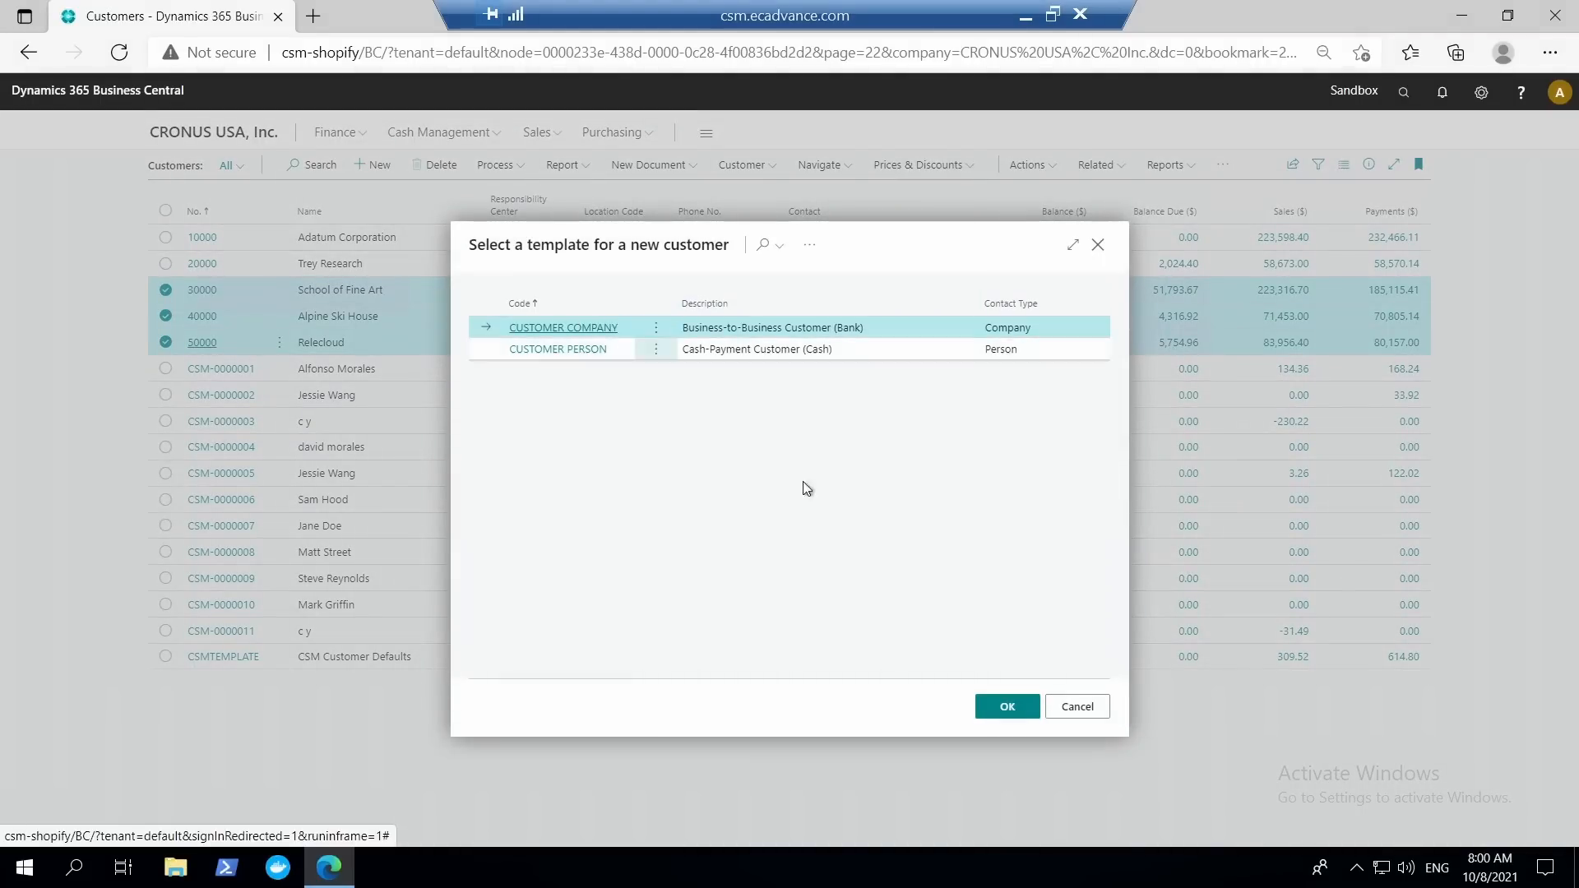
pyautogui.click(1008, 709)
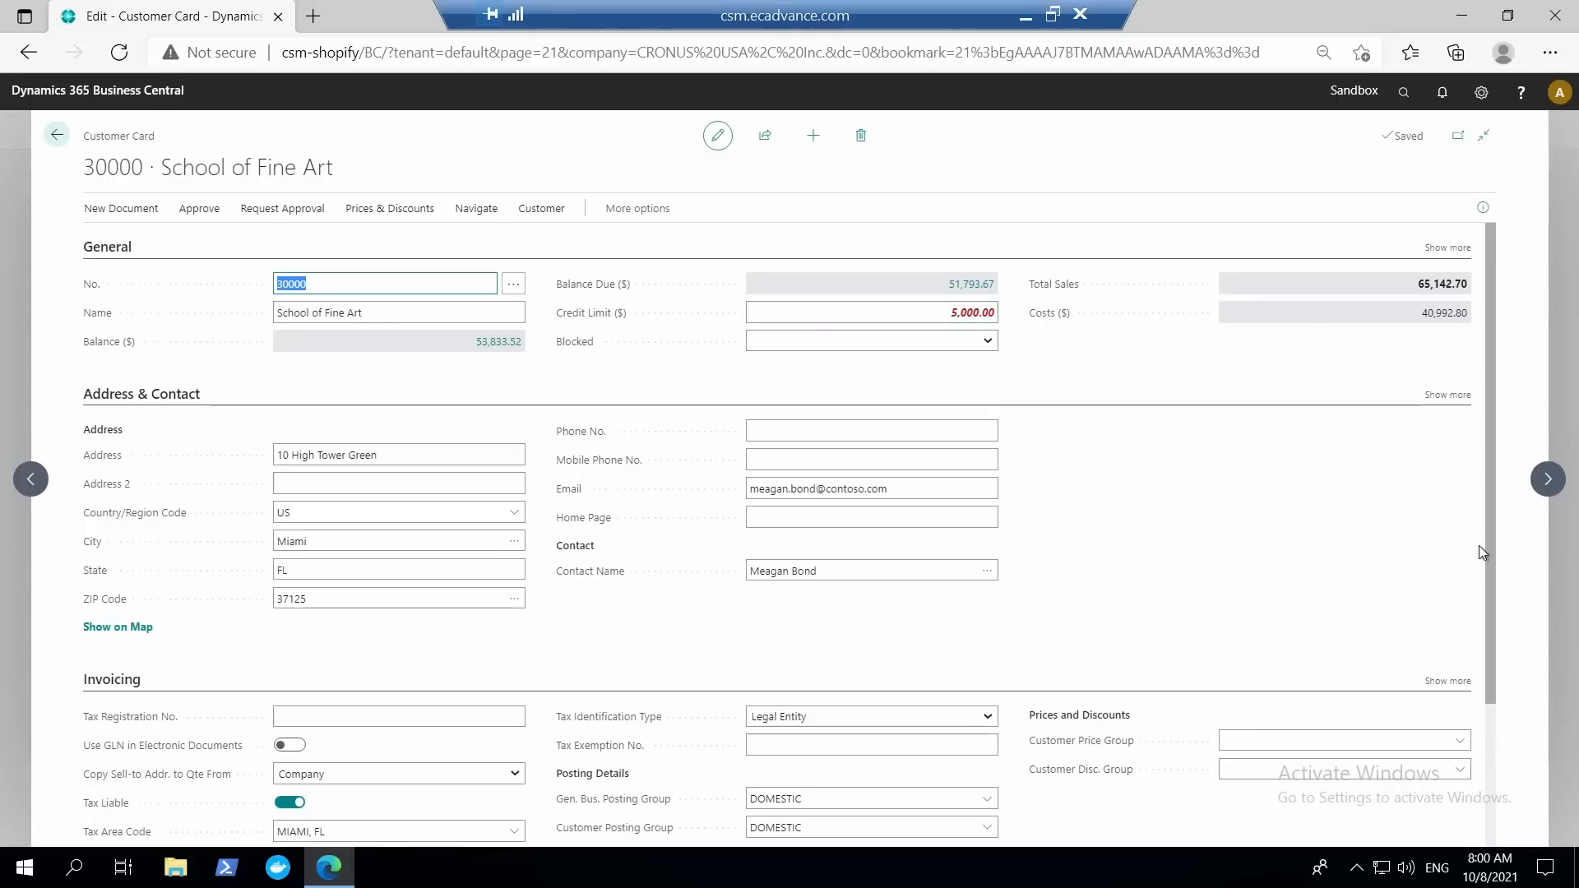
# Check the credit limit on the customer cards from School of Fine Art through Alpine Ski House to Relecloud.
pyautogui.click(1548, 479)
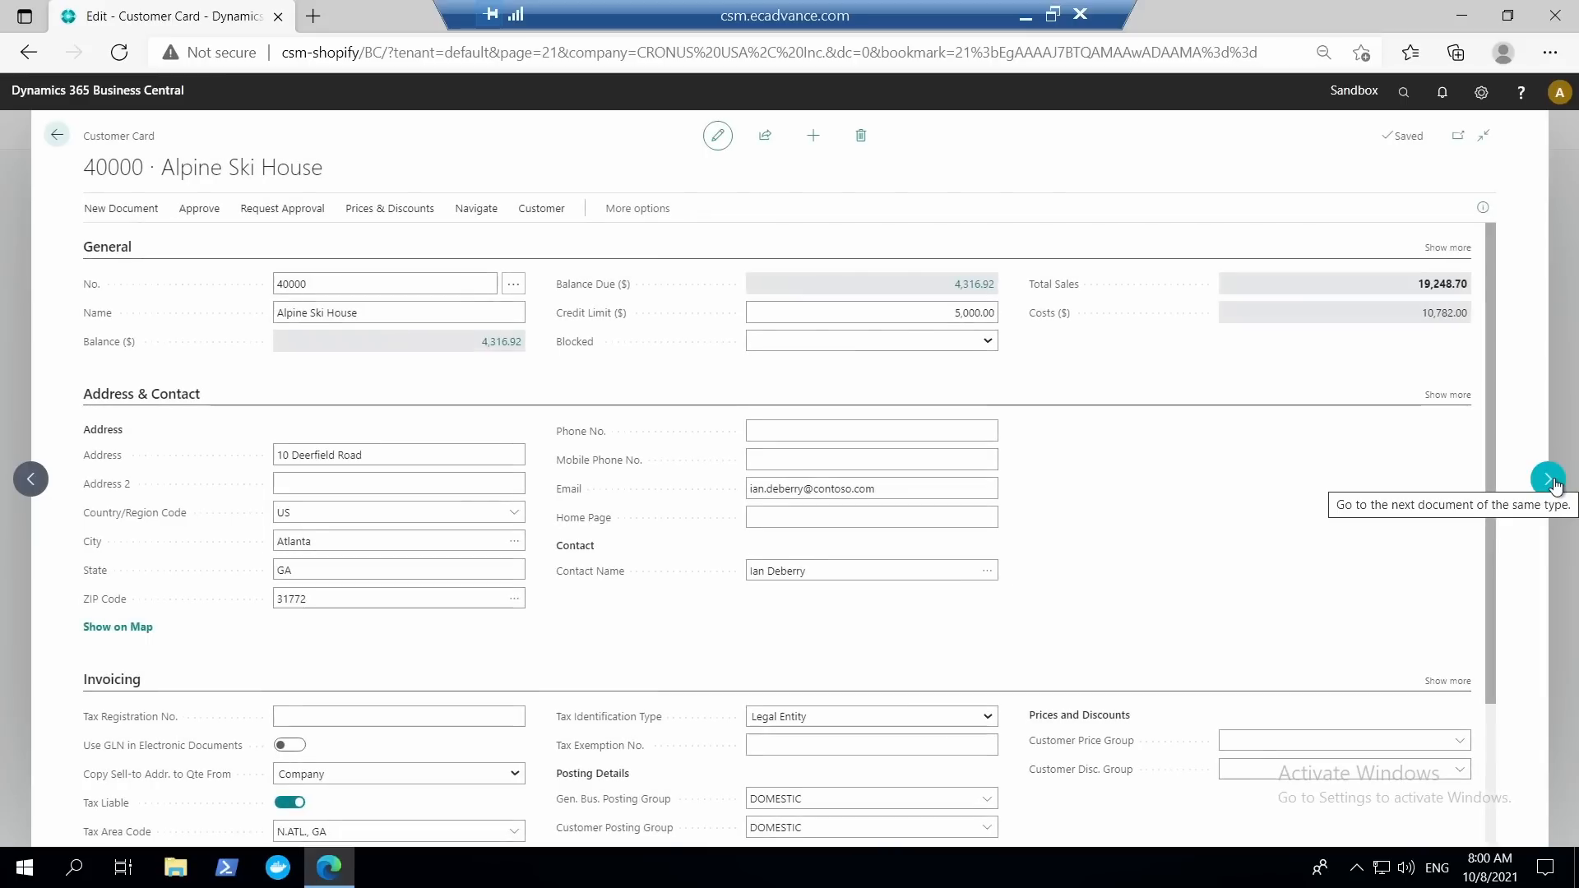
pyautogui.click(1549, 480)
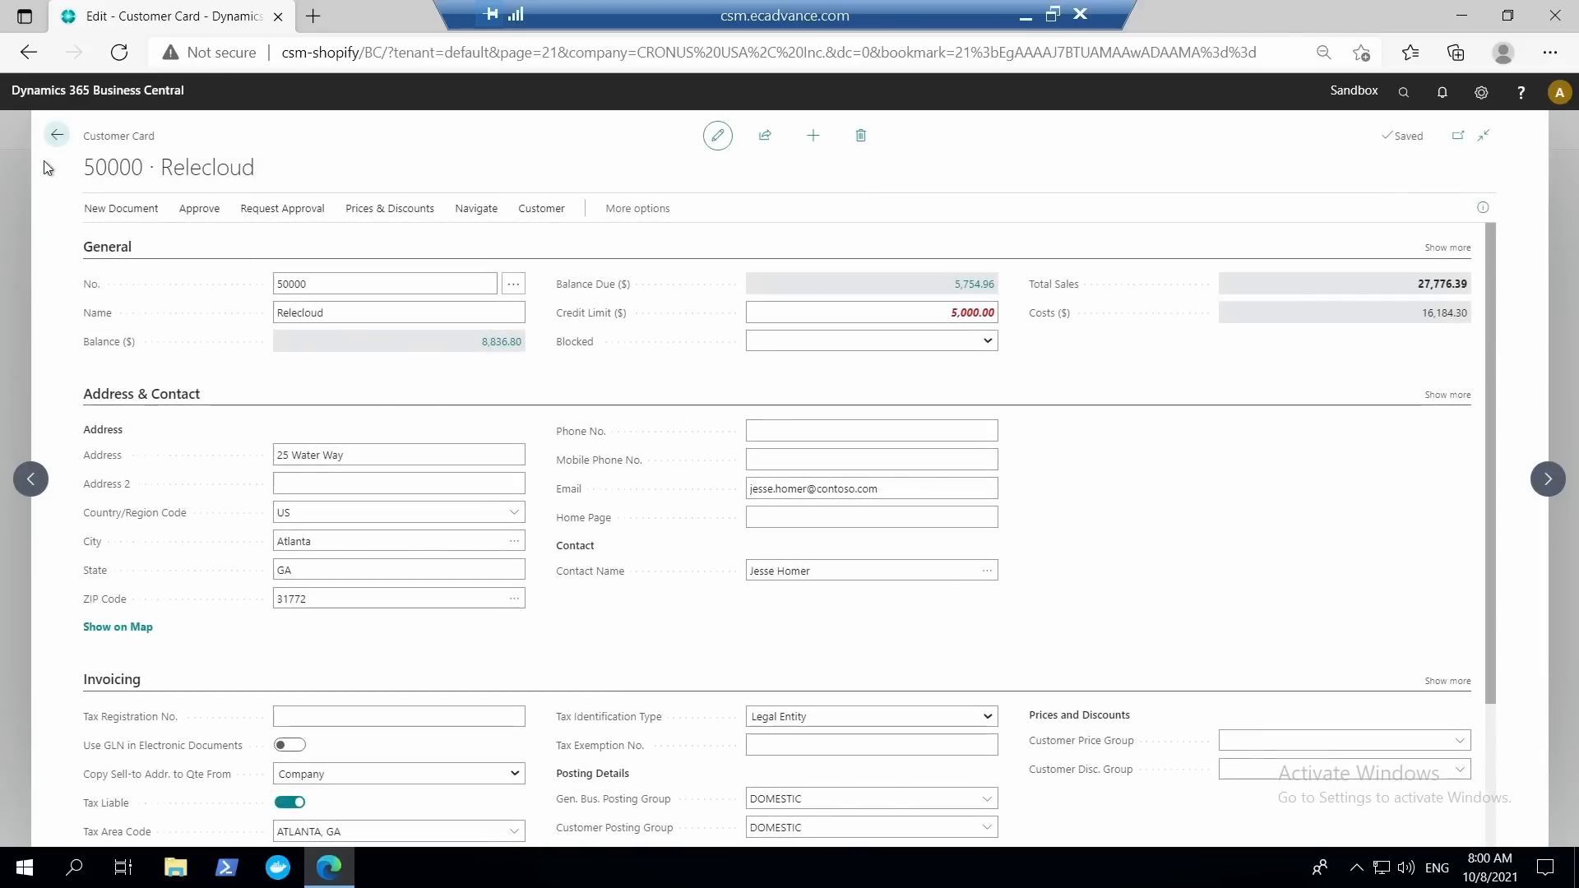
# Leave the Relecloud customer card and view the list of sales orders.
pyautogui.click(57, 135)
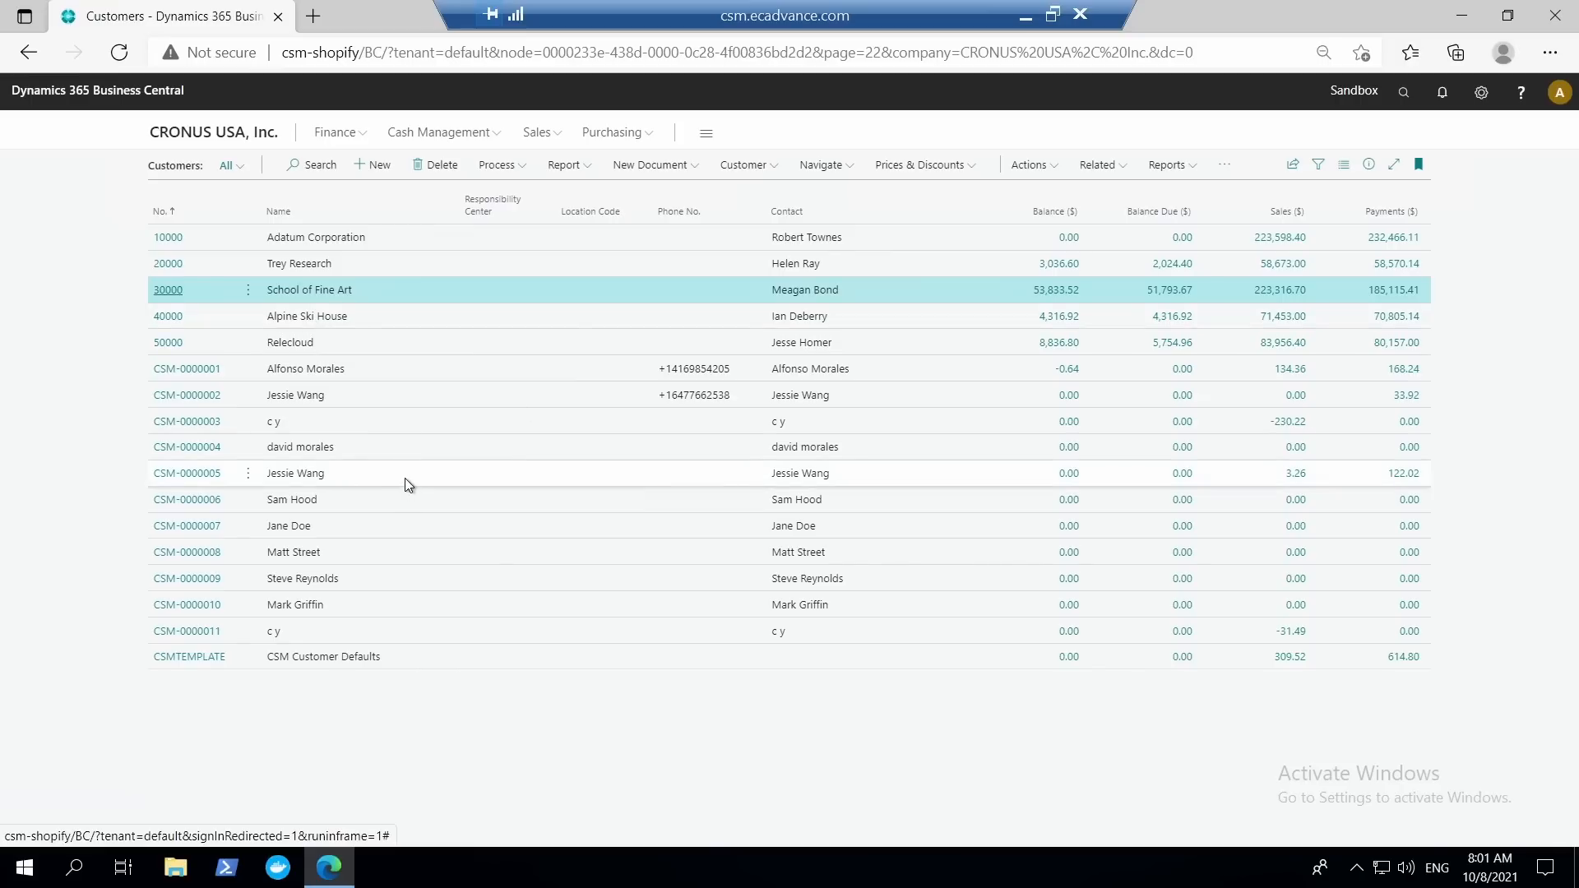
pyautogui.click(360, 140)
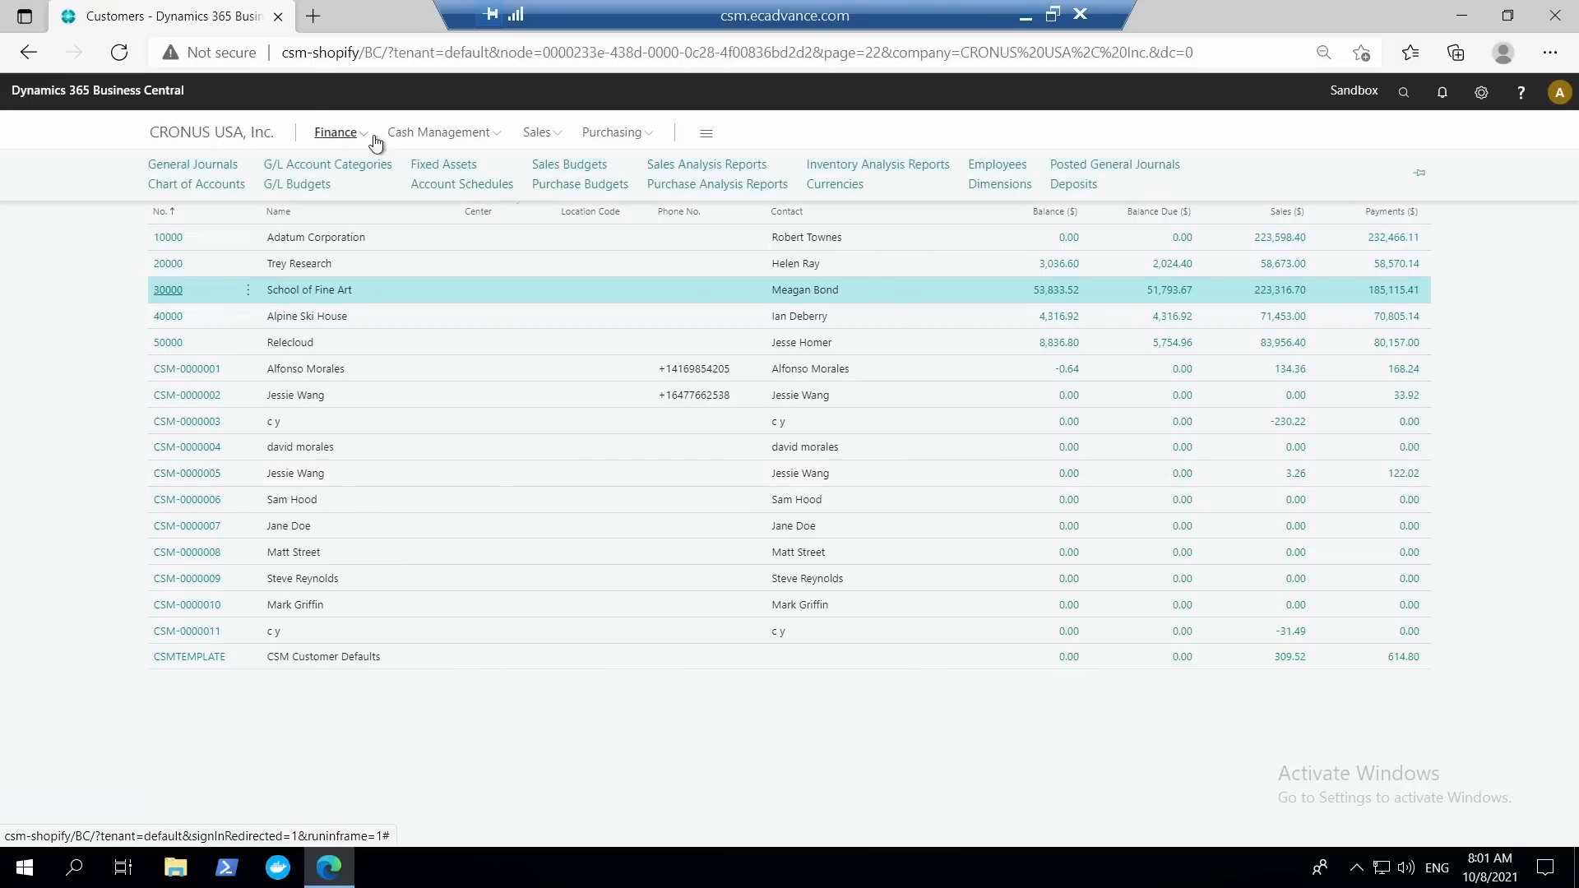
pyautogui.click(551, 138)
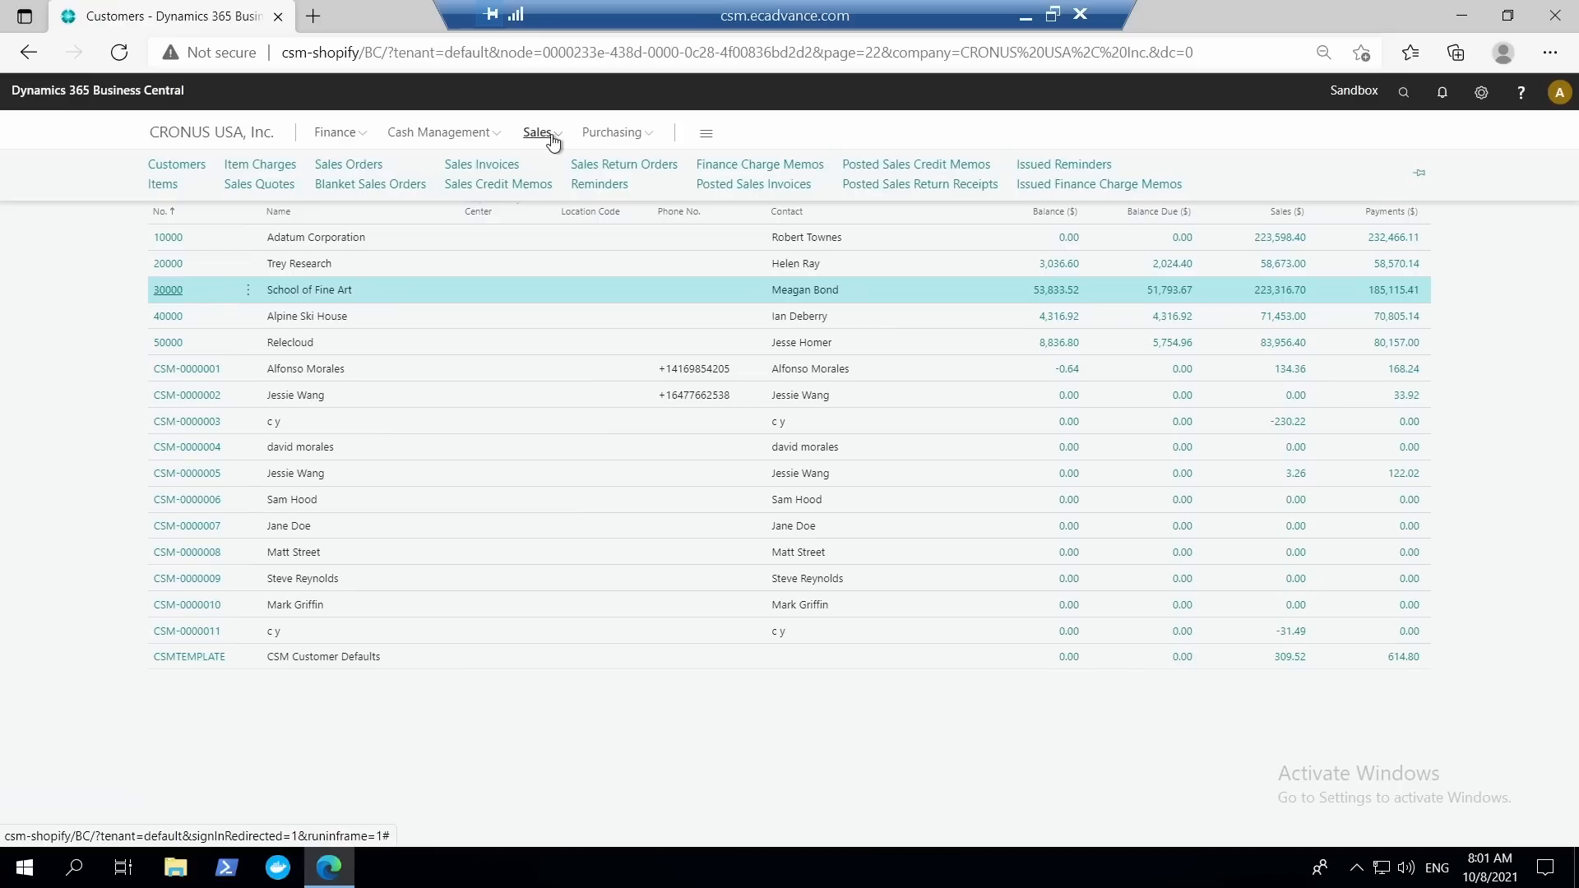
pyautogui.click(373, 167)
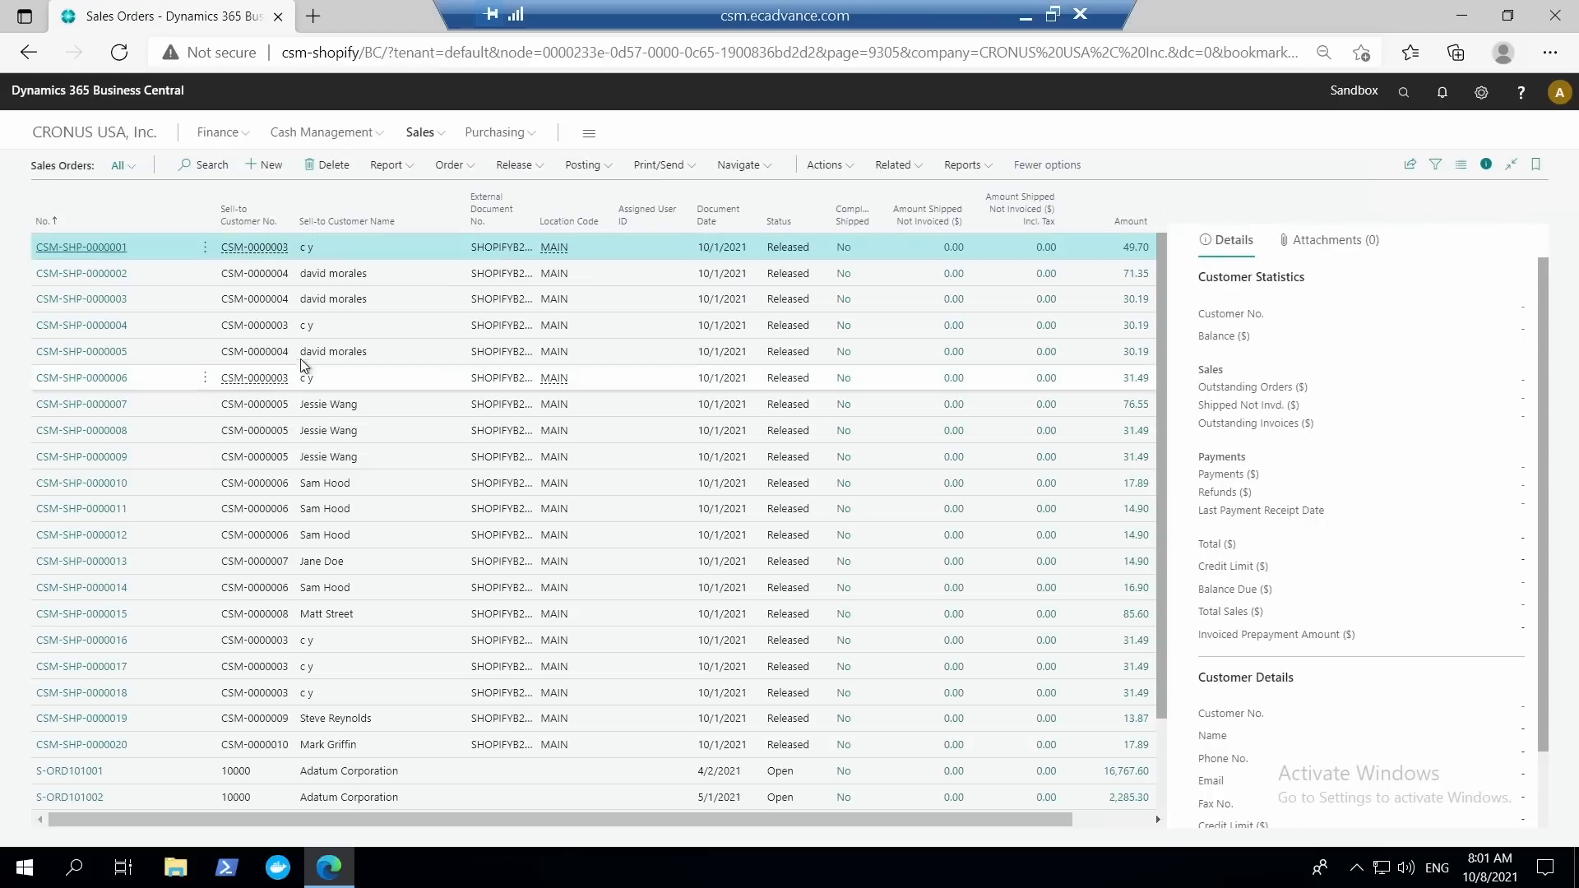
# View the shipment lines available to the first Adatum Corporation sales invoice, then exit the invoice without posting it.
pyautogui.click(444, 136)
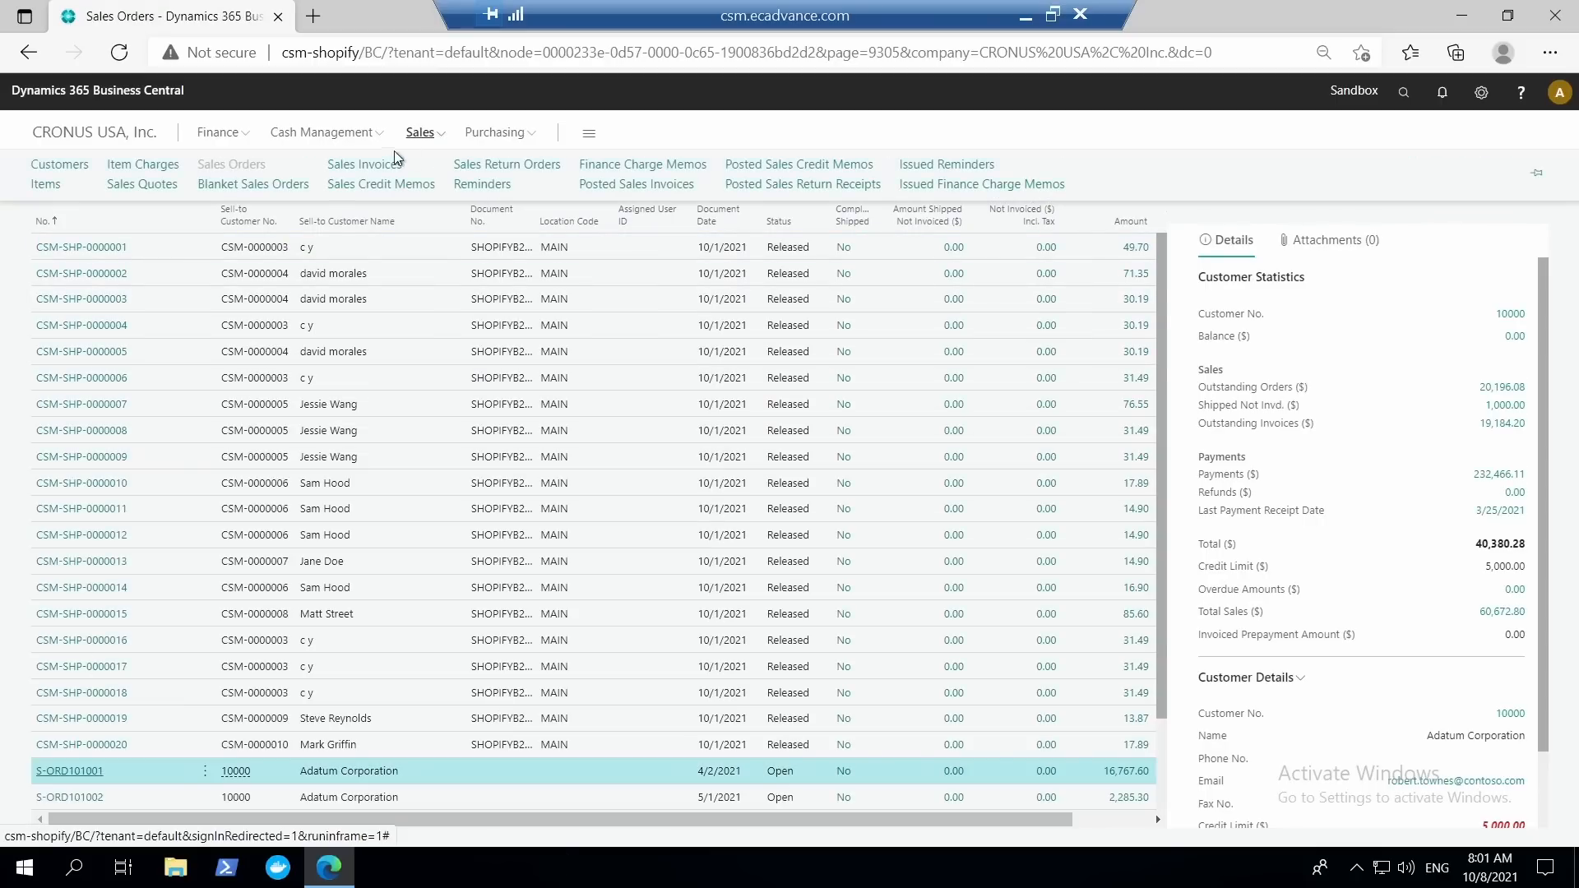
pyautogui.click(379, 168)
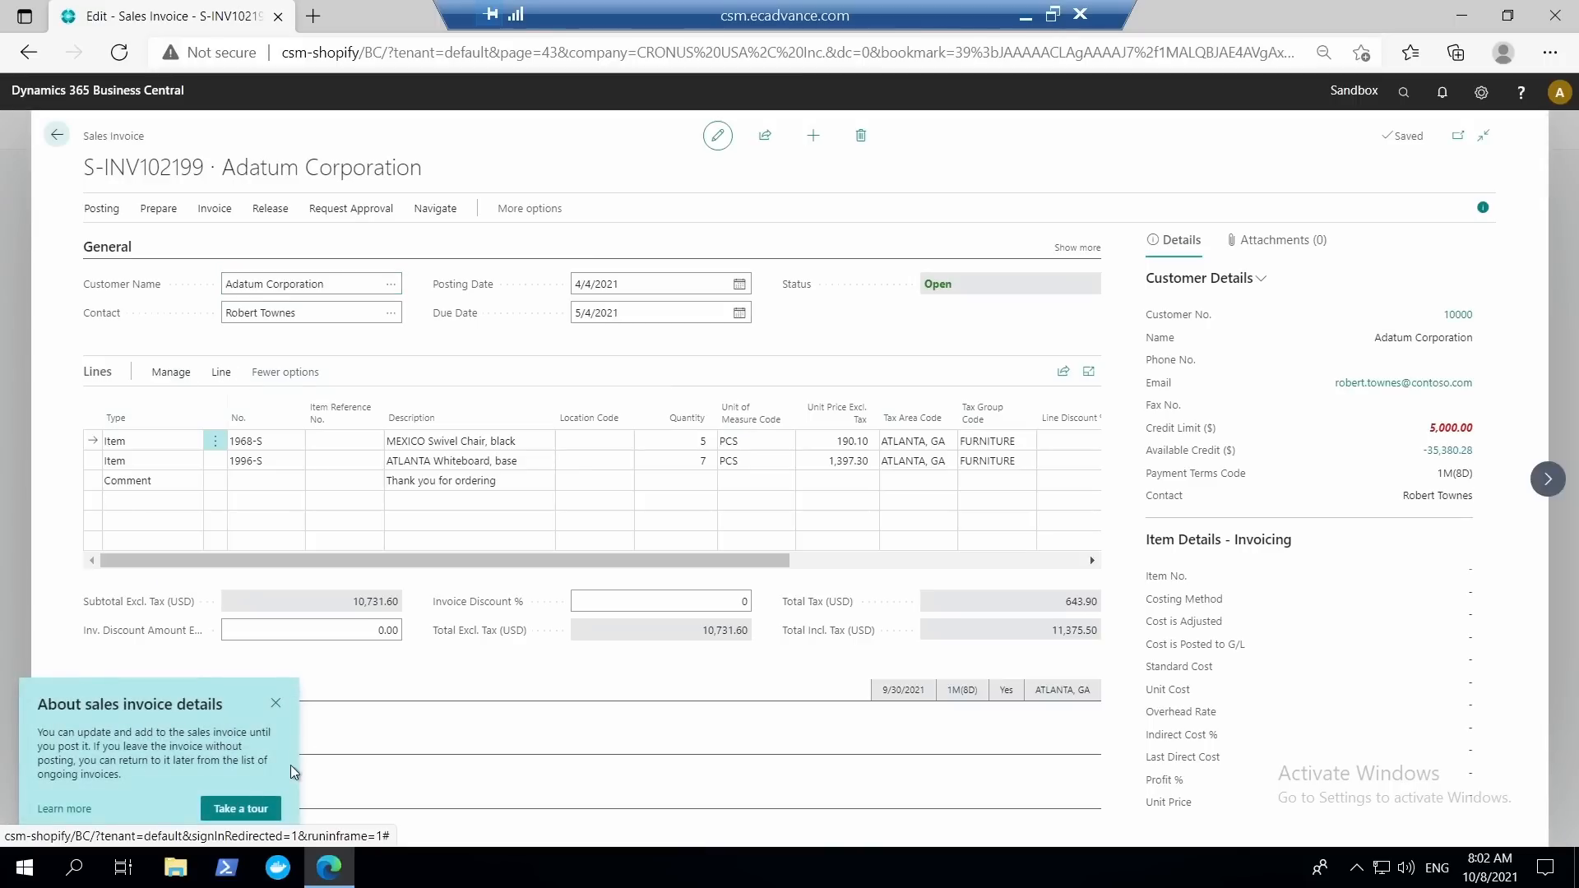
pyautogui.click(172, 371)
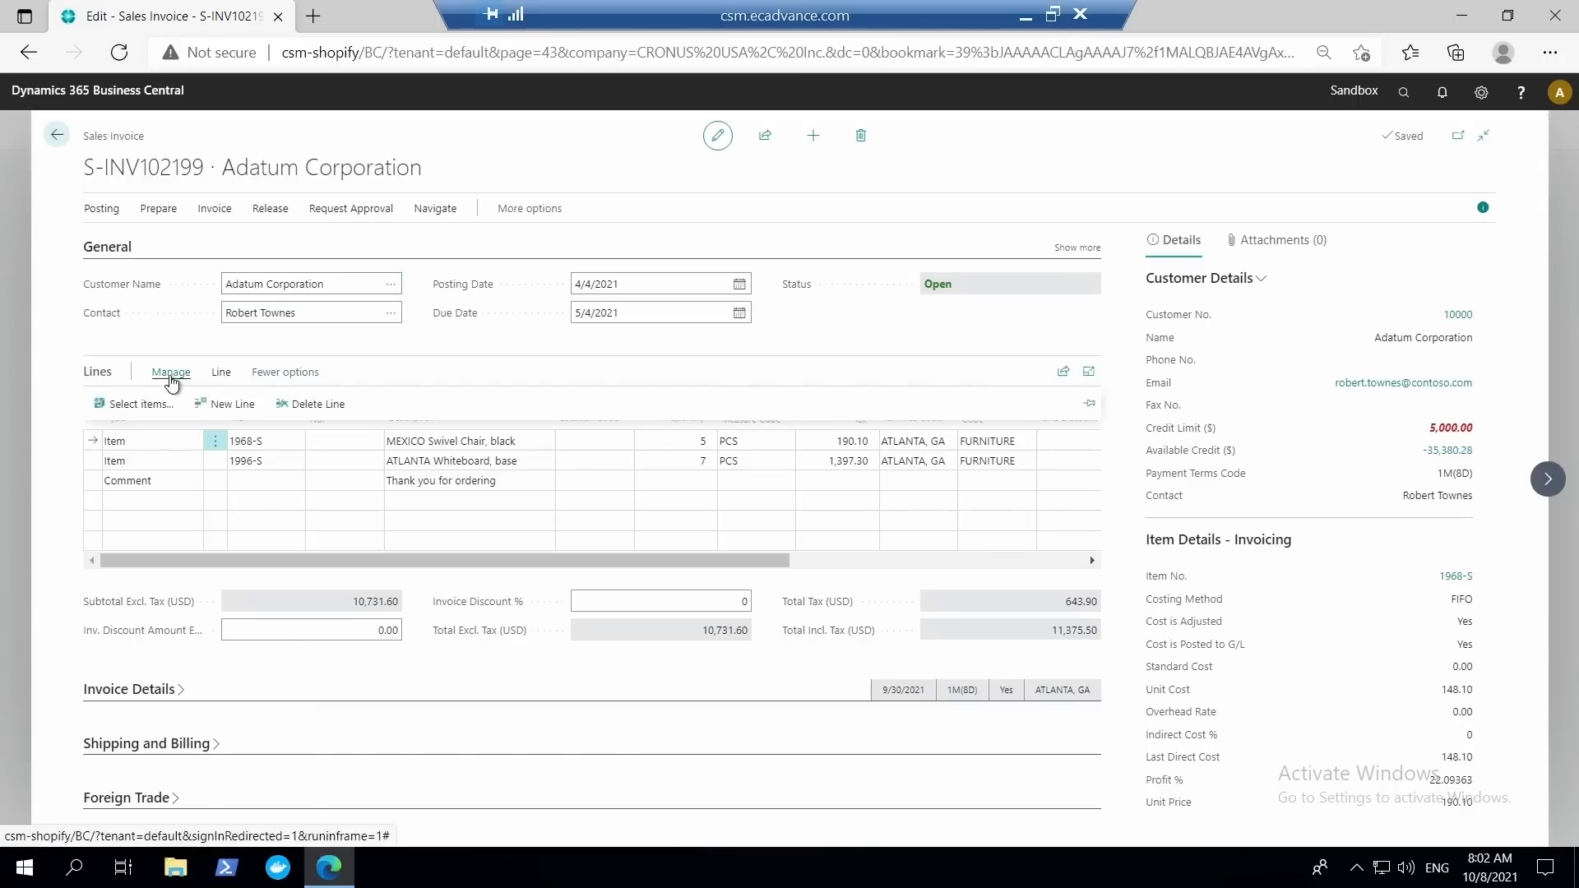
pyautogui.click(166, 374)
pyautogui.click(224, 375)
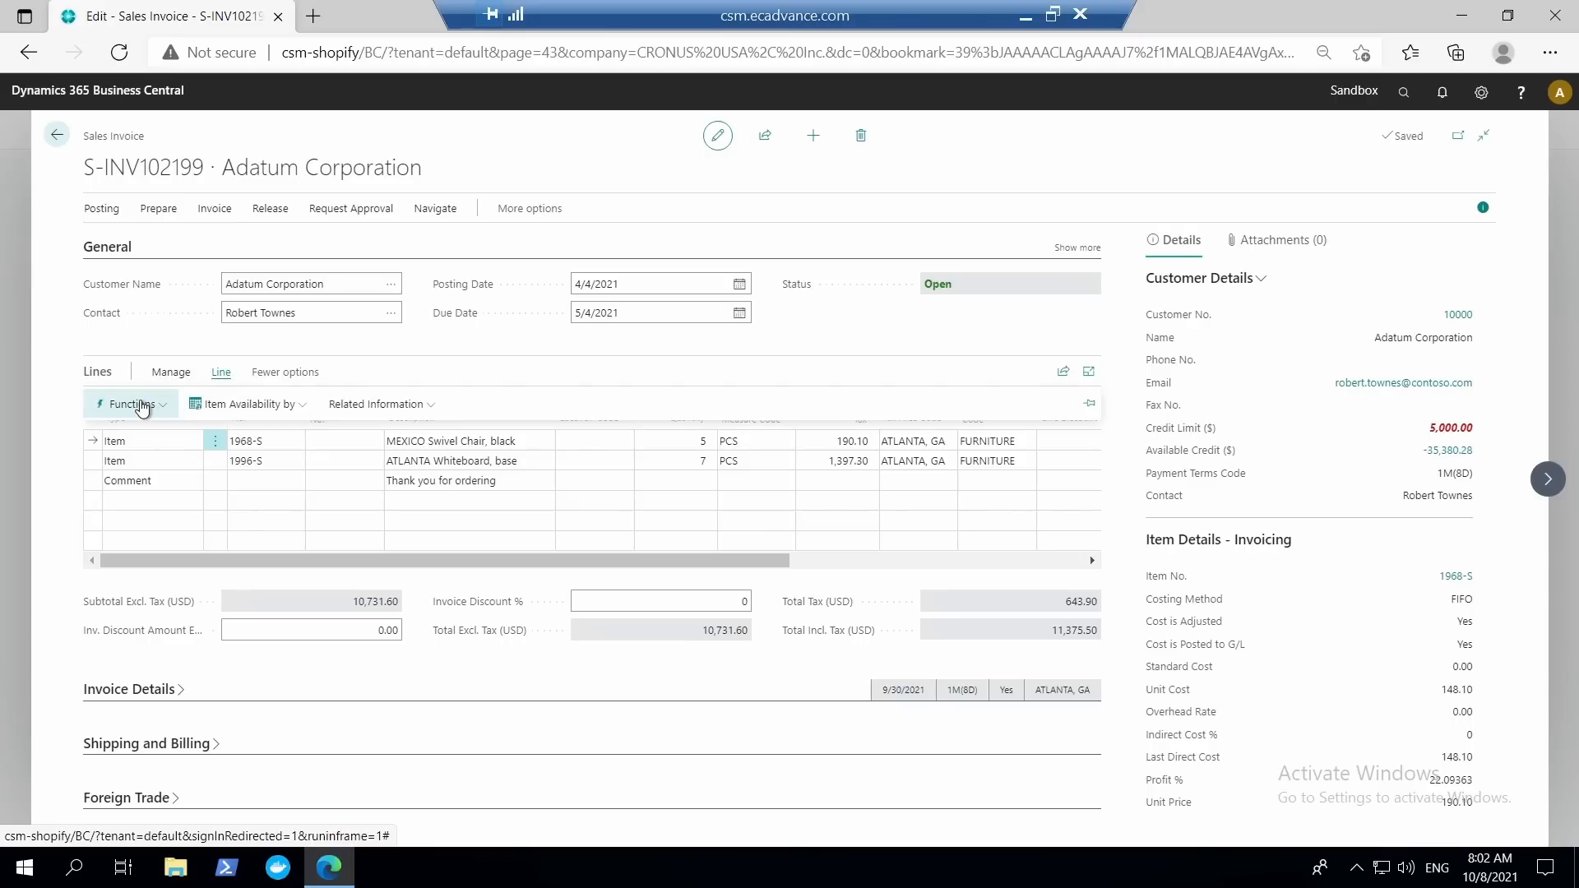
pyautogui.click(127, 404)
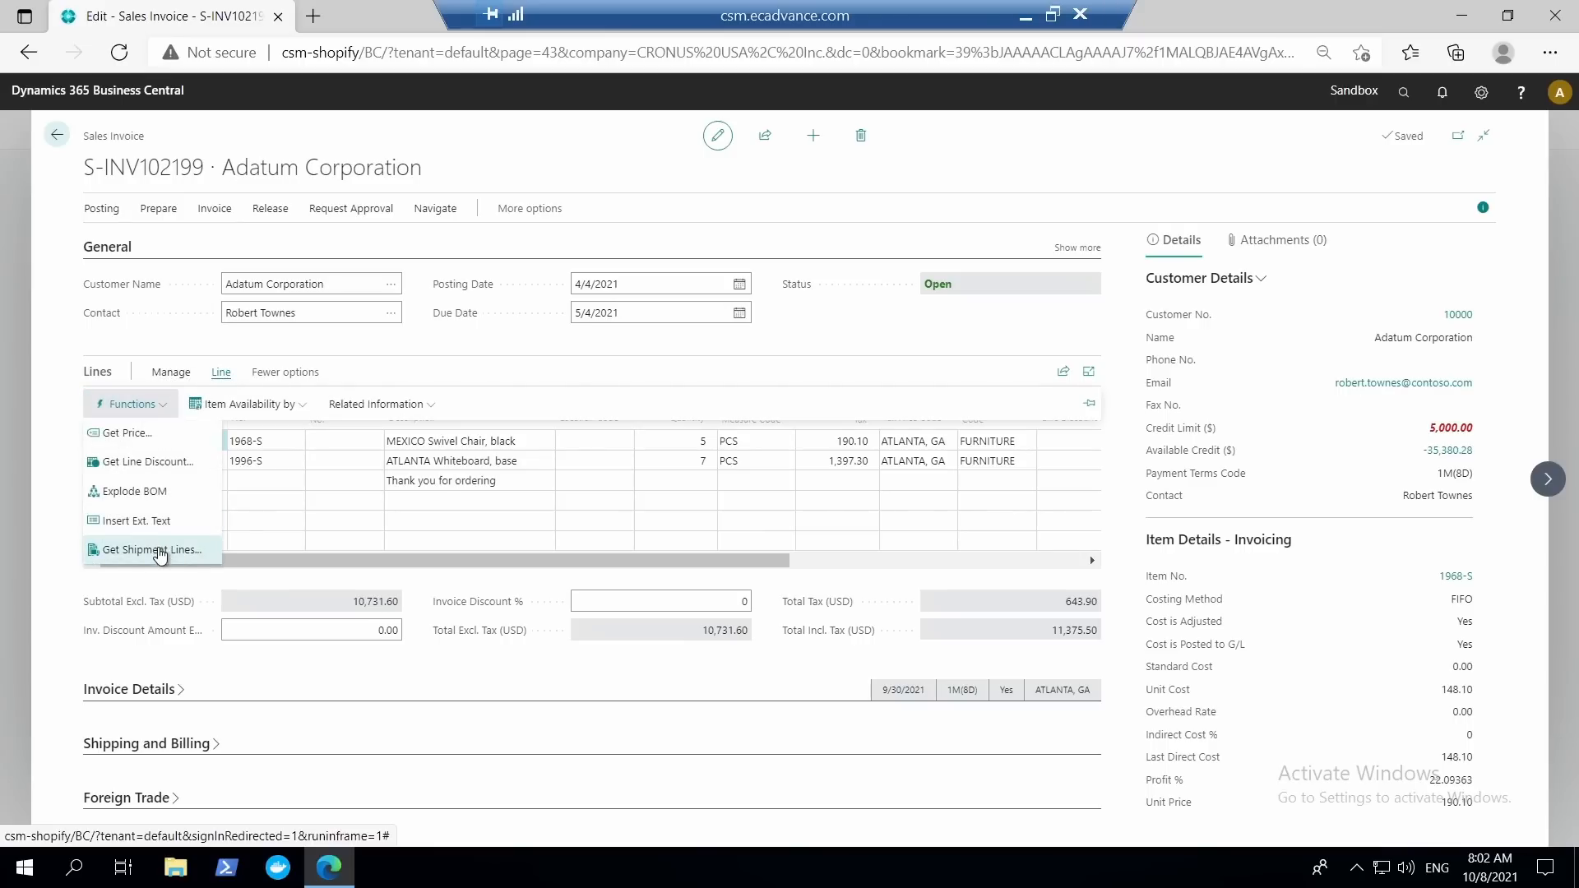
pyautogui.click(164, 549)
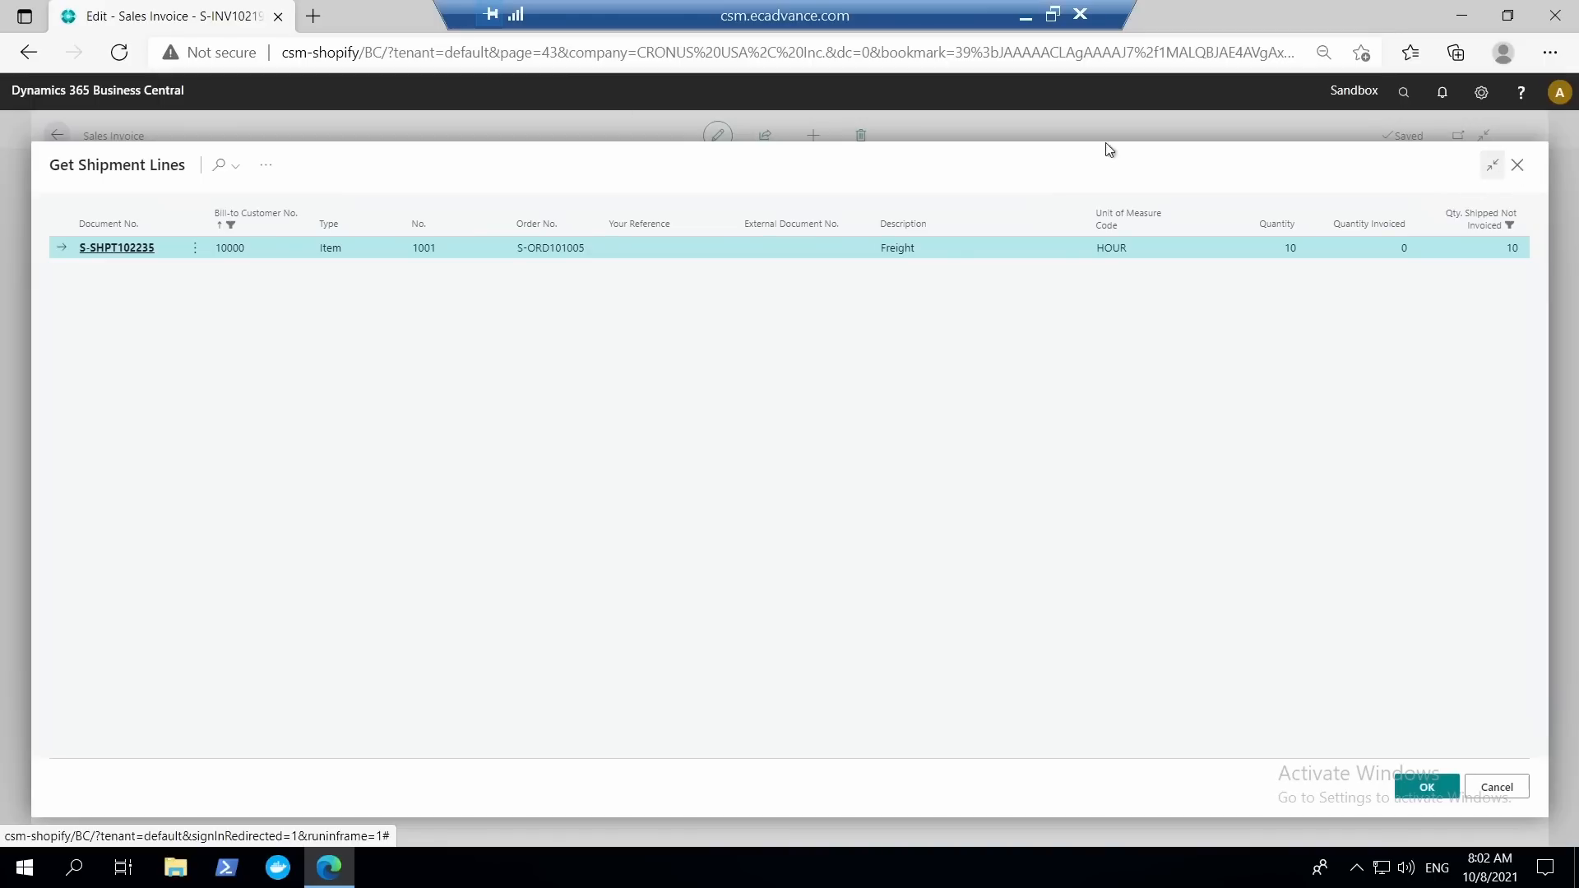
pyautogui.click(56, 138)
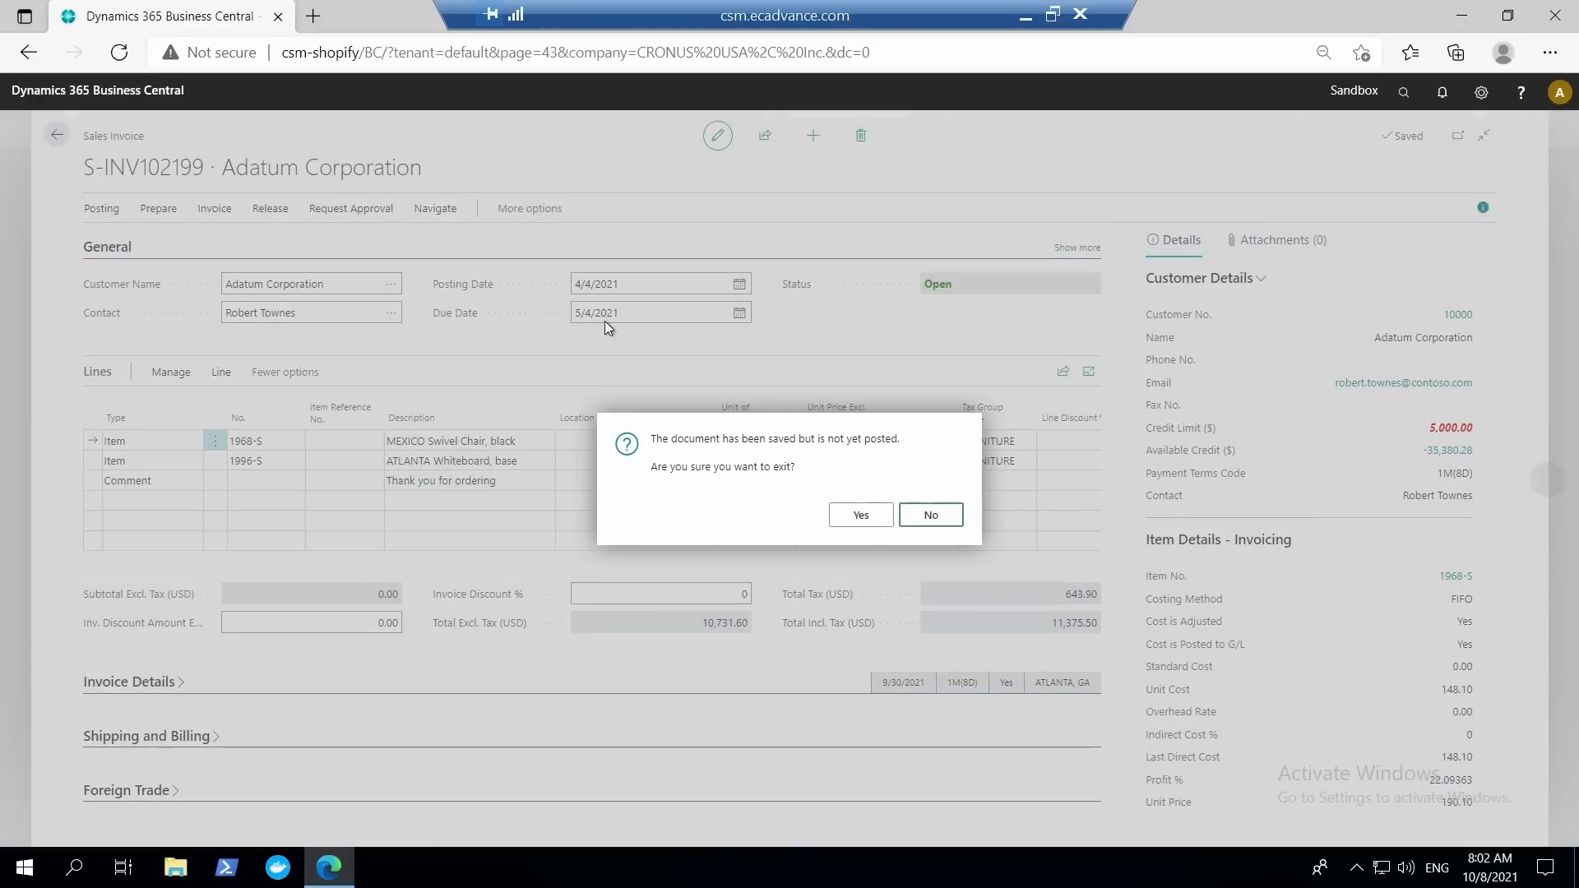
pyautogui.click(862, 516)
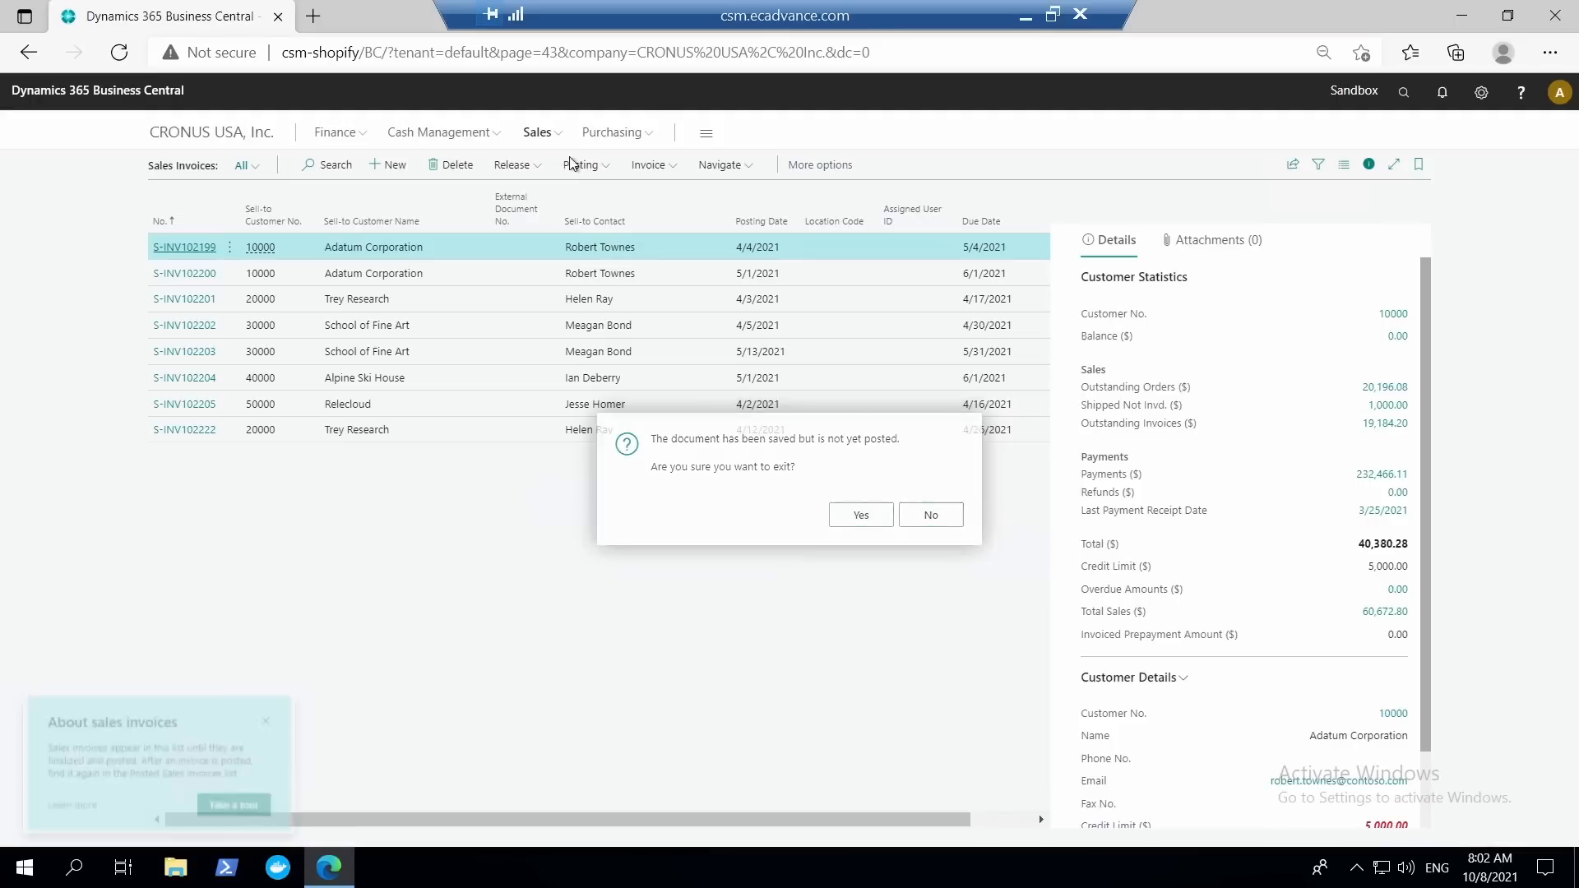
# Examine the Get Receipt Lines columns, including Vendor Shipment No., from the Fabrikam, Inc. purchase invoice and exit it without posting.
pyautogui.click(611, 136)
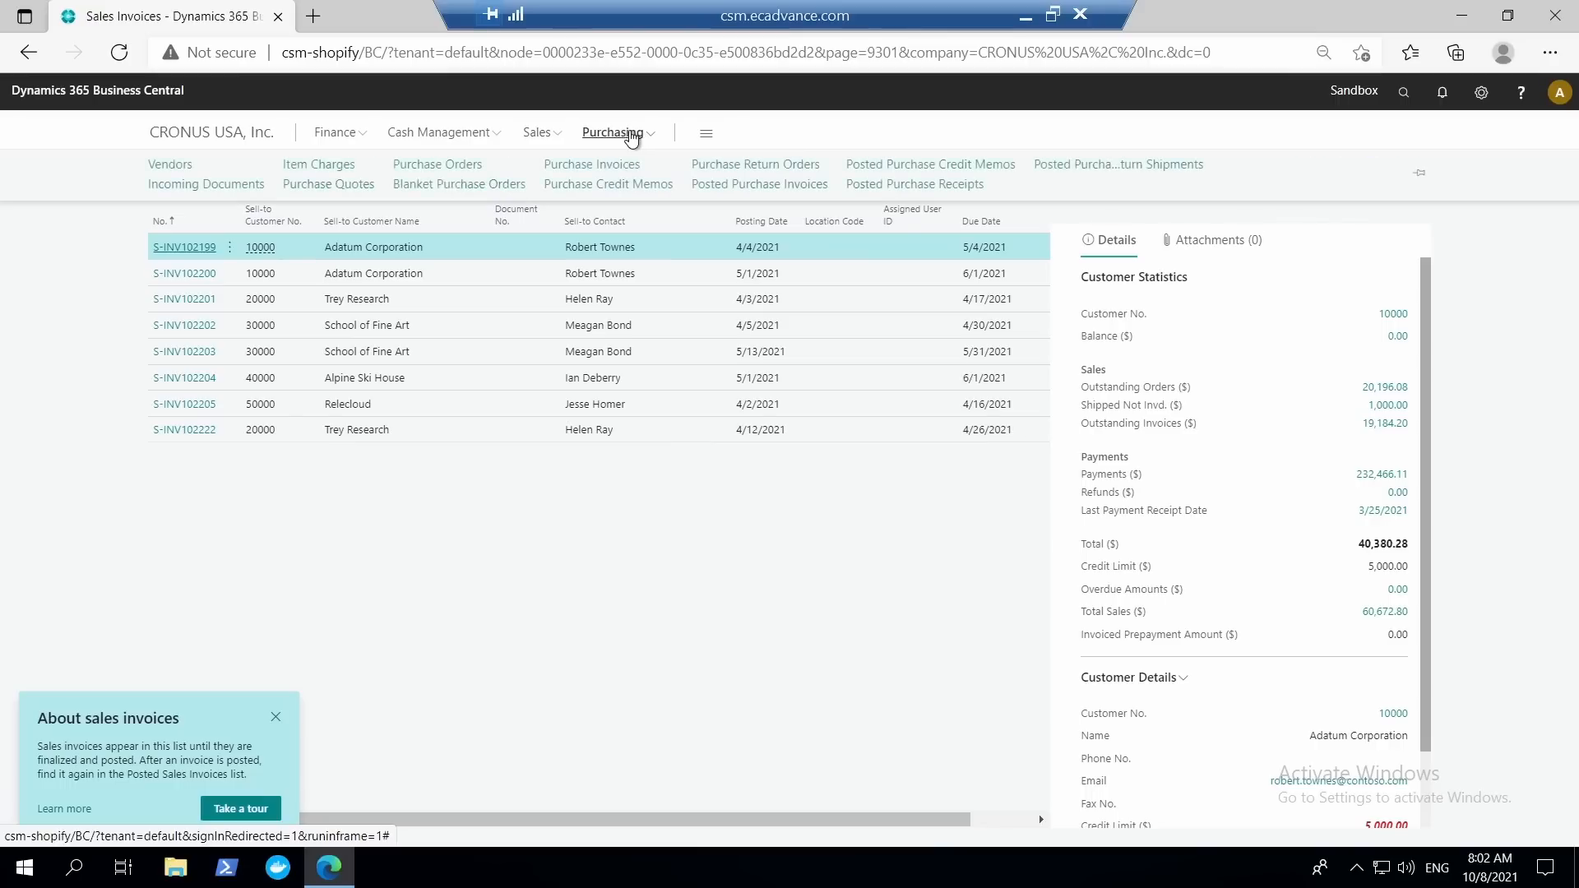
pyautogui.click(601, 166)
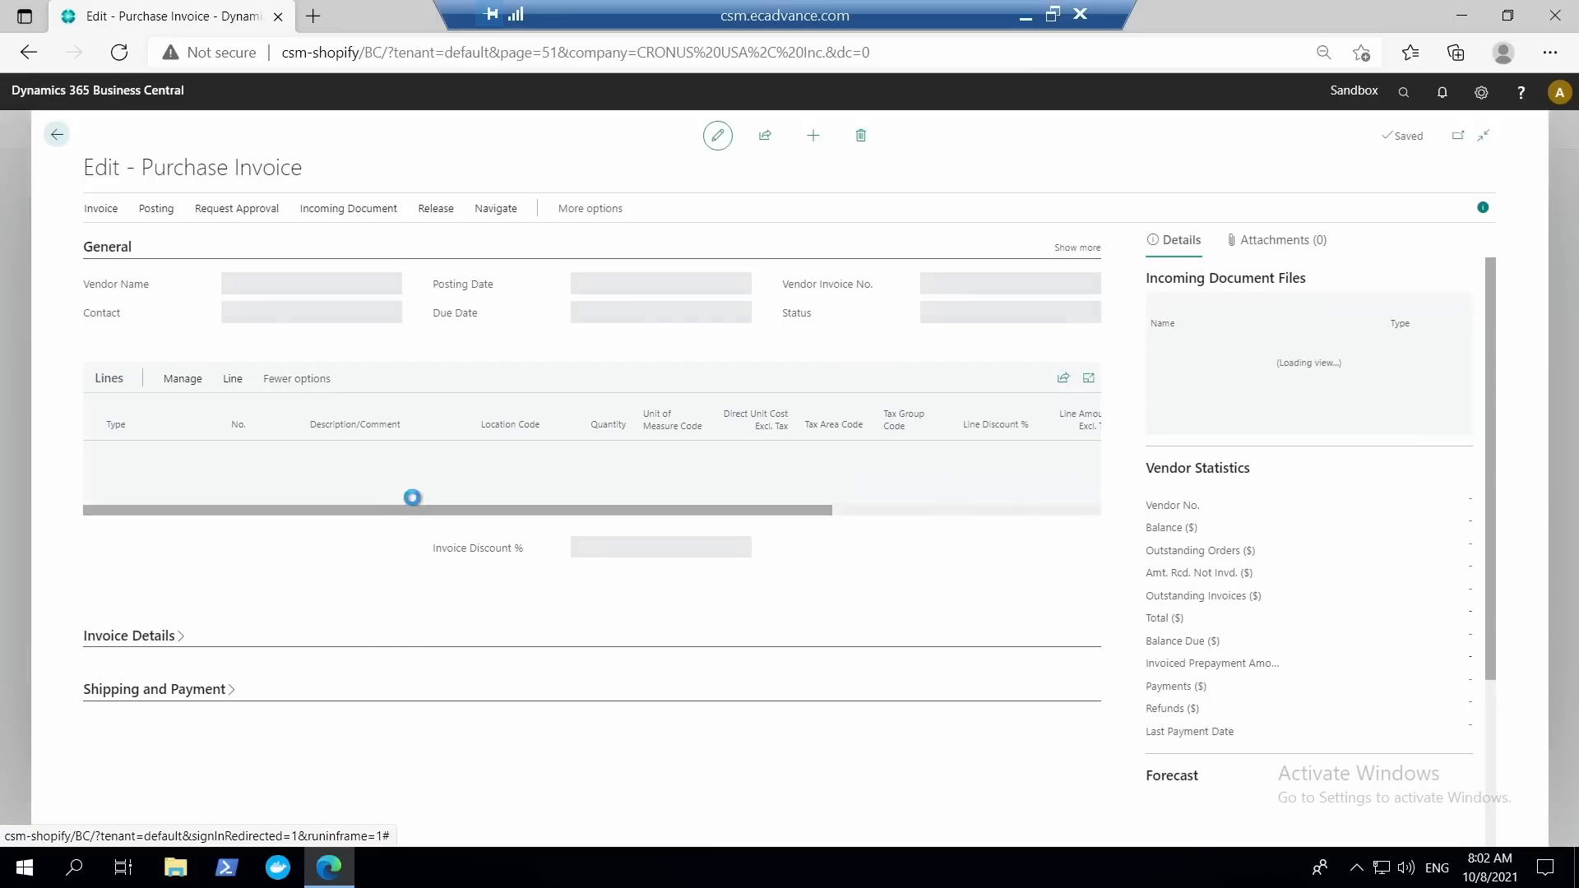
pyautogui.click(229, 385)
pyautogui.click(132, 411)
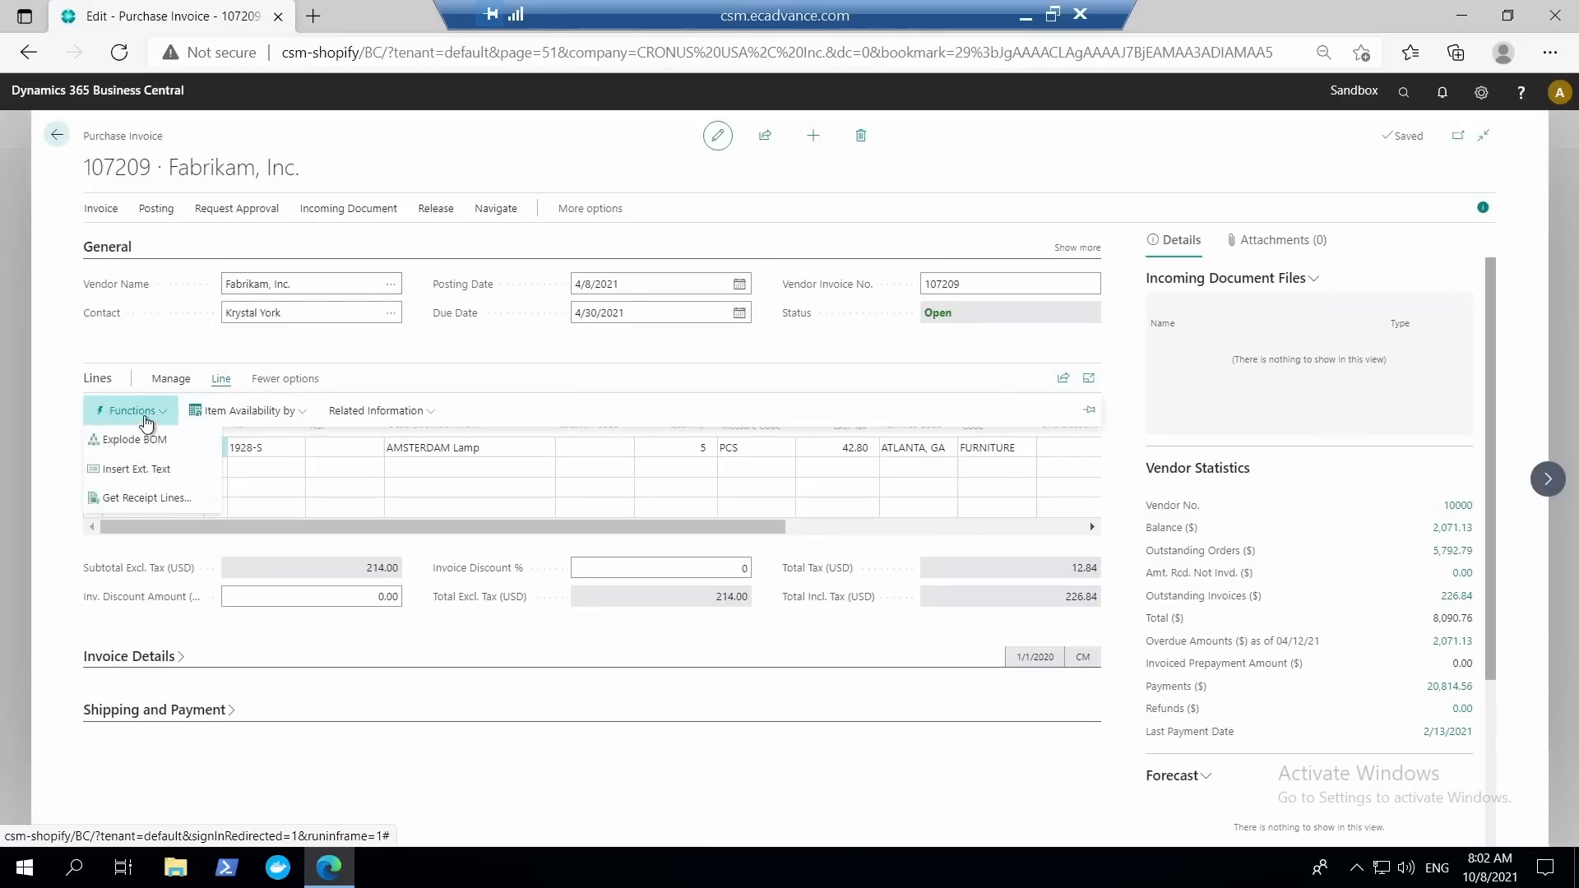
pyautogui.click(164, 500)
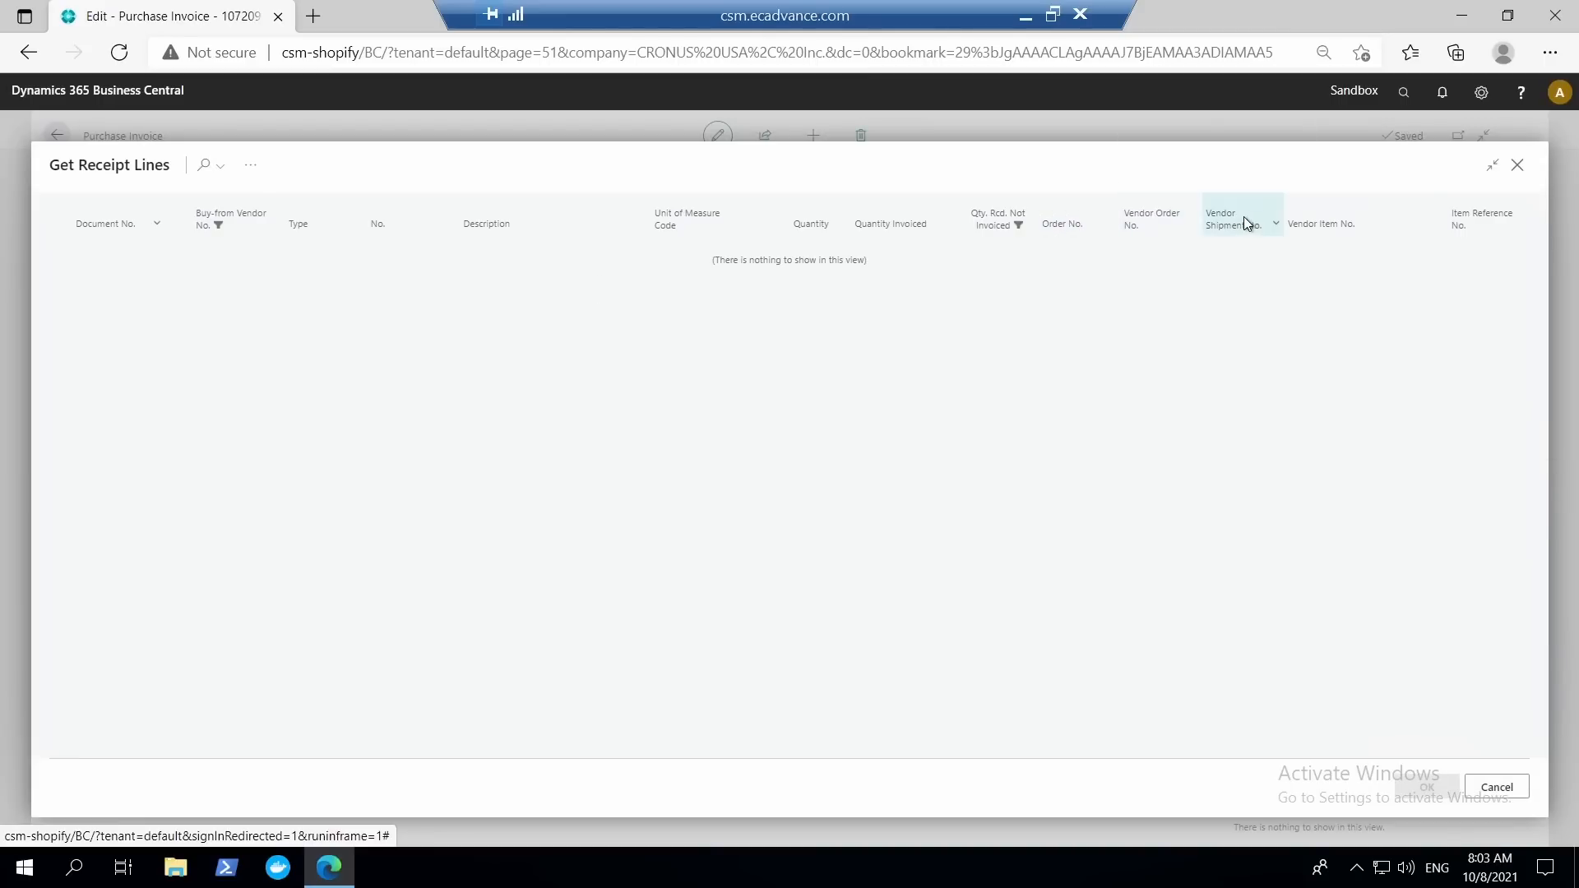
pyautogui.moveTo(1243, 218)
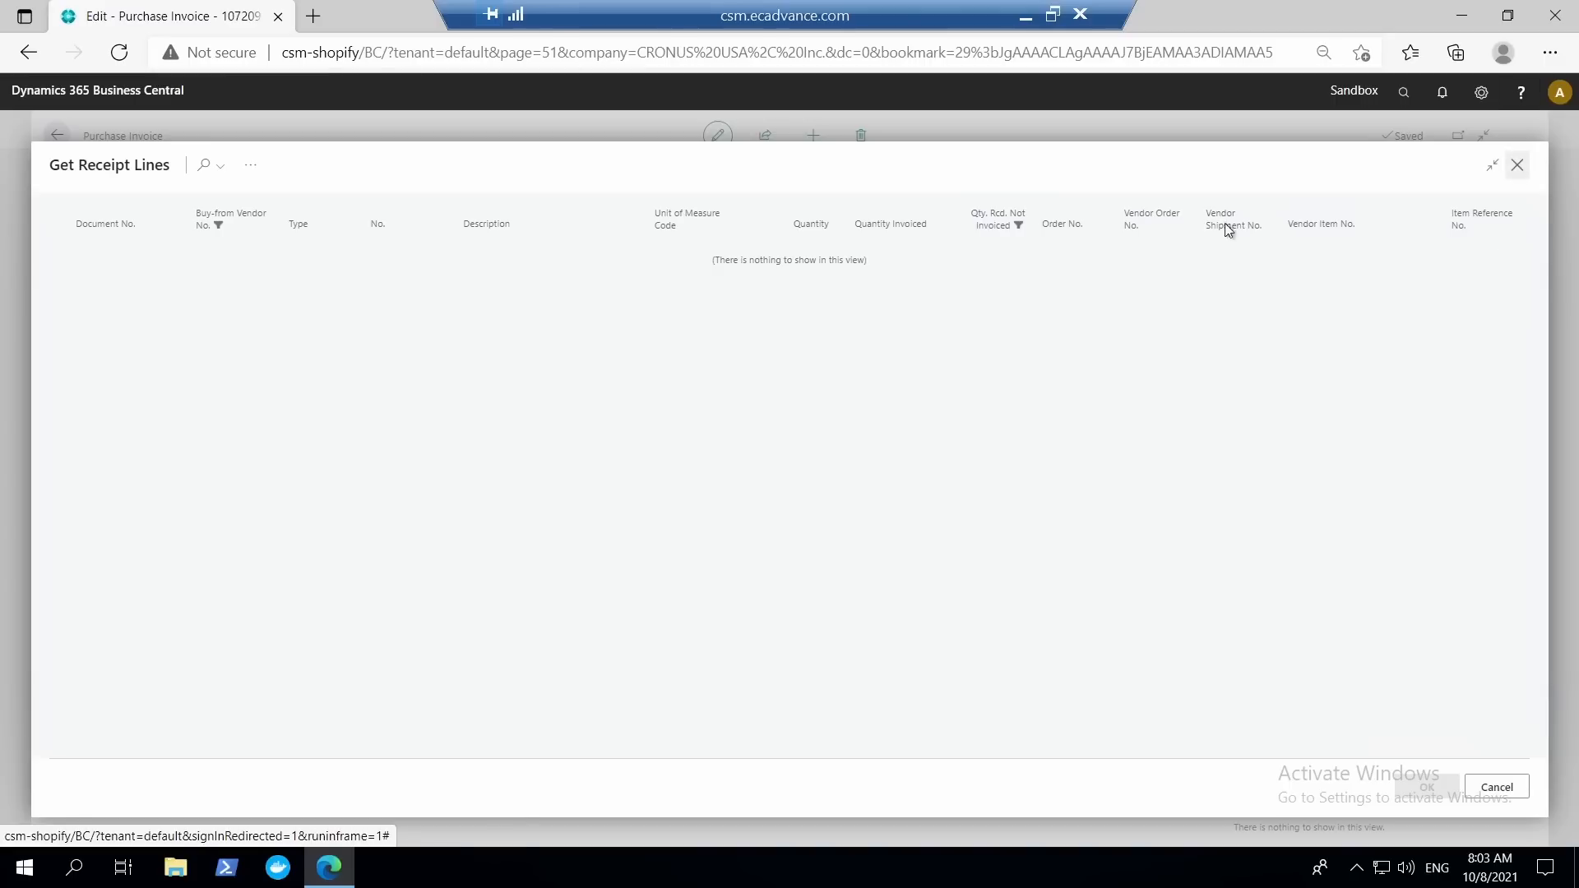
pyautogui.press('Escape')
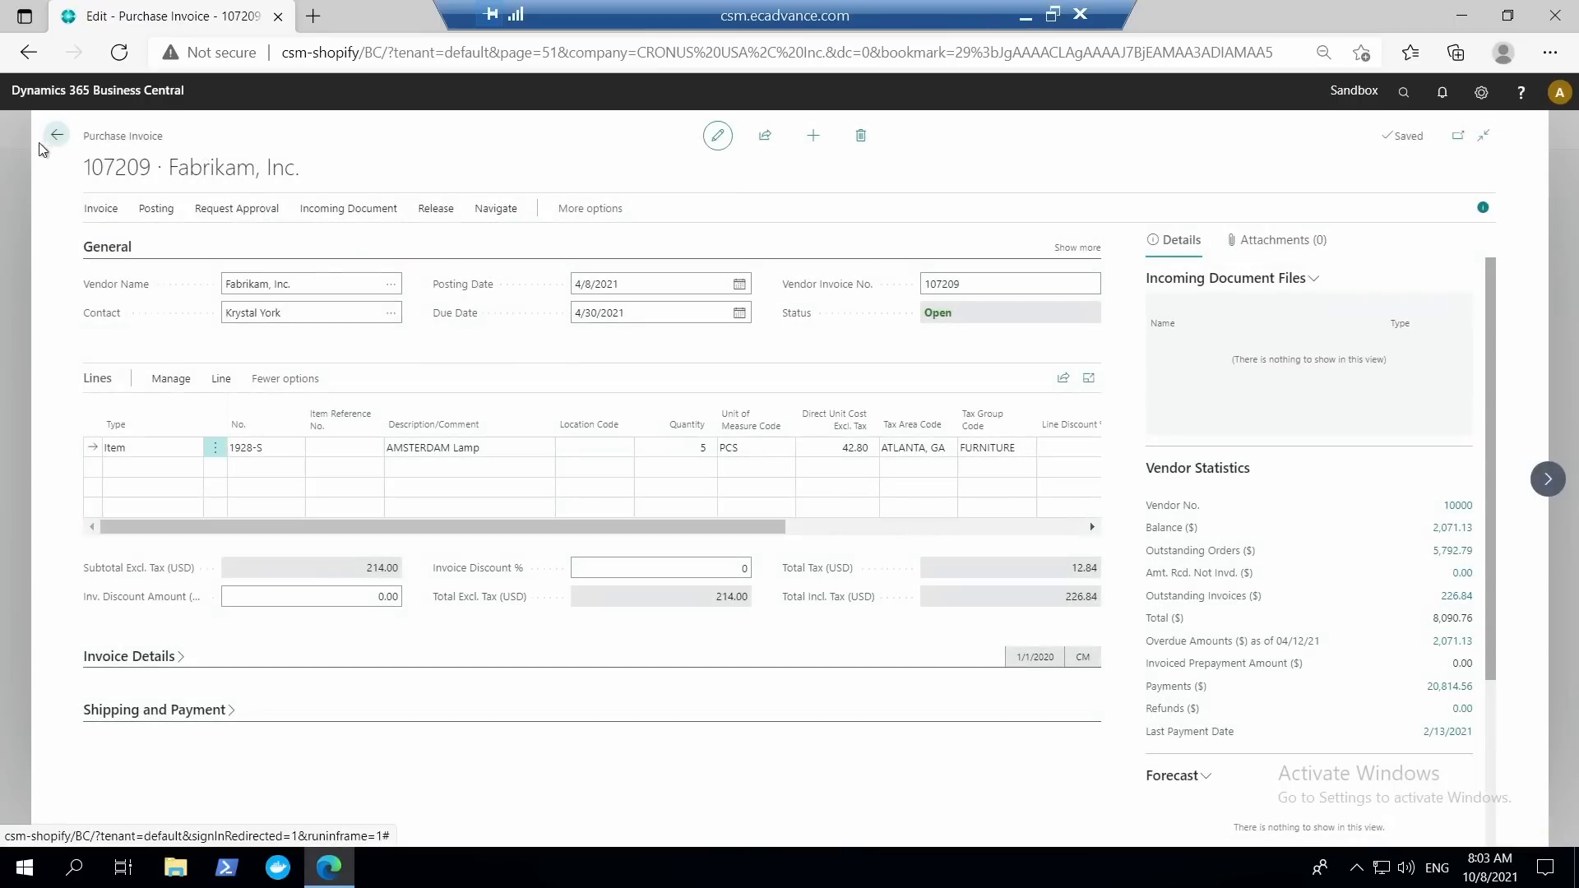
pyautogui.click(55, 136)
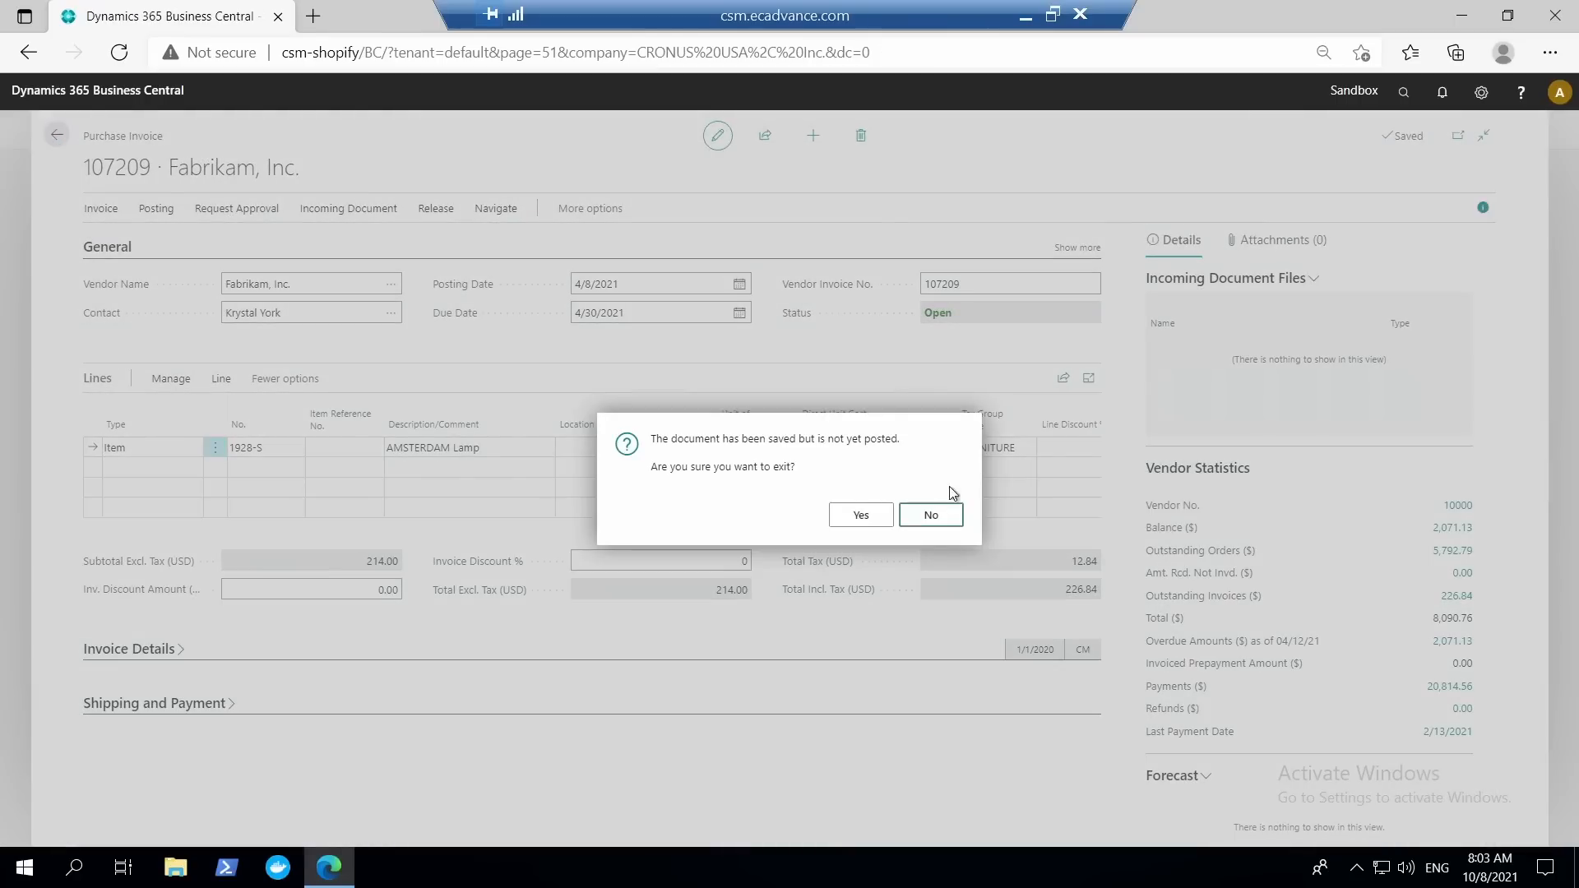
pyautogui.click(860, 517)
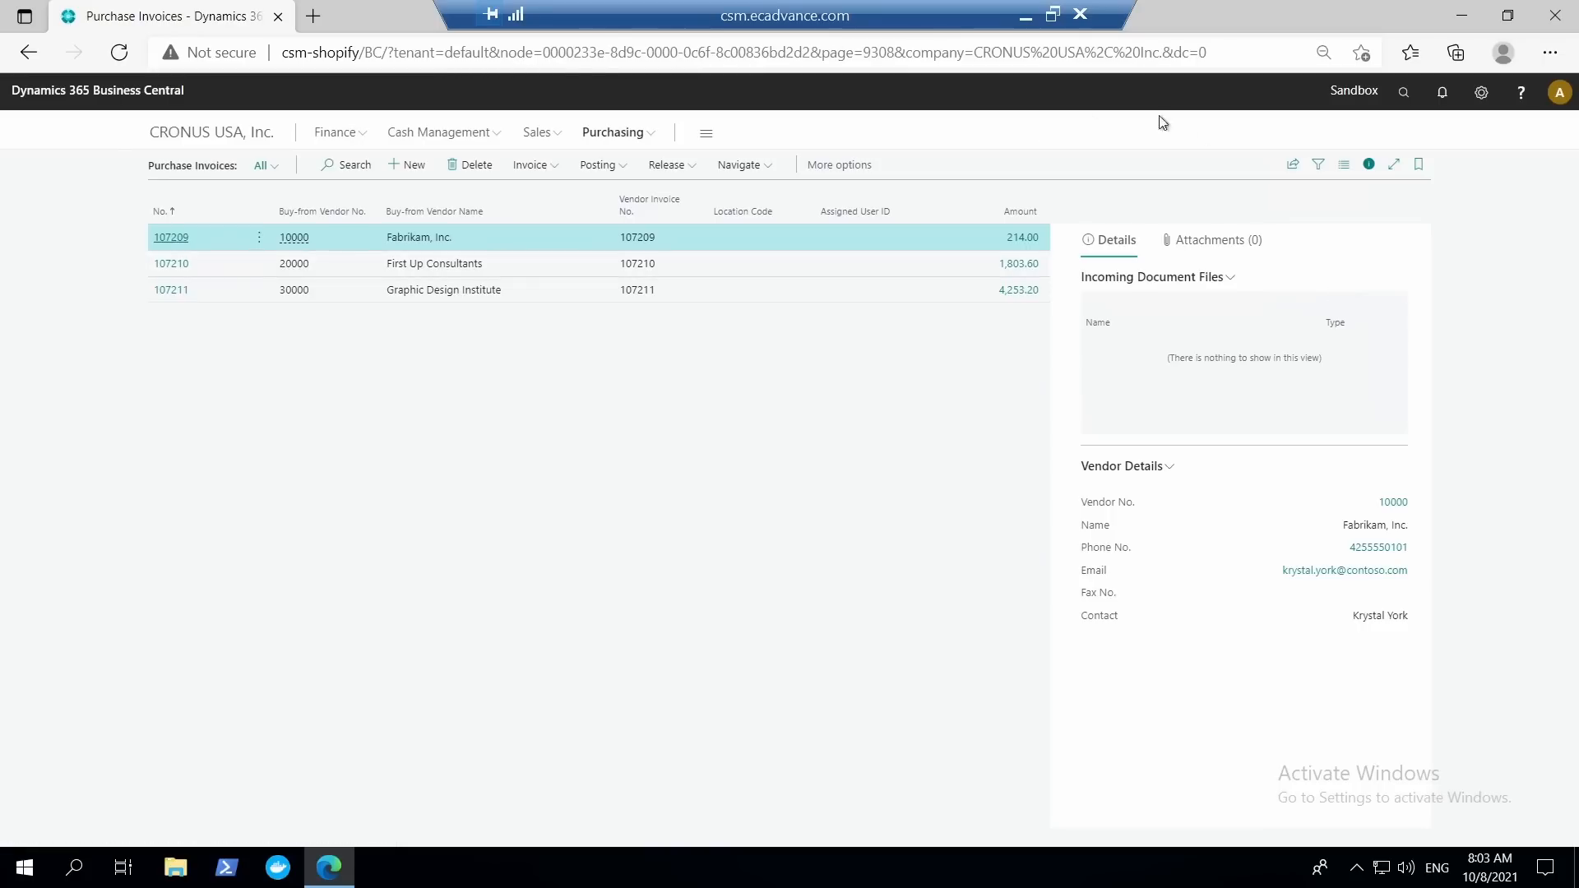
# Search for bank accounts, view the Bank Accounts list, dismiss its introduction and return to the purchase invoices.
pyautogui.click(1406, 97)
pyautogui.write('bank accounts')
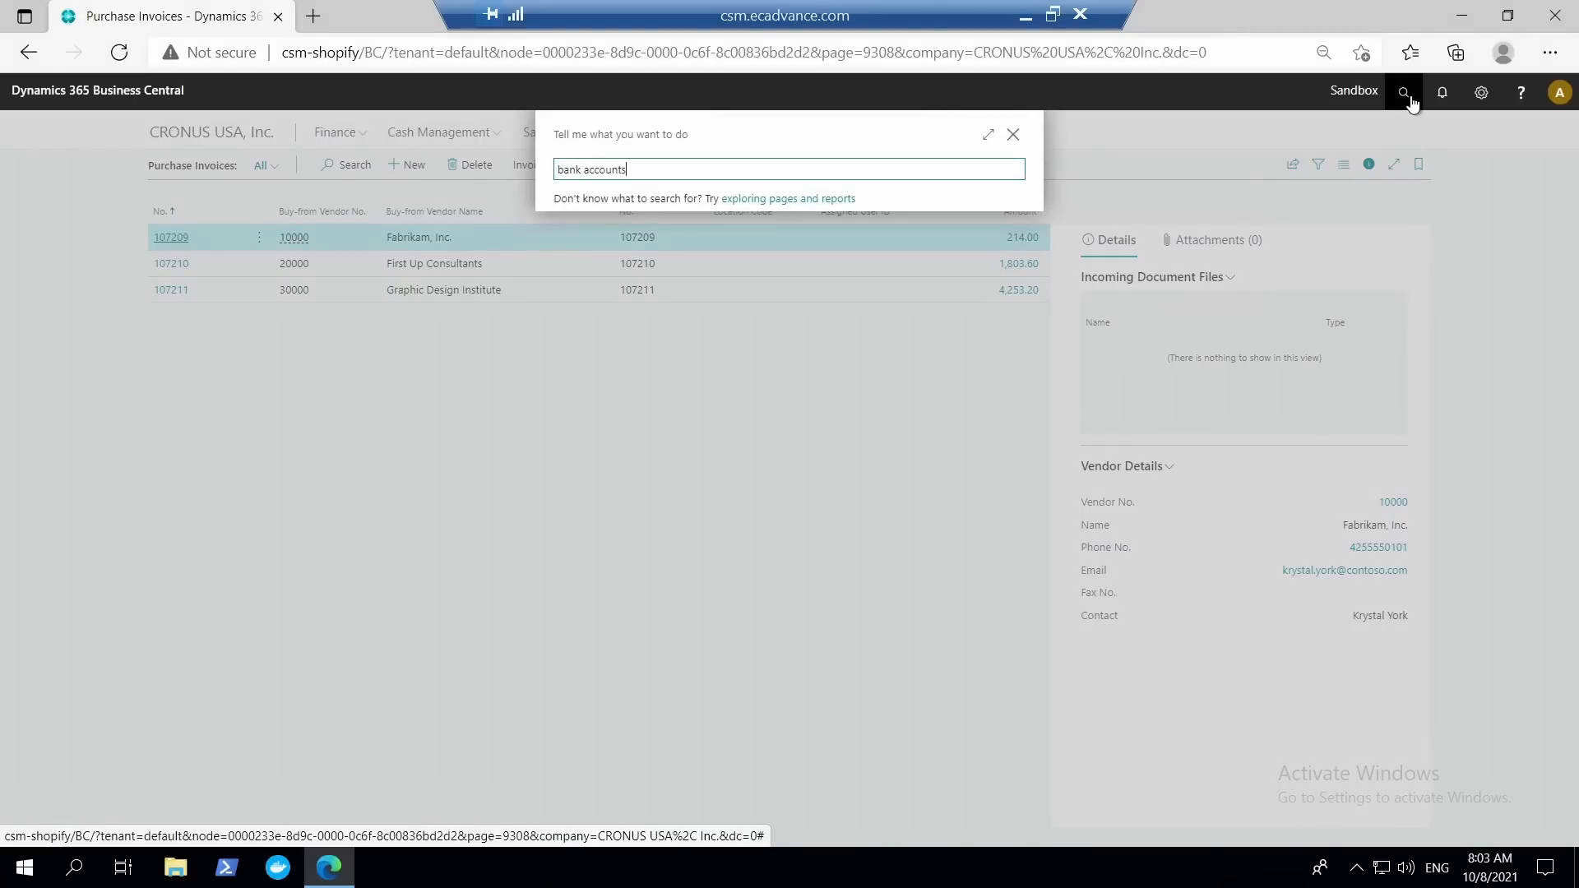
pyautogui.click(586, 237)
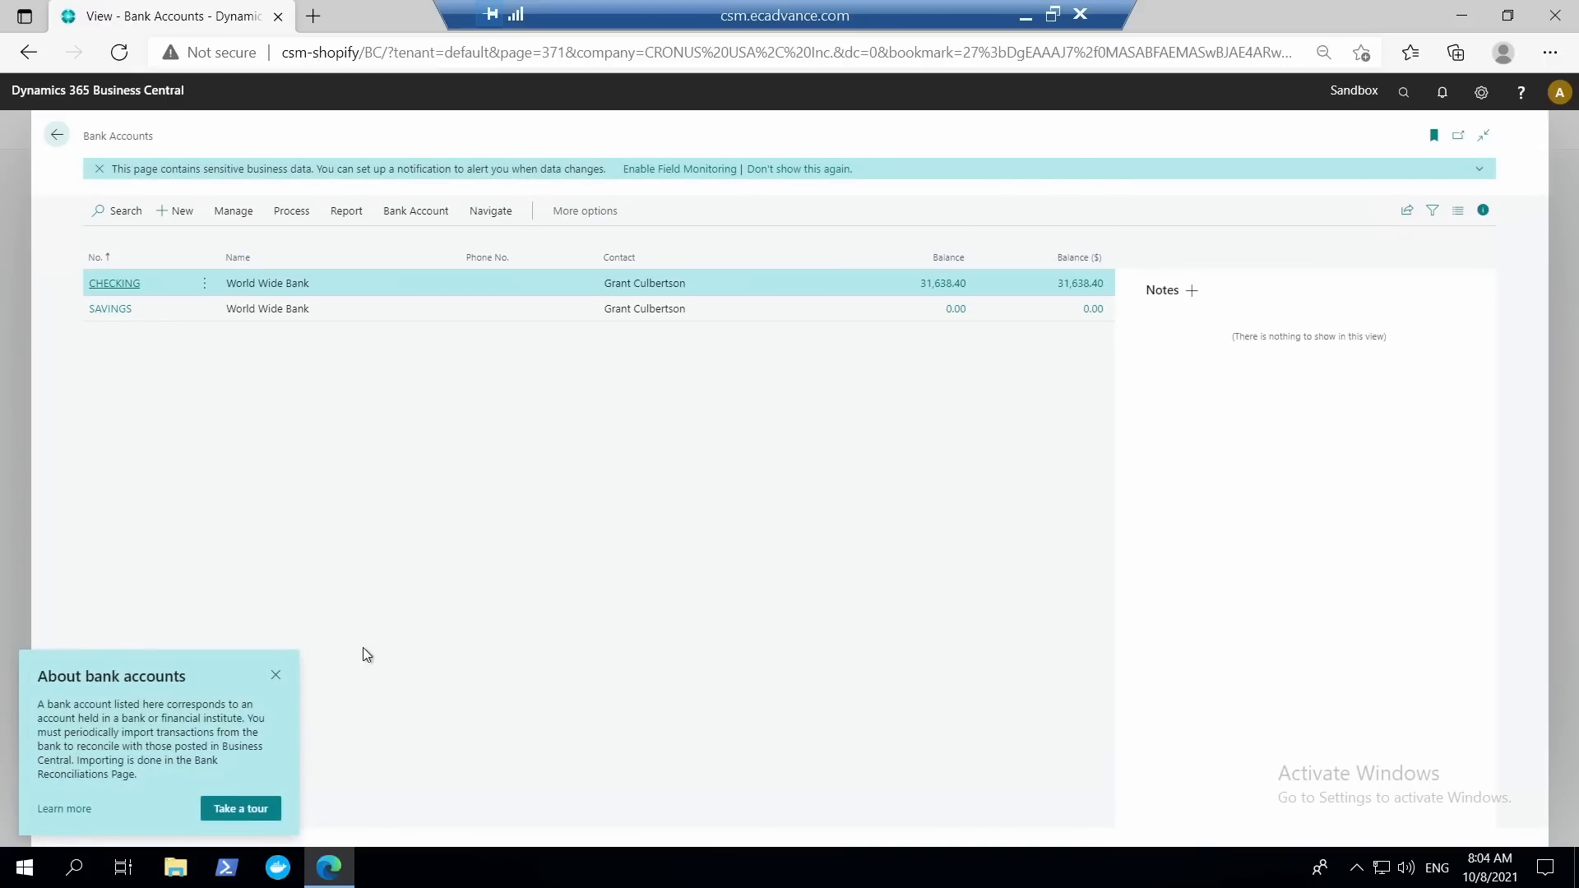
pyautogui.click(276, 676)
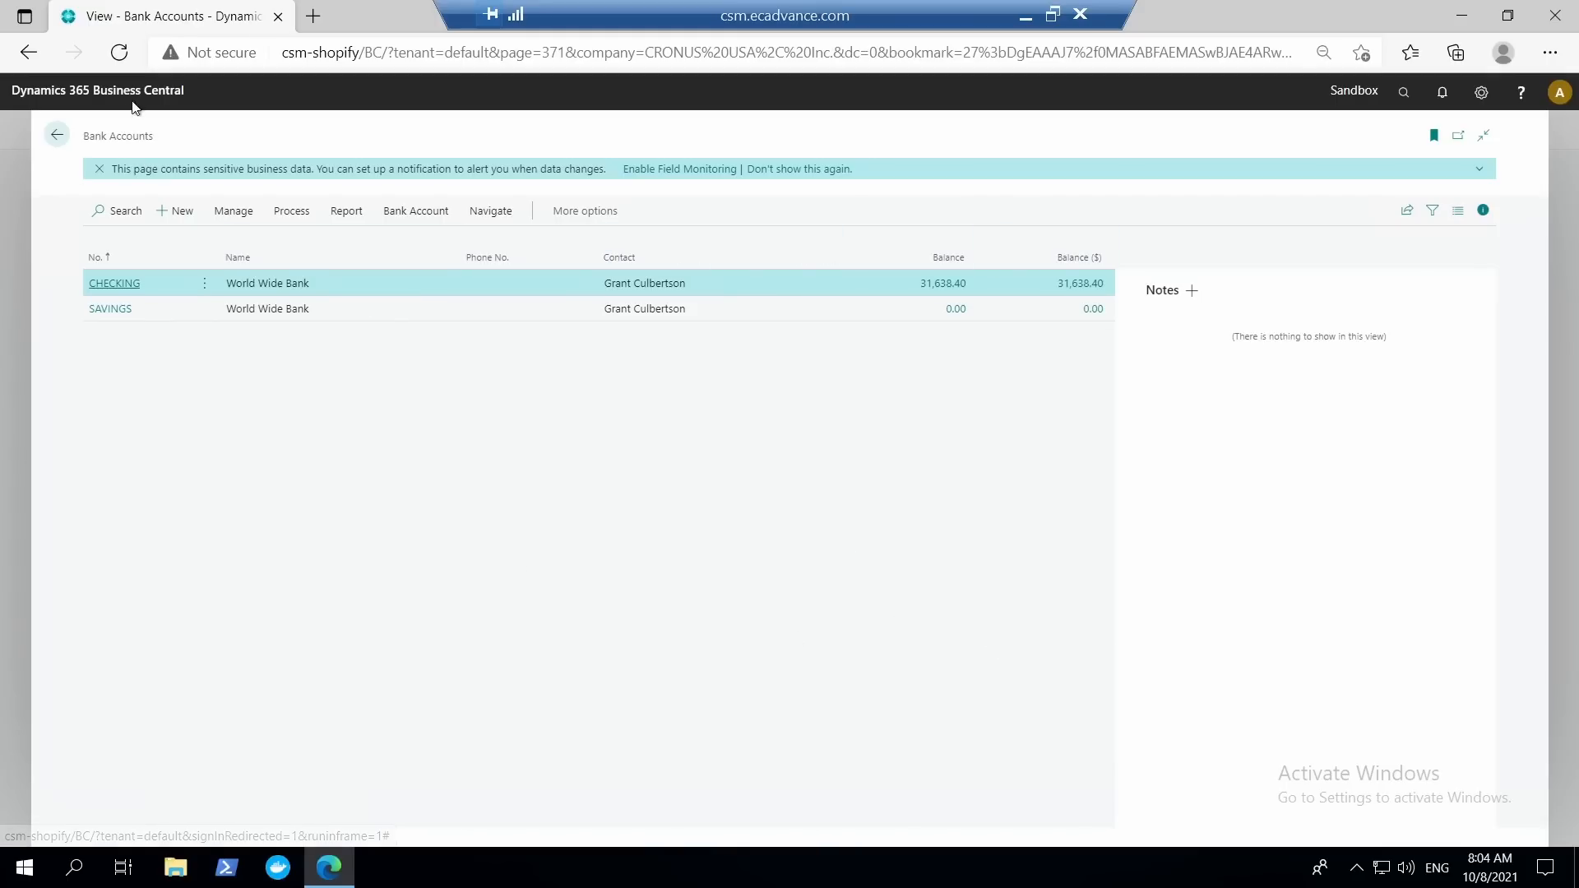
pyautogui.click(56, 135)
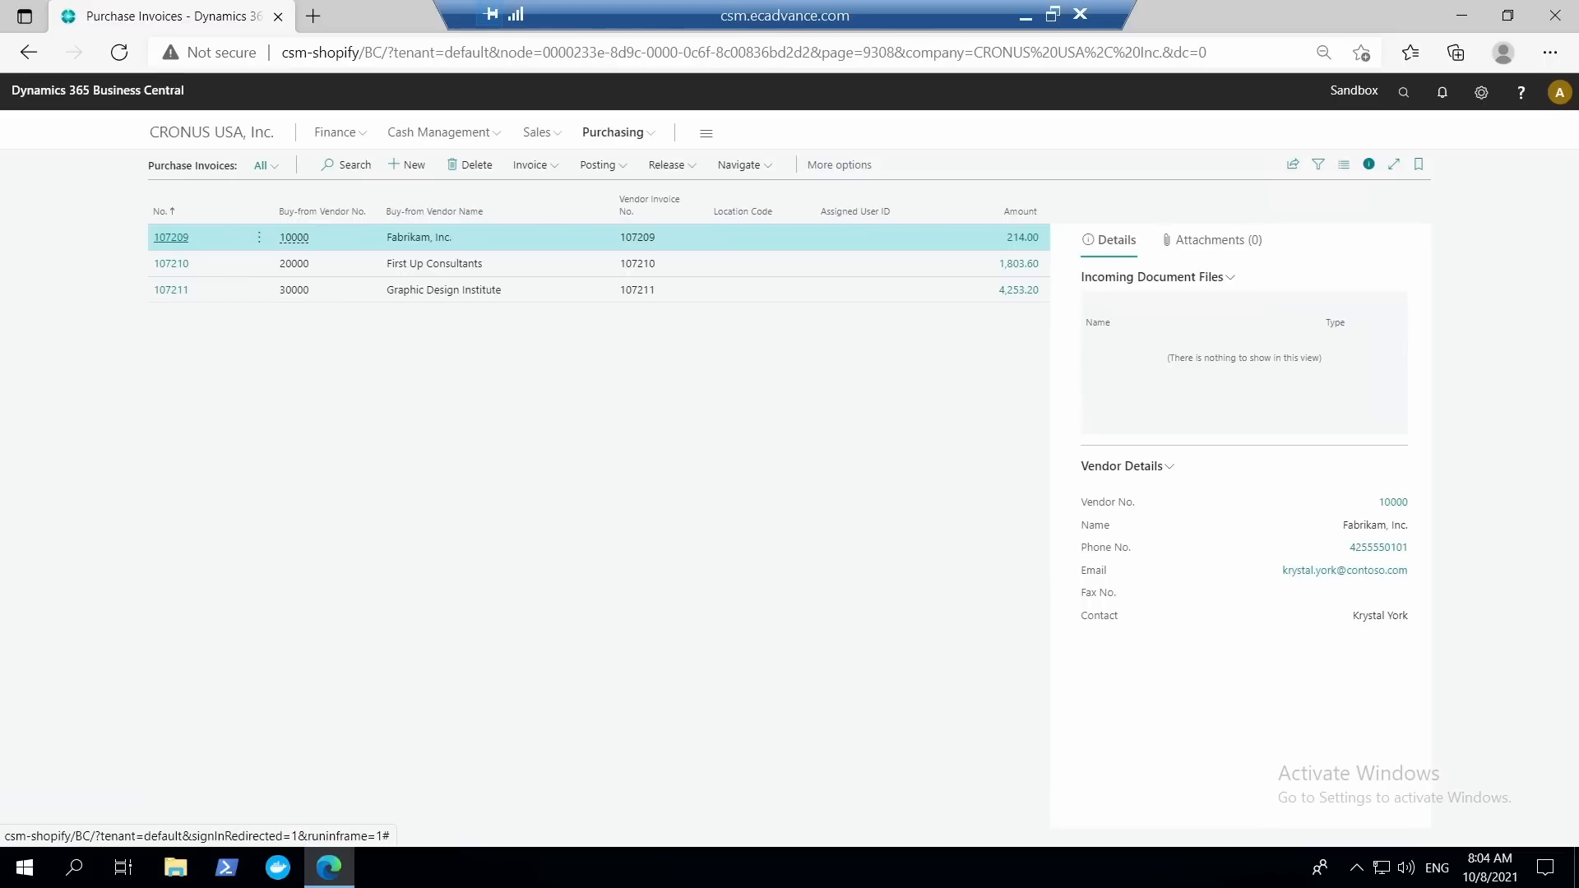
# Open the ATHENS Desk item card and examine its Inventory fields, such as the transfer order quantities, down to the Replenishment section.
pyautogui.click(203, 140)
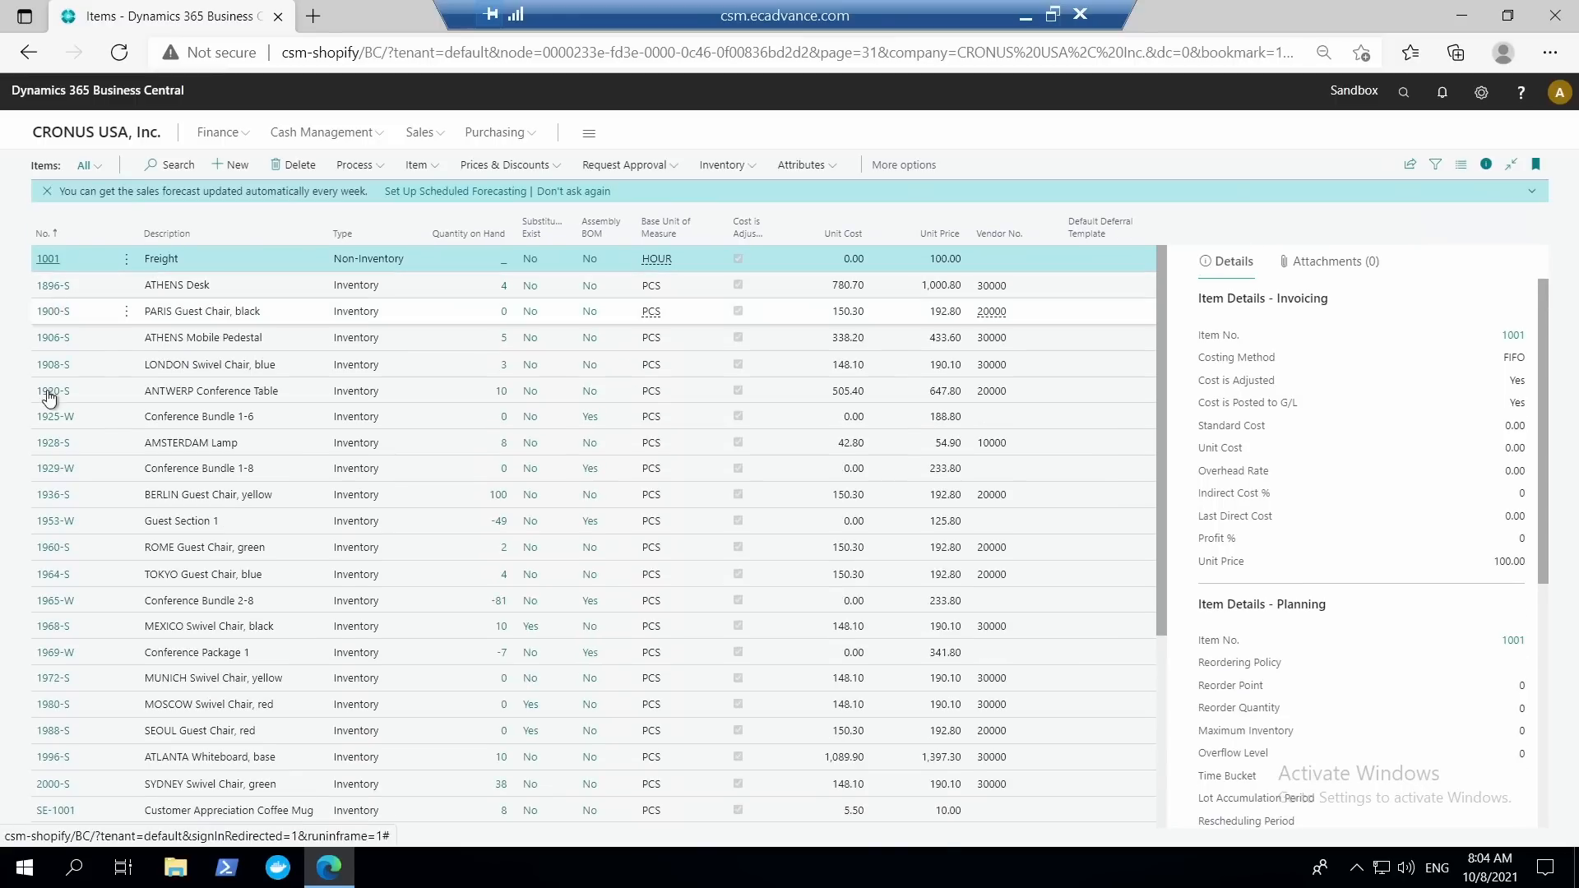
pyautogui.click(62, 292)
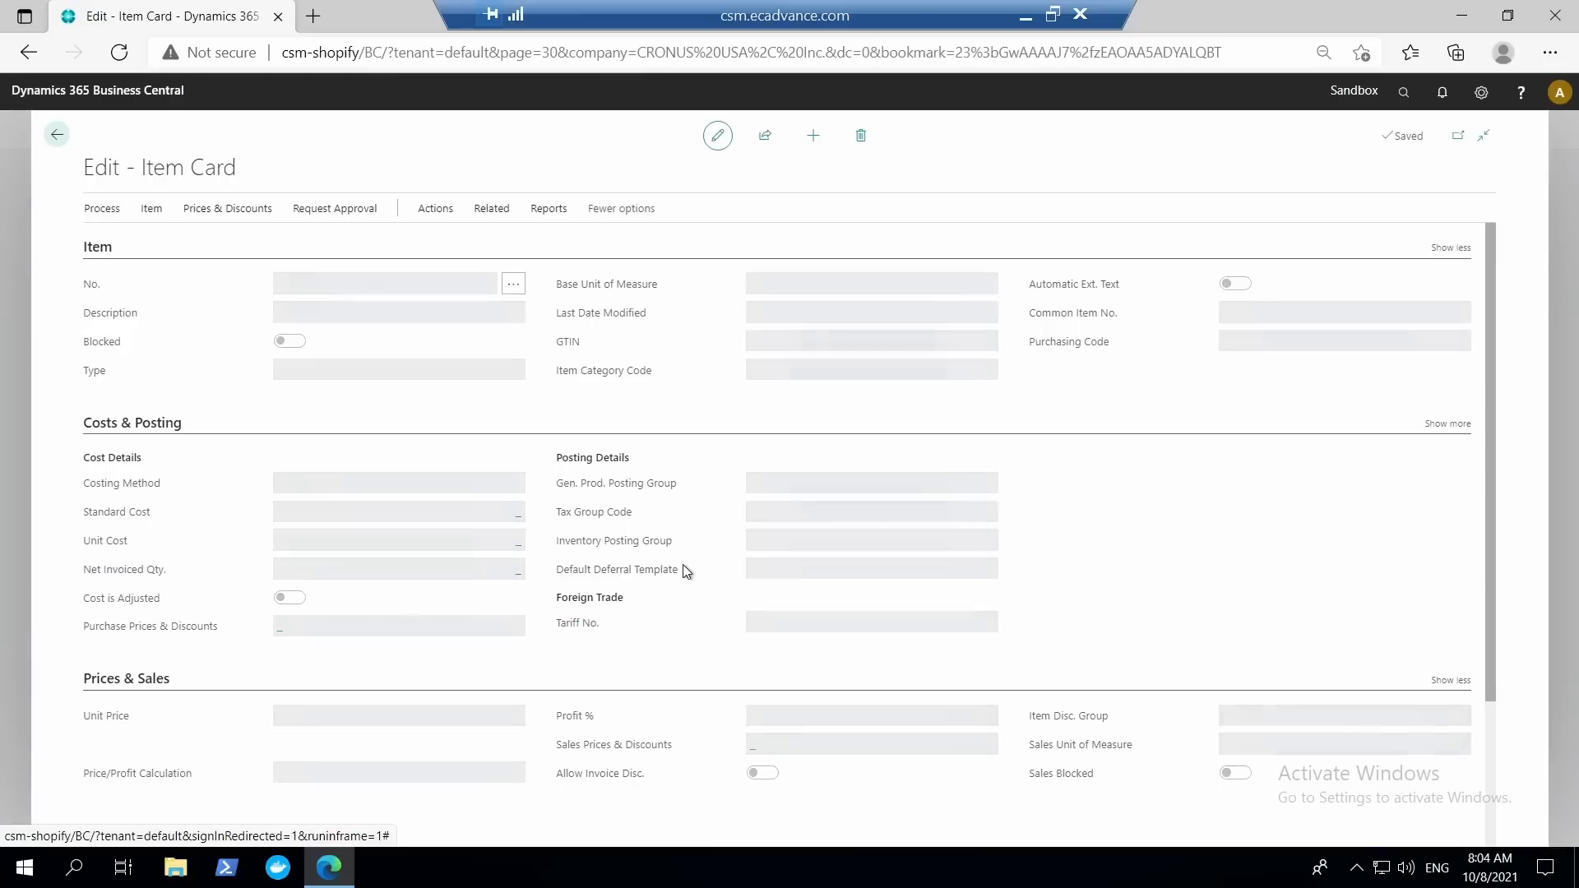
pyautogui.scroll(-1, 398, 592)
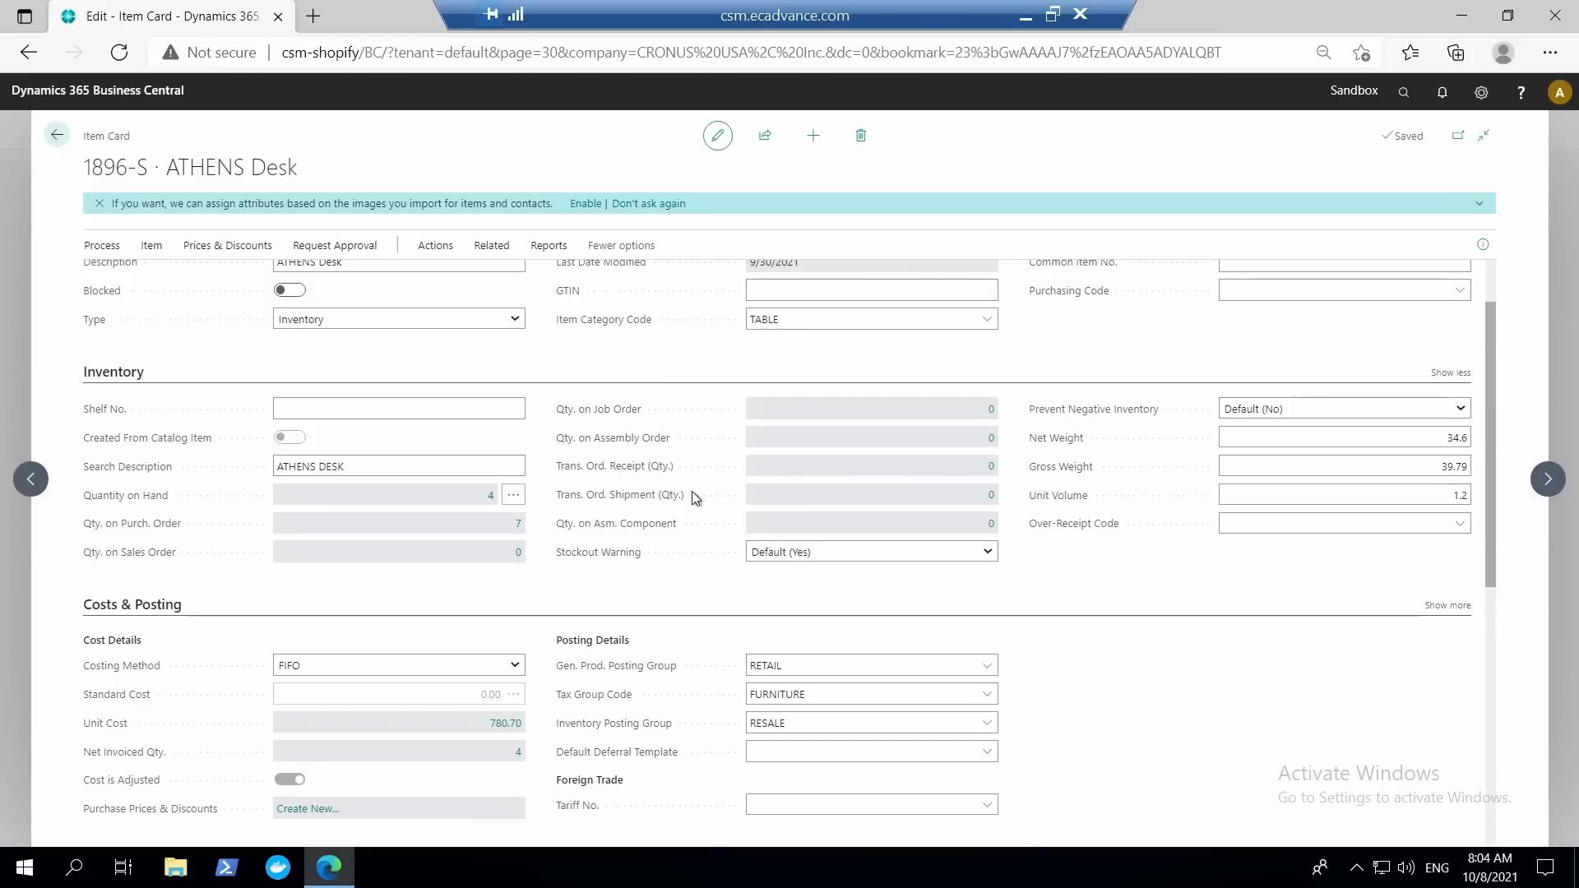
pyautogui.moveTo(687, 501)
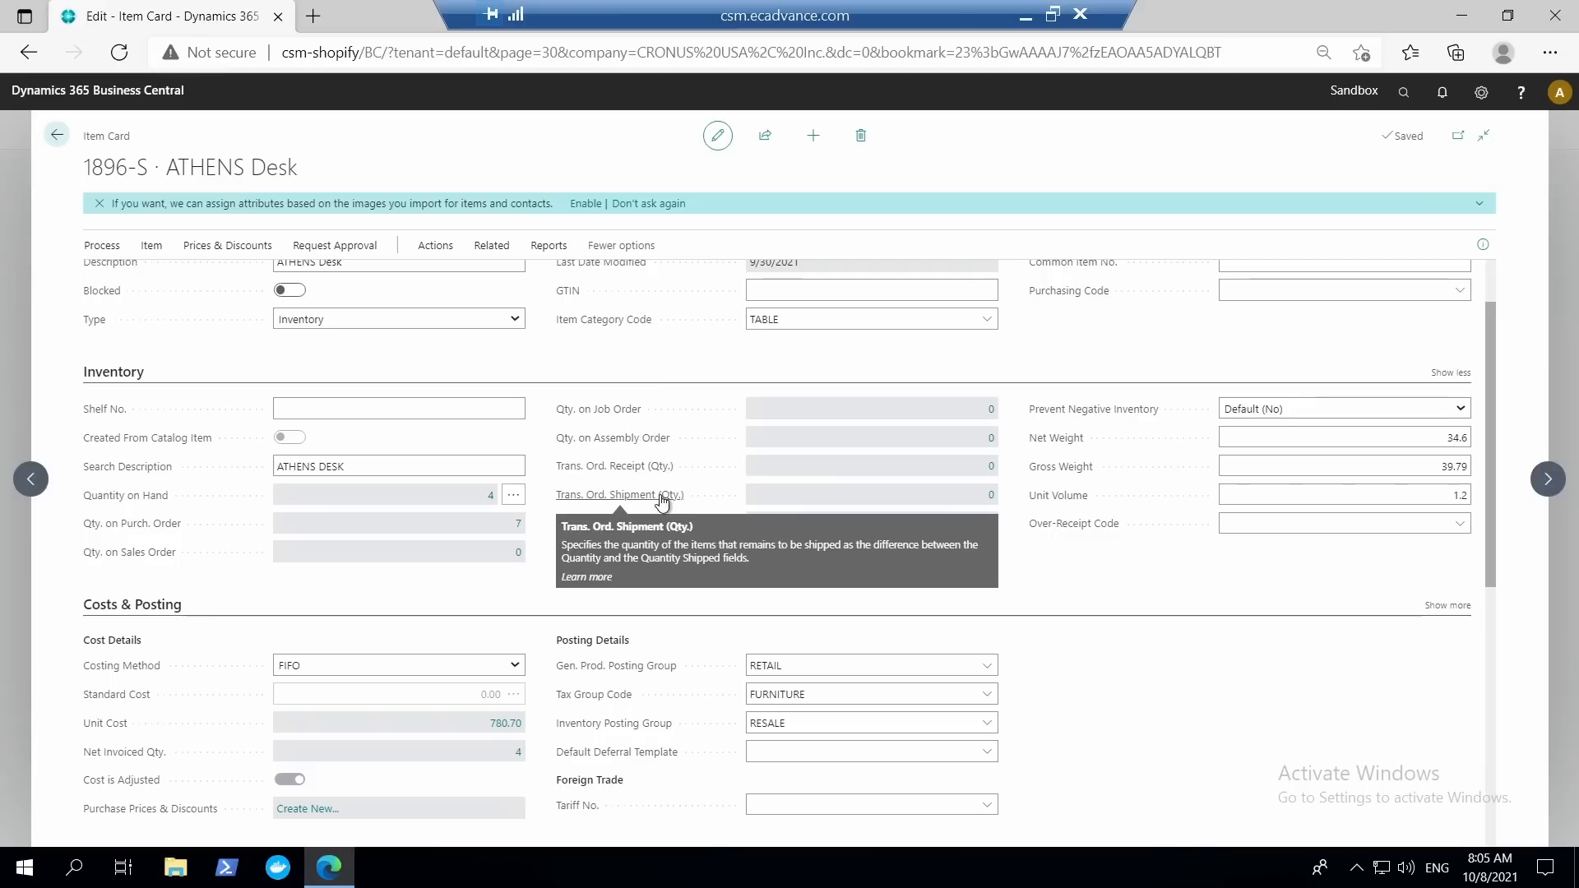
pyautogui.moveTo(598, 474)
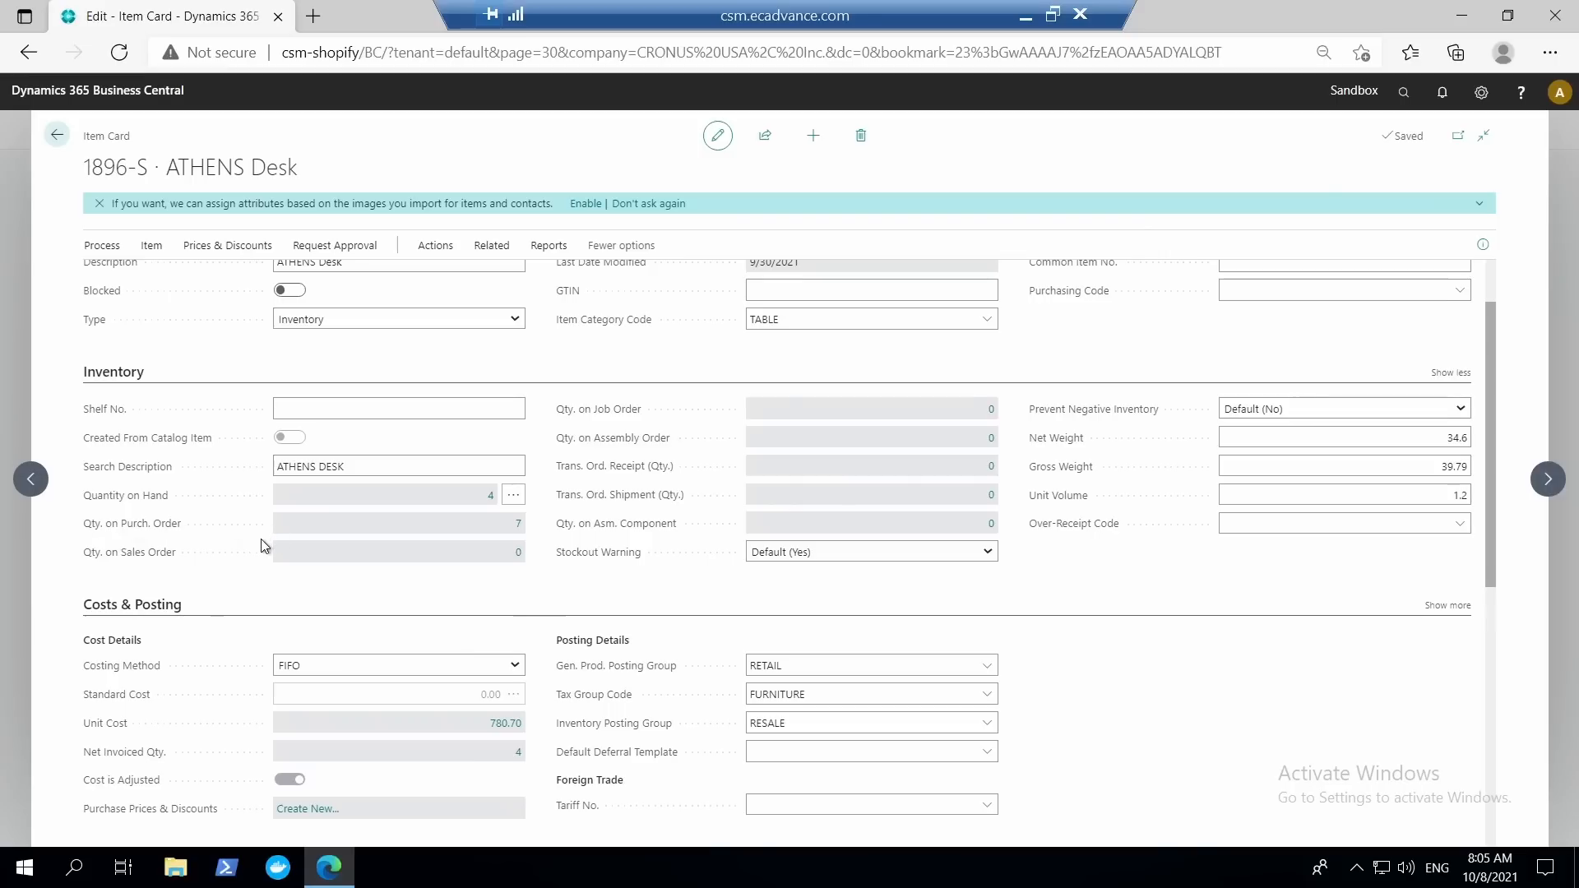
pyautogui.scroll(-6, 324, 546)
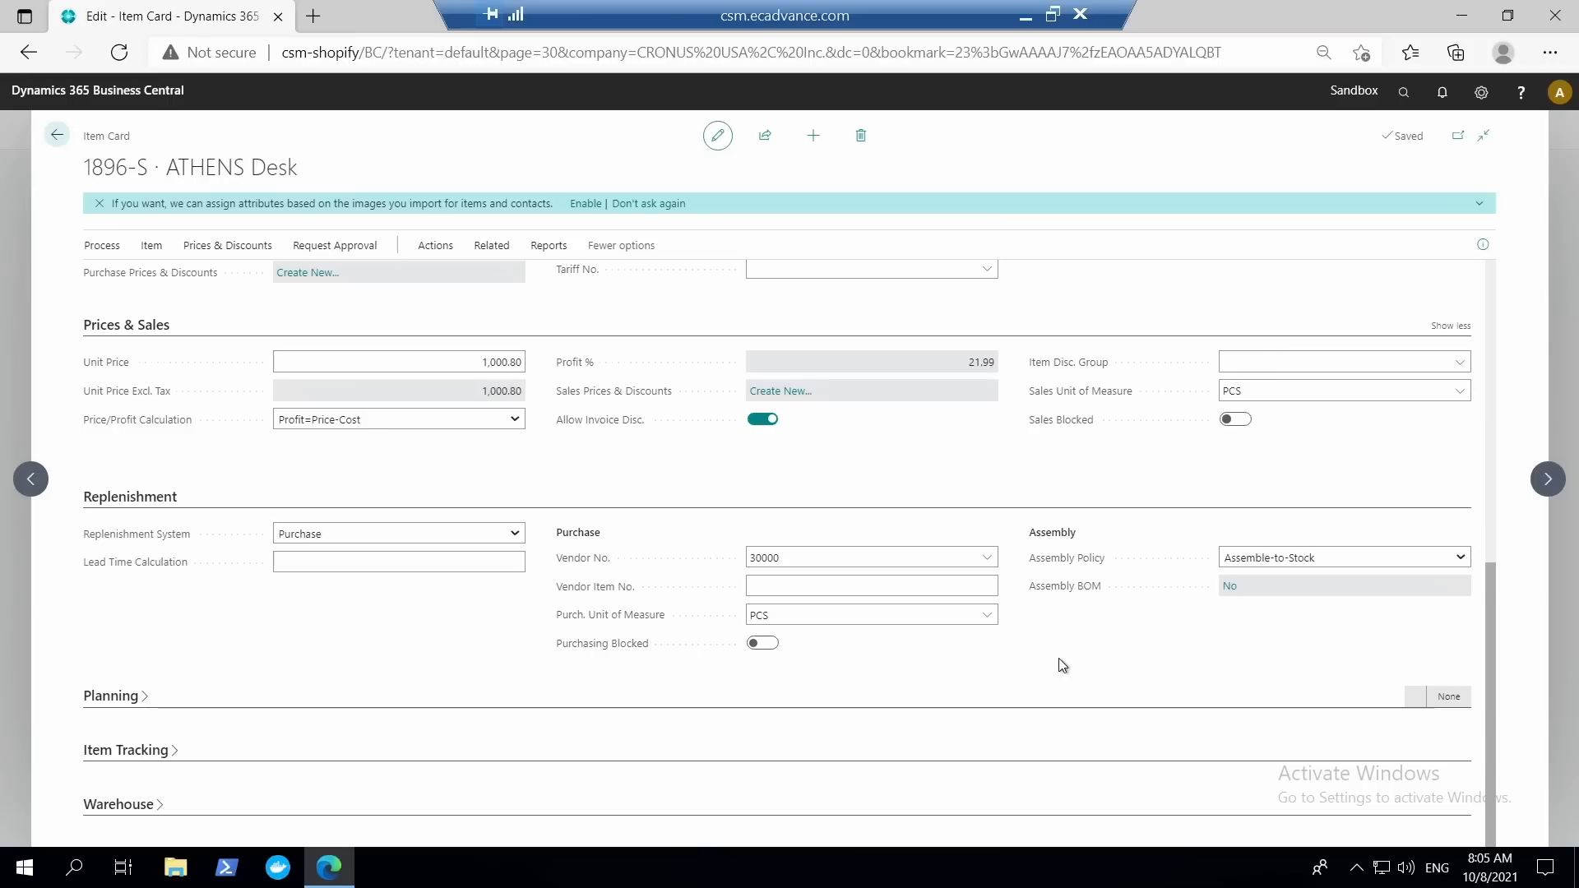
# Start personalizing the item card, check which fields can be added to the page, and finish personalizing without adding any.
pyautogui.click(1487, 95)
pyautogui.click(1390, 132)
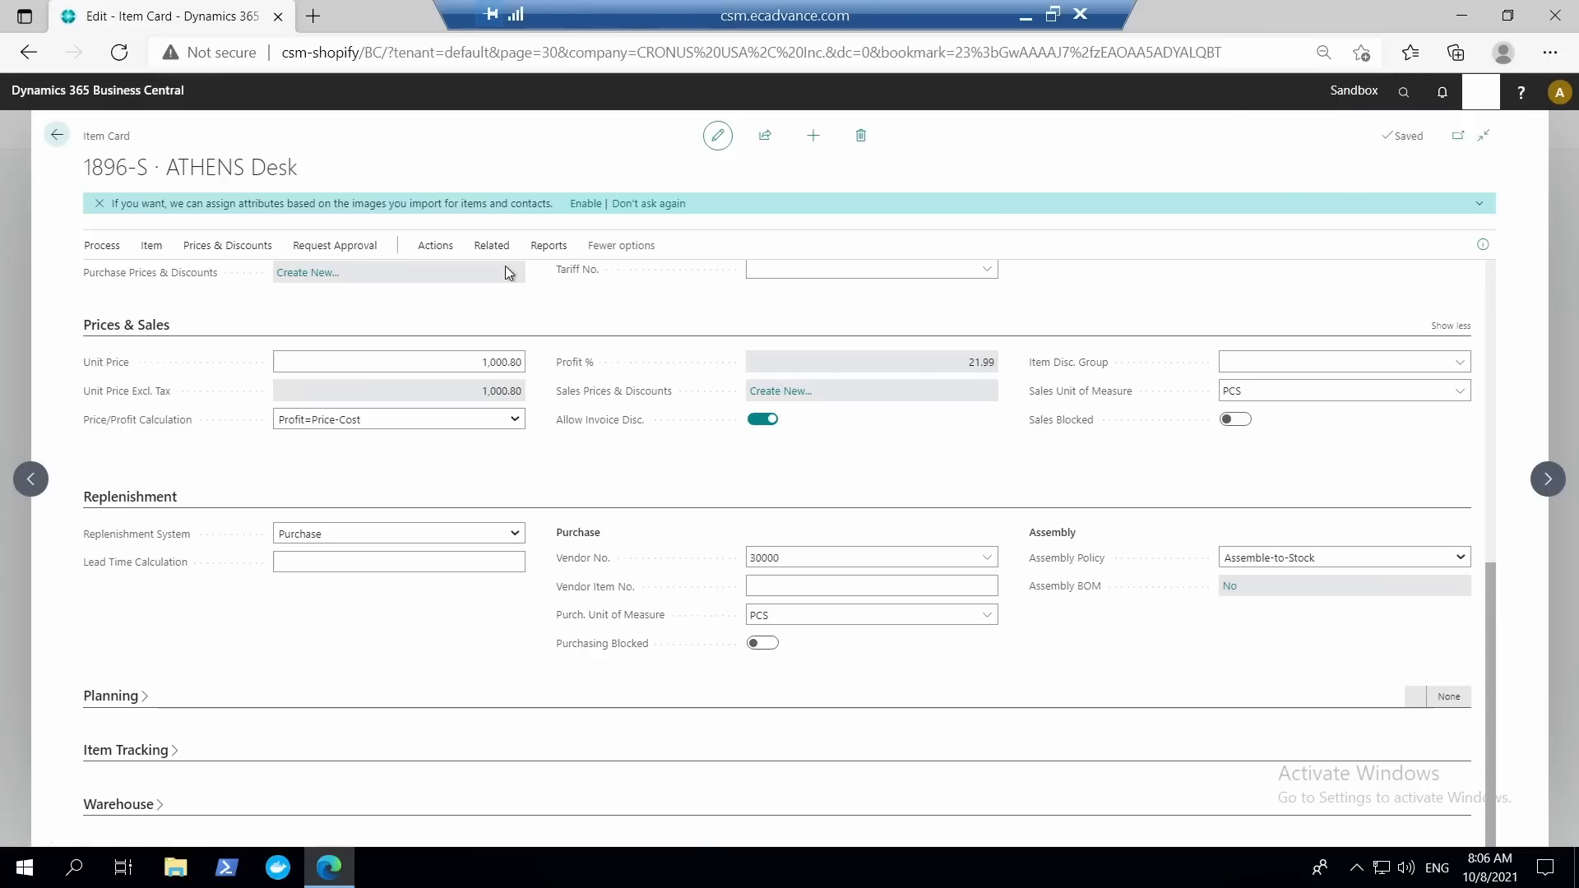
pyautogui.scroll(4, 551, 425)
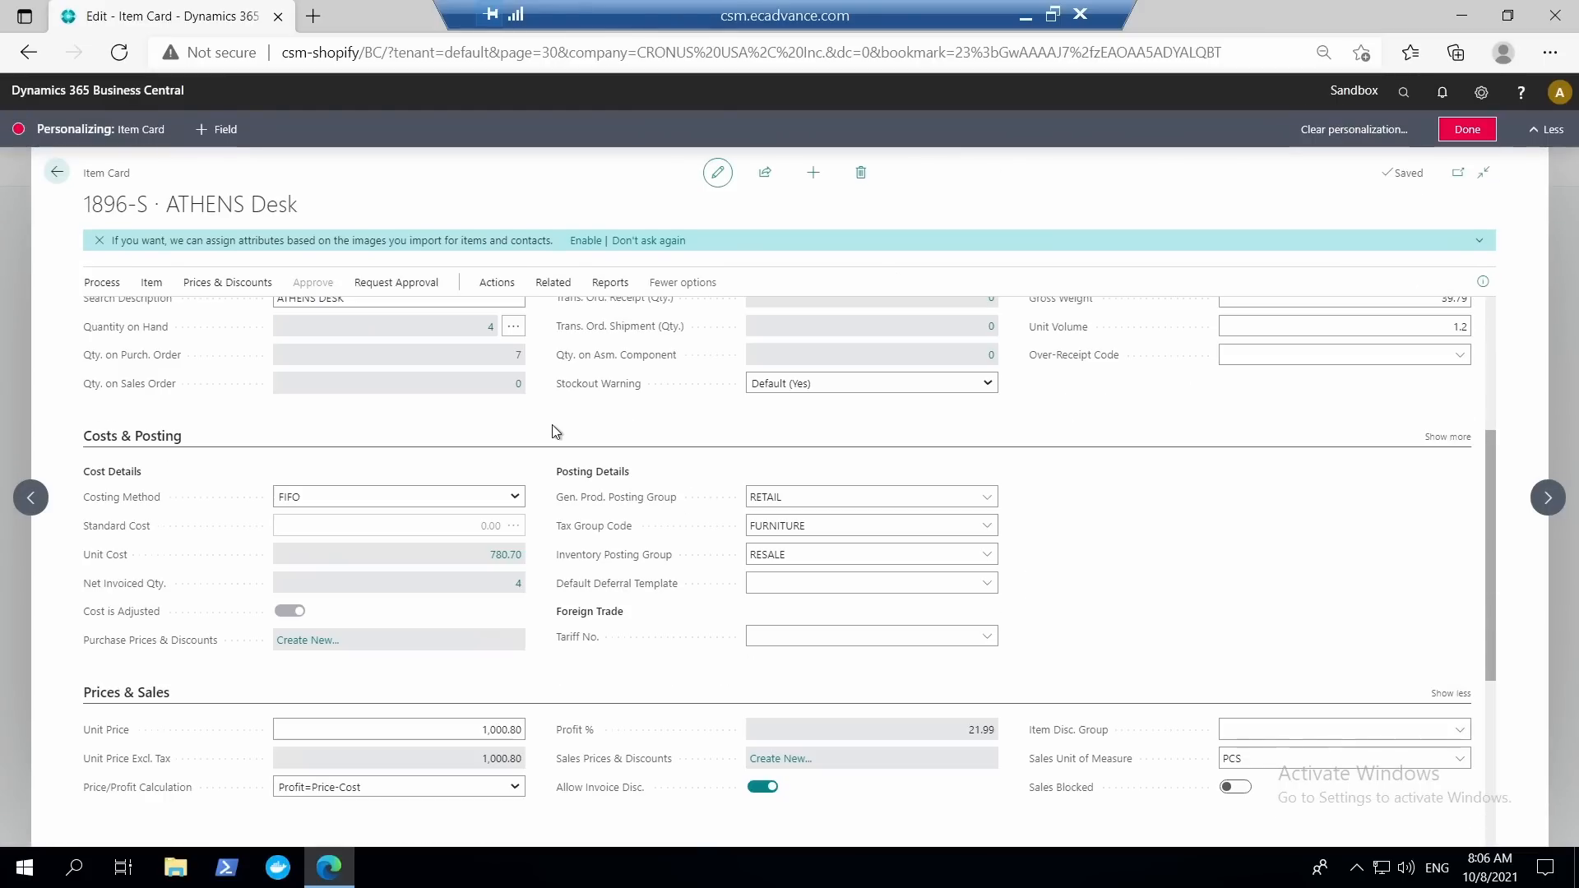
pyautogui.scroll(3, 553, 425)
pyautogui.click(401, 488)
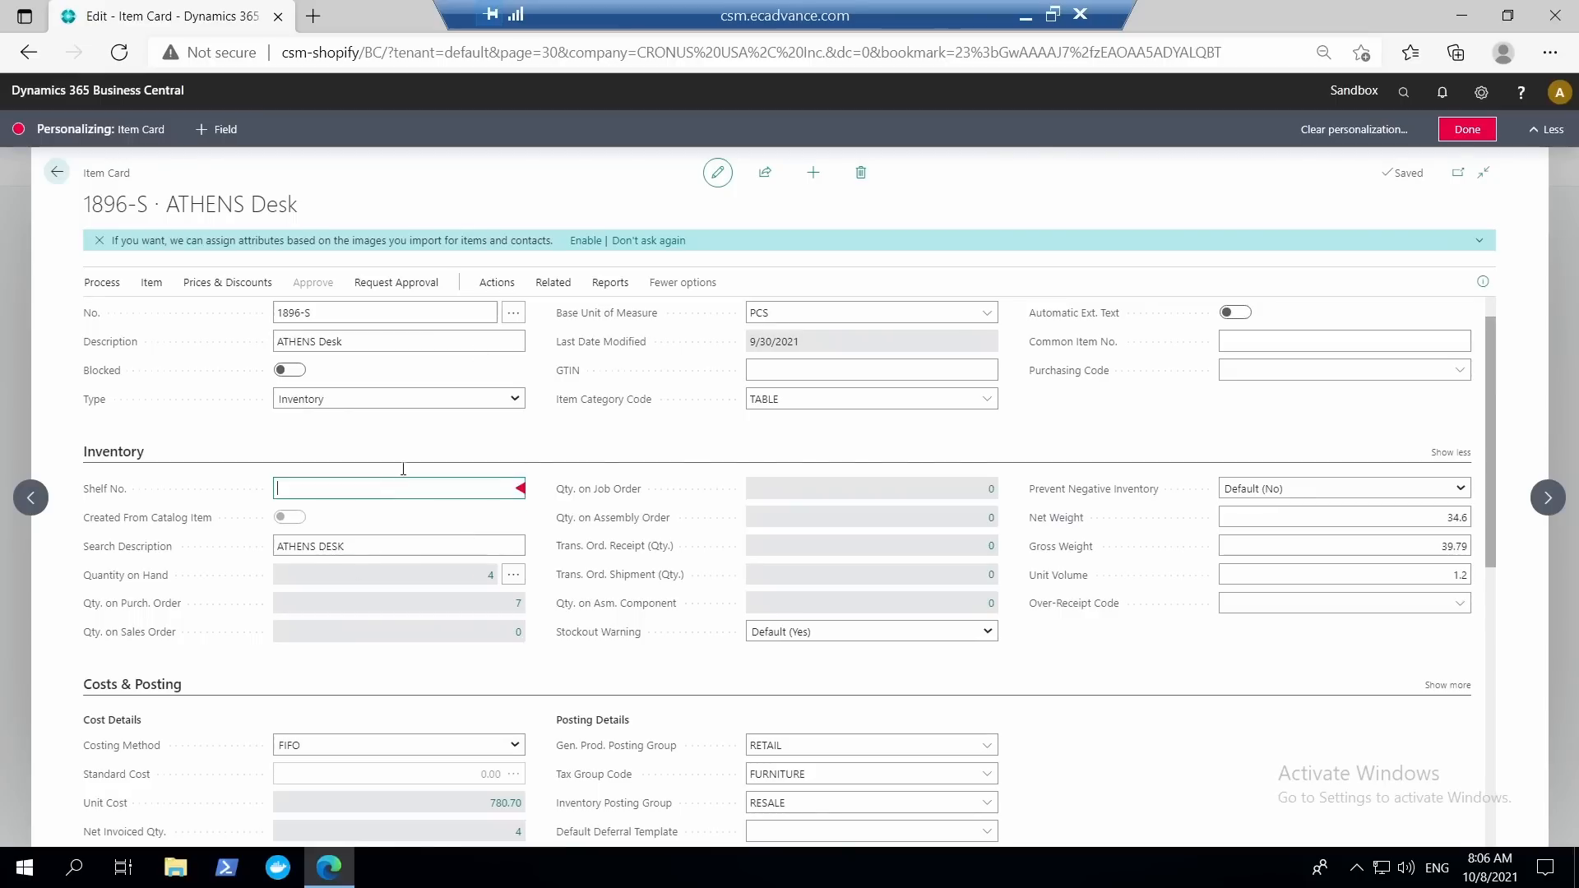
pyautogui.click(214, 130)
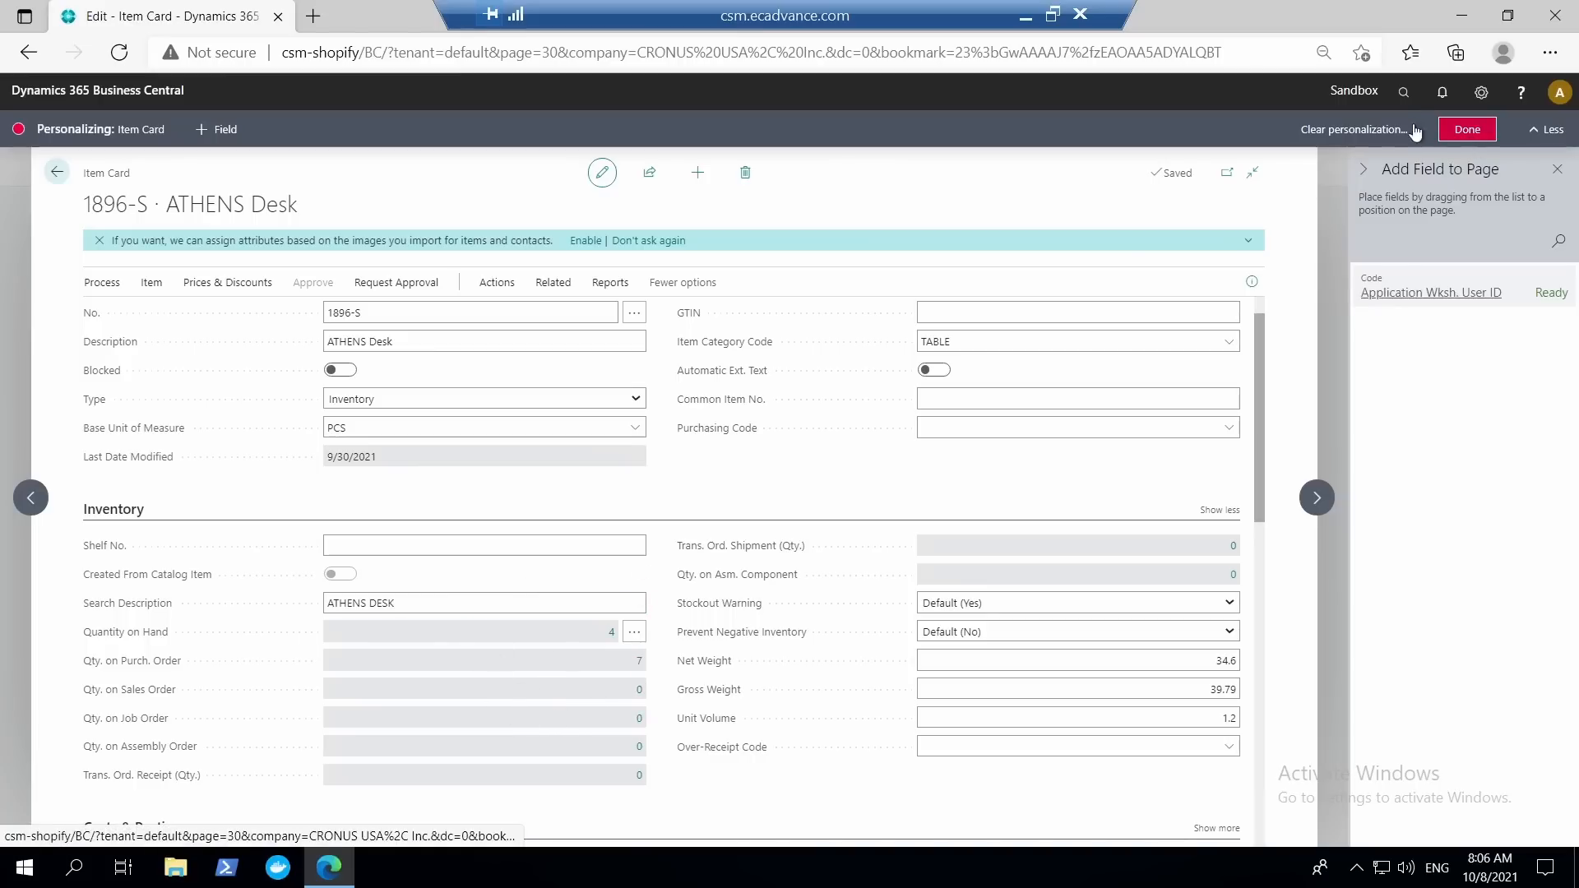
pyautogui.click(1467, 129)
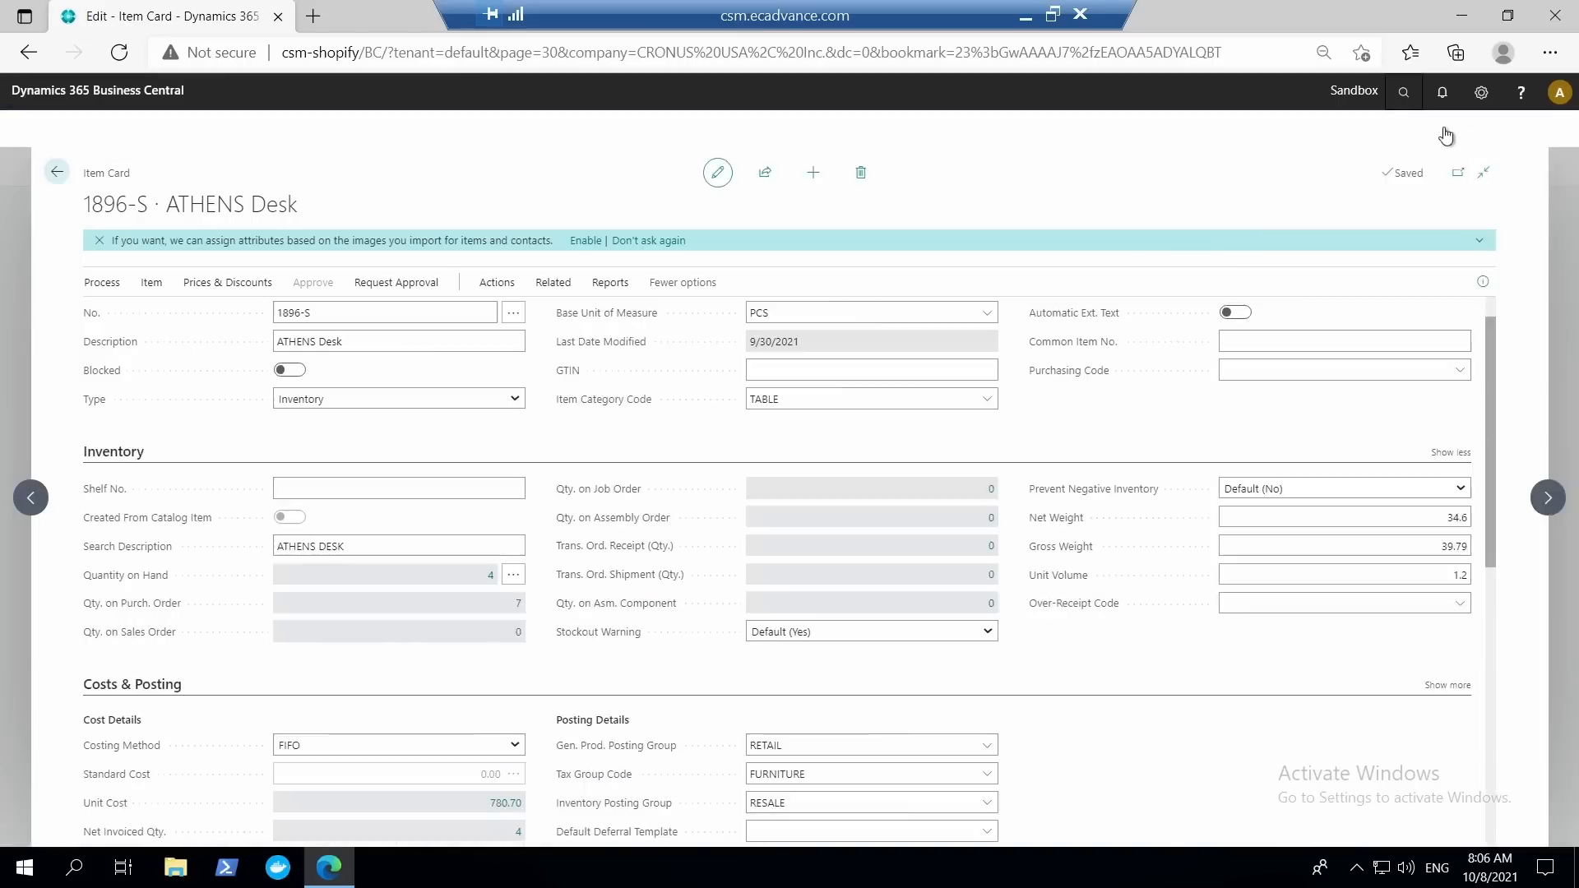
# Search for extensions and open the Extension Management page.
pyautogui.hotkey('alt', 'q')
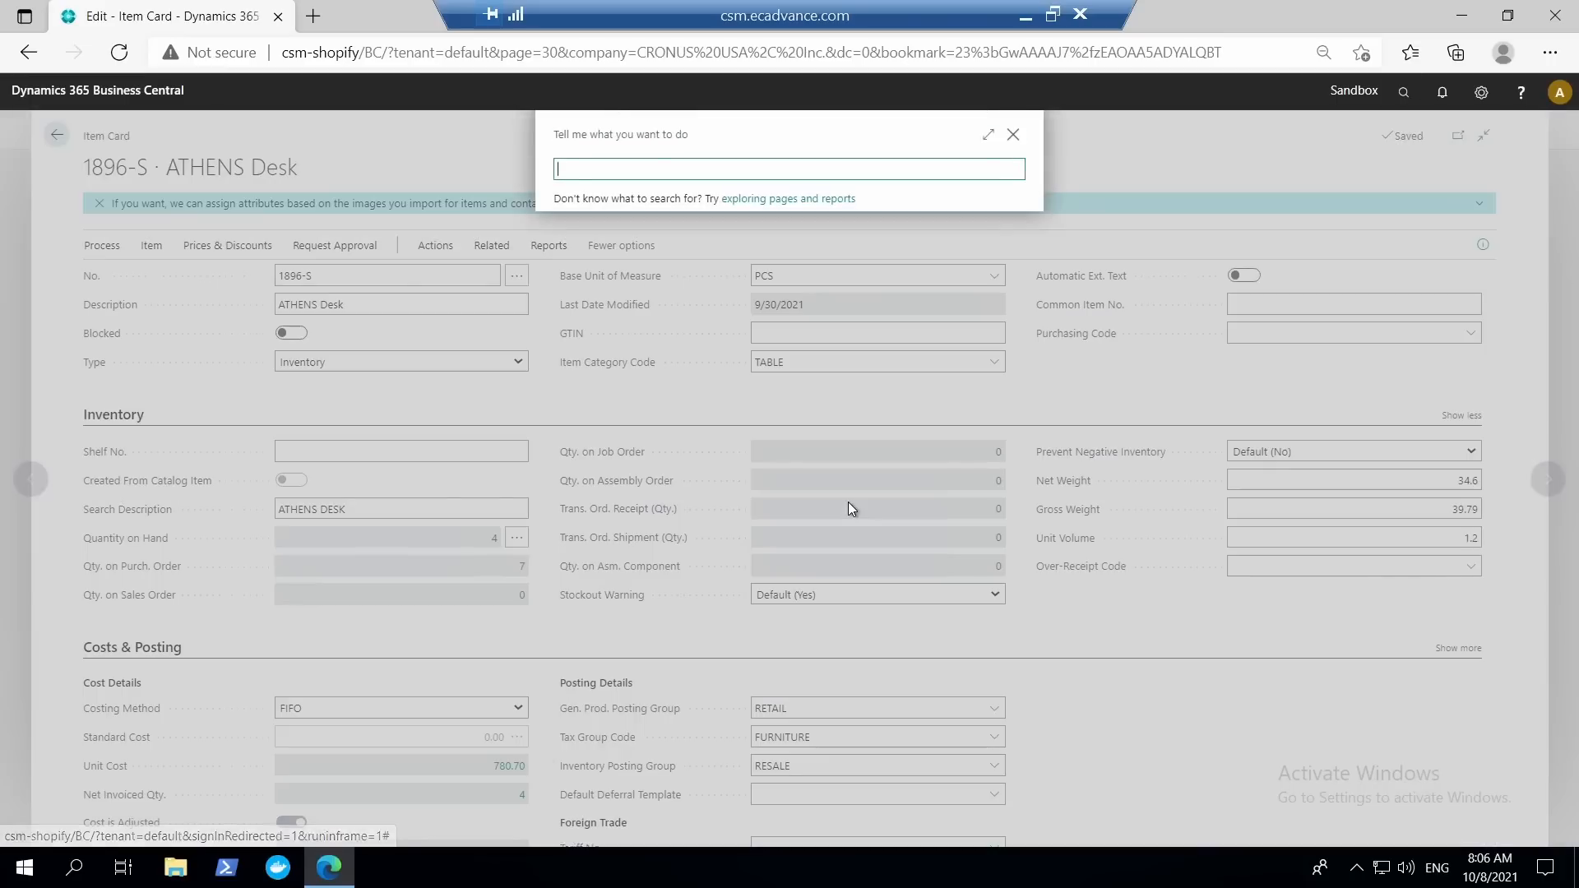
pyautogui.write('en')
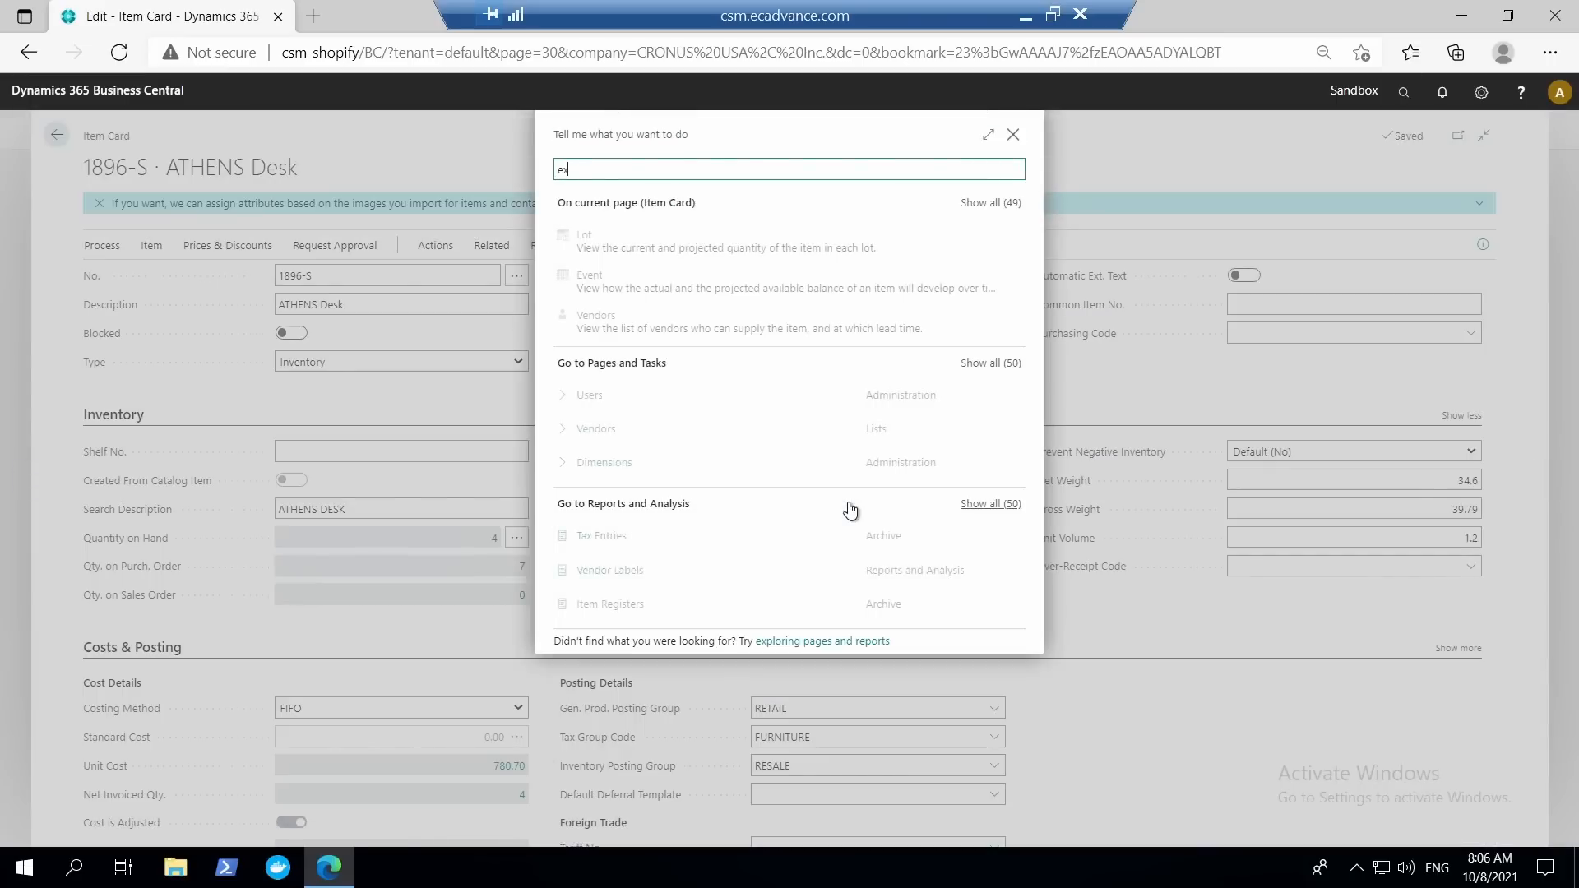
pyautogui.press('BackSpace')
pyautogui.write('xtne')
pyautogui.press('BackSpace')
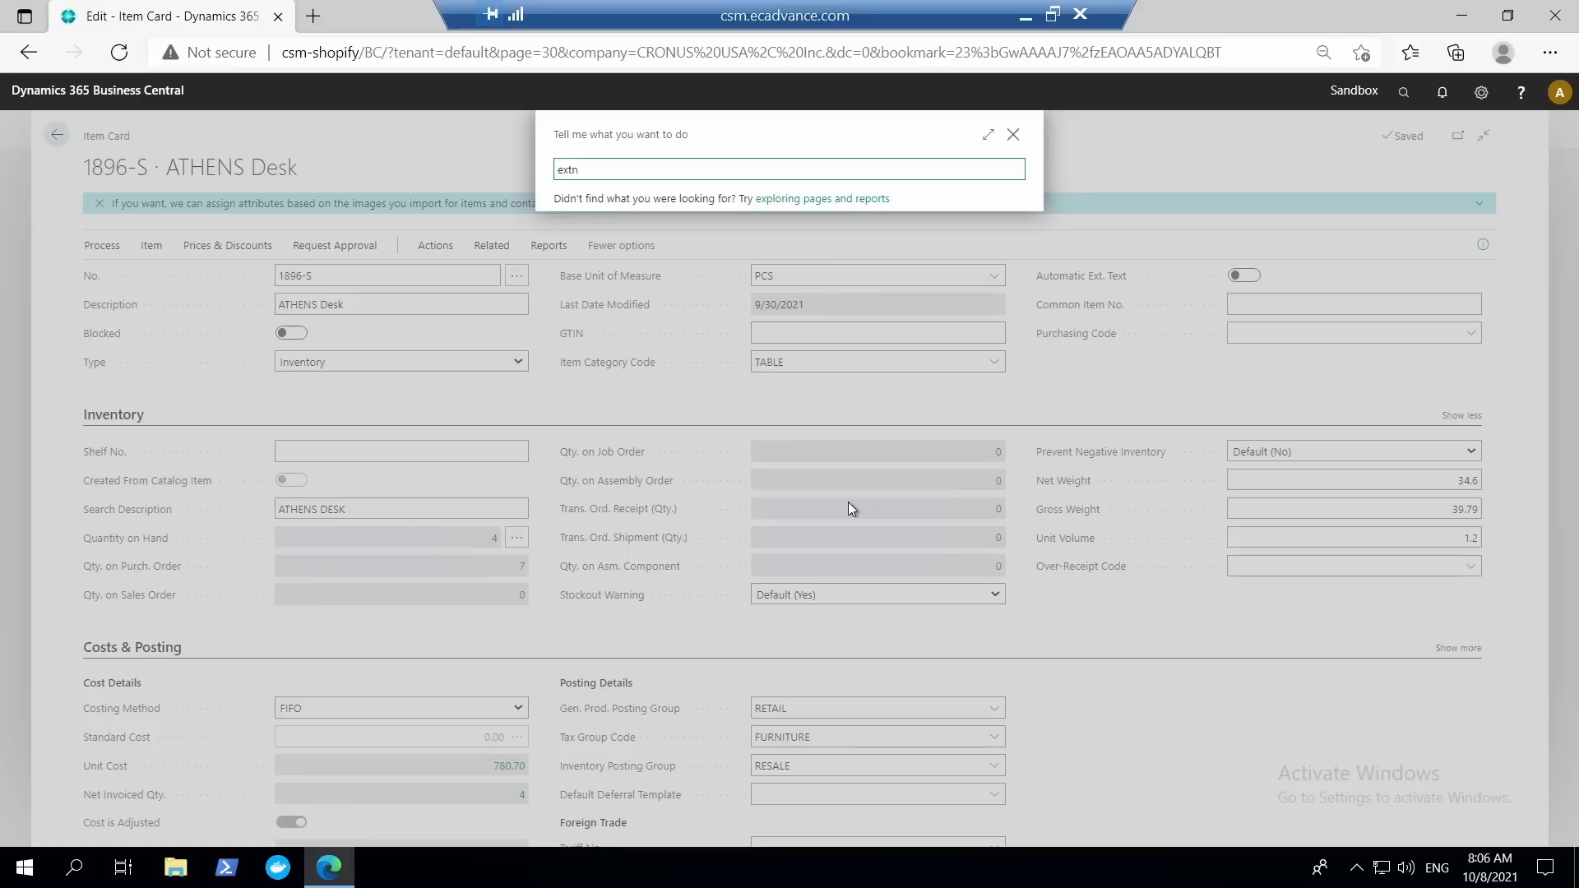
pyautogui.write('sions')
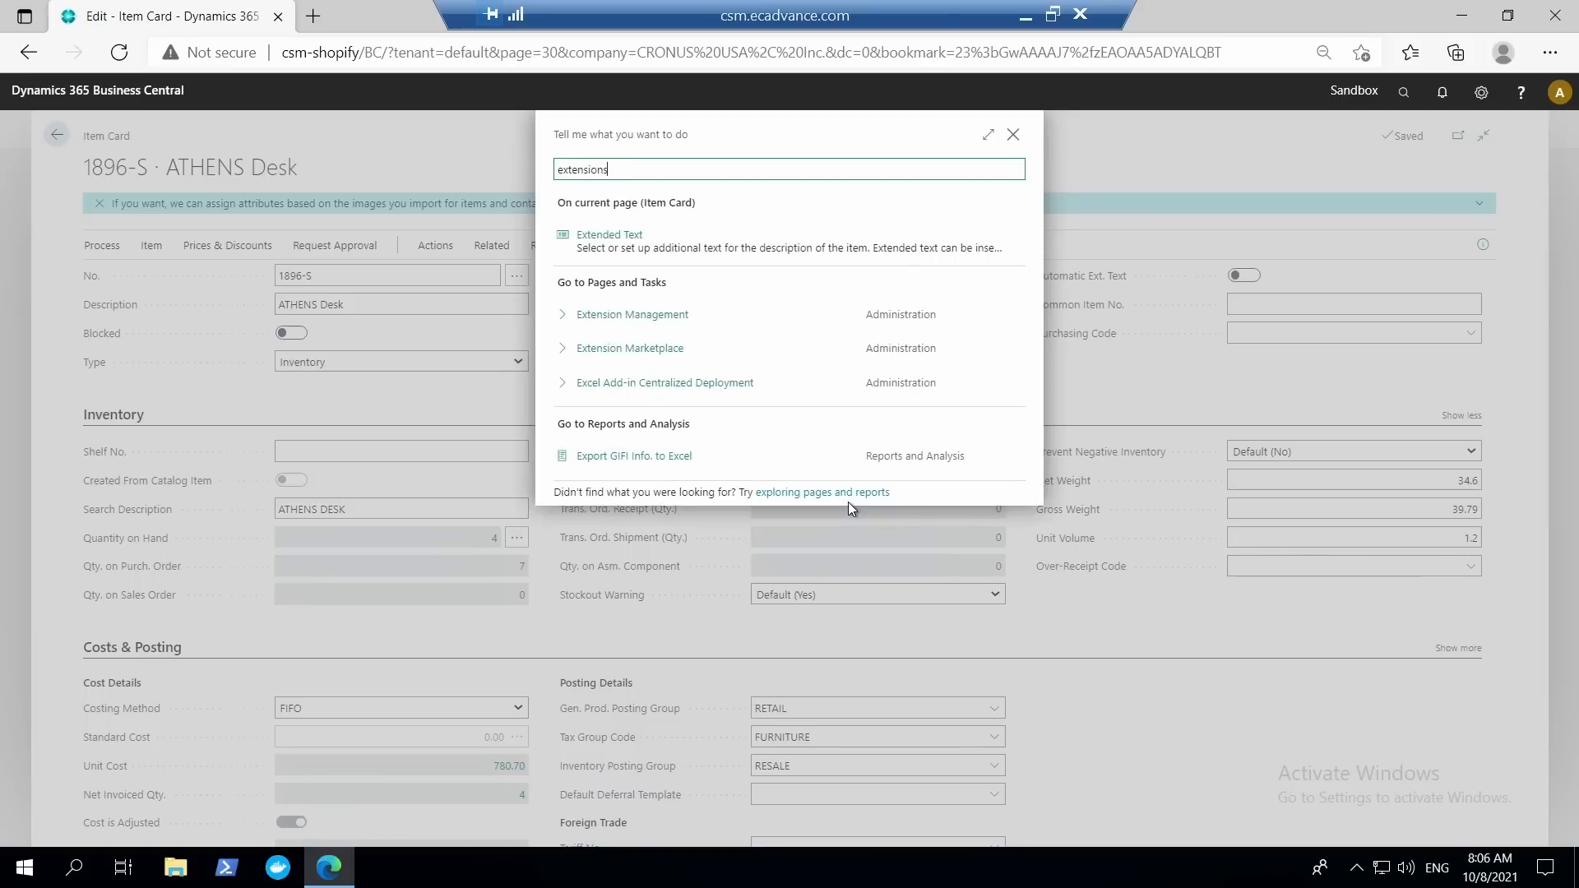
pyautogui.click(639, 234)
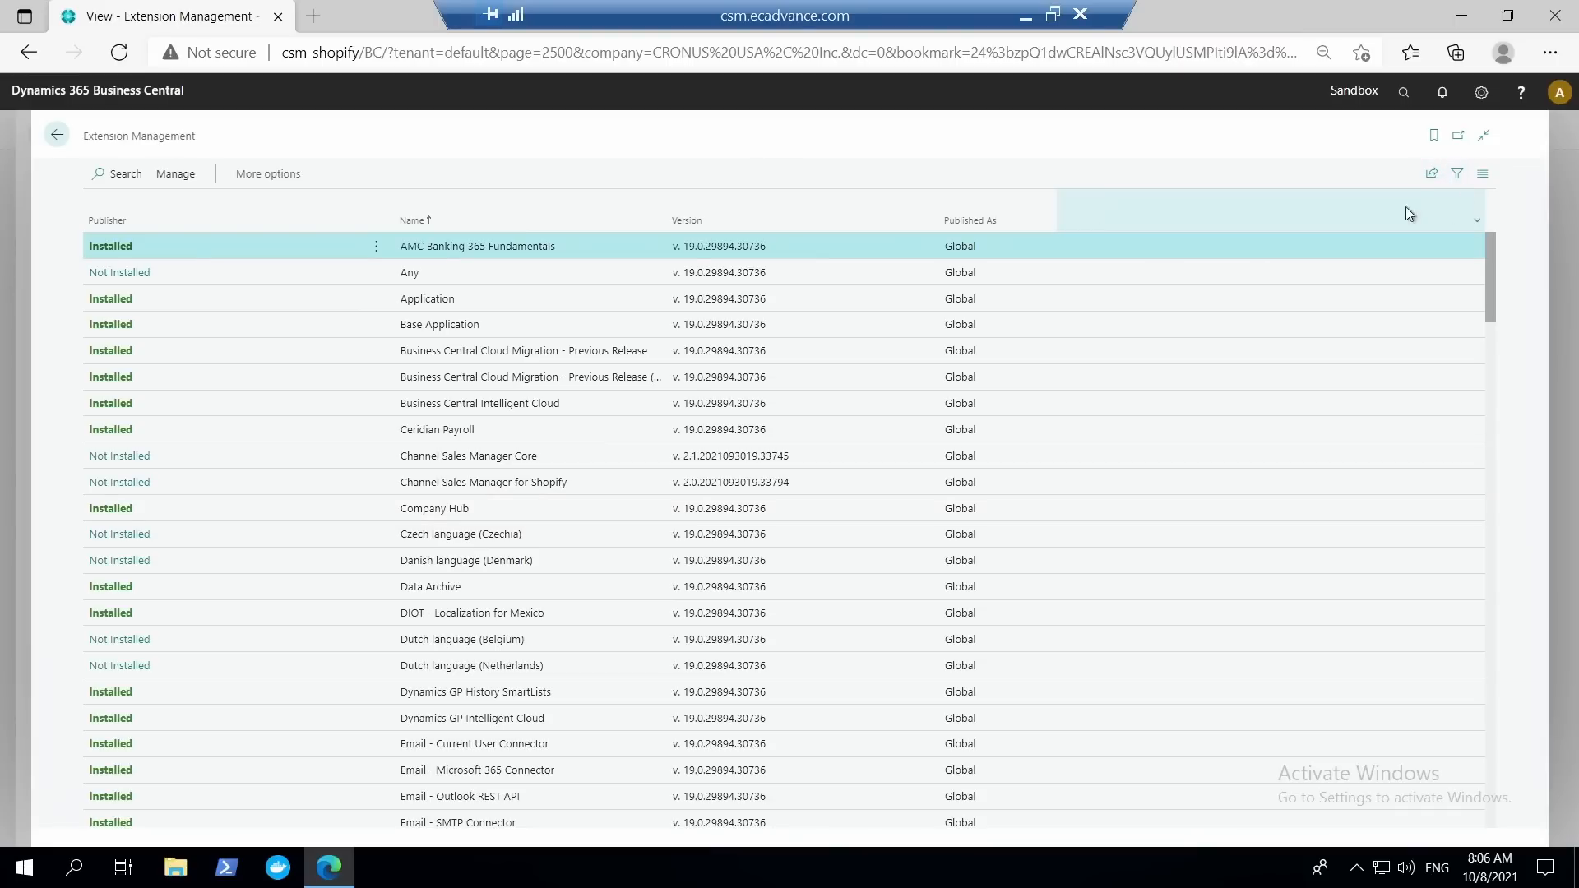
# Examine which extensions are installed across the Extension Management list and return to the ATHENS Desk item card.
pyautogui.scroll(-5, 395, 461)
pyautogui.scroll(-5, 381, 576)
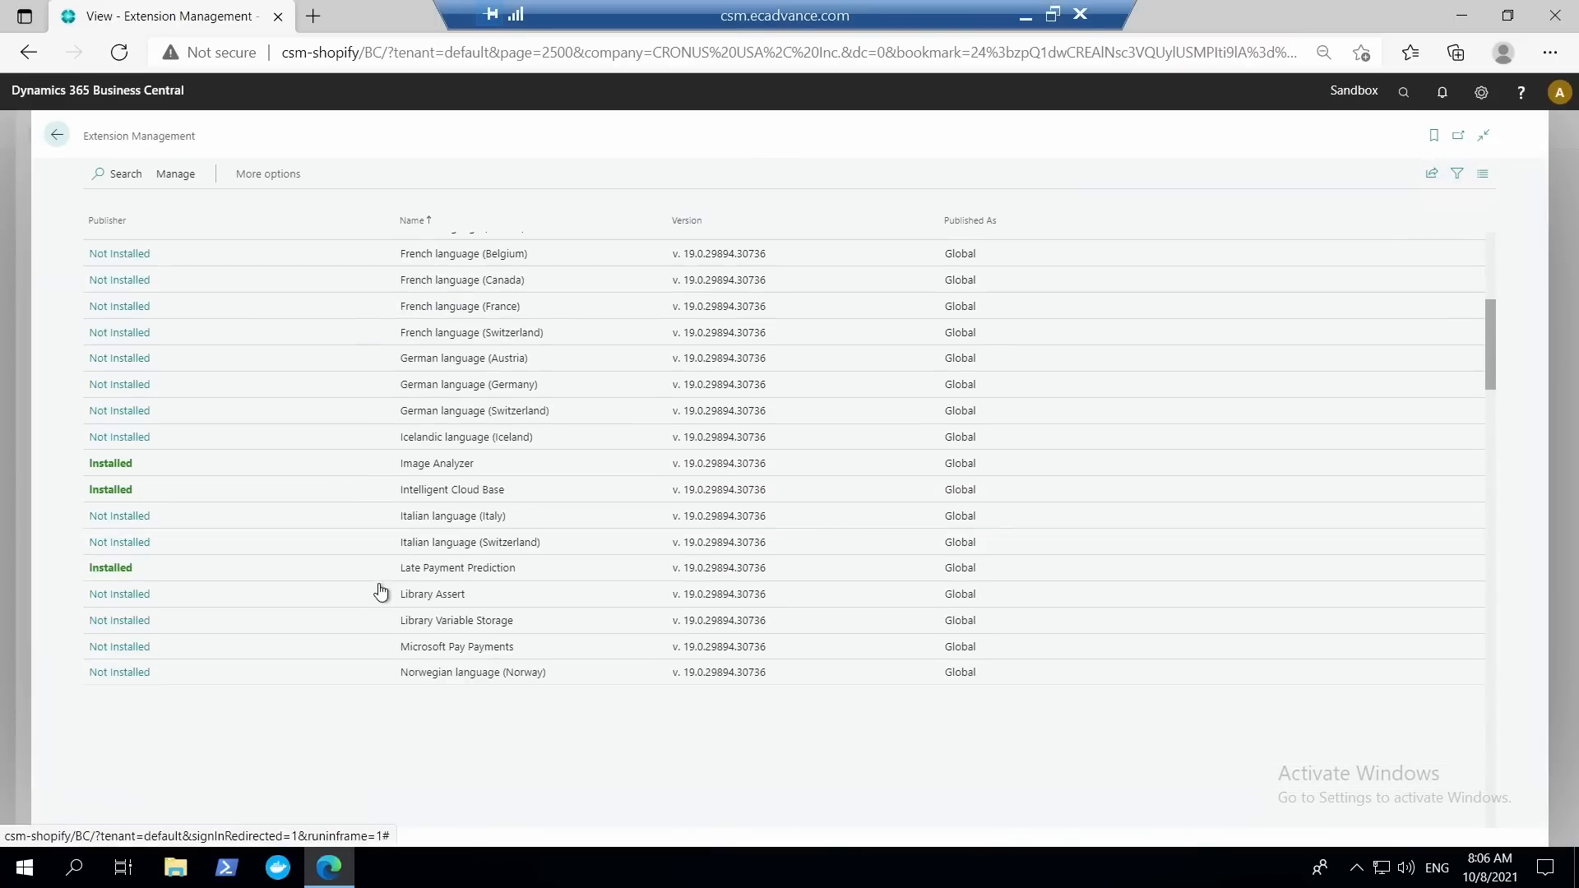
pyautogui.scroll(-5, 367, 553)
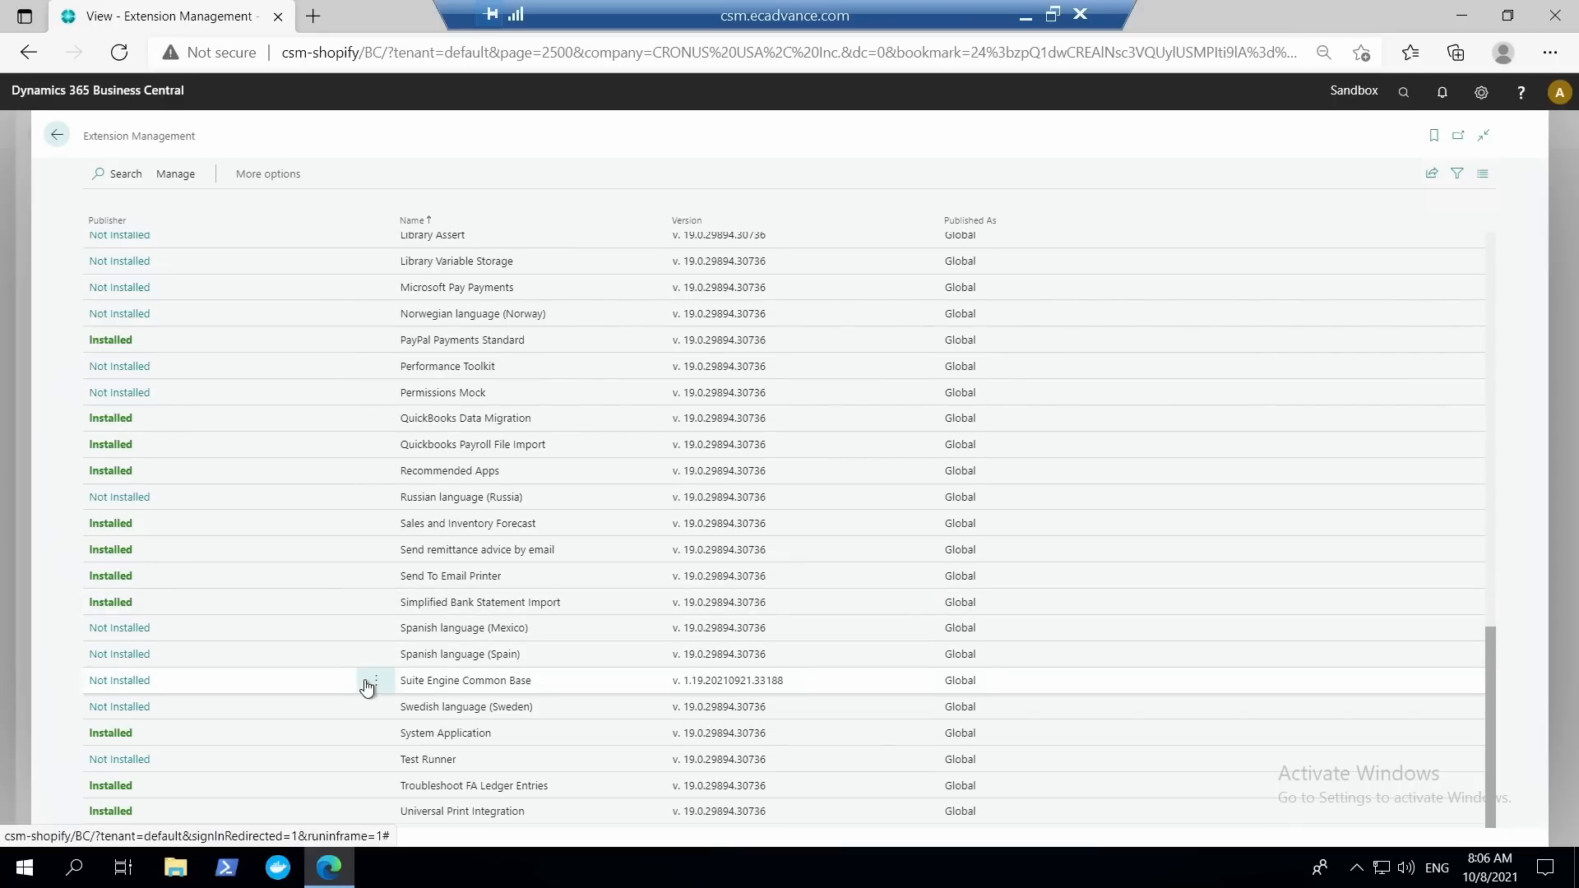
pyautogui.scroll(2, 344, 666)
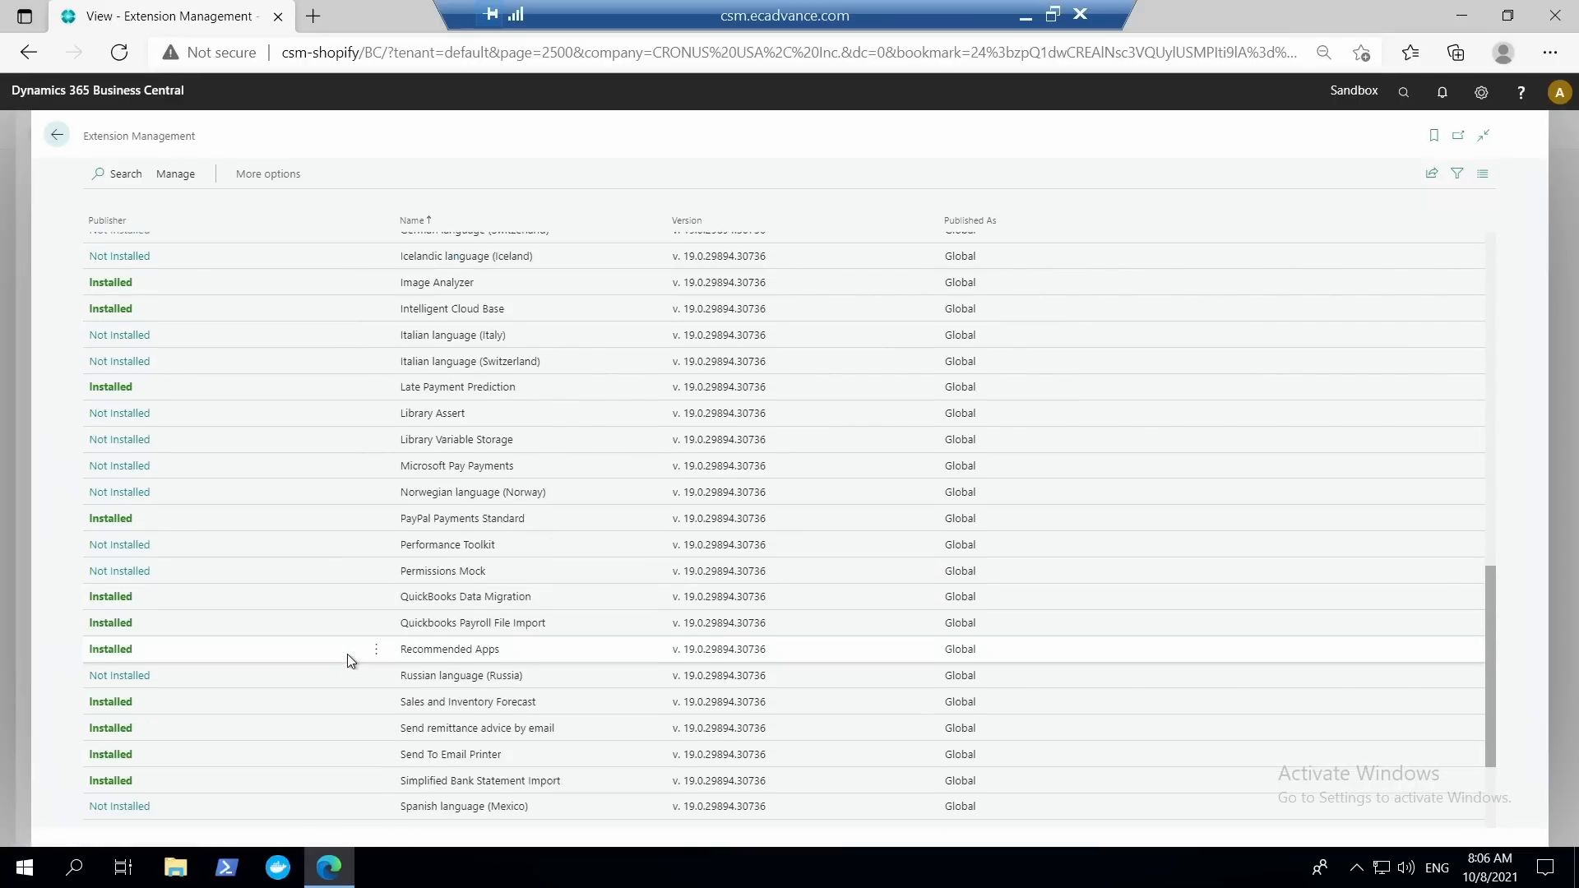
pyautogui.scroll(15, 347, 652)
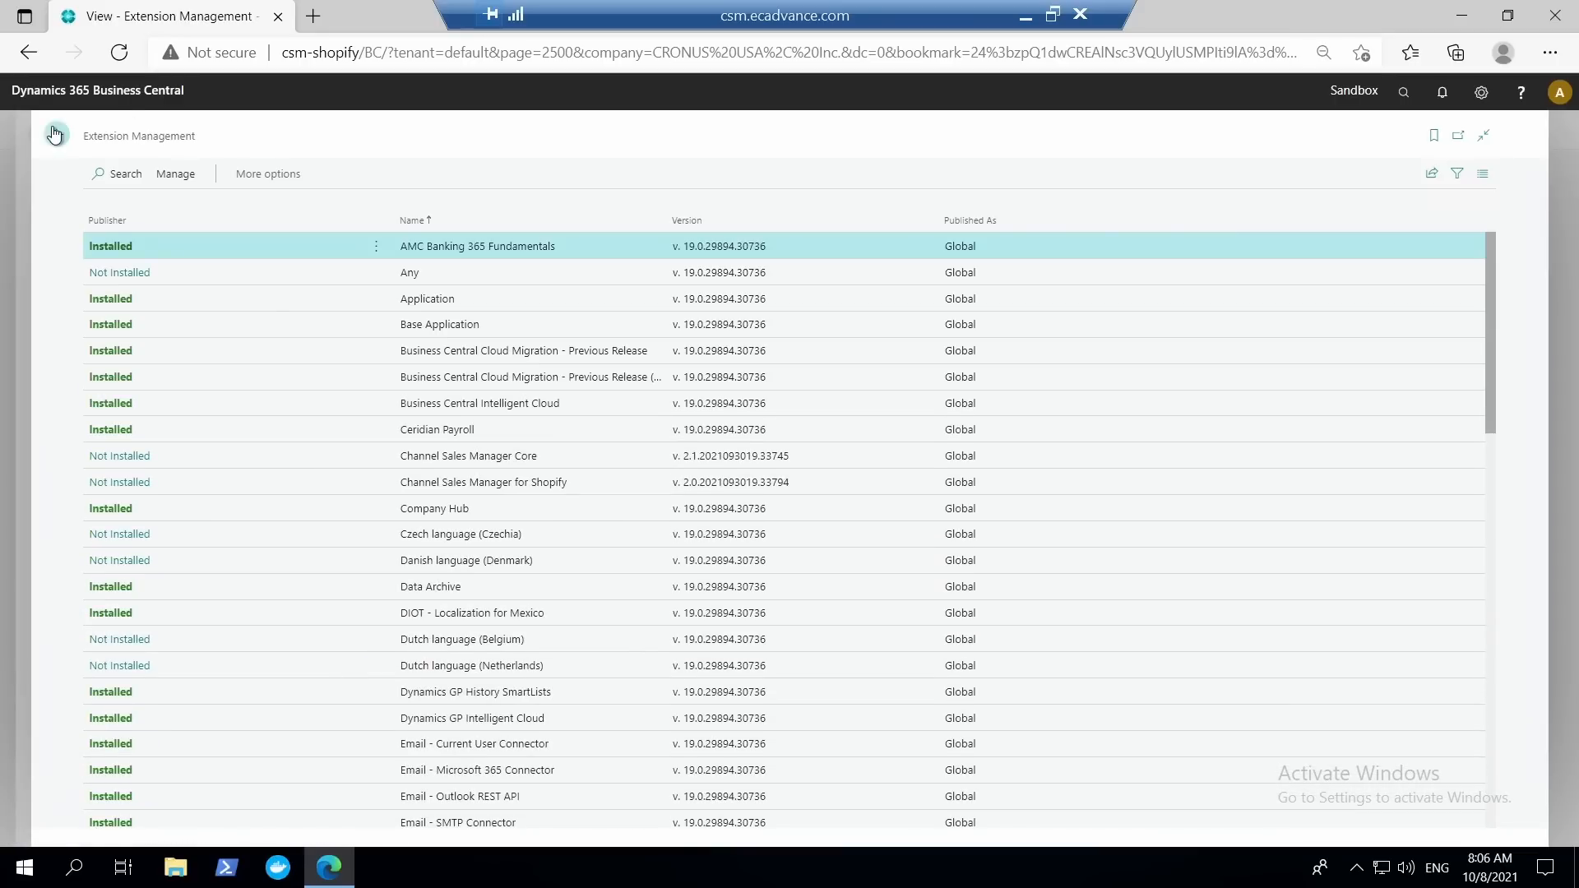
pyautogui.click(54, 134)
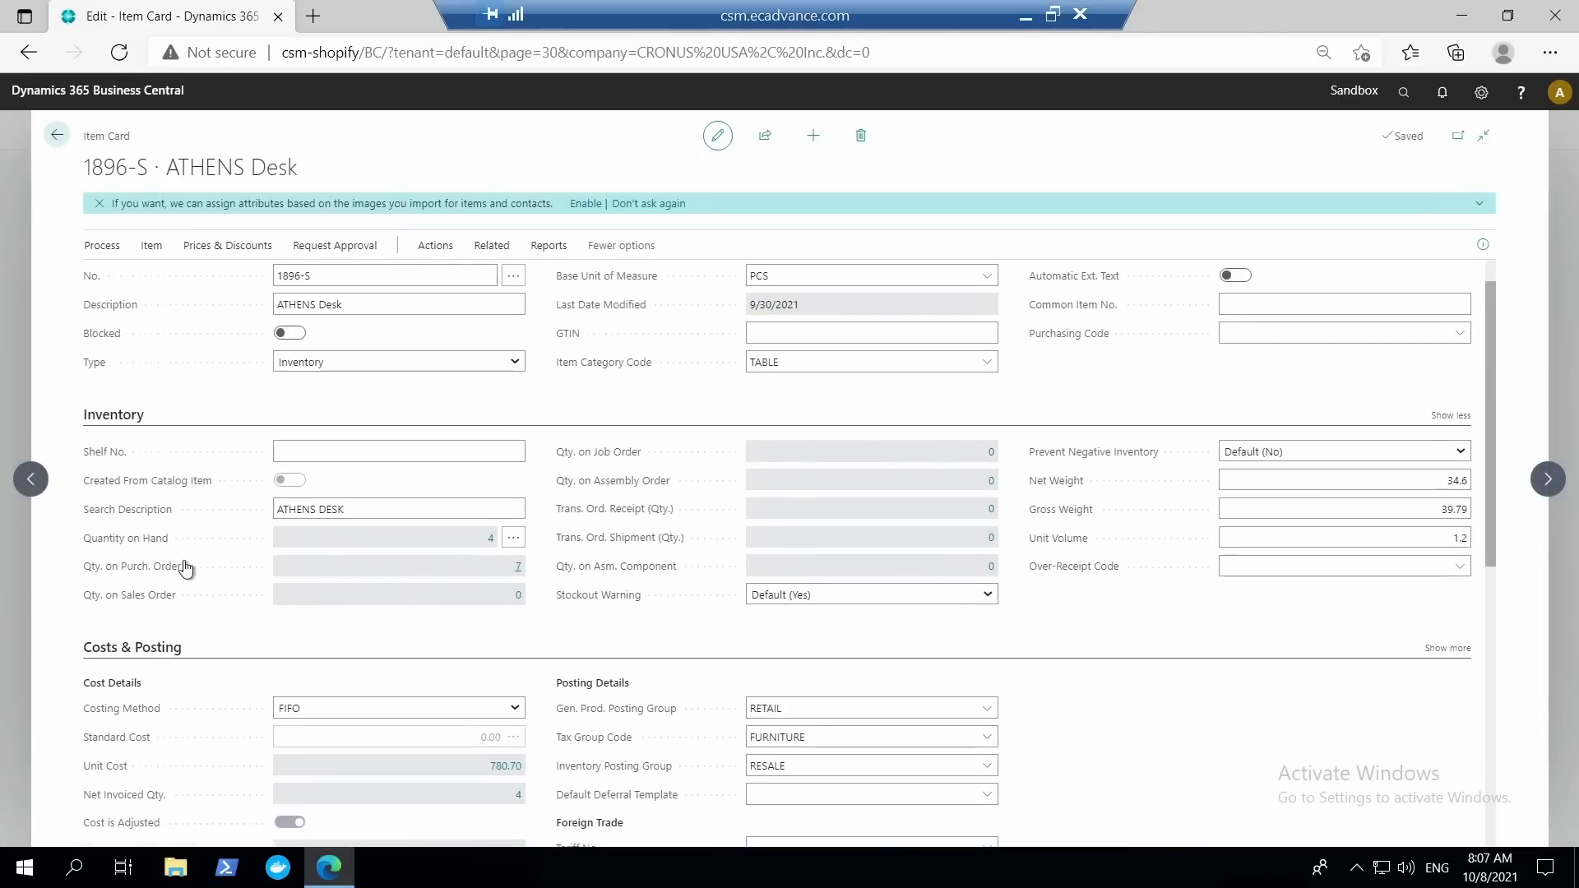
# Set the user experience tier to Premium in Company Information and close that page.
pyautogui.moveTo(119, 566)
pyautogui.click(1403, 92)
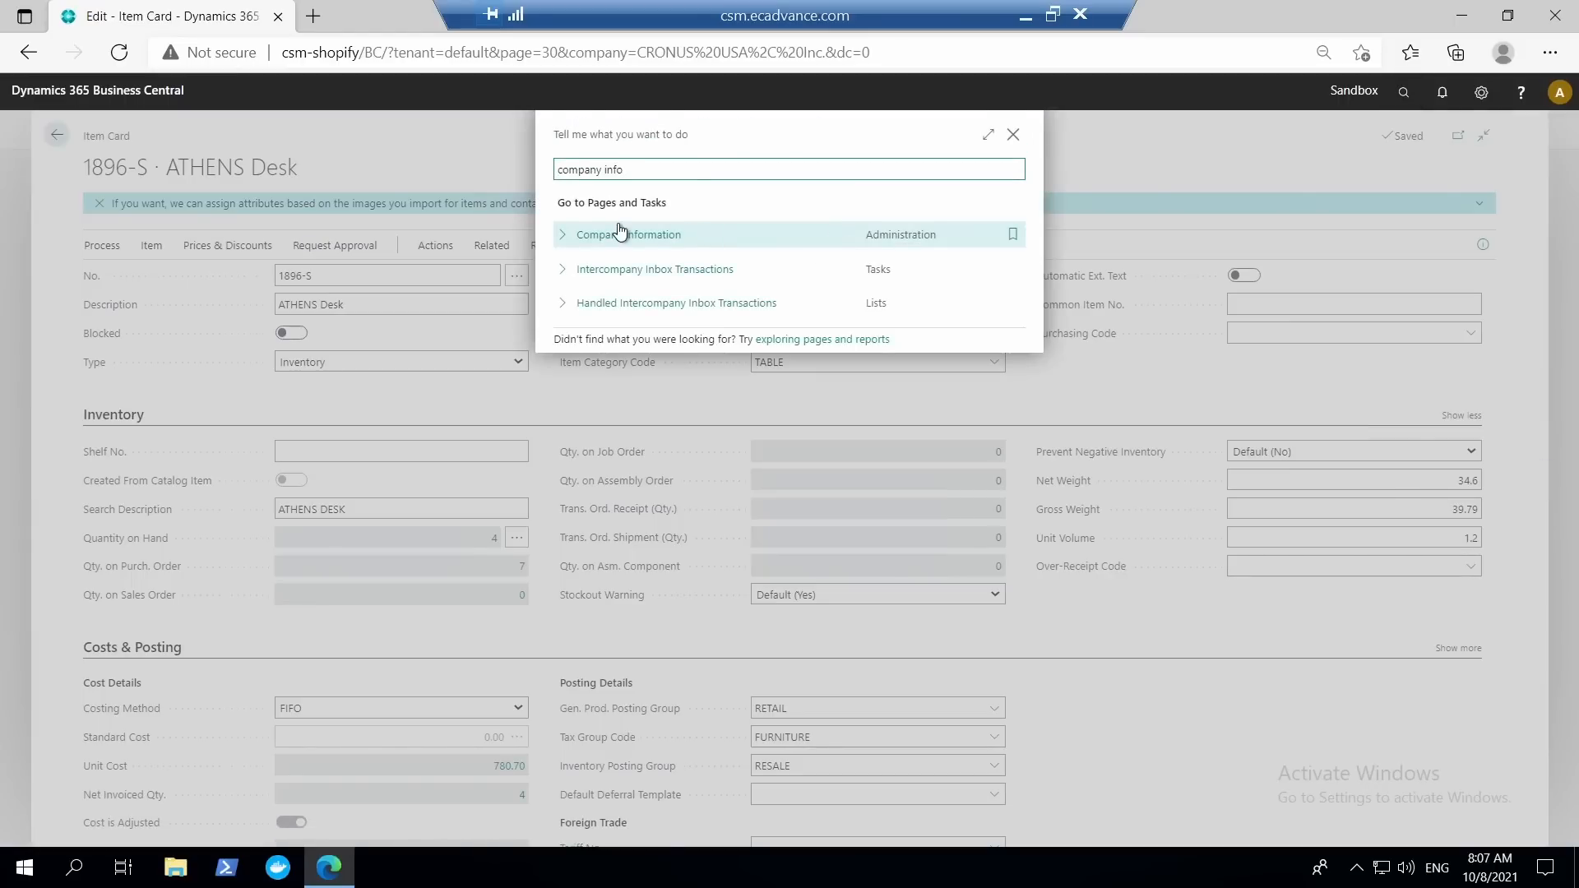
pyautogui.click(660, 237)
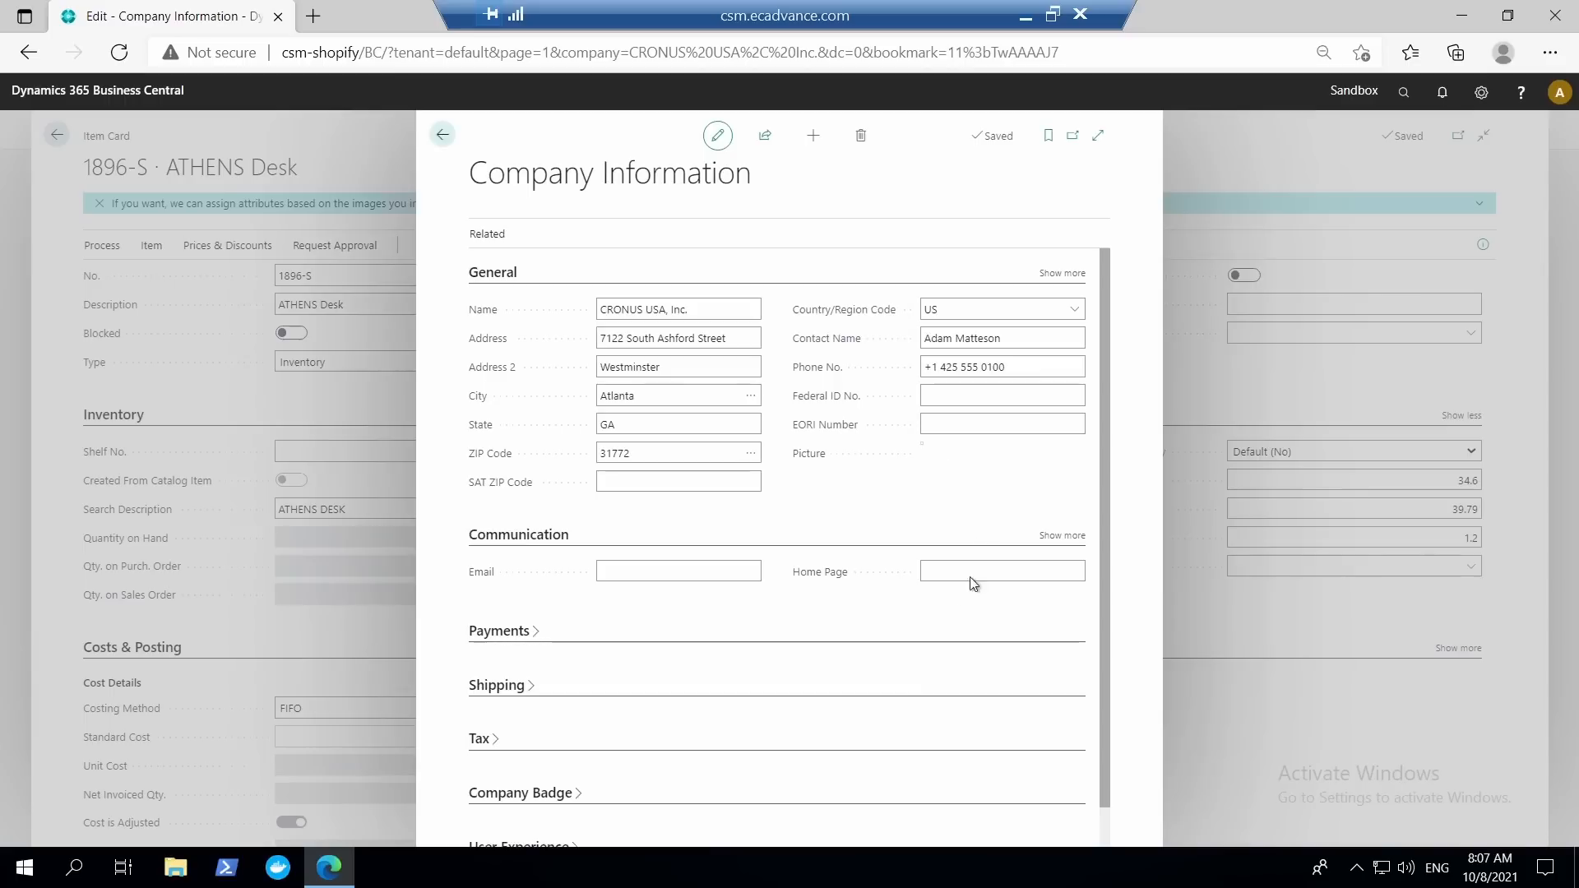
pyautogui.scroll(-1, 839, 777)
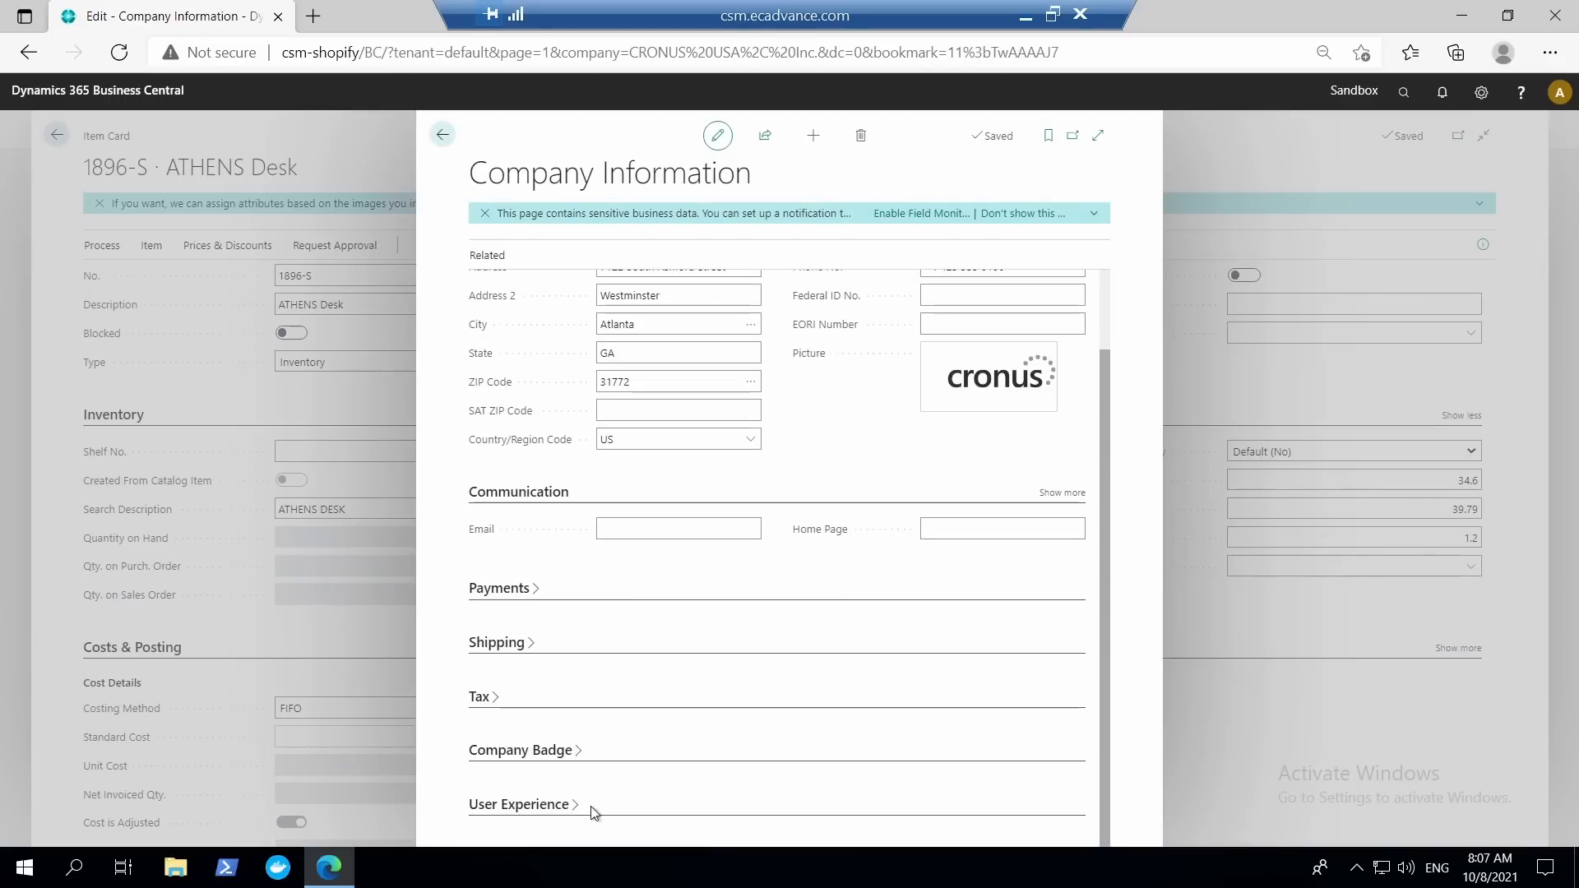
pyautogui.scroll(-1, 1001, 768)
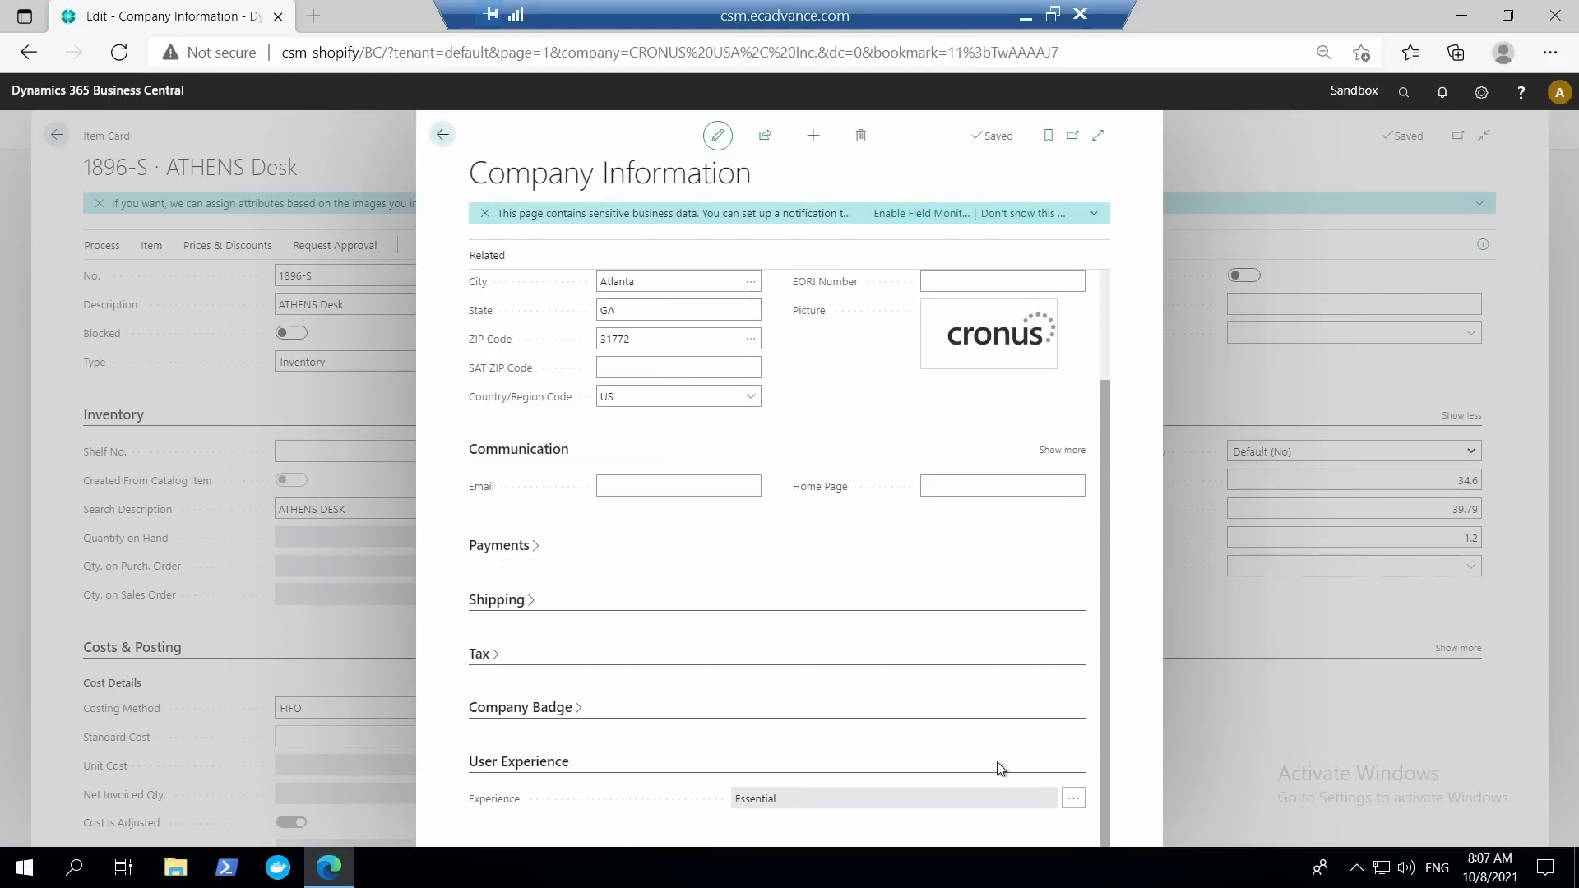
pyautogui.click(1074, 800)
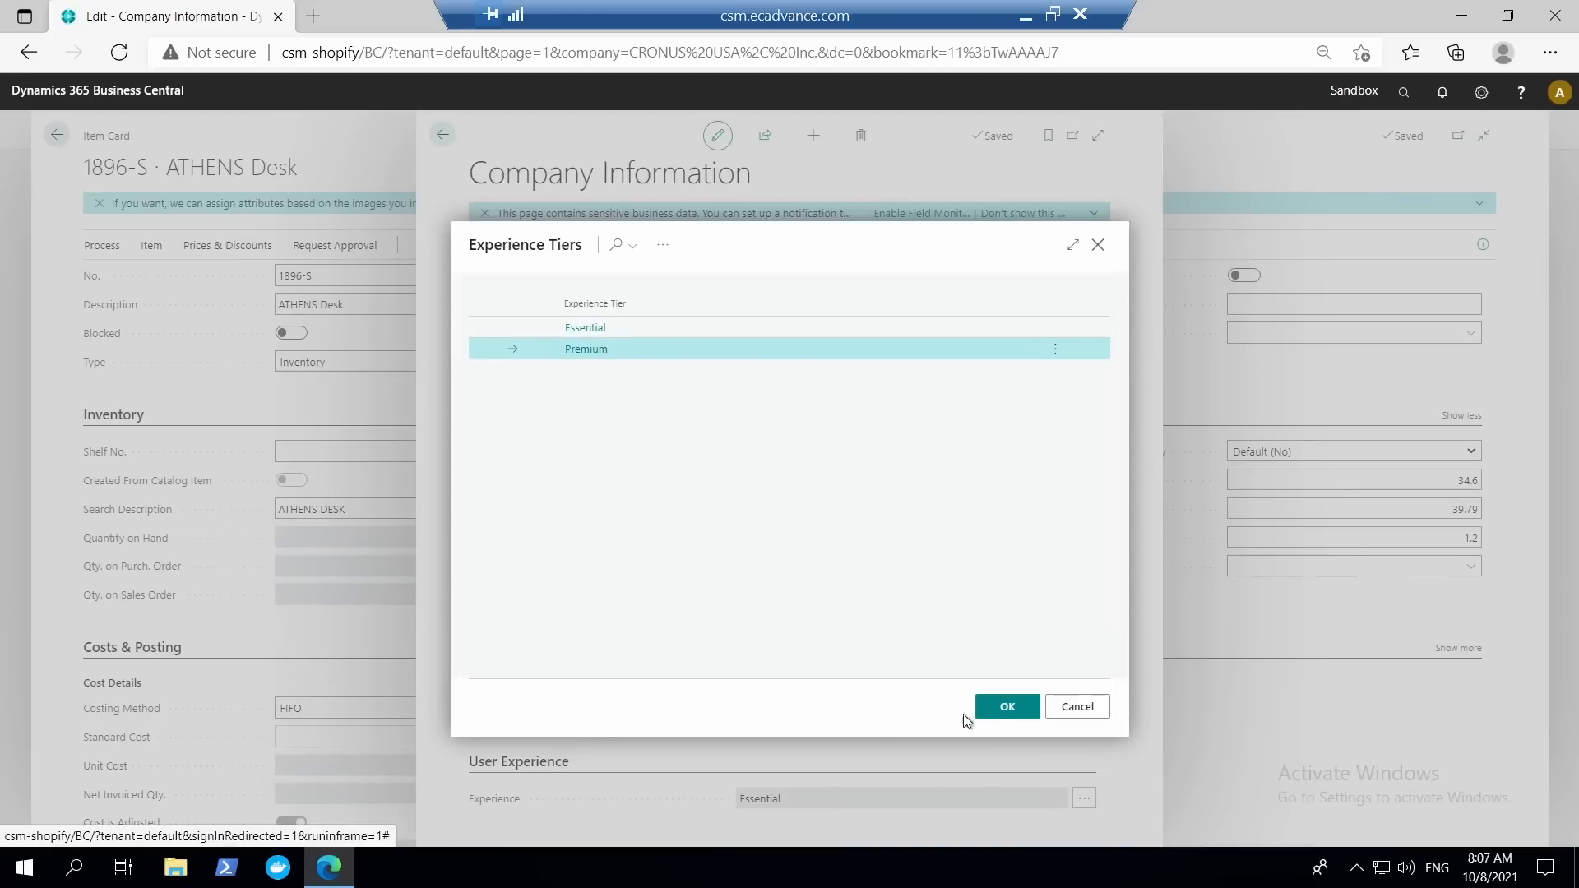
pyautogui.click(1005, 706)
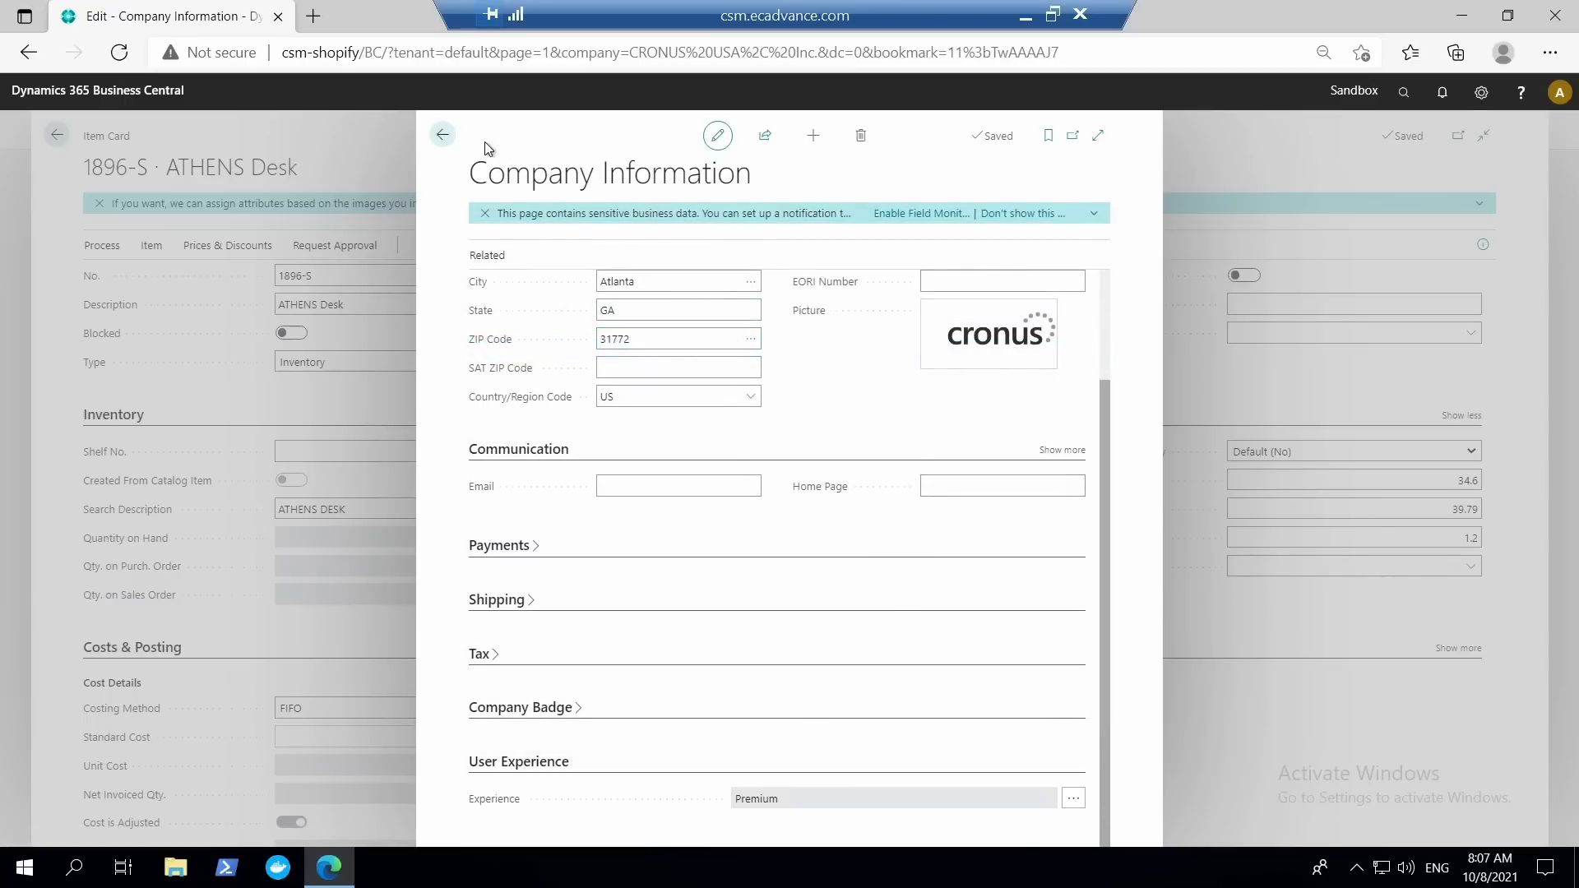
pyautogui.click(448, 138)
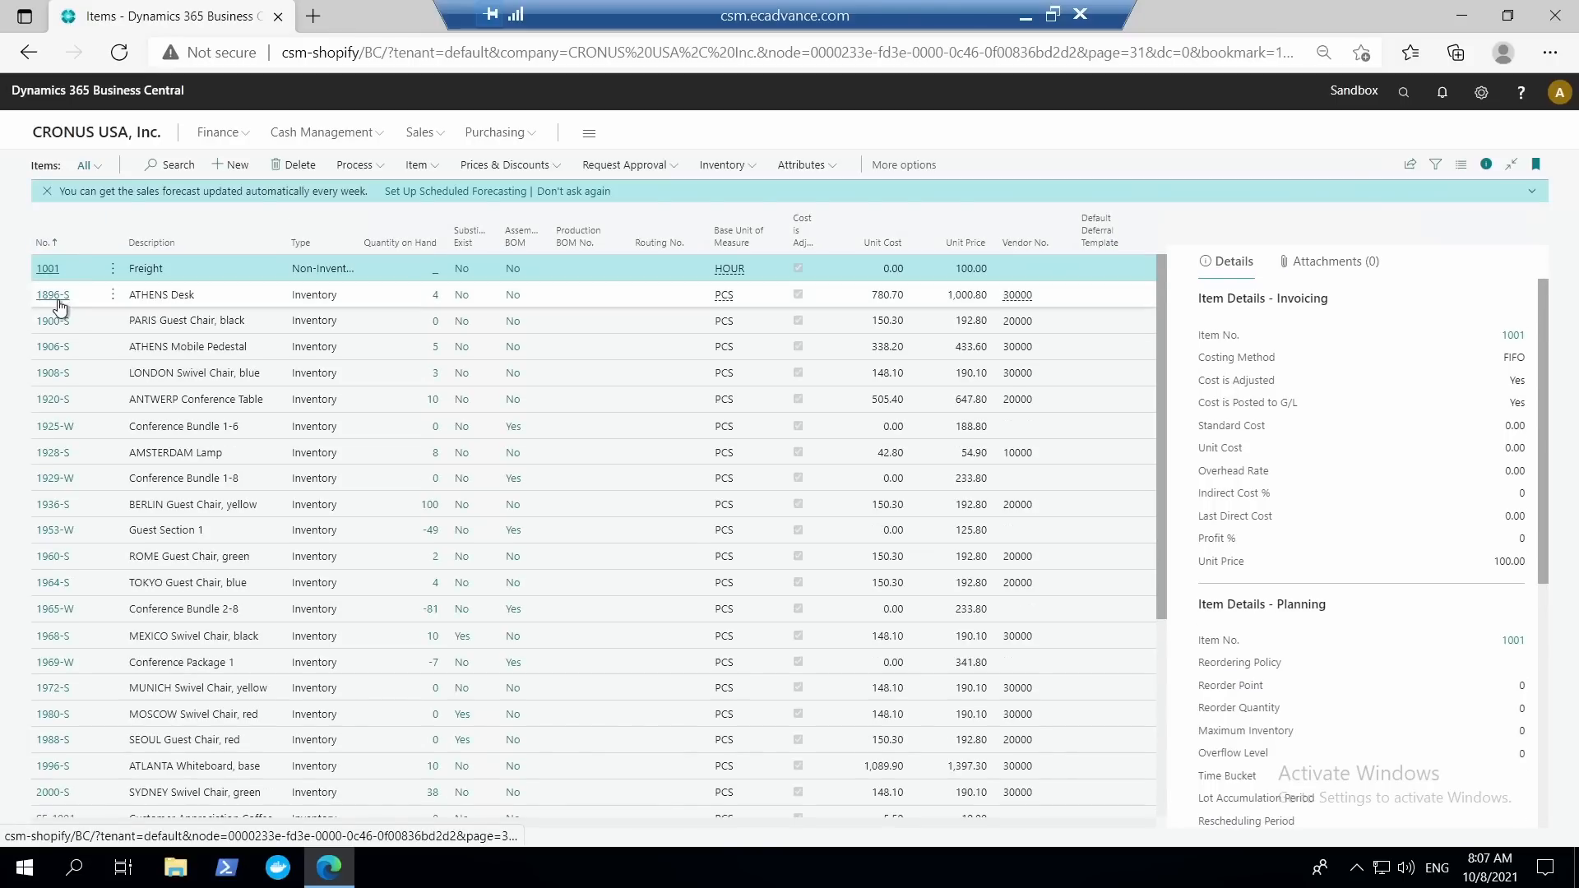
# Examine the ATHENS Desk item card down to its Replenishment production fields, view the Freight item card and return to the item list.
pyautogui.click(57, 298)
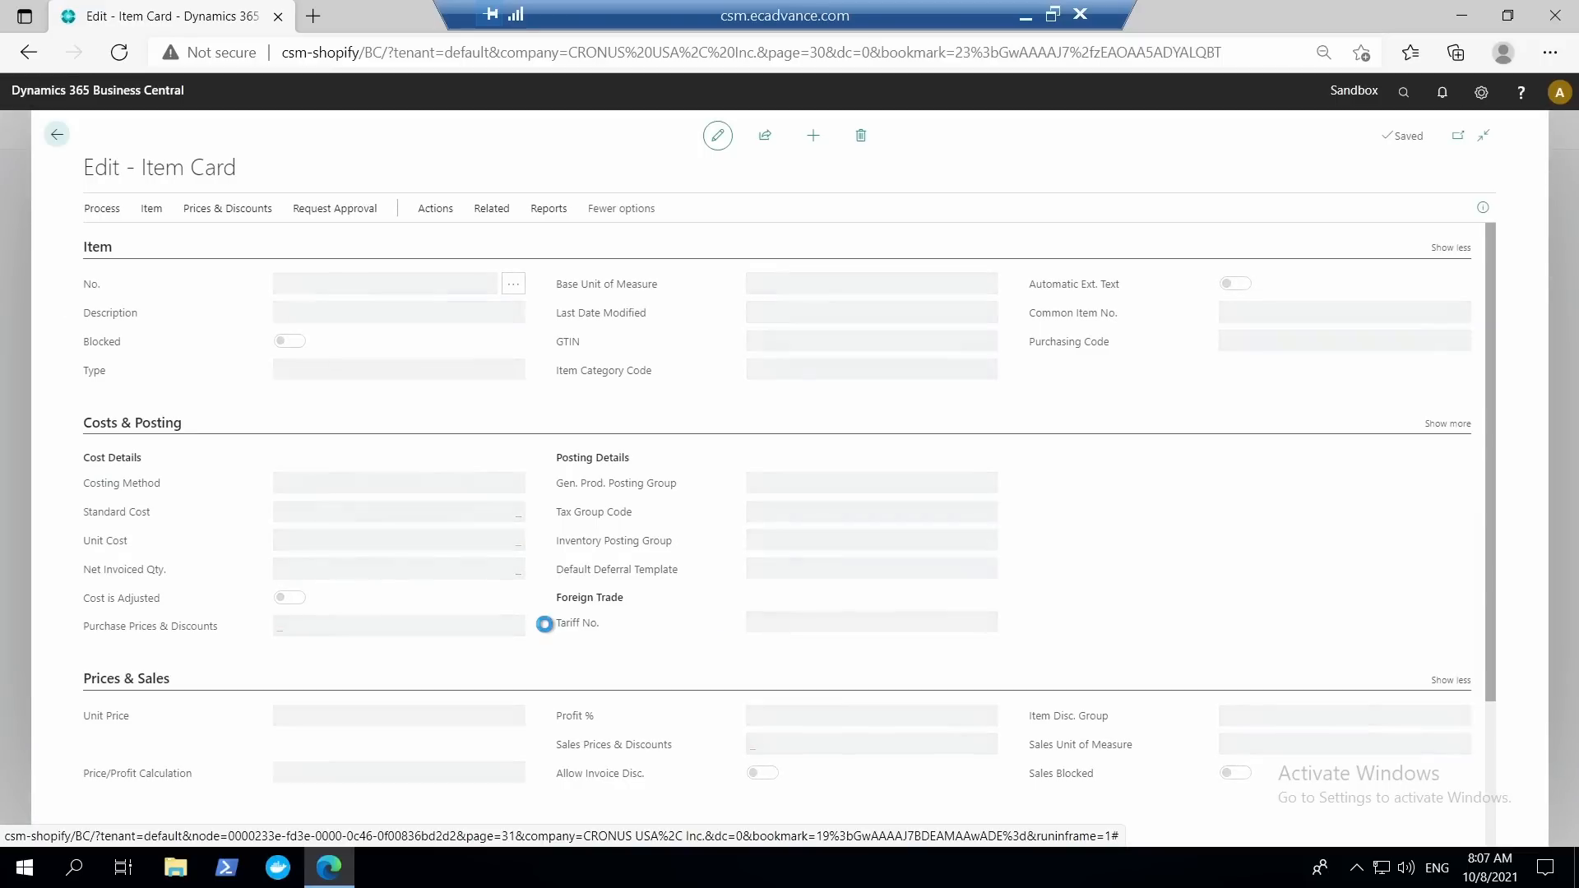
pyautogui.scroll(-5, 546, 630)
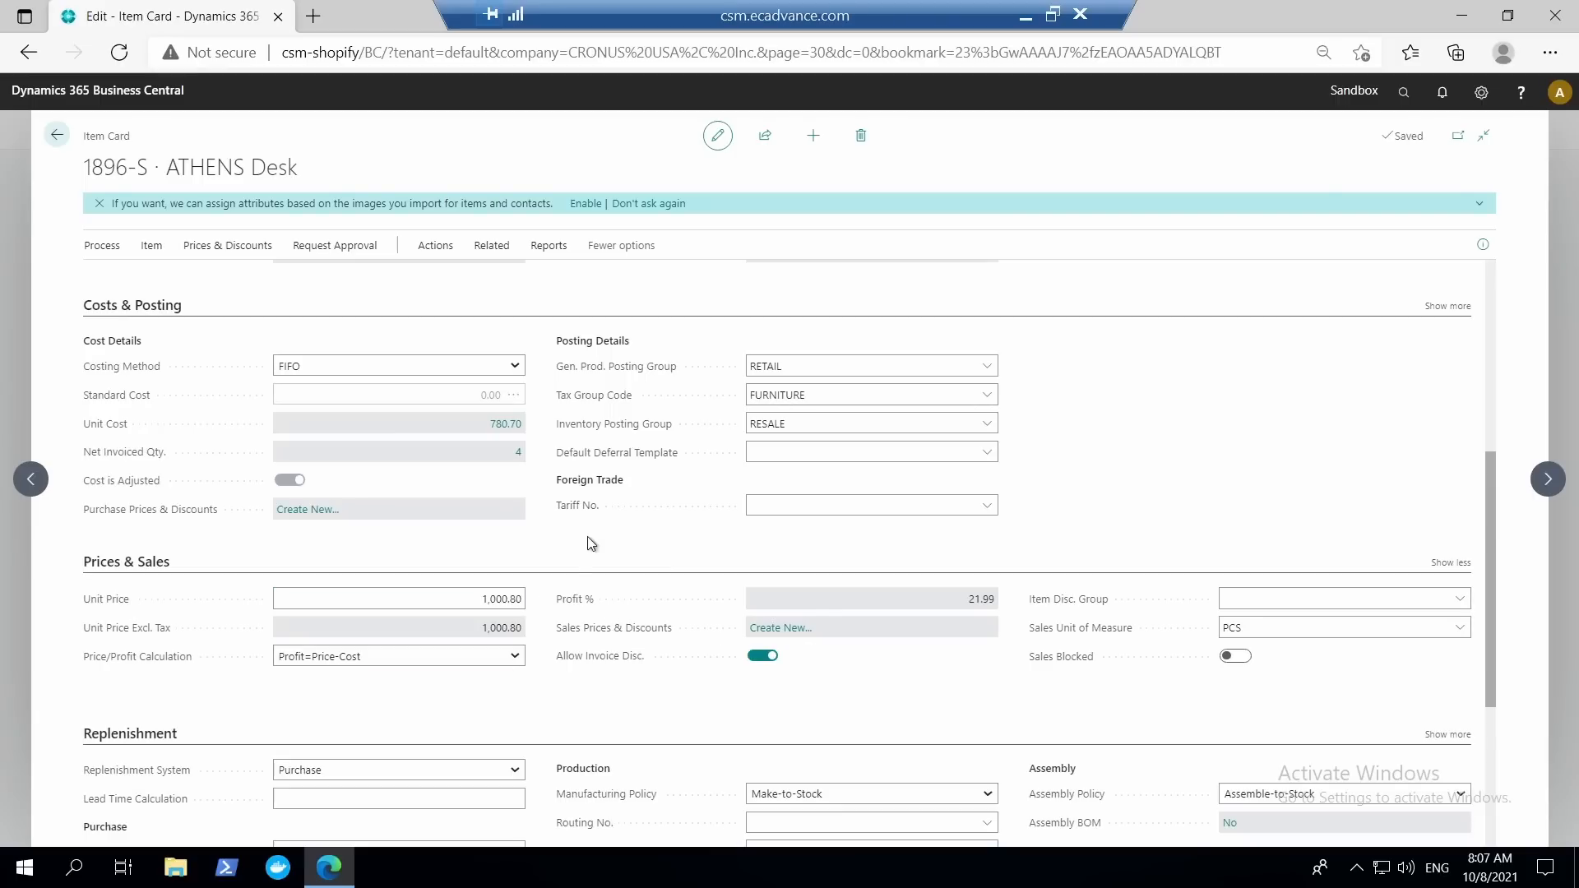
pyautogui.scroll(4, 592, 539)
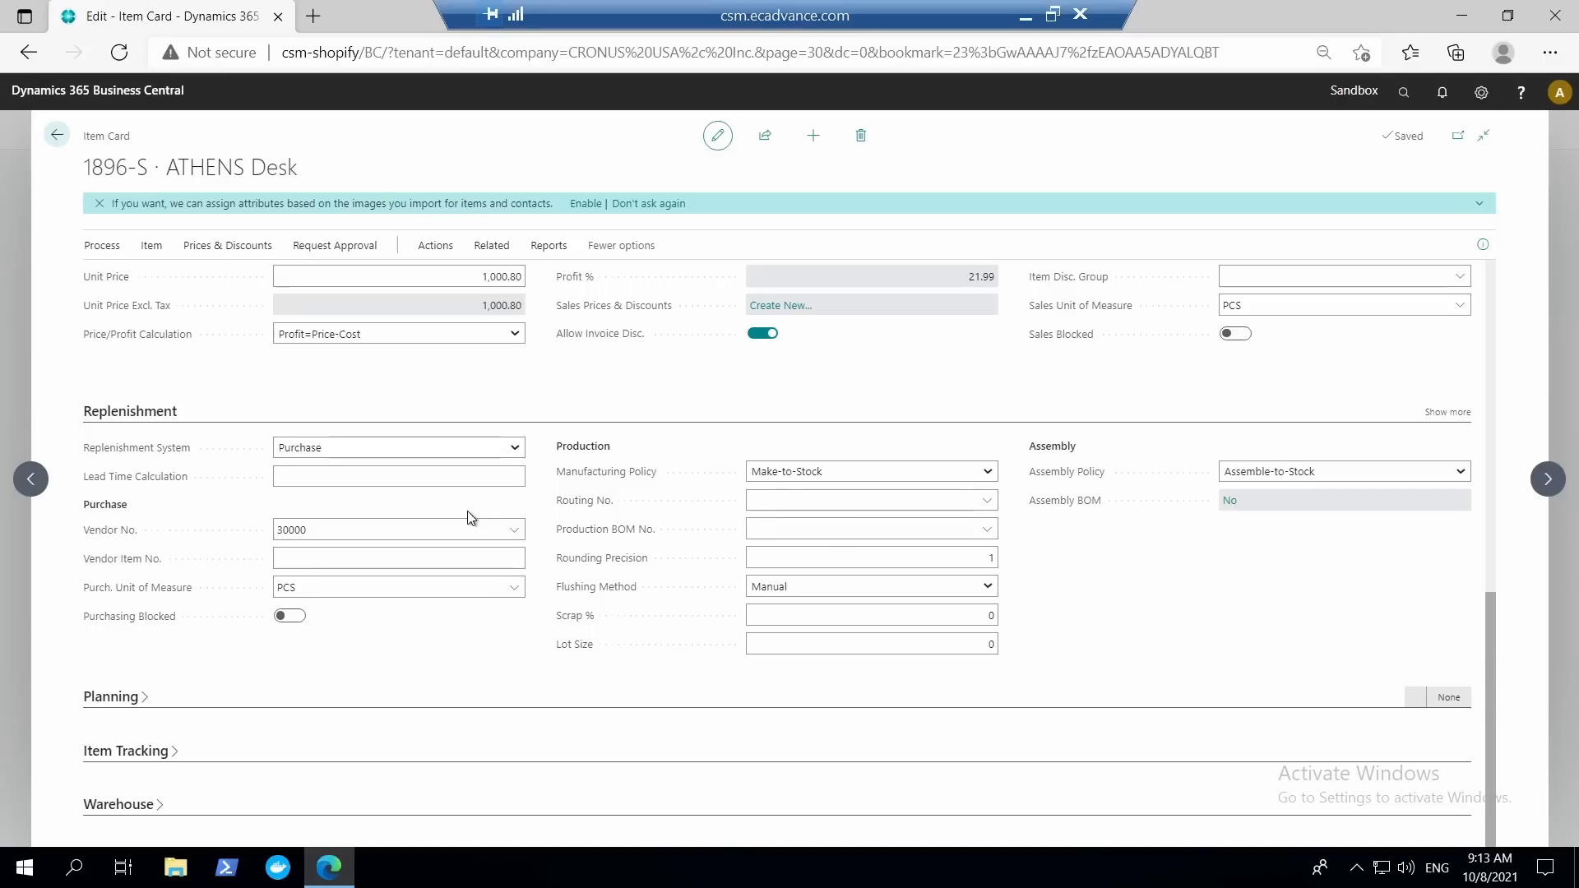
pyautogui.click(56, 134)
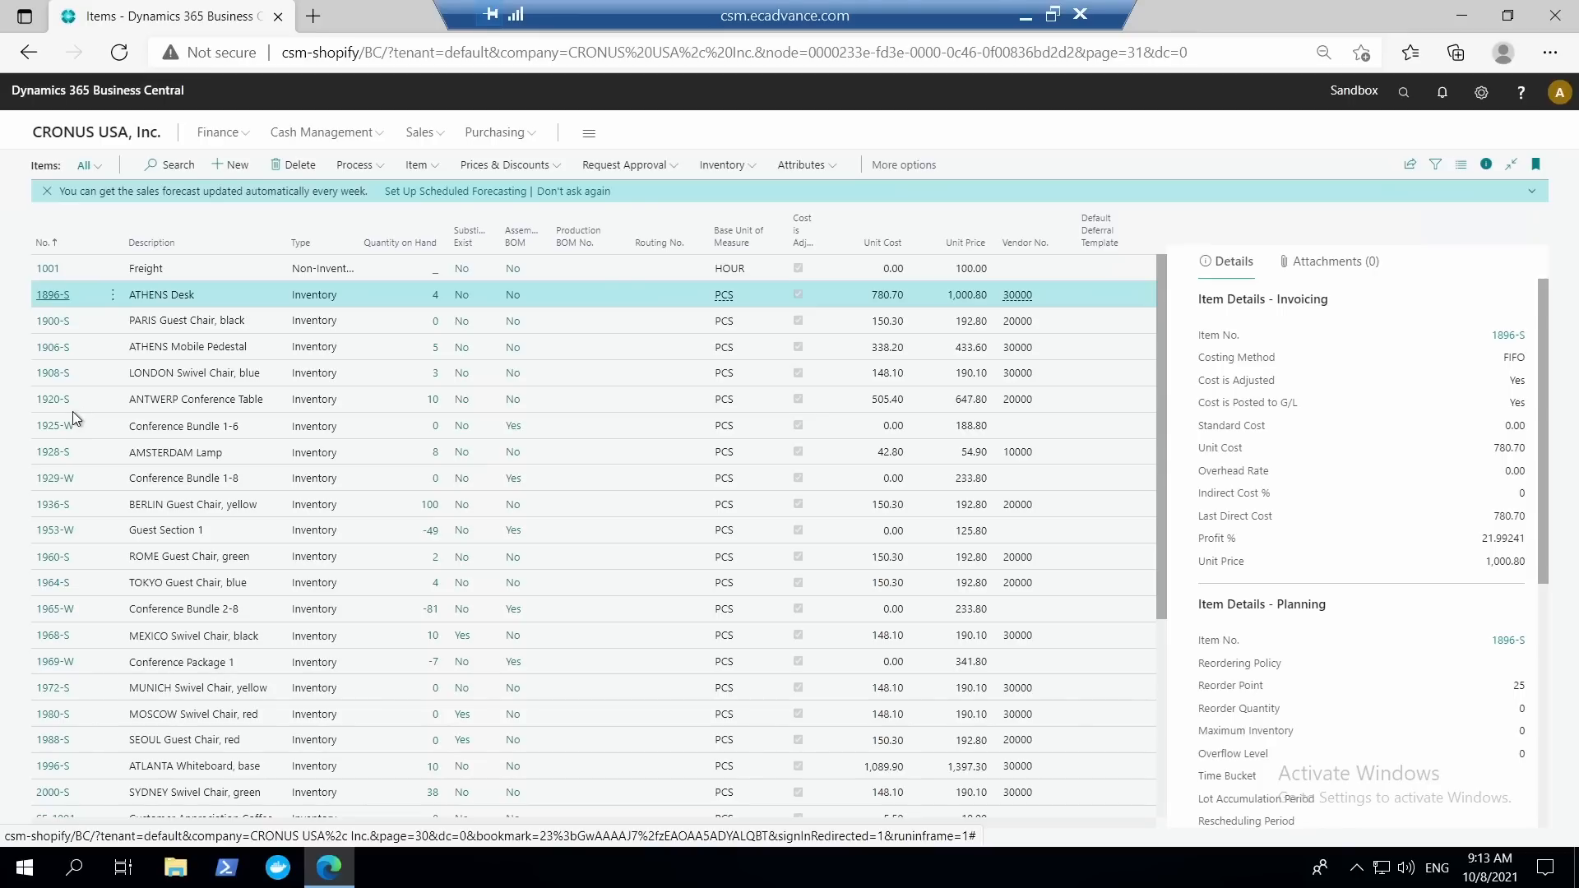
pyautogui.click(48, 268)
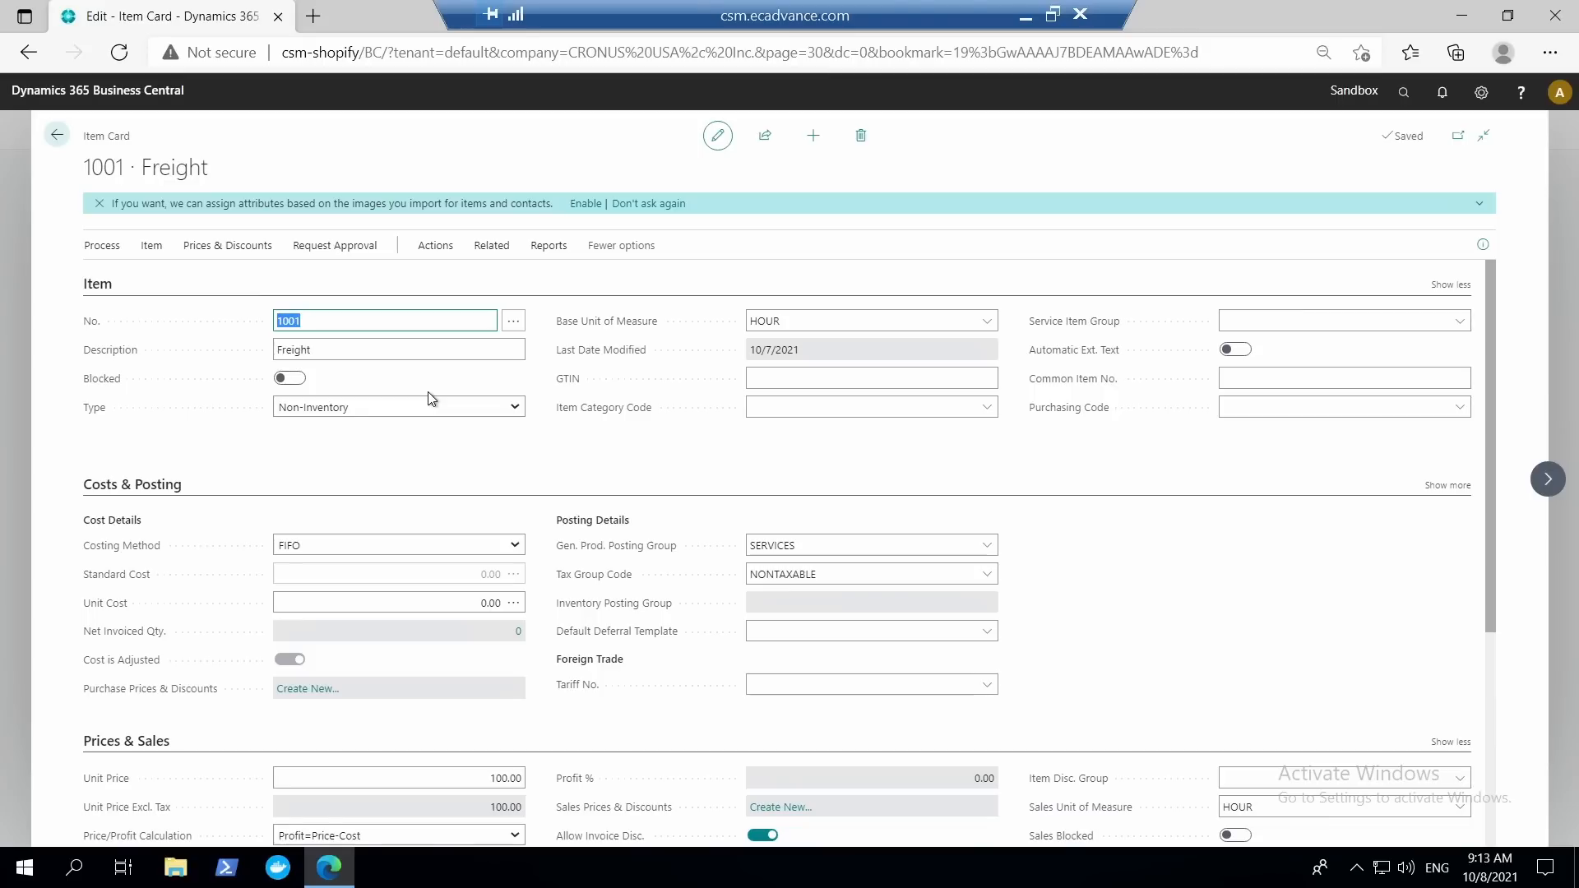
pyautogui.click(56, 134)
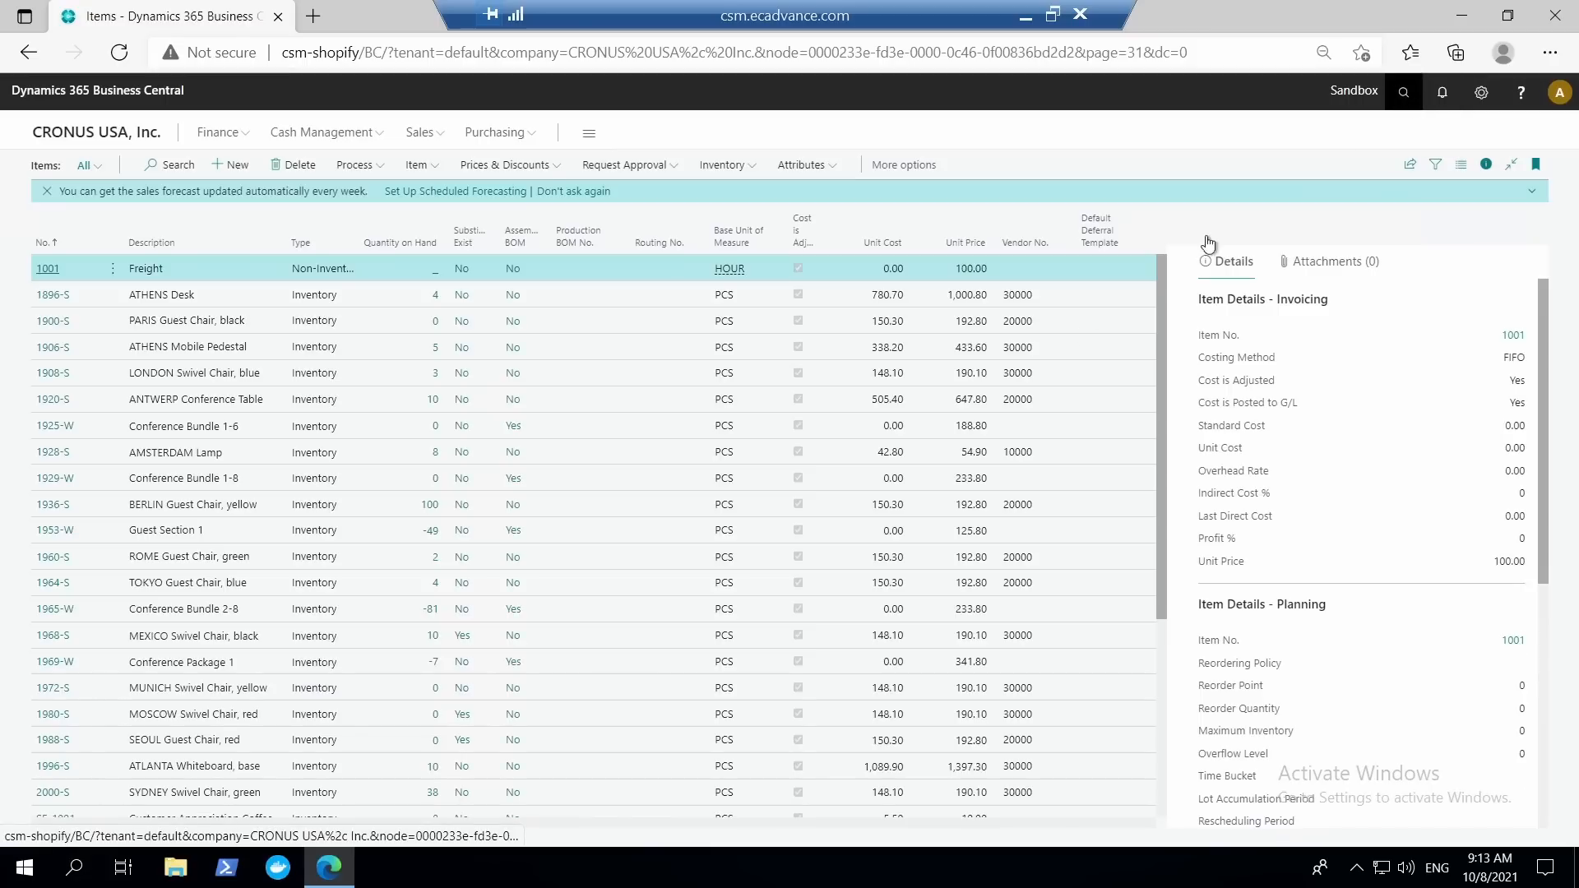
# Search for the requisition worksheet and open it with the DEFAULT batch.
pyautogui.hotkey('alt', 'q')
pyautogui.write('re')
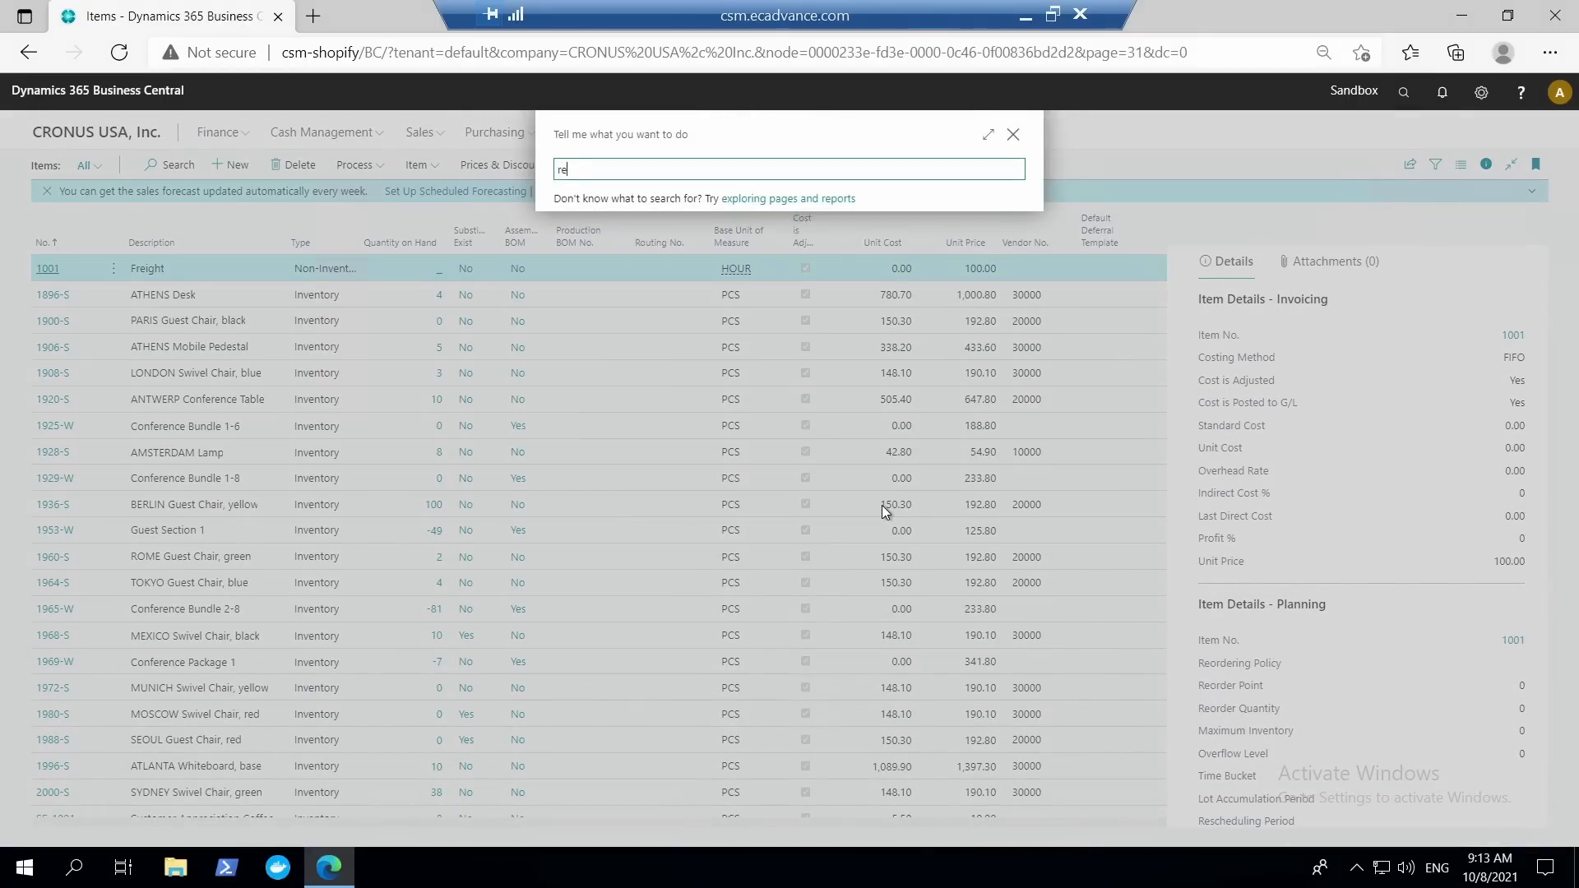
pyautogui.write('quis')
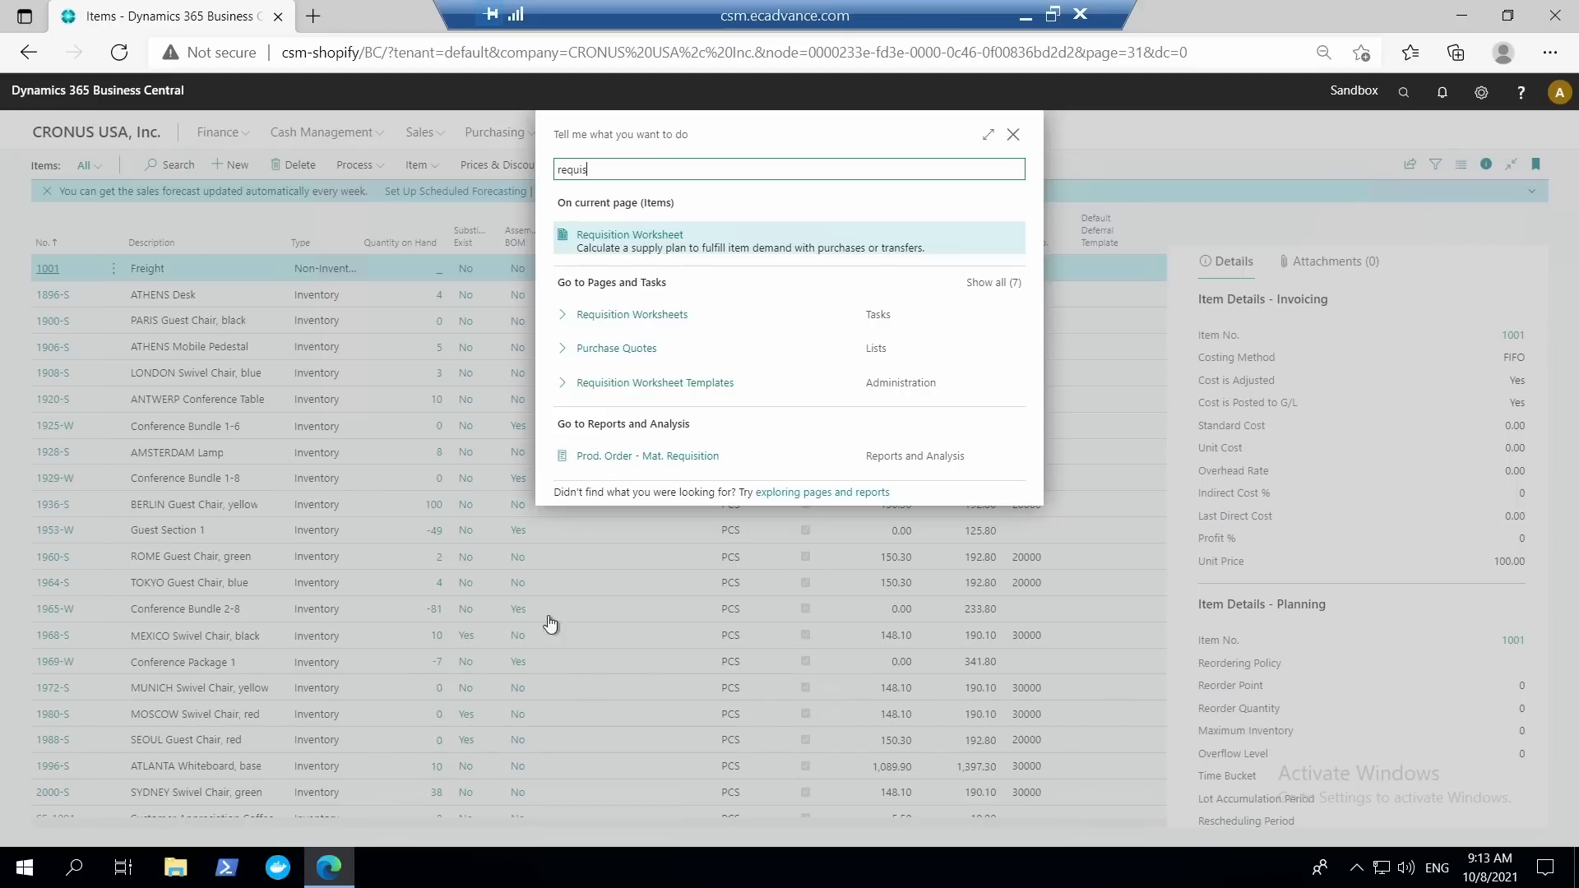
pyautogui.press('Escape')
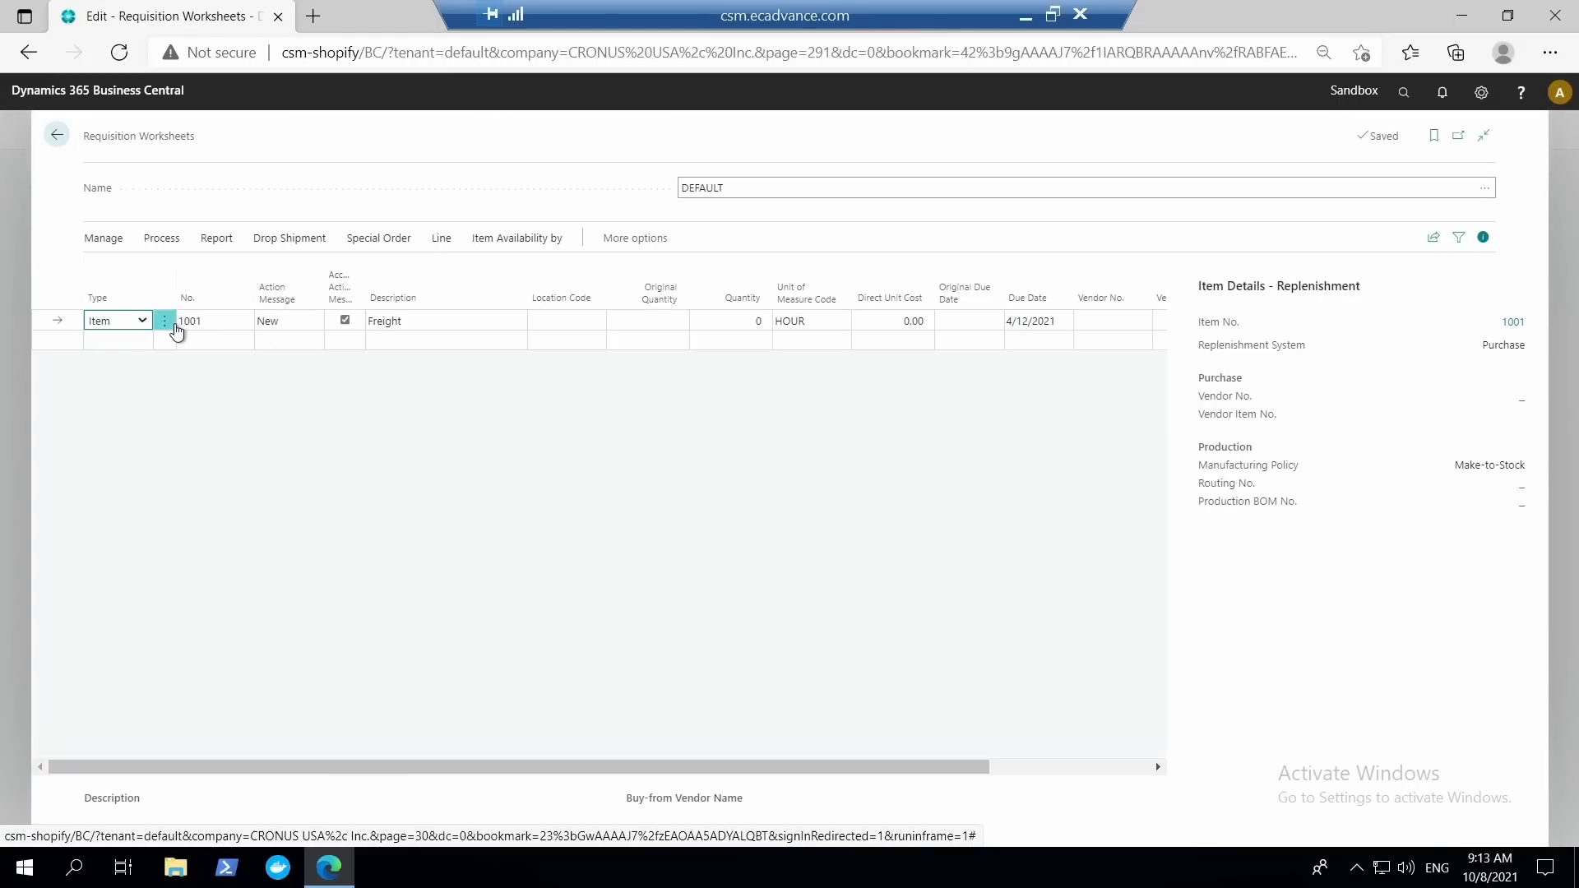
# Clear the item number on the first requisition line and enter the non-inventory item 1001 there again.
pyautogui.click(217, 321)
pyautogui.press('BackSpace')
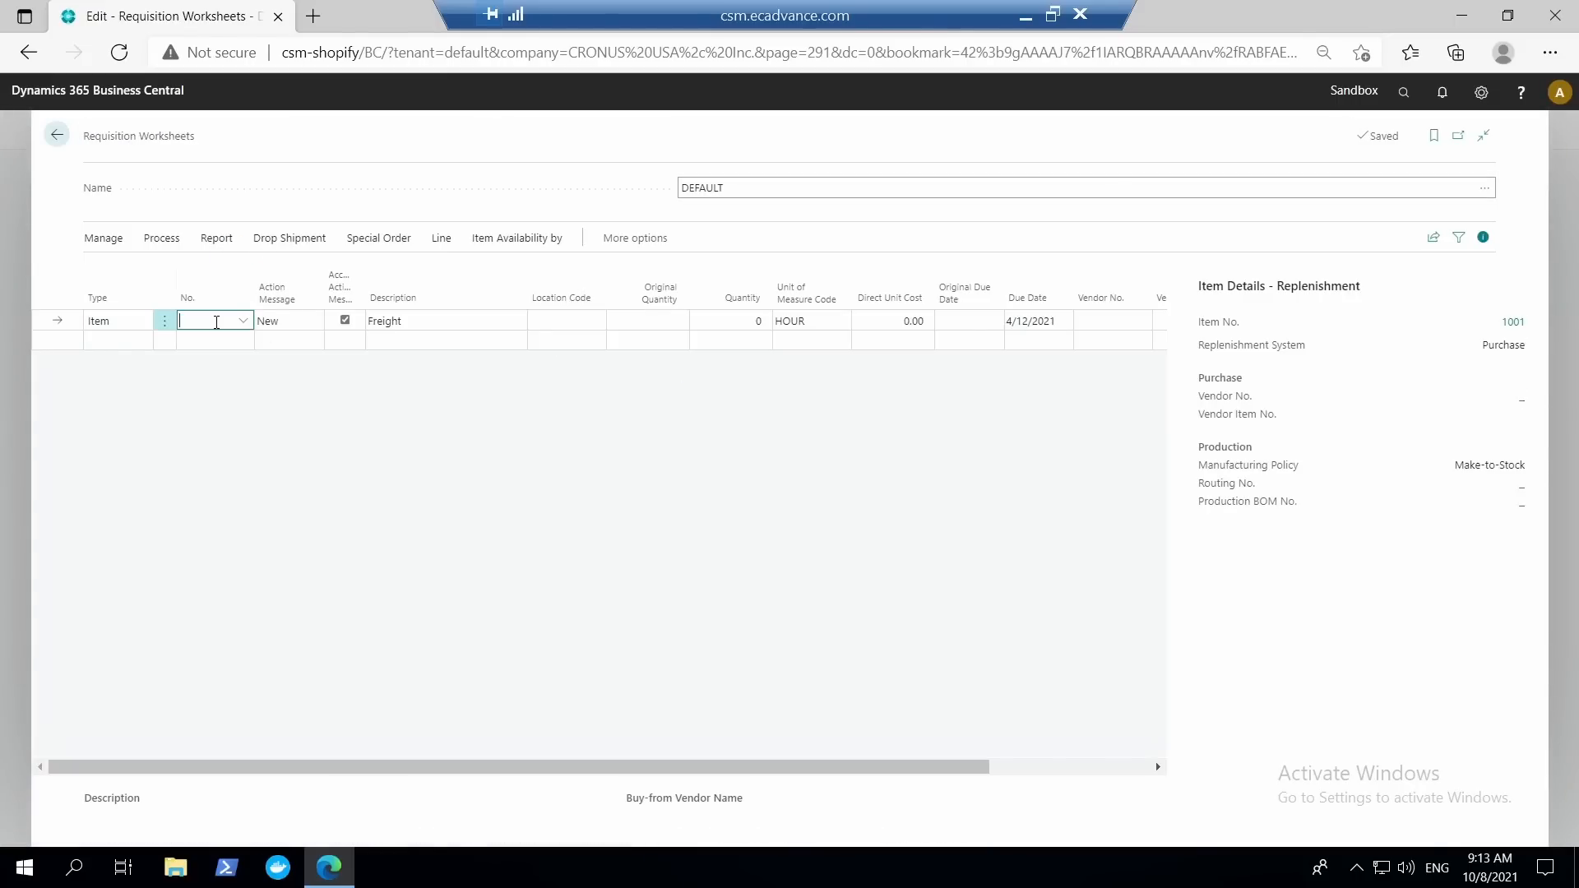
pyautogui.press('Tab')
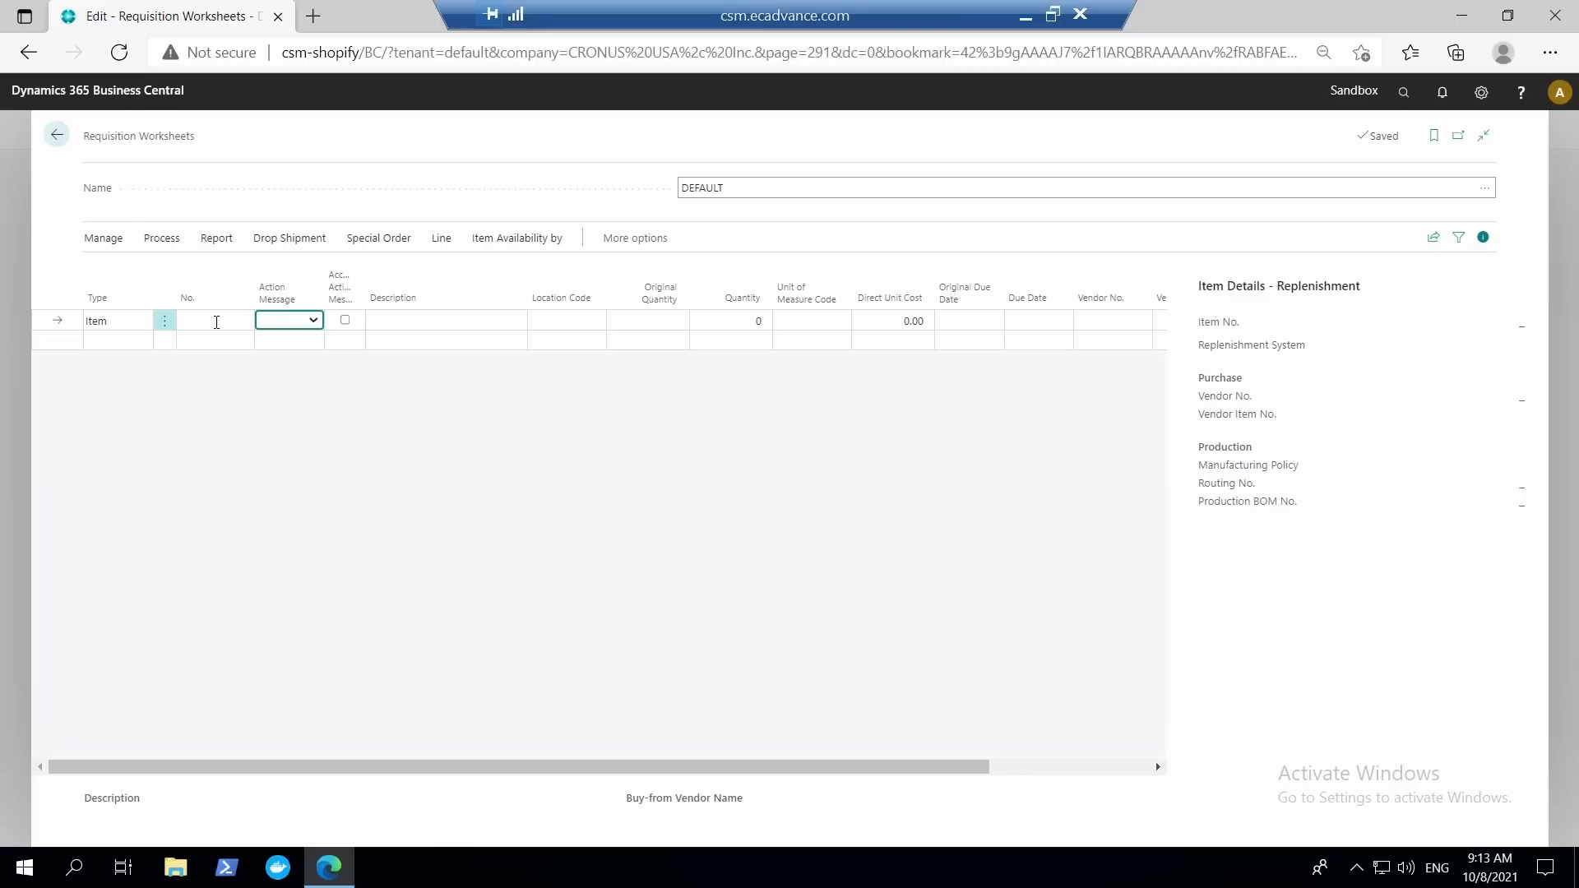
pyautogui.click(216, 320)
pyautogui.write('100')
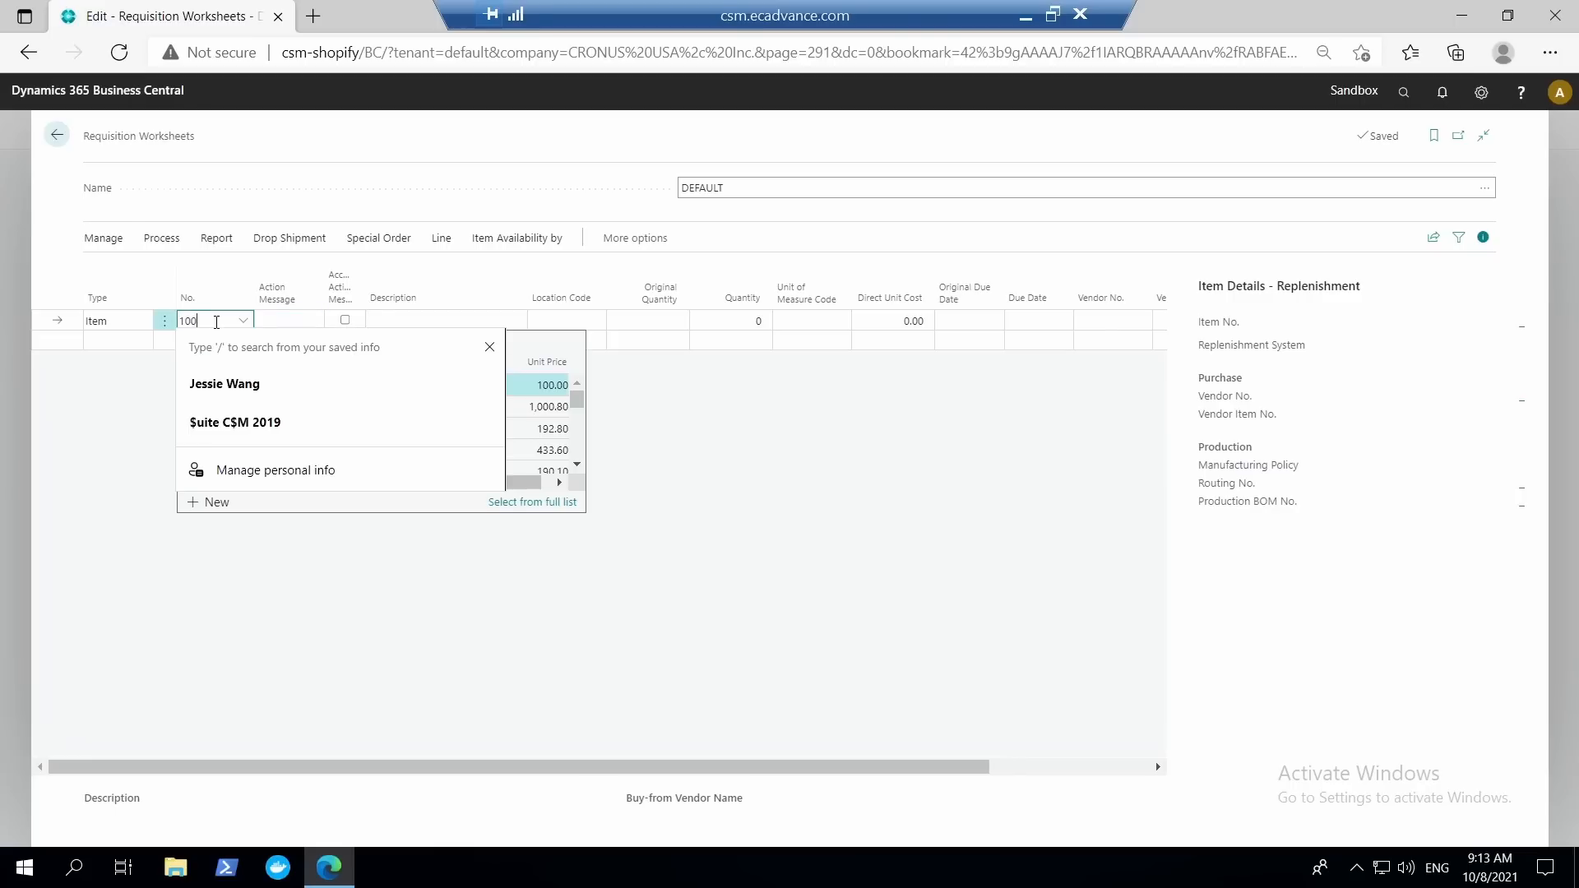
pyautogui.write('1')
pyautogui.press('Tab')
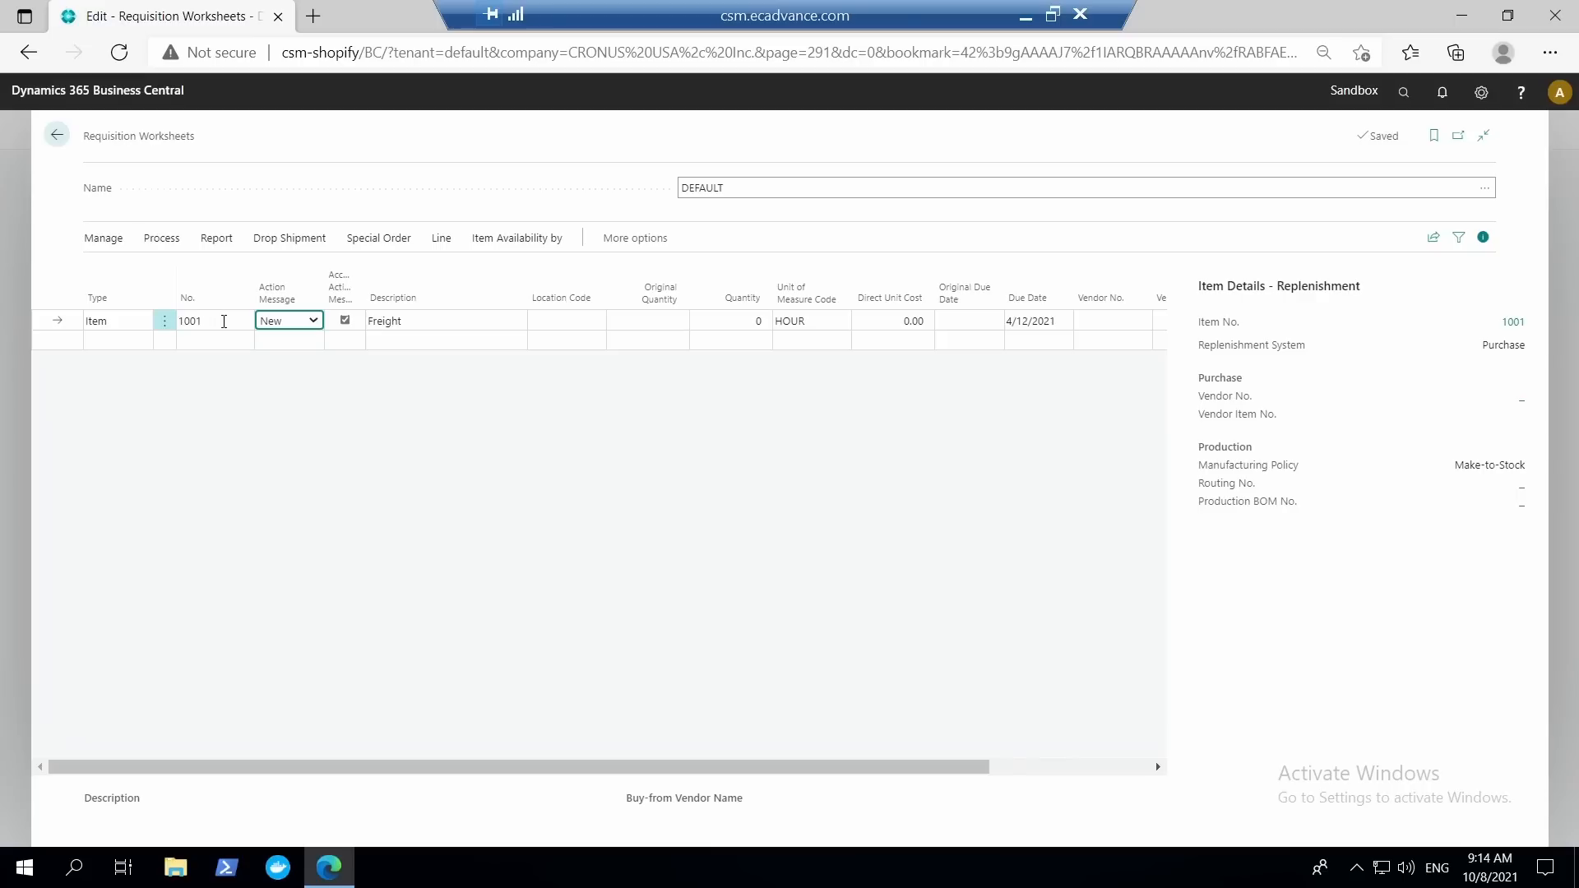
pyautogui.click(224, 321)
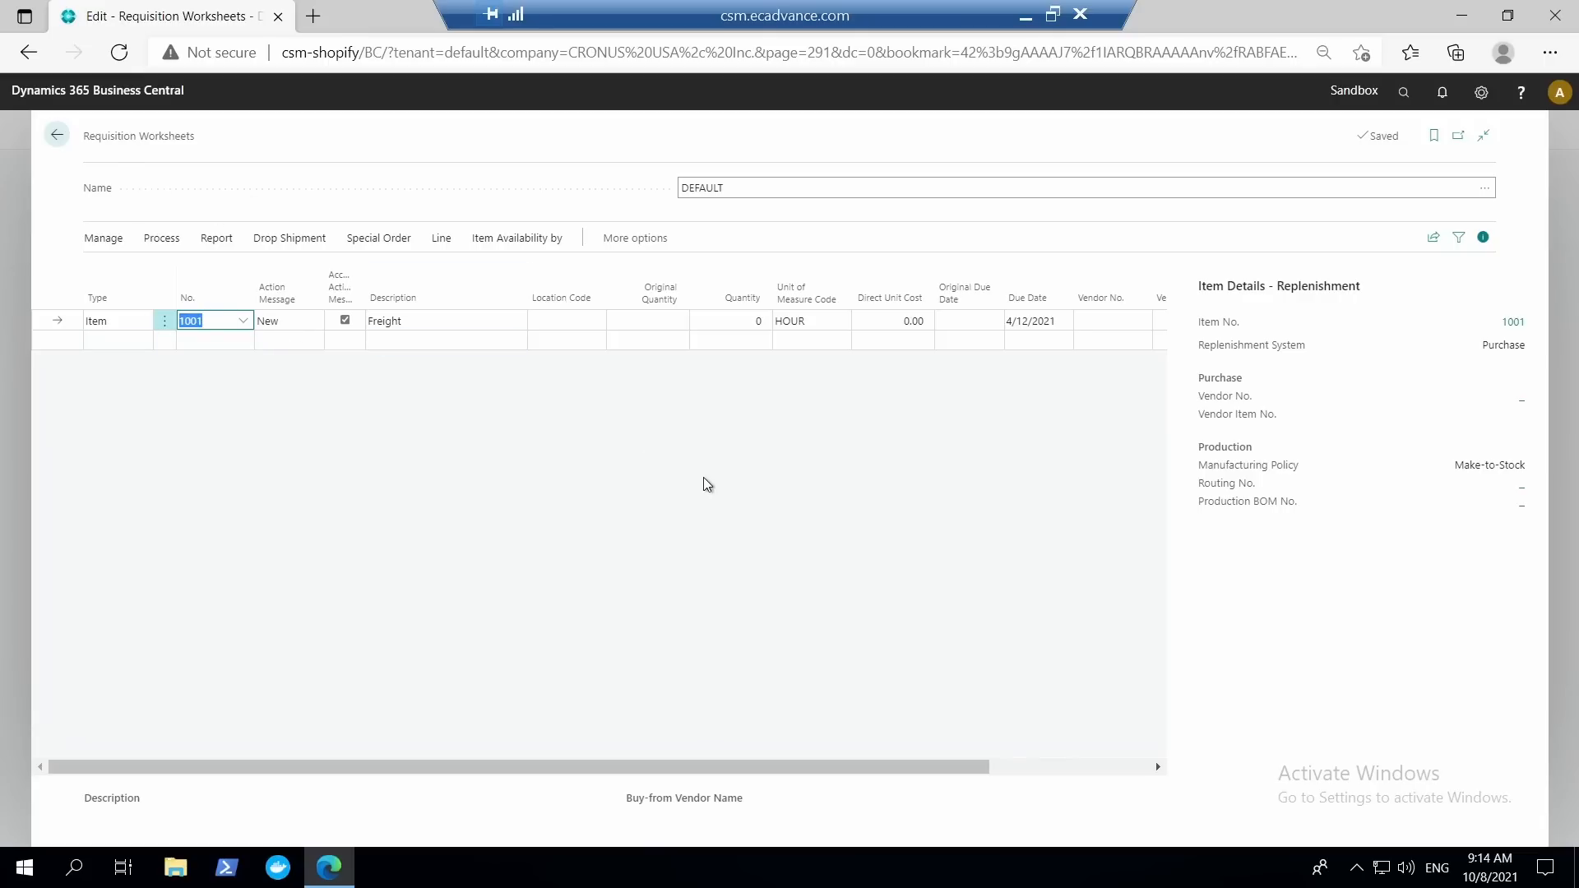
# Search for planning, open the Planning Worksheets page and enter the non-inventory item 1001 on its first line.
pyautogui.click(1403, 91)
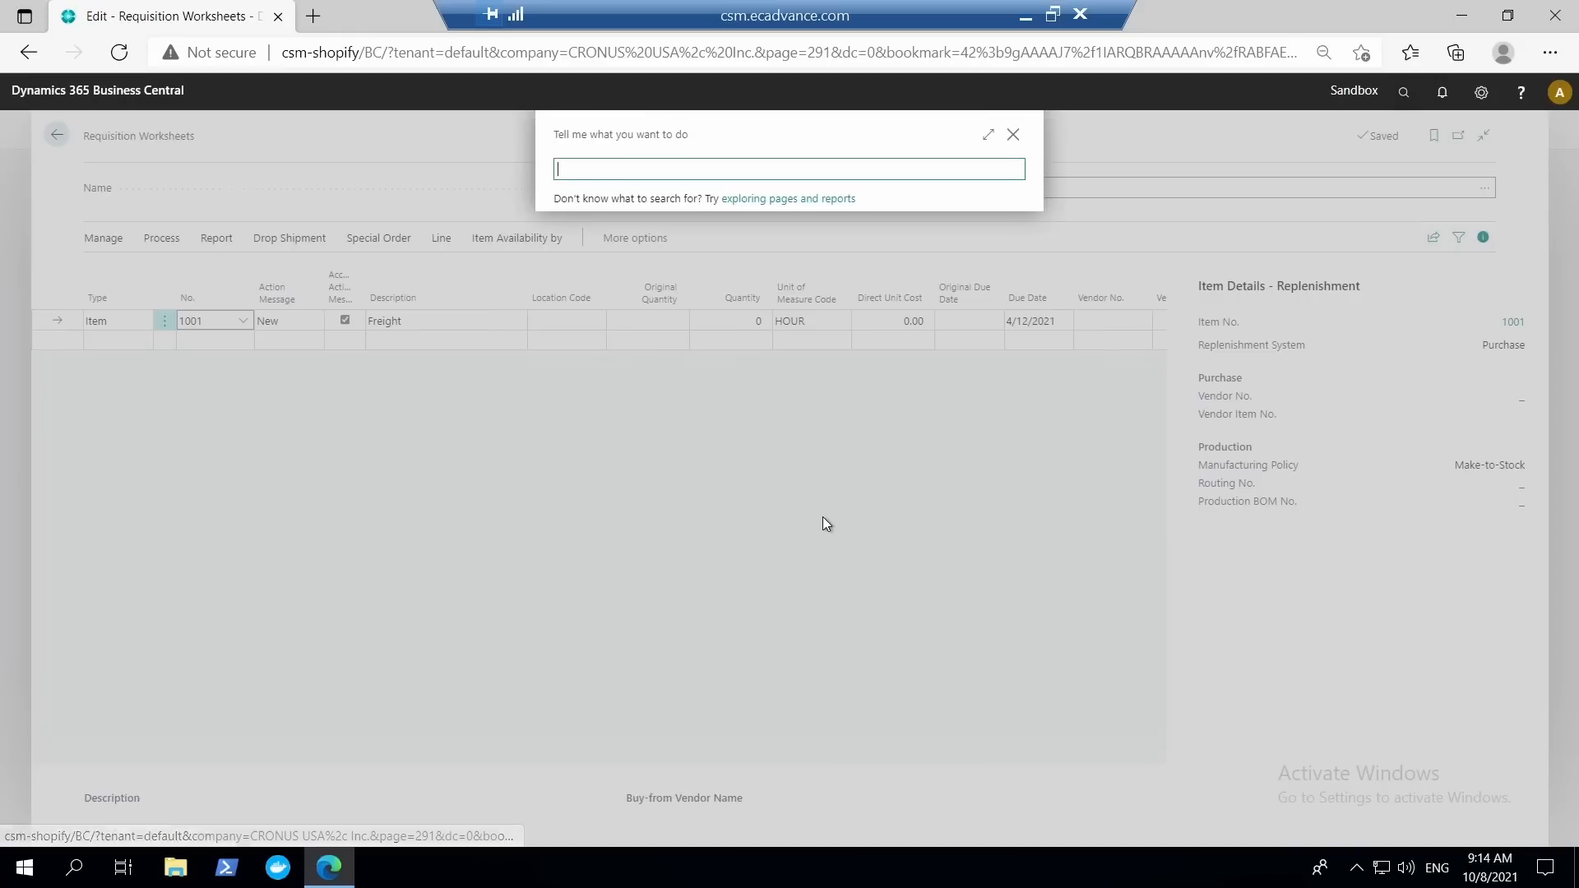
pyautogui.write('planning')
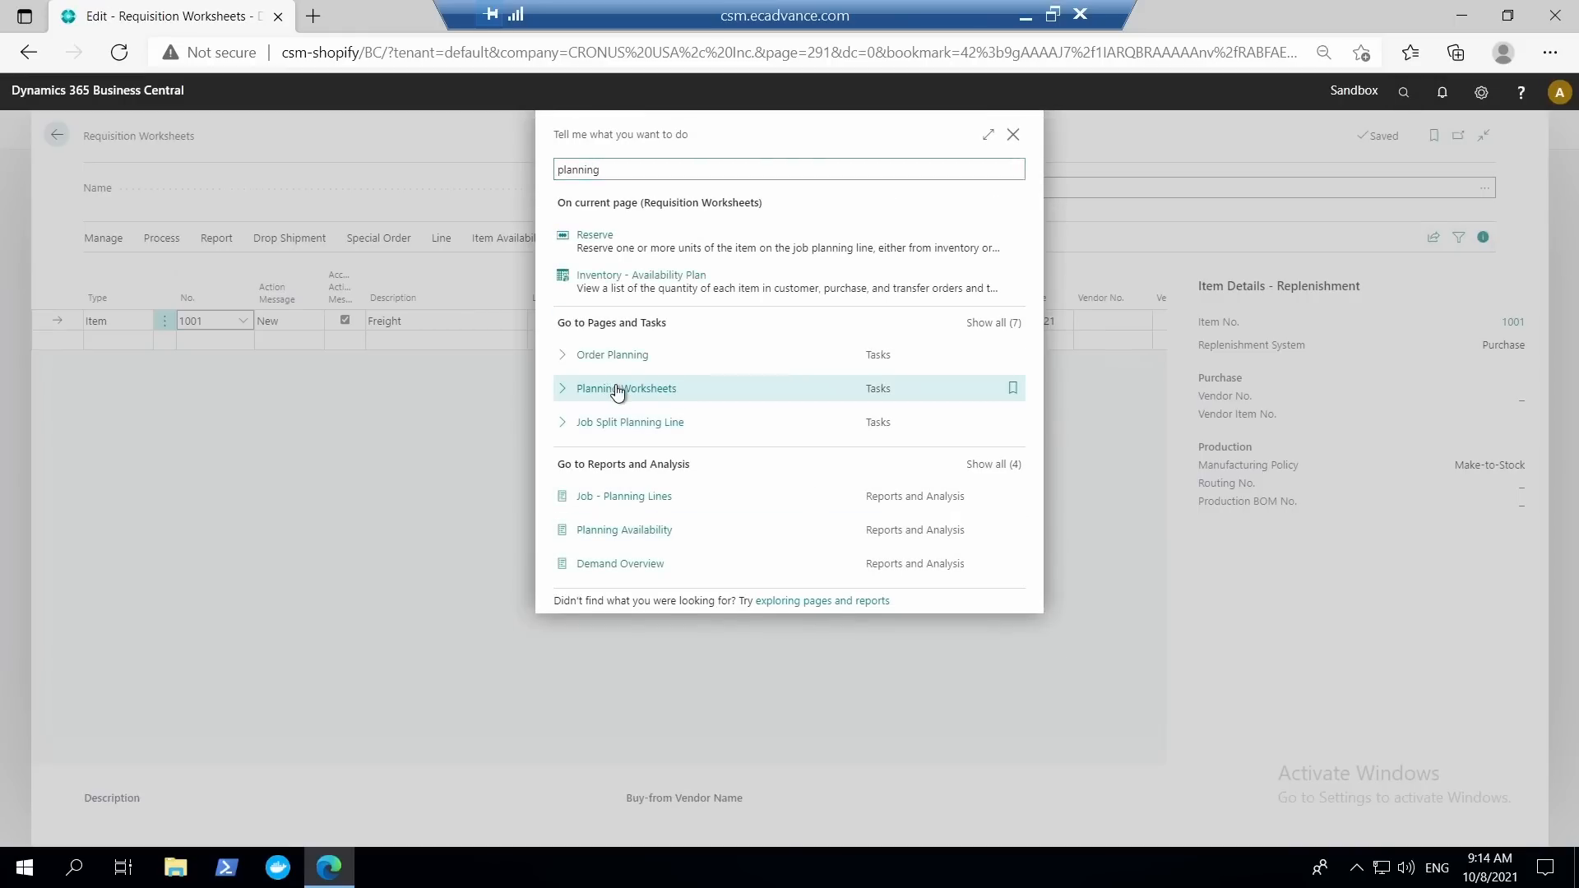
pyautogui.click(616, 388)
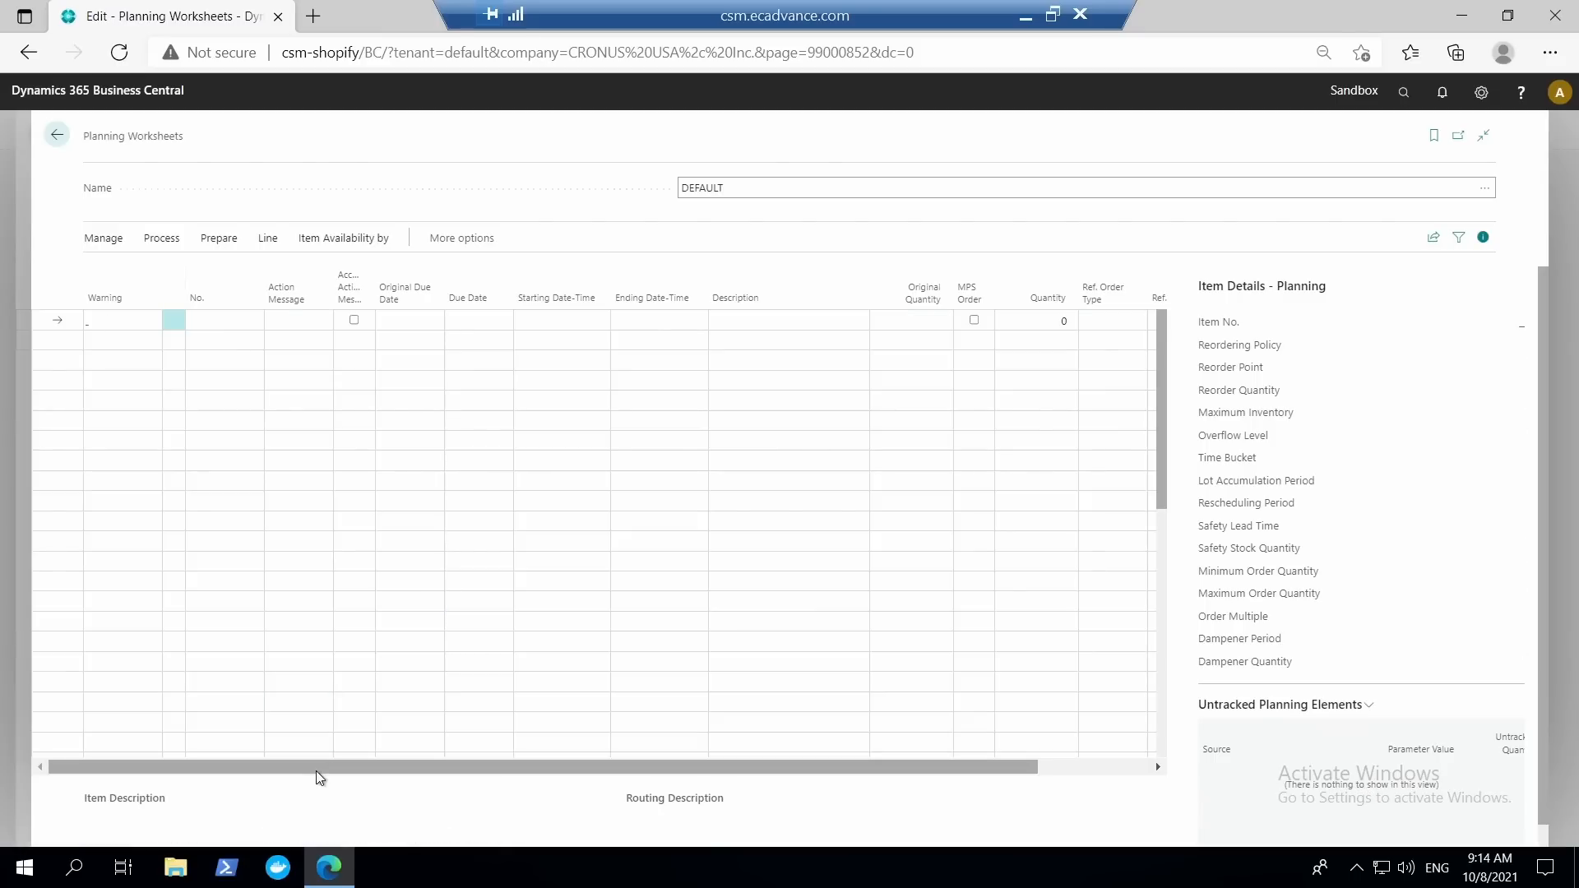
pyautogui.click(211, 316)
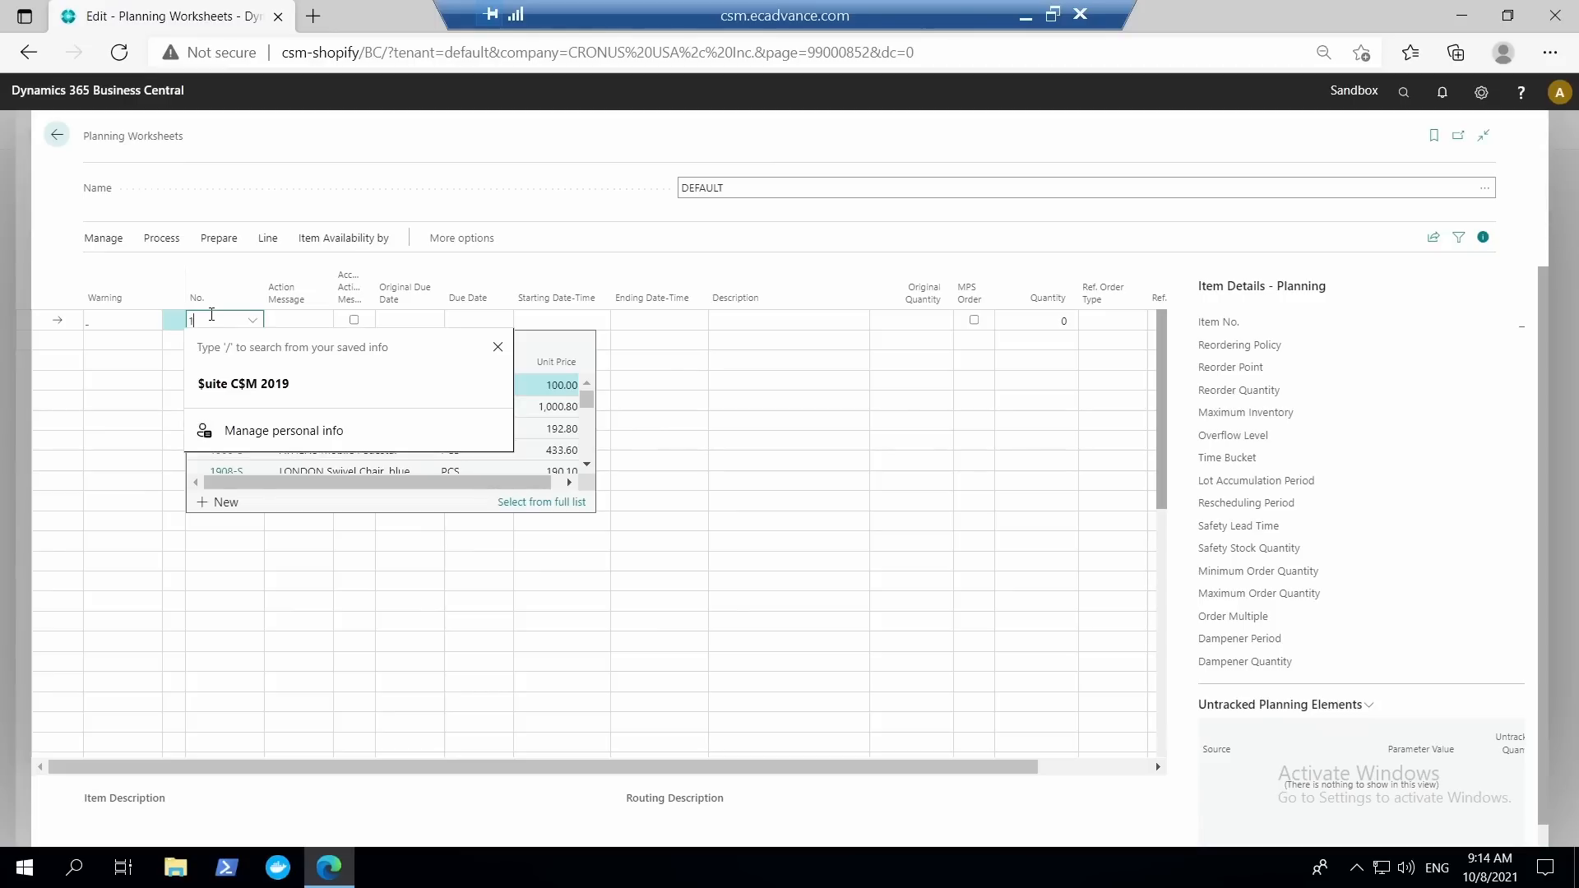
pyautogui.write('1001')
pyautogui.press('Tab')
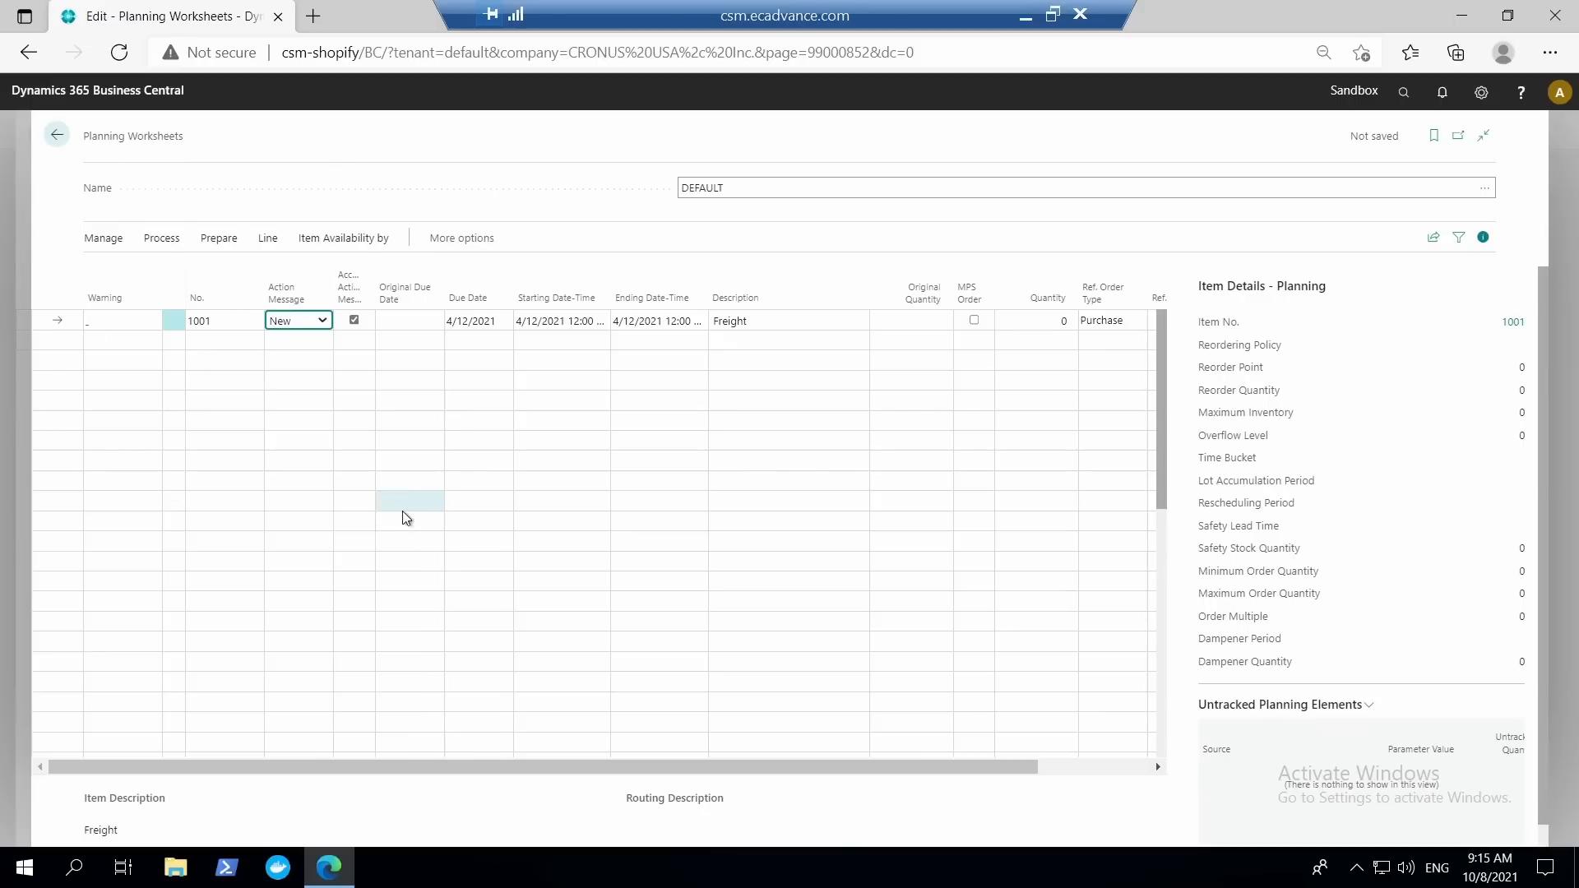
# Switch to the CRONUS Canada Business Central browser window, view the version information in Help and Support, and close that page.
pyautogui.click(1026, 16)
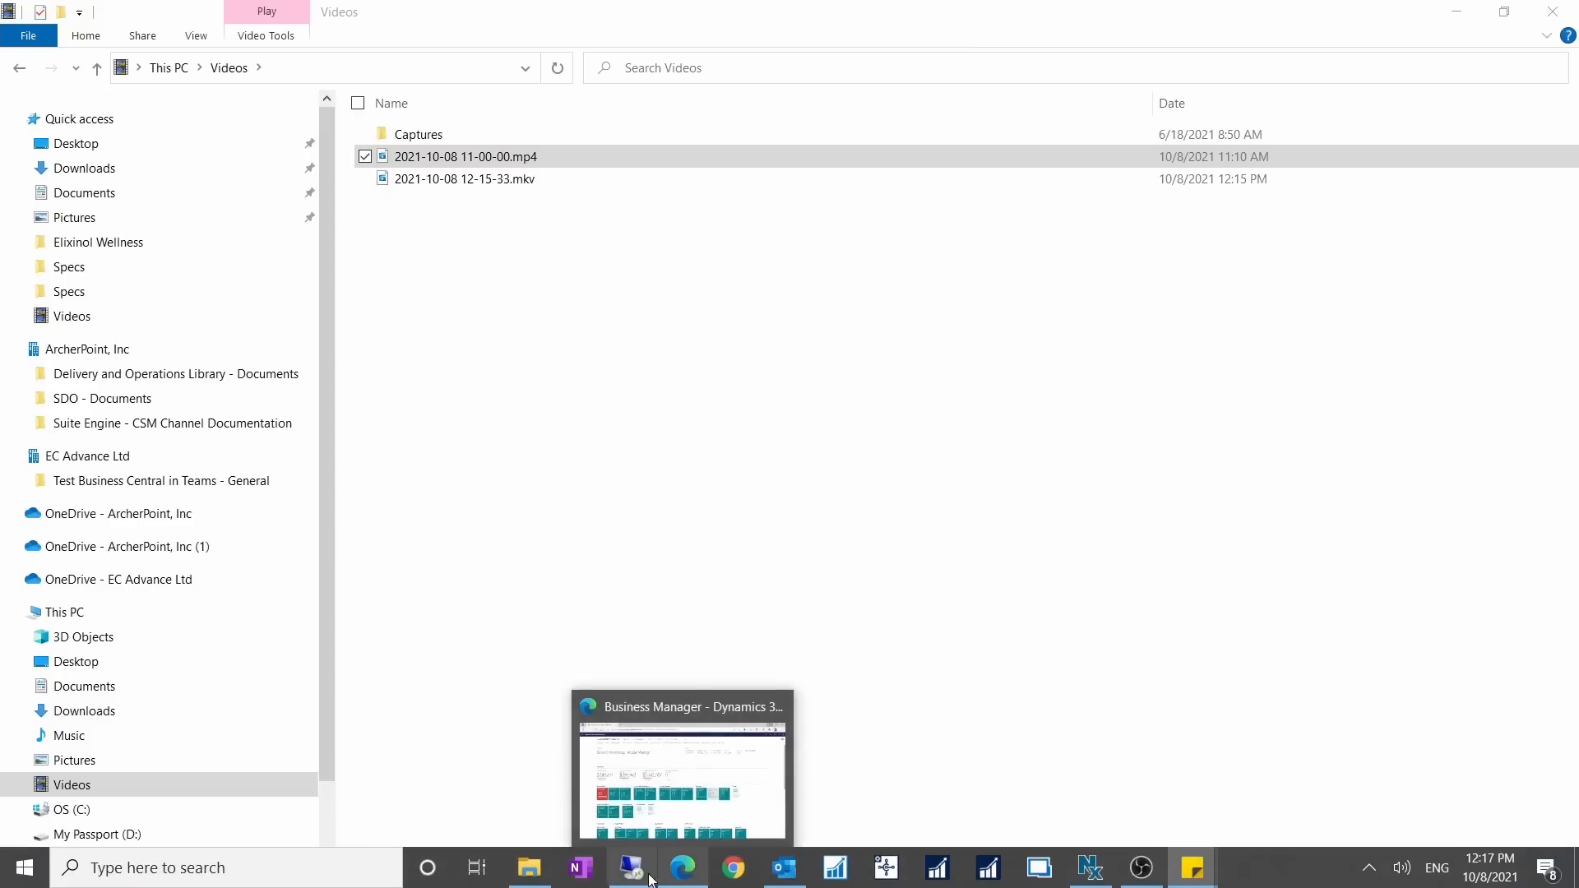
pyautogui.click(683, 868)
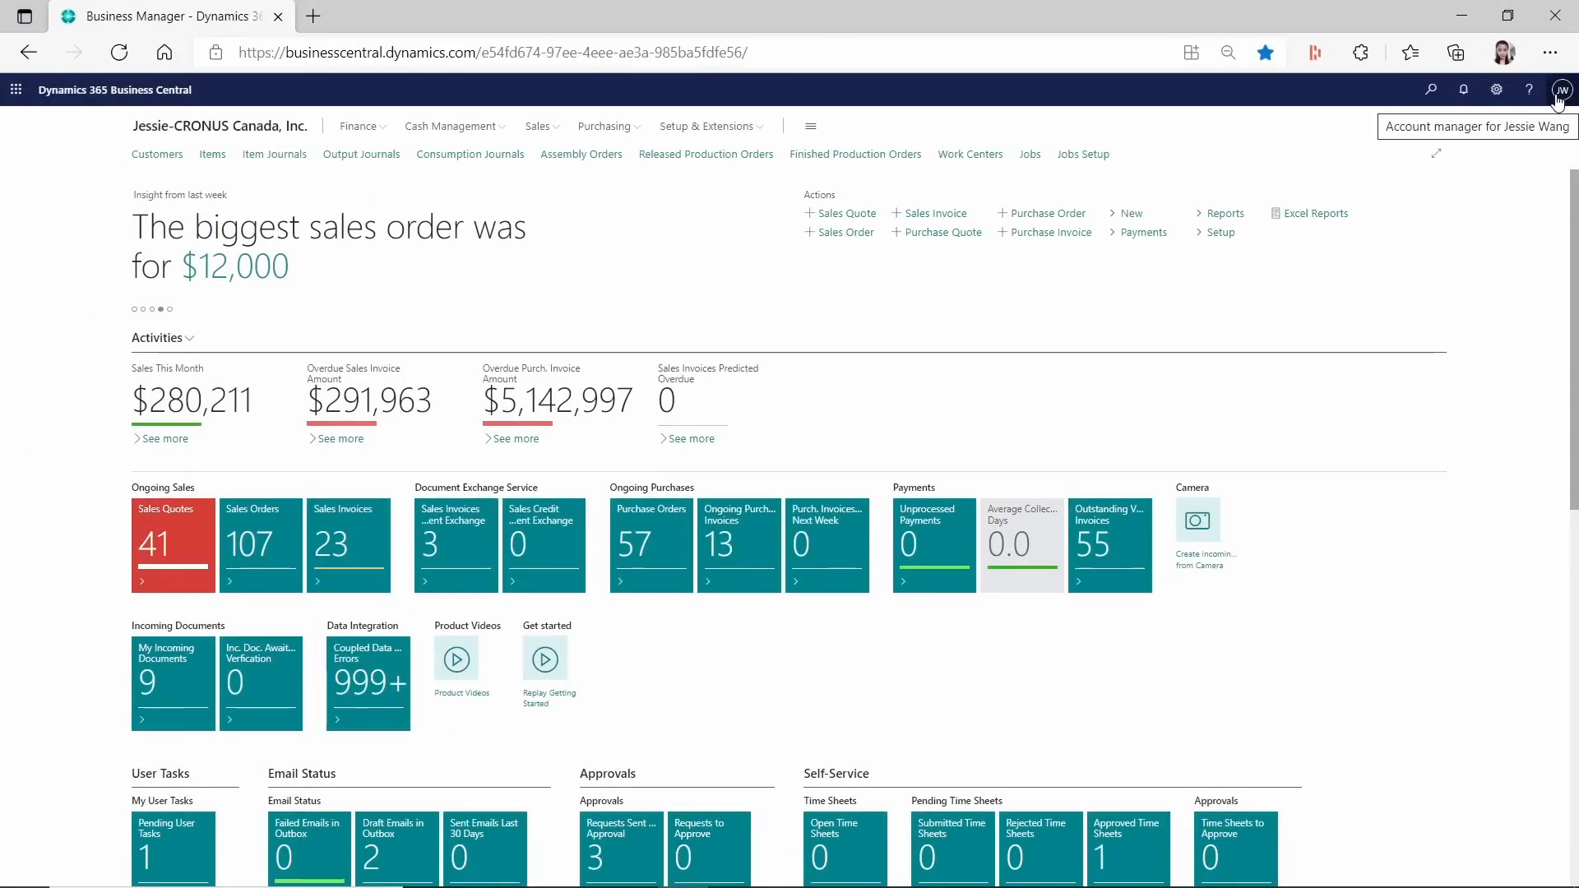
pyautogui.click(1529, 90)
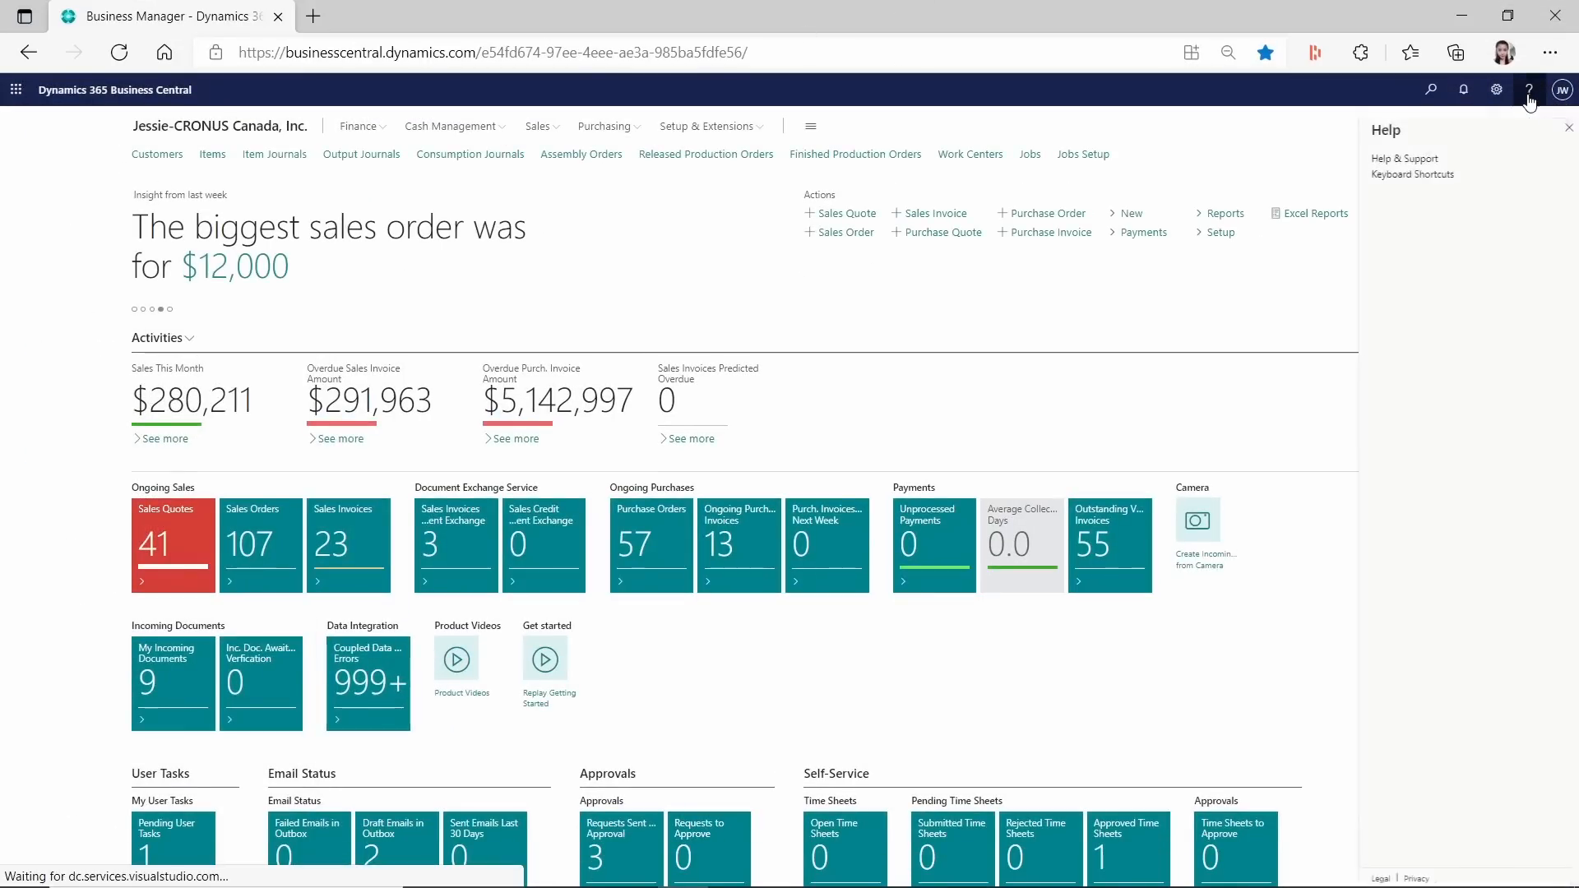
pyautogui.click(1429, 162)
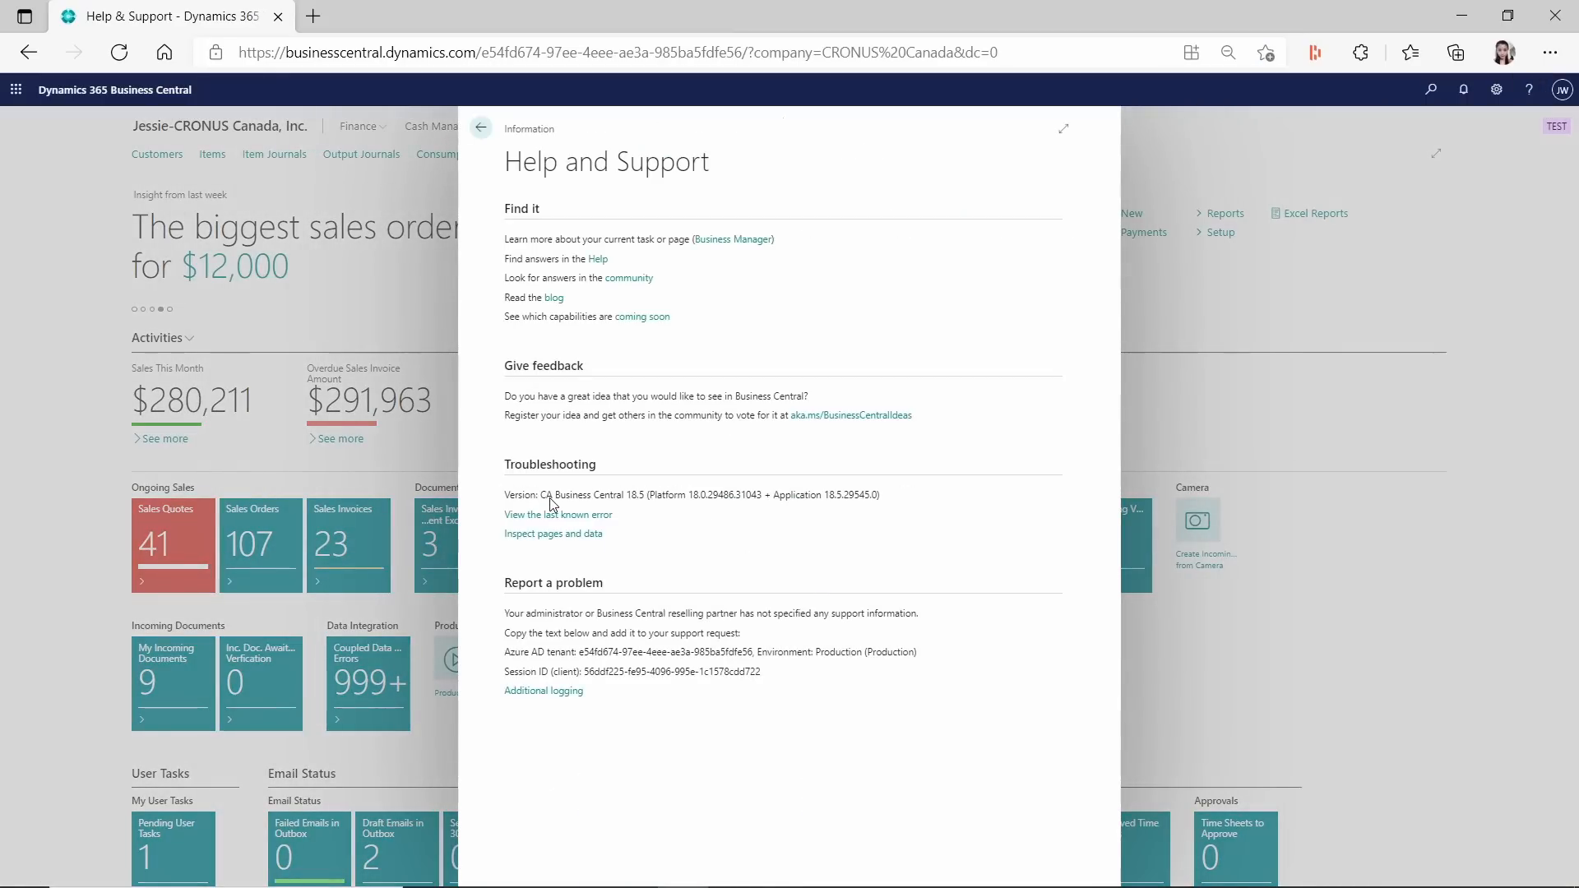
pyautogui.click(480, 128)
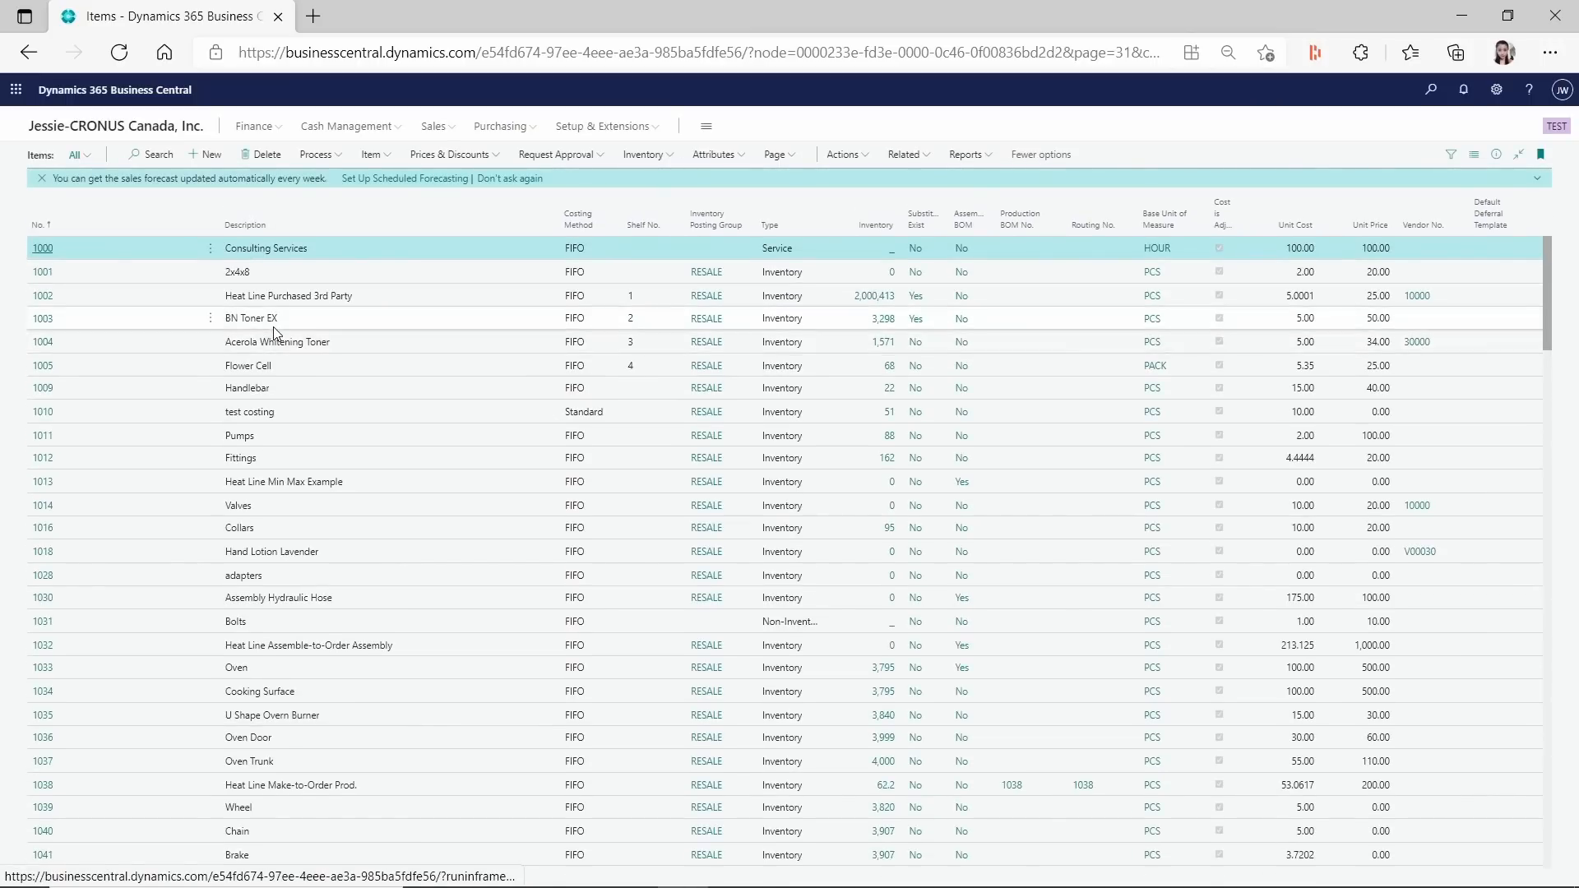
# Select the non-inventory item Bolts in the item list, search for the requisition worksheet and open it with the REQ template.
pyautogui.click(295, 623)
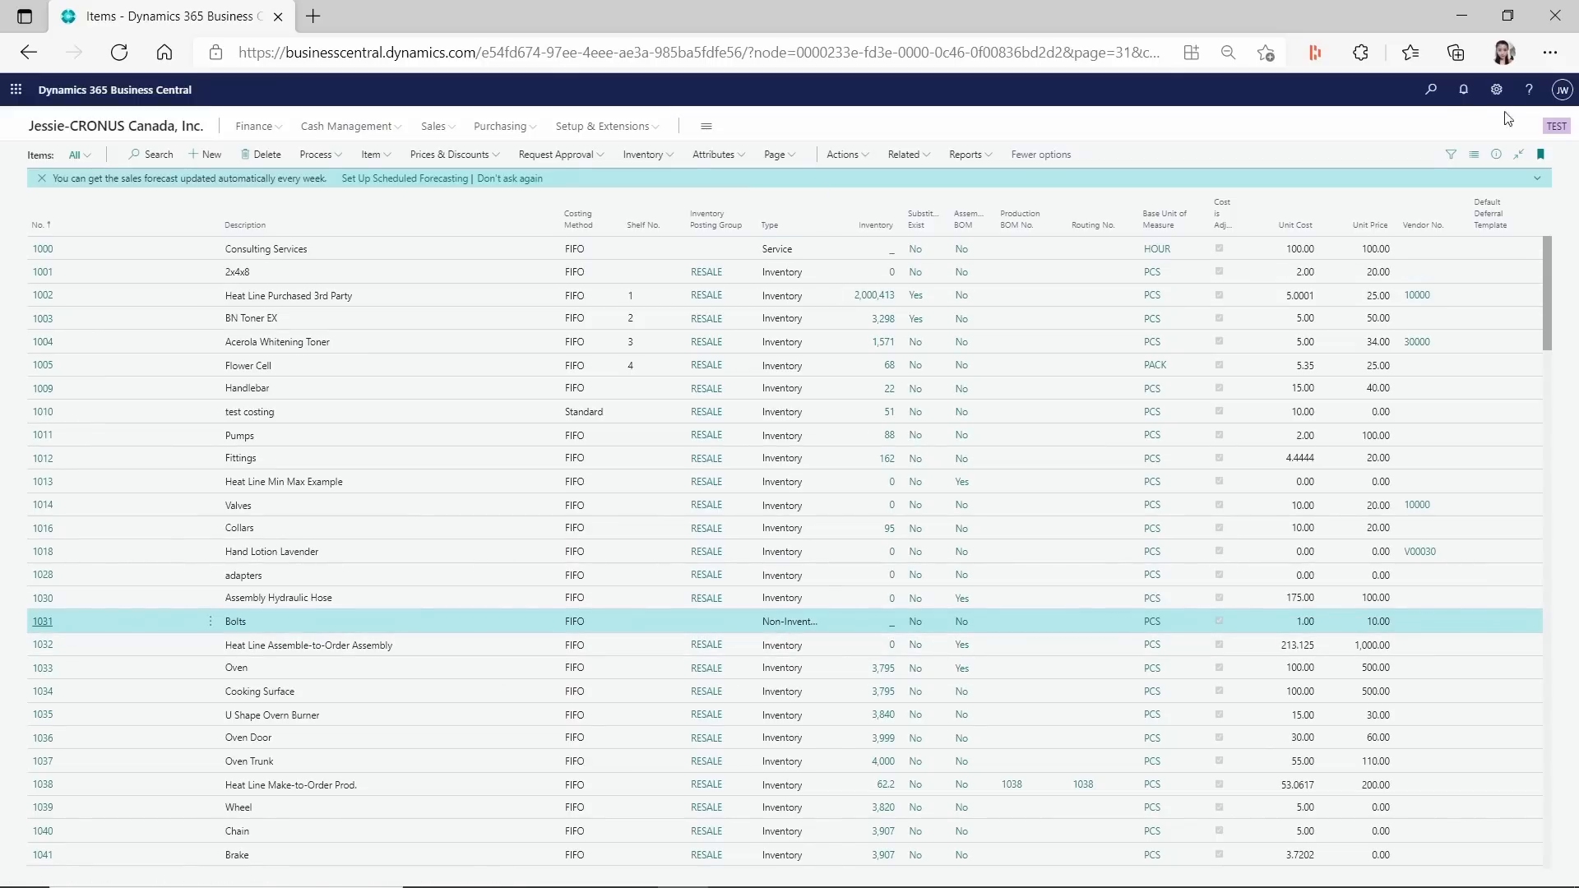
pyautogui.click(1430, 92)
pyautogui.hotkey('alt', 'q')
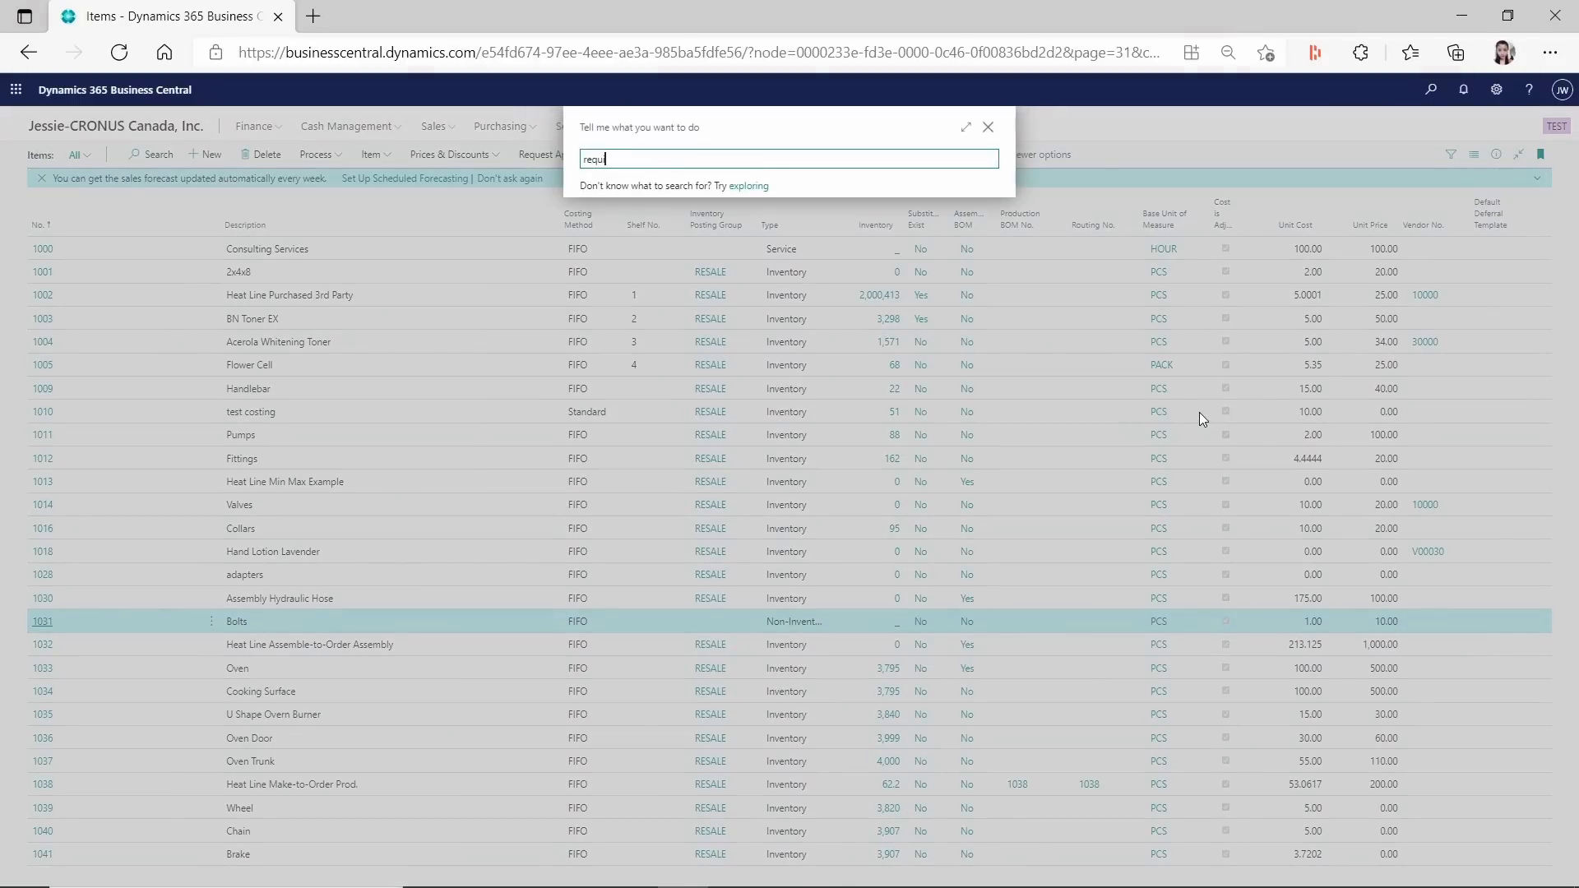
pyautogui.write('requisi')
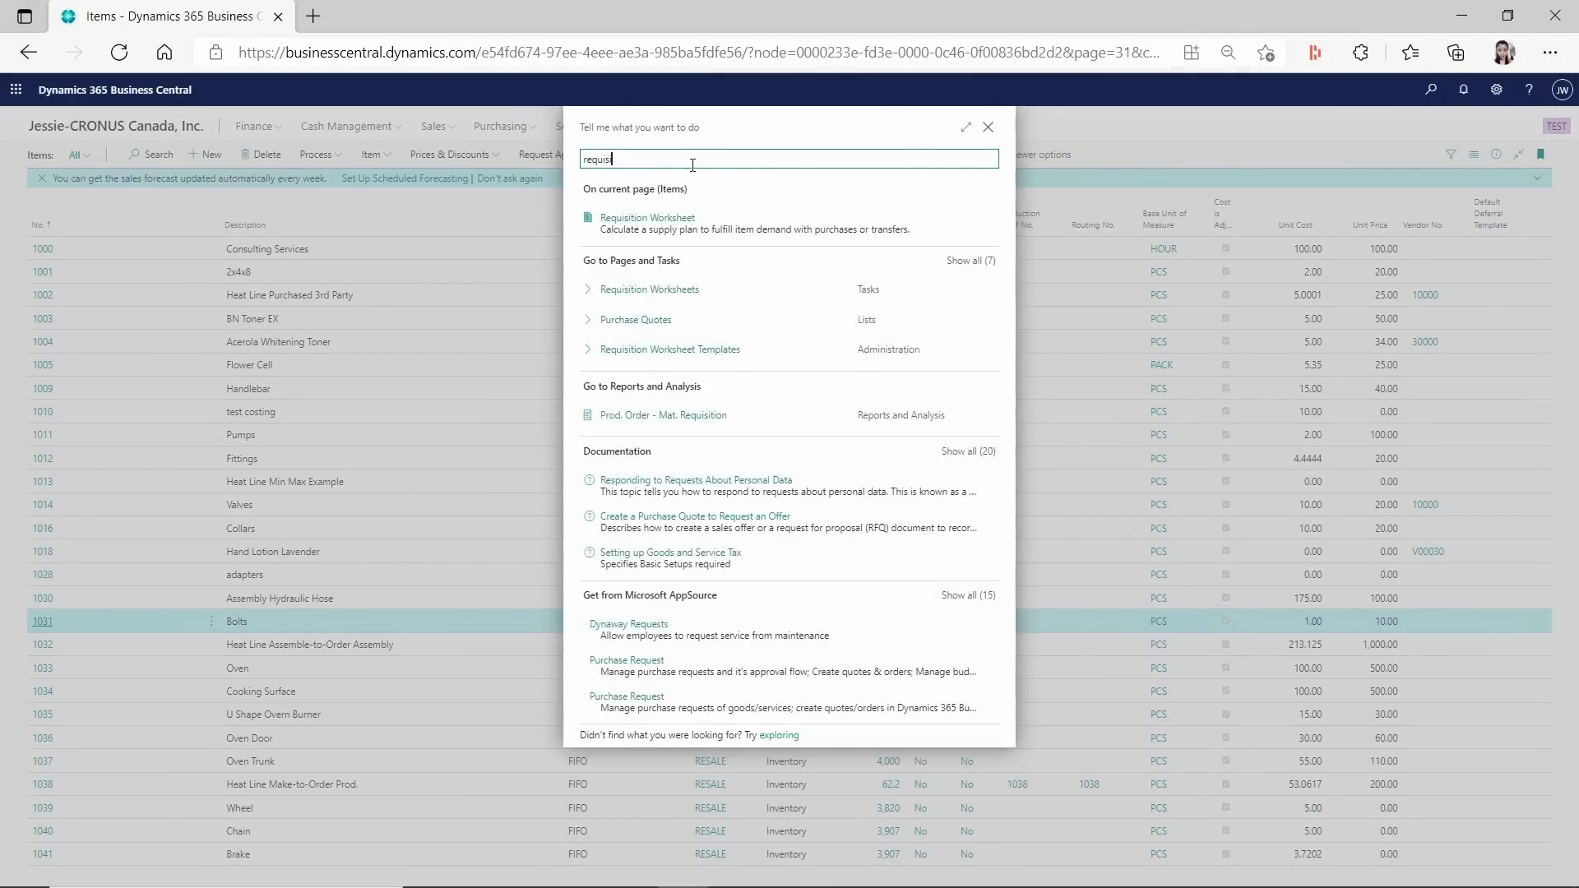
pyautogui.click(683, 217)
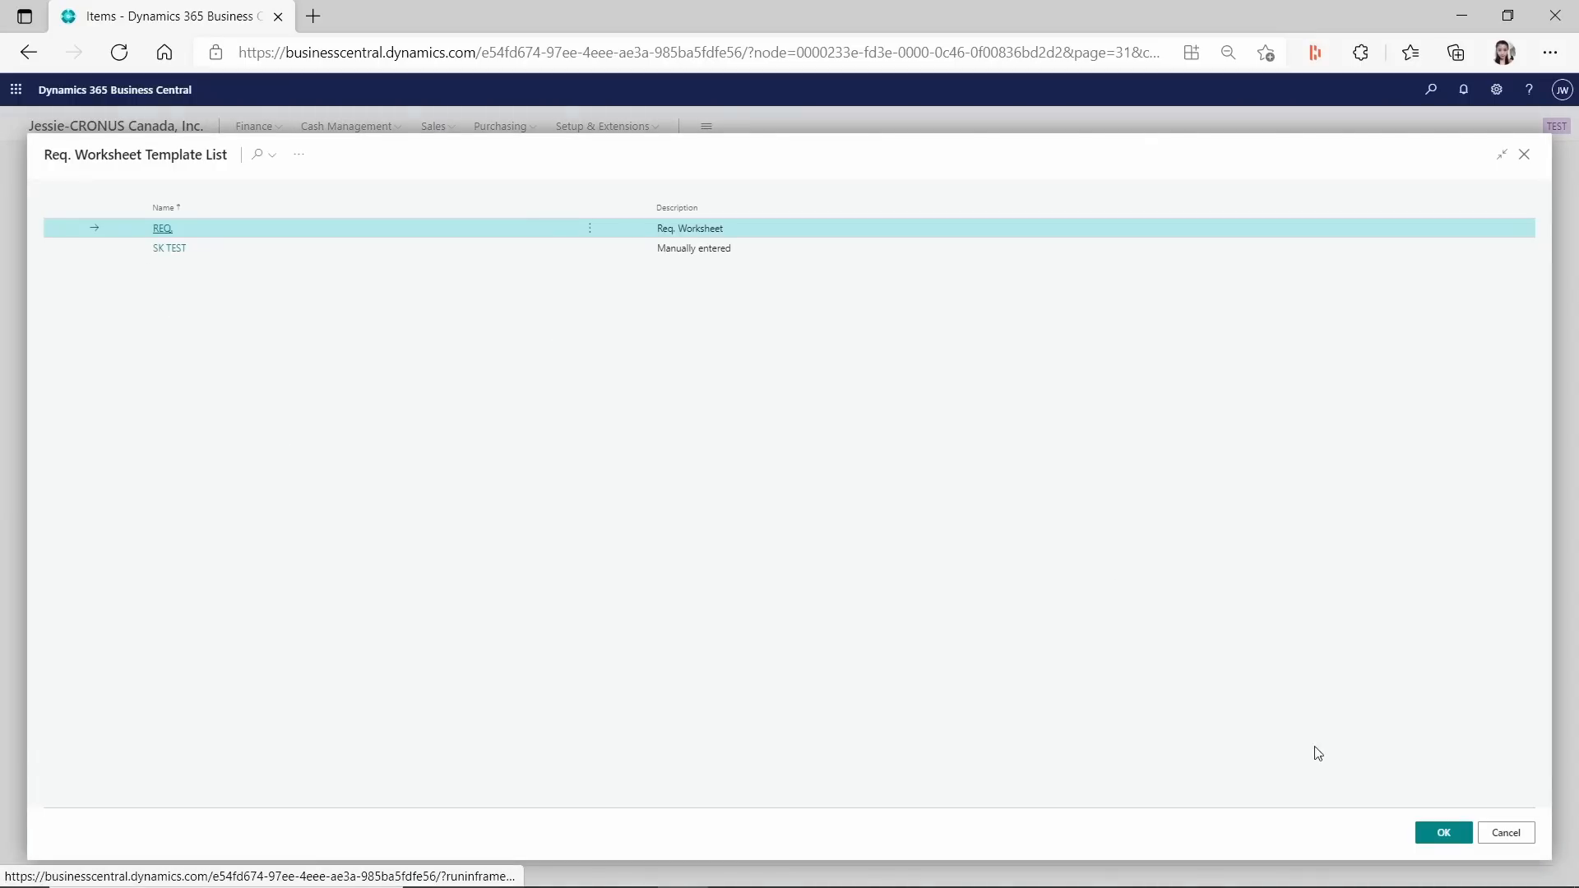
pyautogui.click(1449, 832)
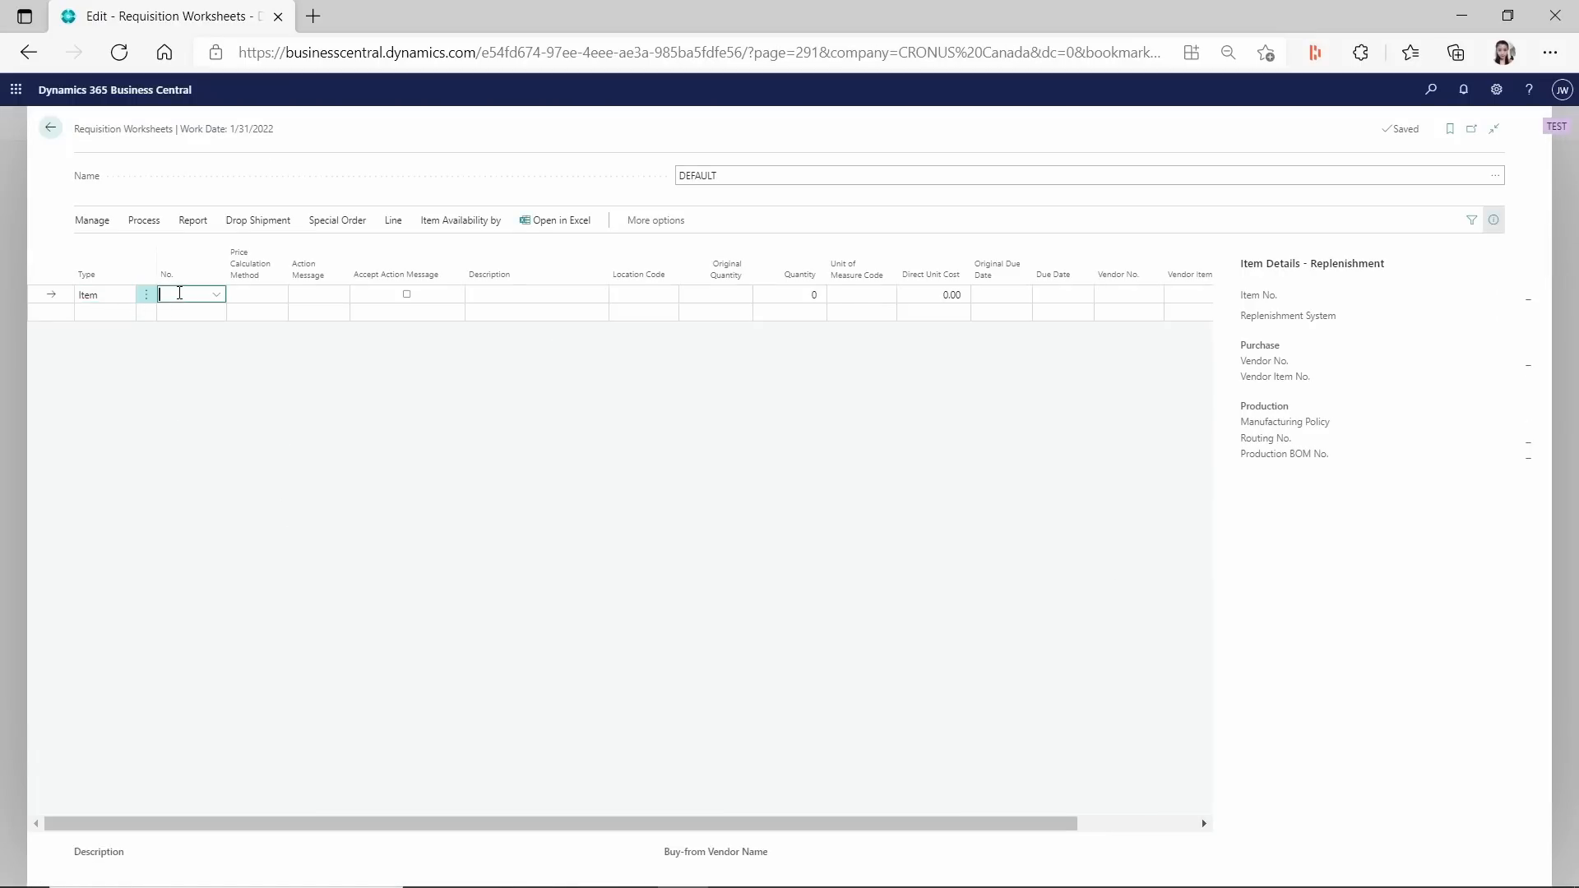
# Try to enter the non-inventory item 1031 on the first requisition line, then leave the worksheet and discard the unsaved changes.
pyautogui.write('1031')
pyautogui.press('Tab')
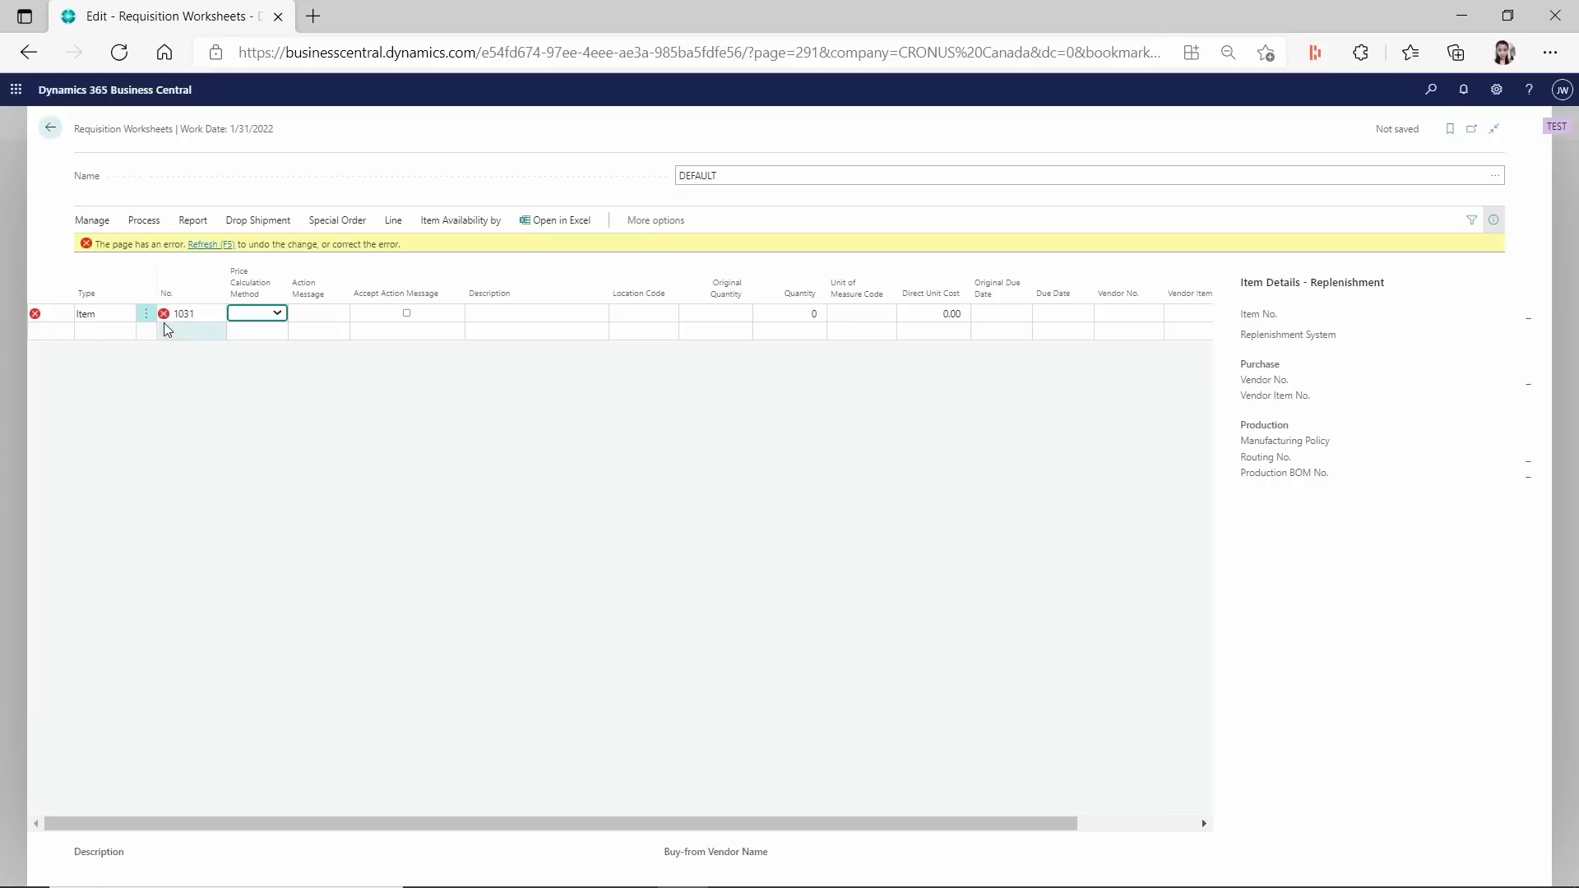
pyautogui.click(160, 313)
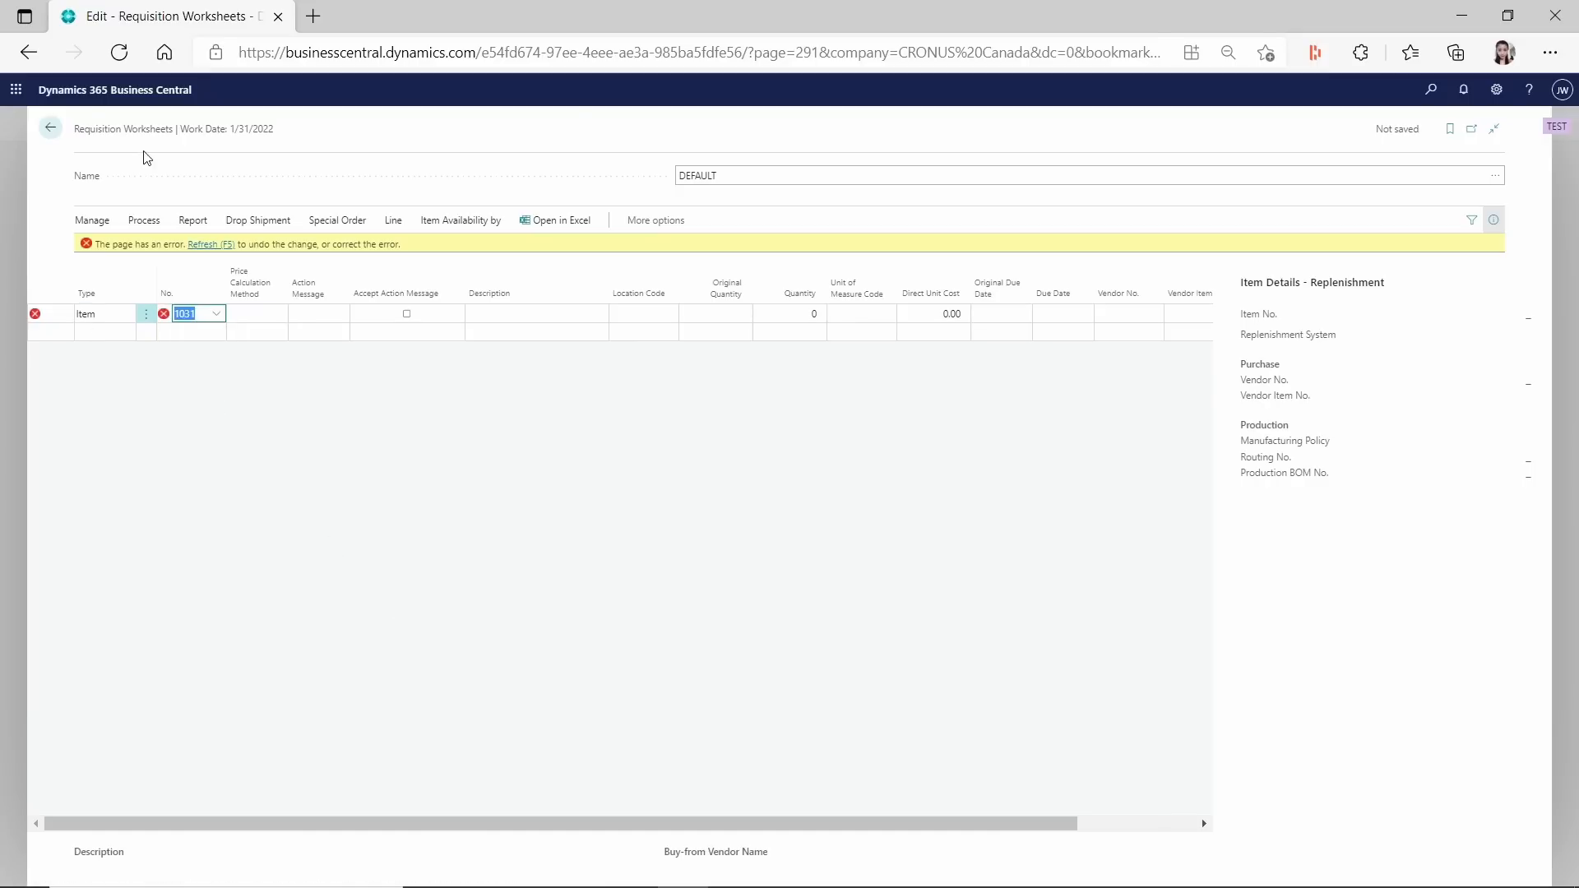
pyautogui.click(51, 127)
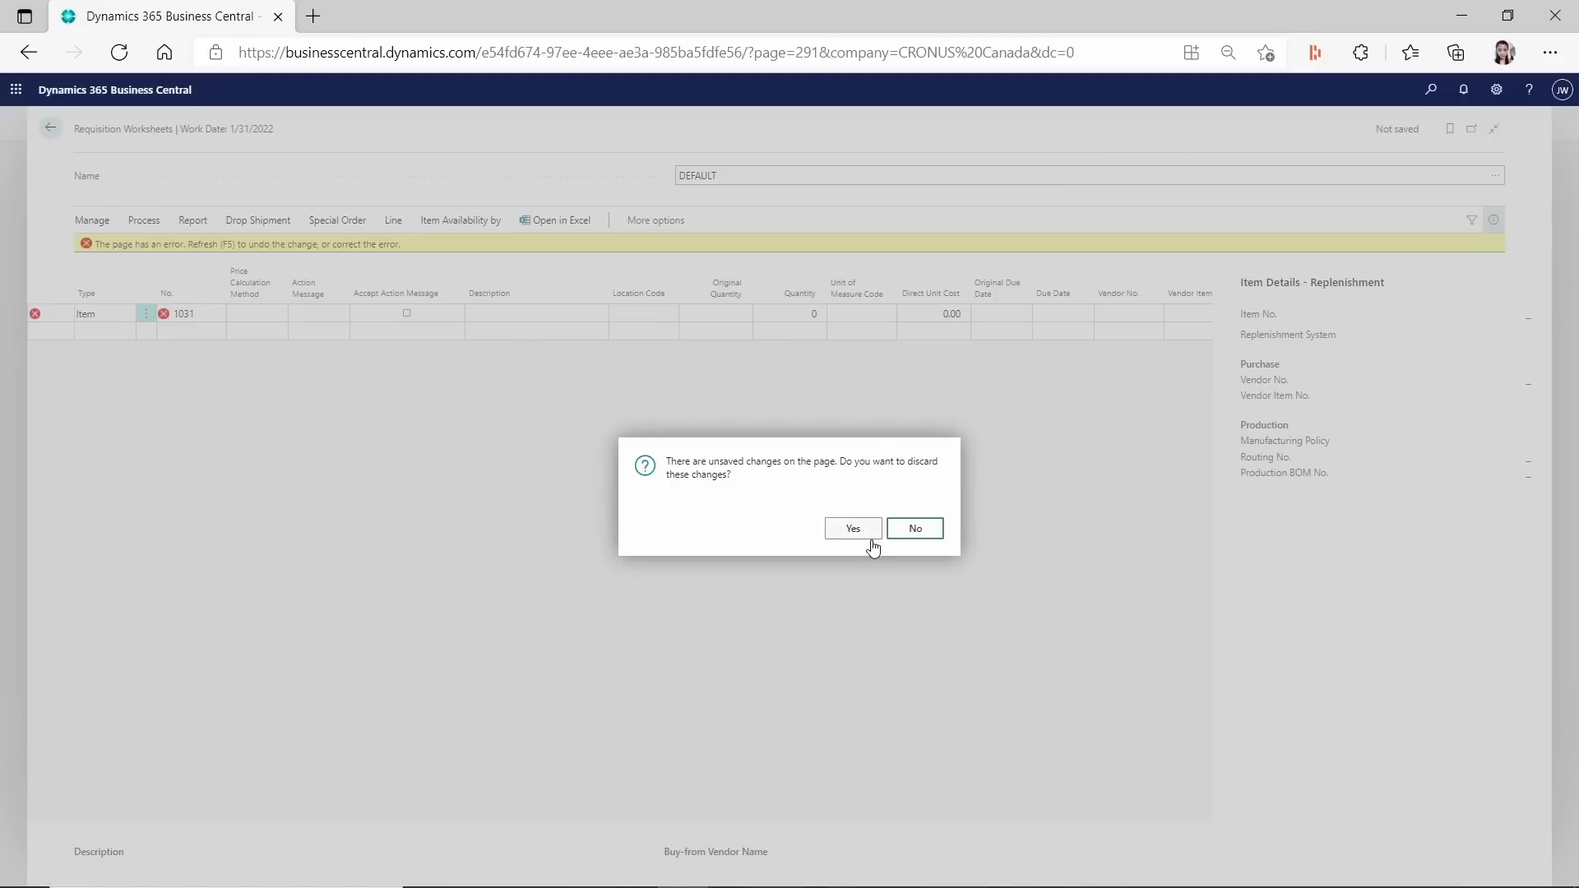
pyautogui.click(865, 533)
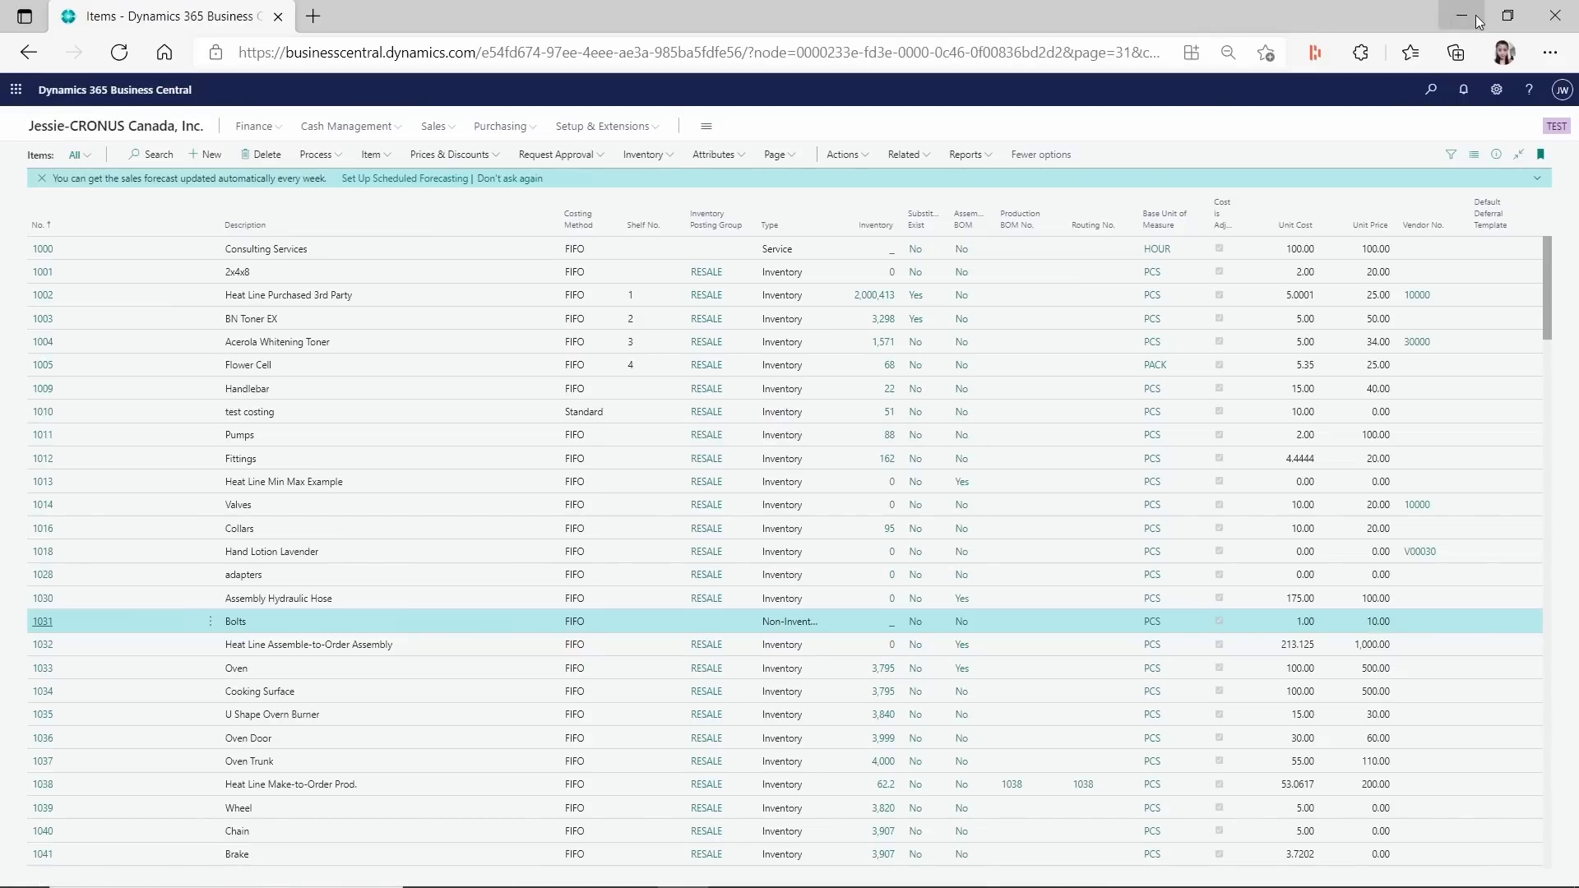
# Switch back to the CRONUS USA remote session and close the planning and requisition worksheets to return to the item list.
pyautogui.click(1478, 20)
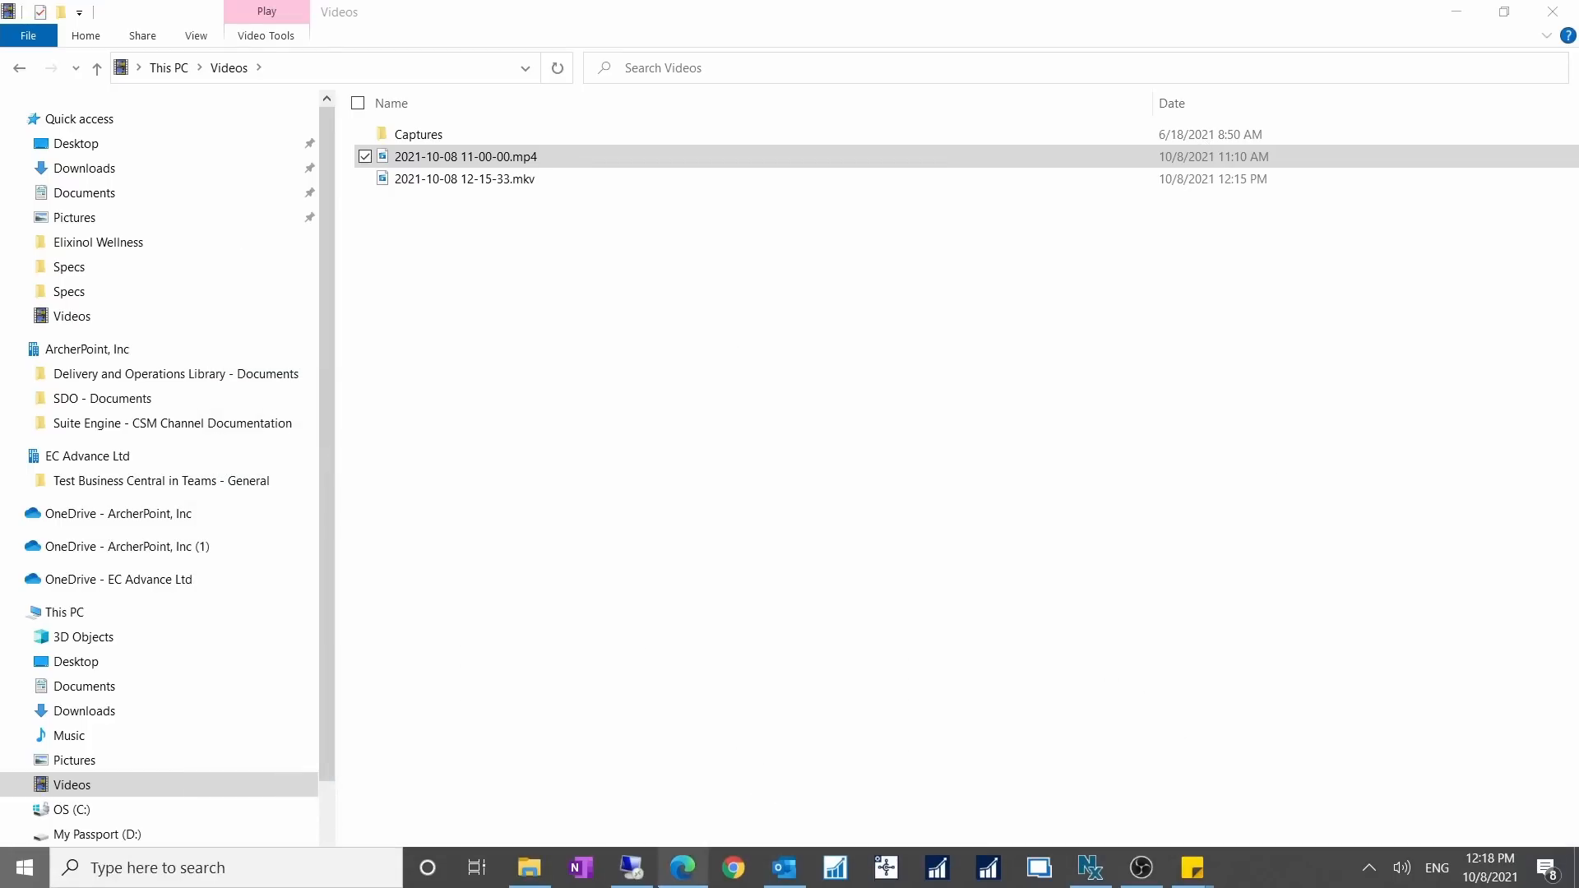
pyautogui.click(647, 871)
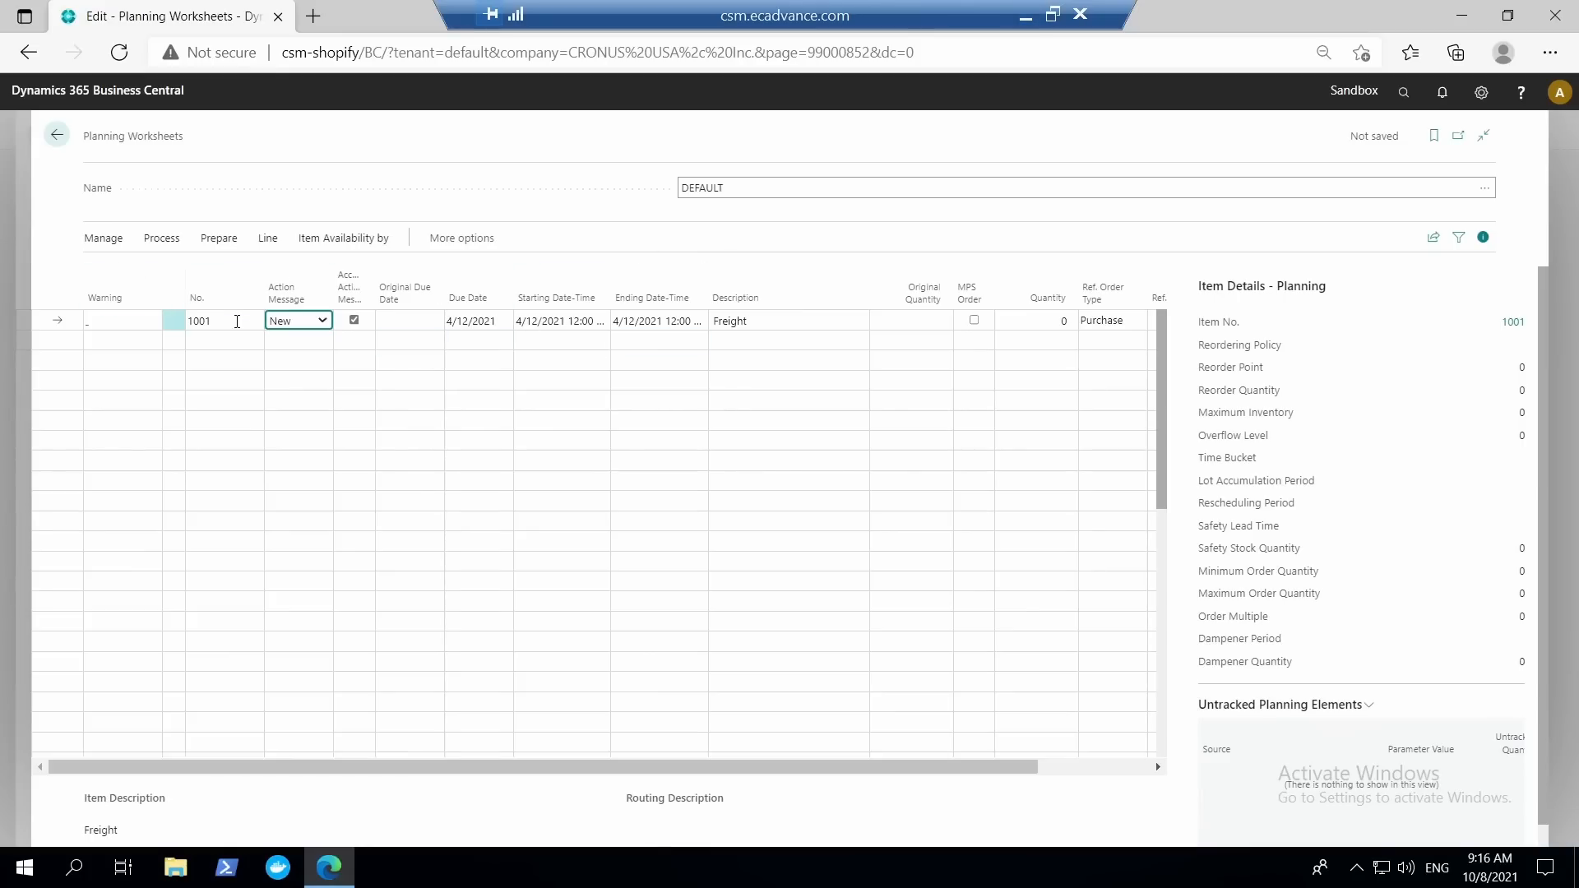
pyautogui.click(236, 322)
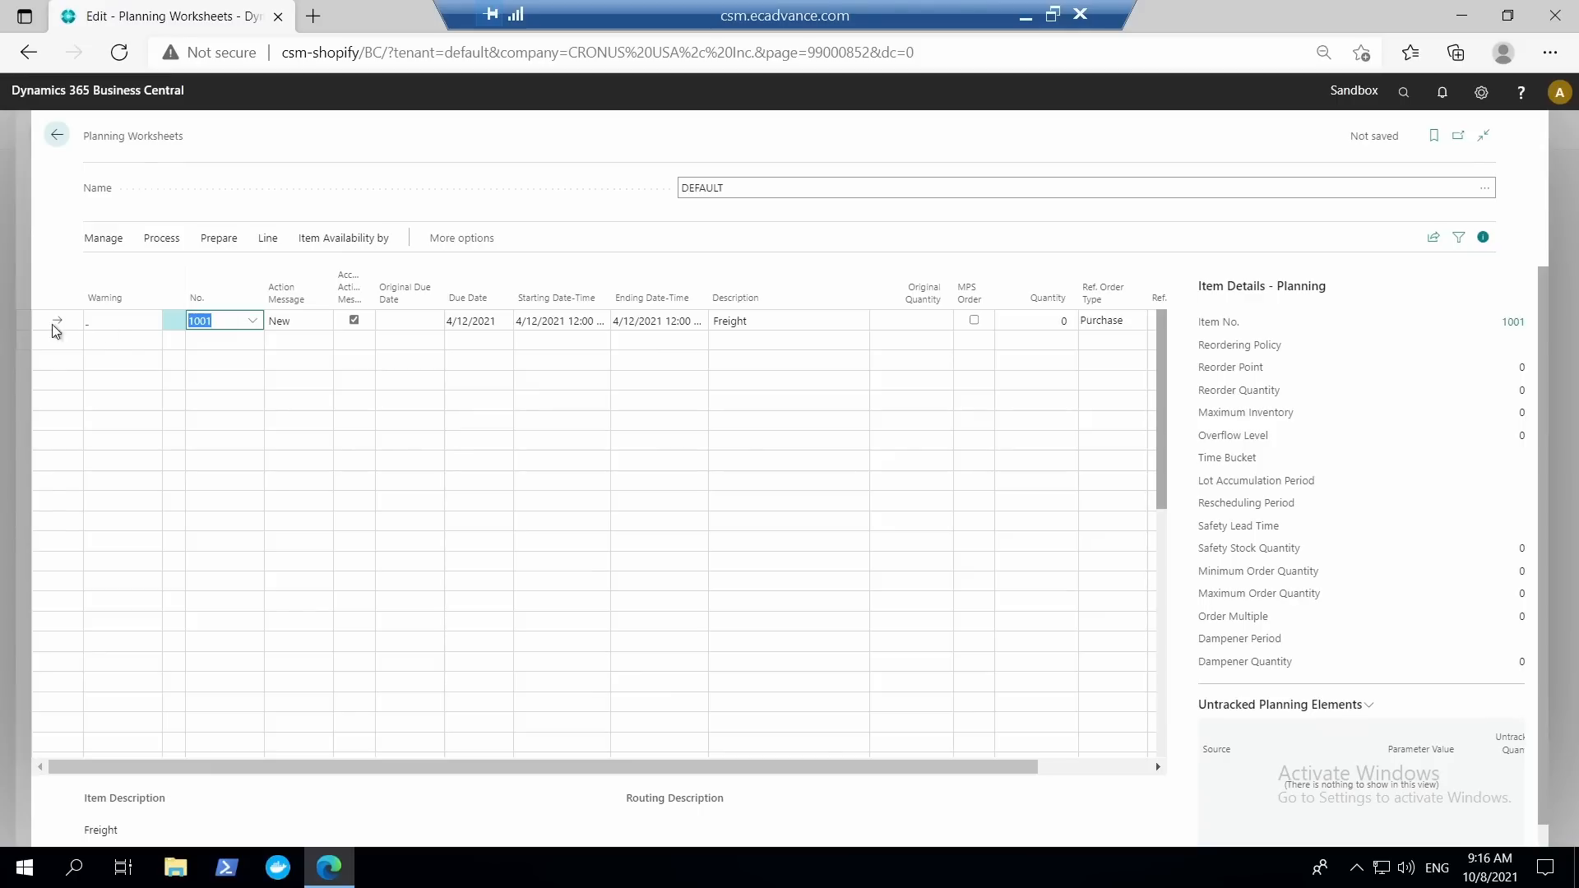
pyautogui.click(53, 136)
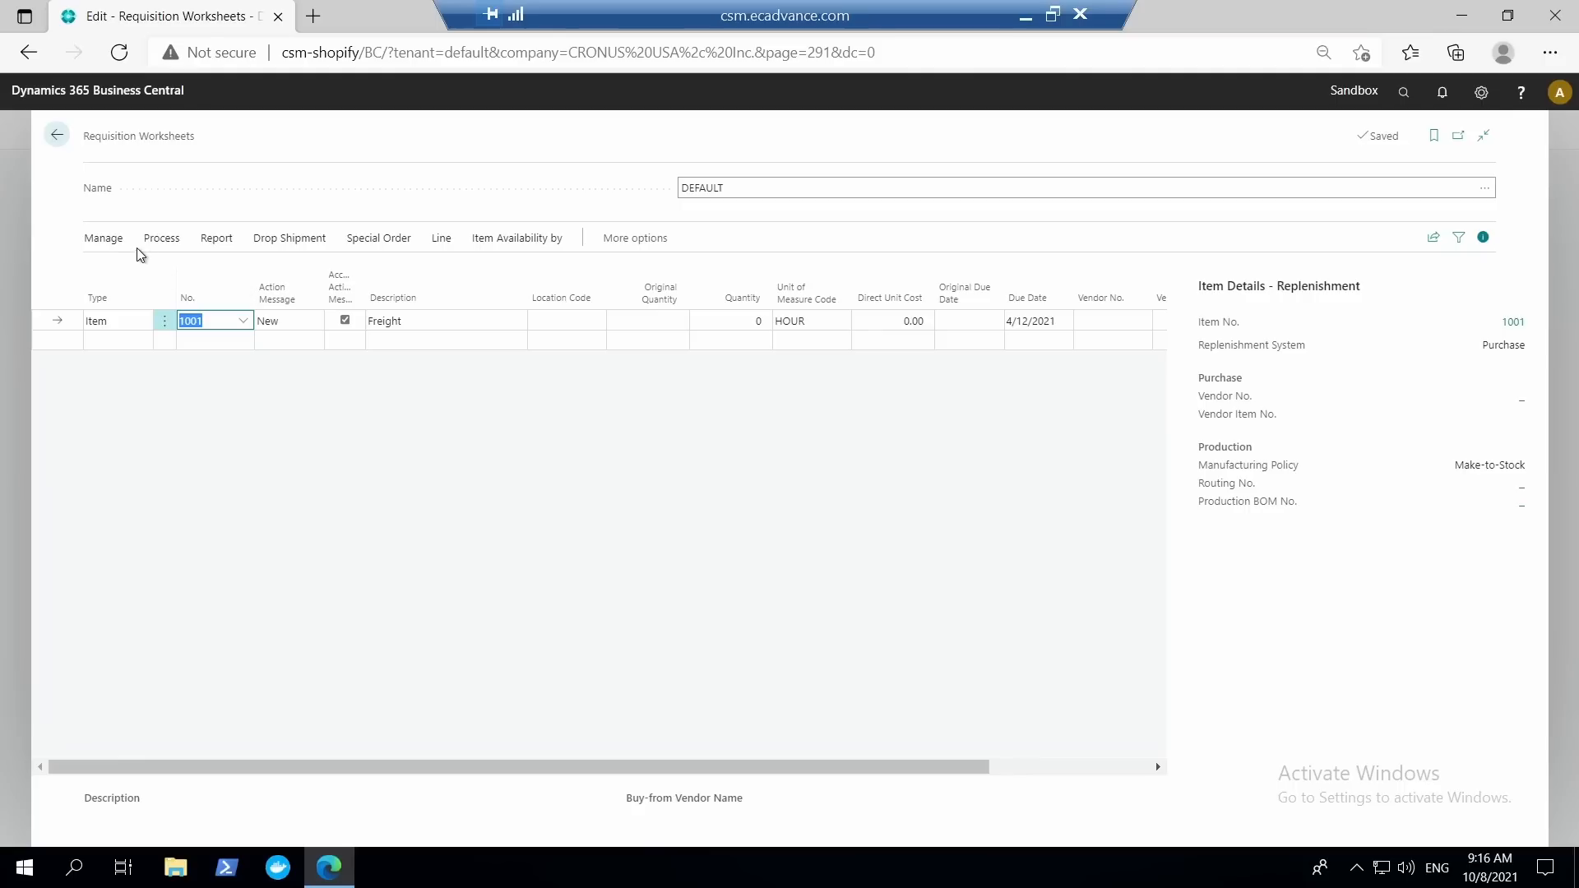
pyautogui.click(58, 137)
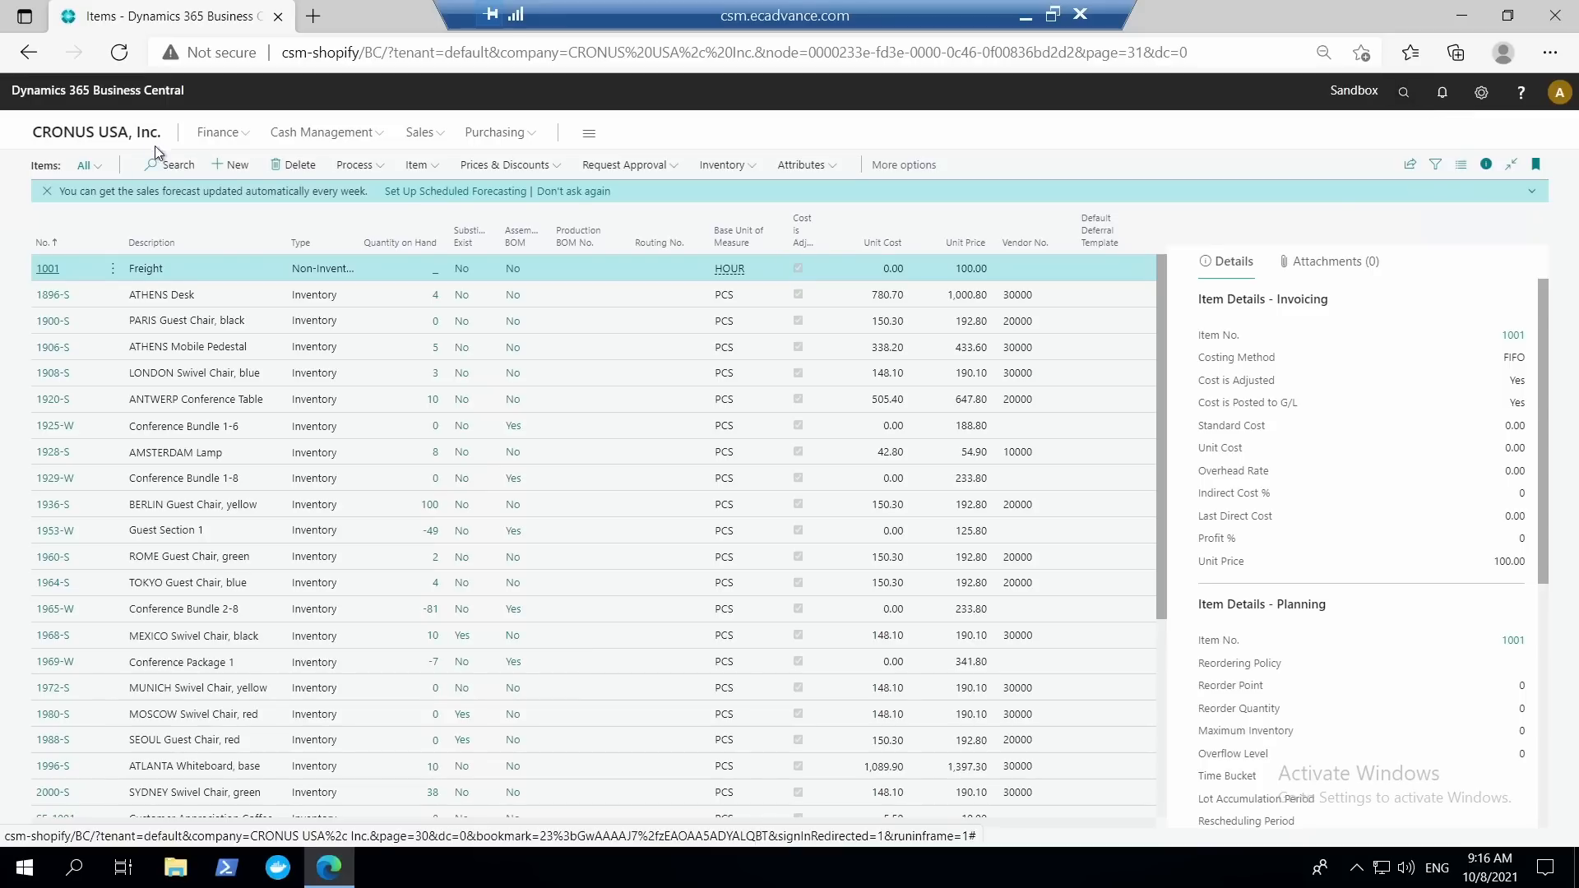
# Open the customer list from the sales area and select both Alpine Ski House and Relecloud using multiple selection.
pyautogui.click(437, 139)
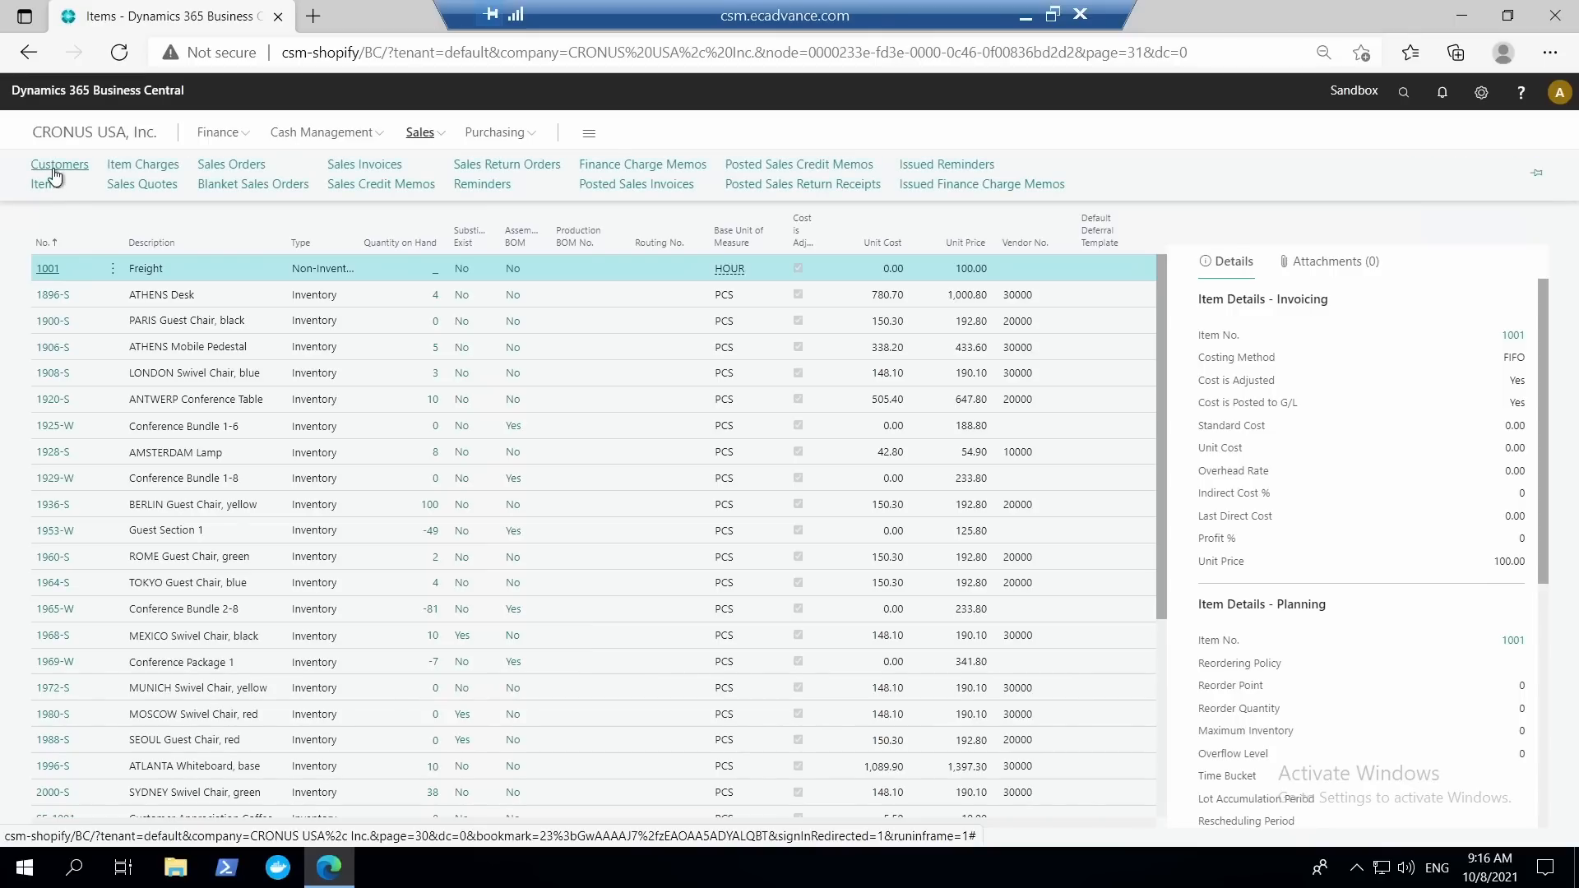
pyautogui.click(55, 173)
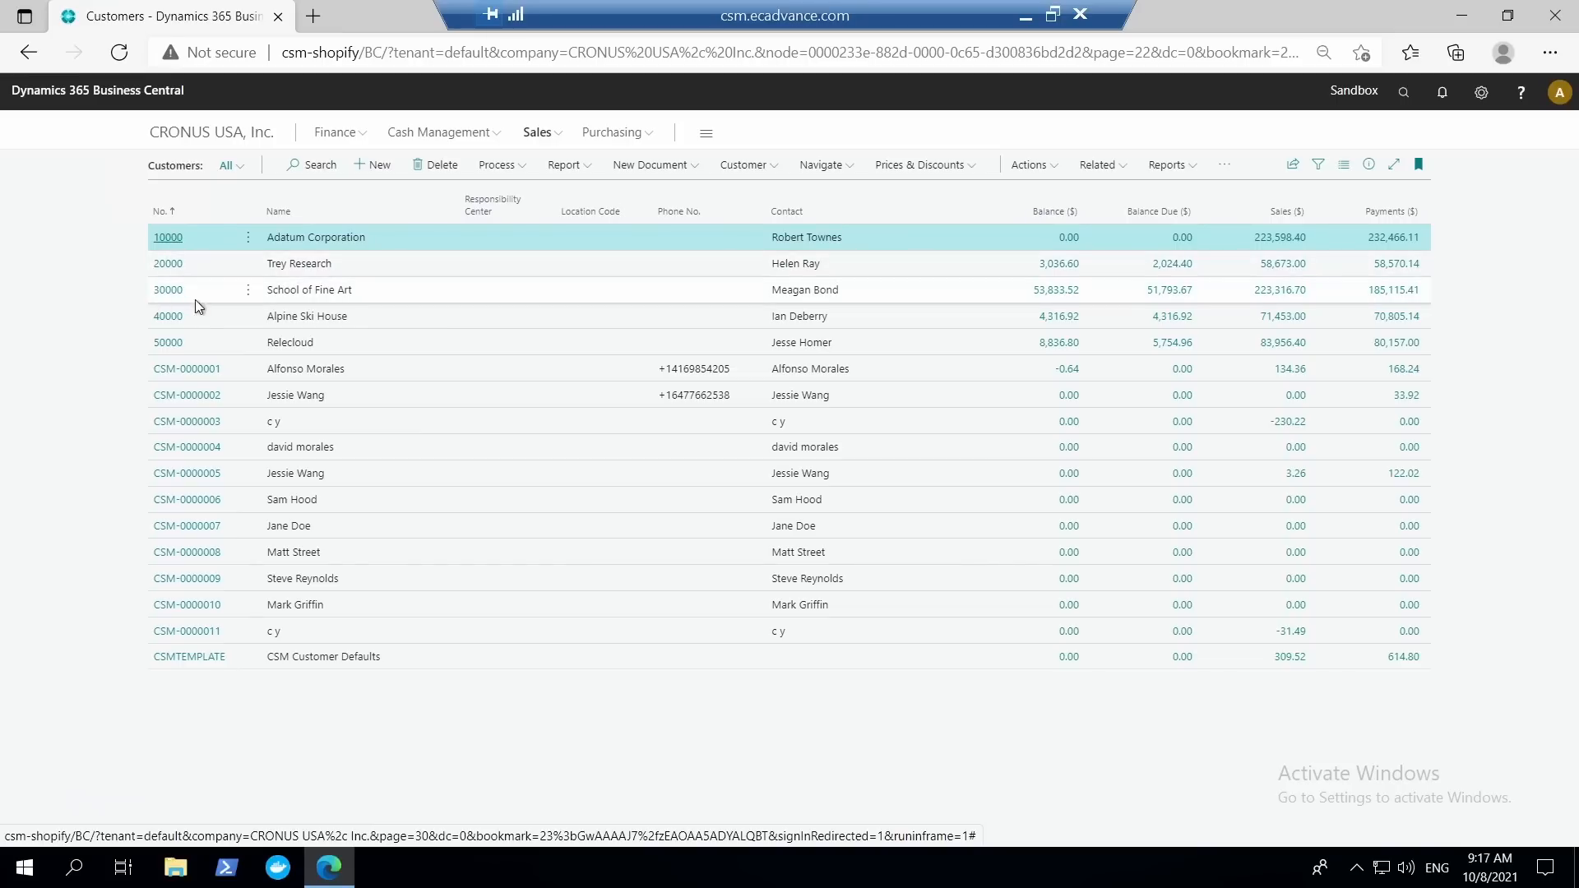
pyautogui.click(249, 318)
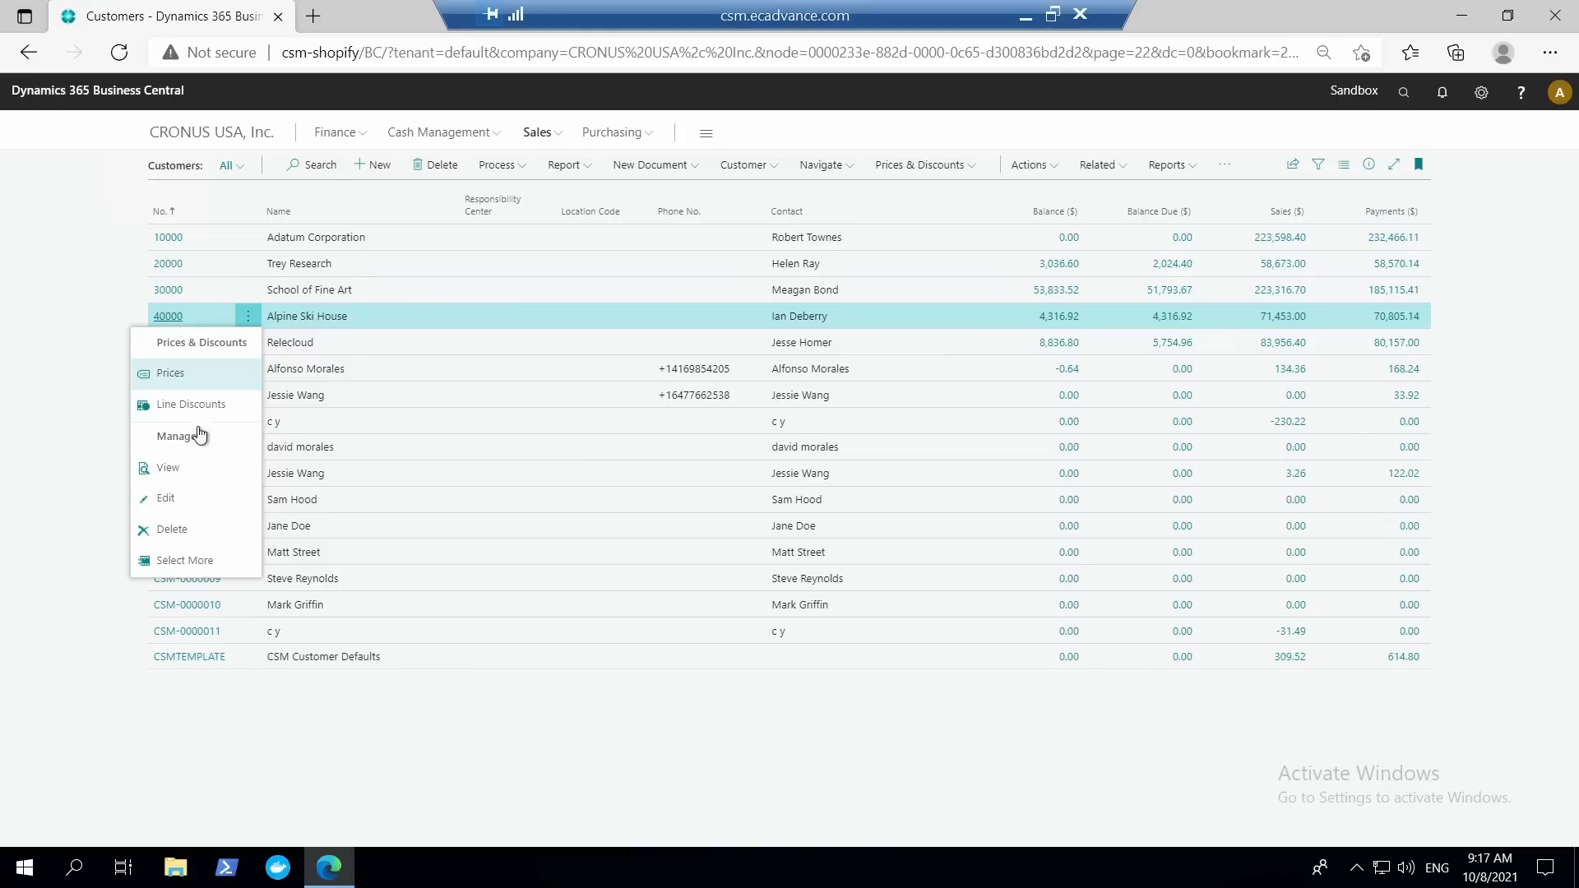
pyautogui.click(230, 560)
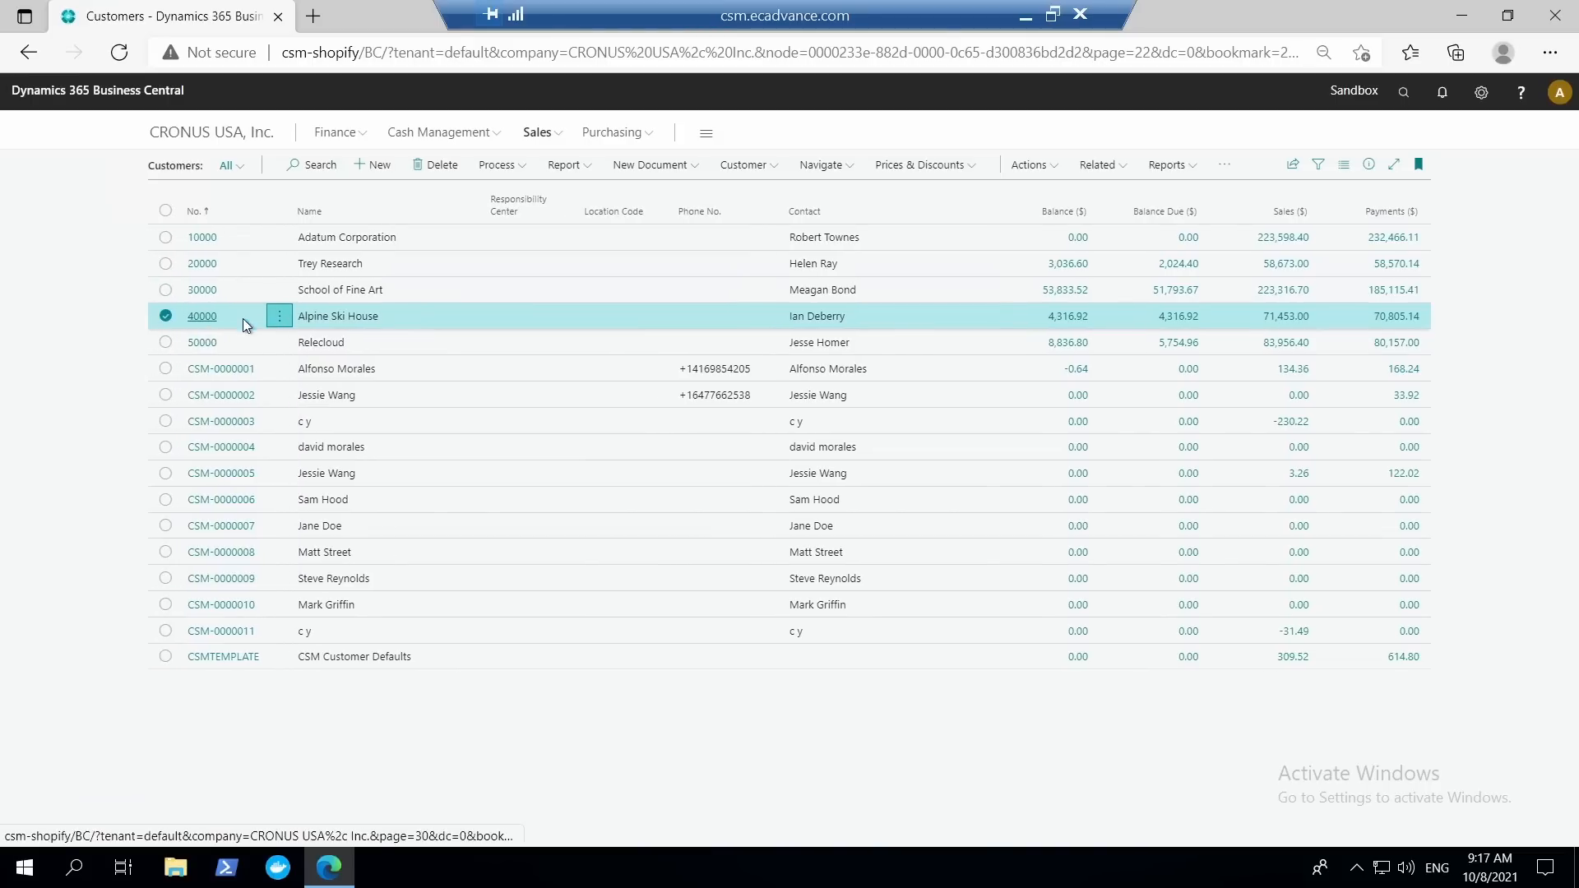
pyautogui.click(166, 342)
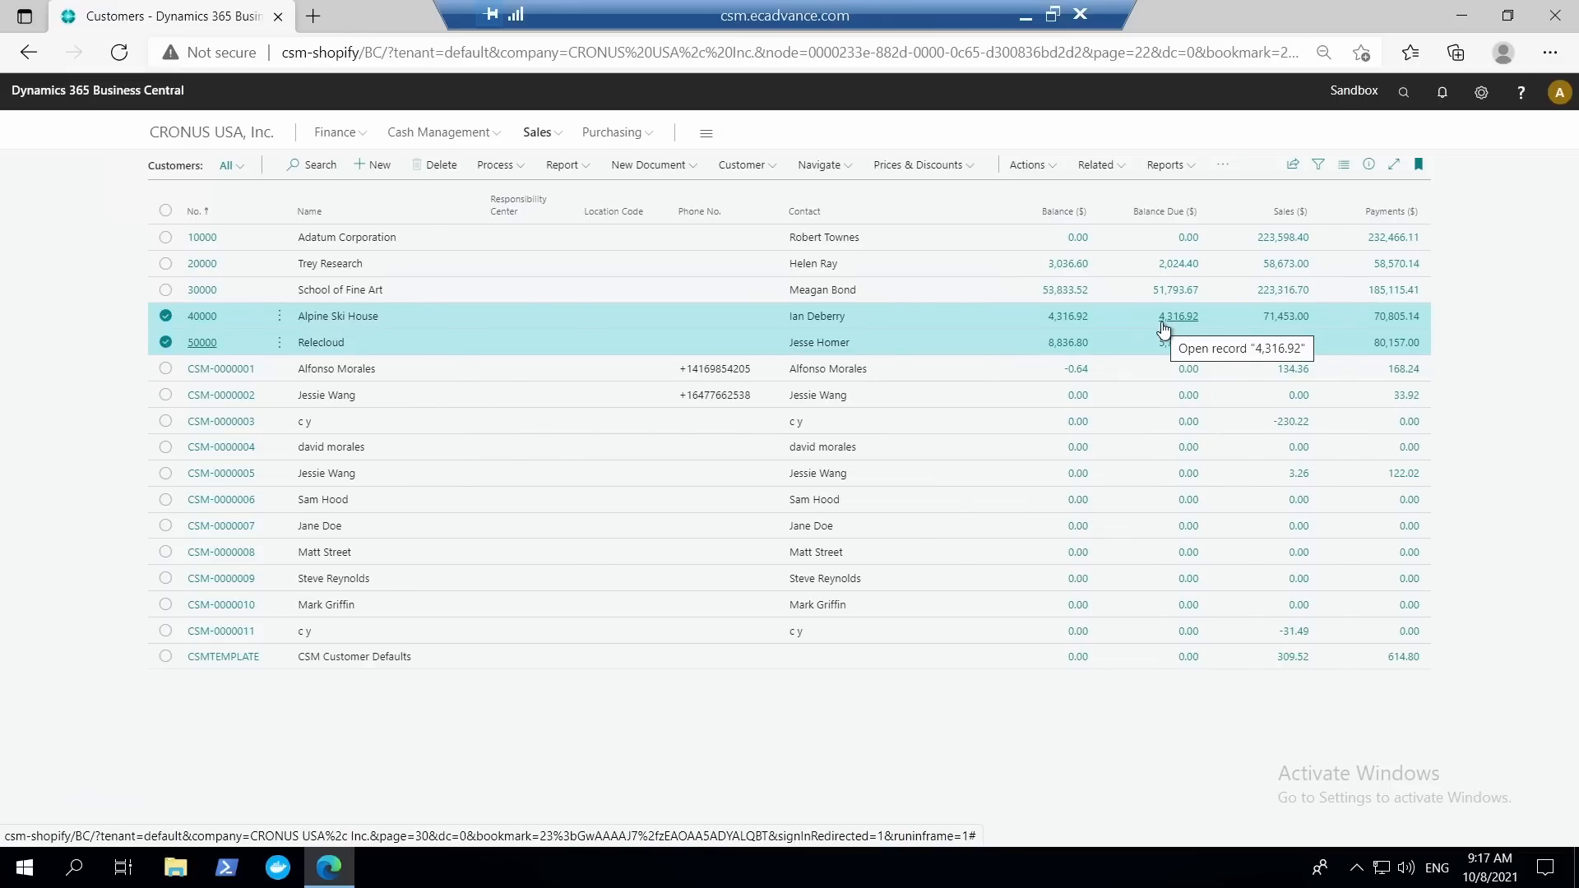
# Filter the customer list by Coupled to Dataverse set to No.
pyautogui.hotkey('shift', 'F3')
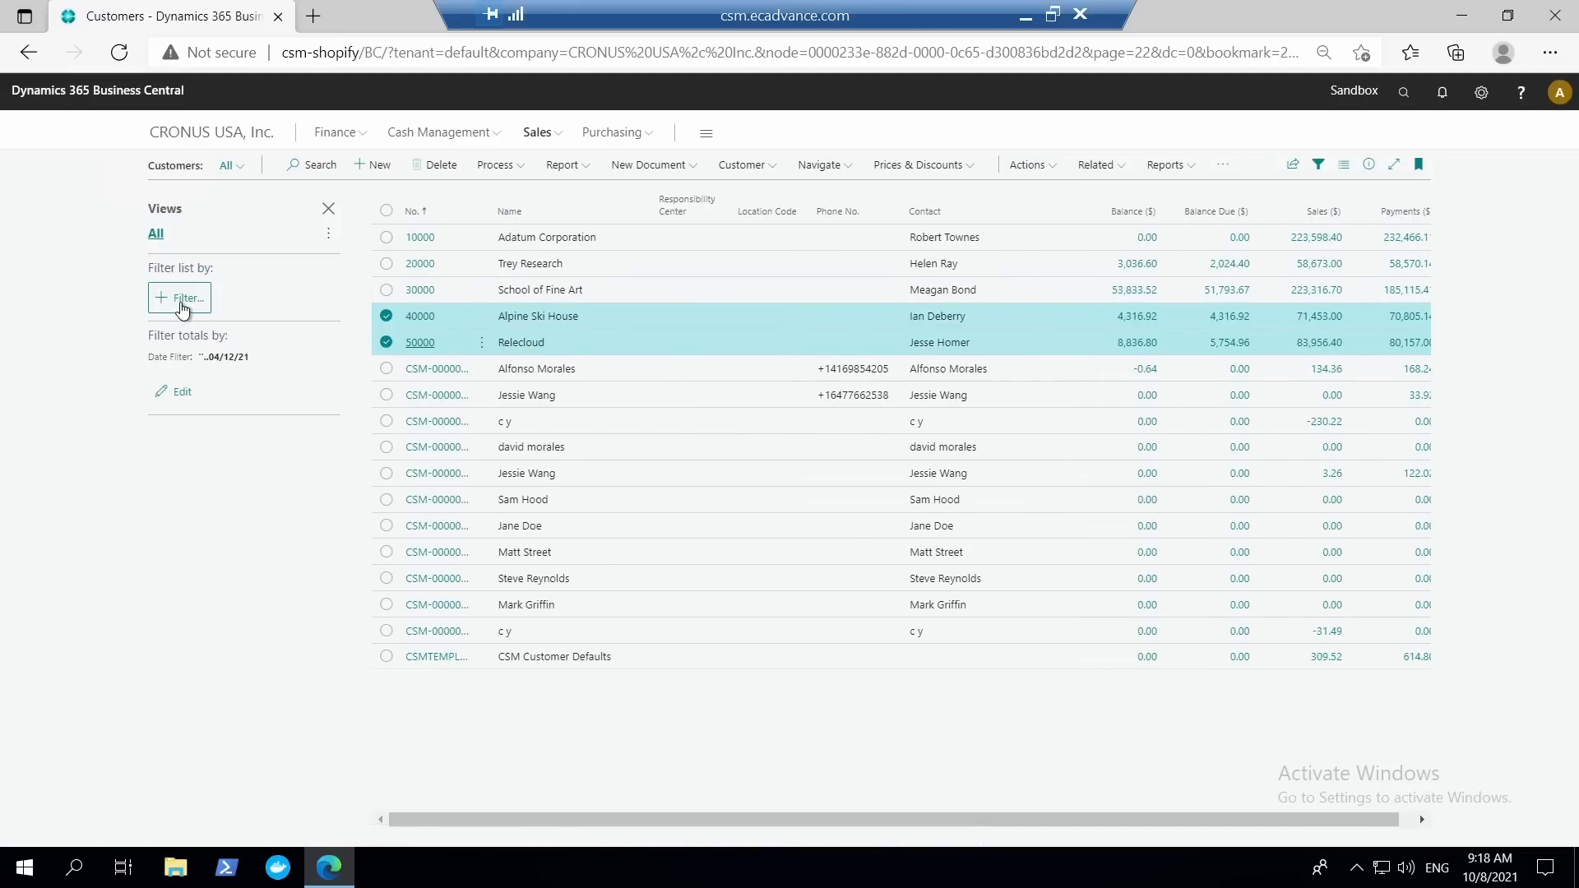
pyautogui.click(183, 303)
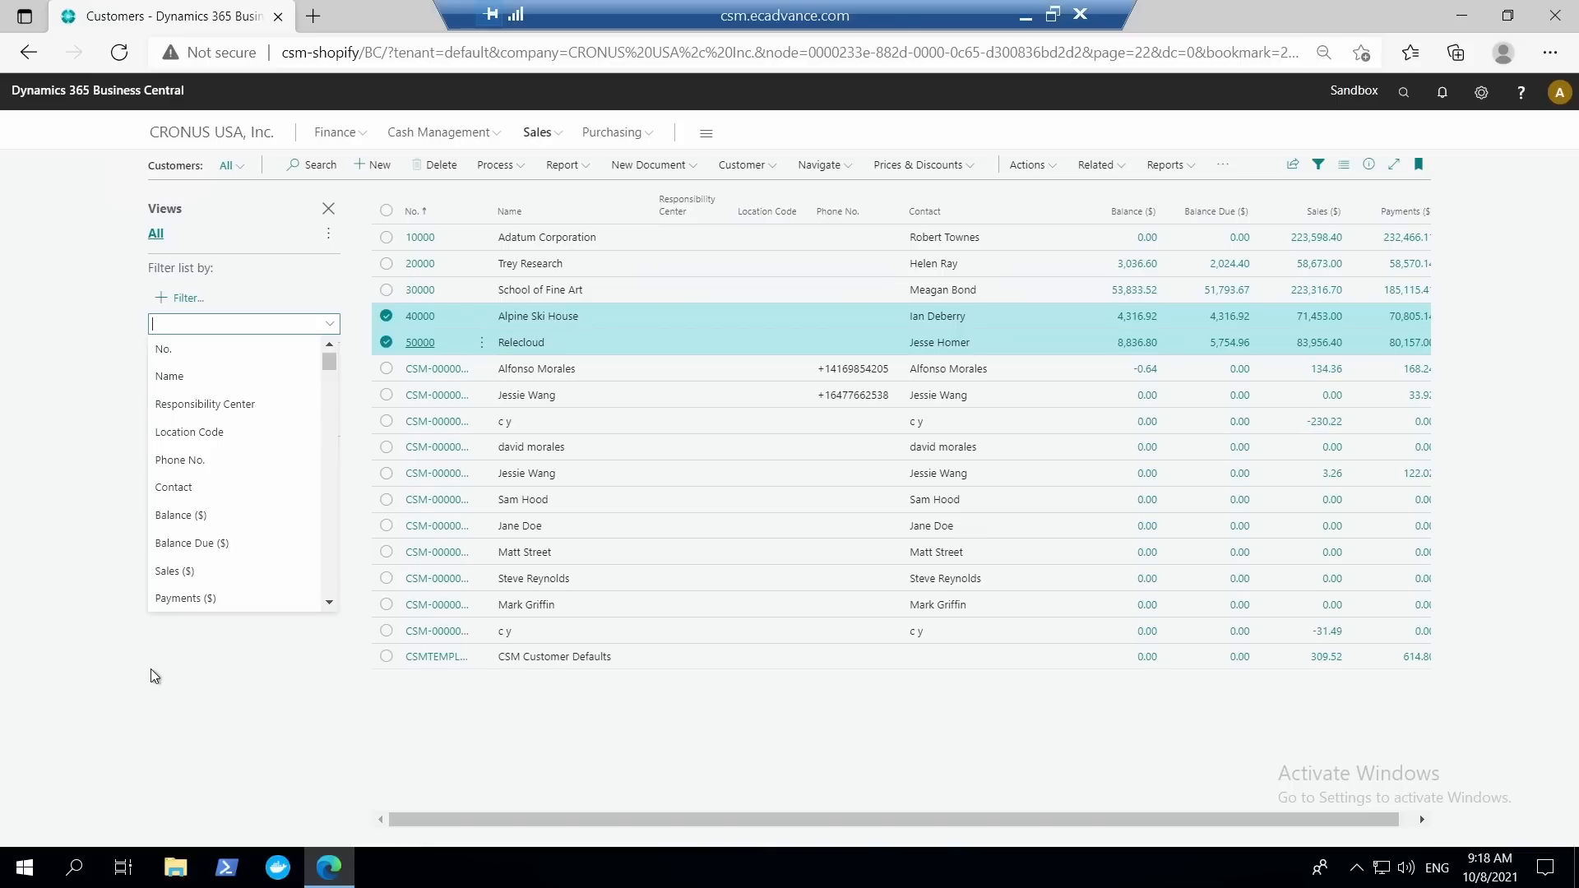
pyautogui.write('Coupled to Dataverse')
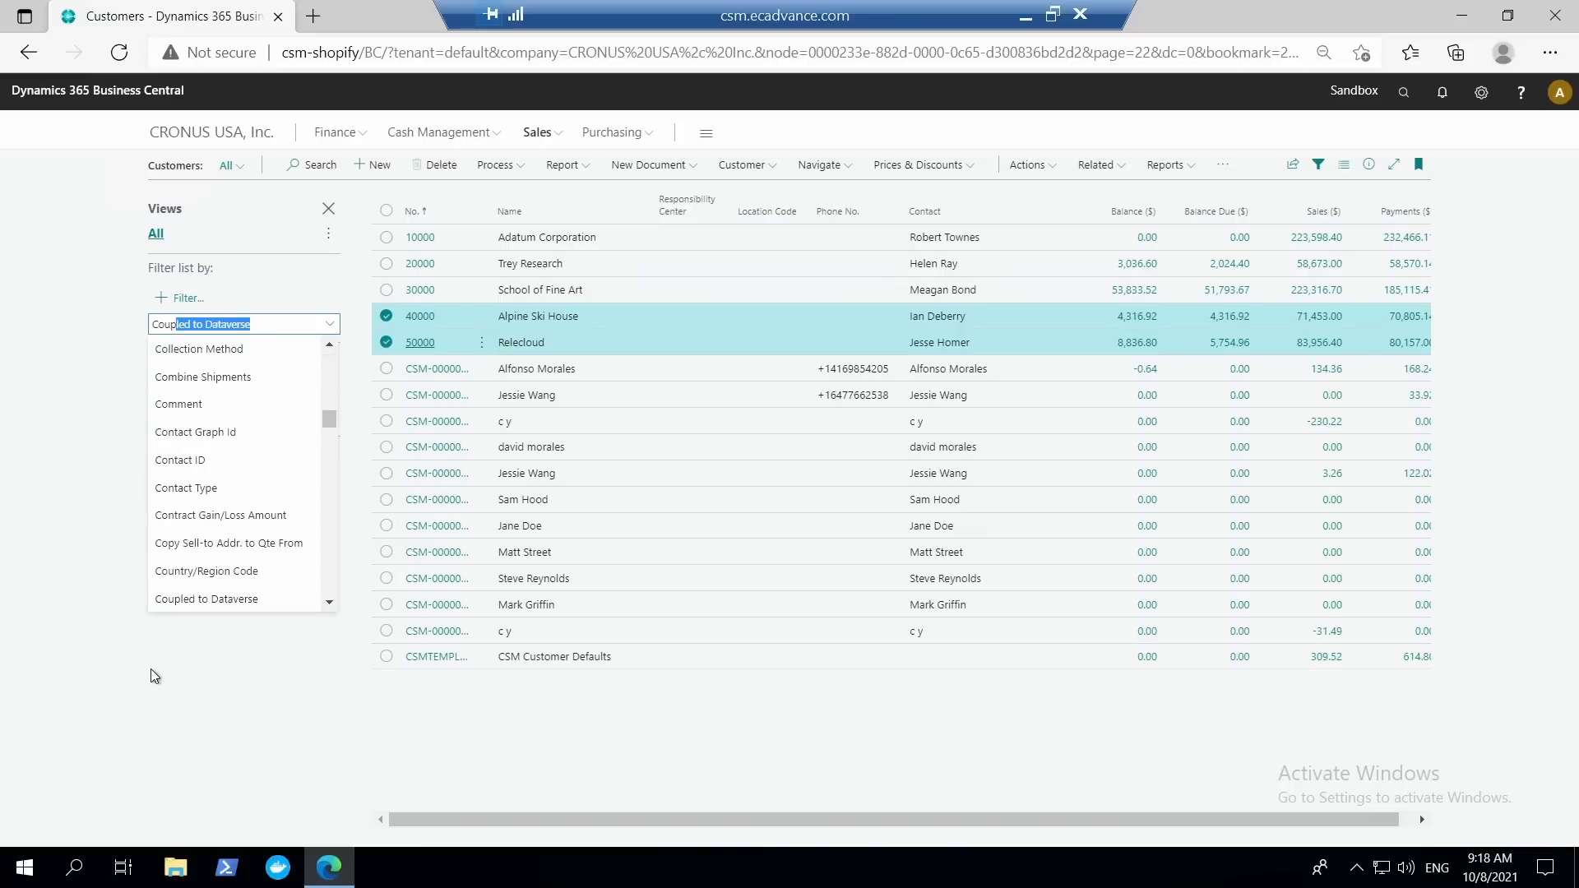
pyautogui.press('Return')
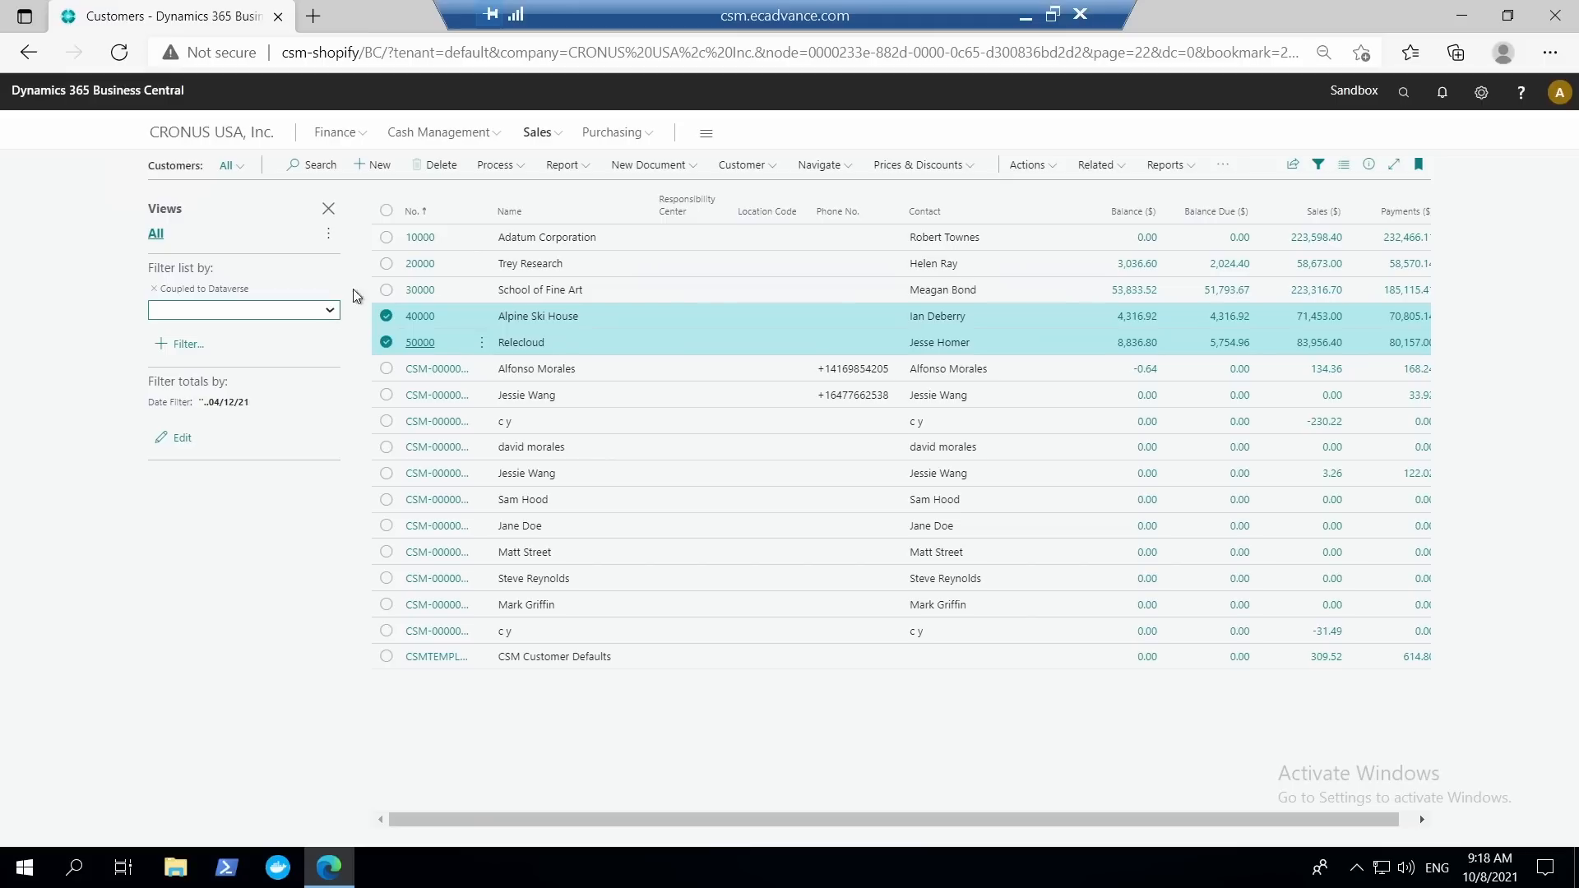
pyautogui.click(386, 316)
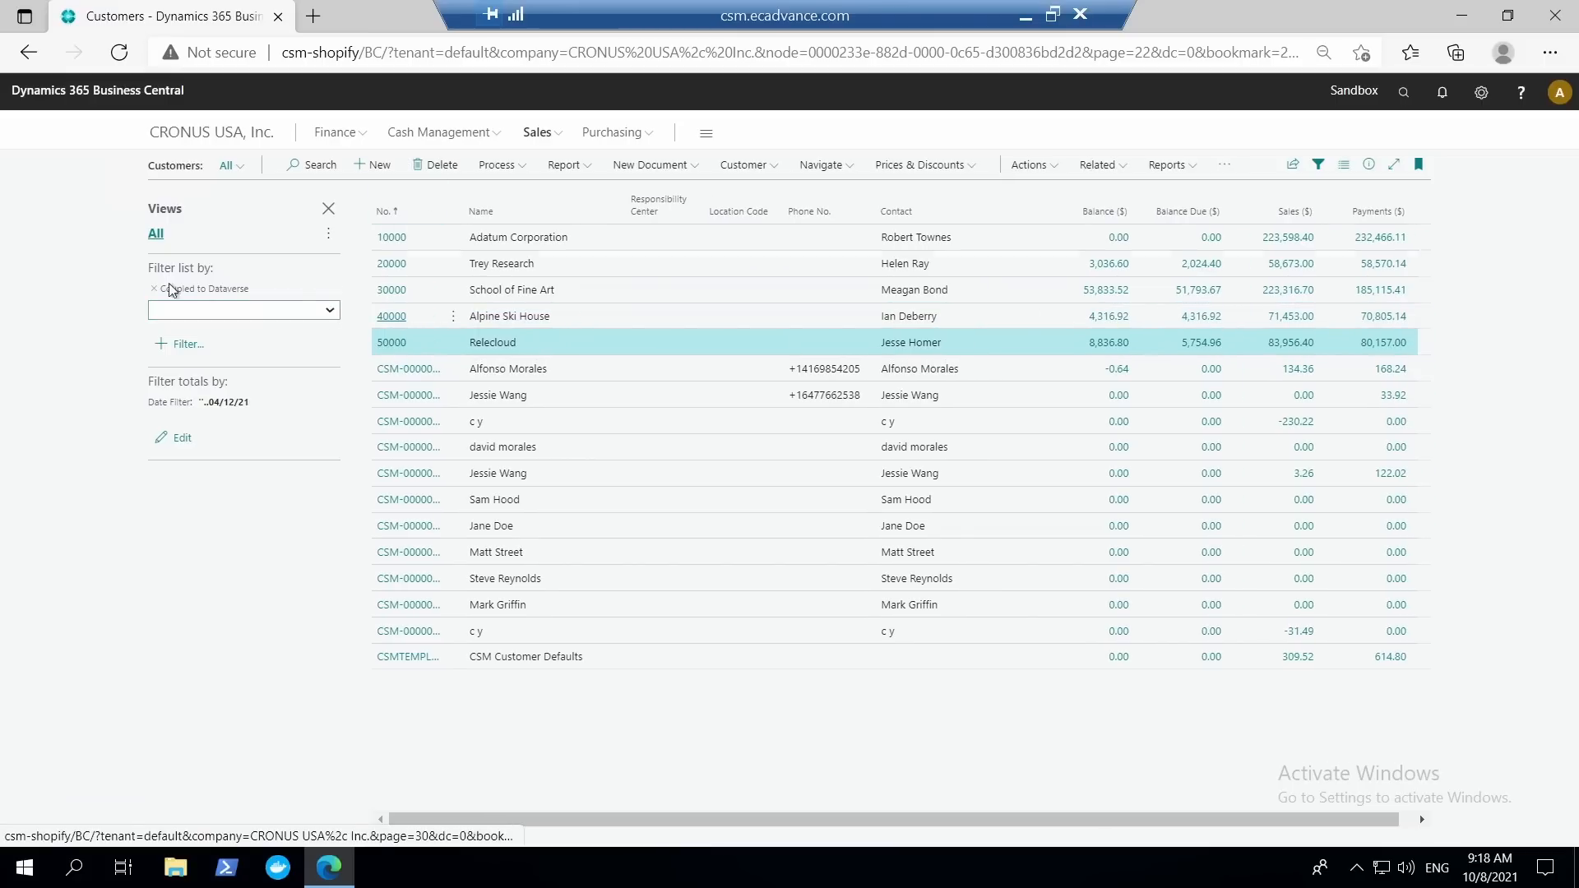
pyautogui.click(329, 312)
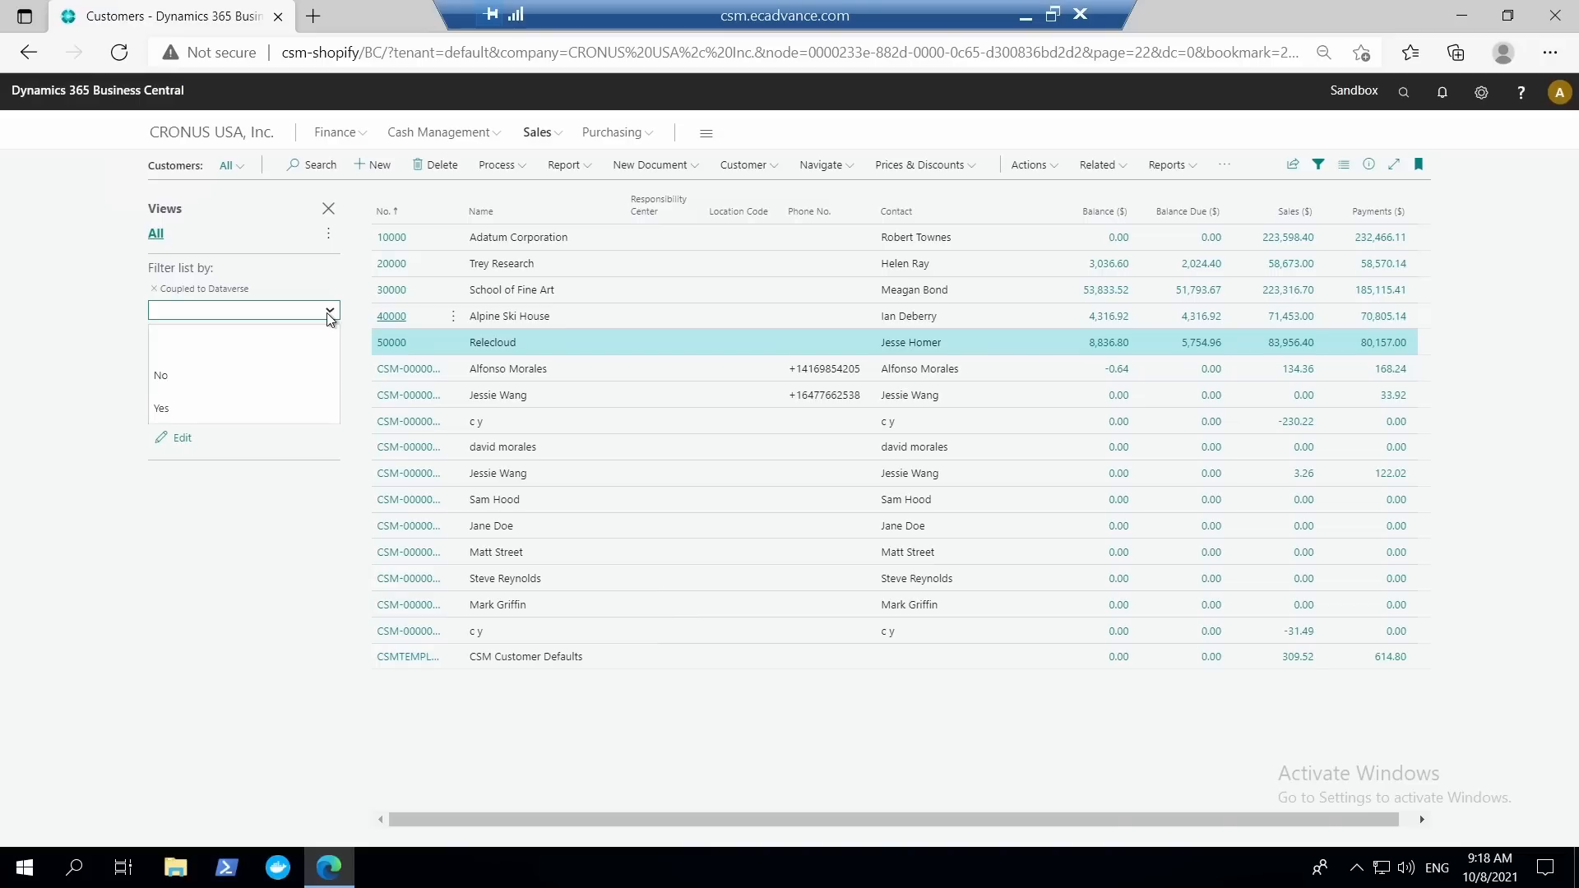
pyautogui.click(178, 387)
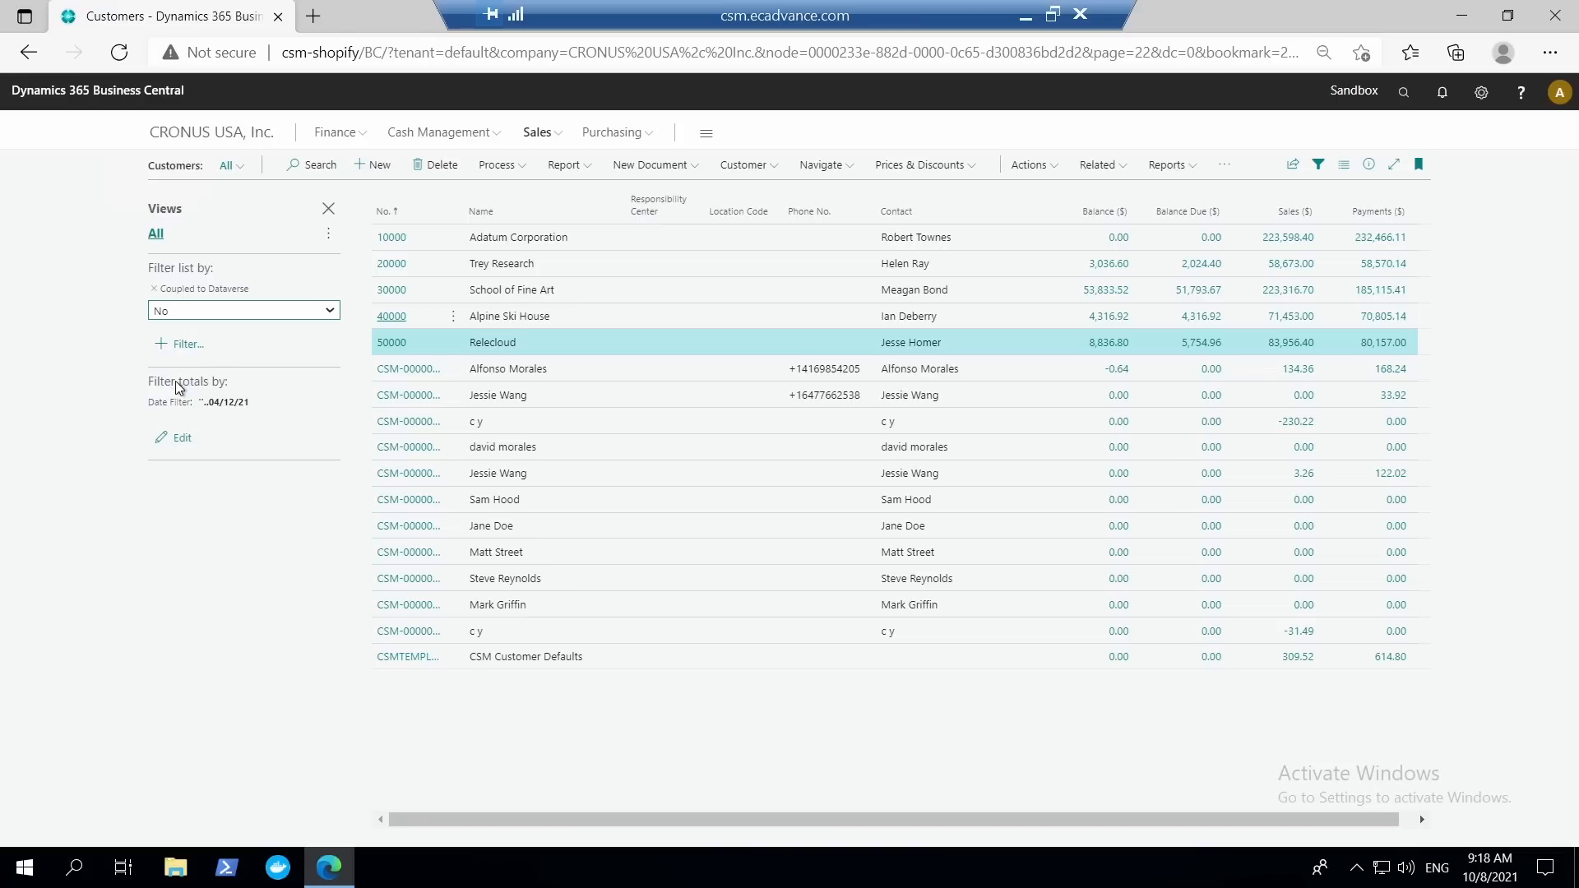
pyautogui.press('Tab')
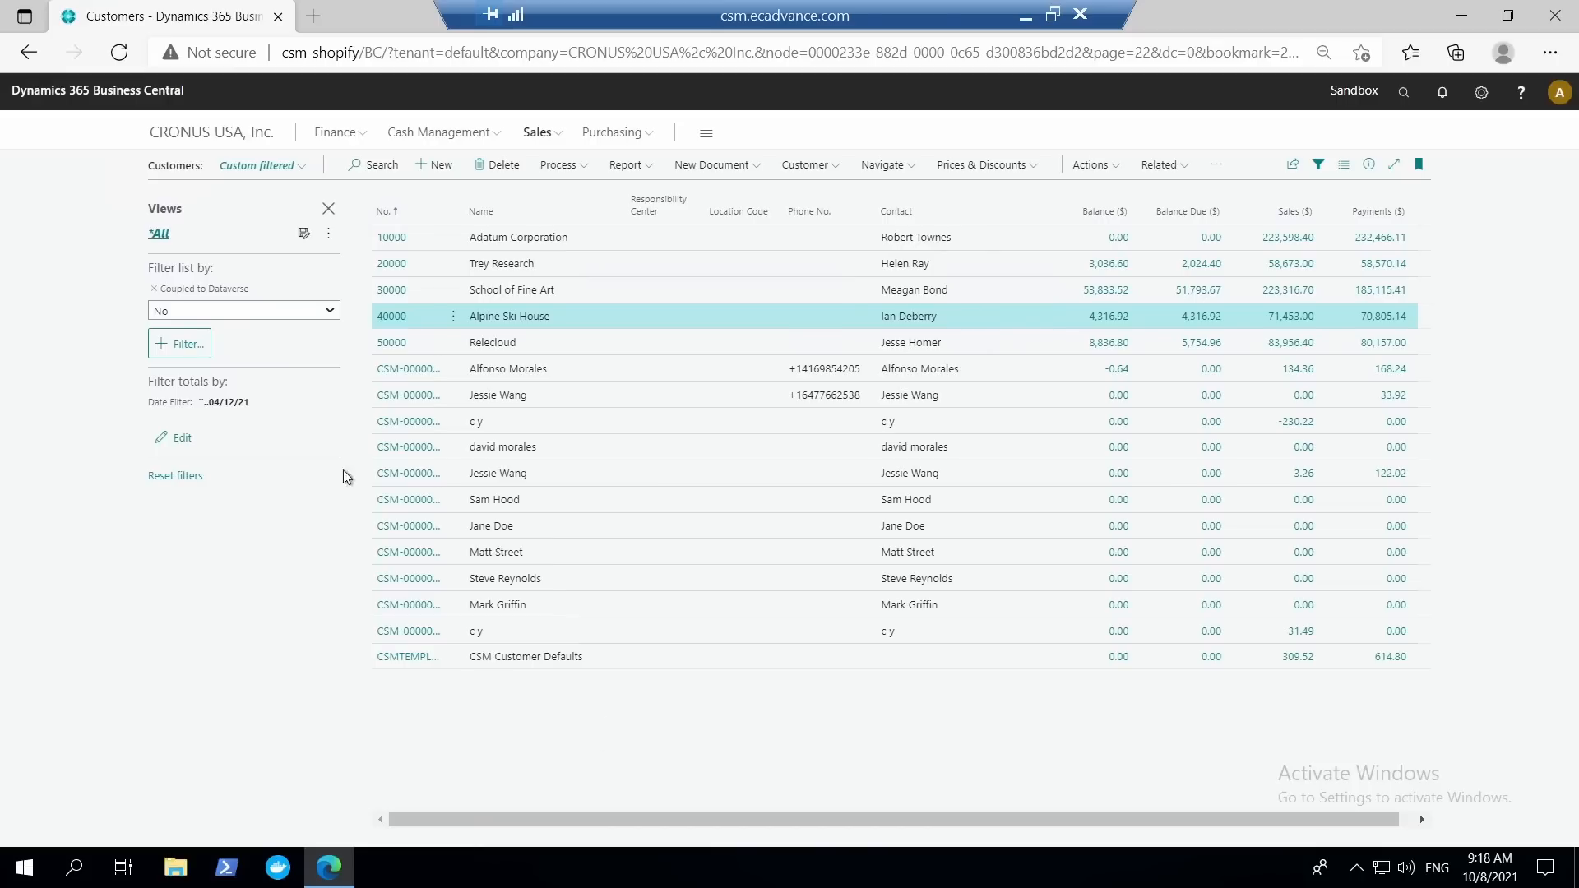
# Select all customers in the filtered list and show the customer actions that include Set Up Coupling.
pyautogui.click(453, 318)
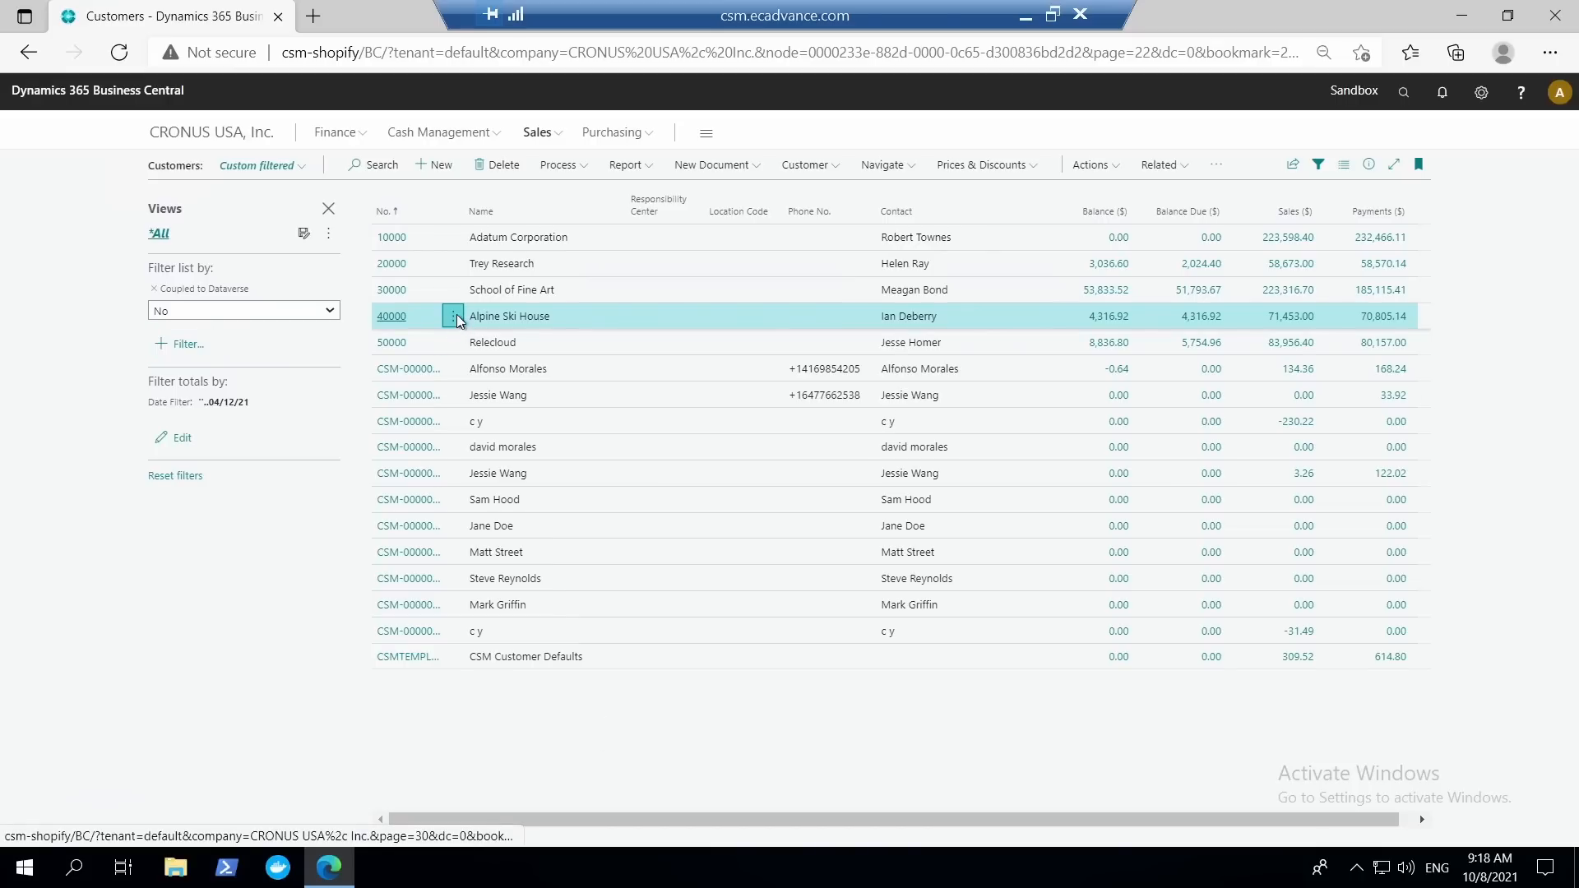
pyautogui.click(387, 560)
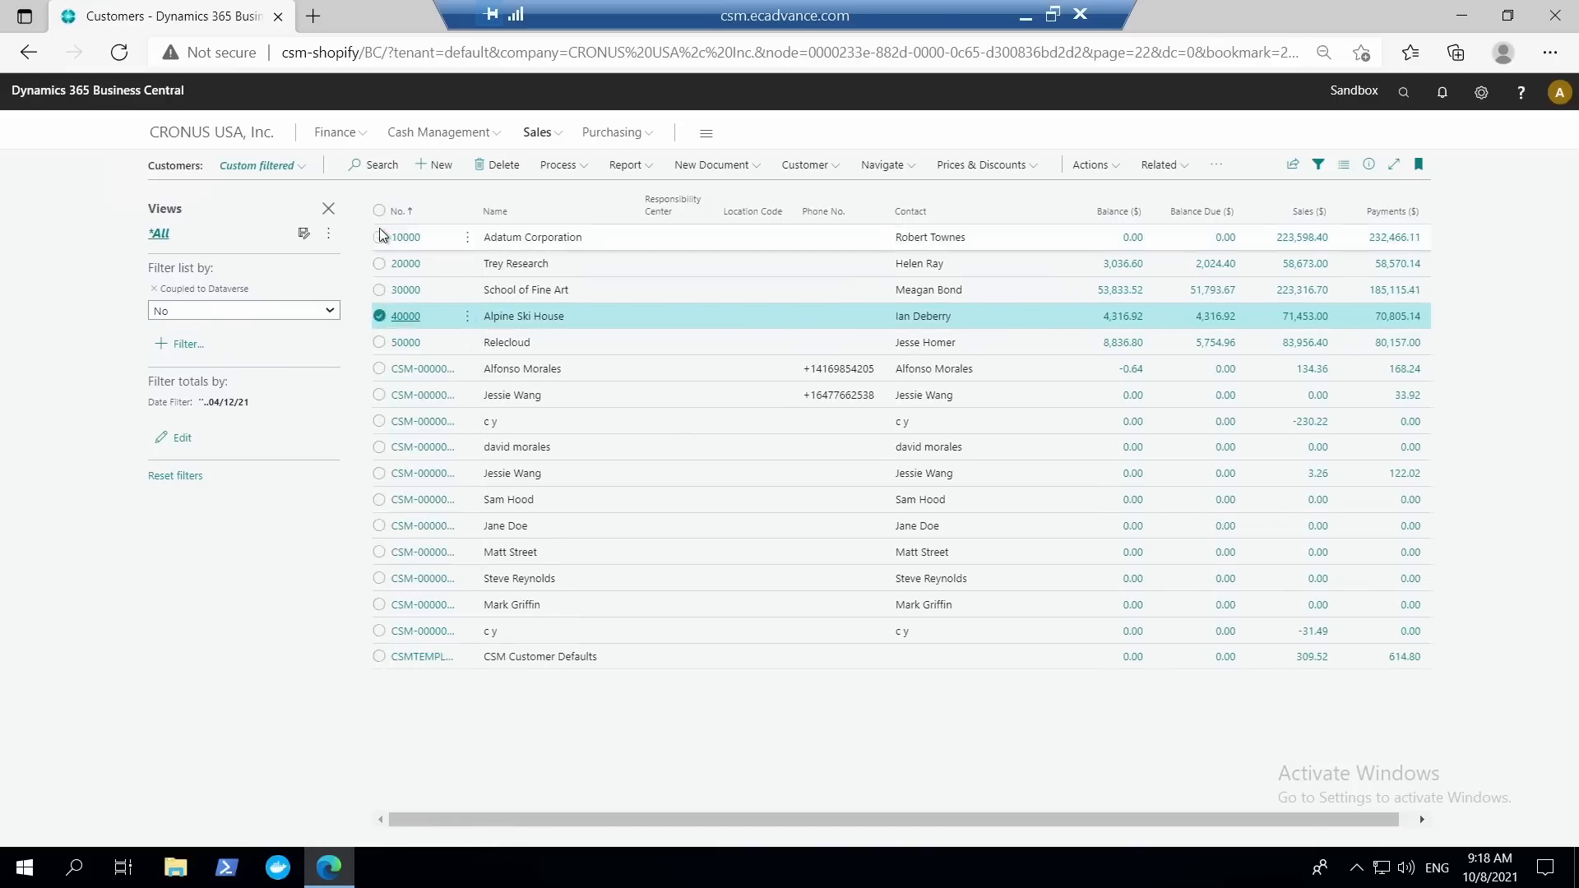
pyautogui.click(386, 210)
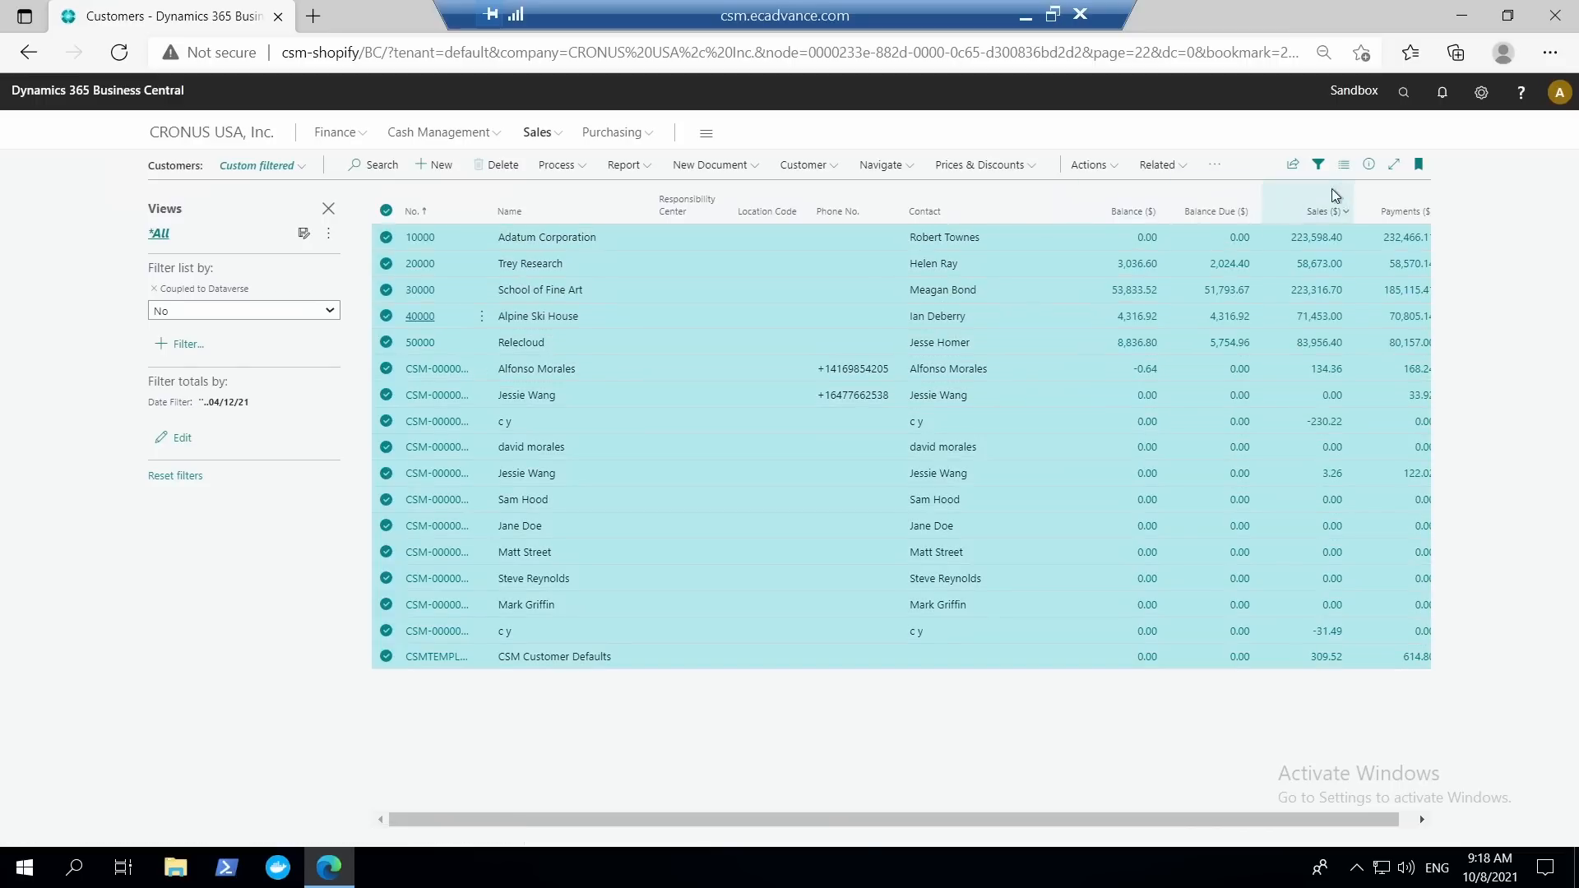
pyautogui.click(823, 169)
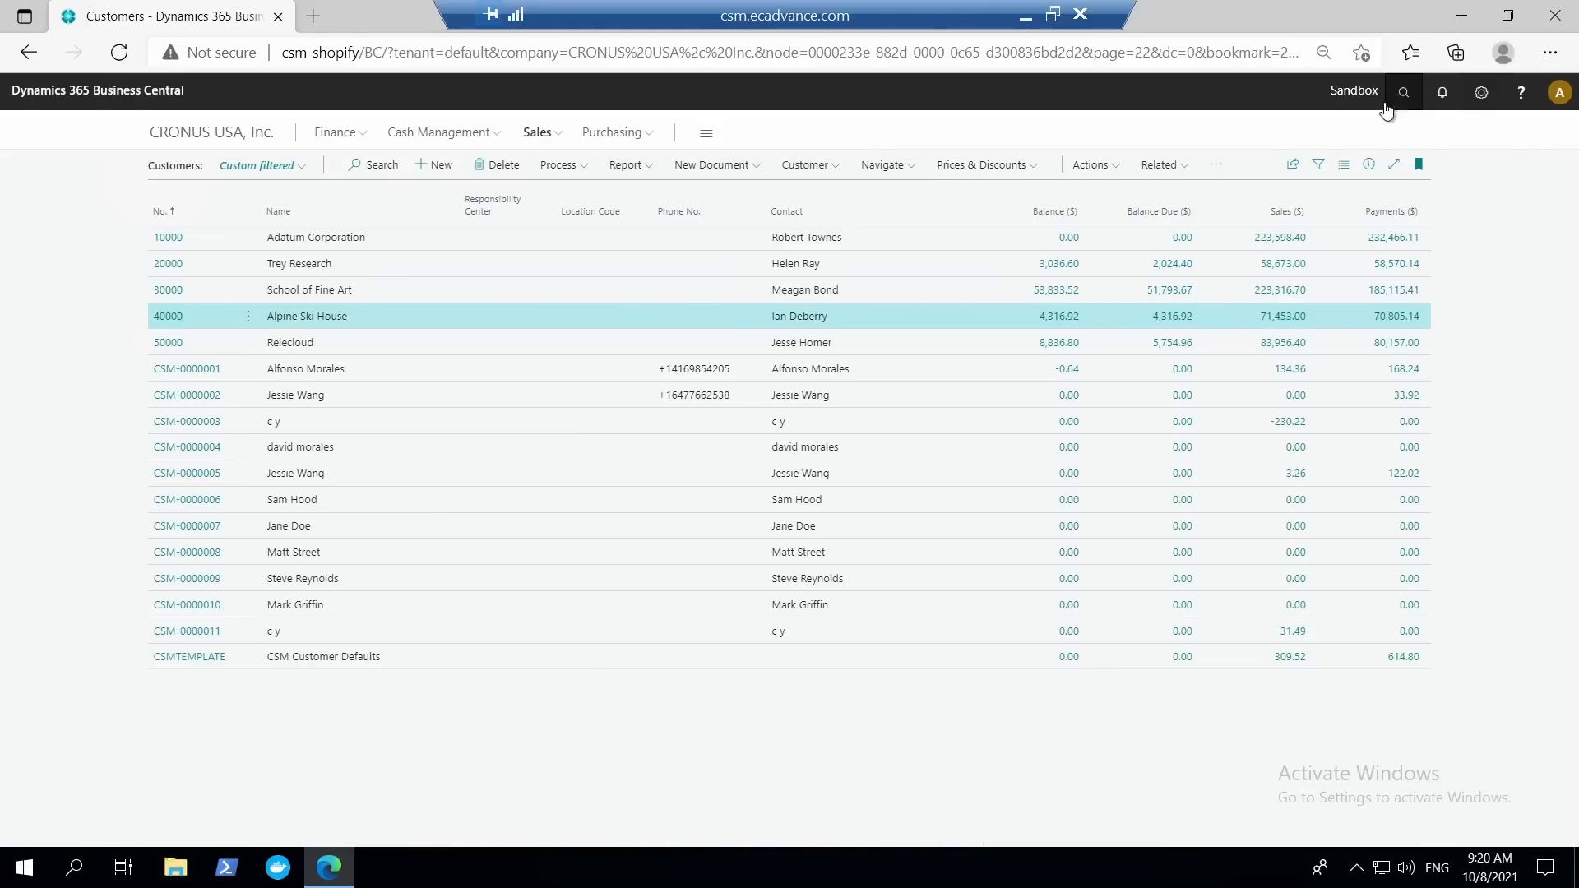
# Search for the inventory setup, review its general settings such as Use Item References, and close it.
pyautogui.click(1403, 92)
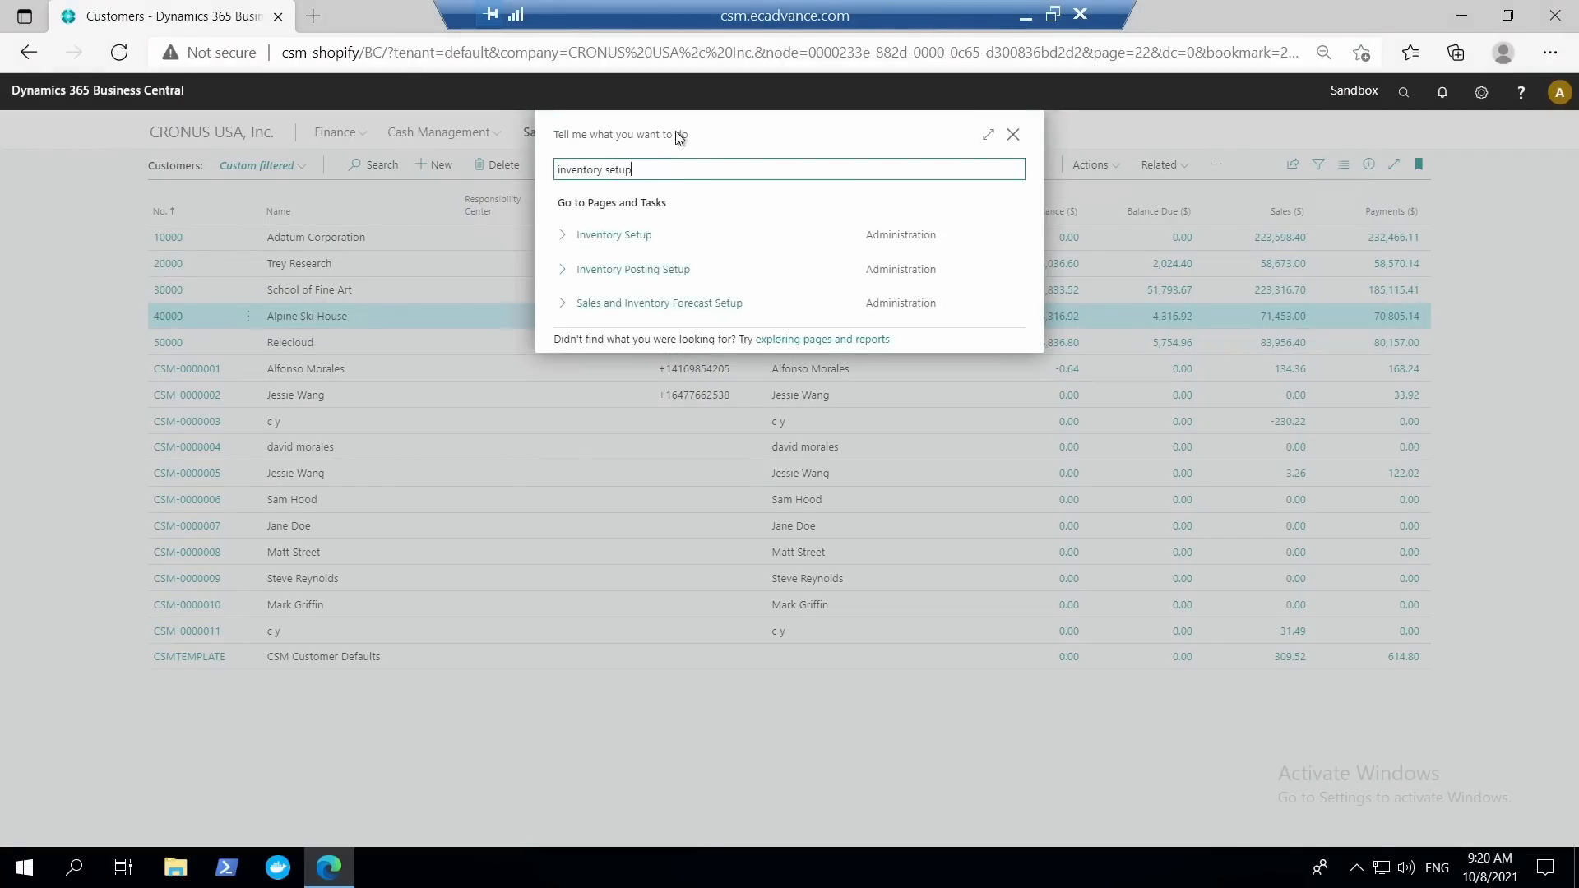
pyautogui.click(634, 236)
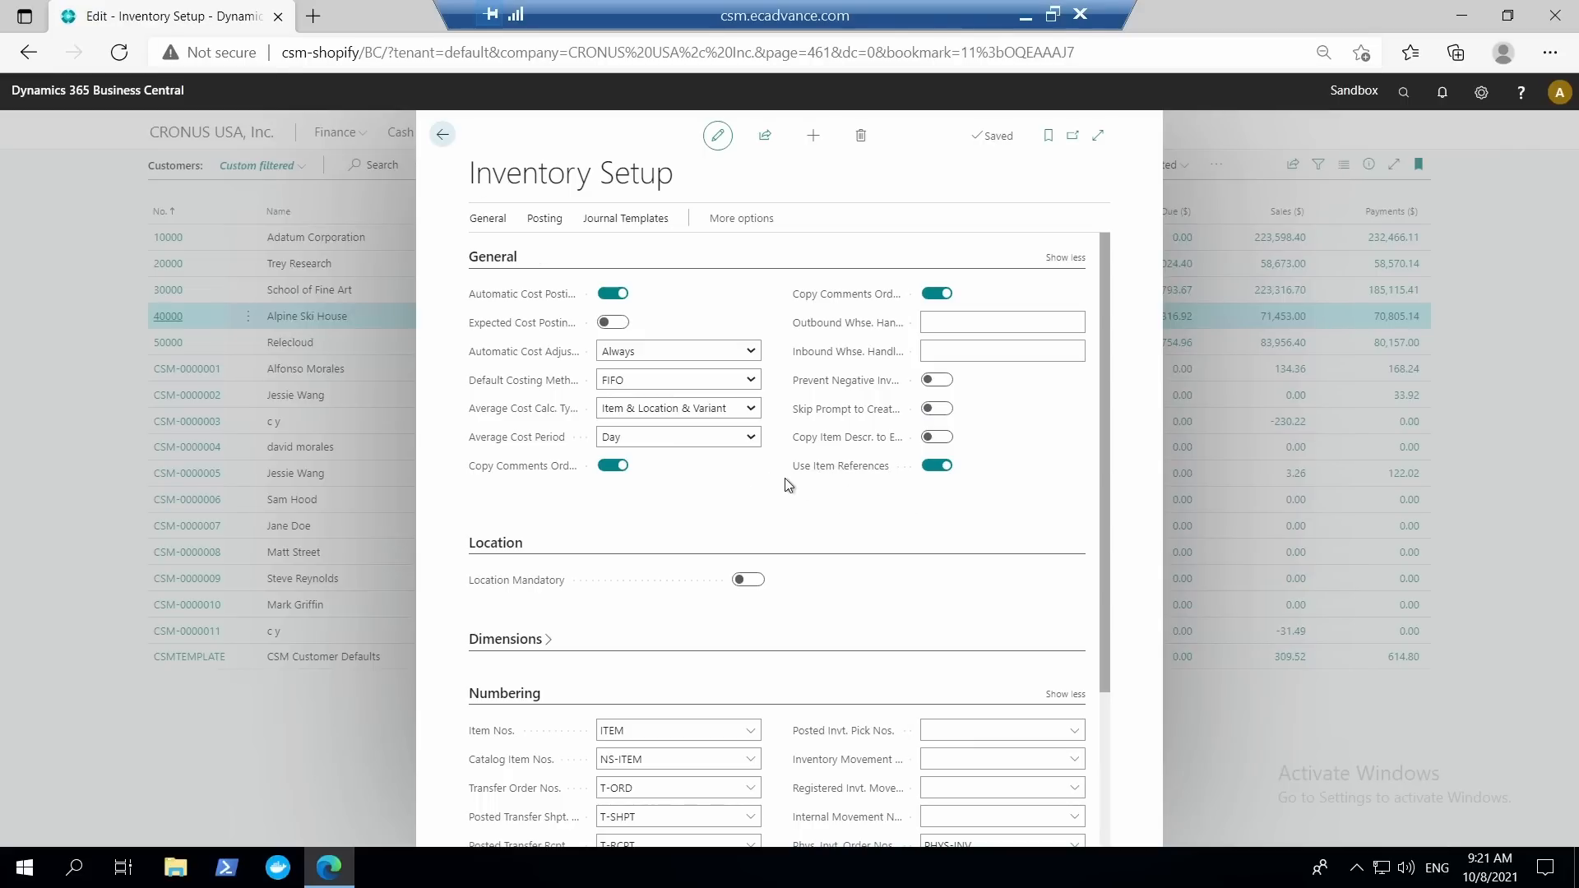
pyautogui.click(444, 136)
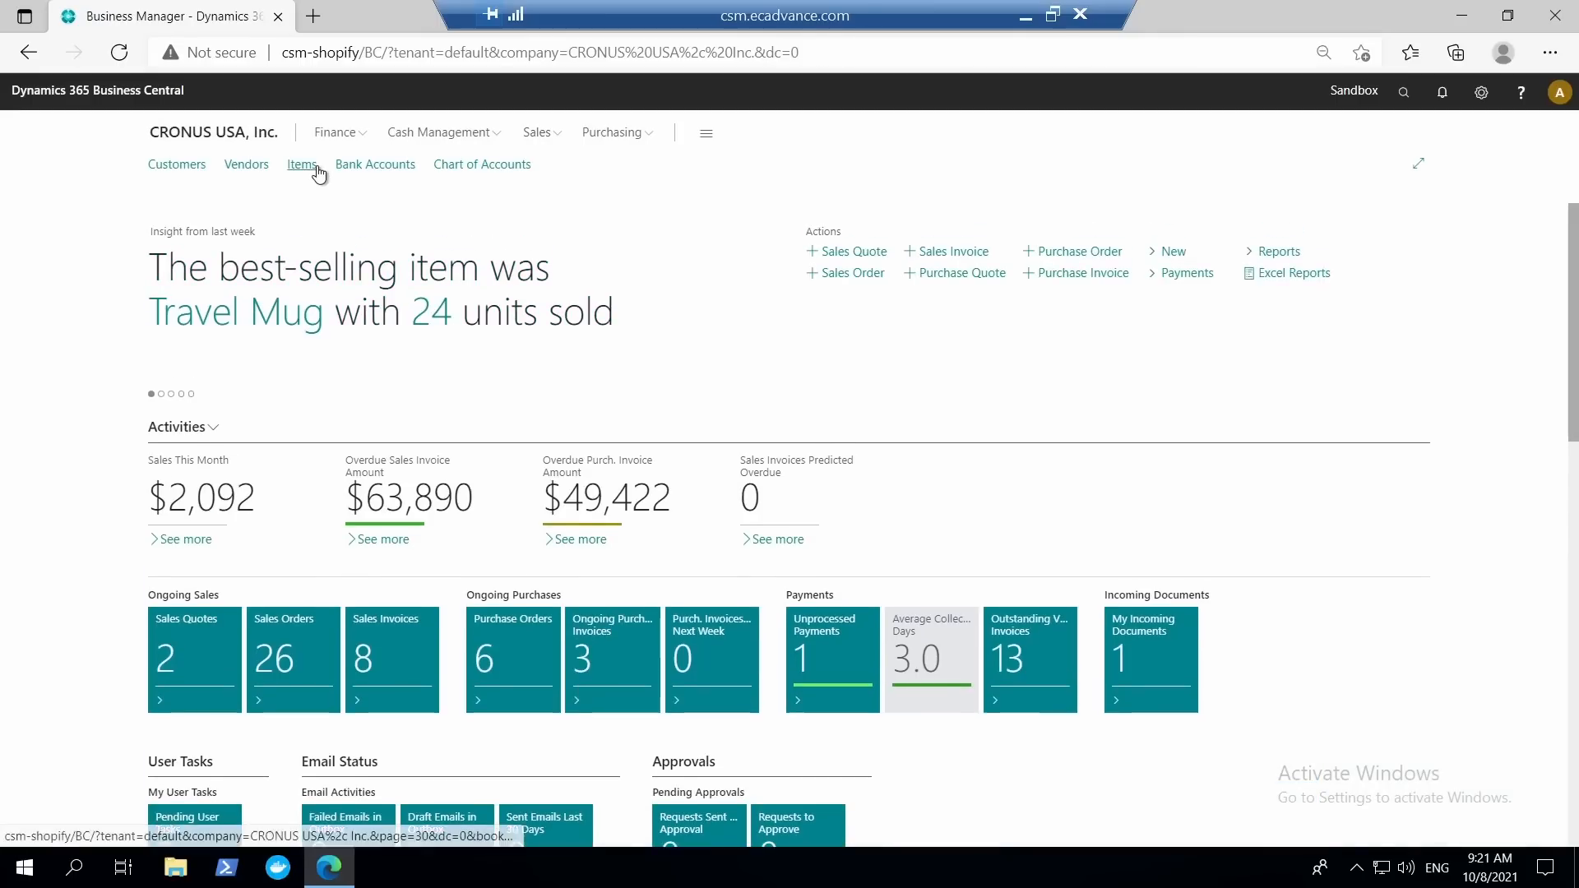
# Open the card of item 1896-S ATHENS Desk from the item list and display its item references.
pyautogui.click(315, 167)
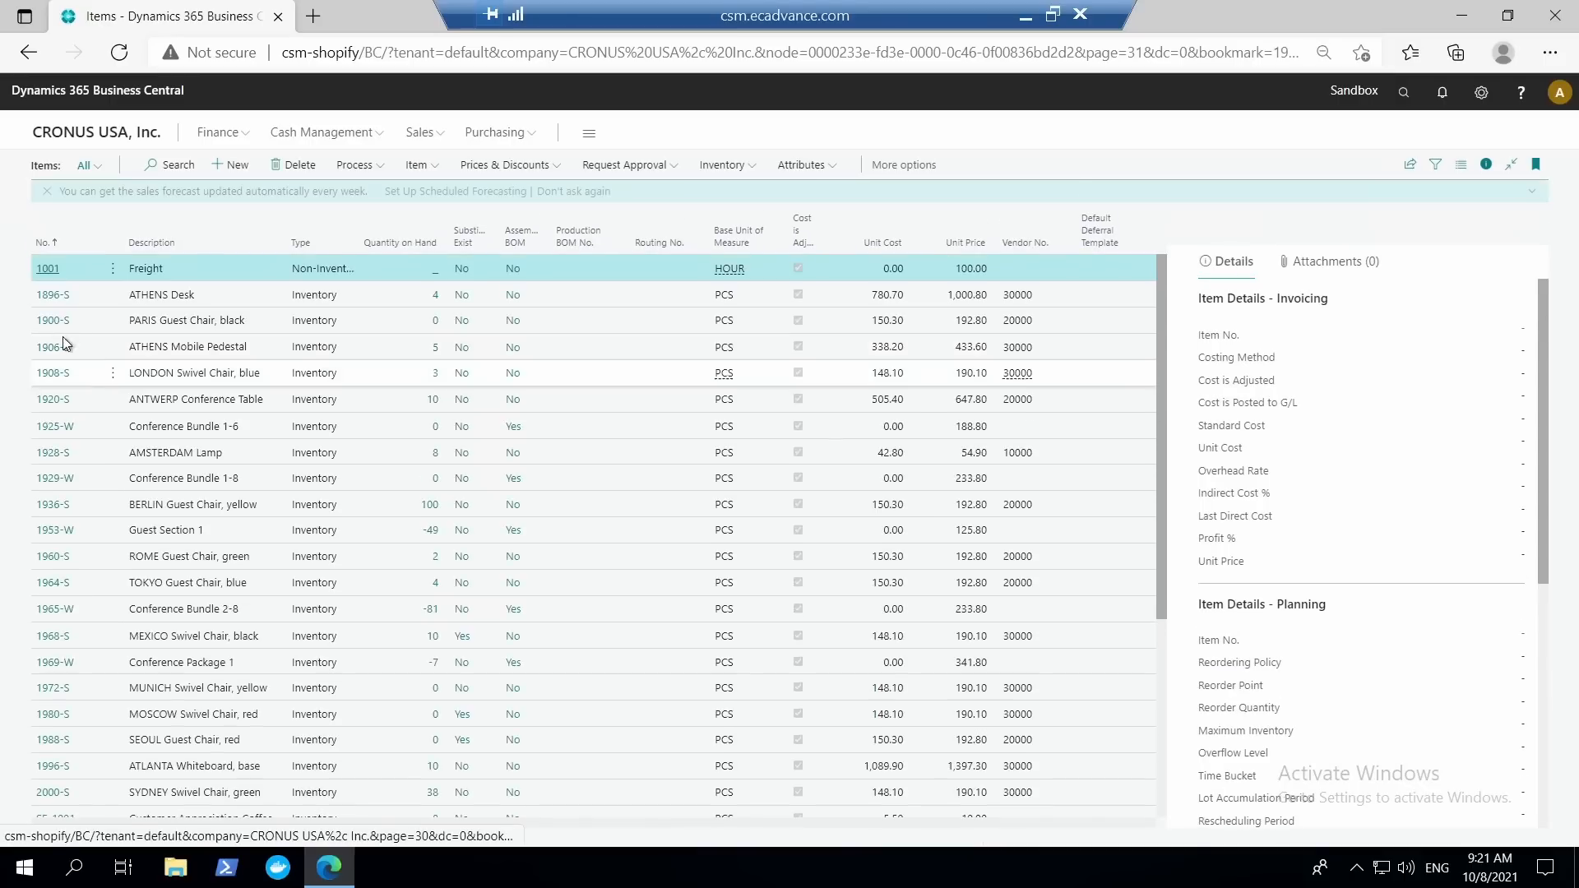
pyautogui.click(58, 304)
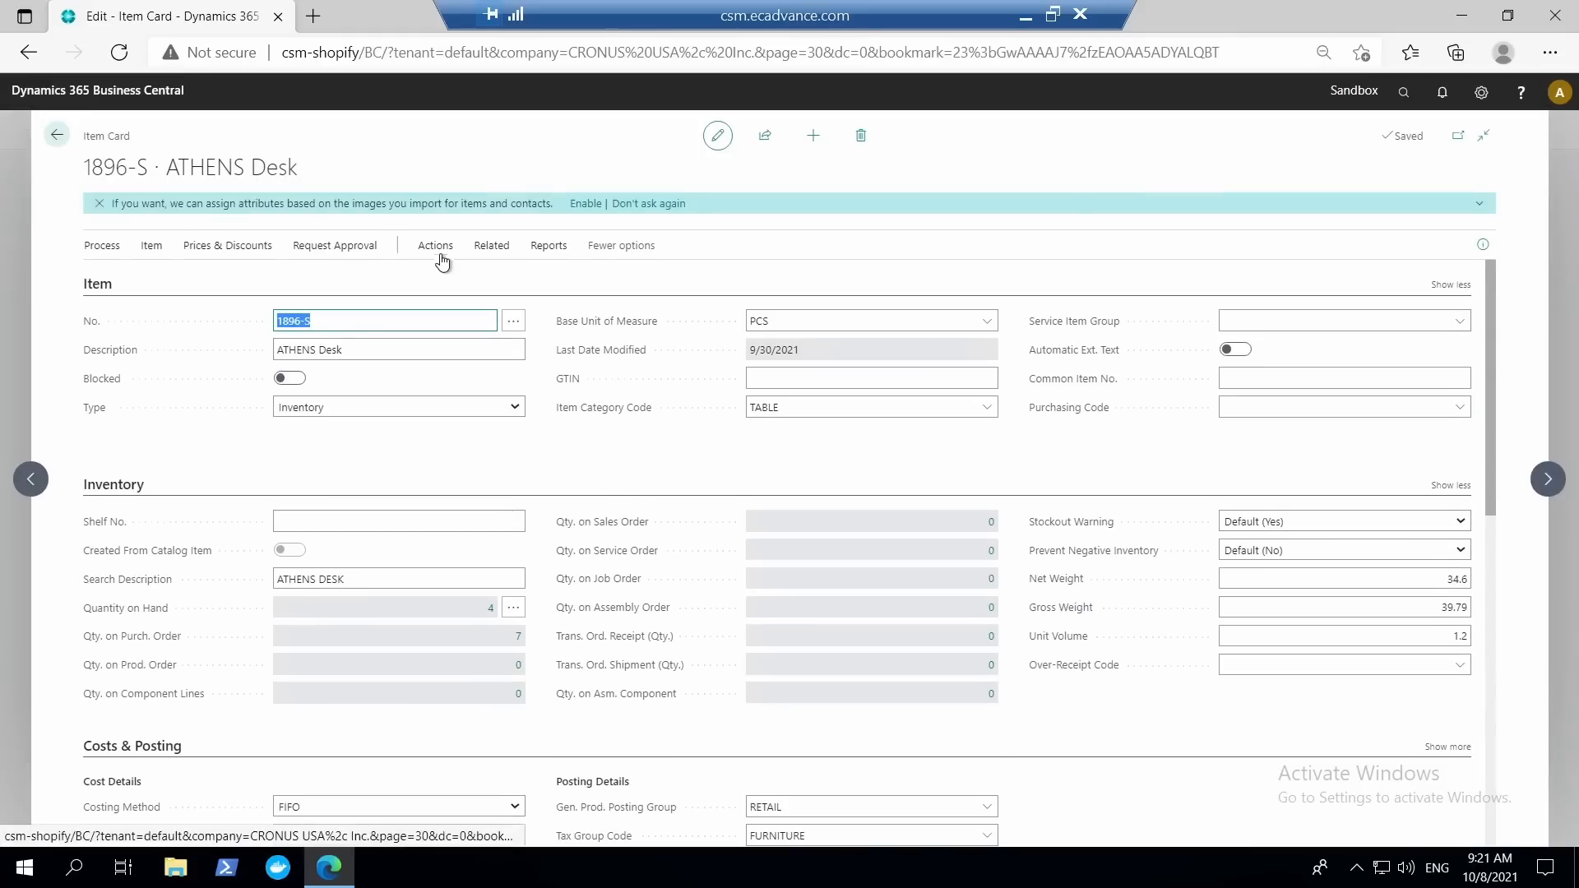
pyautogui.click(441, 251)
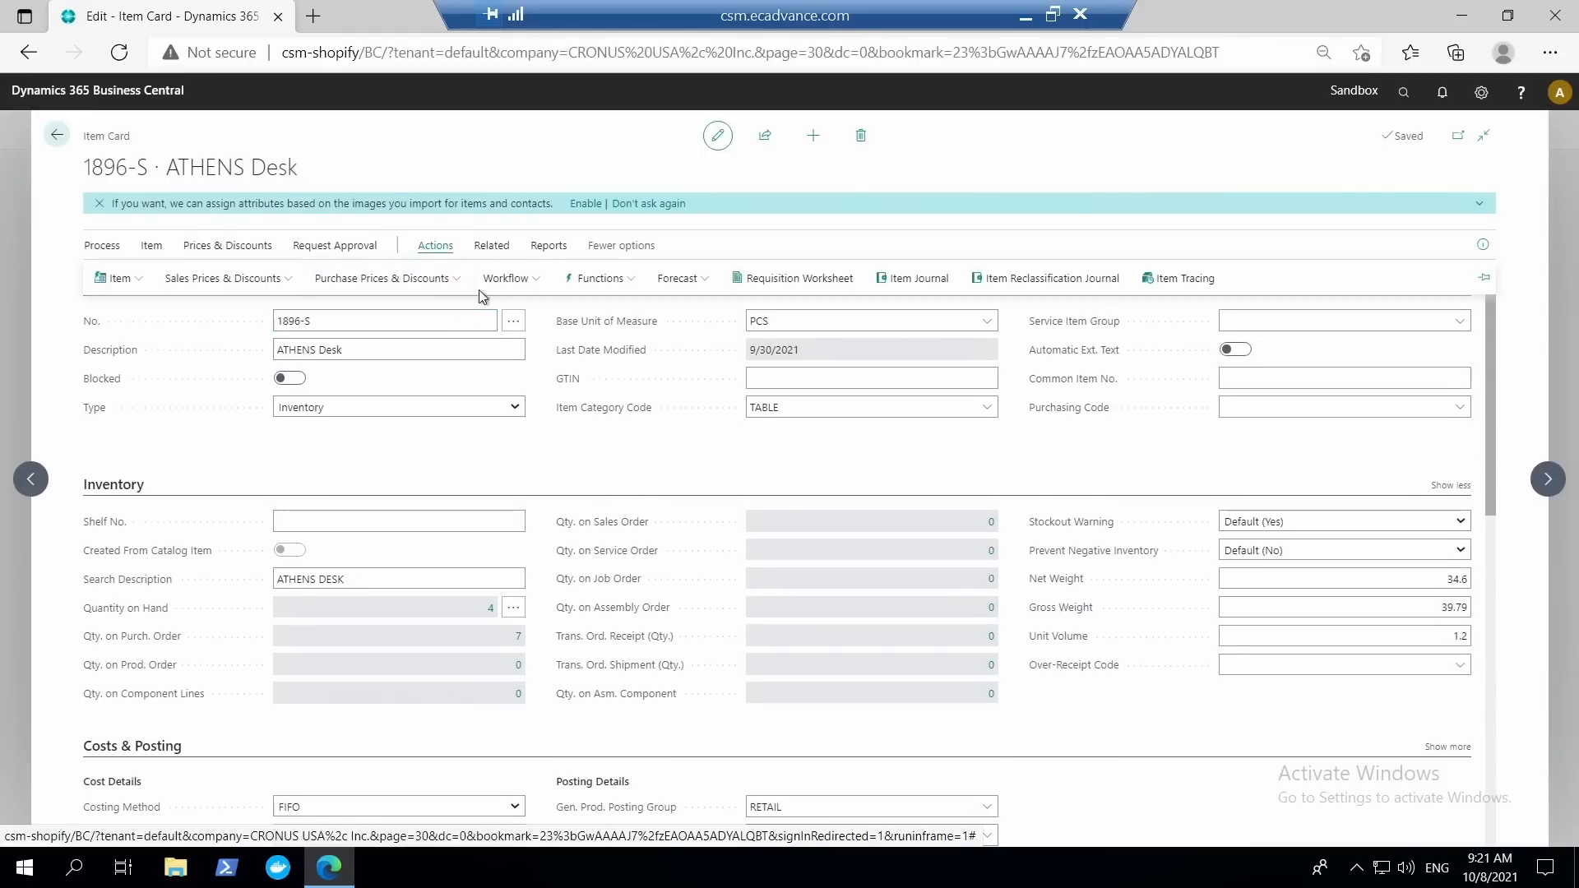
pyautogui.click(492, 249)
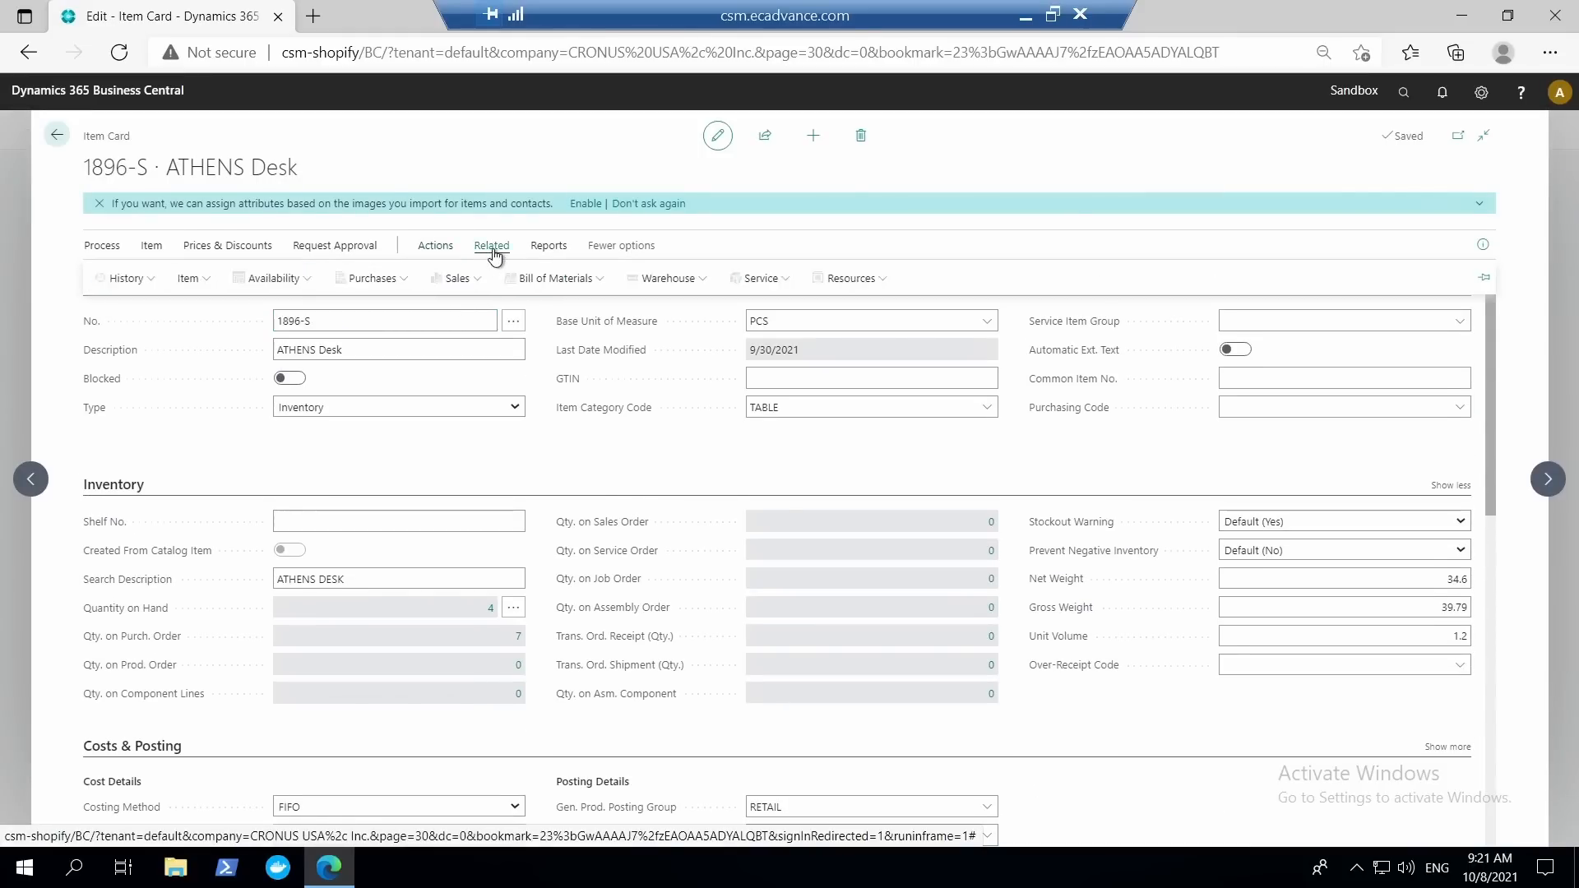
pyautogui.click(197, 278)
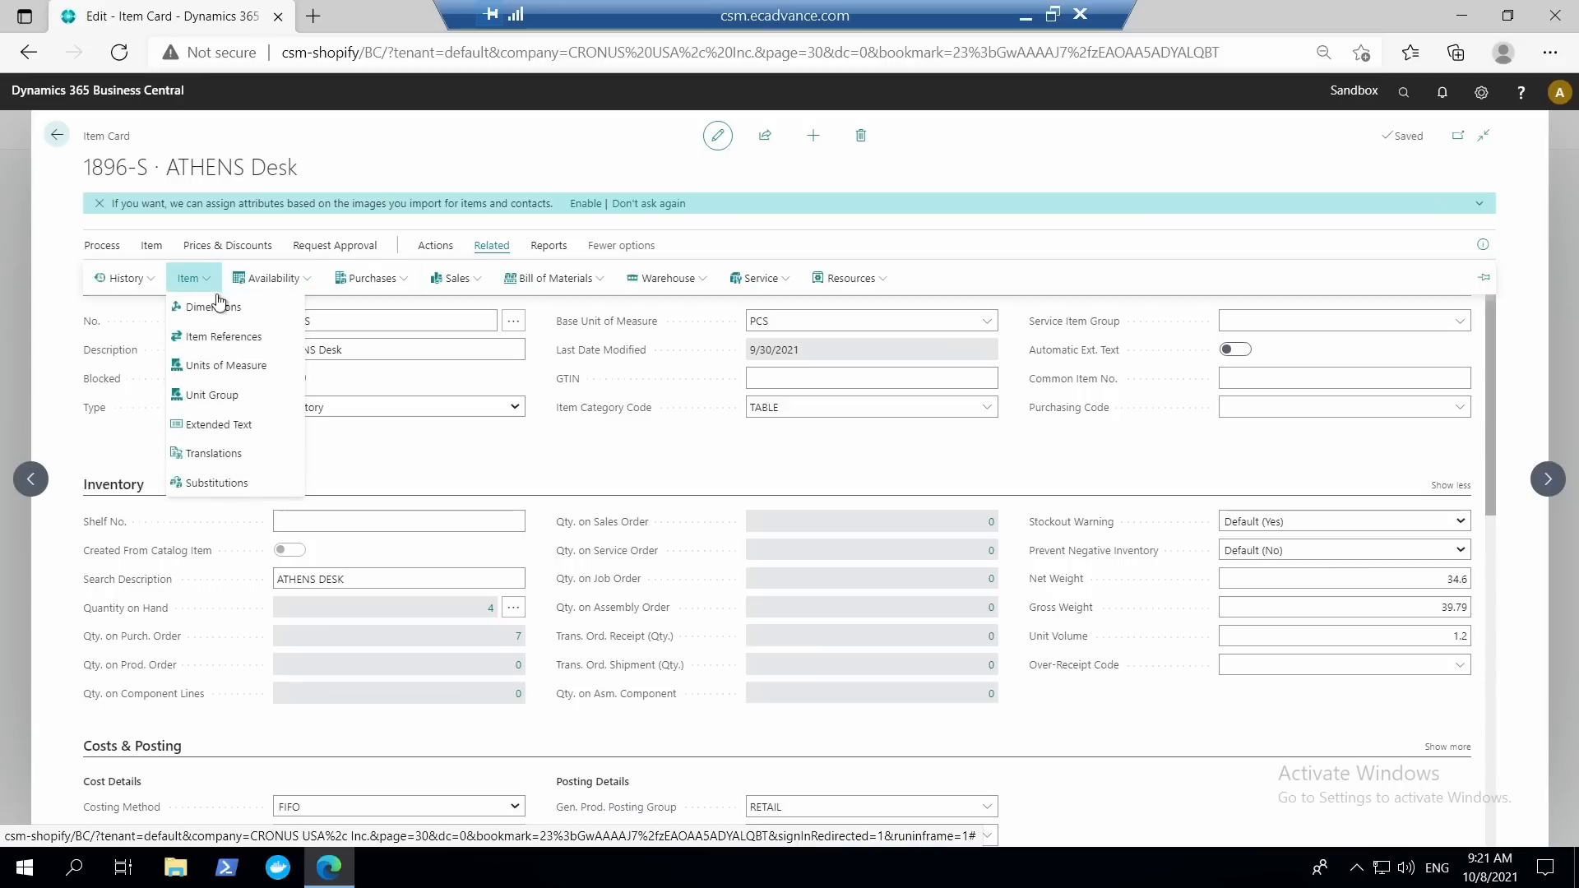
pyautogui.click(249, 344)
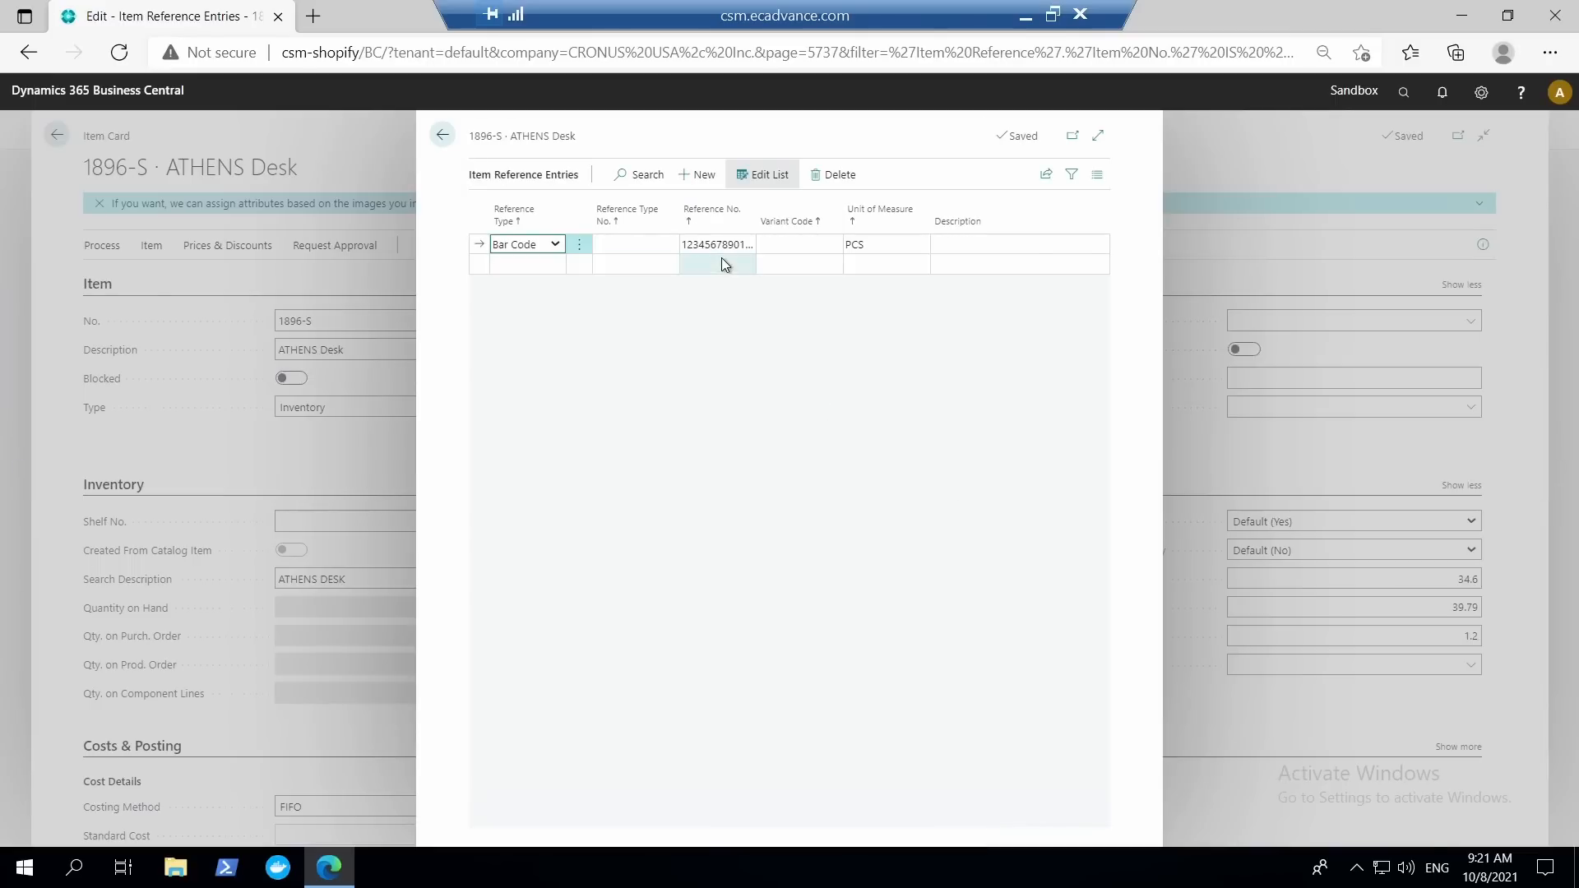
# Copy the full reference number of the Bar Code entry in the item reference entries.
pyautogui.click(716, 245)
pyautogui.moveTo(690, 245); pyautogui.dragTo(714, 267)
pyautogui.click(717, 268)
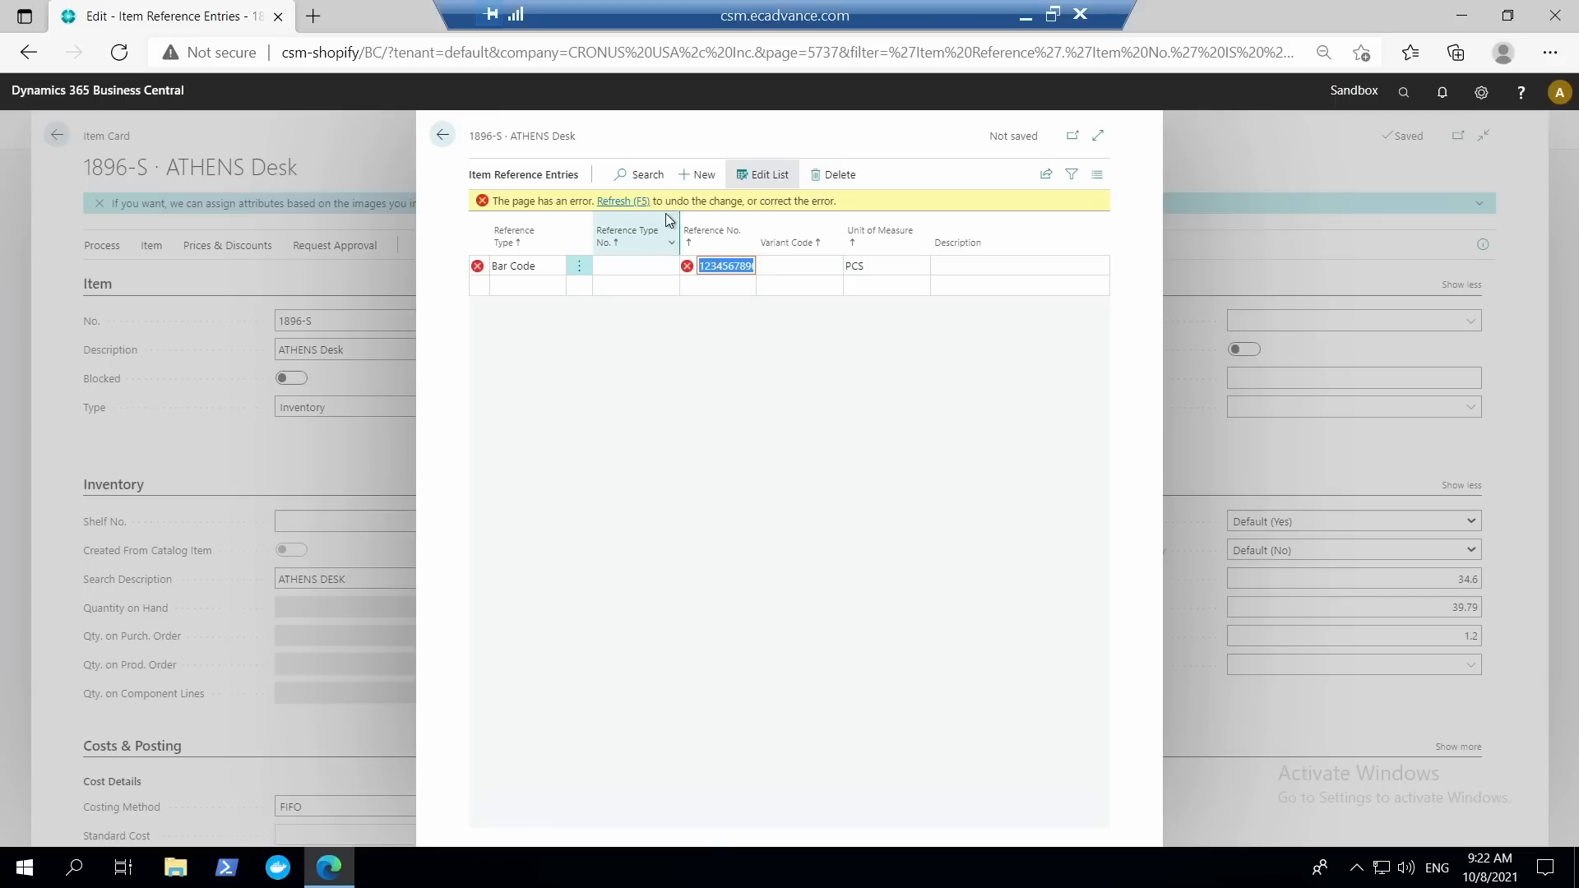
pyautogui.click(705, 283)
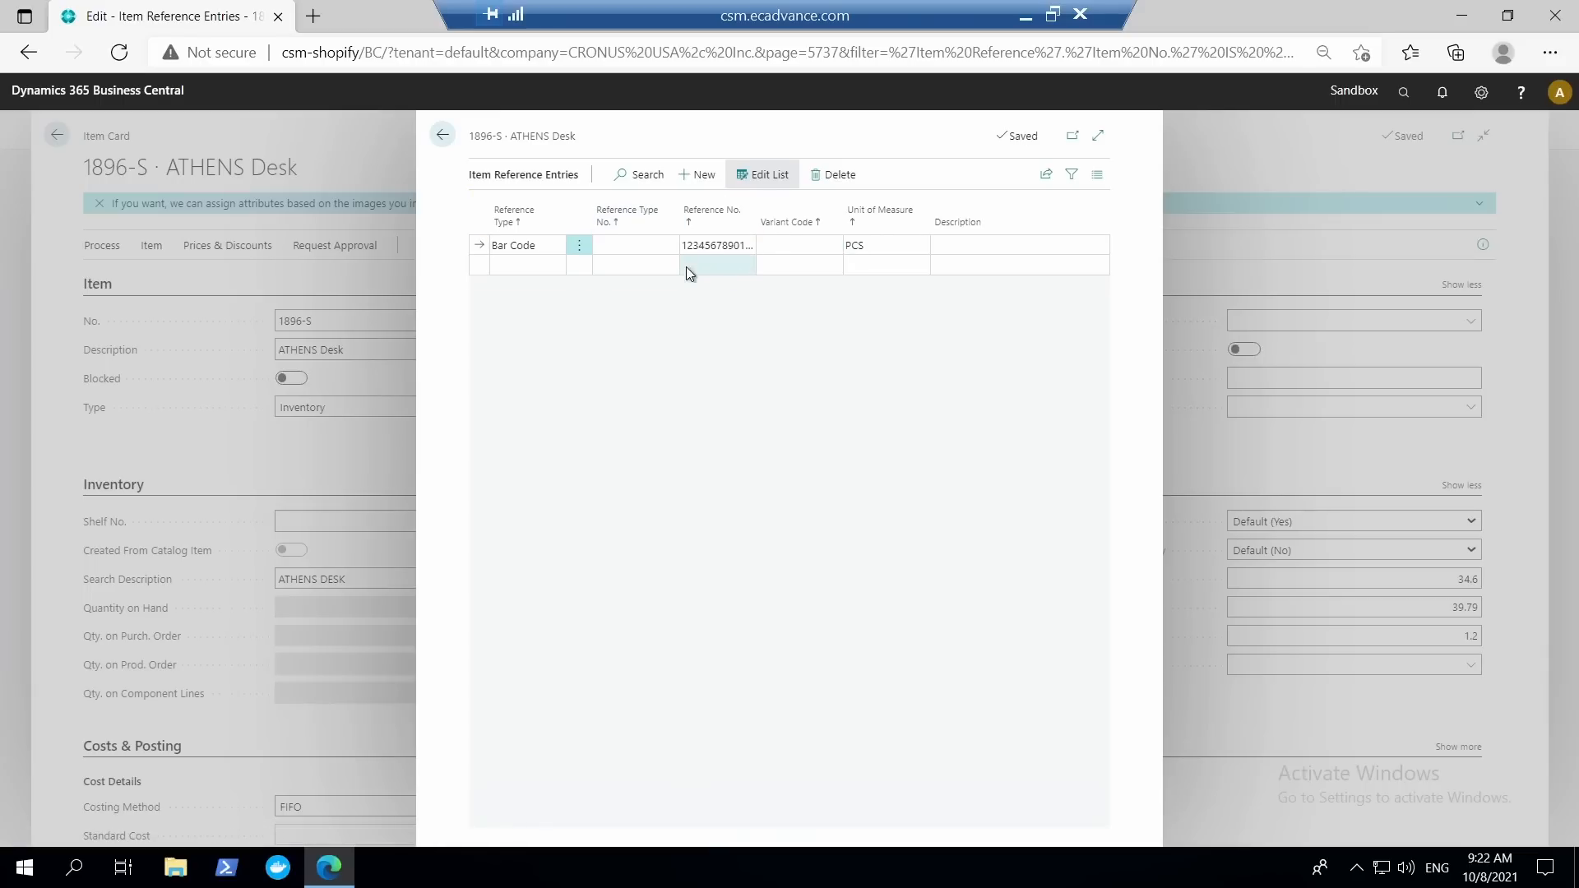
pyautogui.click(698, 247)
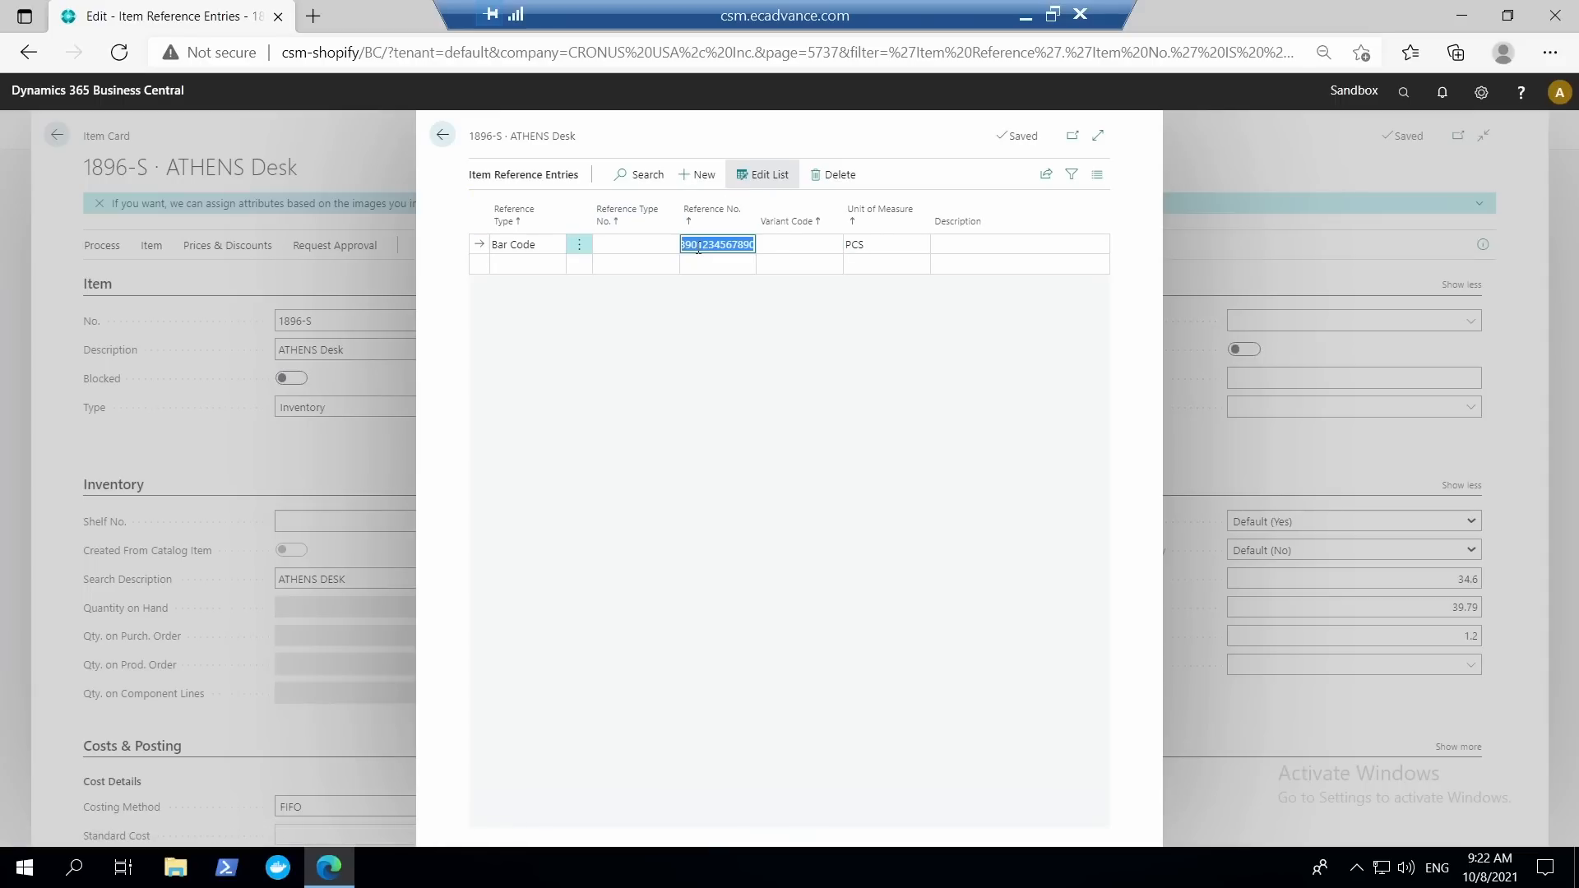
# Switch to Notepad, paste the copied reference number into a blank document and highlight its second group of ten digits.
pyautogui.click(54, 868)
pyautogui.write('note')
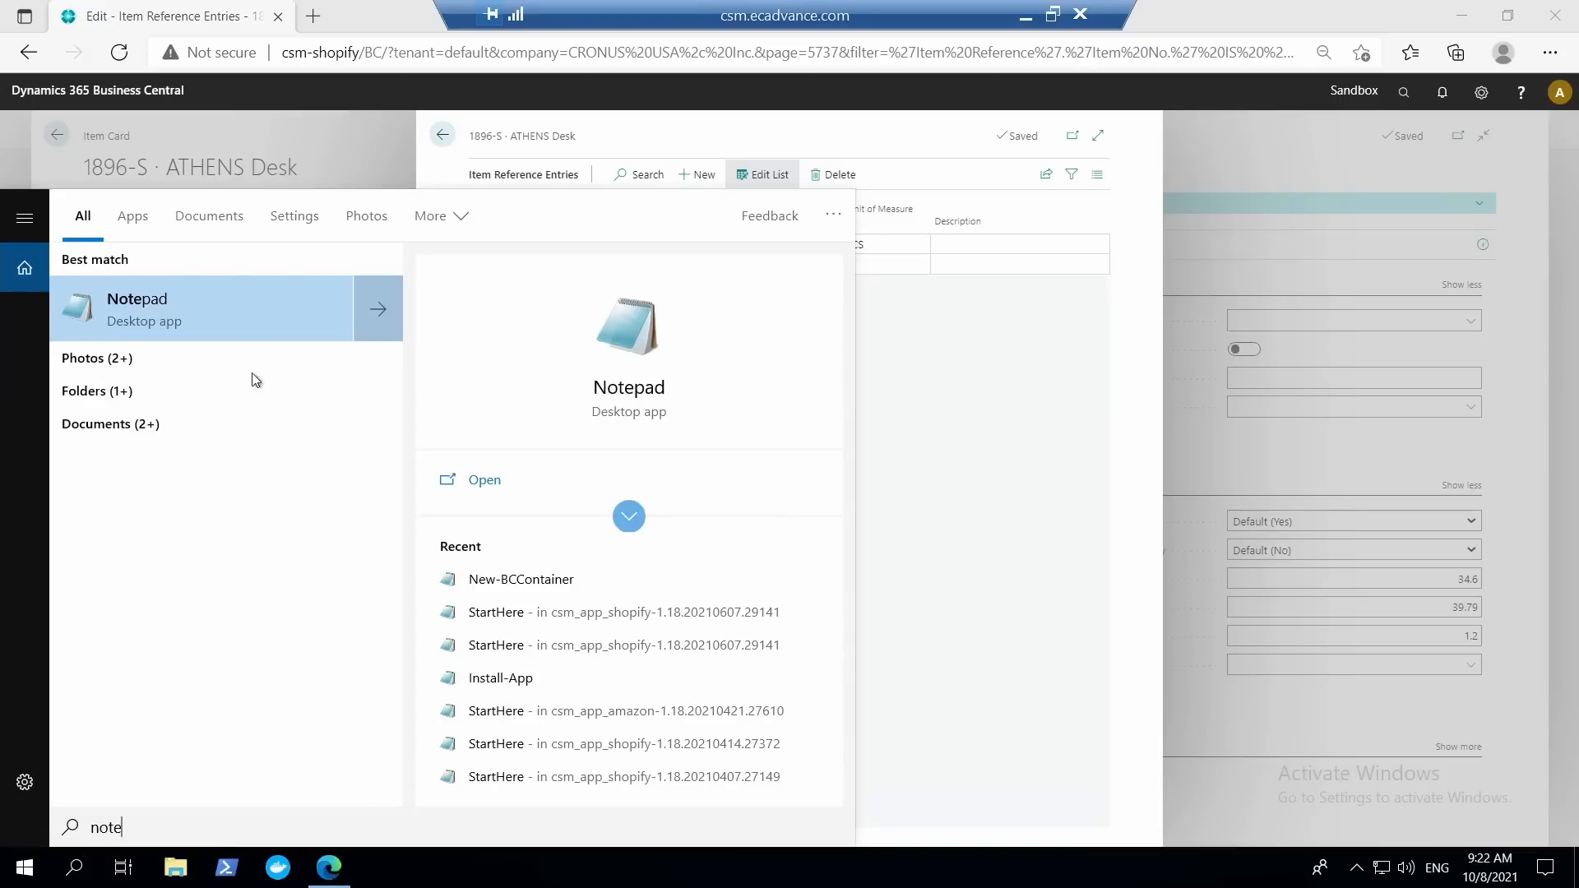
pyautogui.click(245, 320)
pyautogui.hotkey('ctrl', 'v')
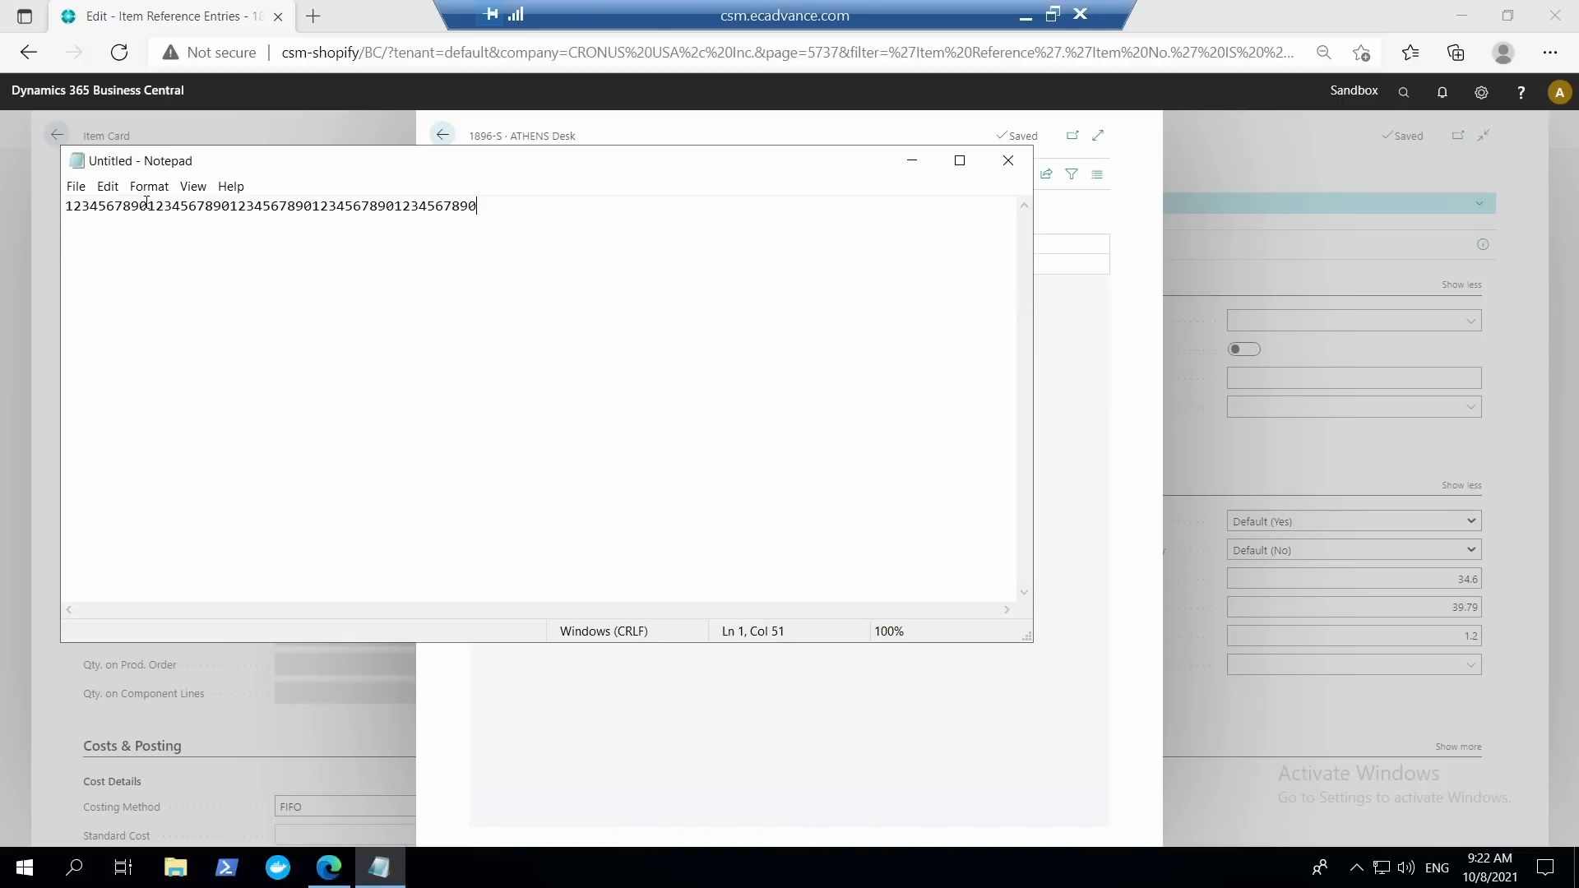
pyautogui.moveTo(146, 203); pyautogui.dragTo(234, 209)
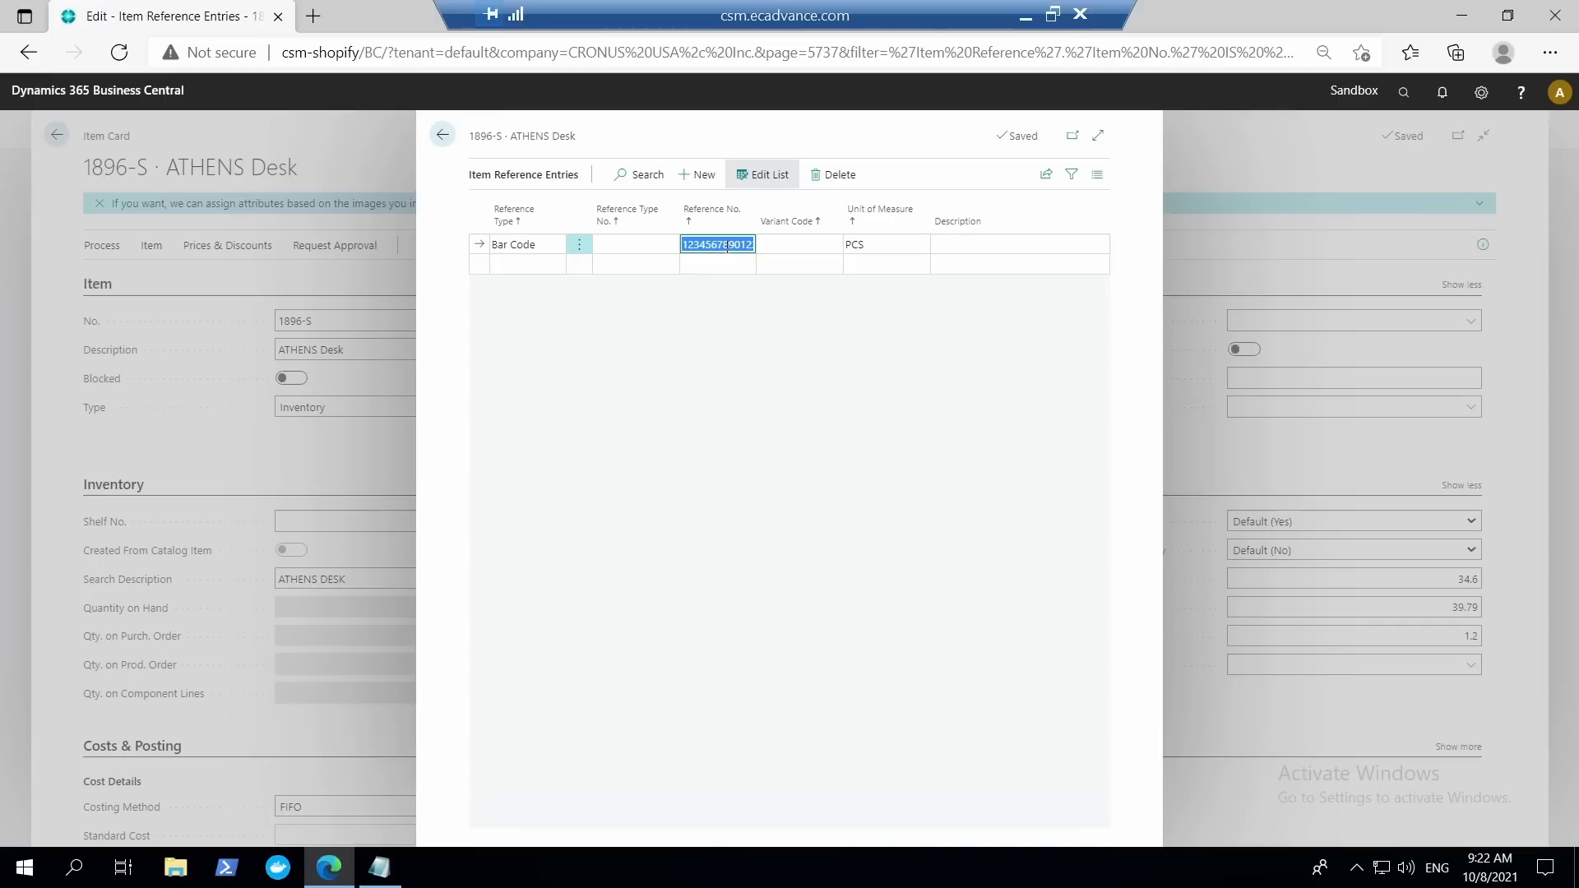
# Close the item references, search for the inventory setup, turn off Use Item References and leave the setup page.
pyautogui.click(444, 135)
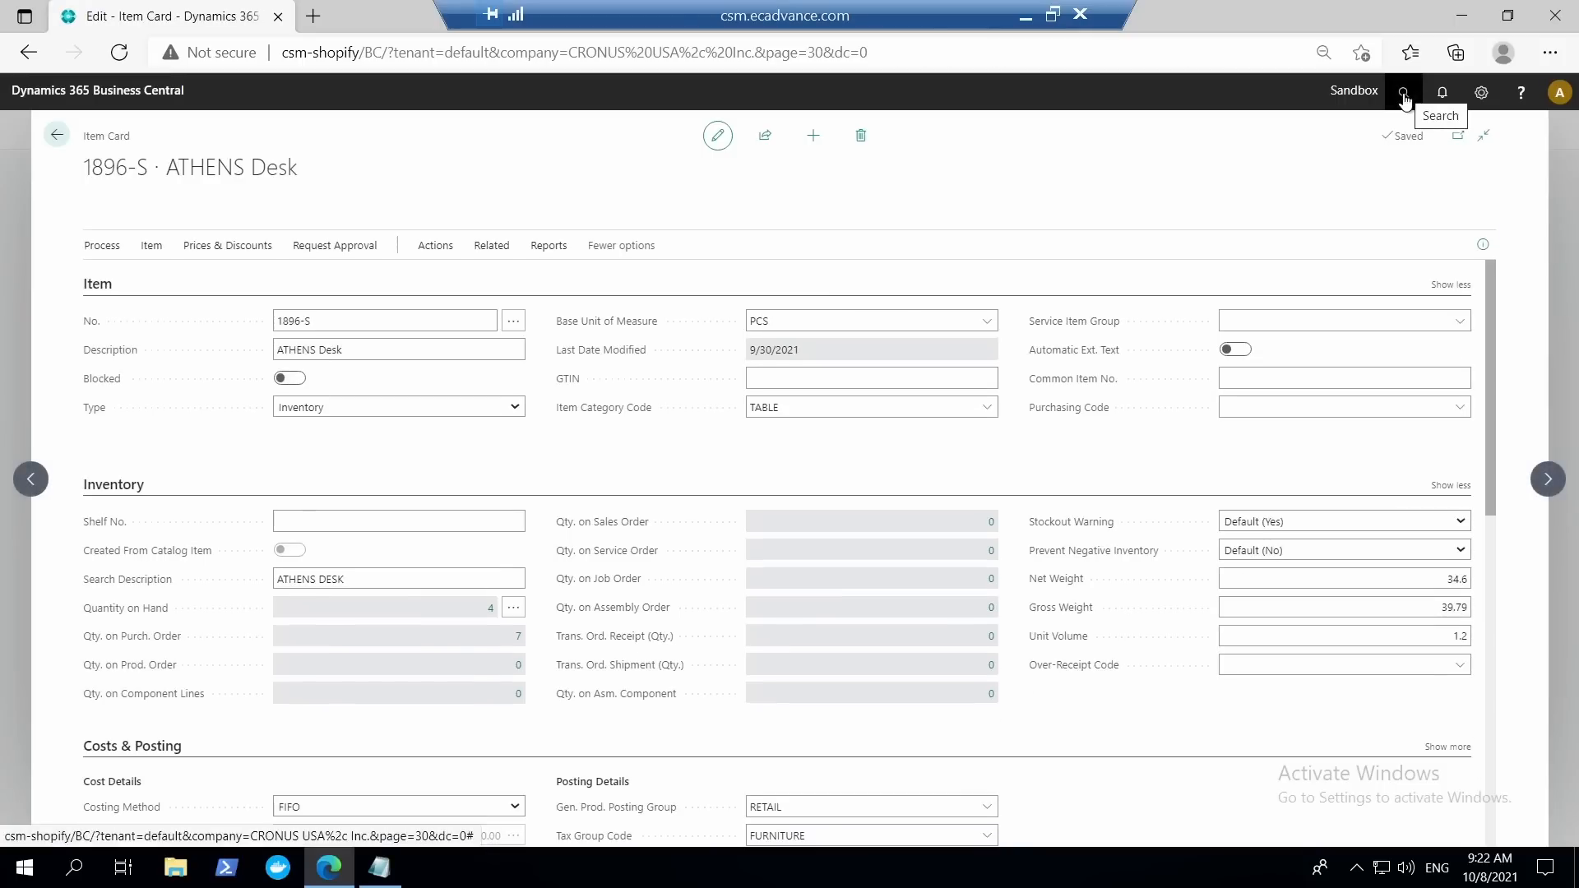
pyautogui.click(1404, 94)
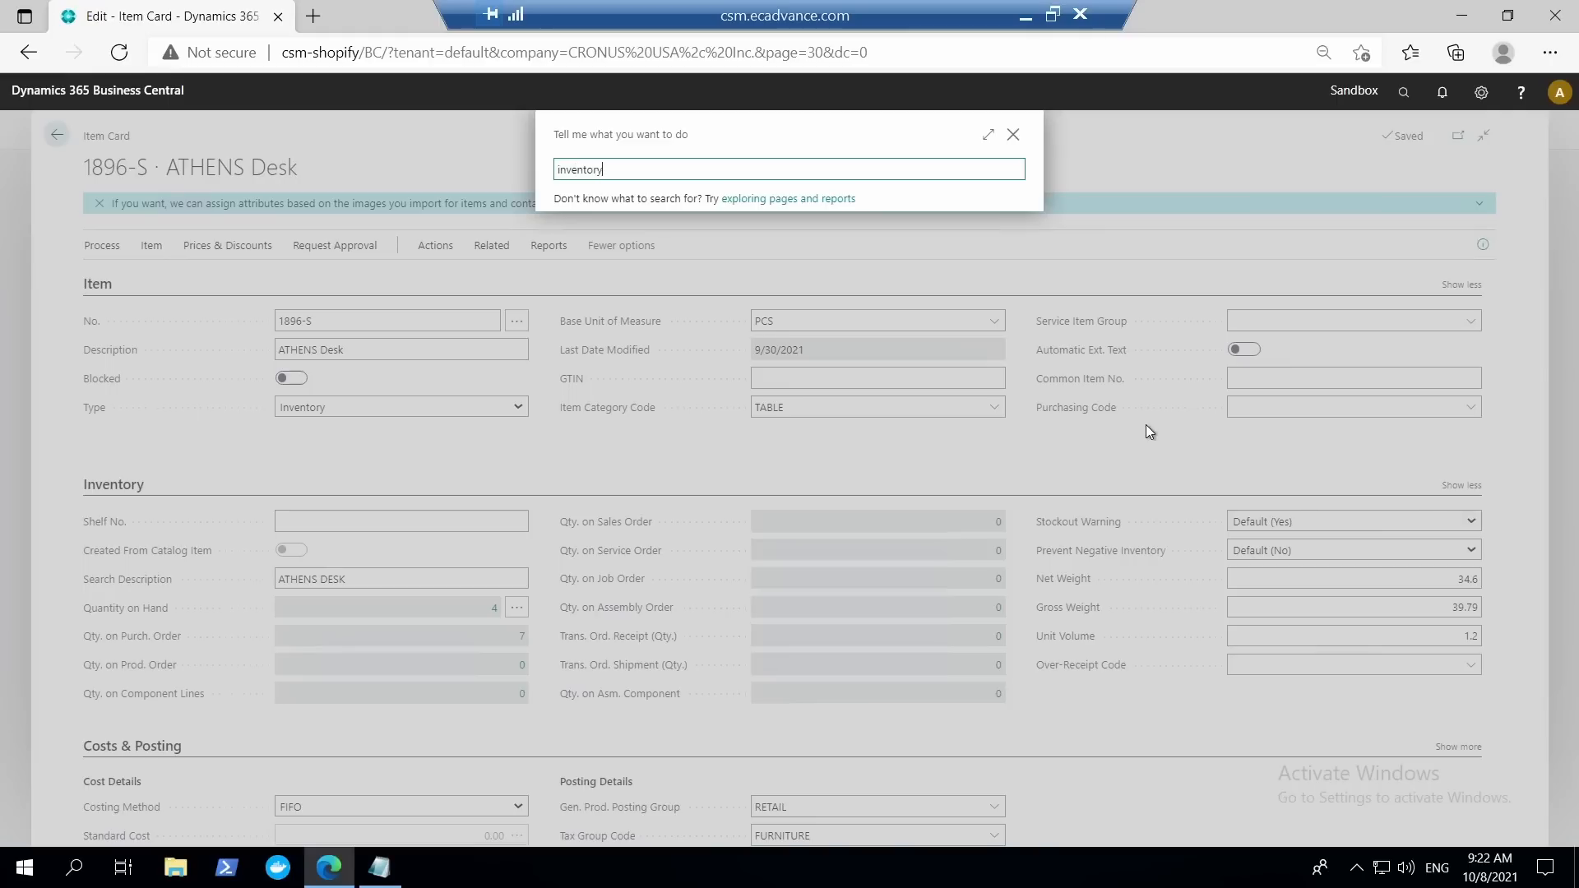
pyautogui.write('inventory setup')
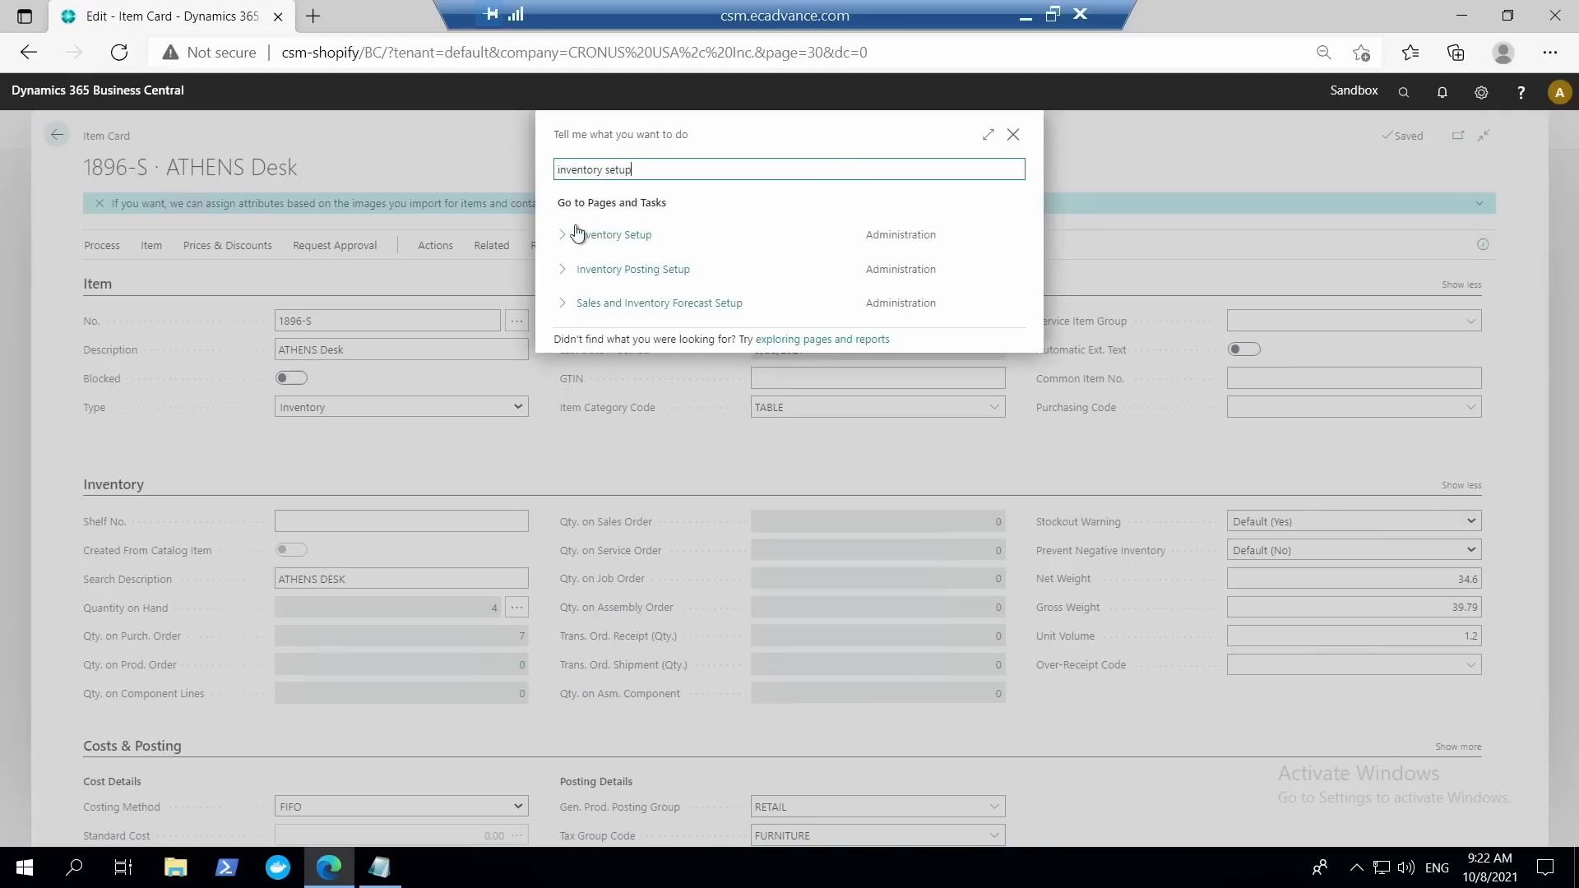
pyautogui.click(635, 241)
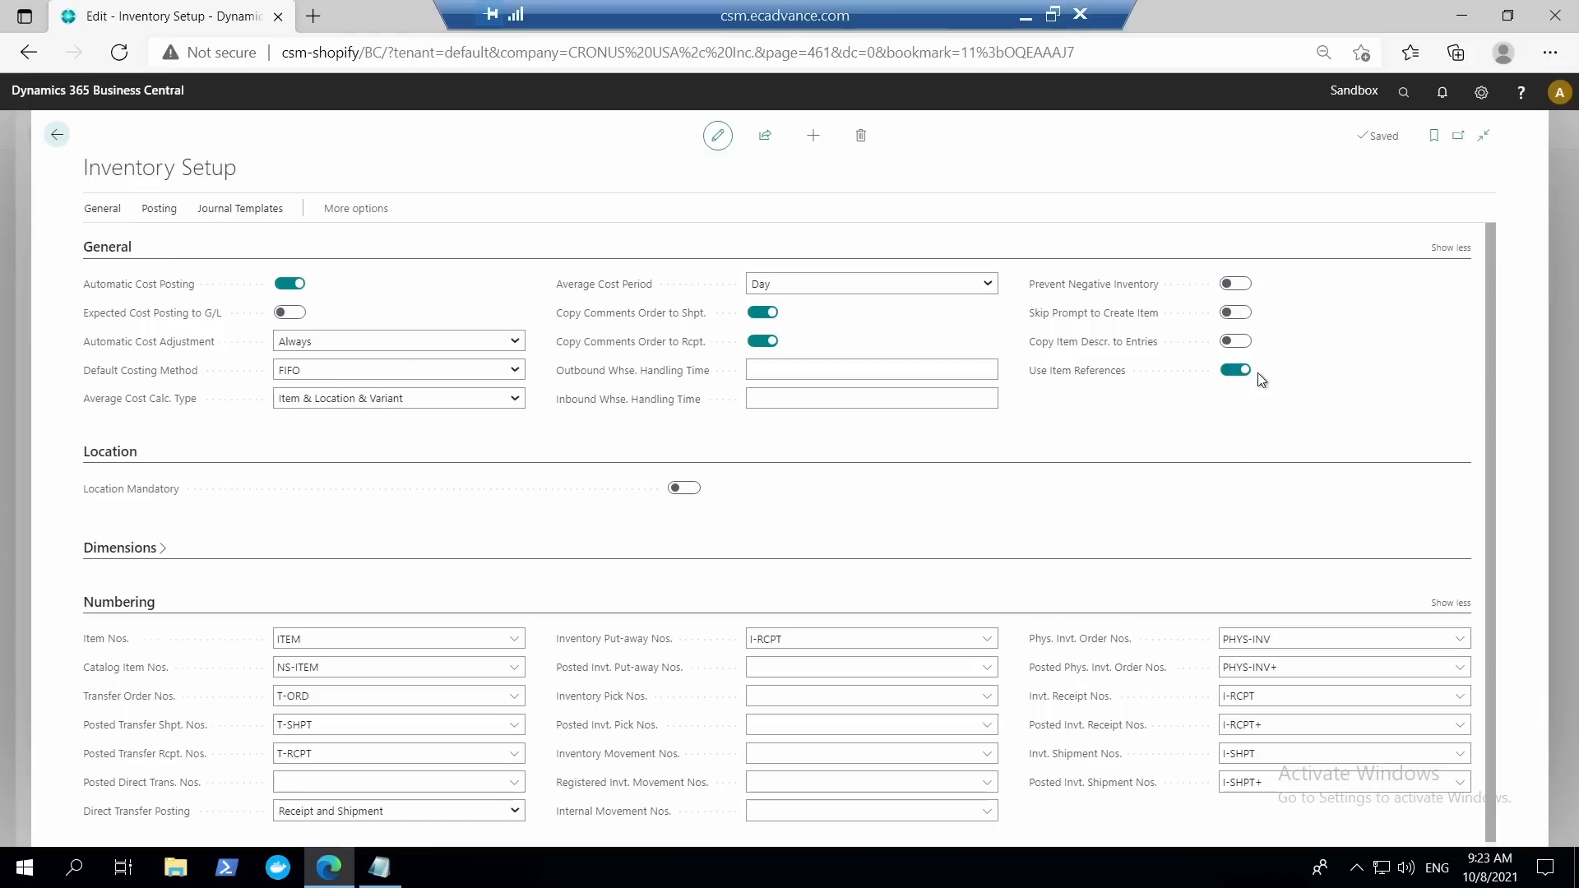
pyautogui.click(1233, 372)
pyautogui.click(56, 135)
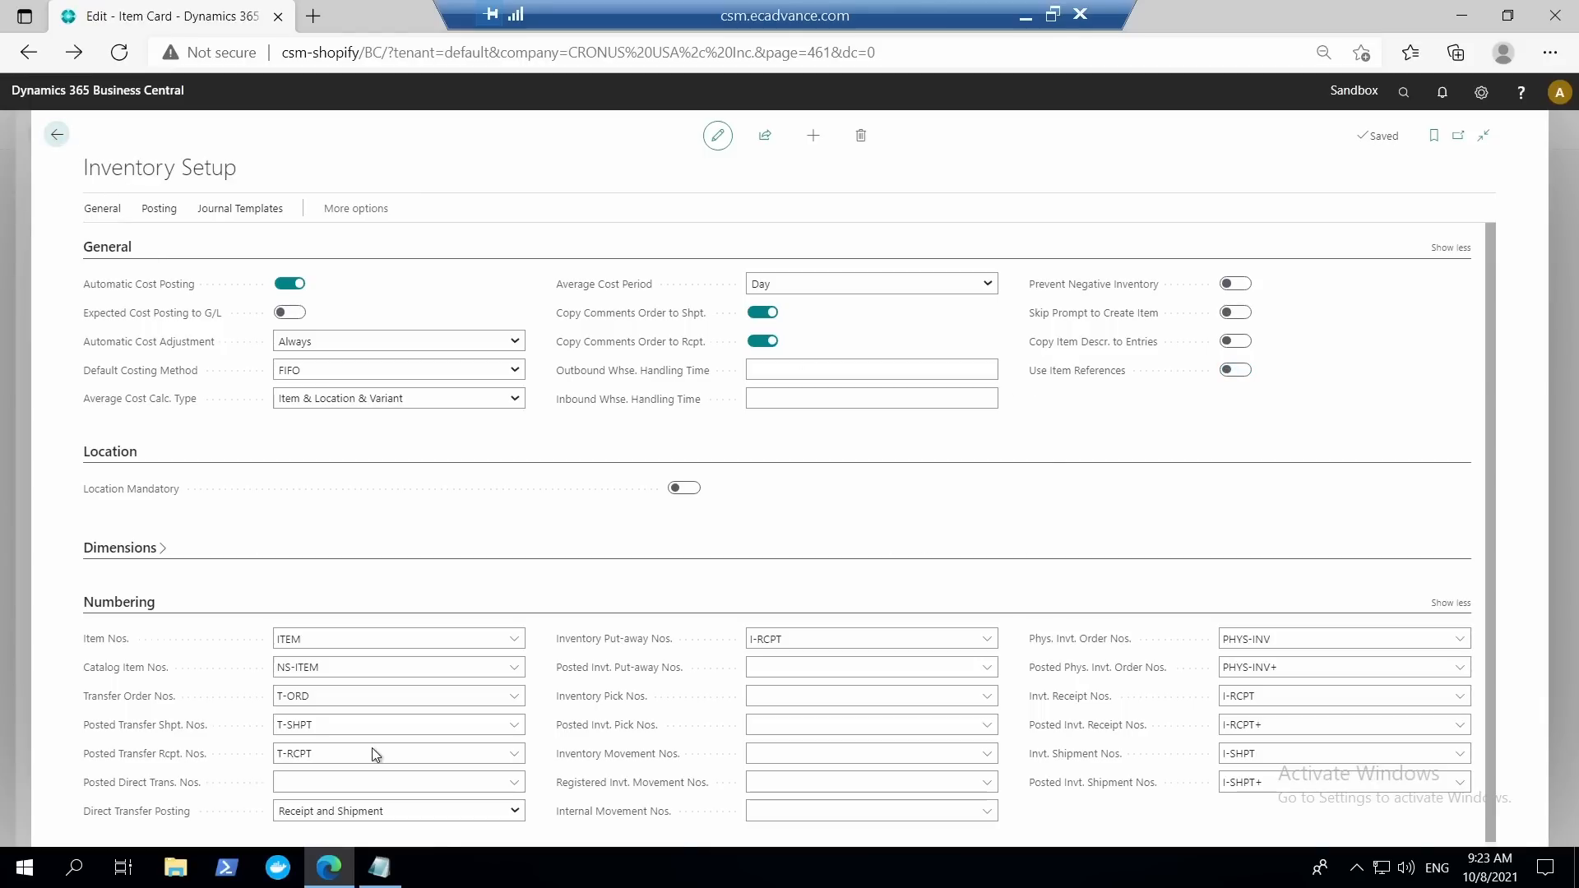
pyautogui.click(59, 134)
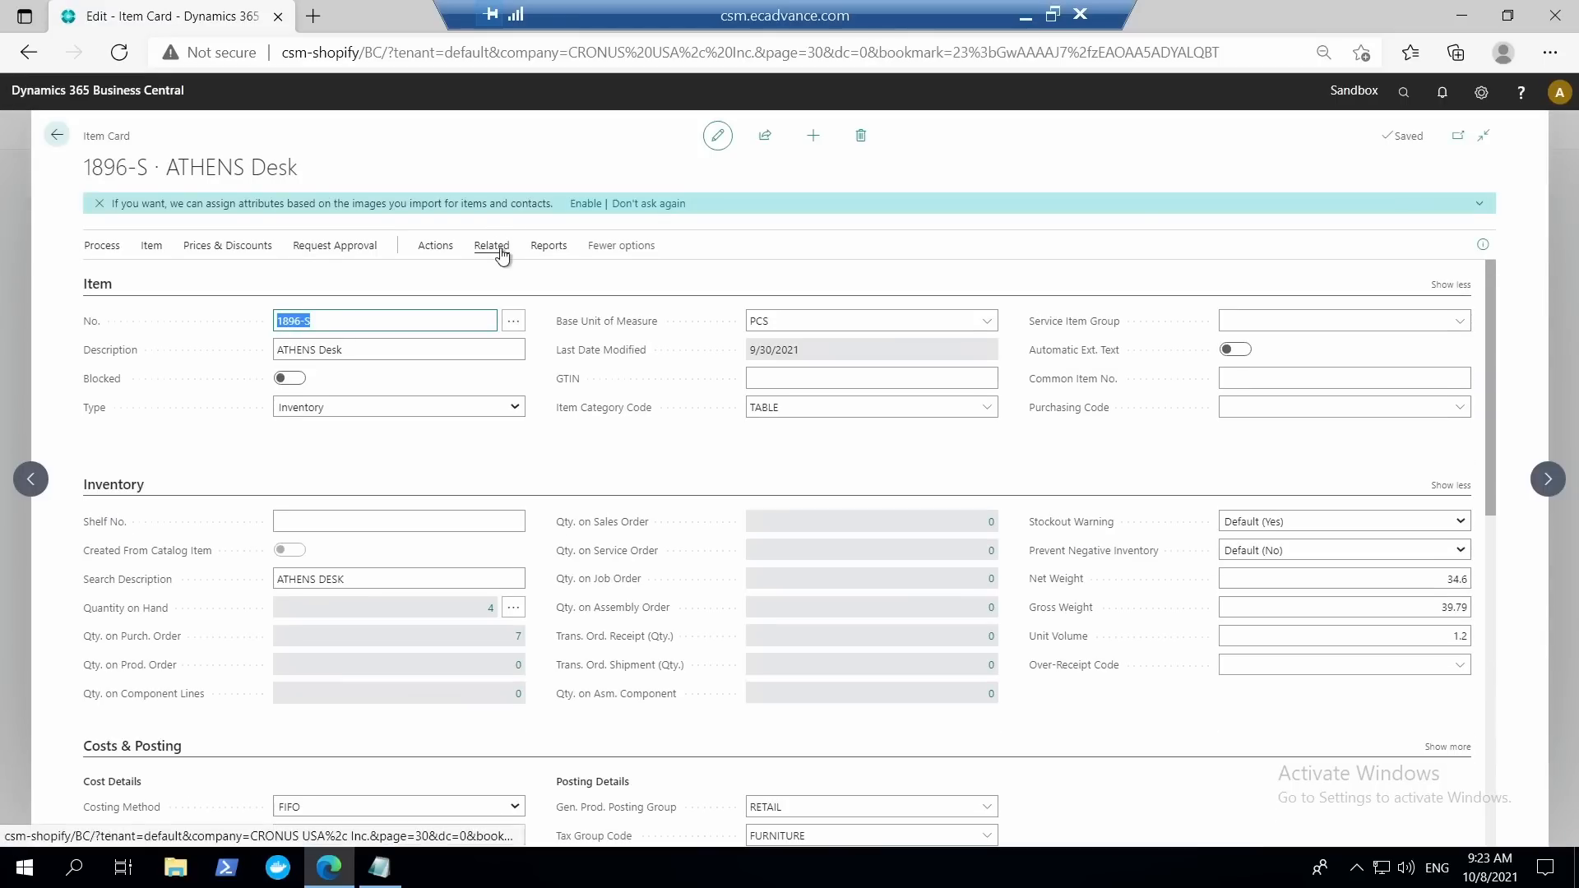
# Check the related item options on the ATHENS Desk card for the Item References entry.
pyautogui.click(499, 248)
pyautogui.click(190, 284)
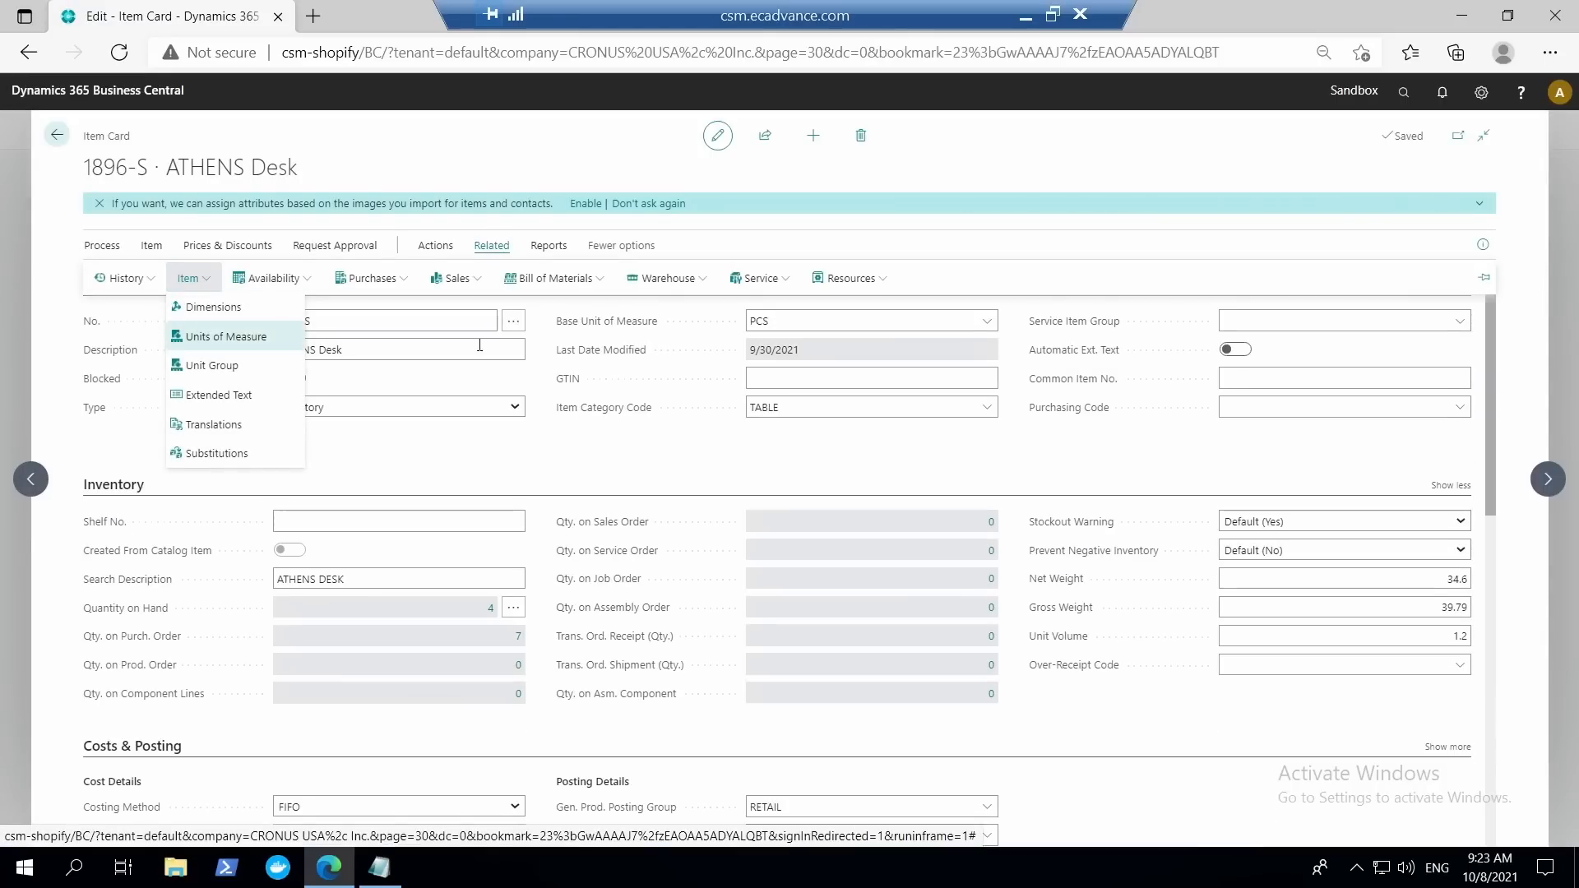
pyautogui.click(594, 459)
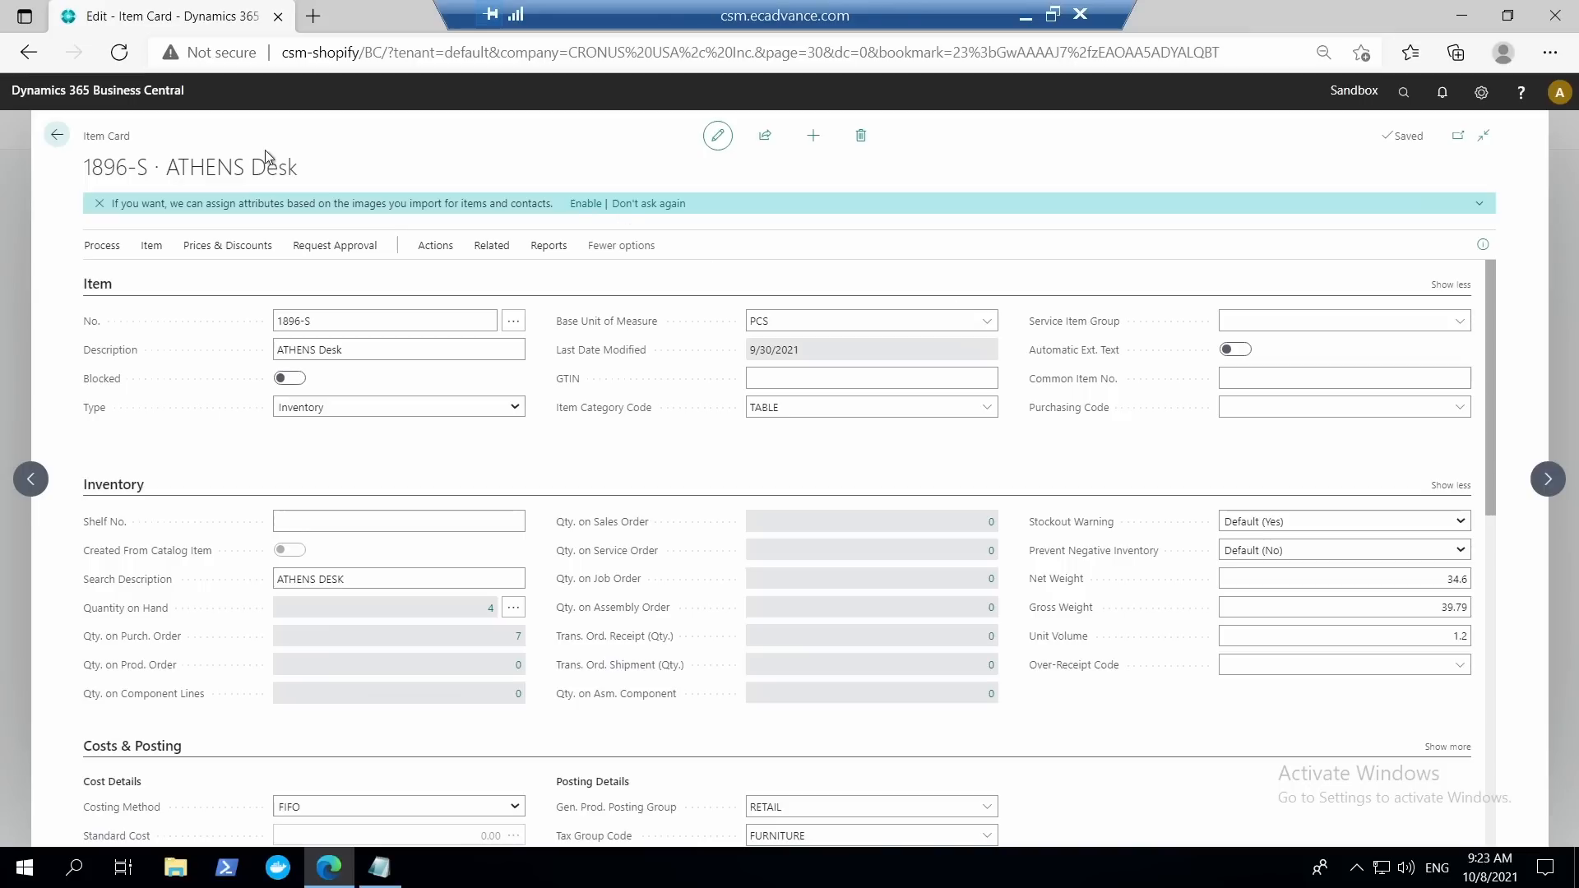
# Close the item card, find and open the Manufacturing Setup page to review its settings, and return to the items list.
pyautogui.click(56, 135)
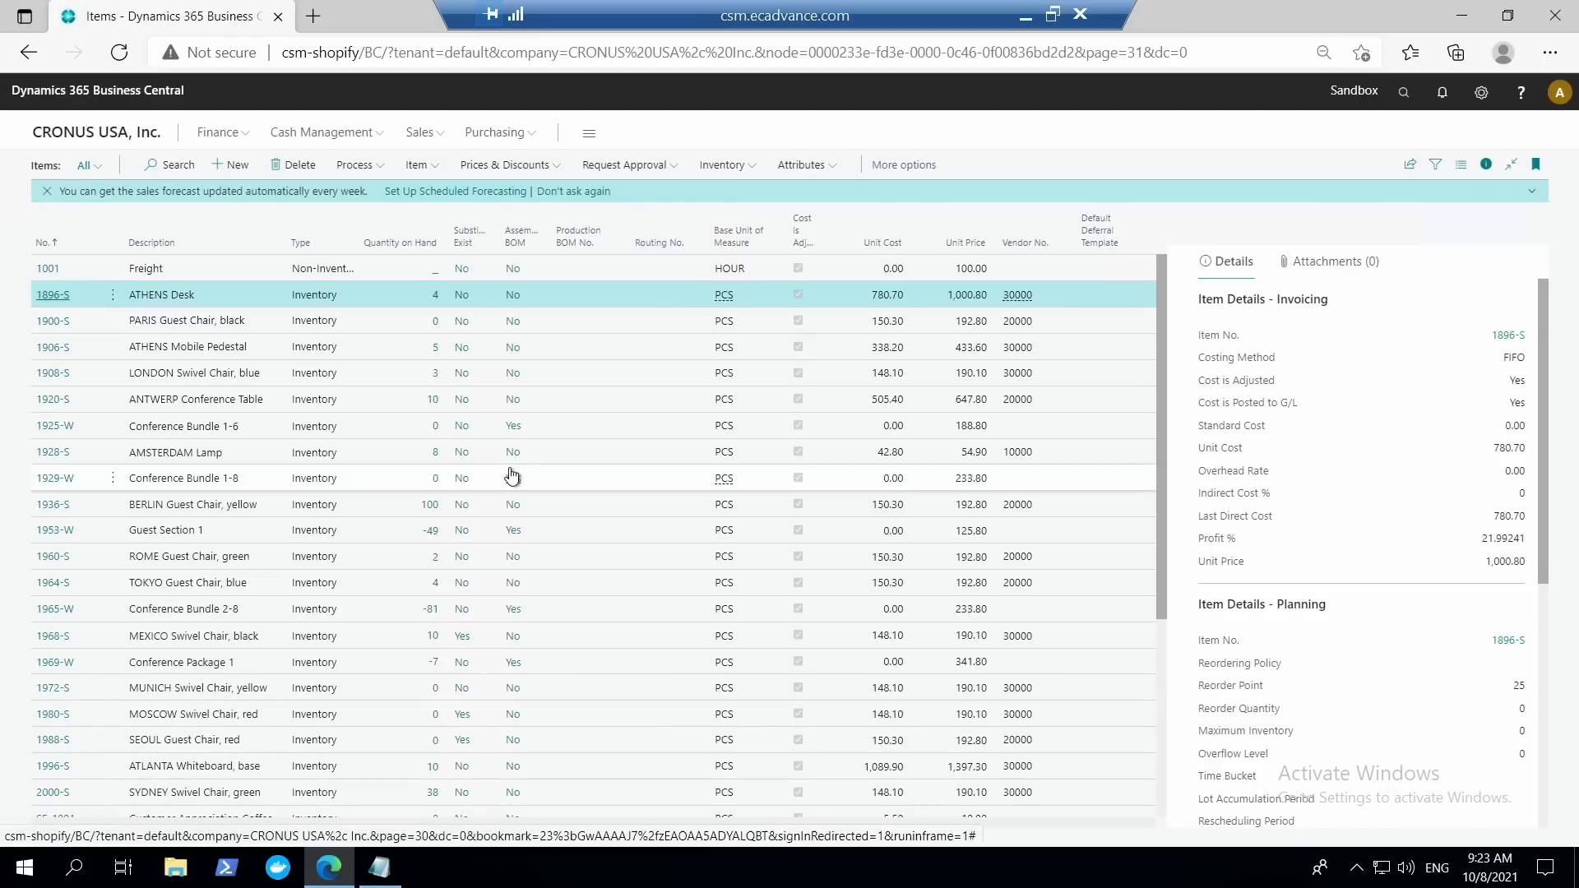
pyautogui.click(1405, 93)
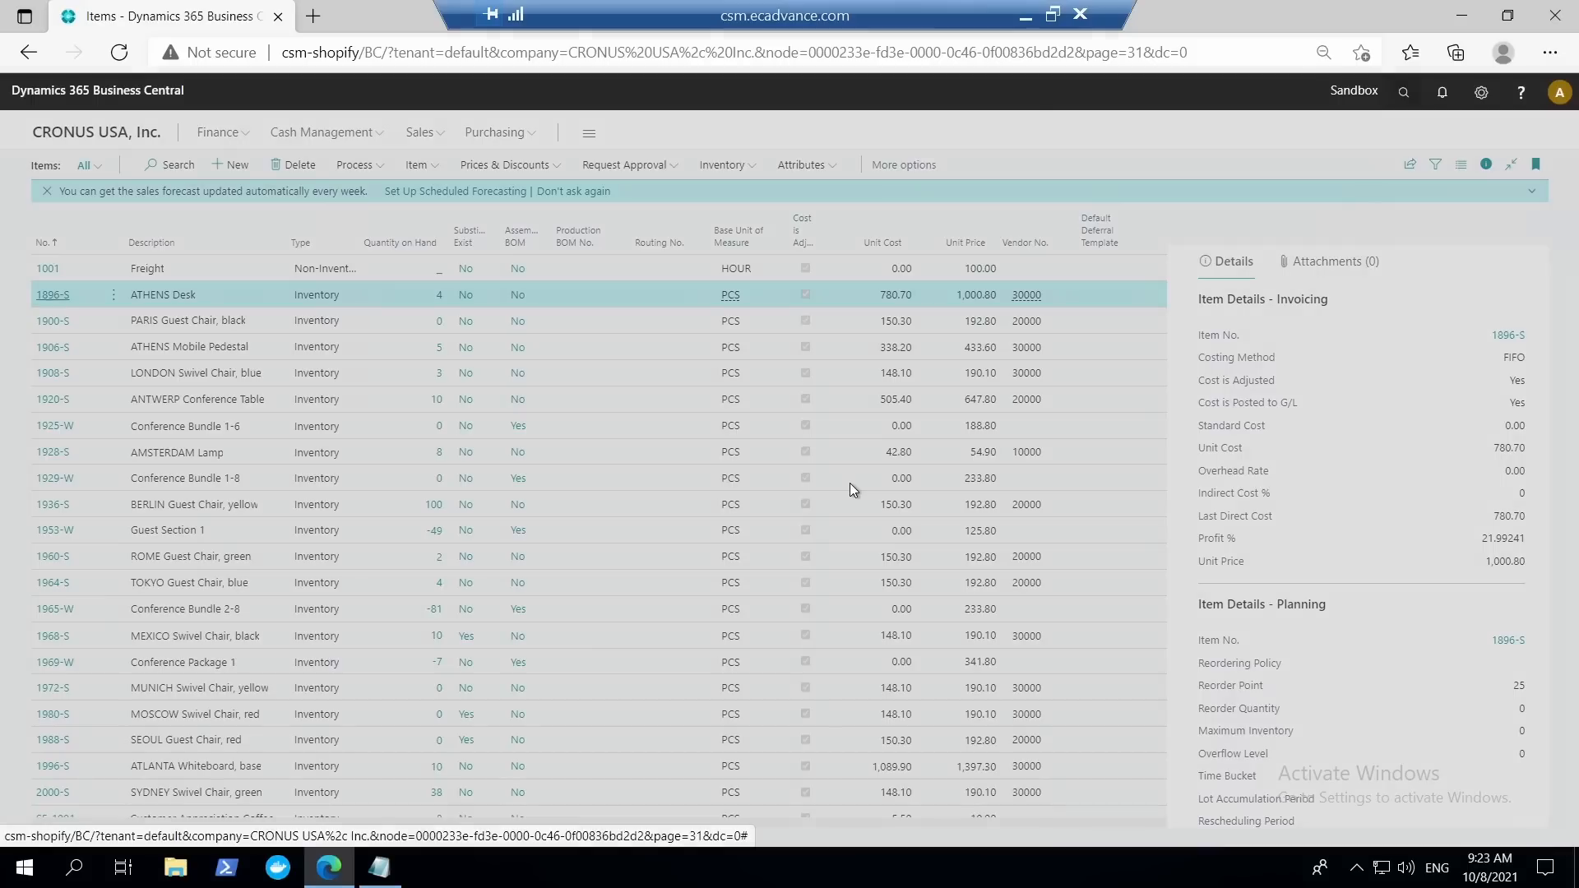
pyautogui.write('manufactruing setup')
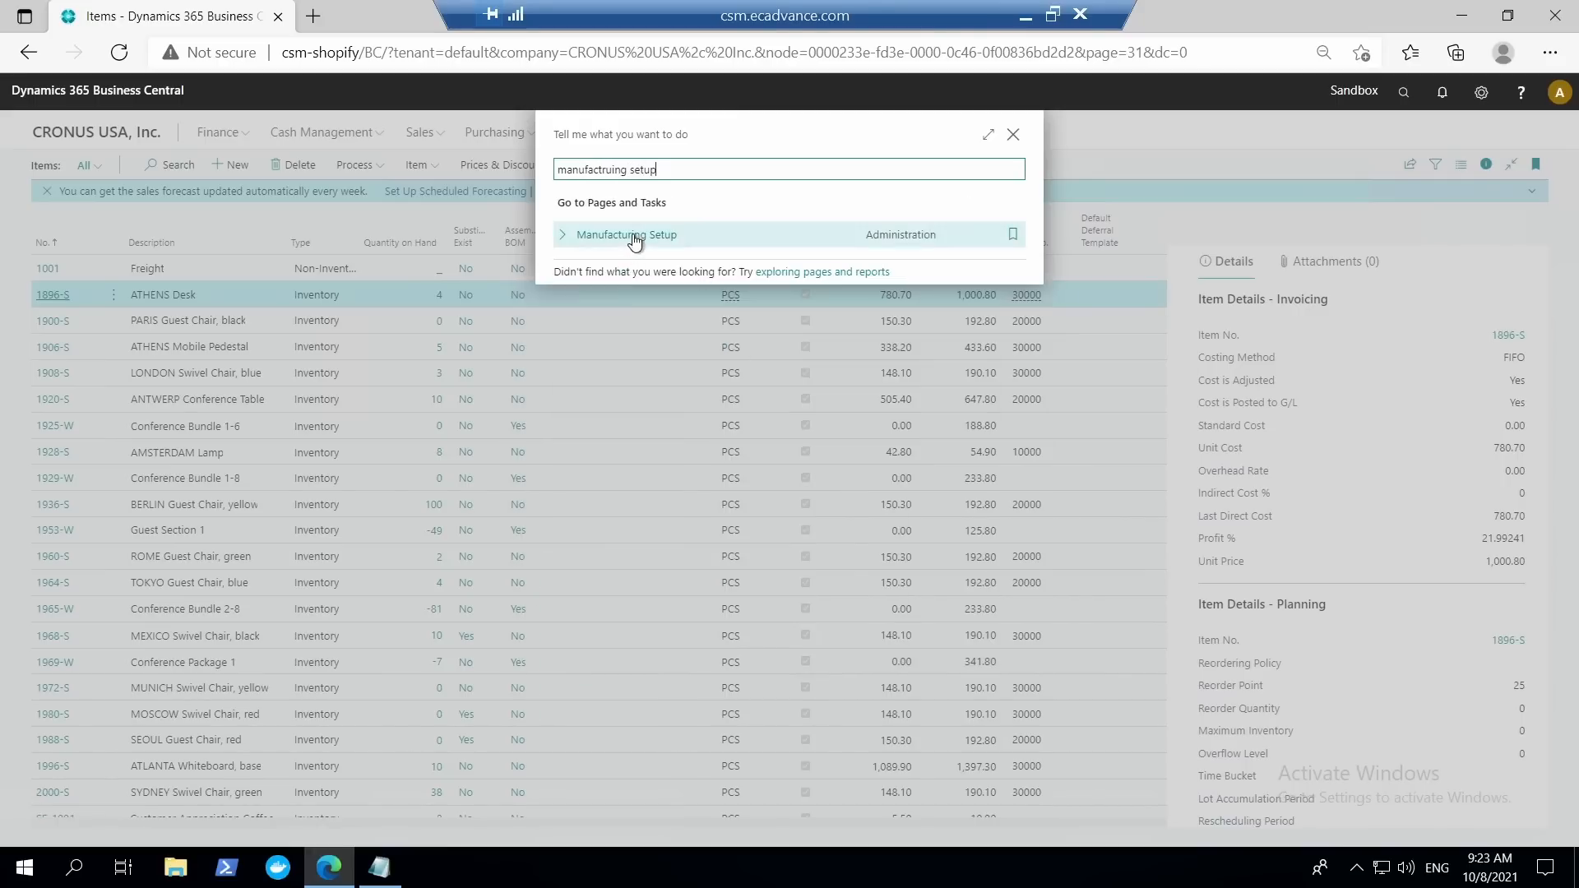
pyautogui.click(635, 237)
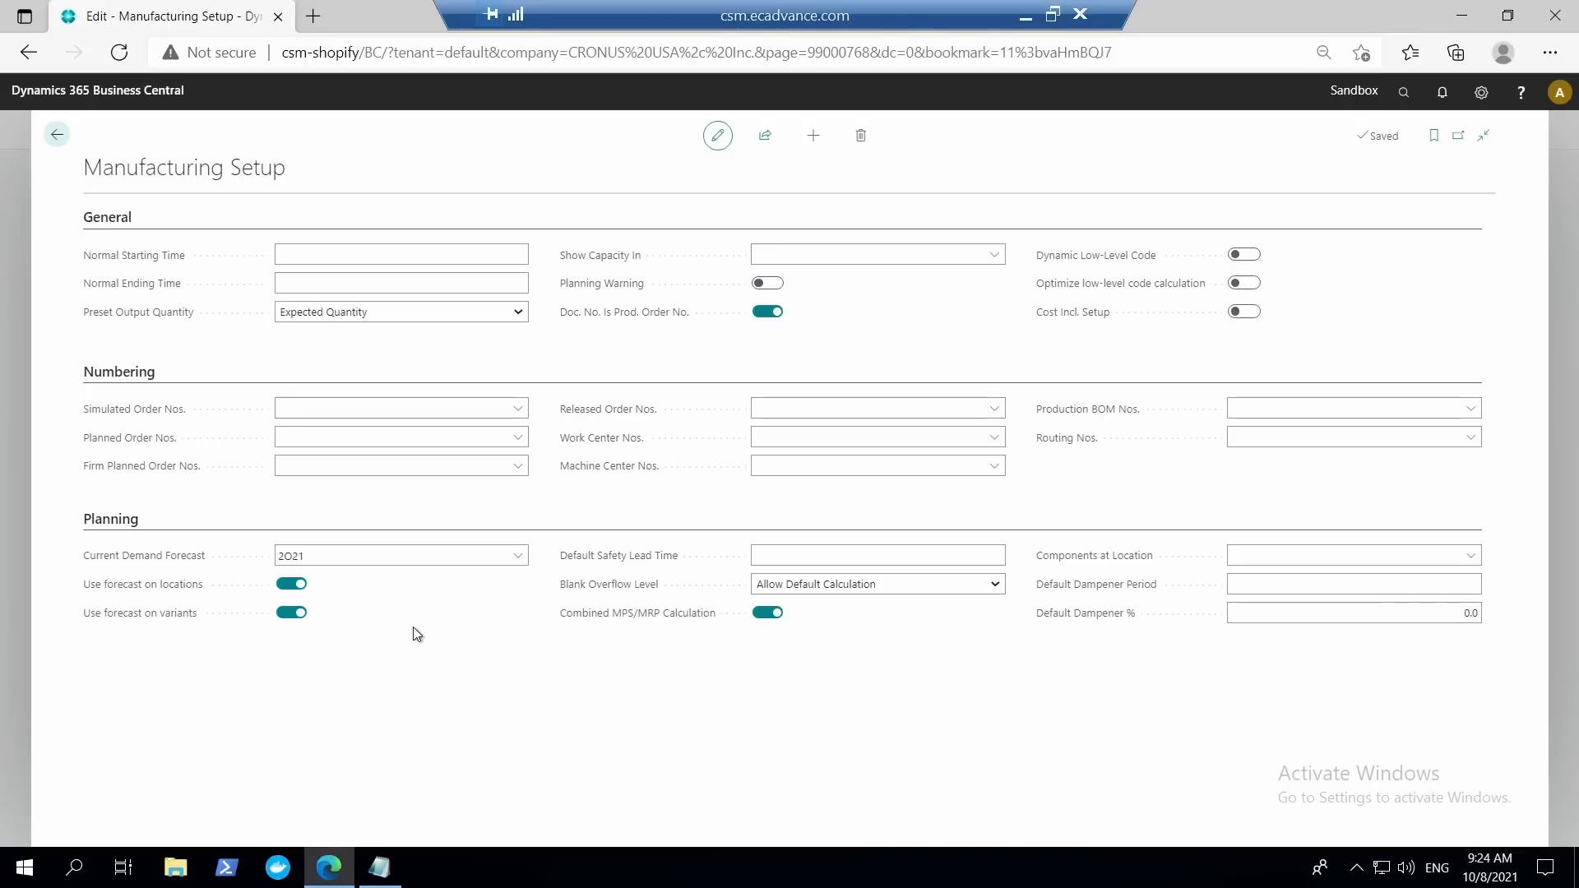
pyautogui.click(59, 135)
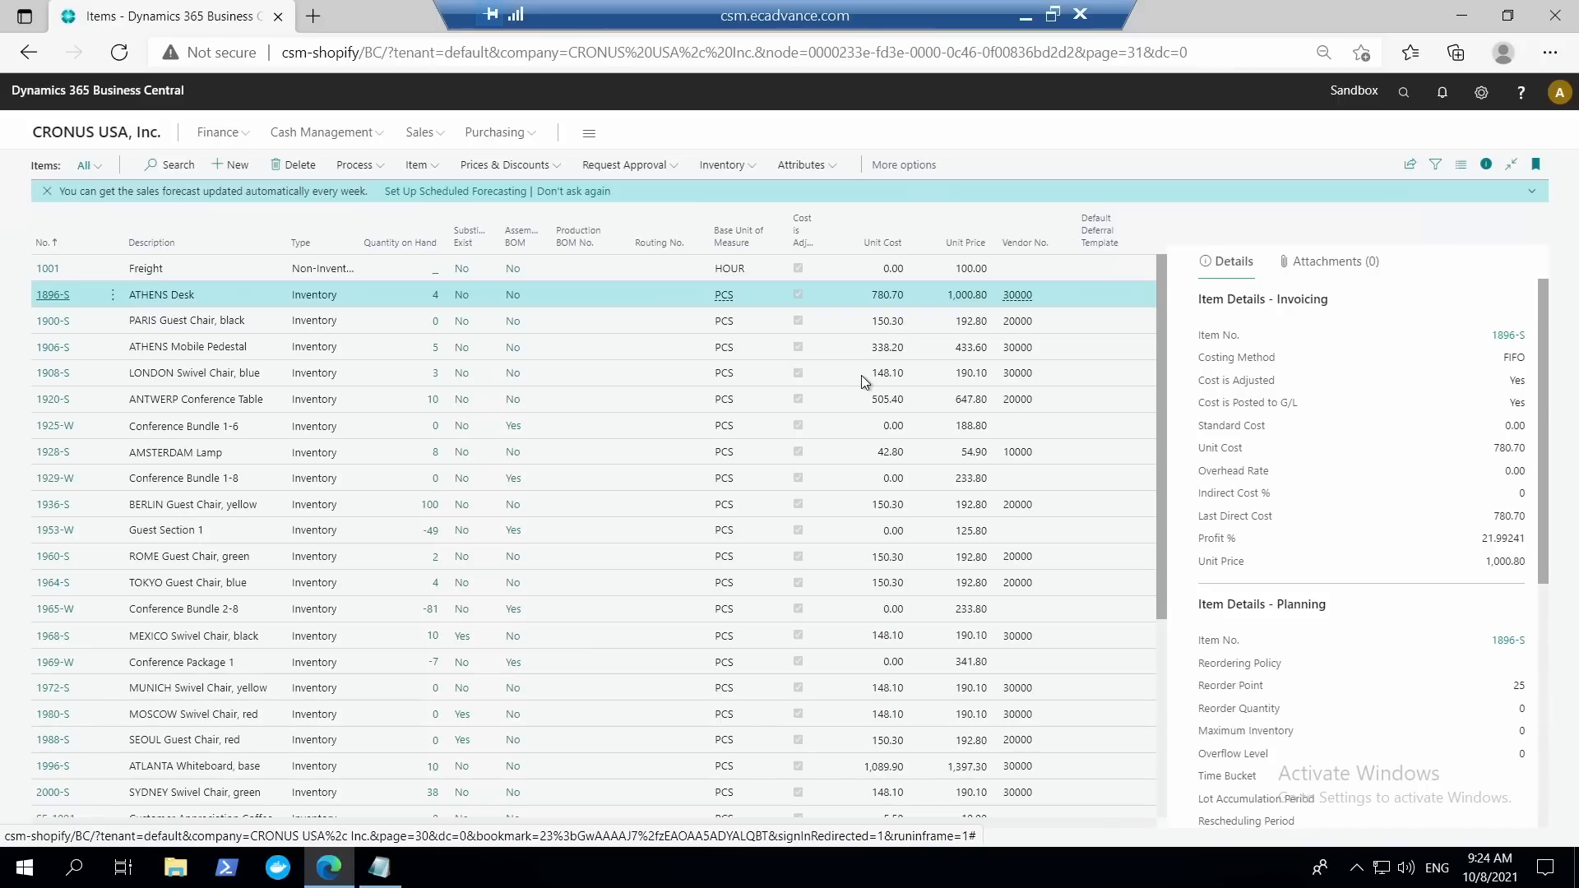
# Search for the payment journals, open them and review all columns of the payment lines in the CASH batch.
pyautogui.click(1404, 93)
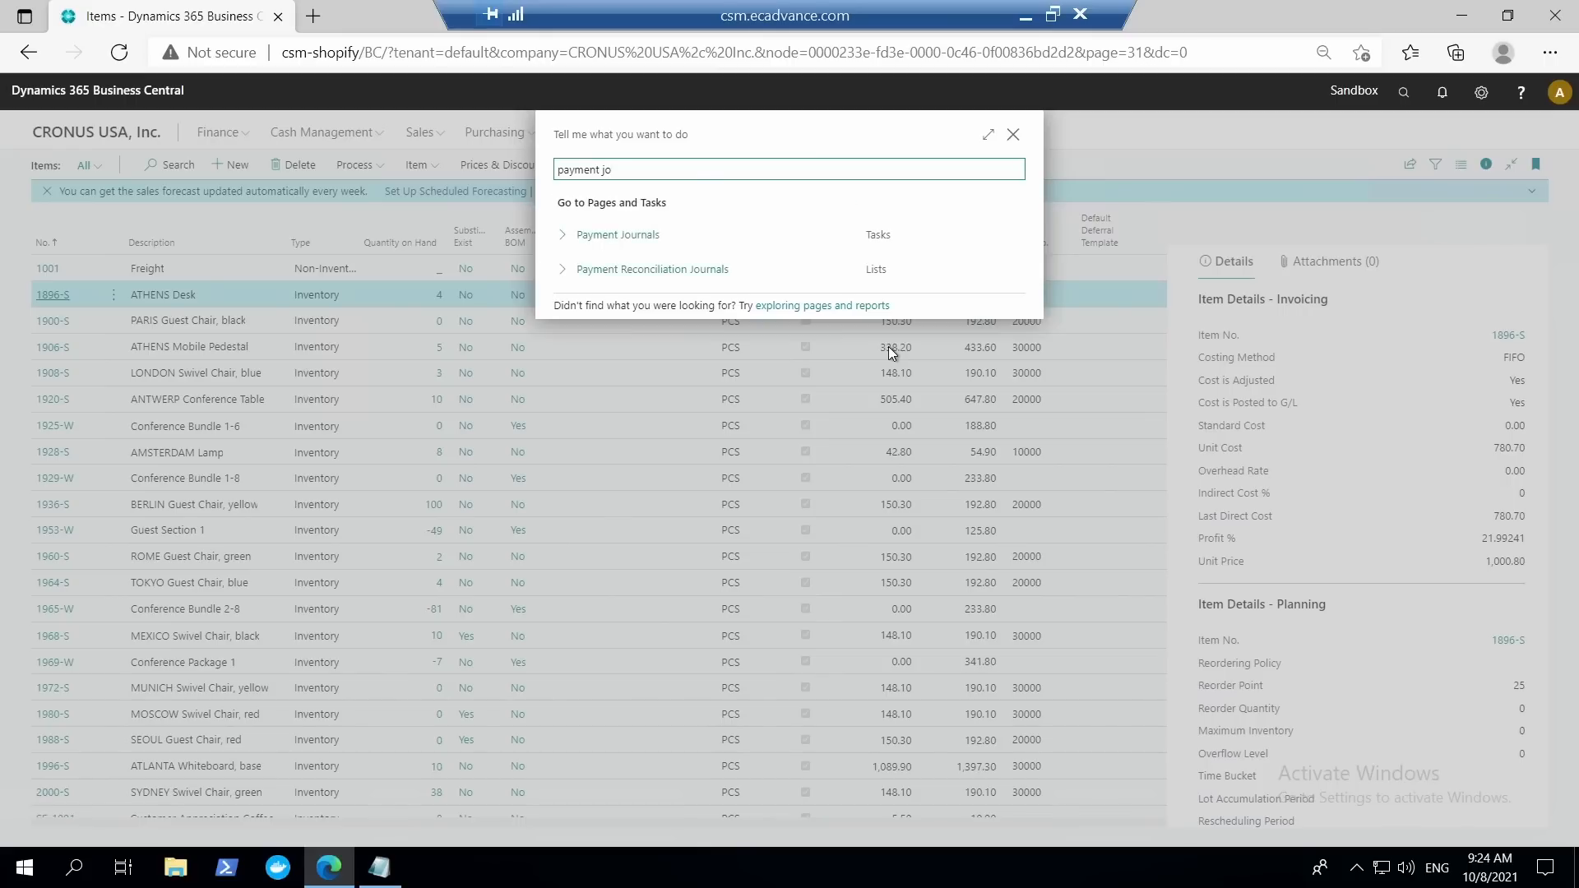
pyautogui.press('Down')
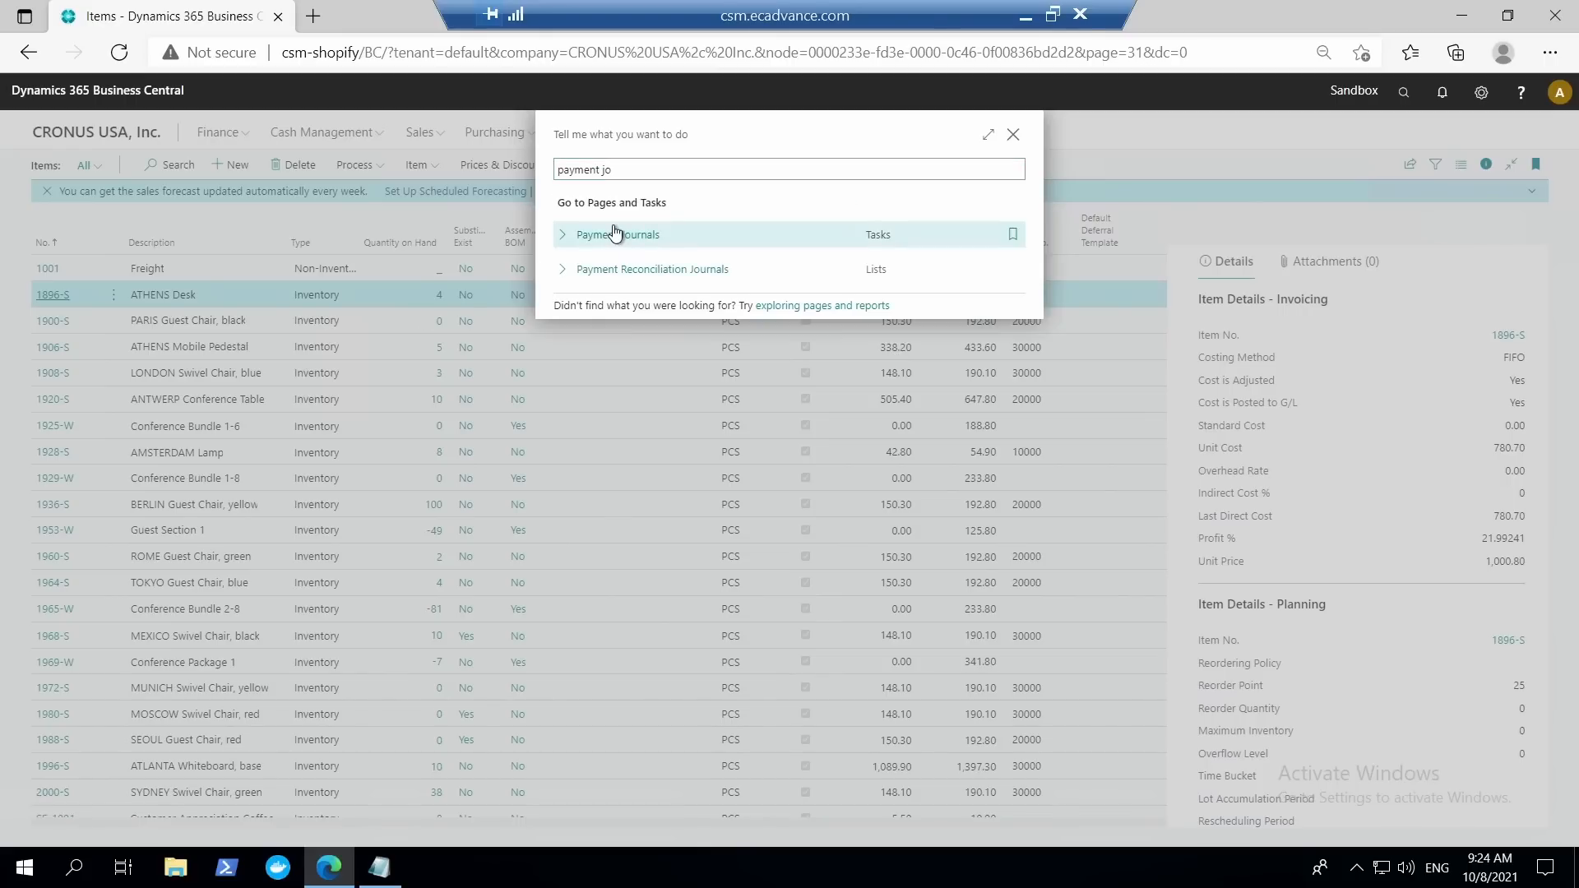
pyautogui.press('Return')
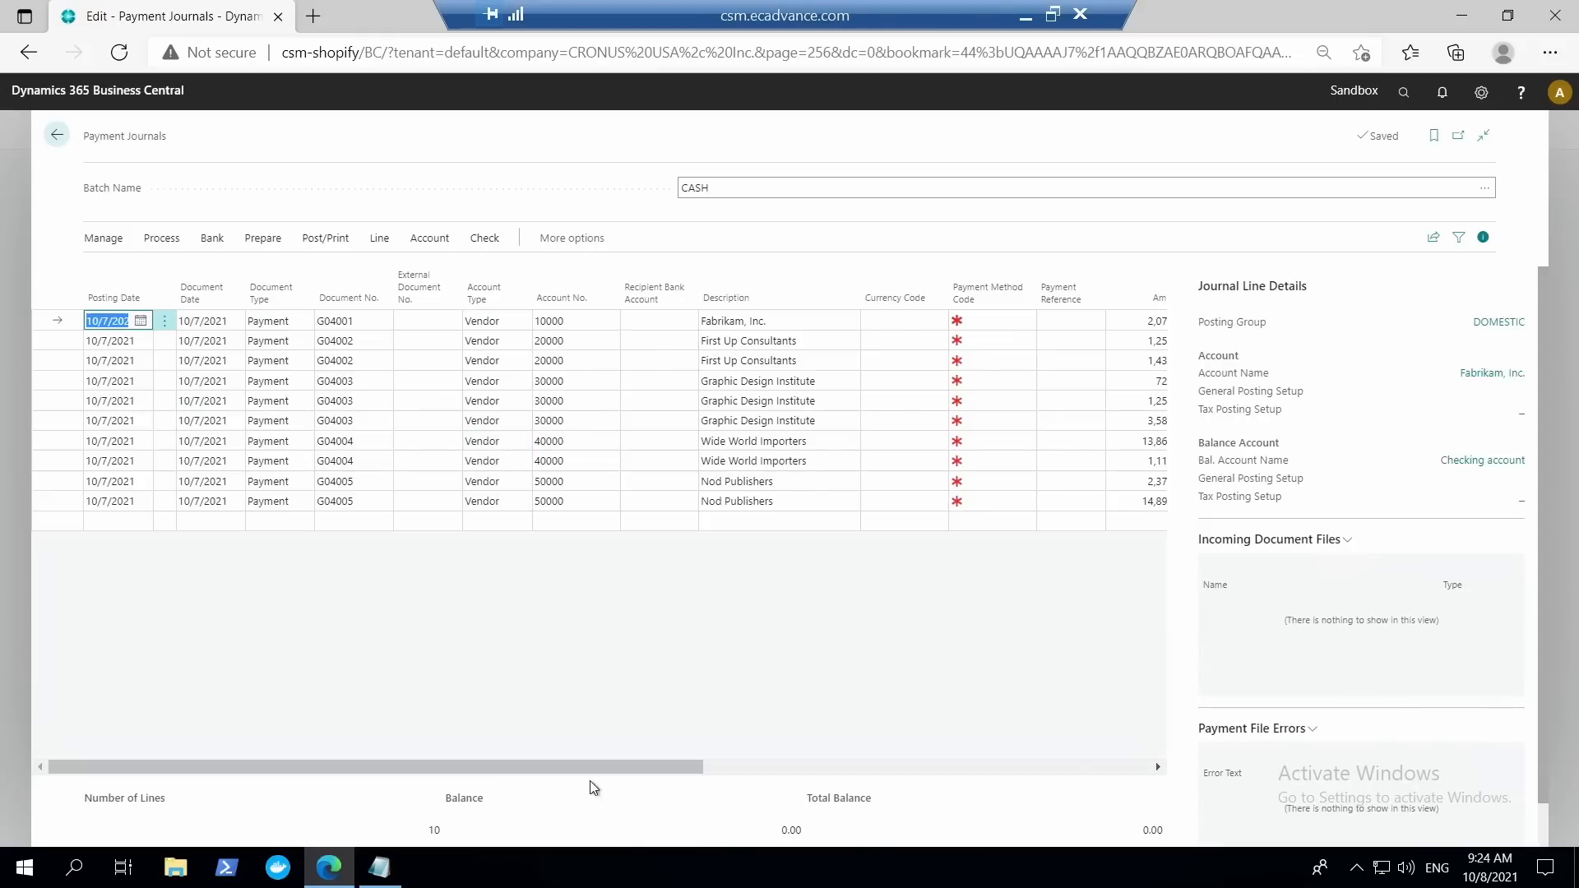
pyautogui.moveTo(586, 768); pyautogui.dragTo(1112, 760)
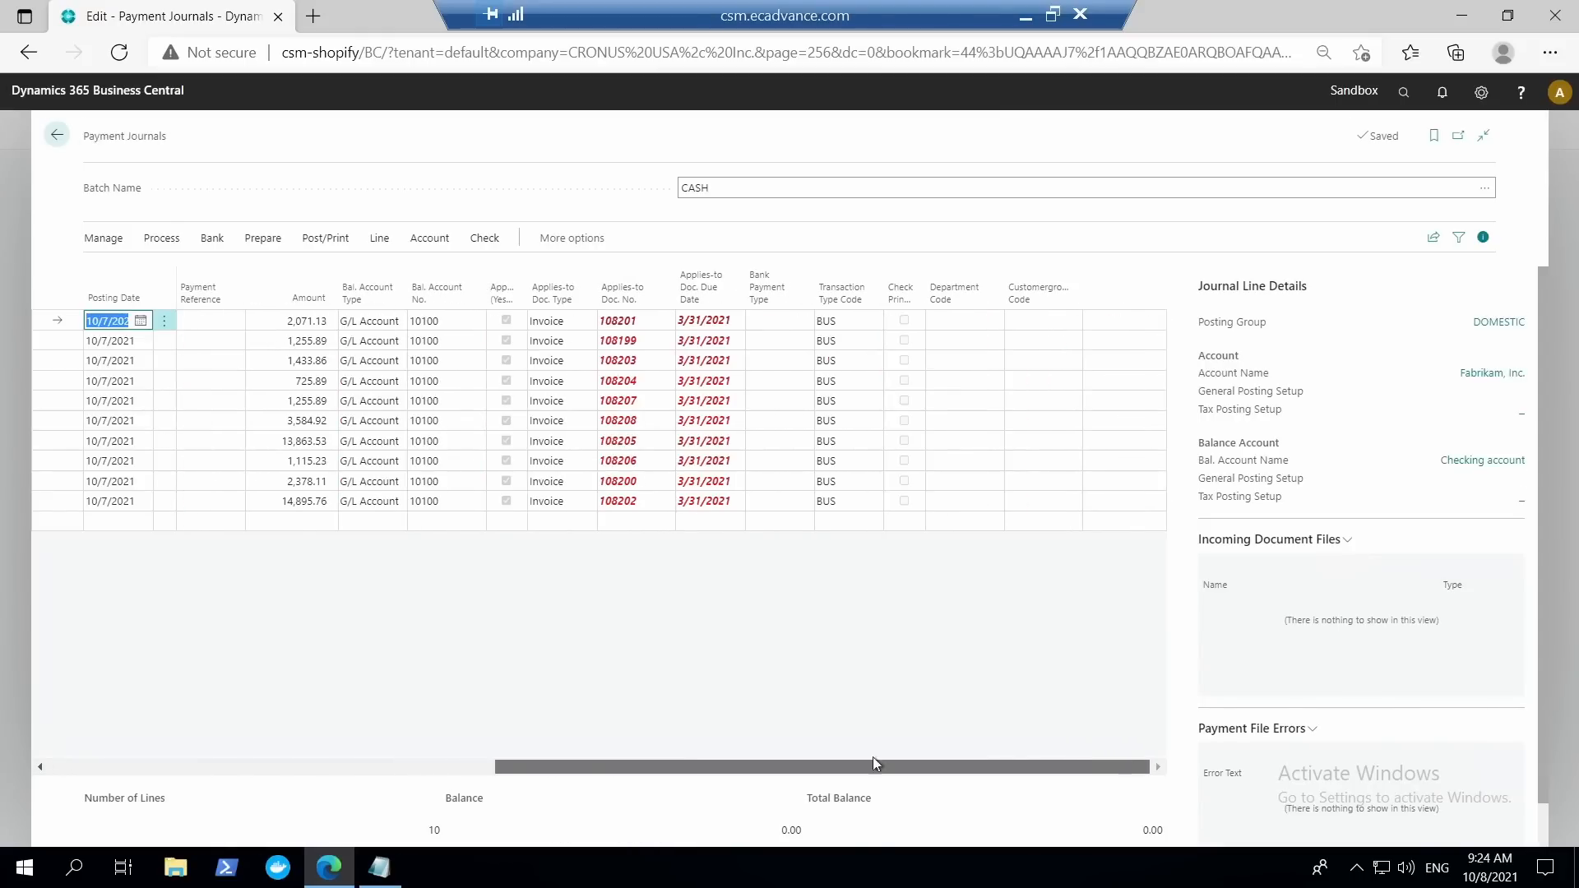
pyautogui.moveTo(874, 764); pyautogui.dragTo(210, 761)
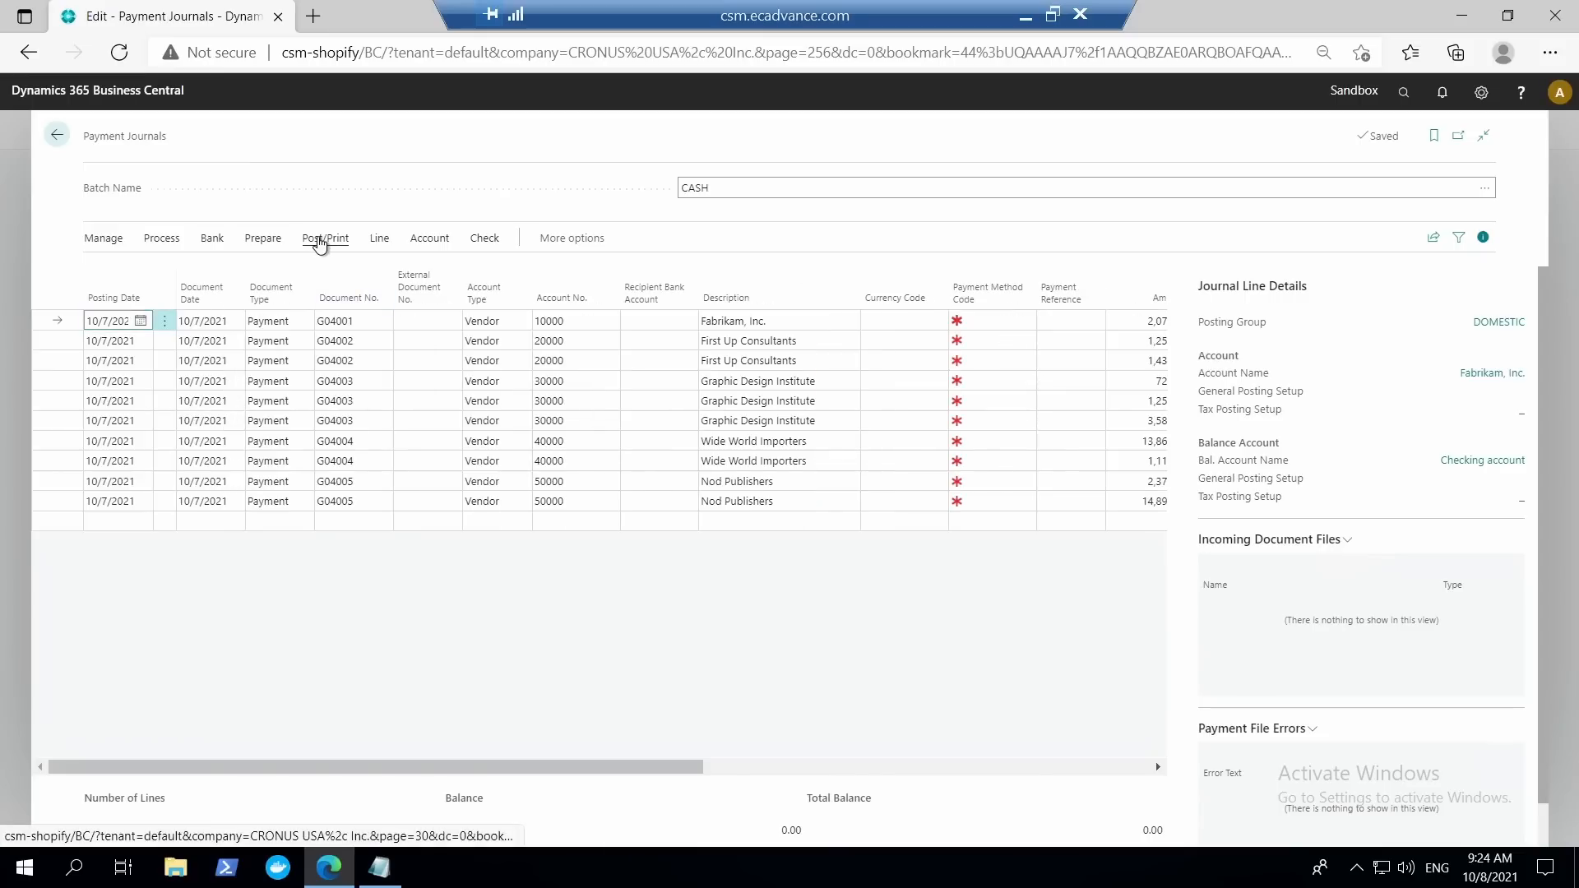
# Preview the payment journal's posting in hierarchical view, expanding and collapsing the Checking account and Accounts Payable groups.
pyautogui.click(322, 238)
pyautogui.click(306, 269)
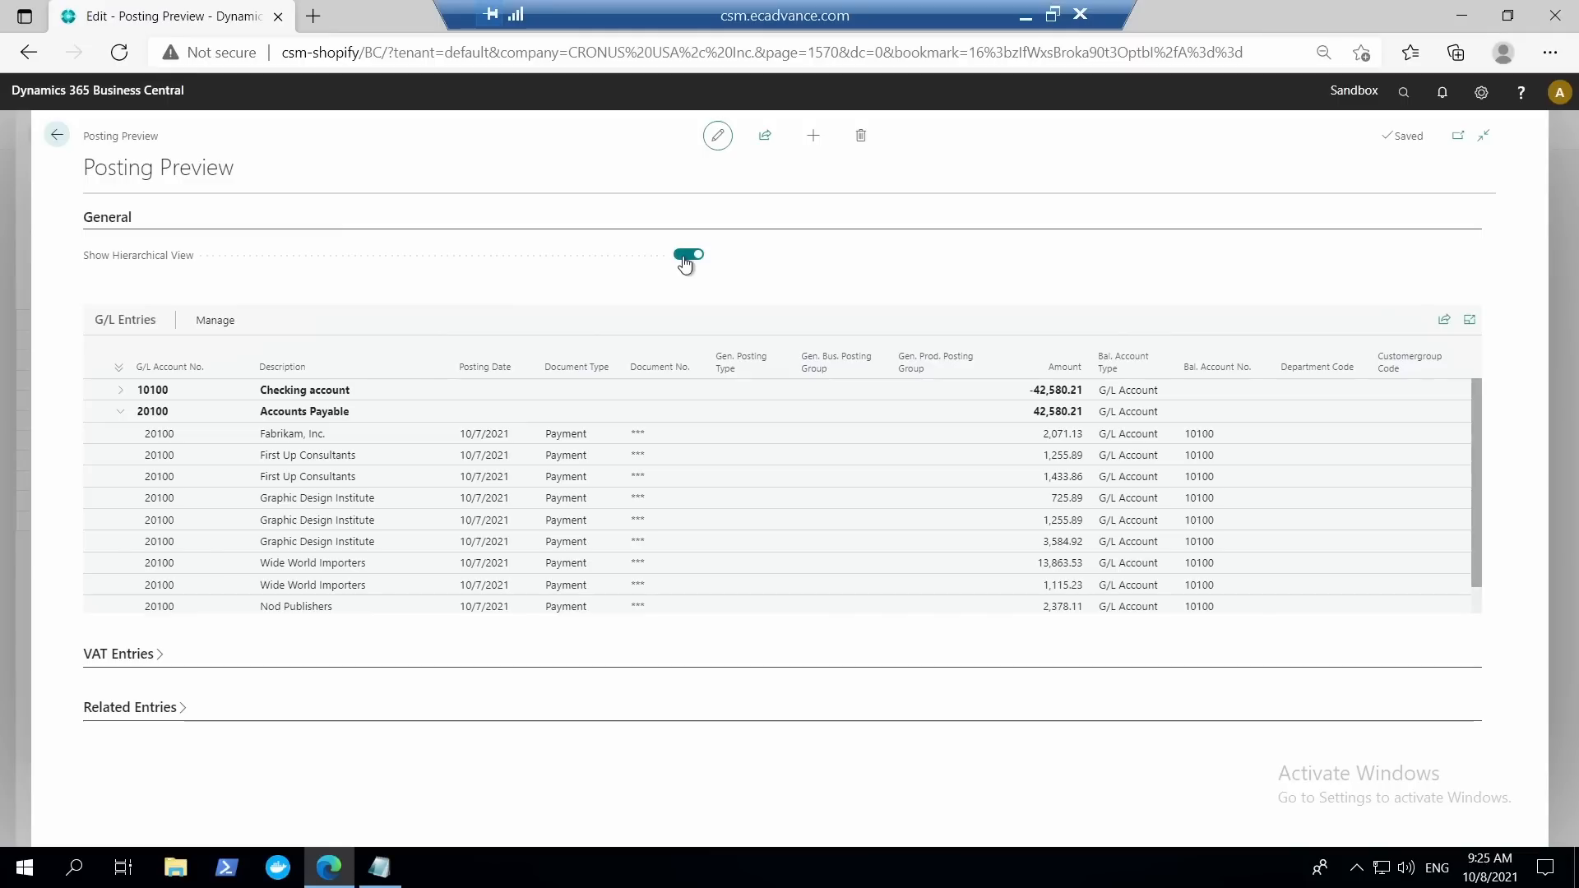
pyautogui.click(122, 416)
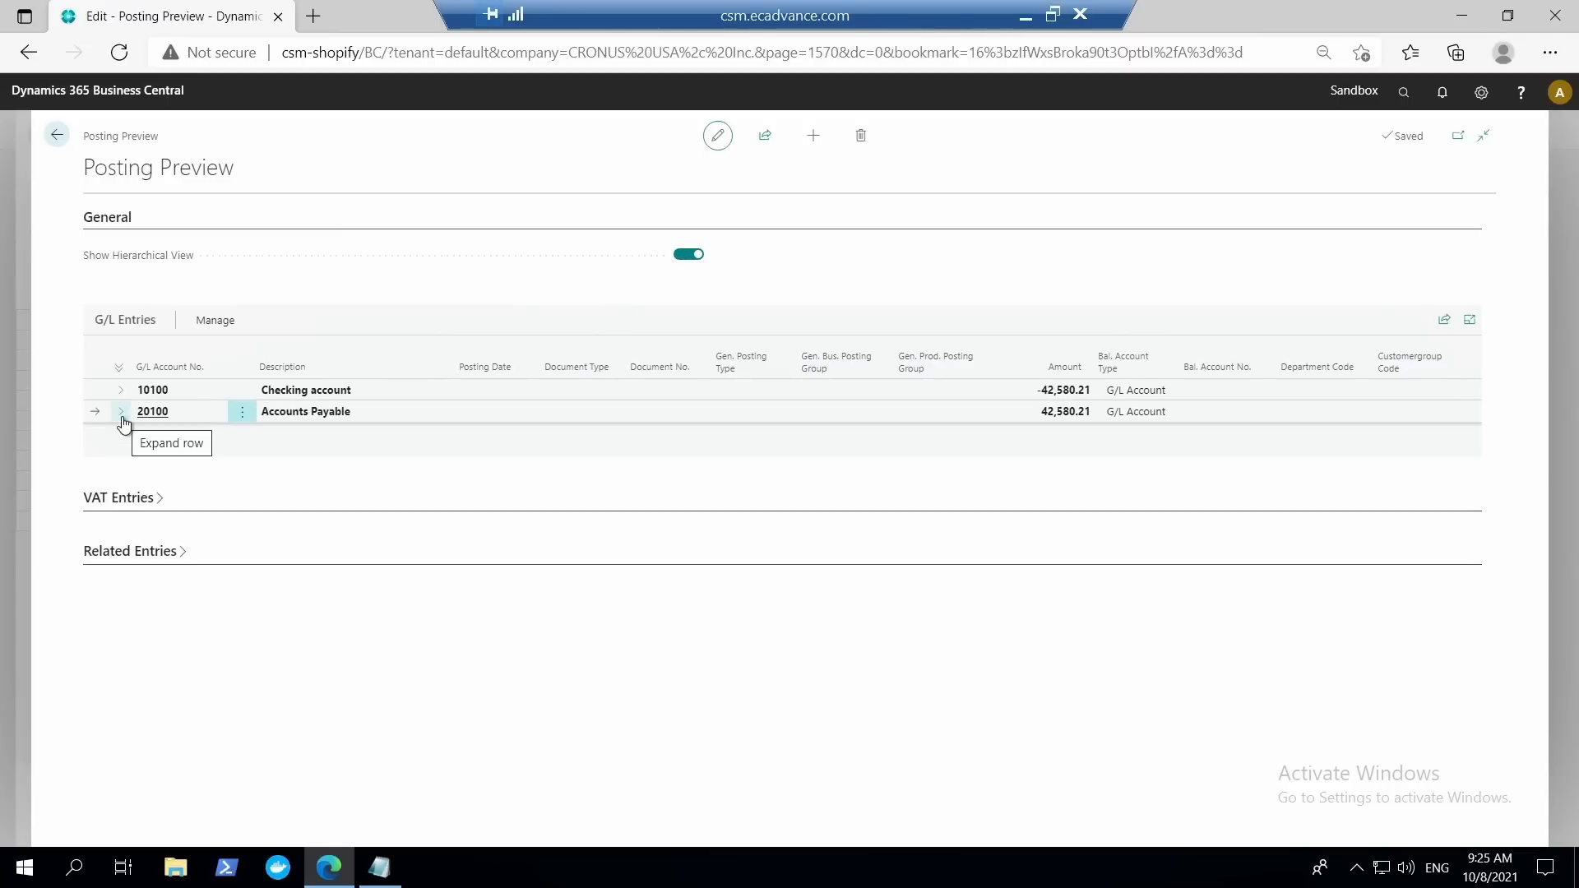
pyautogui.click(121, 416)
pyautogui.click(122, 390)
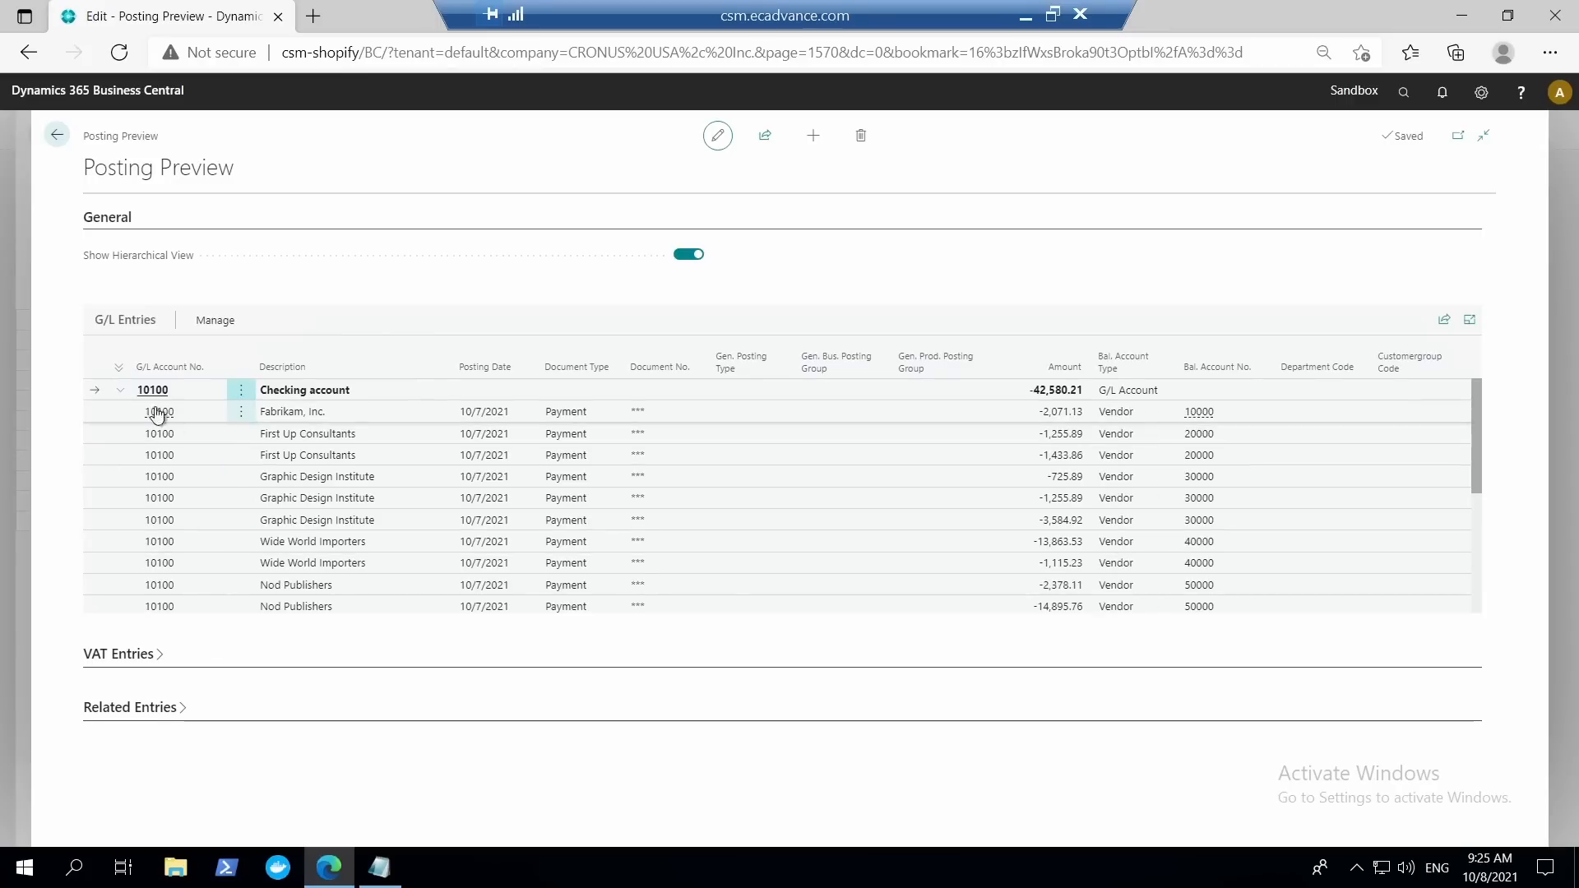
pyautogui.click(121, 390)
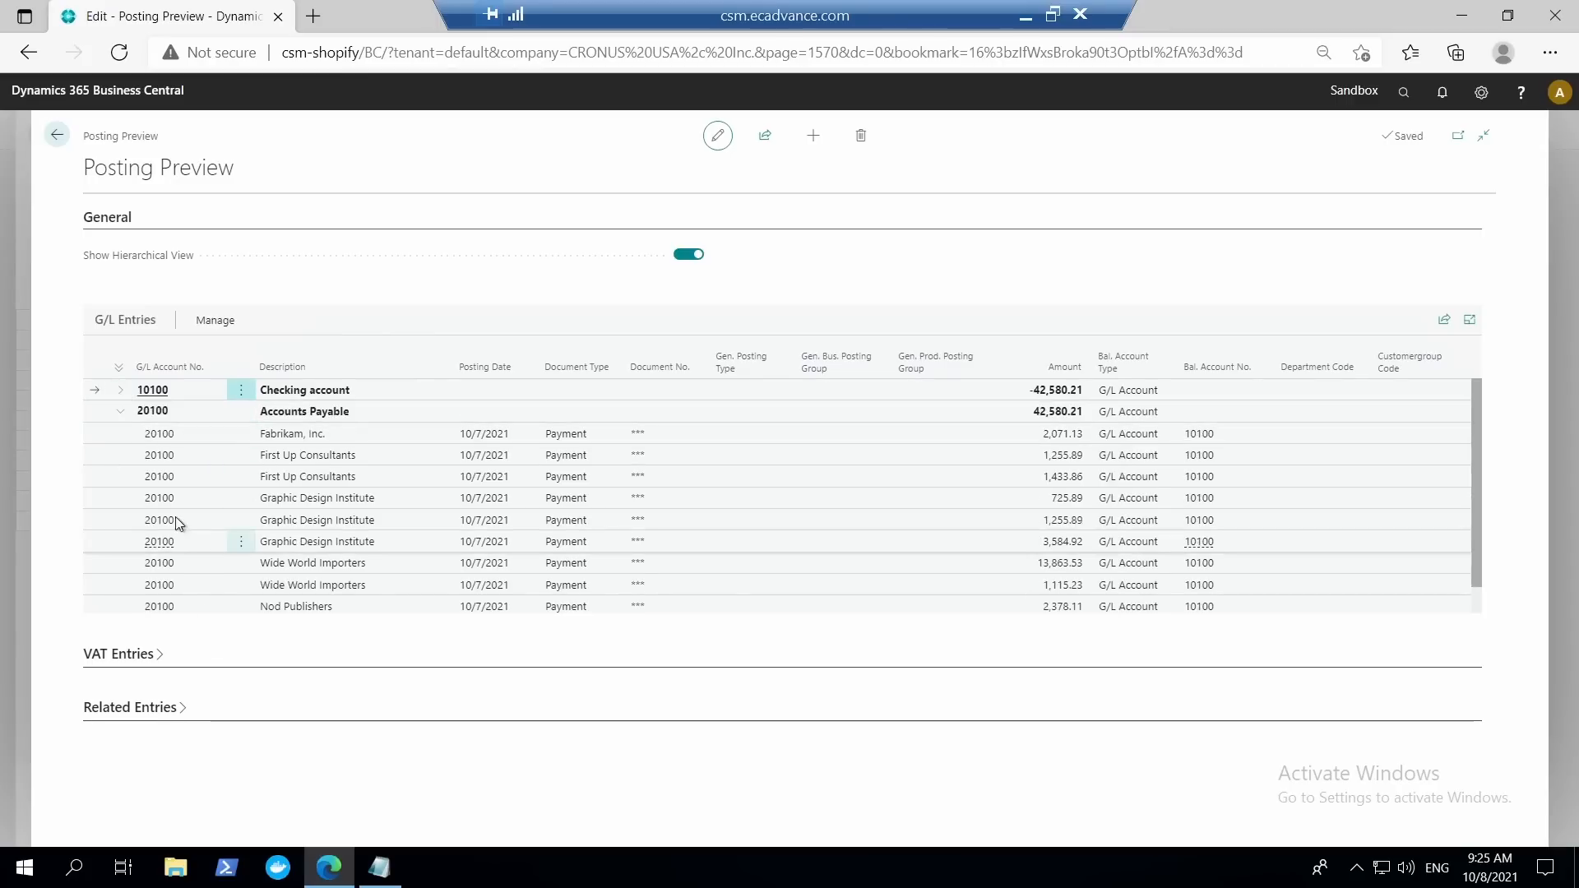
pyautogui.click(121, 411)
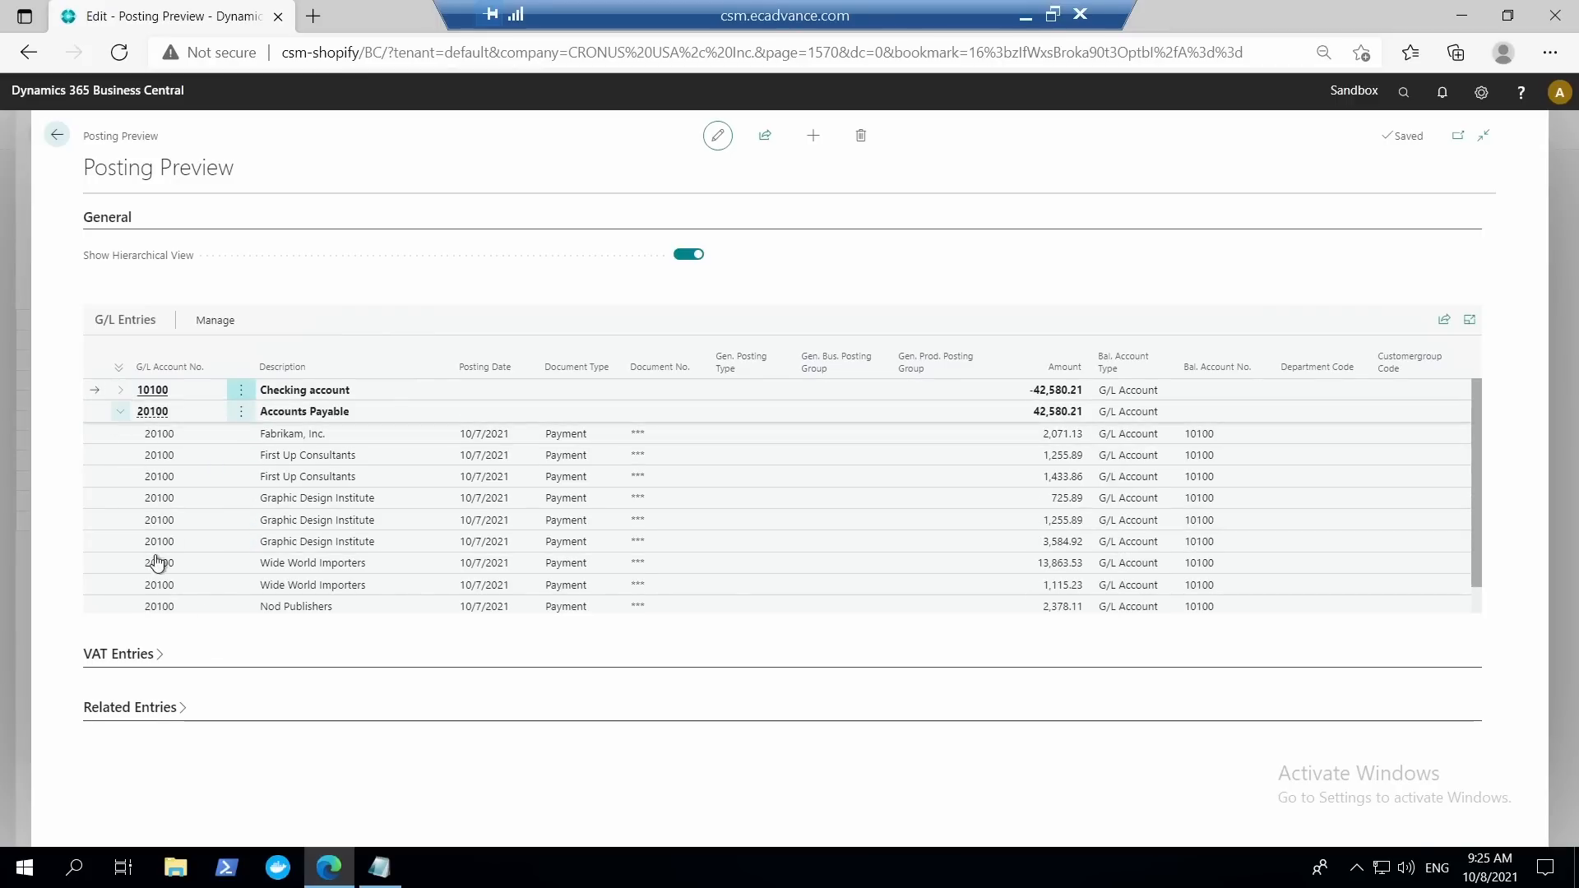
pyautogui.click(119, 411)
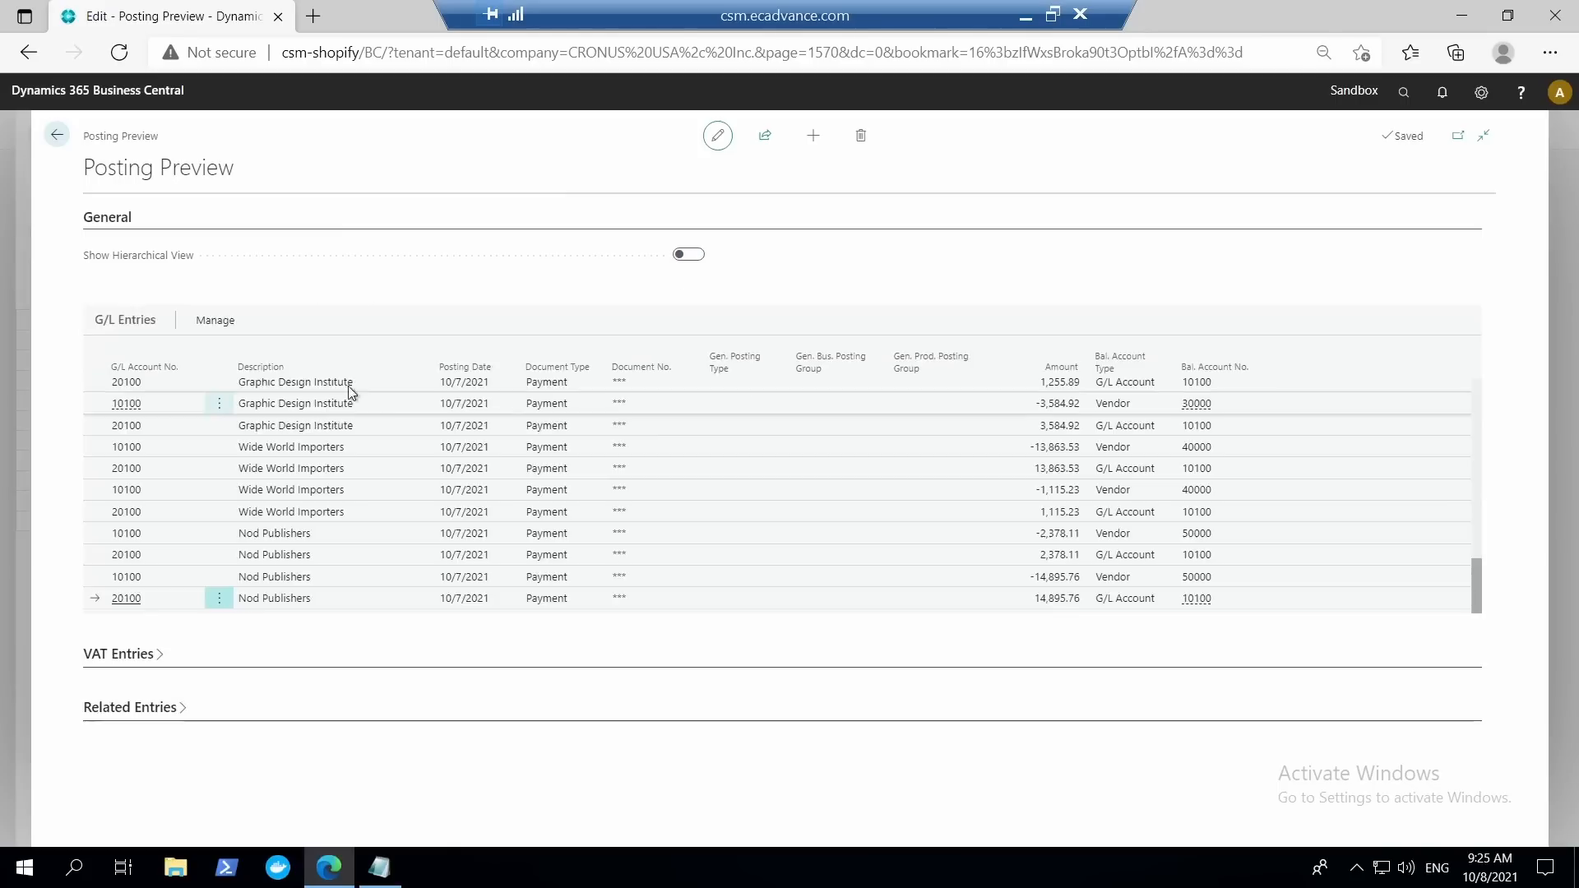
# Compare the previewed G/L entries with and without the hierarchical view, and leave the preview and the payment journals.
pyautogui.scroll(3, 170, 493)
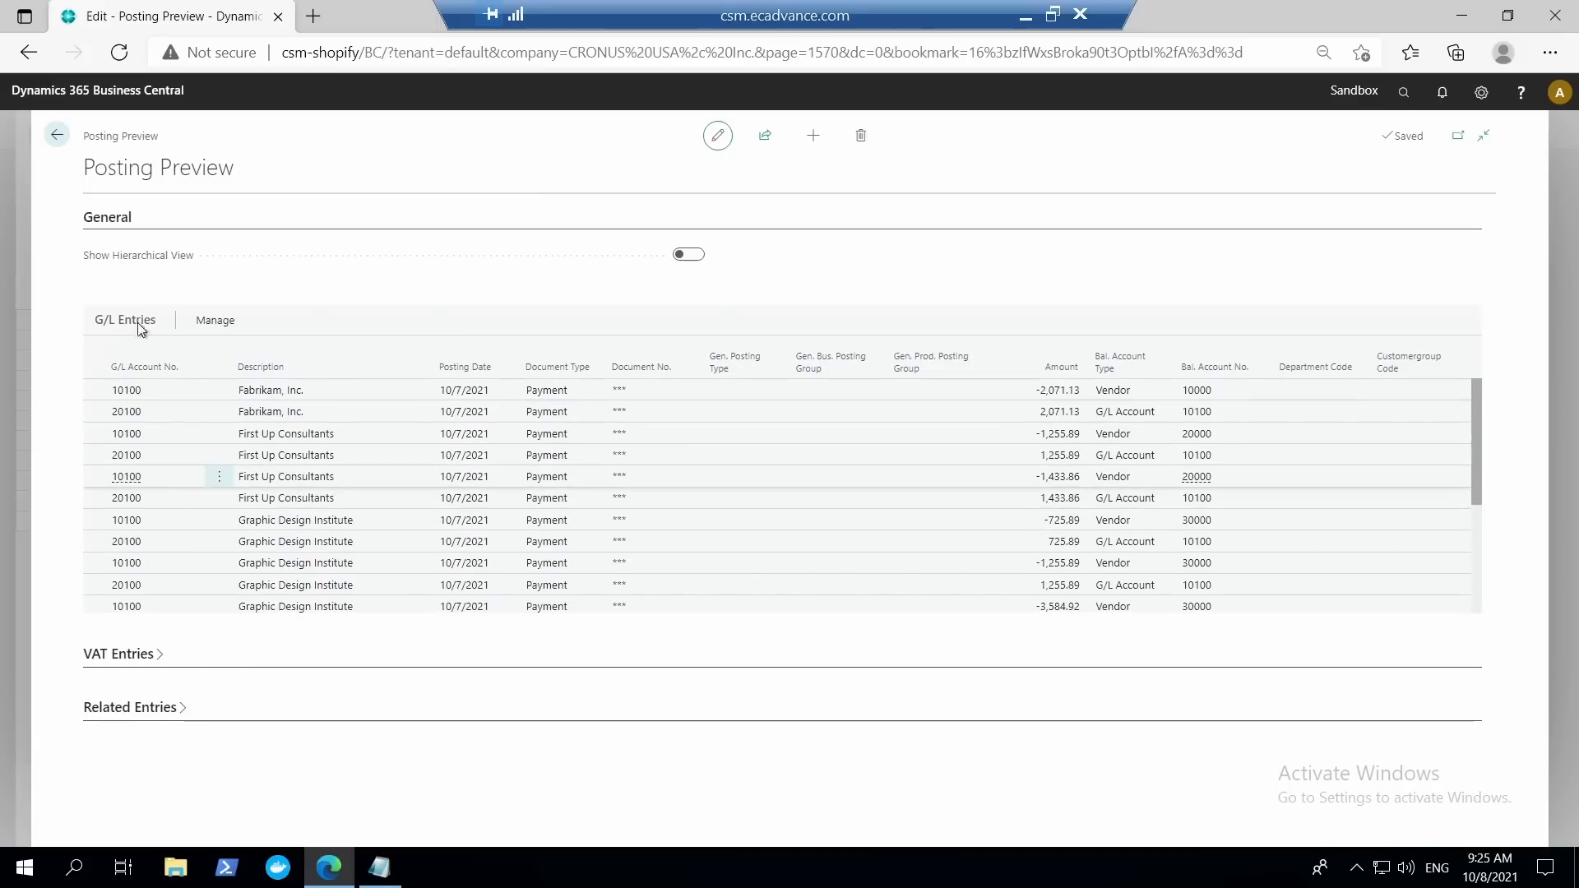
pyautogui.scroll(-3, 351, 539)
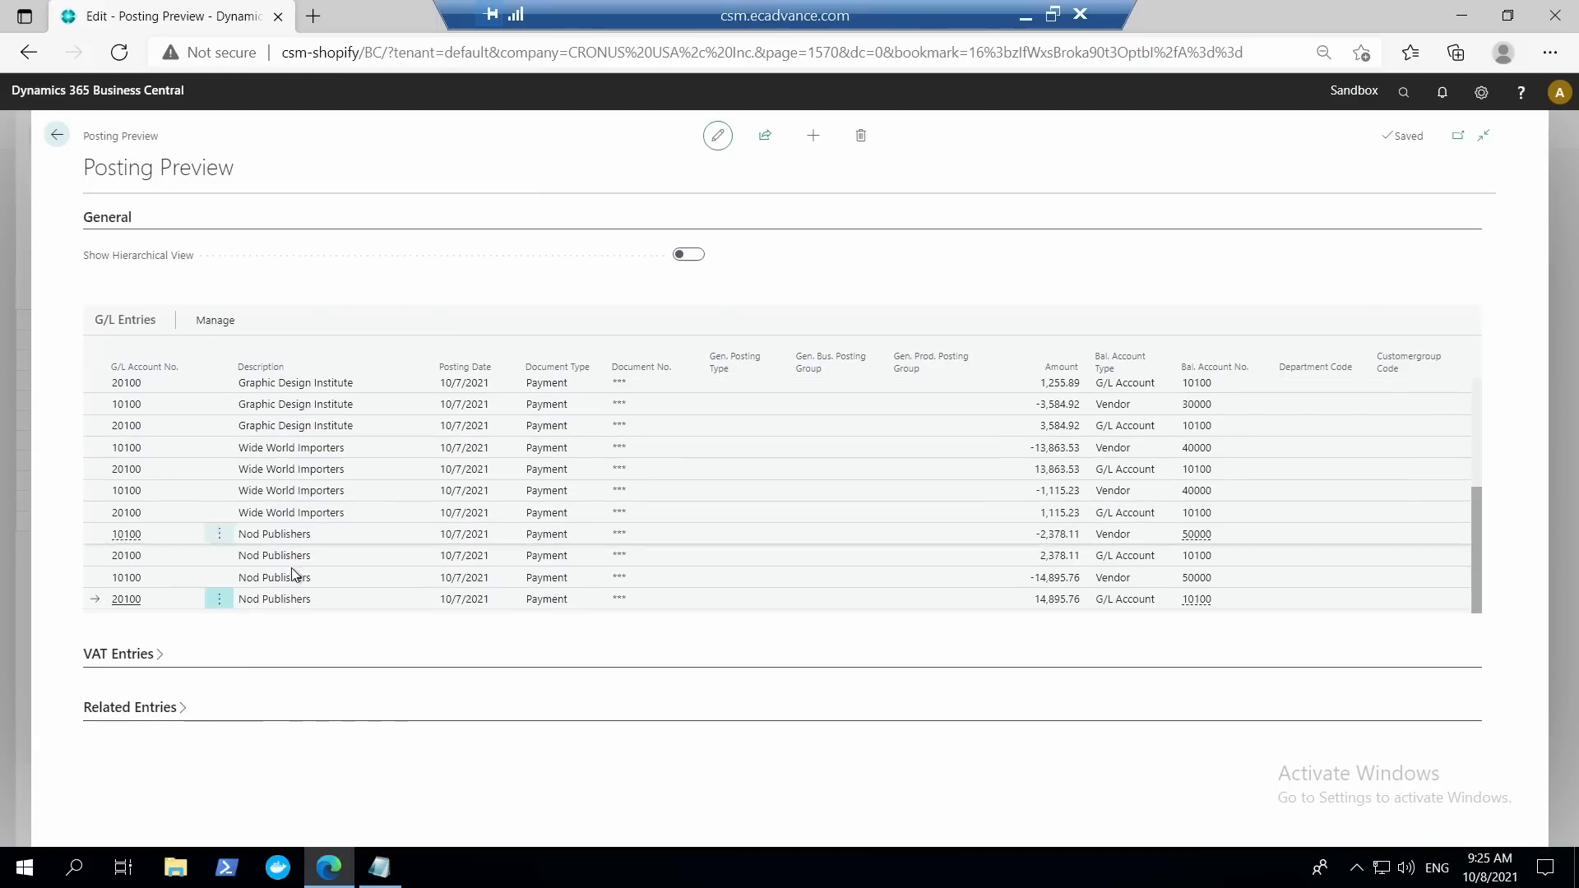
pyautogui.click(695, 259)
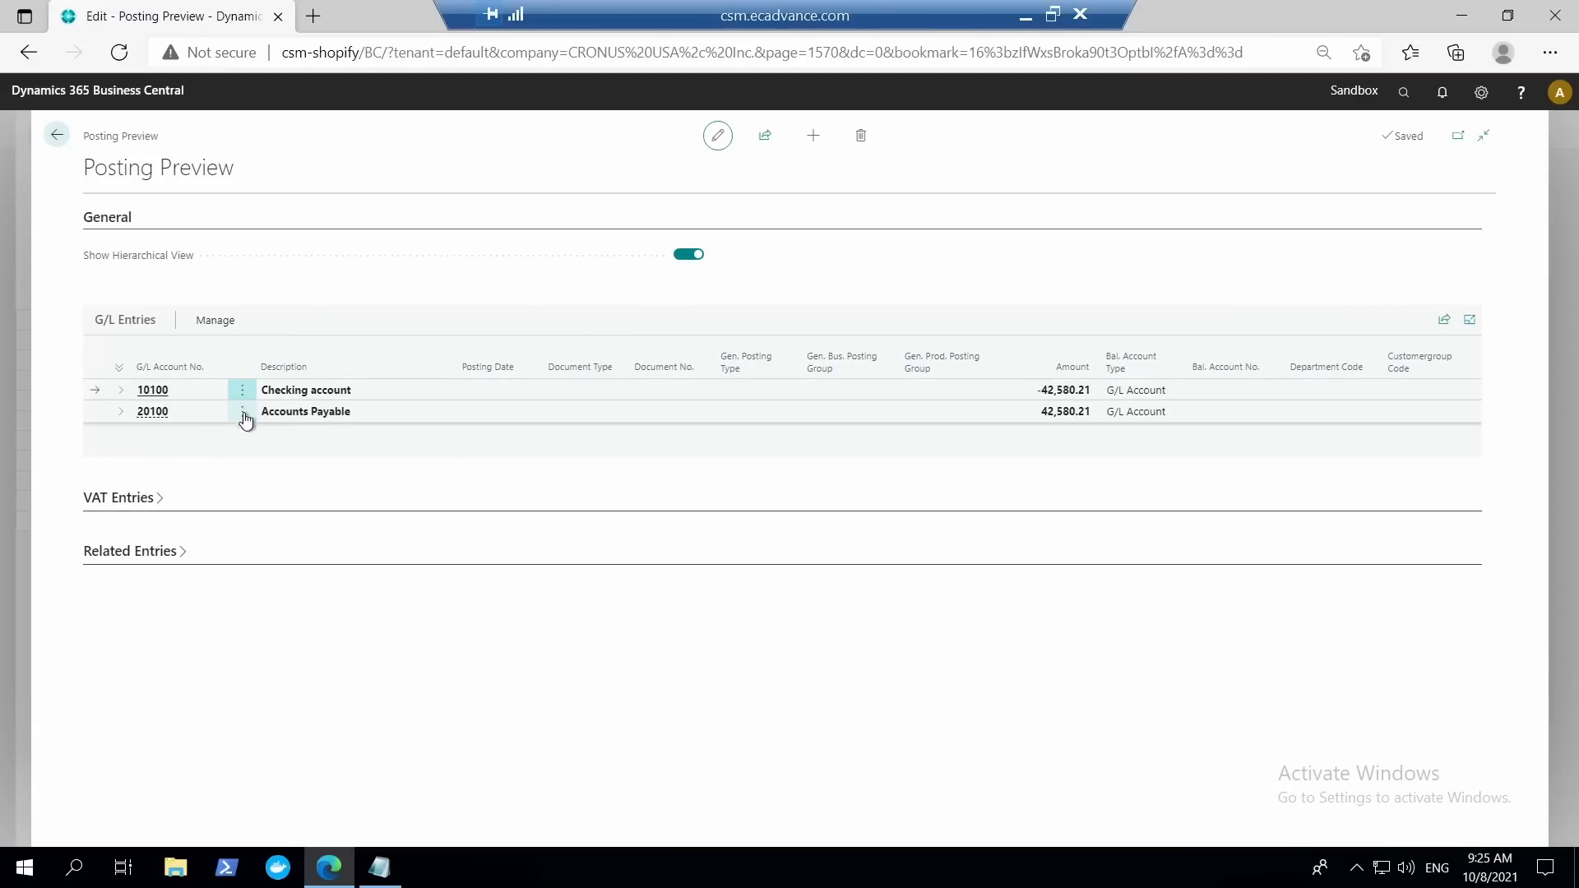
pyautogui.click(699, 261)
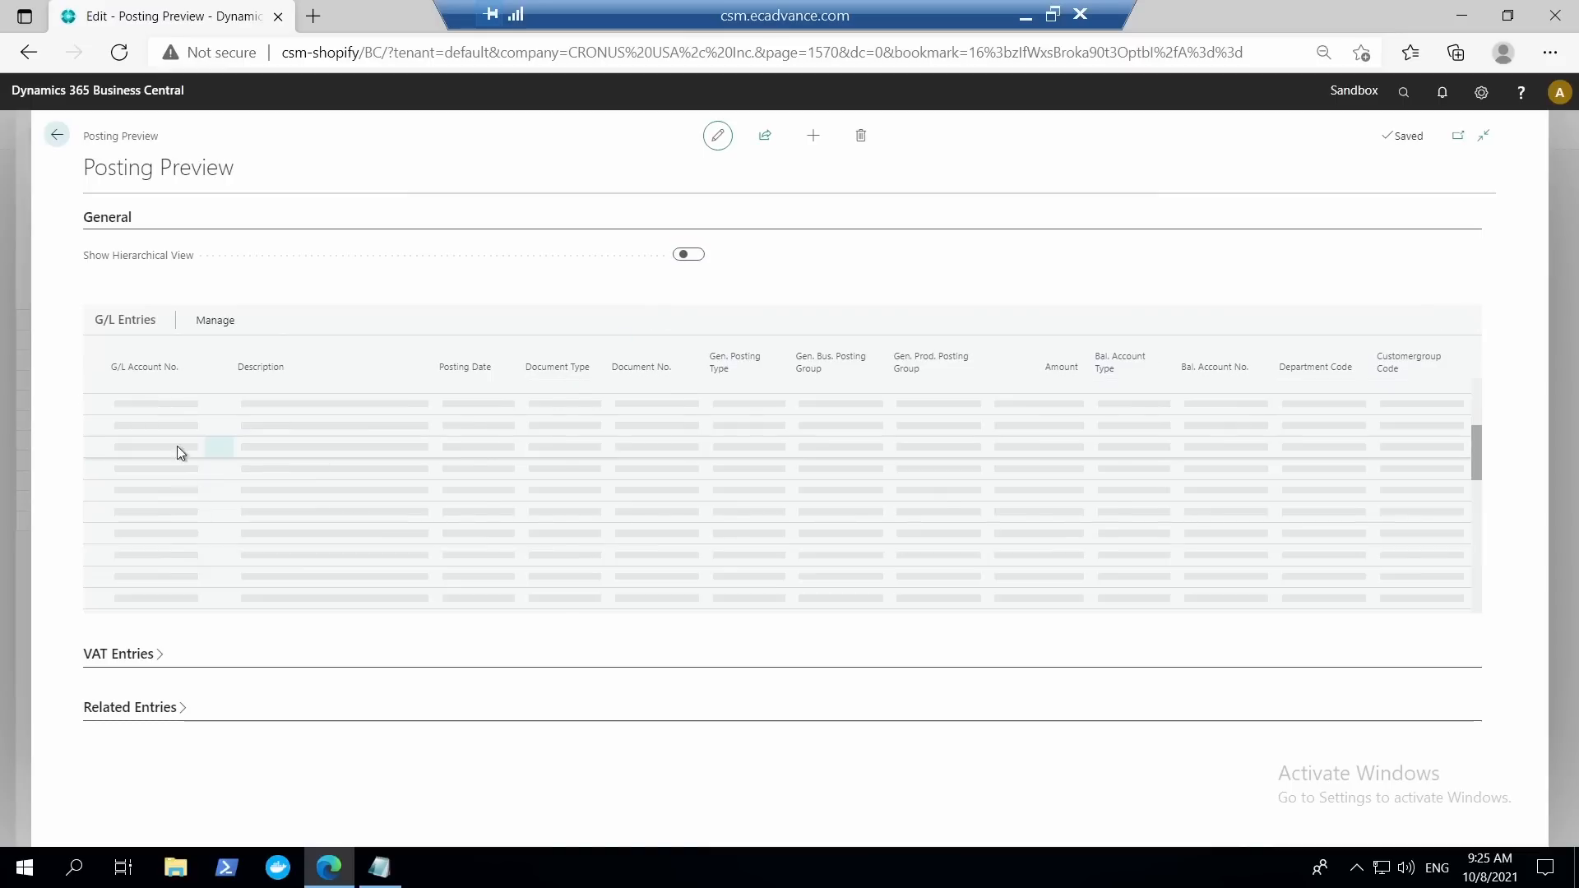
pyautogui.scroll(5, 742, 526)
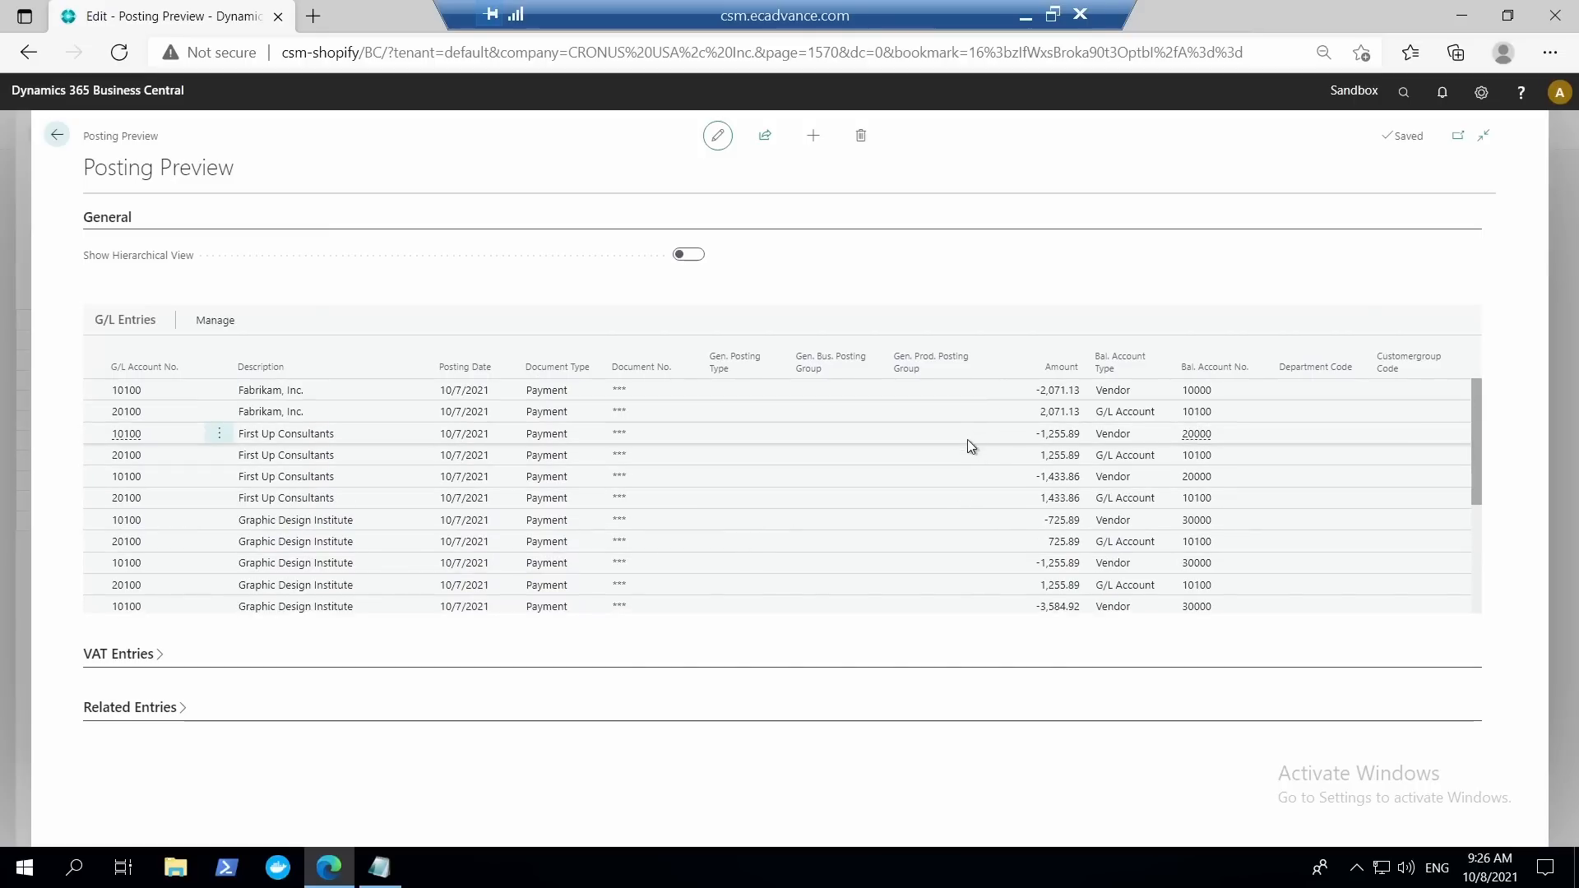
pyautogui.scroll(-5, 698, 469)
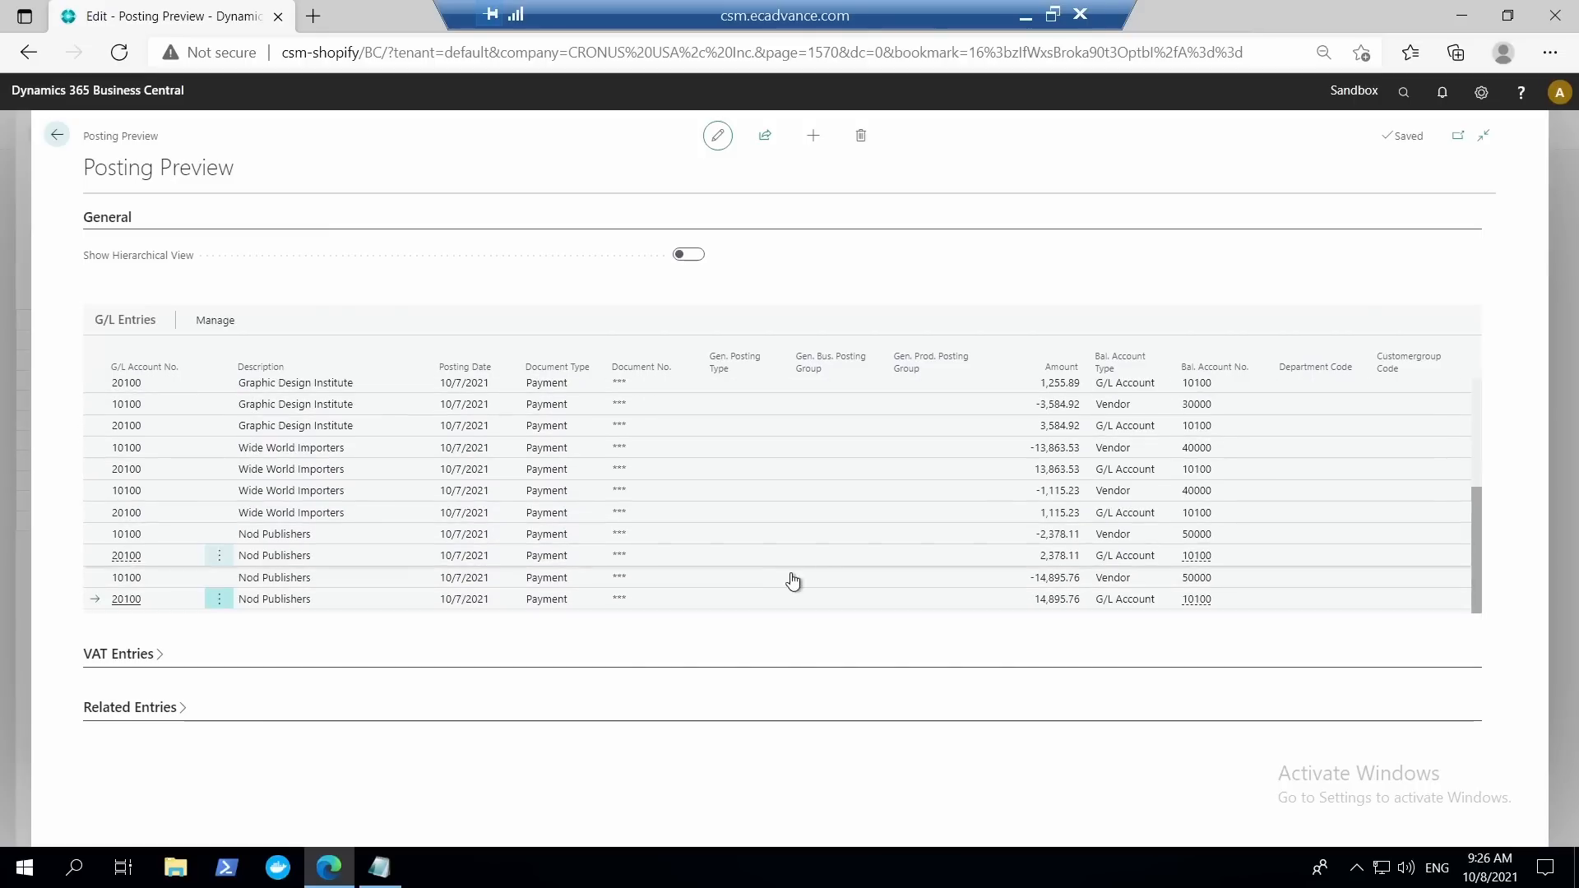
pyautogui.scroll(5, 811, 581)
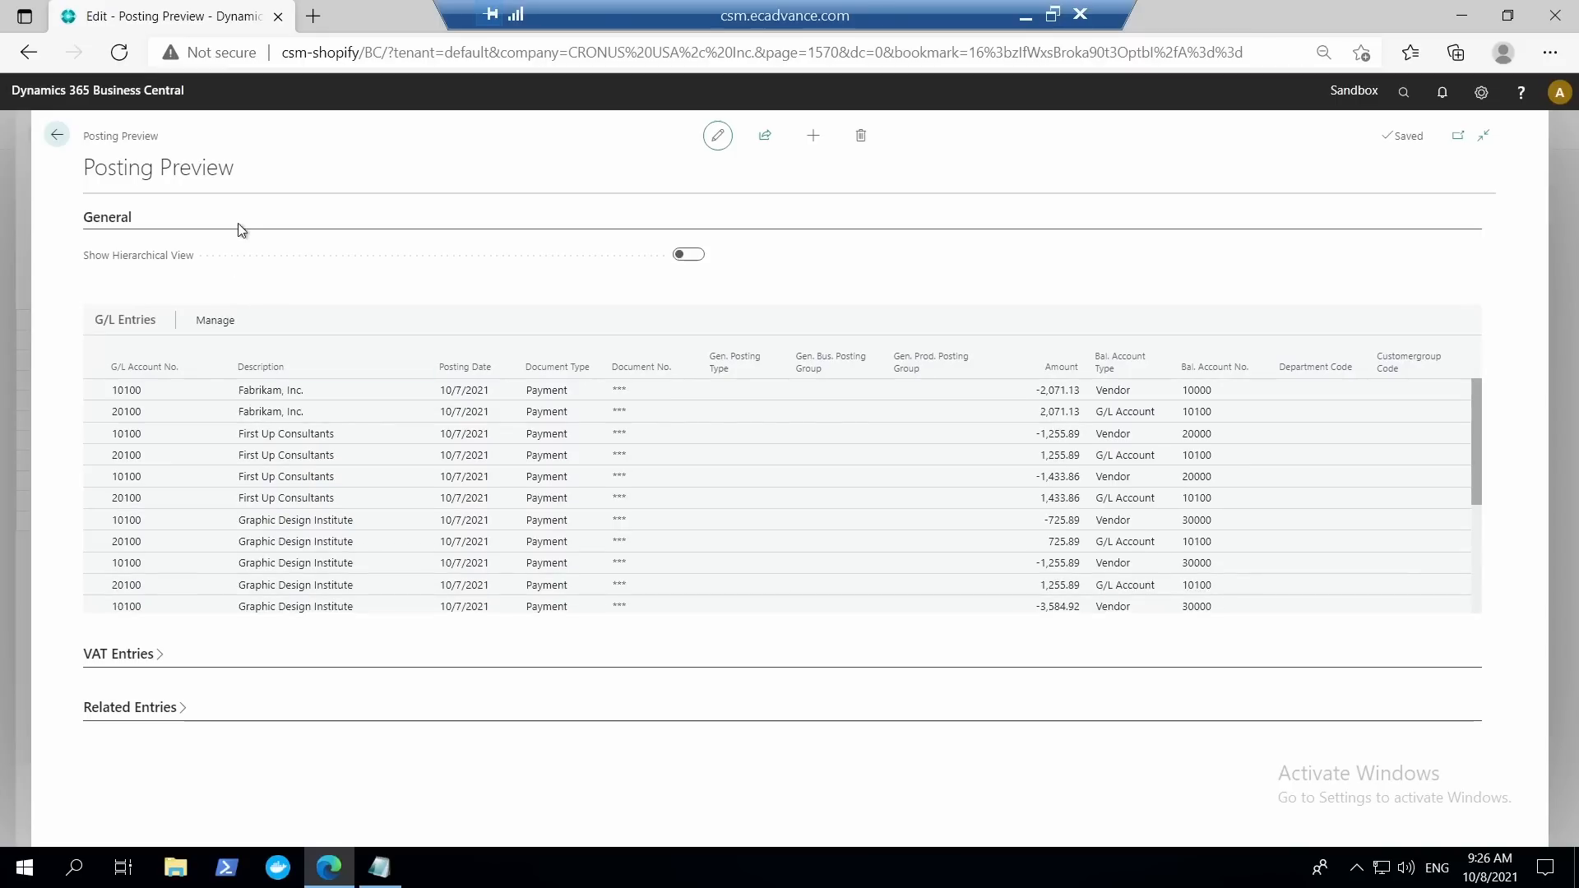
pyautogui.click(56, 135)
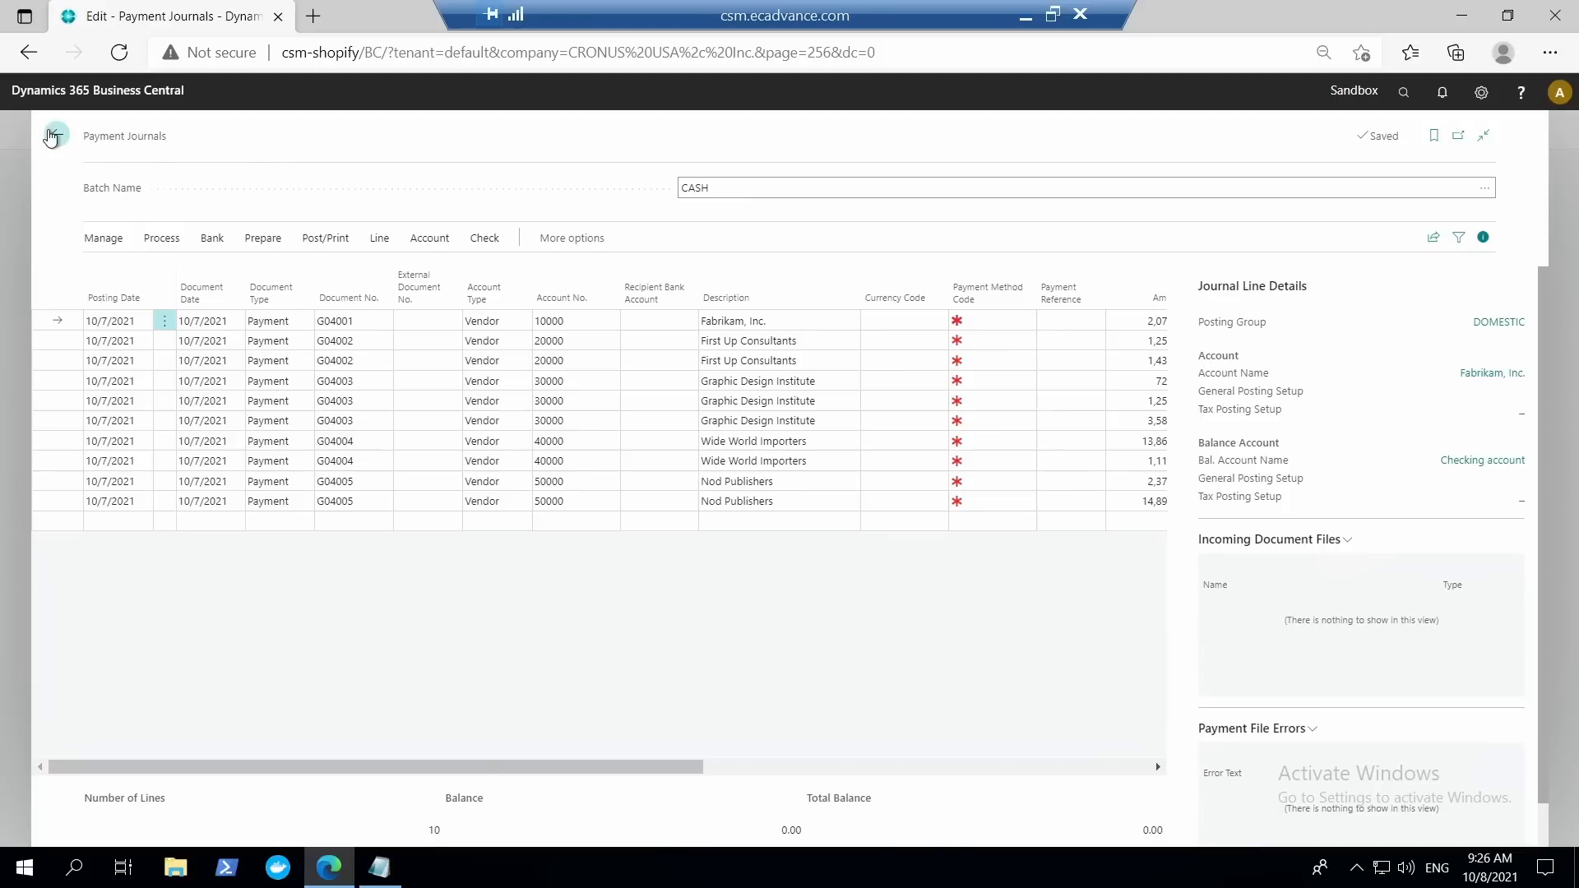
pyautogui.click(57, 135)
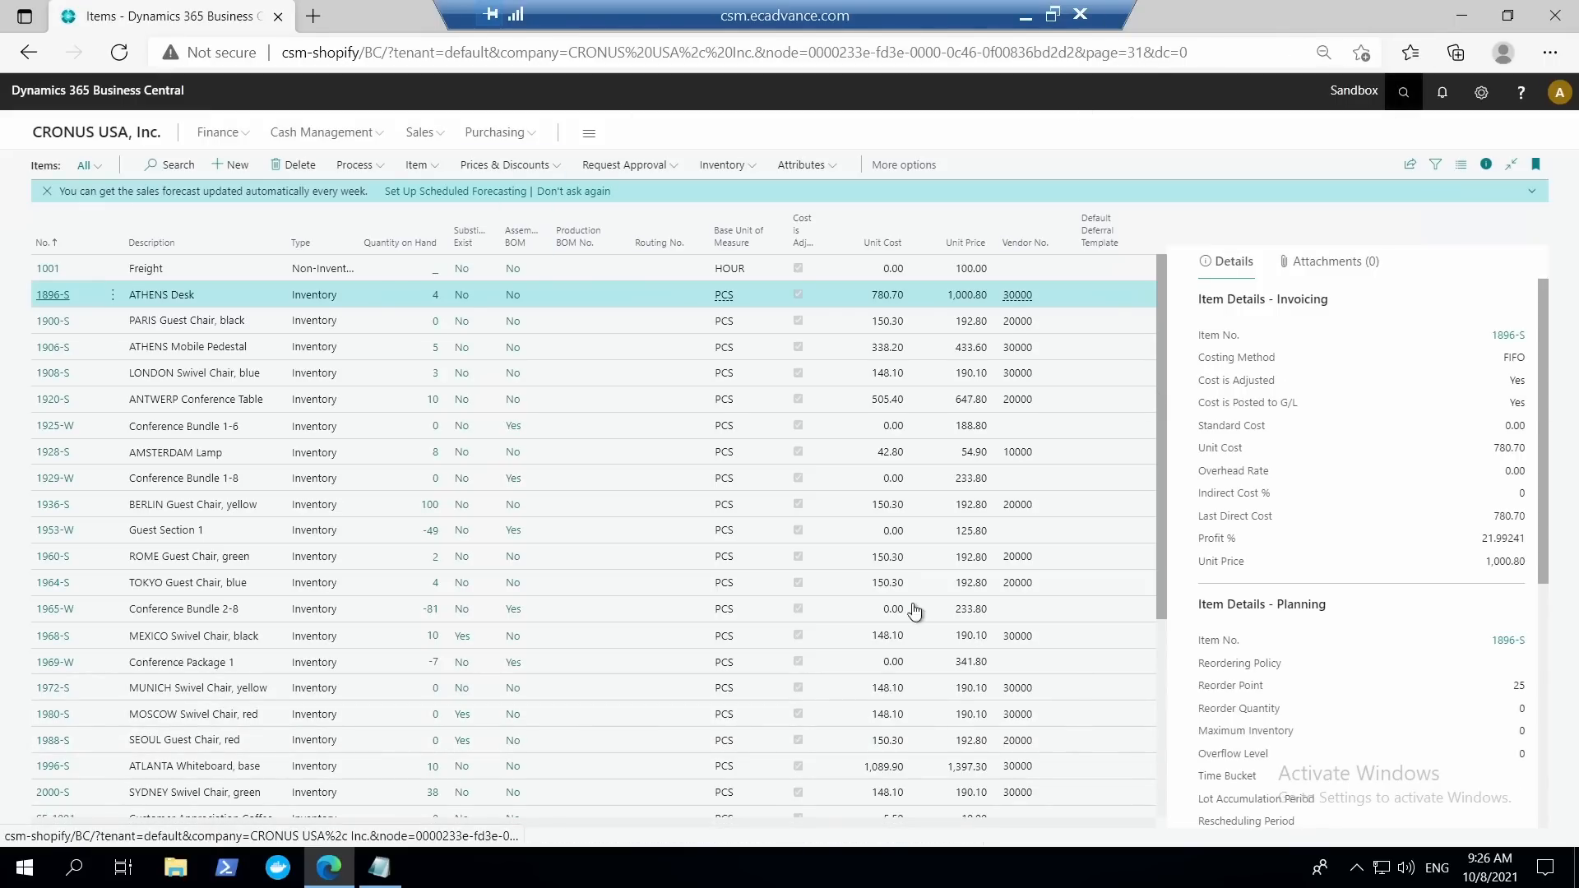
# Search for the Stockkeeping Units list and open the card of item 1968-S at location EAST.
pyautogui.hotkey('alt', 'q')
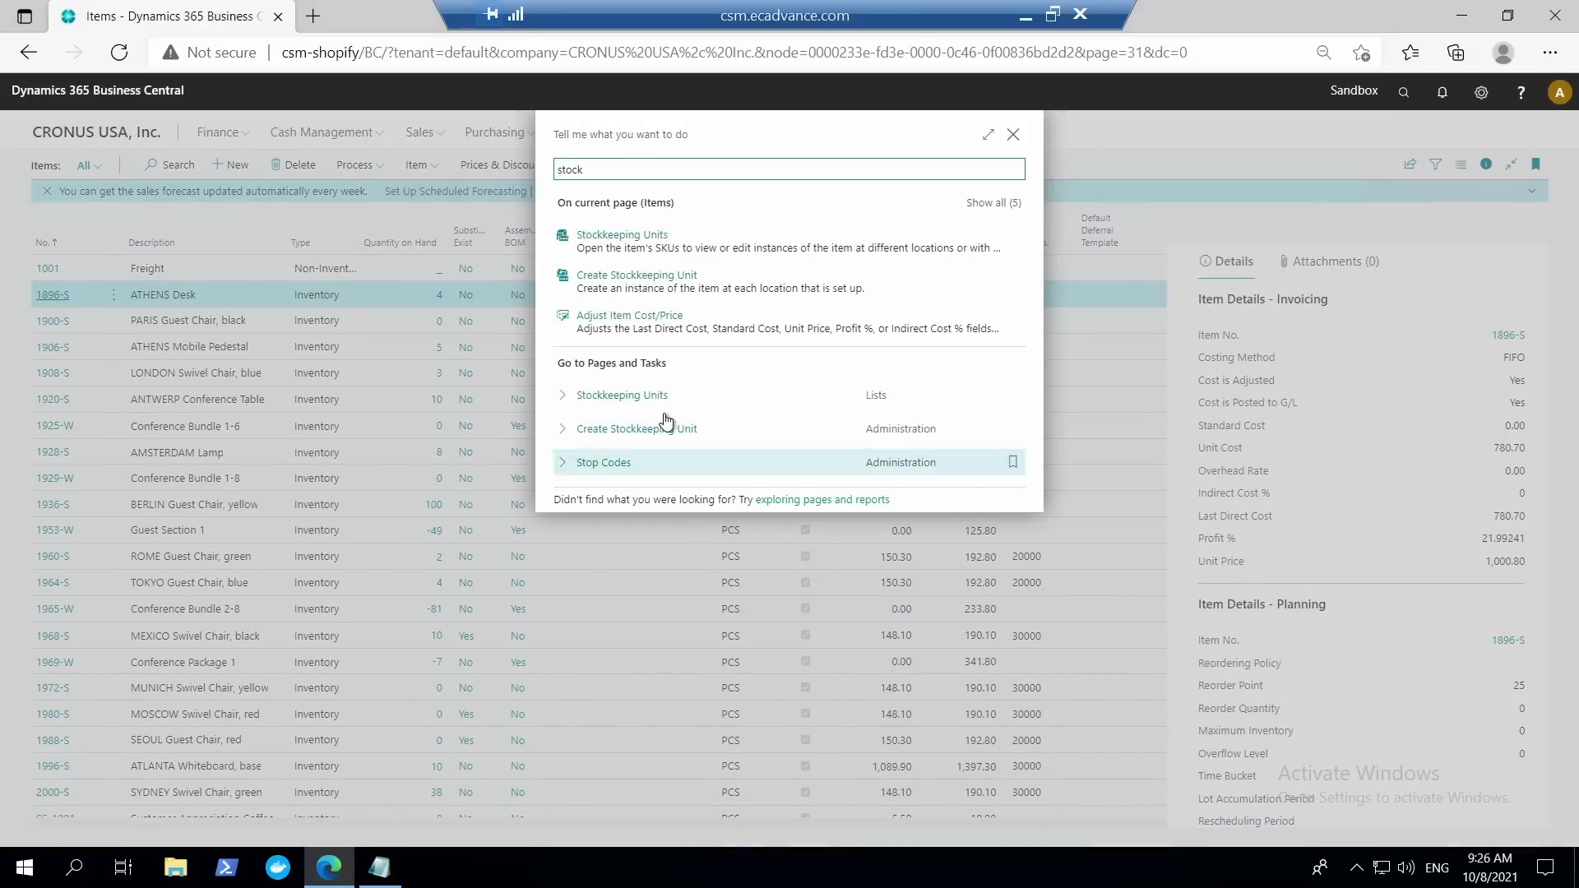
pyautogui.click(645, 397)
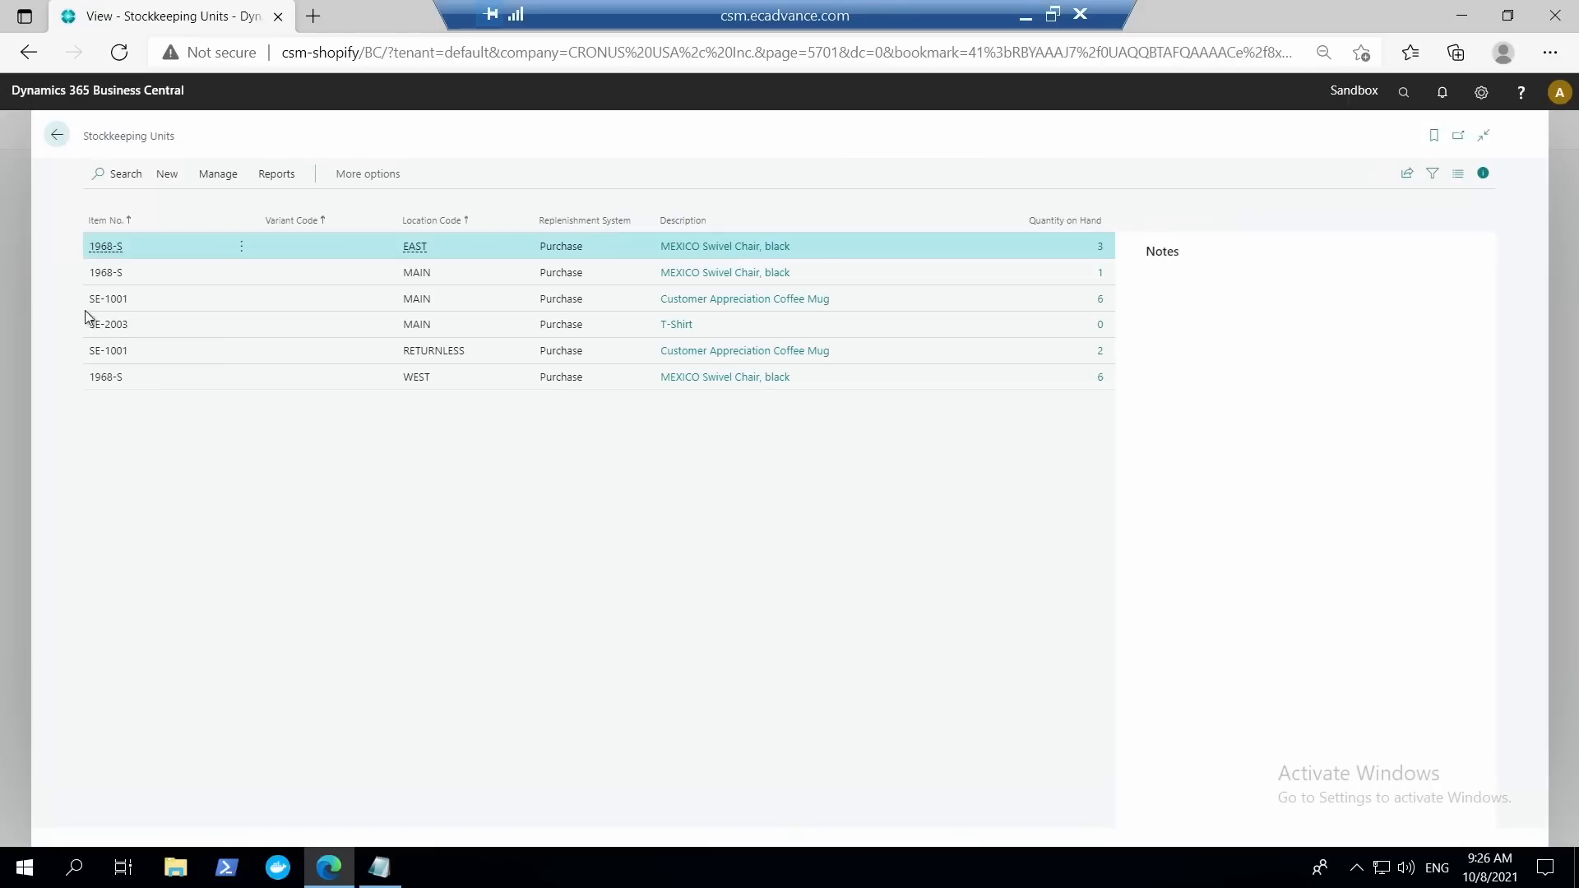
pyautogui.click(106, 246)
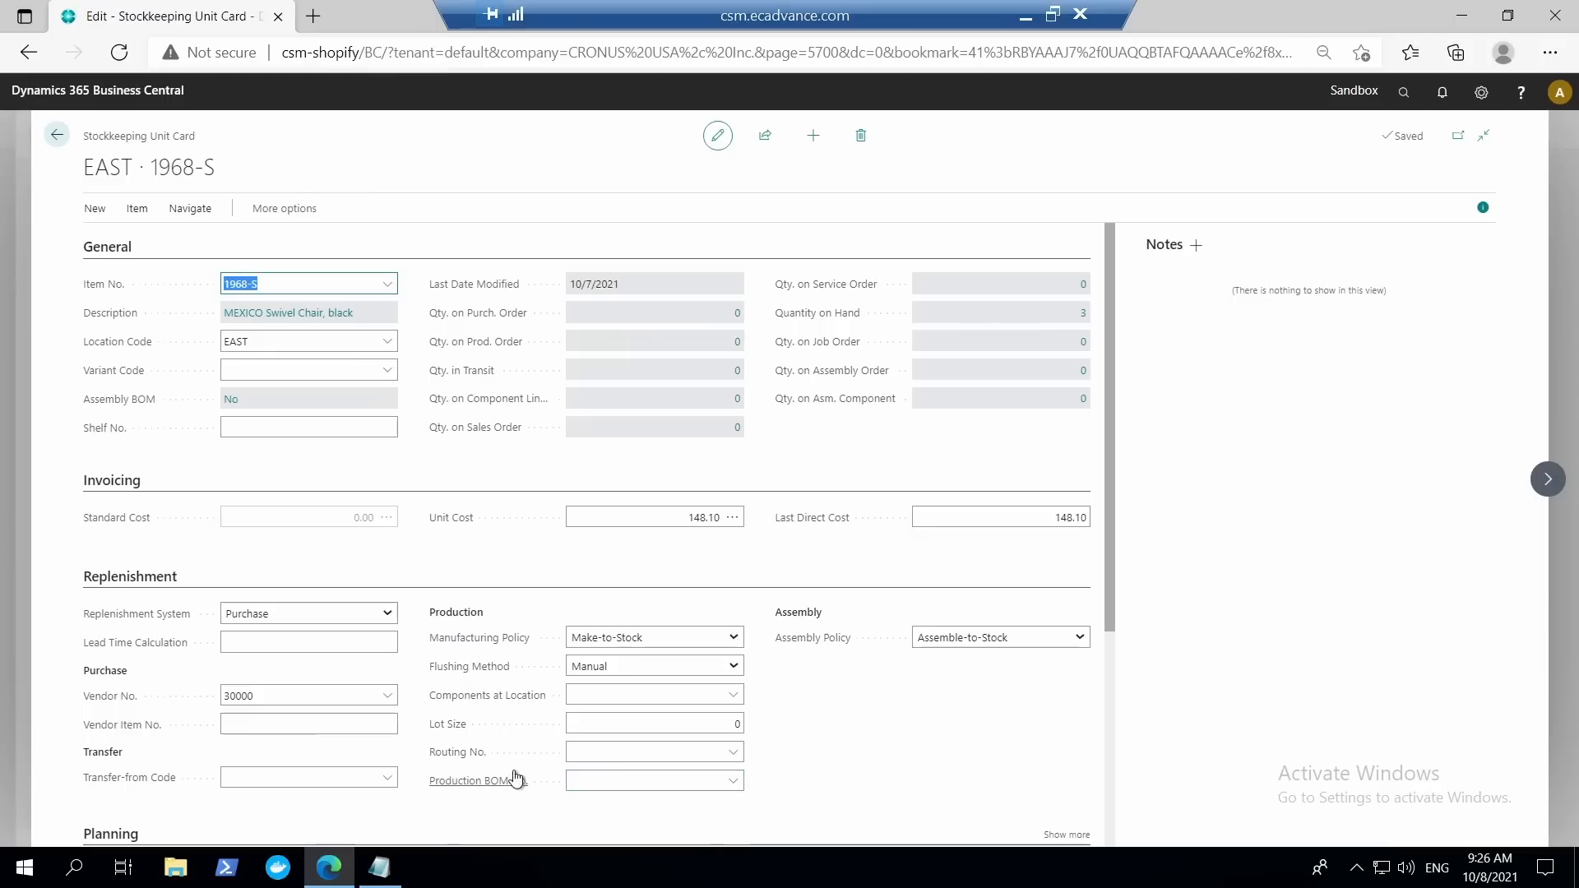
# Check the Production BOM No. and Routing No. fields, including the routing lookup, in the stockkeeping unit's replenishment settings.
pyautogui.click(598, 783)
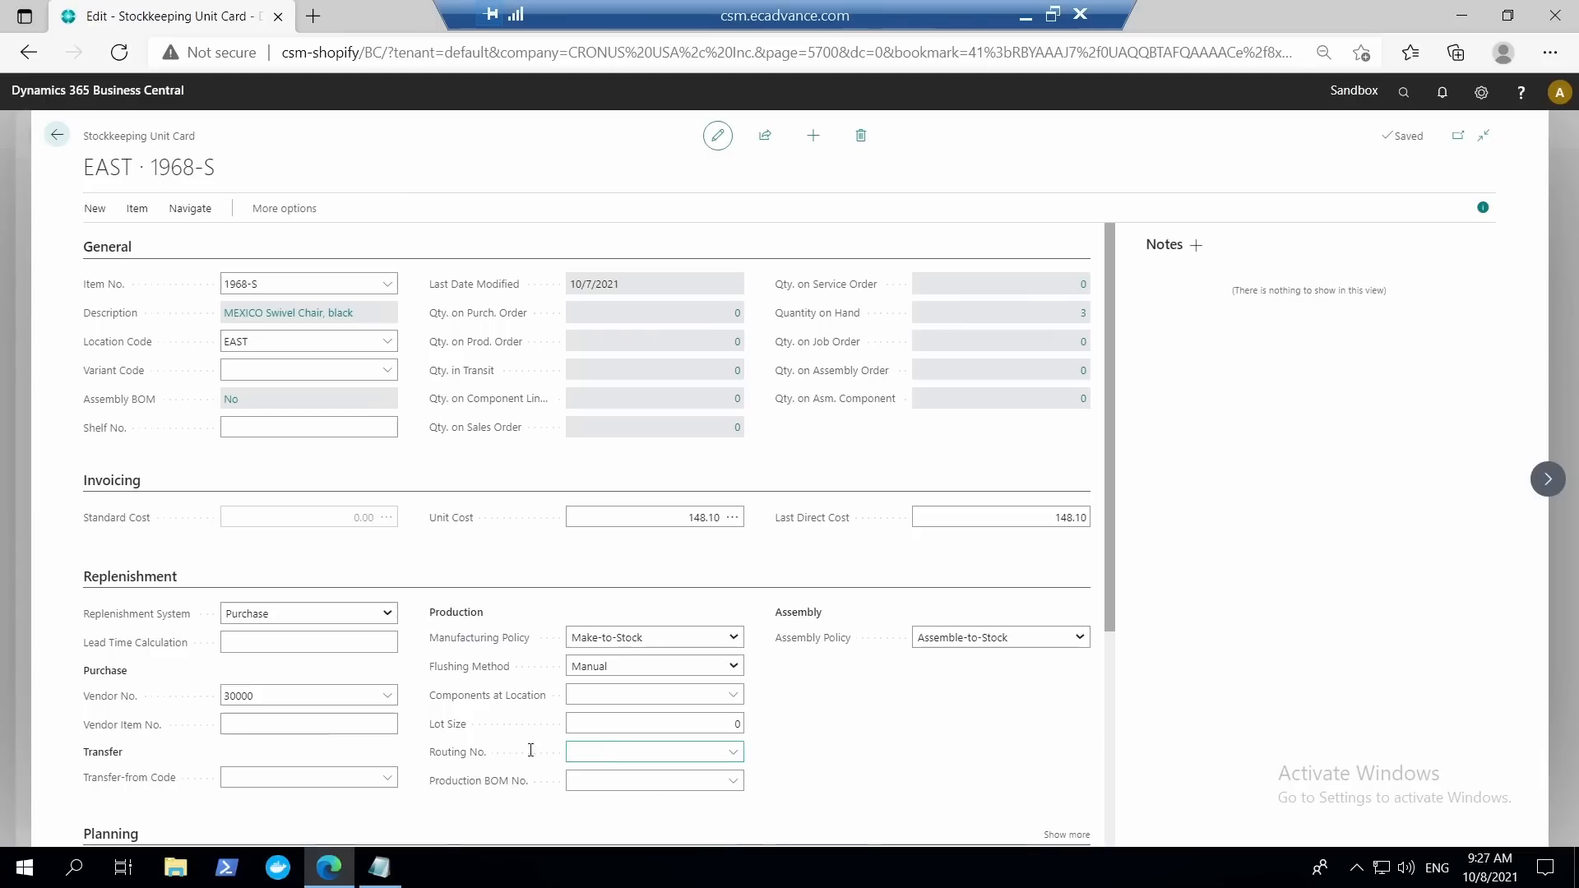
pyautogui.click(670, 782)
pyautogui.click(486, 758)
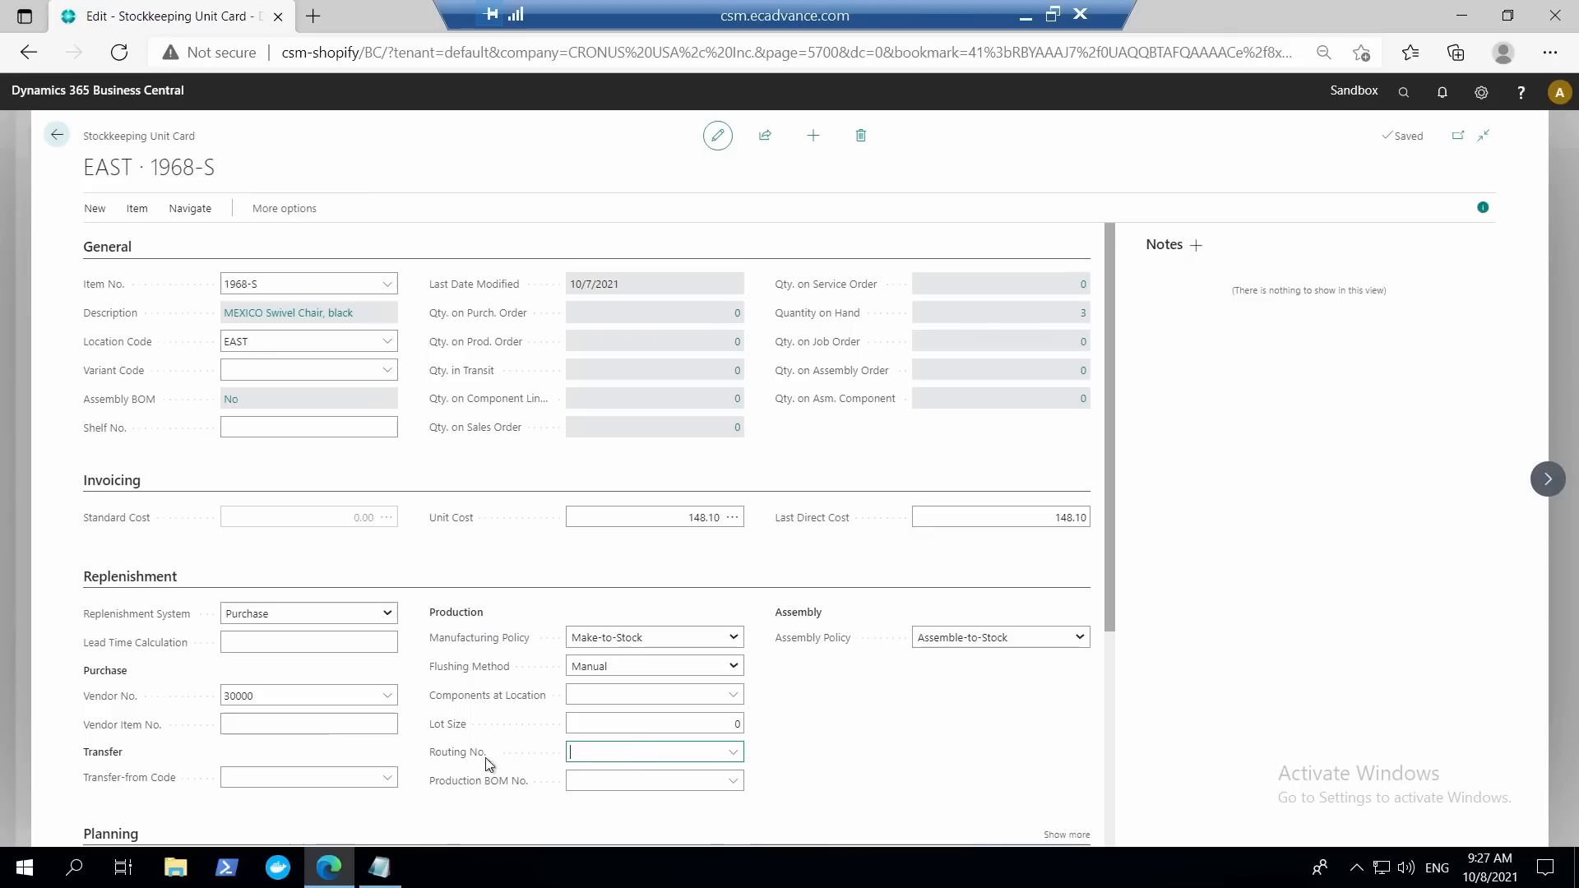
pyautogui.click(410, 758)
# Review the stockkeeping unit's planning settings, and close the card and the Stockkeeping Units list.
pyautogui.scroll(-2, 899, 714)
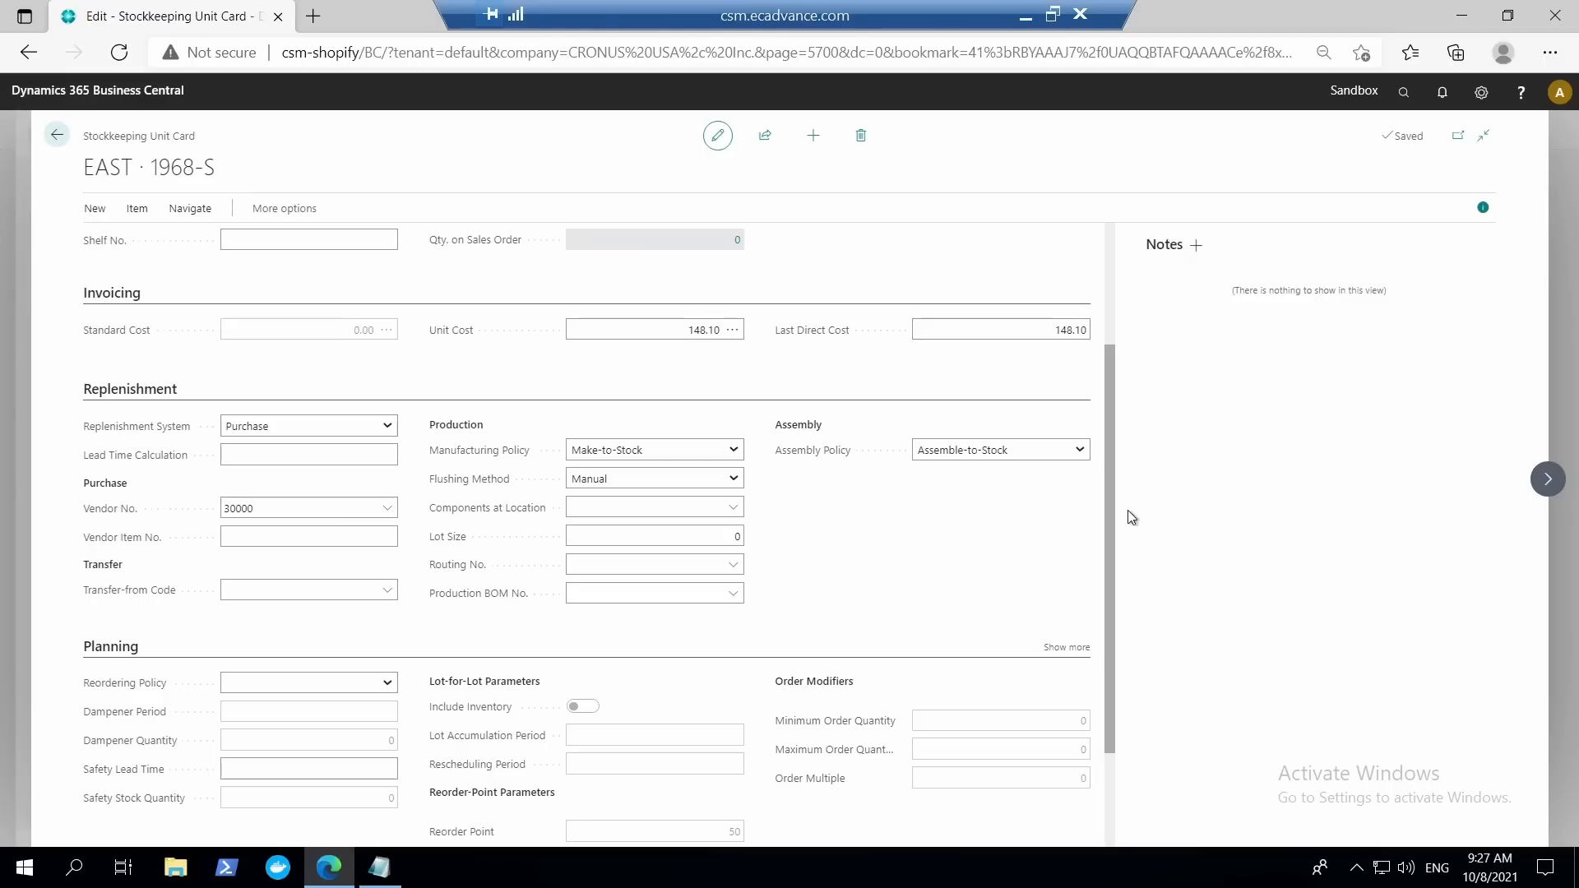
pyautogui.moveTo(1113, 521); pyautogui.dragTo(1112, 324)
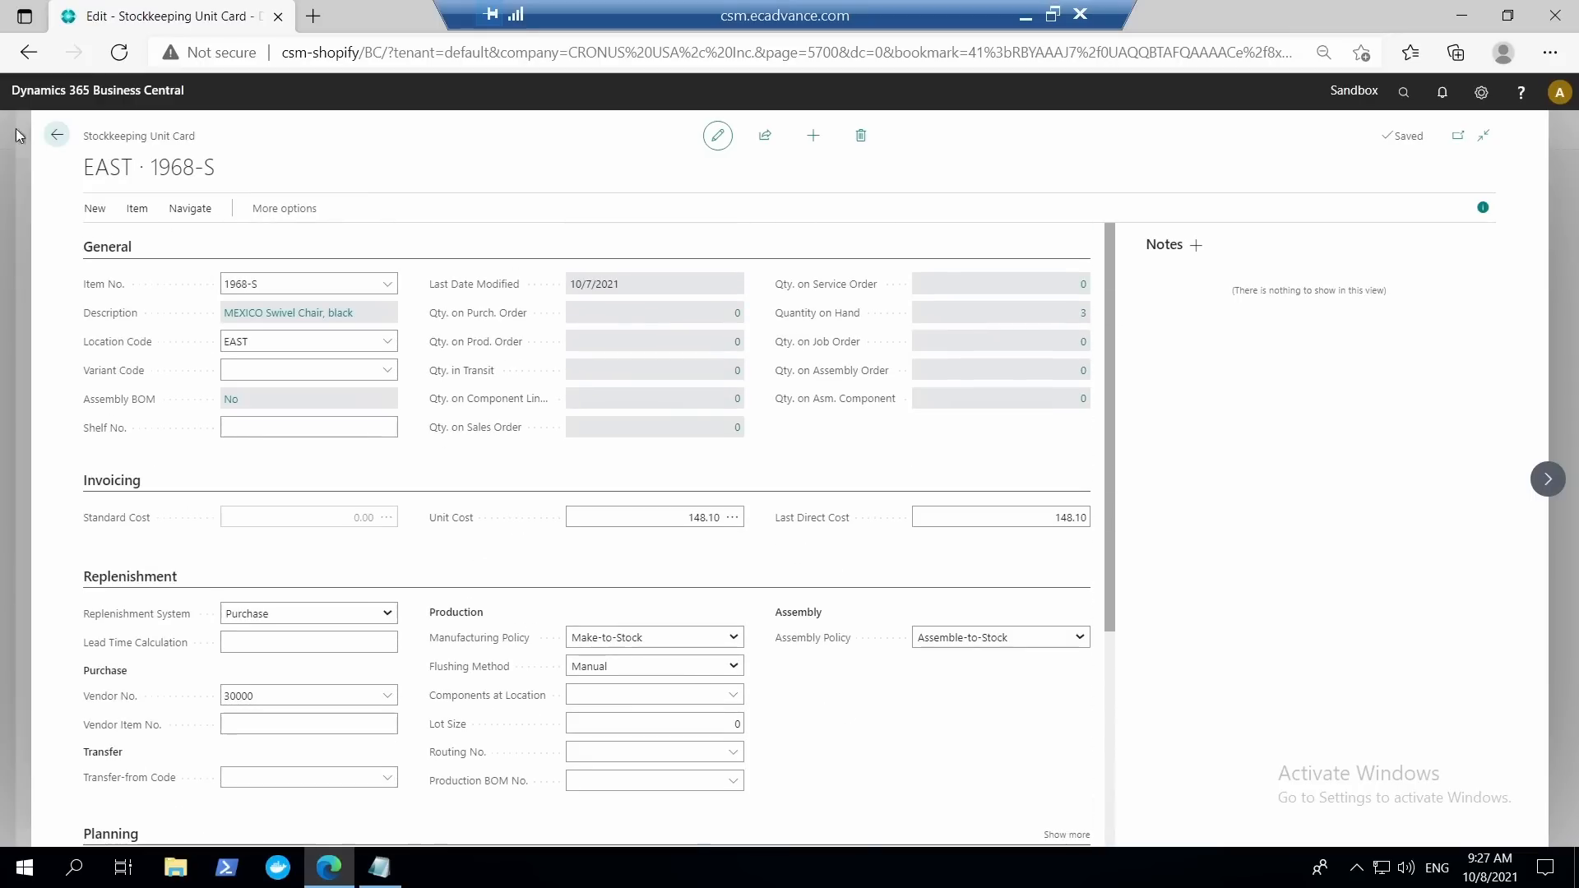
pyautogui.click(57, 135)
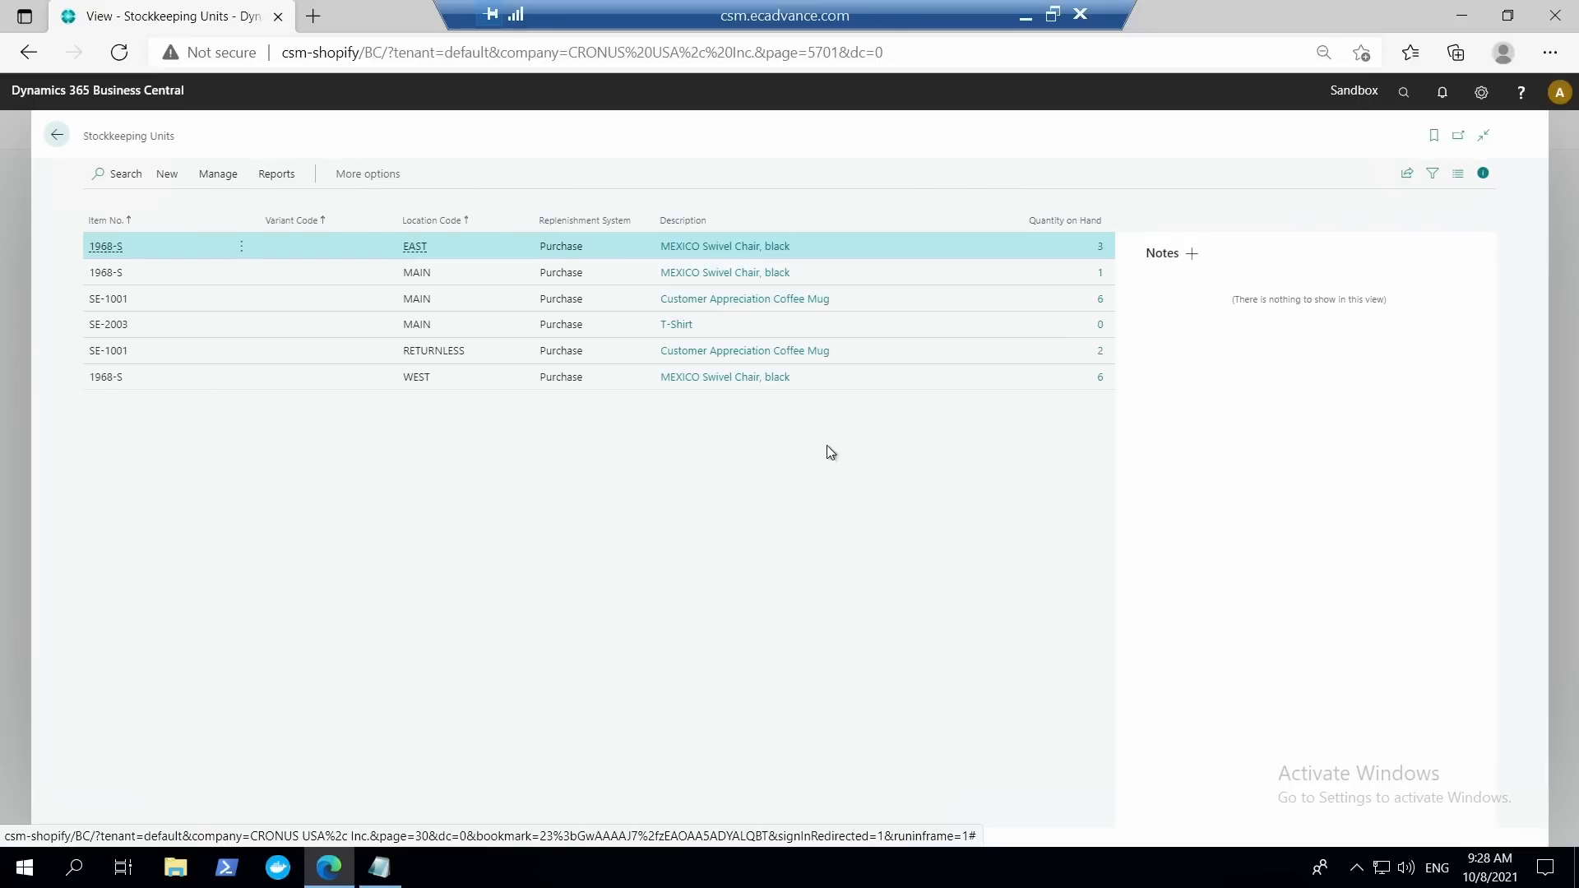
pyautogui.click(57, 134)
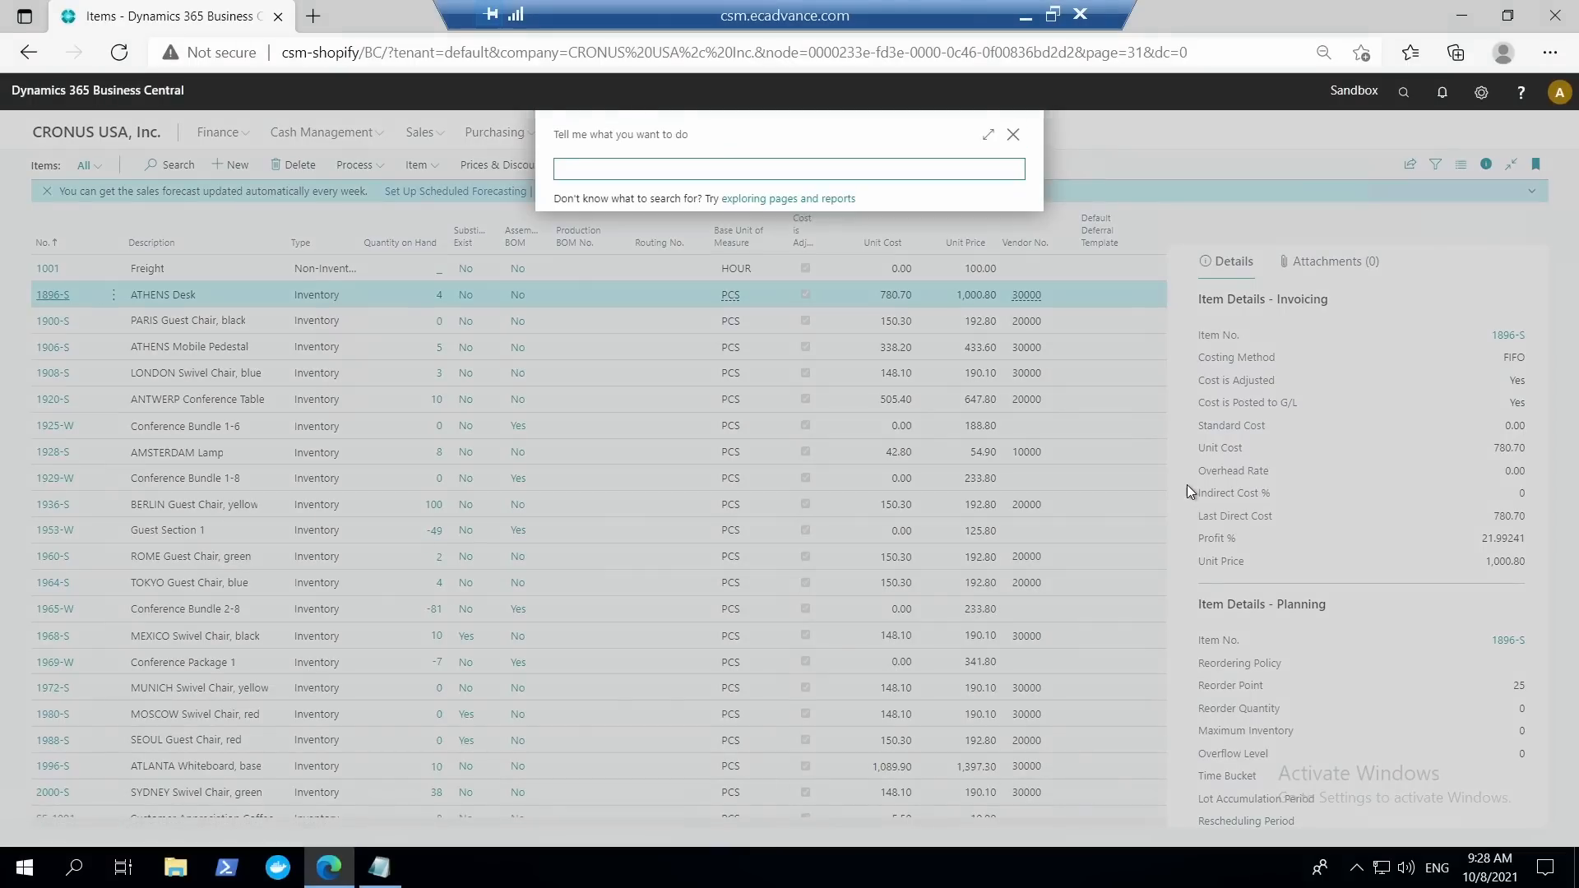
# Search for the Locations list, review the warehouse settings on the WEST location card, and close the card and the list.
pyautogui.write('s')
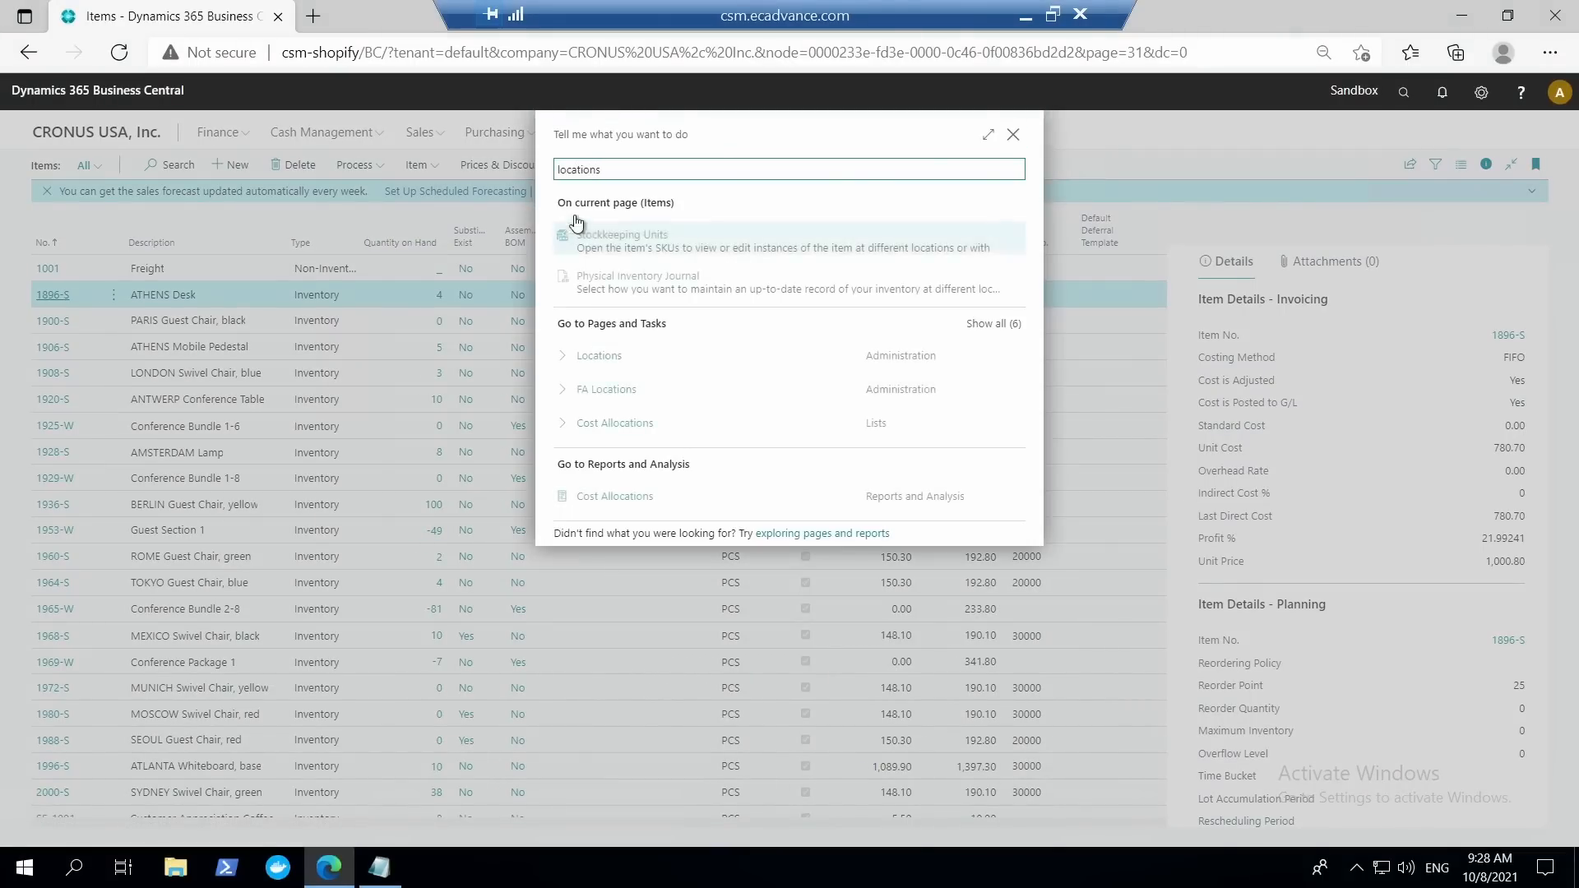
pyautogui.click(605, 360)
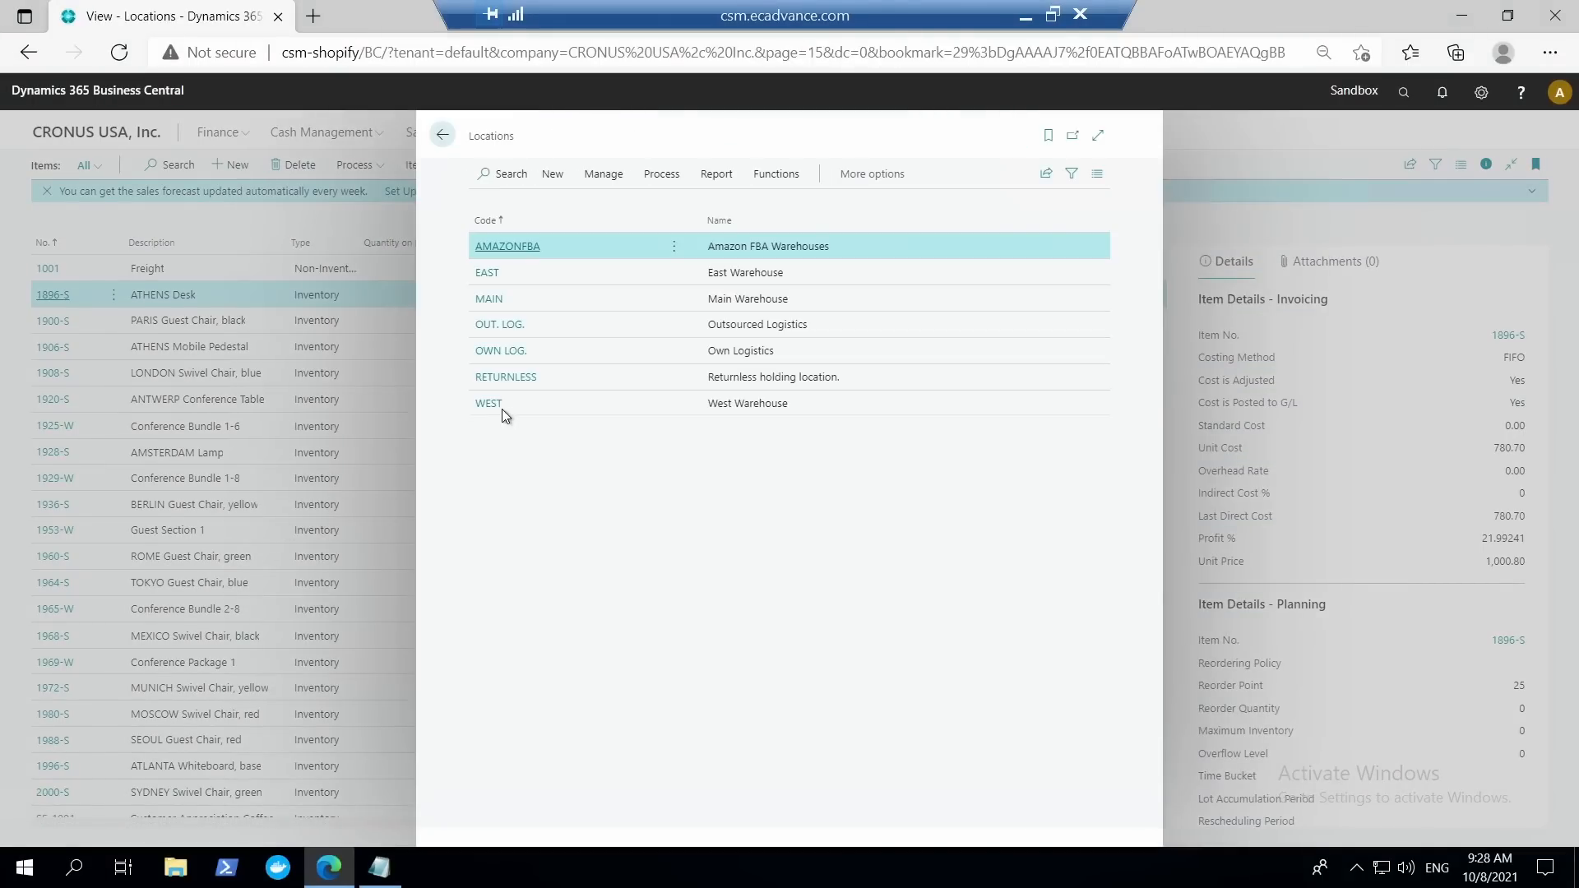
pyautogui.click(493, 405)
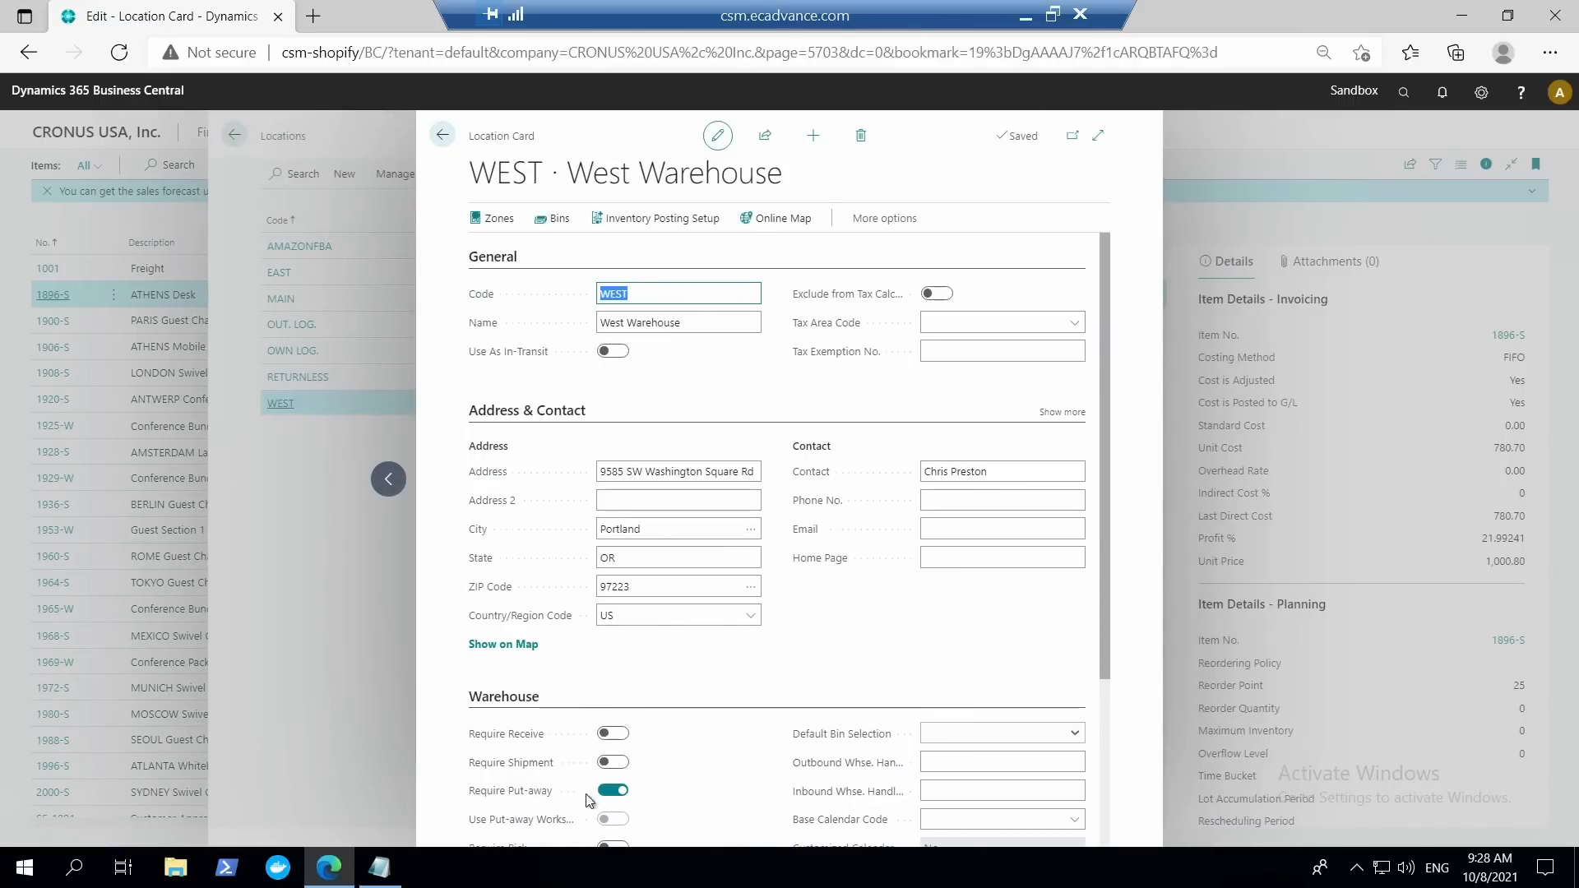
pyautogui.click(443, 135)
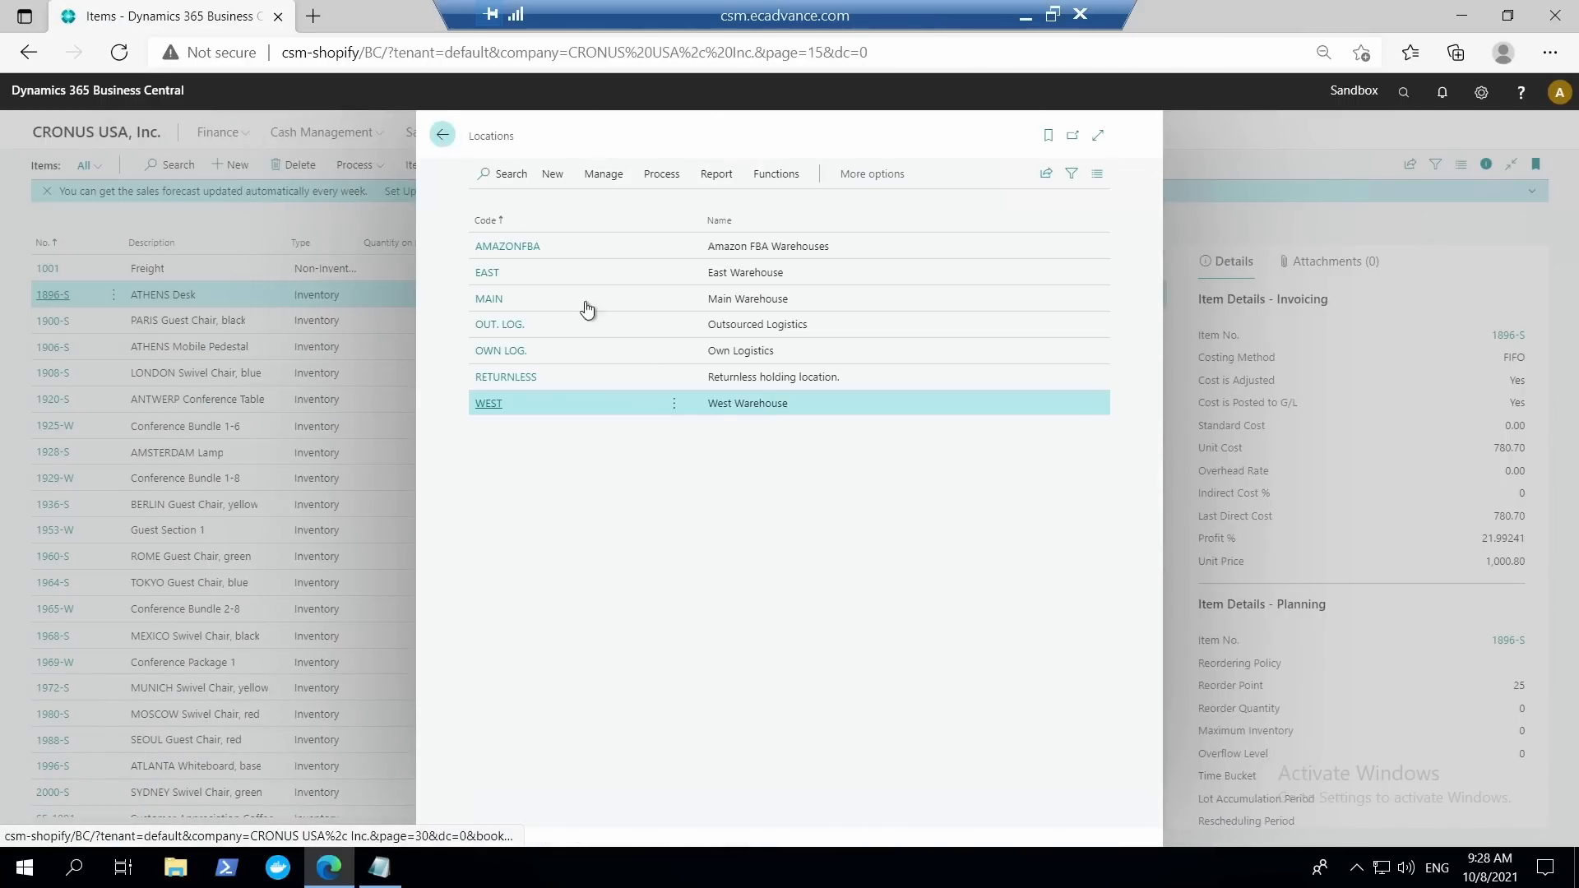
pyautogui.press('Escape')
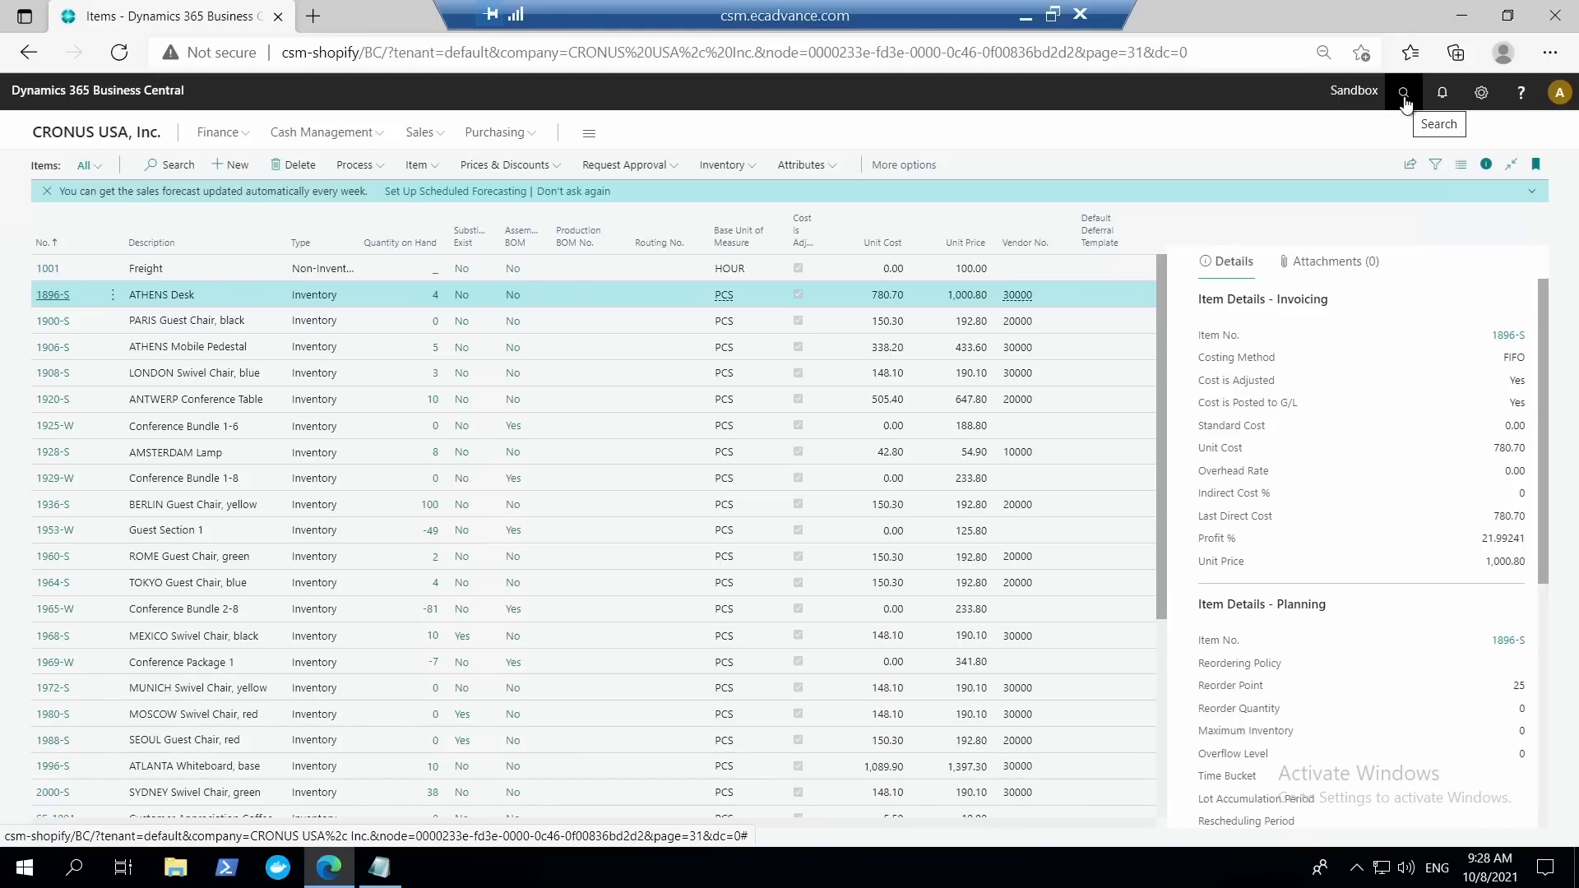
# Search for the Inventory Put-aways list and open the purchase order put-away for location WEST.
pyautogui.hotkey('alt', 'q')
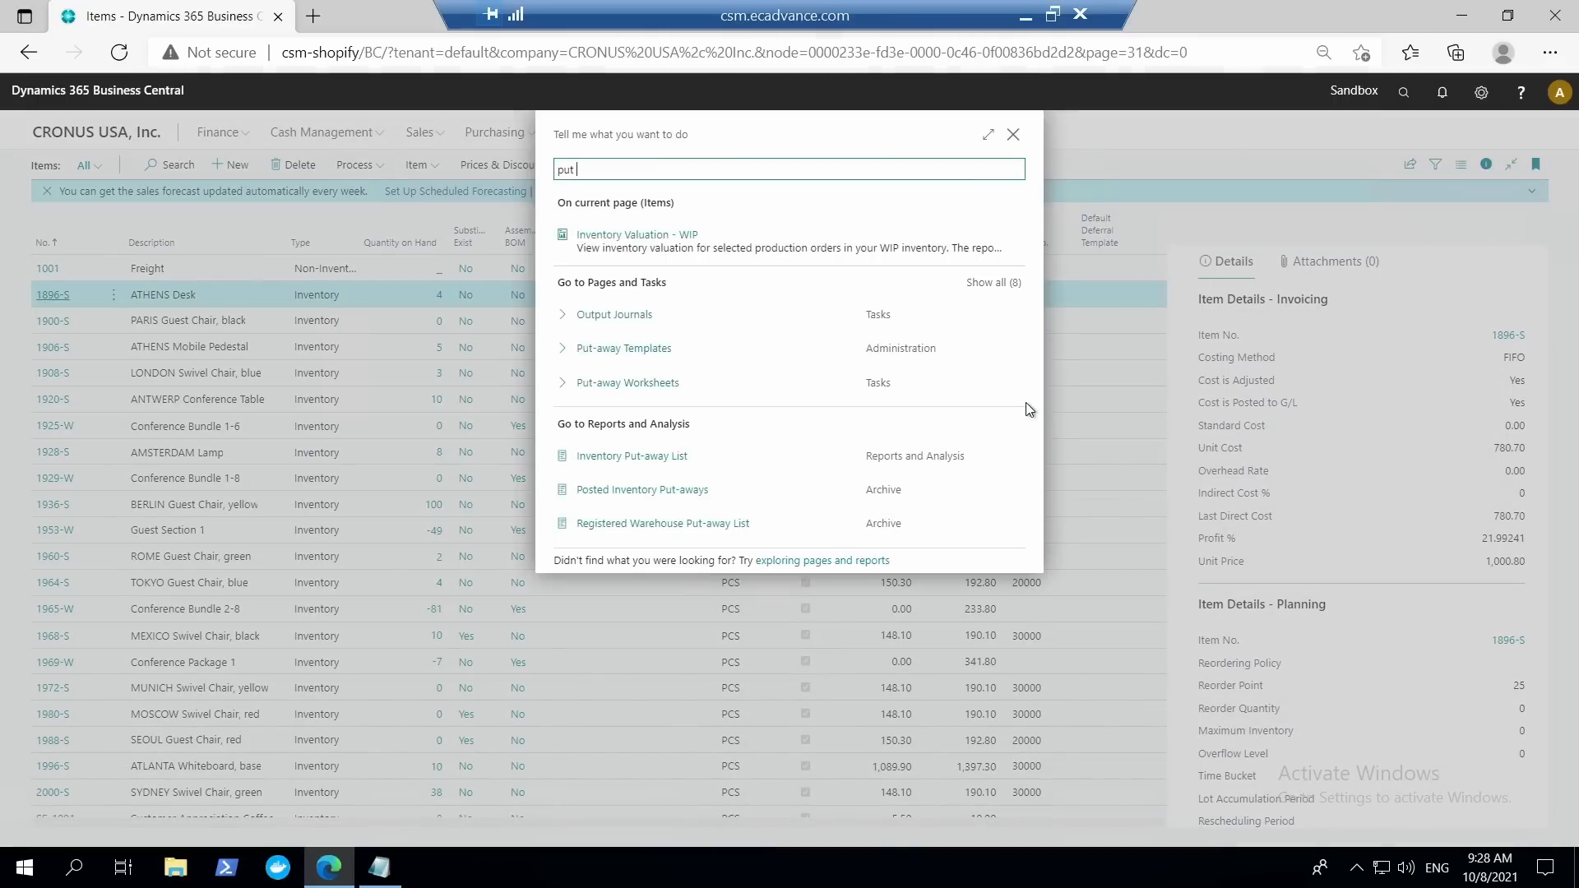
pyautogui.write('put aw')
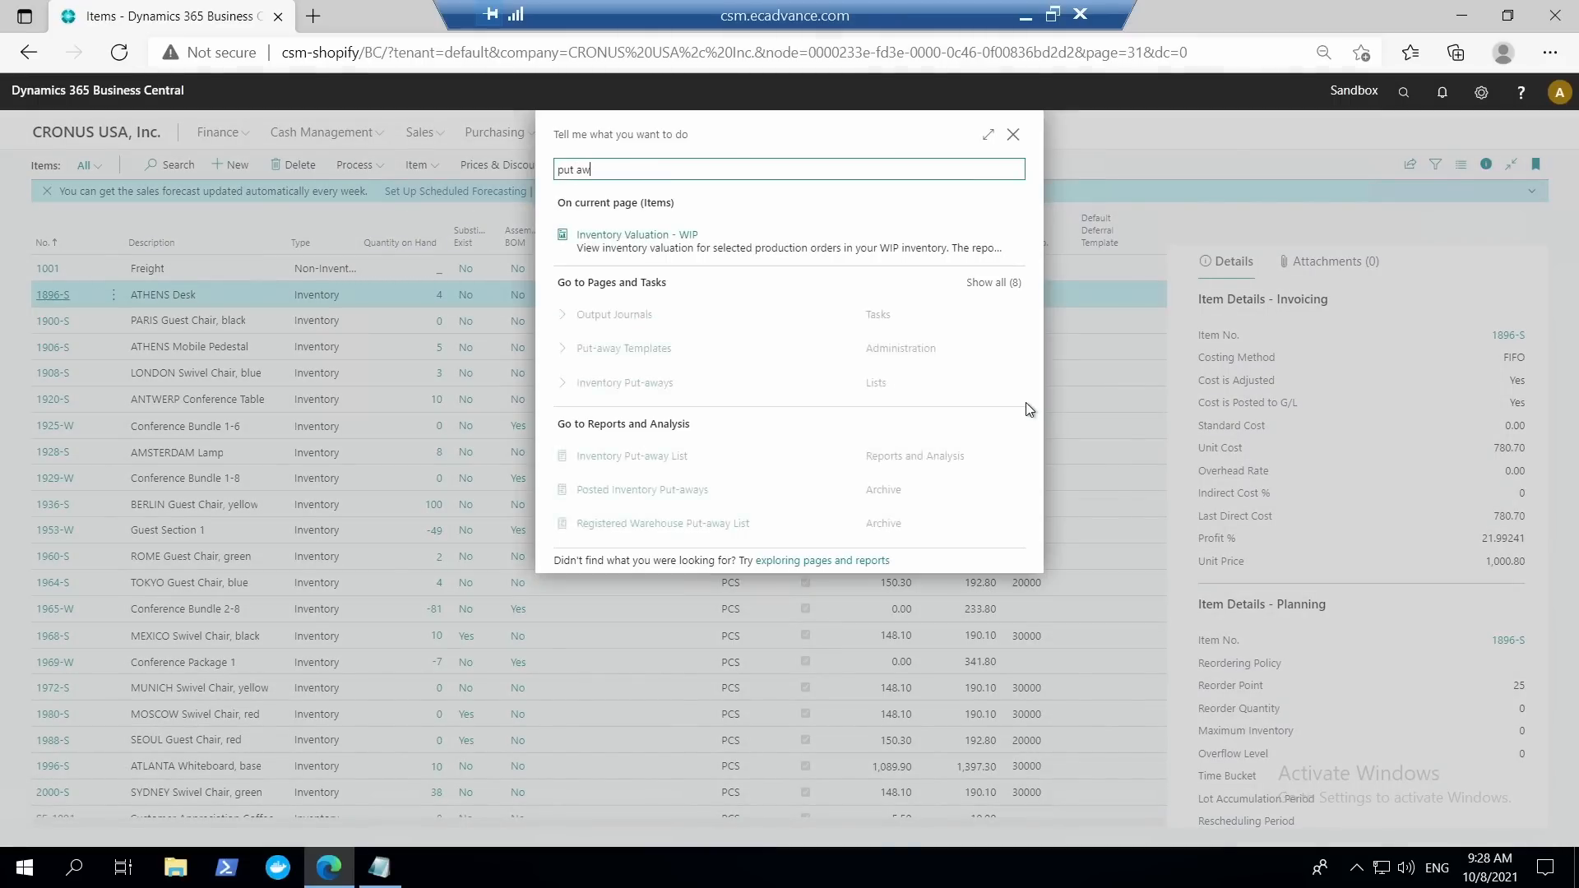
pyautogui.write('a')
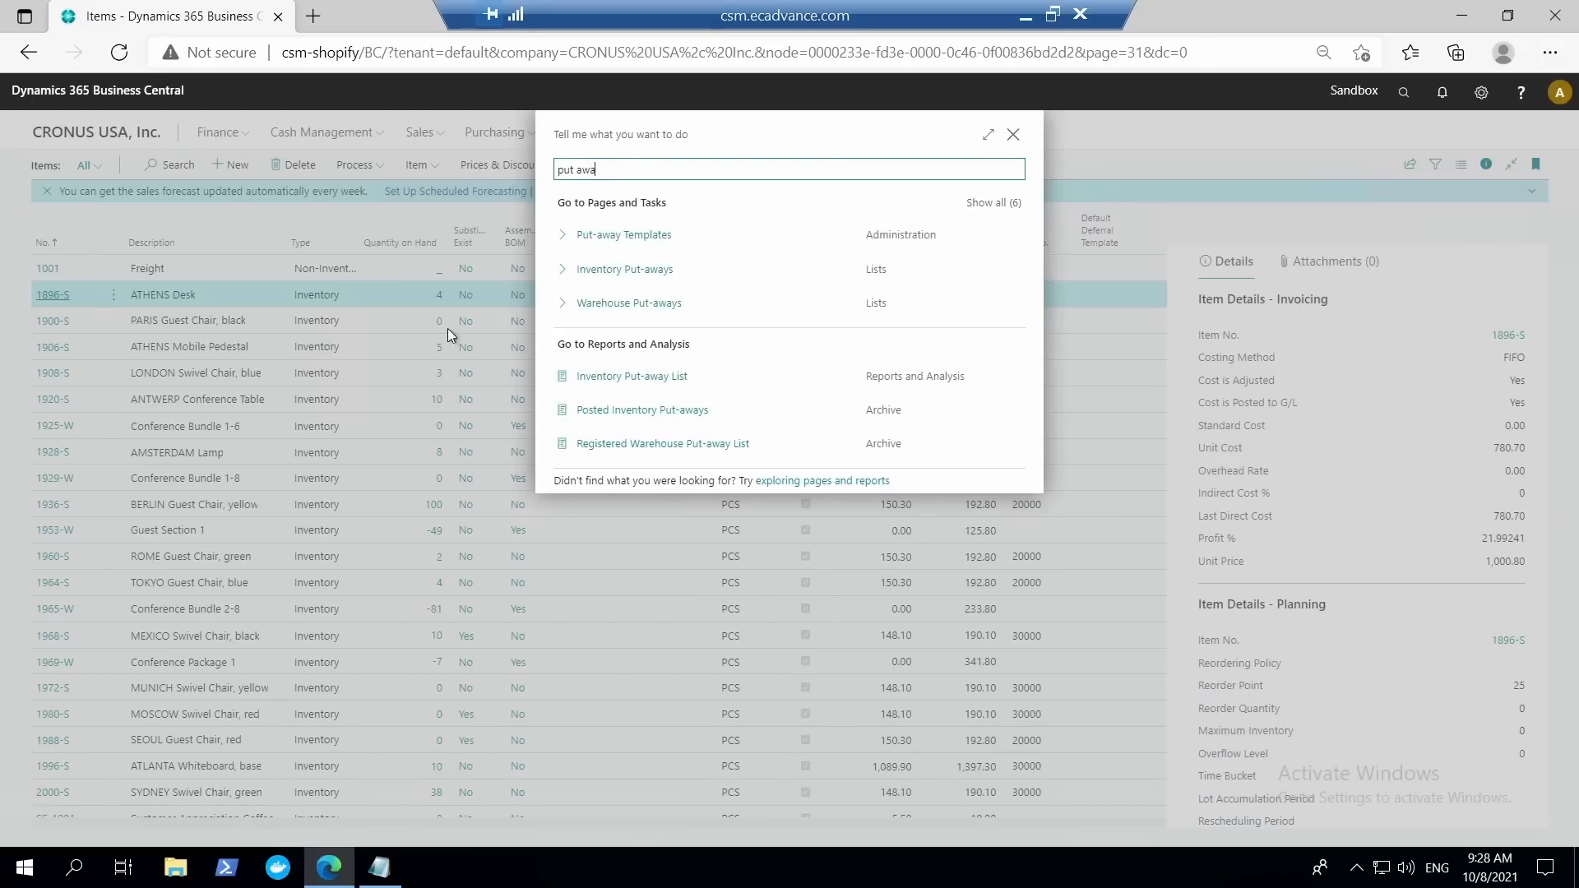
pyautogui.click(626, 267)
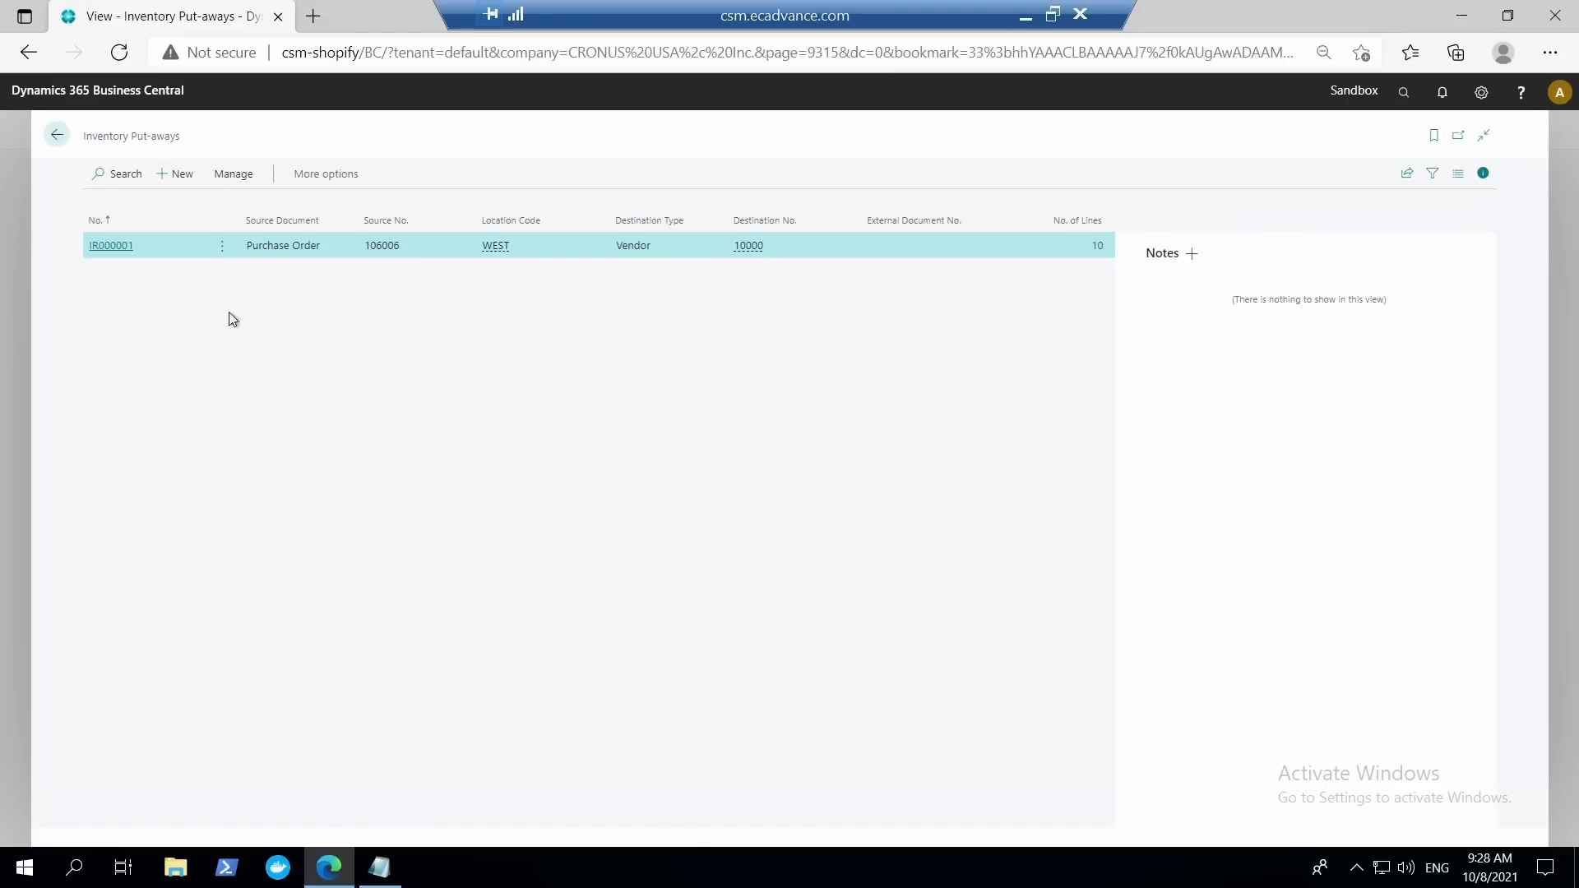
pyautogui.click(120, 246)
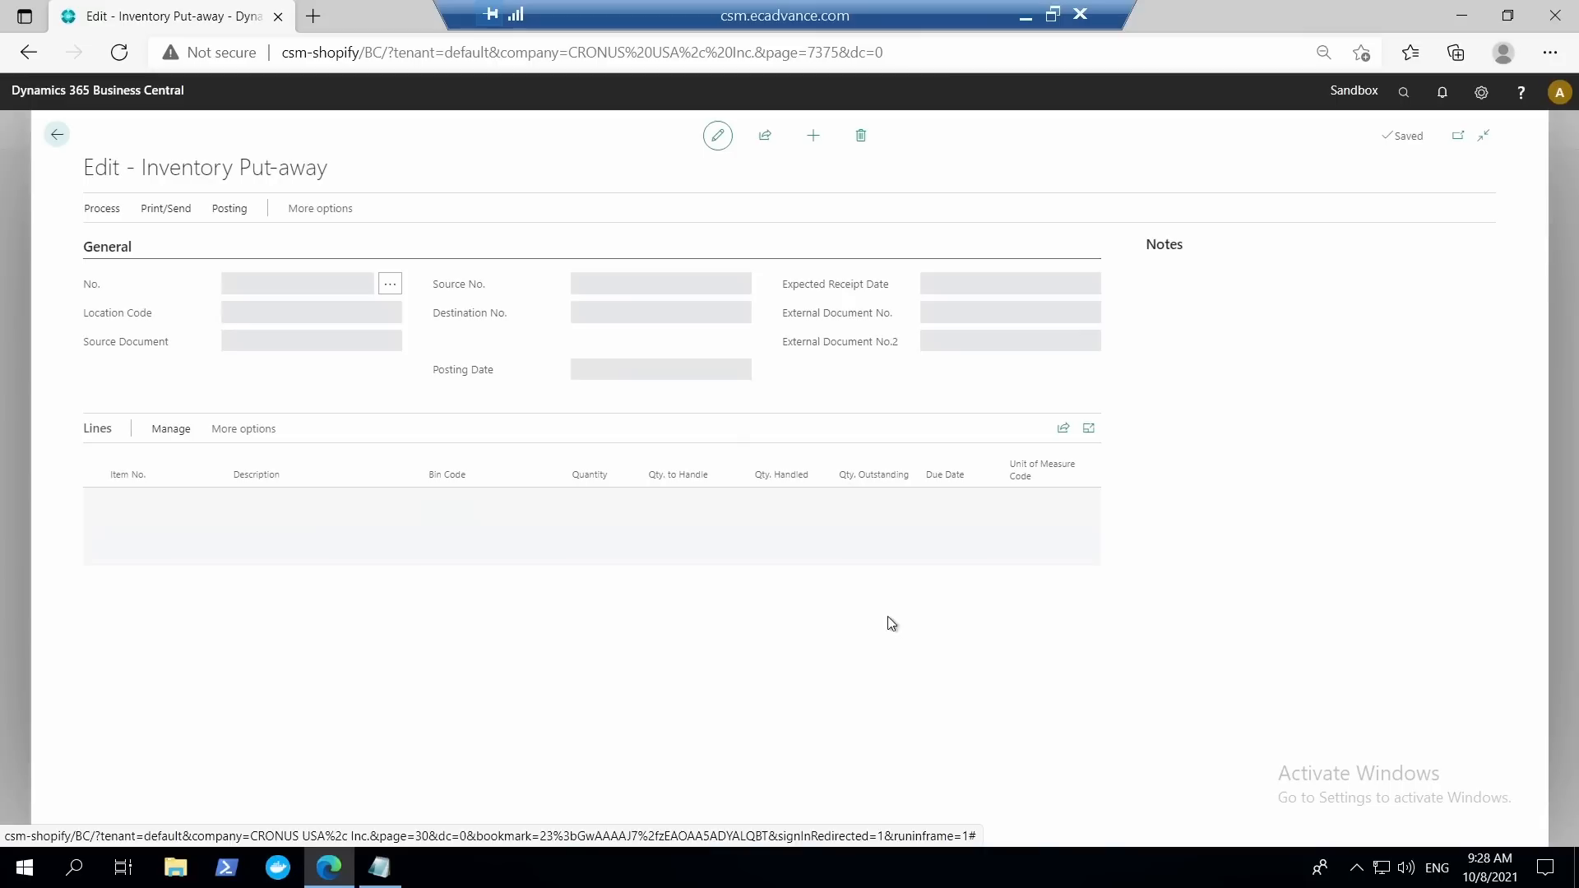
# Copy the item number from the first put-away line, find 1929-W in the Items list, and open its item card.
pyautogui.click(155, 498)
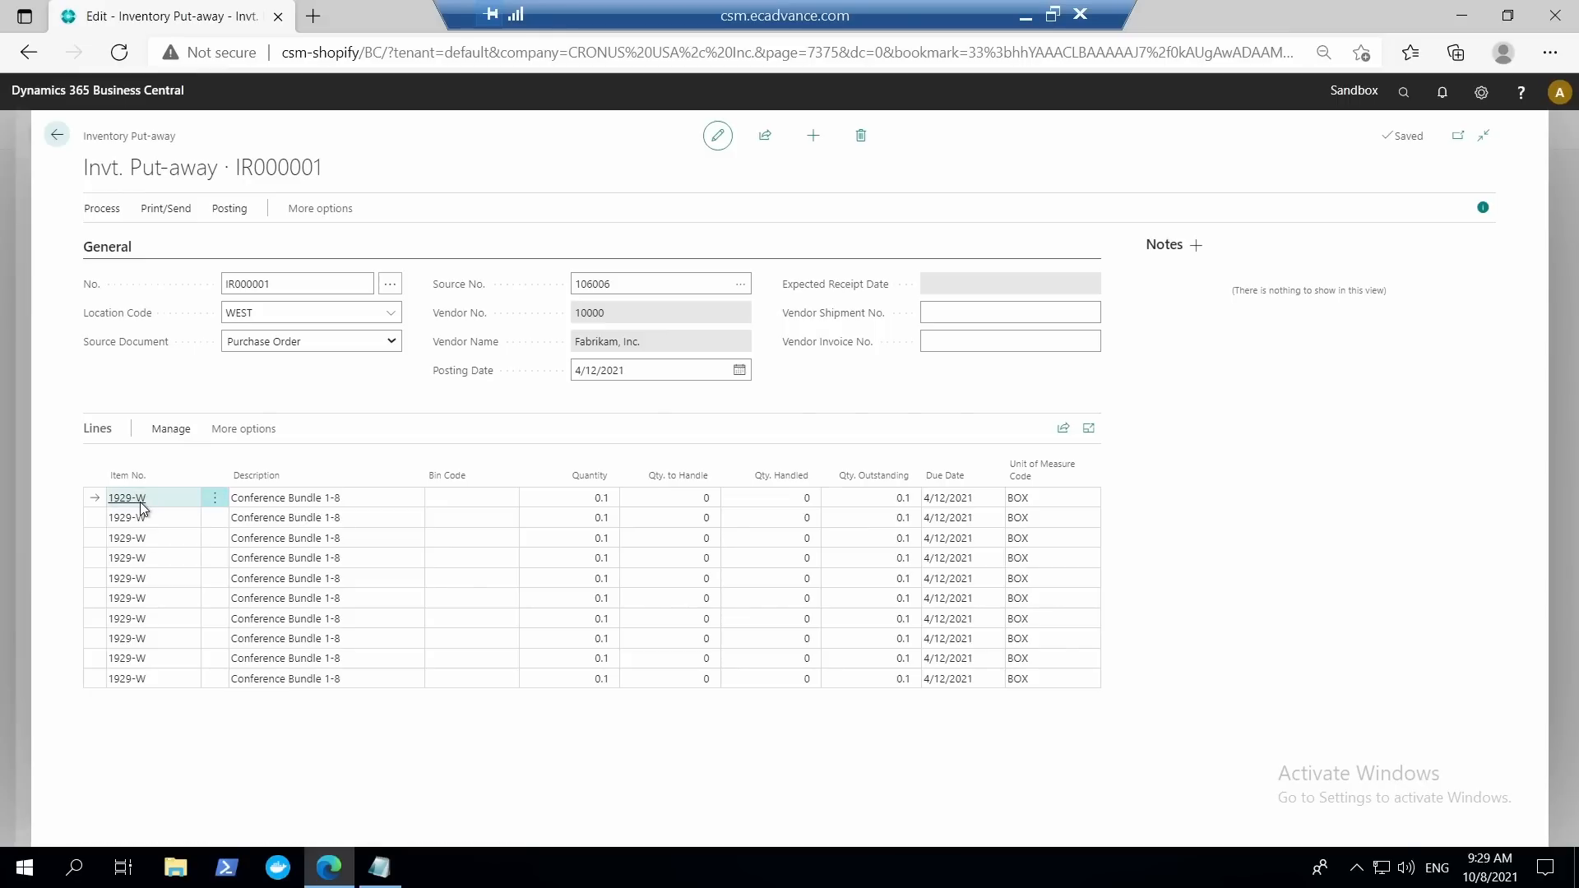
pyautogui.rightClick(141, 507)
pyautogui.click(130, 504)
pyautogui.moveTo(151, 502); pyautogui.dragTo(96, 497)
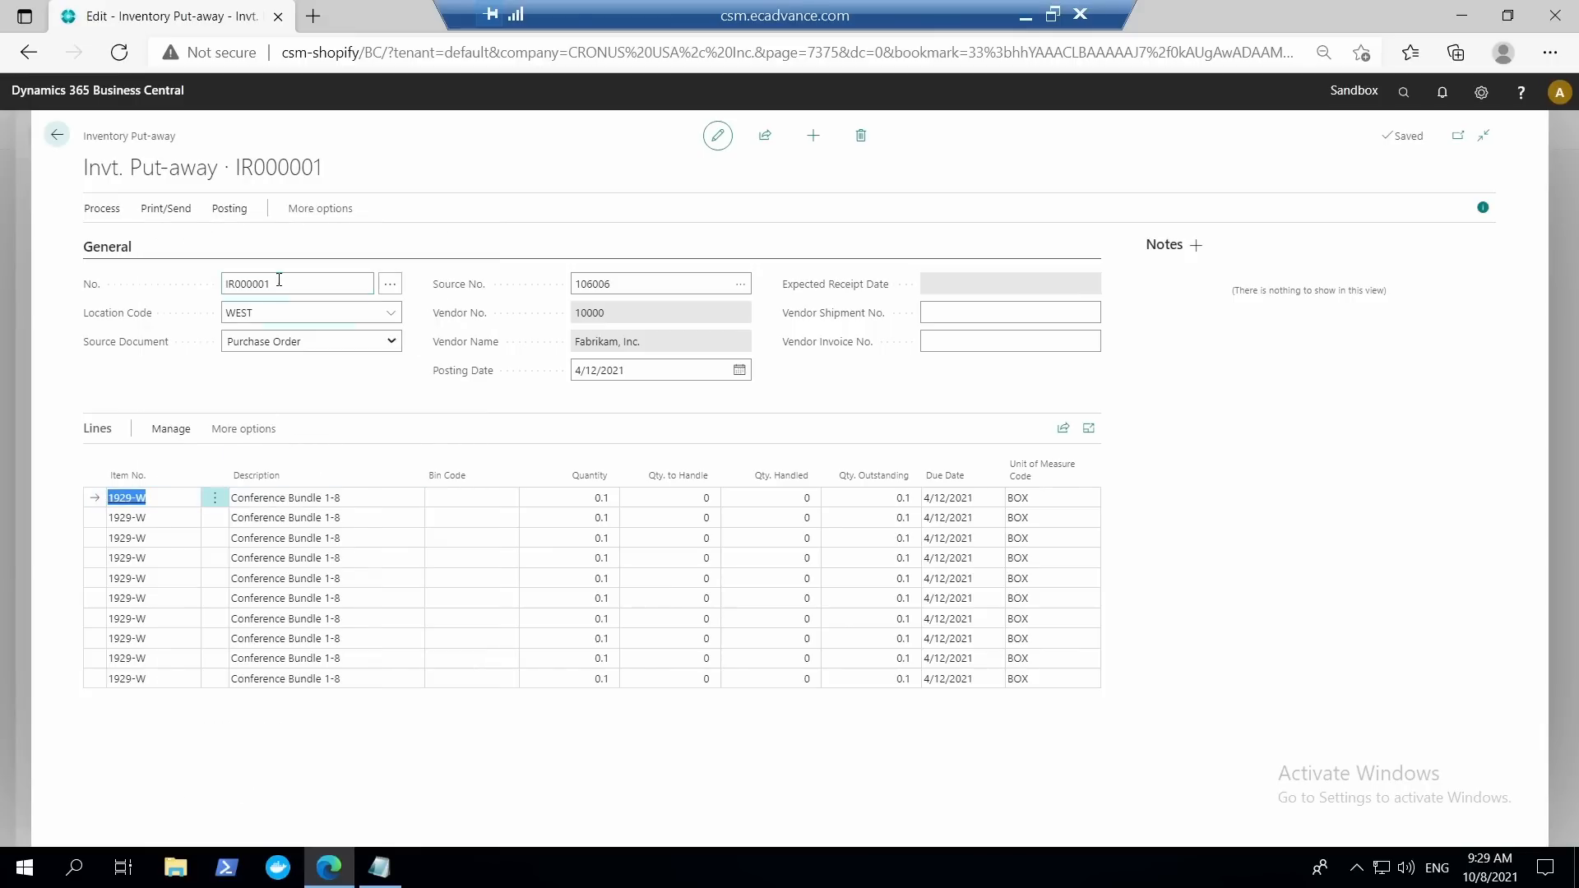
pyautogui.click(1404, 92)
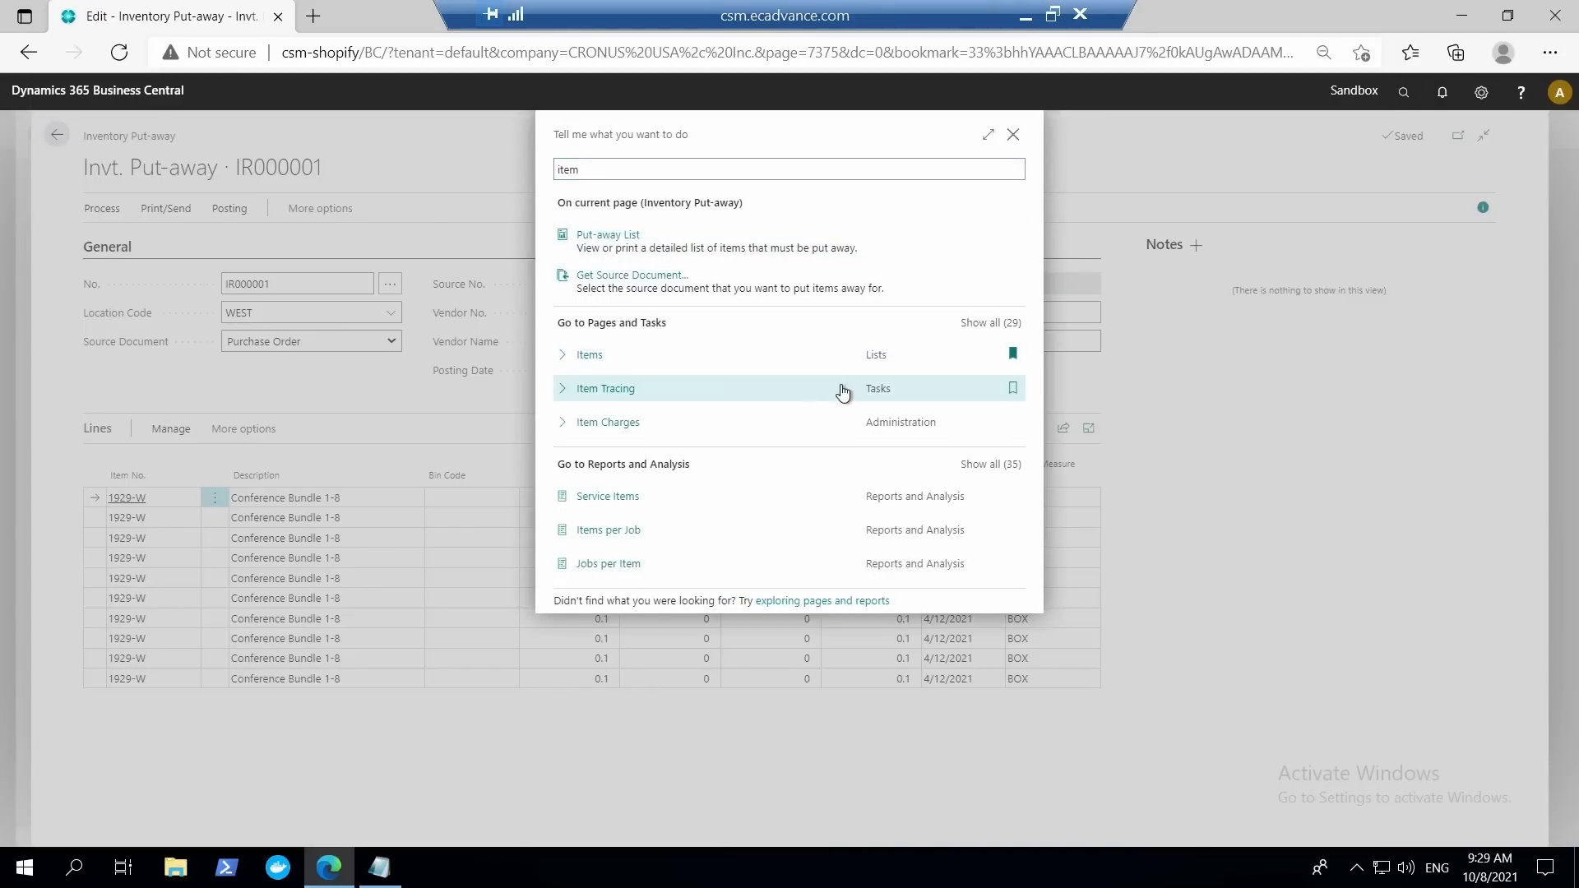
pyautogui.click(825, 363)
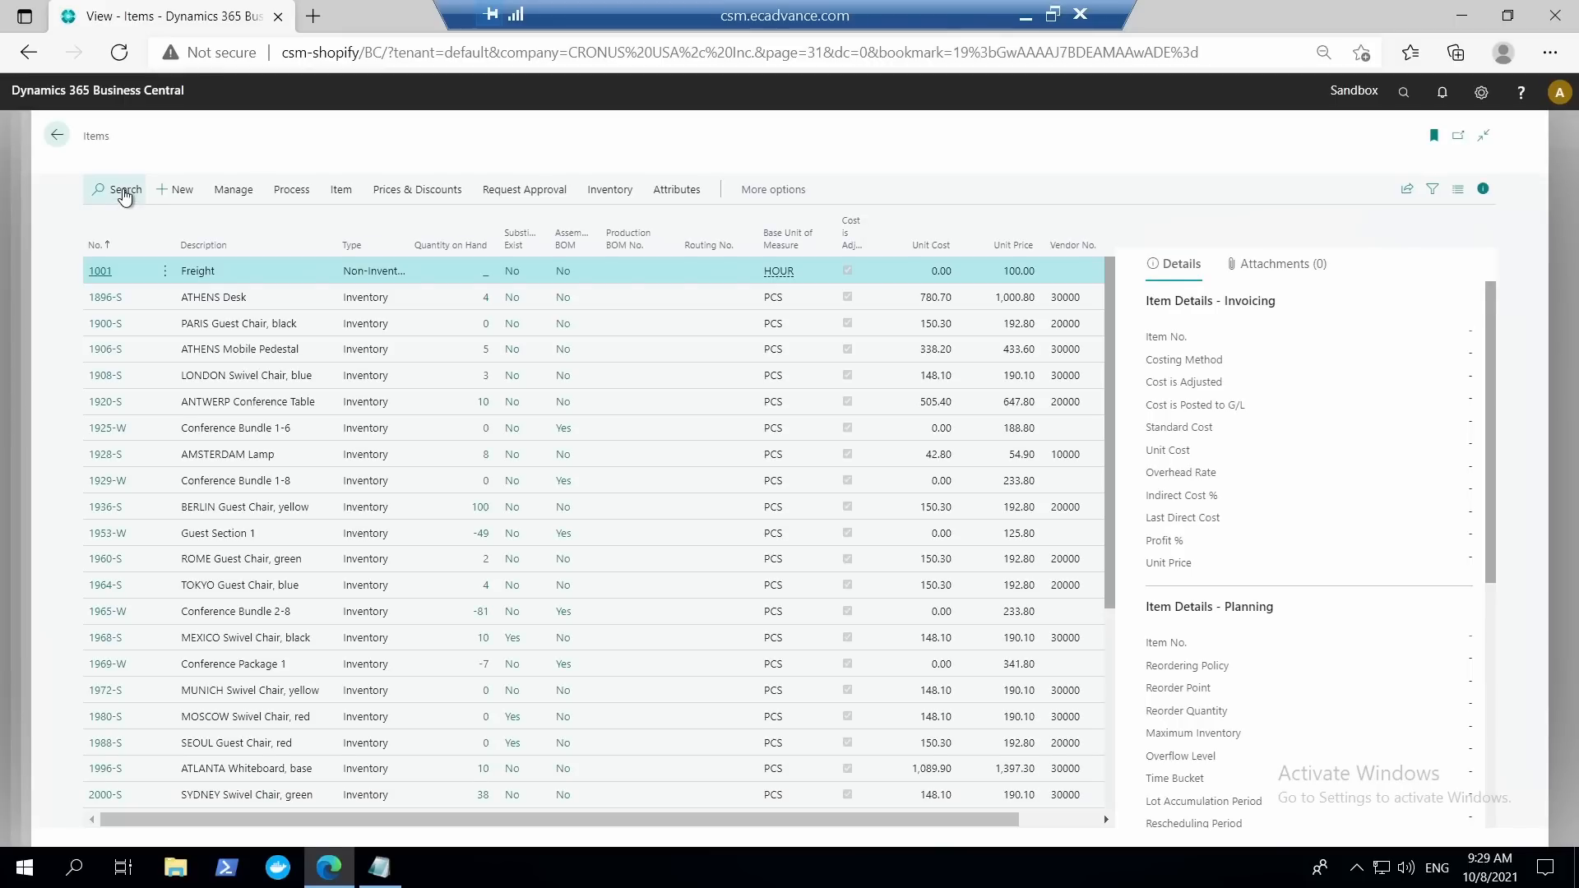
pyautogui.click(125, 192)
pyautogui.write('1929-W')
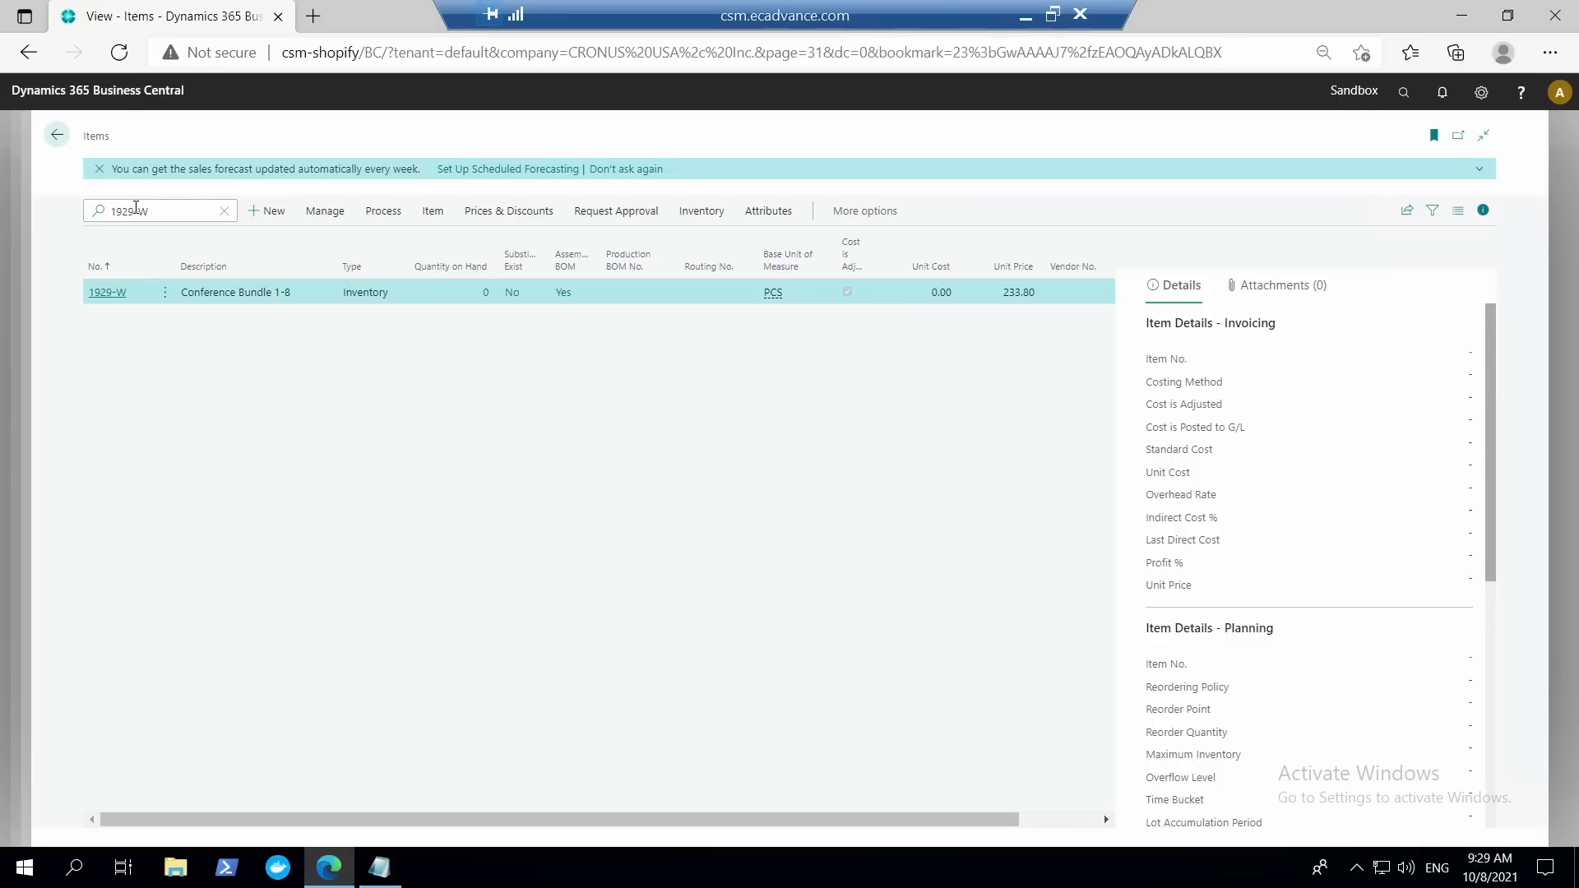
pyautogui.click(107, 294)
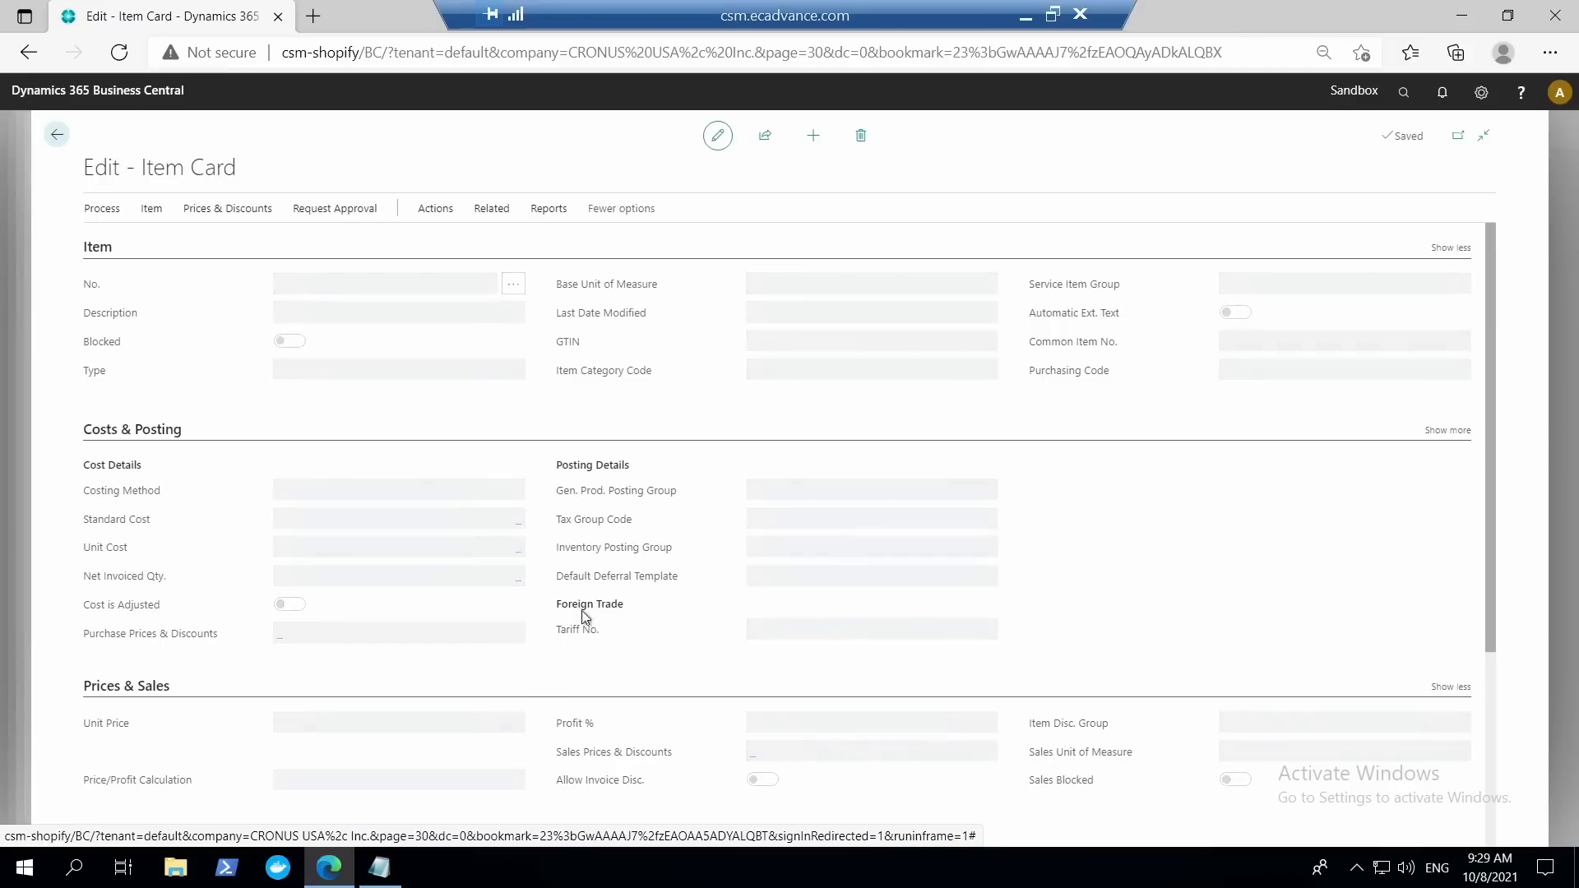
# Expand the item tracking settings of item 1929-W and open the SNALL tracking code's card from the full list of codes.
pyautogui.scroll(-5, 580, 610)
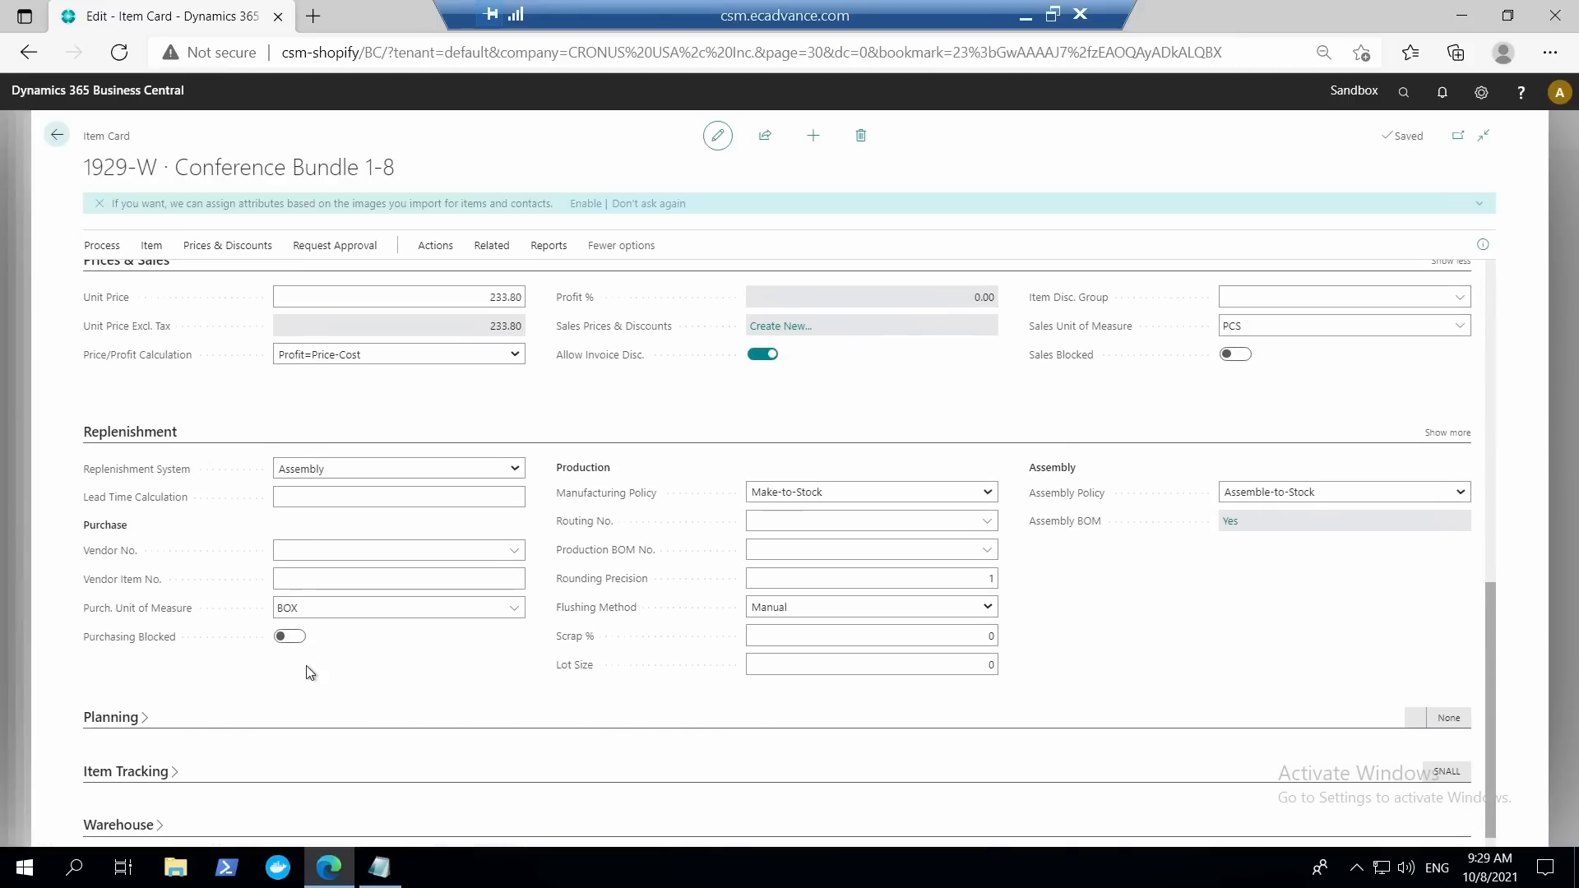
pyautogui.click(178, 778)
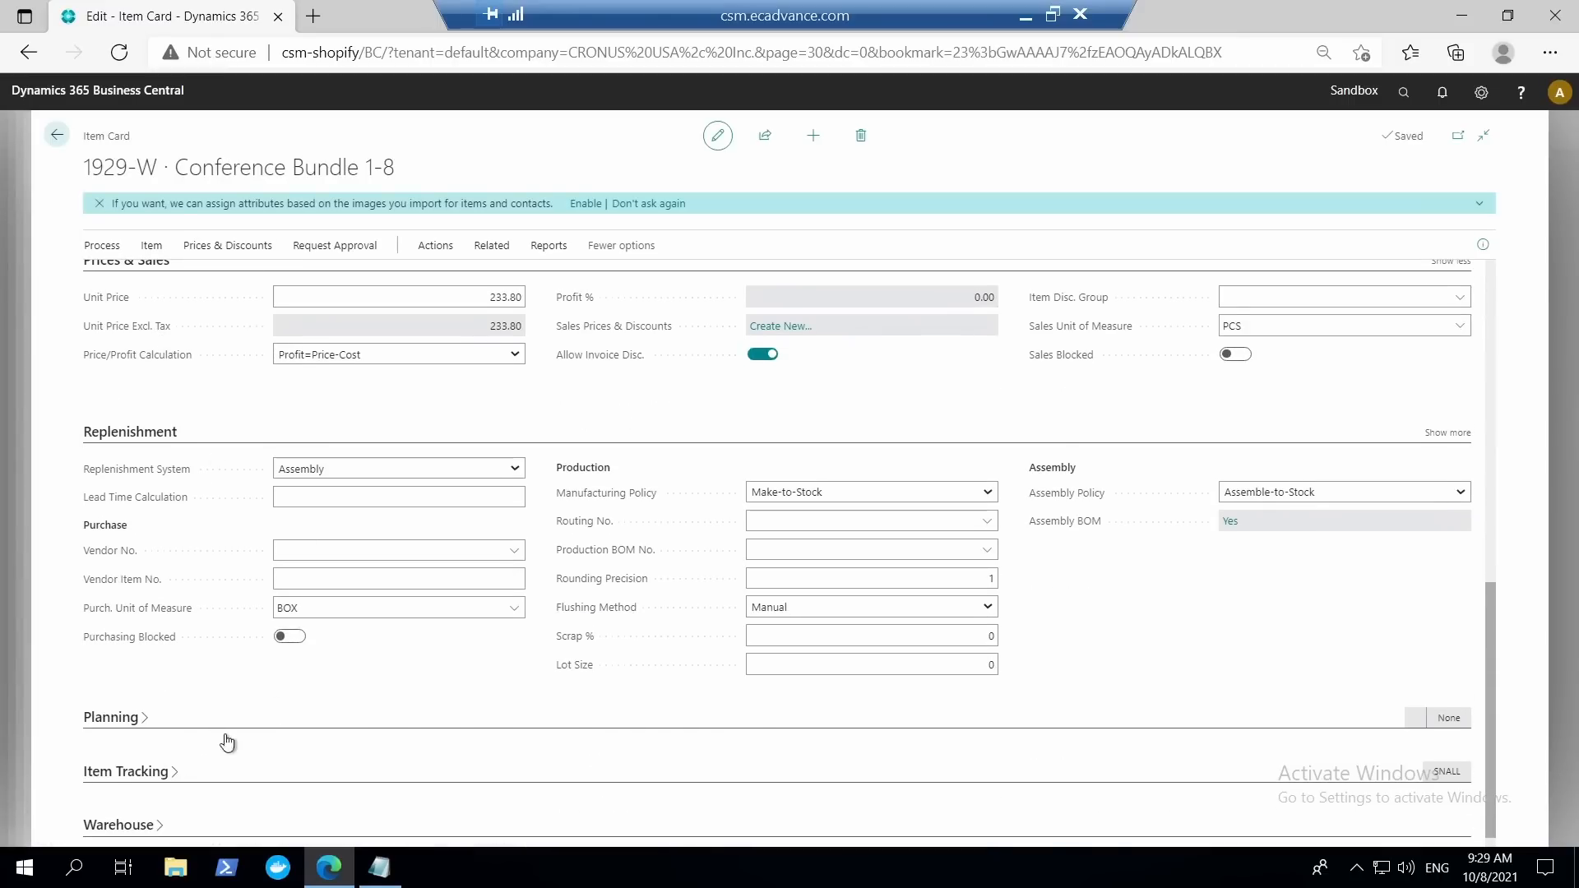
pyautogui.scroll(-1, 543, 732)
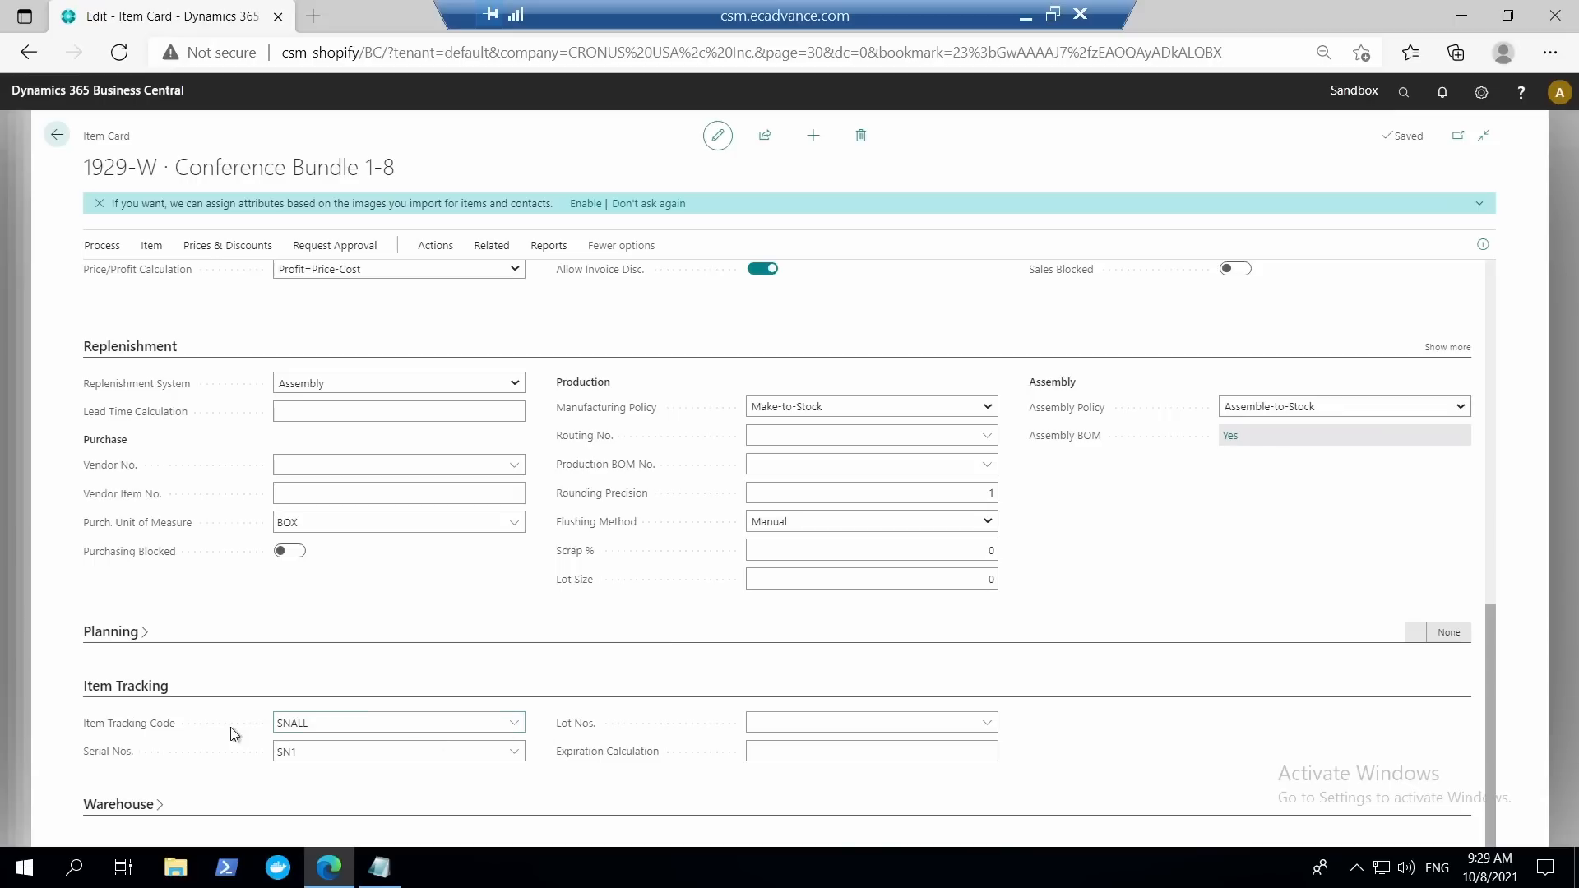
pyautogui.click(517, 729)
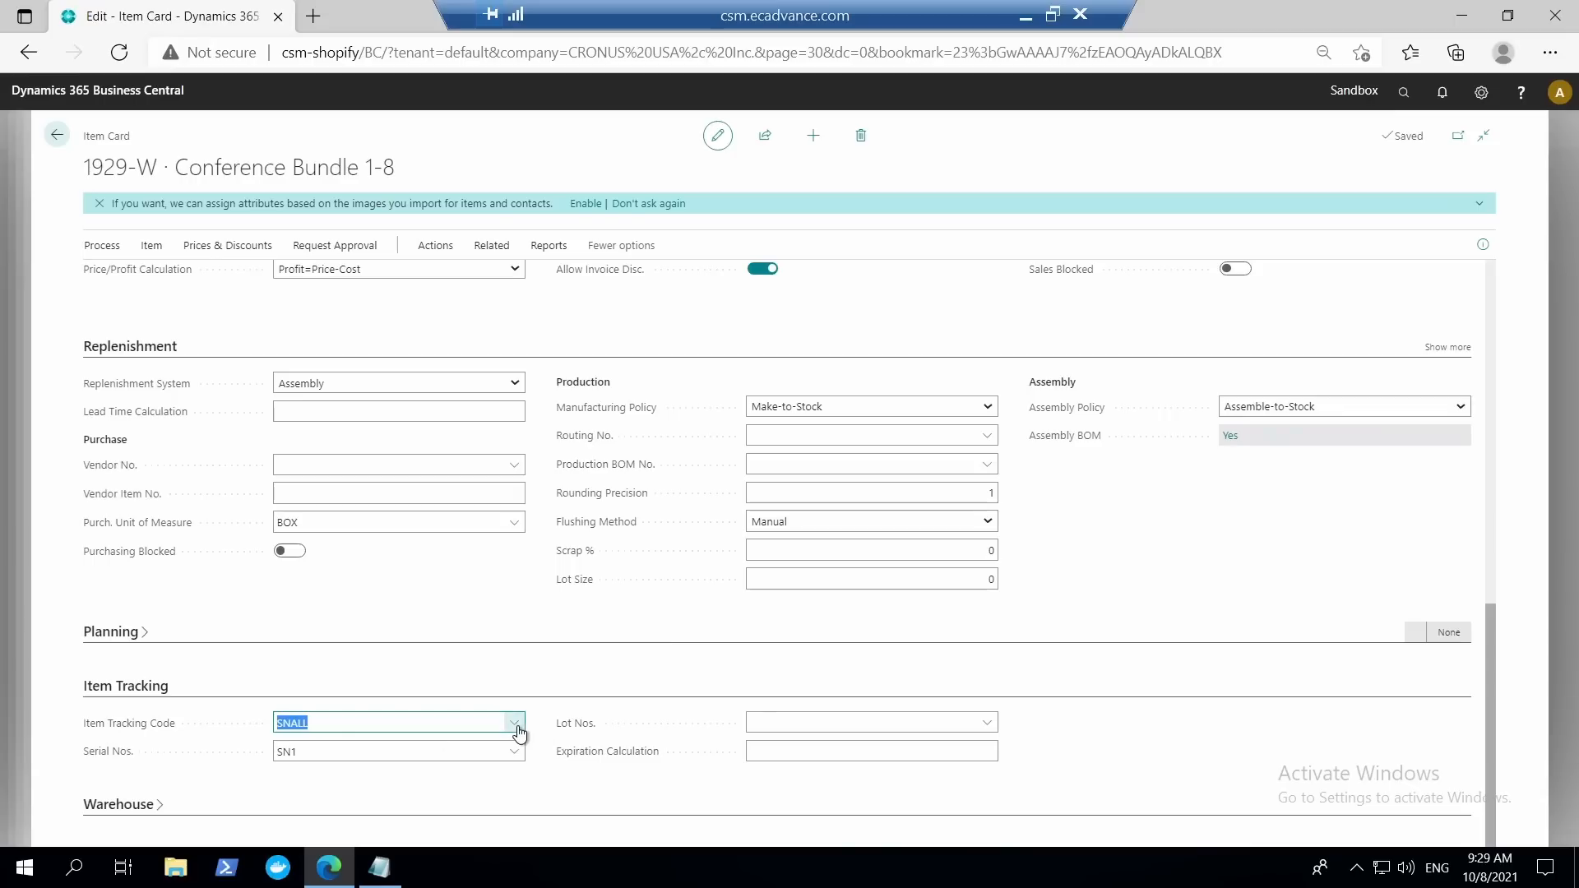
pyautogui.click(516, 726)
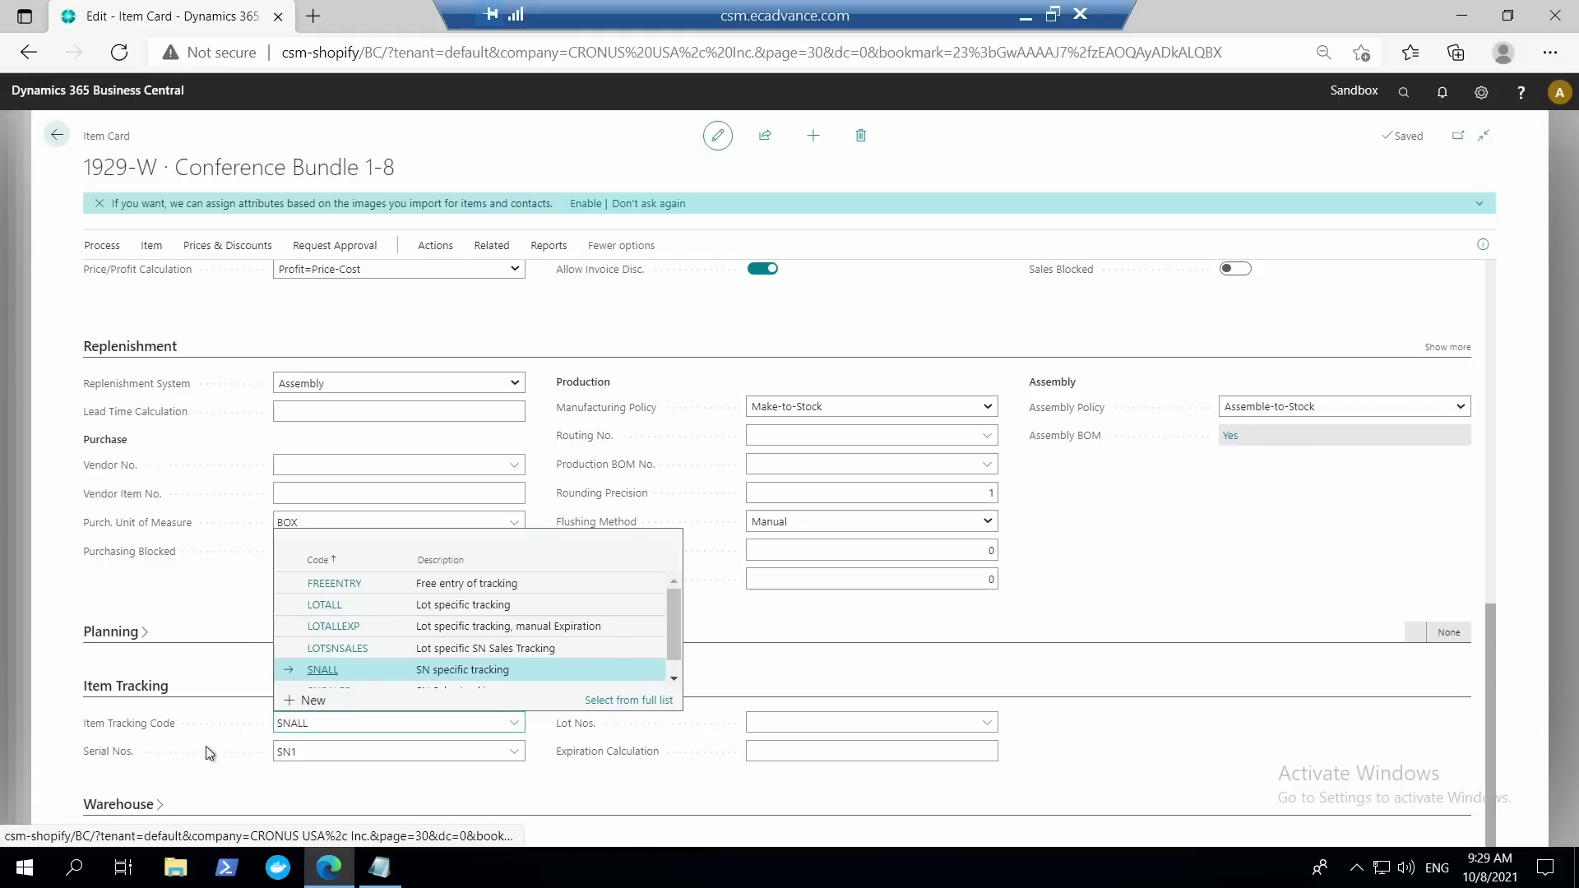
pyautogui.click(621, 700)
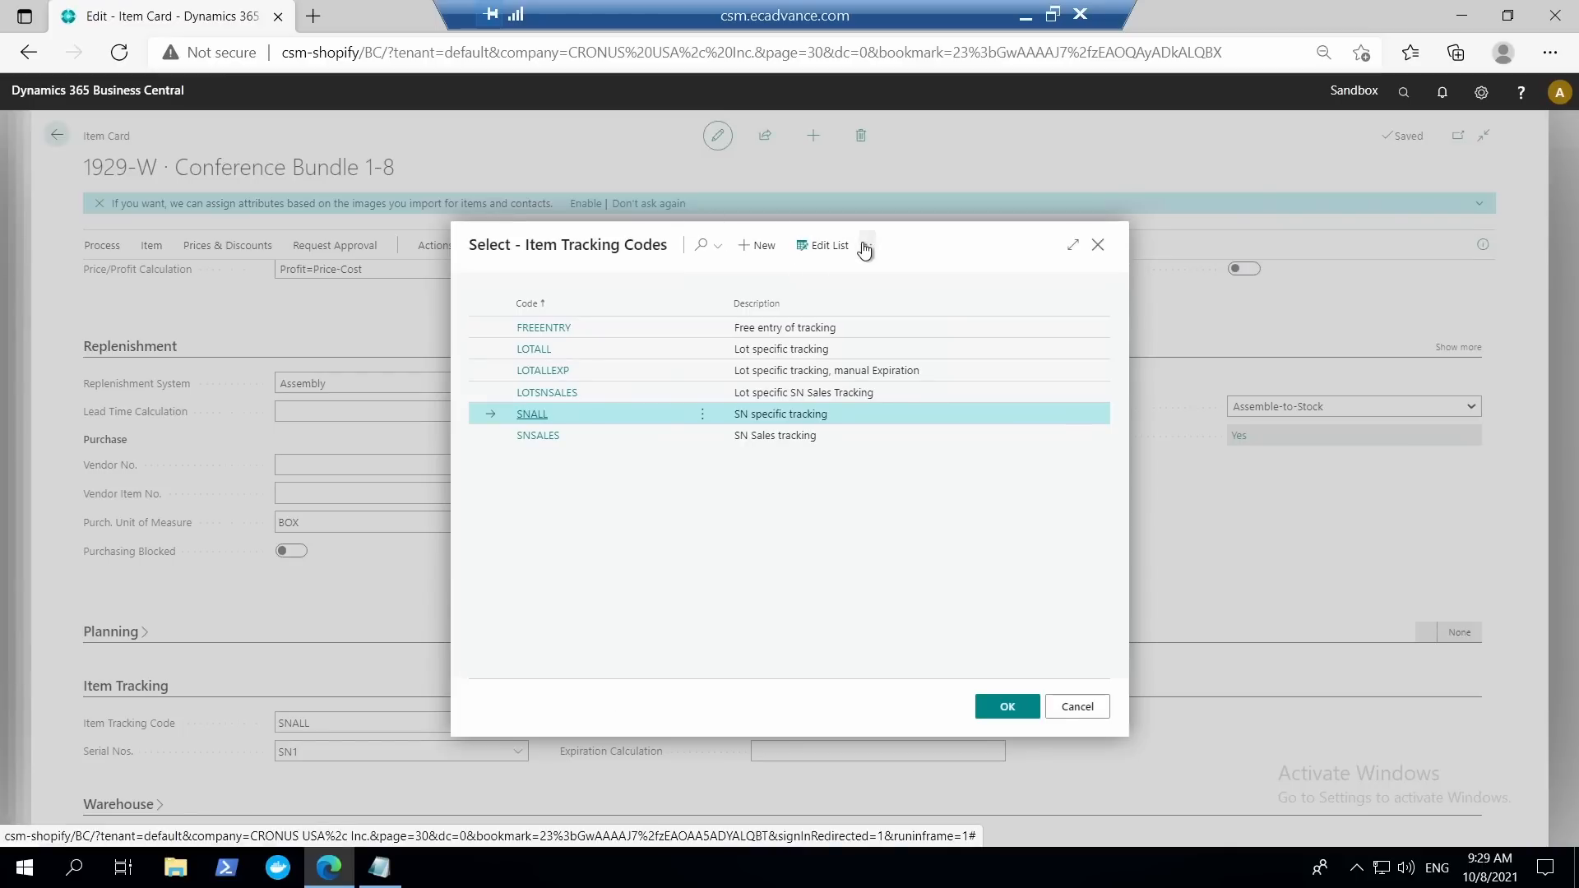
pyautogui.click(866, 247)
pyautogui.click(765, 315)
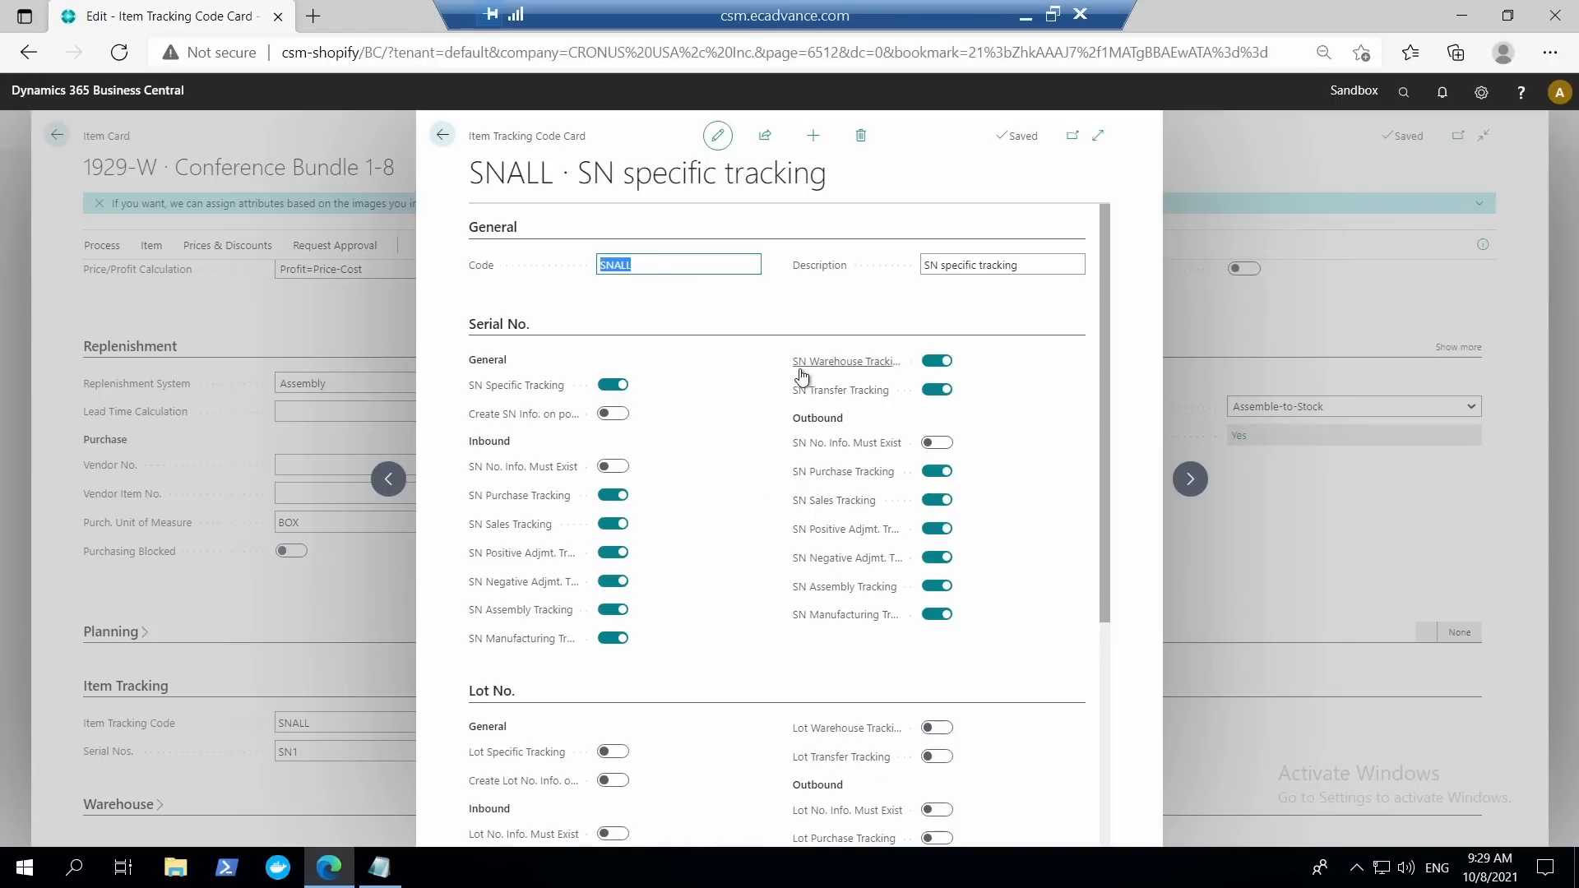
# Review the serial number, lot number and miscellaneous settings of tracking code SNALL, and close its card and the code selection.
pyautogui.moveTo(802, 373)
pyautogui.scroll(-3, 642, 654)
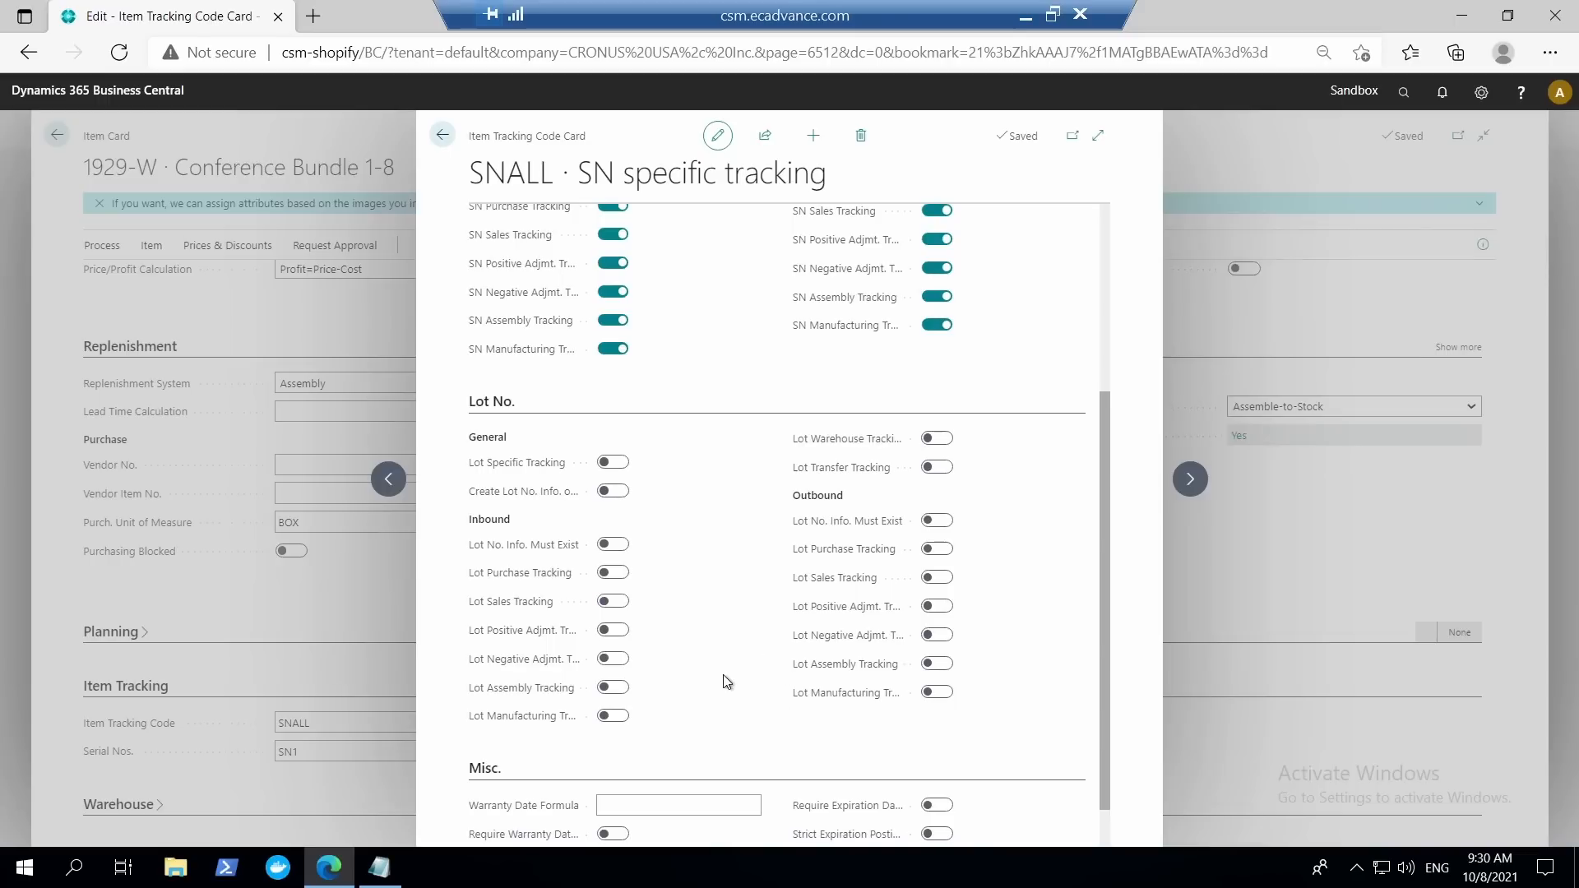
pyautogui.scroll(-1, 726, 682)
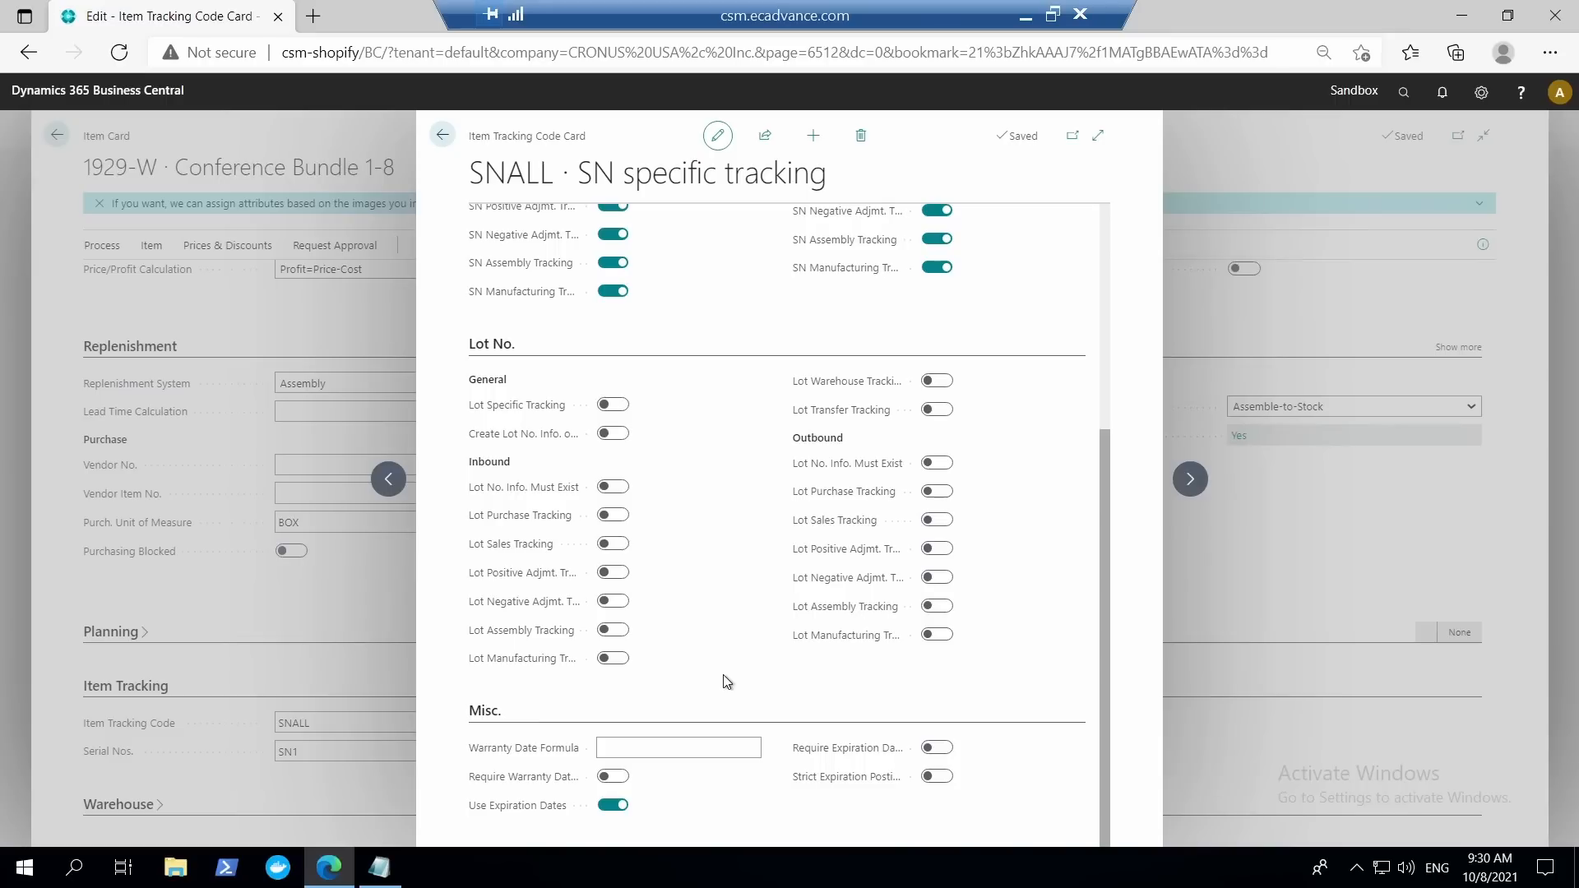
pyautogui.scroll(2, 726, 682)
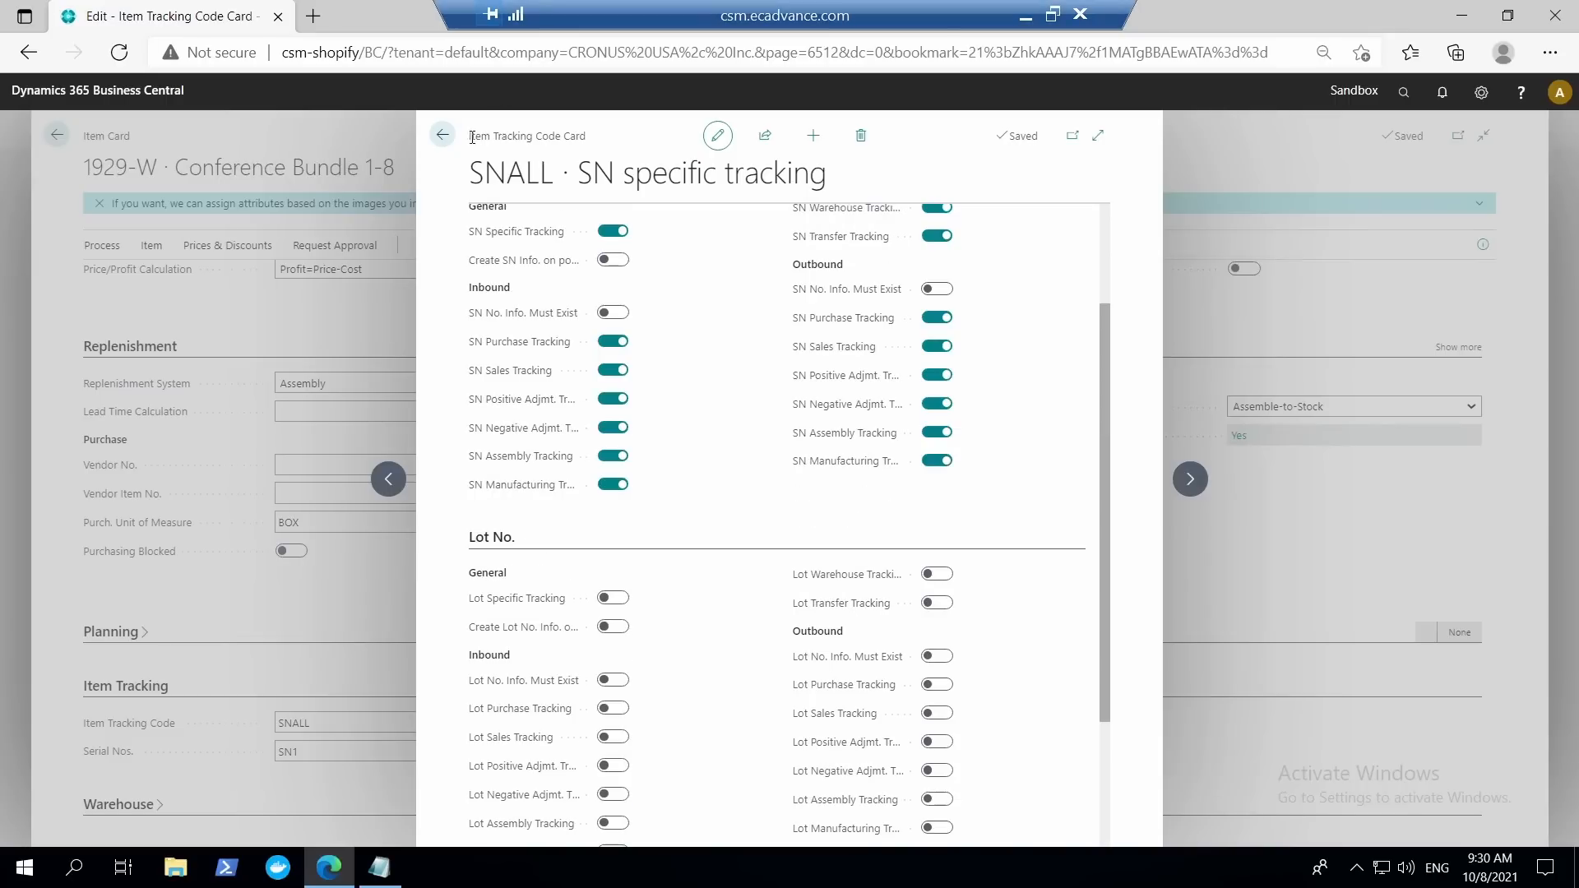
pyautogui.click(442, 135)
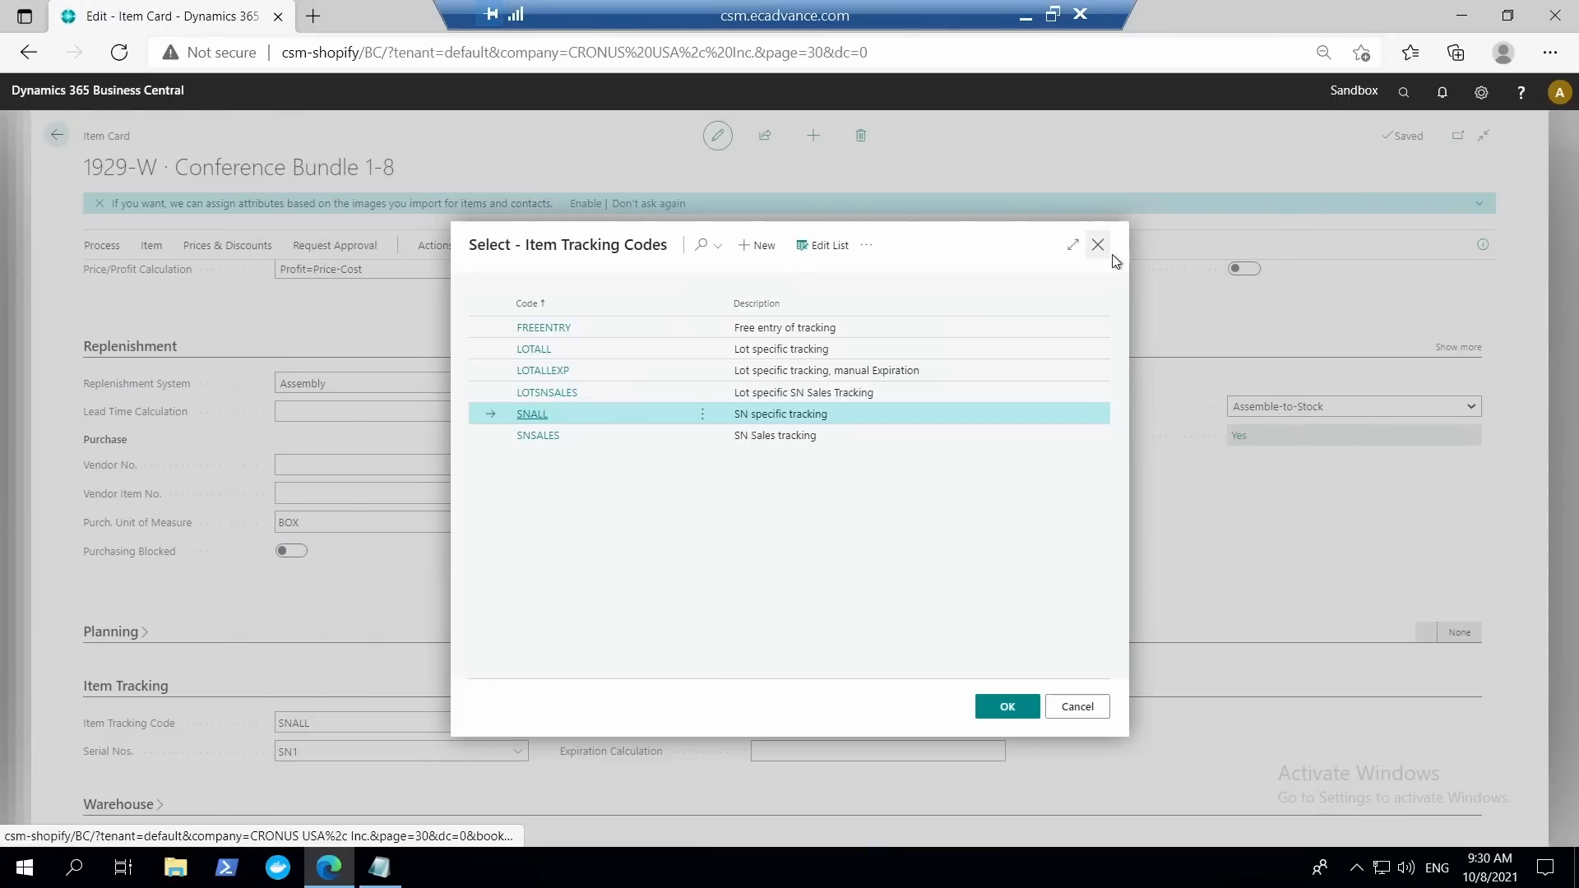
pyautogui.press('Escape')
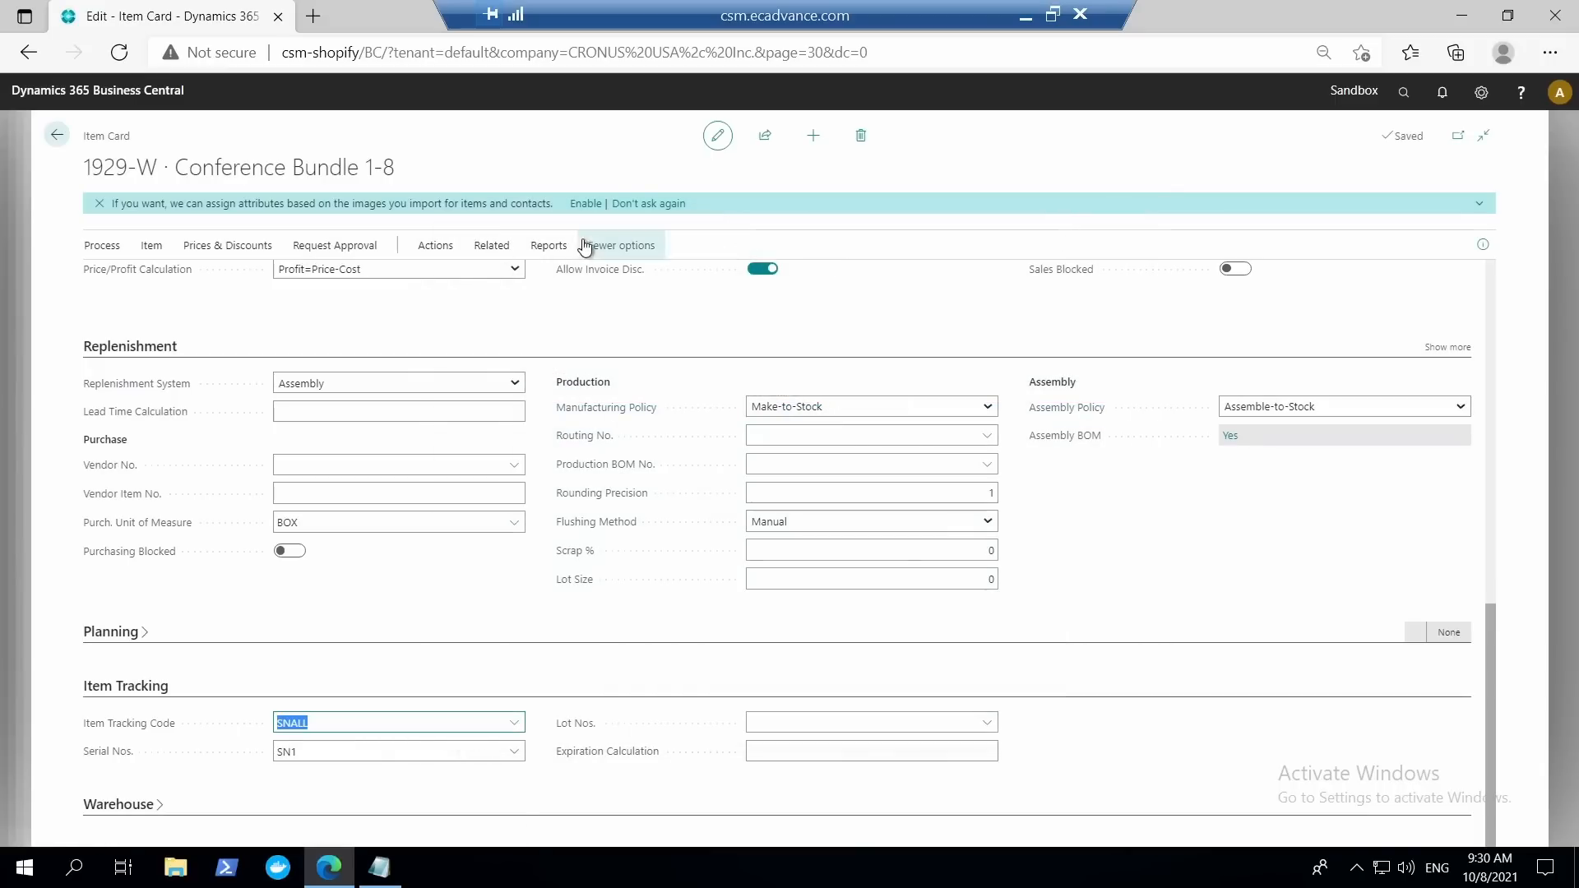
# Check the units of measure and the base unit's Quantity Rounding Precision for item 1929-W, and return to the item card.
pyautogui.click(492, 245)
pyautogui.click(189, 278)
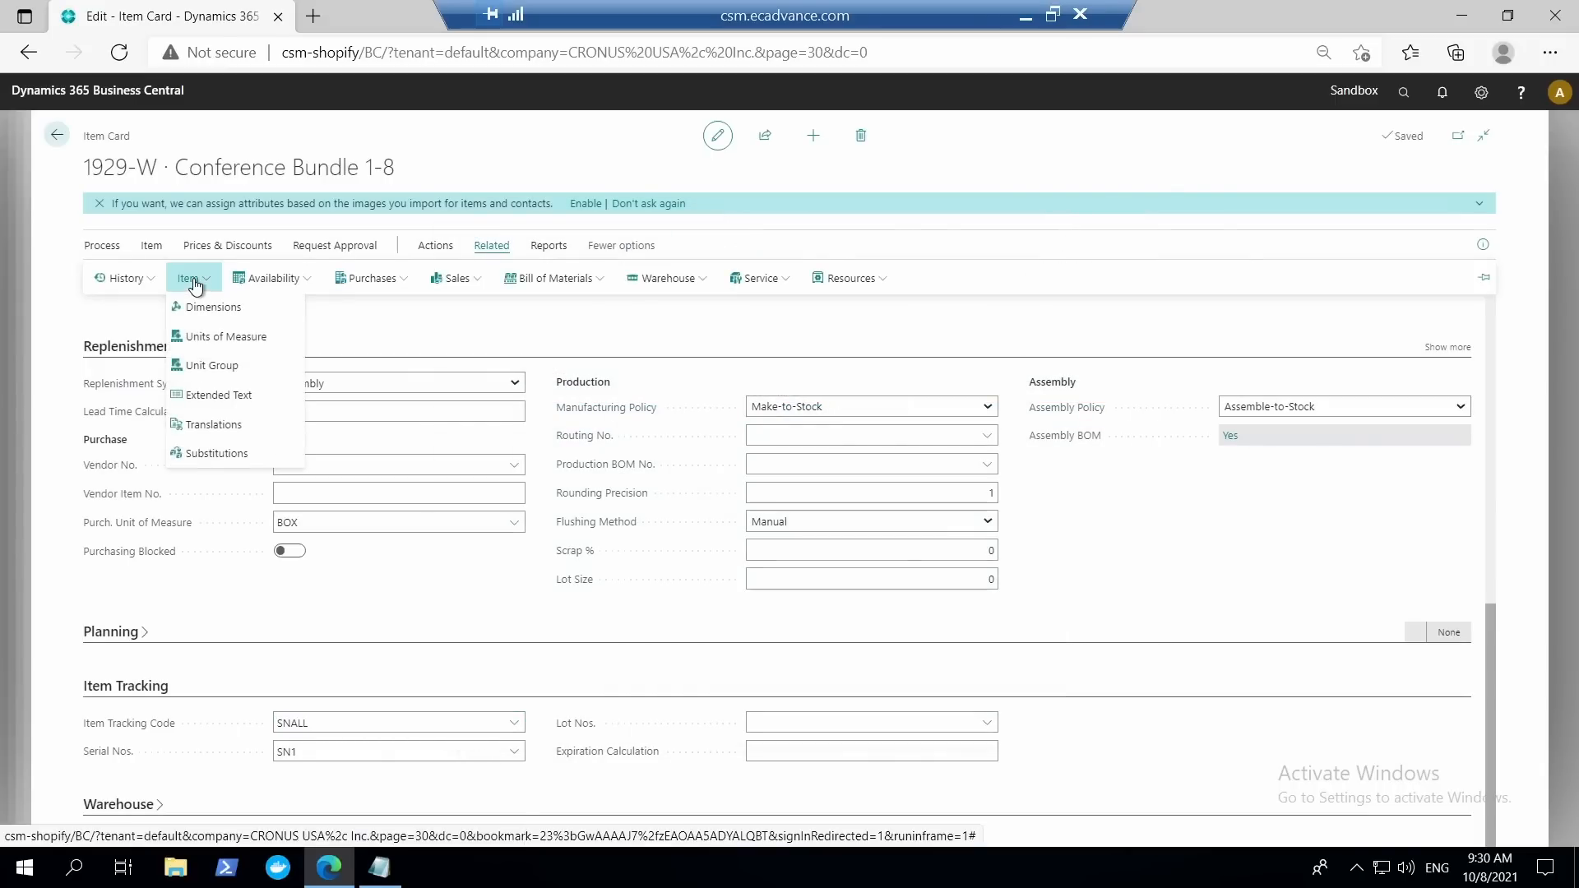
pyautogui.click(220, 337)
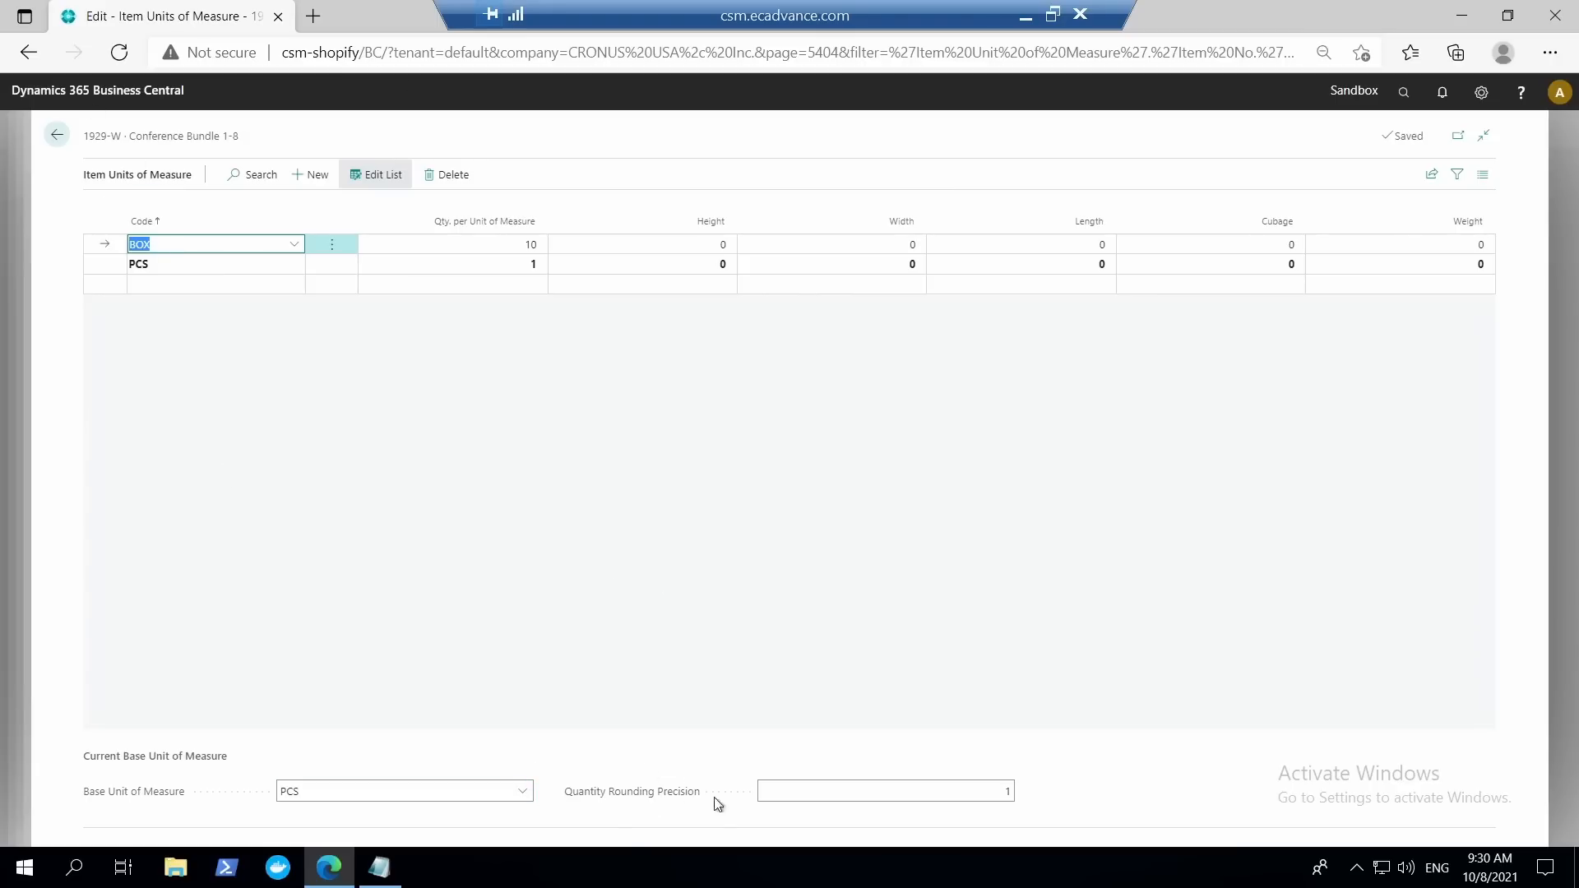
pyautogui.click(996, 790)
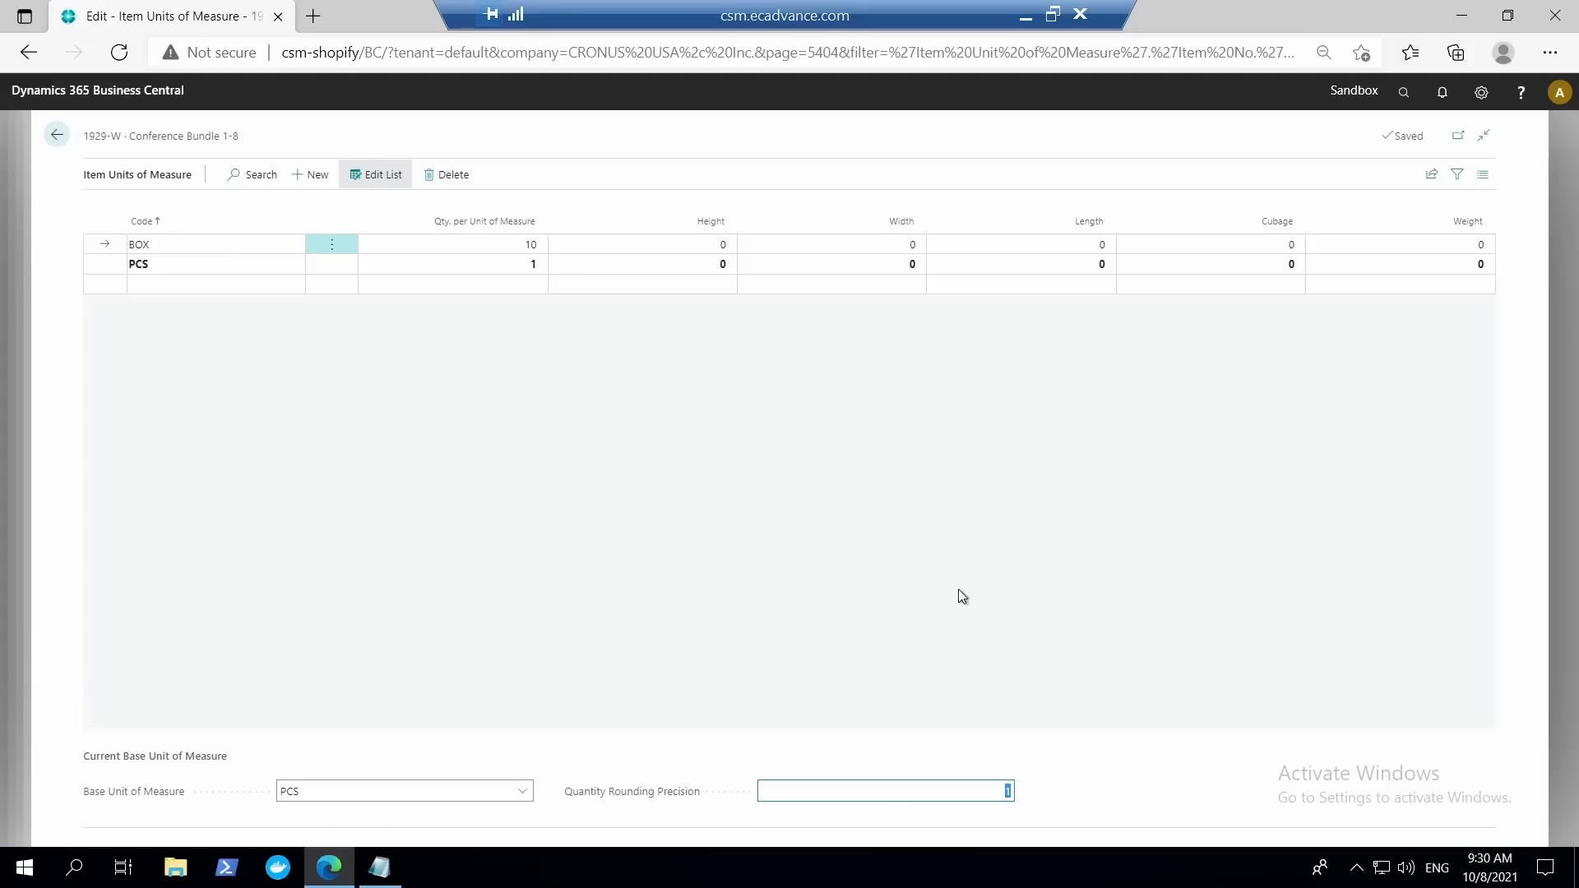
pyautogui.click(57, 134)
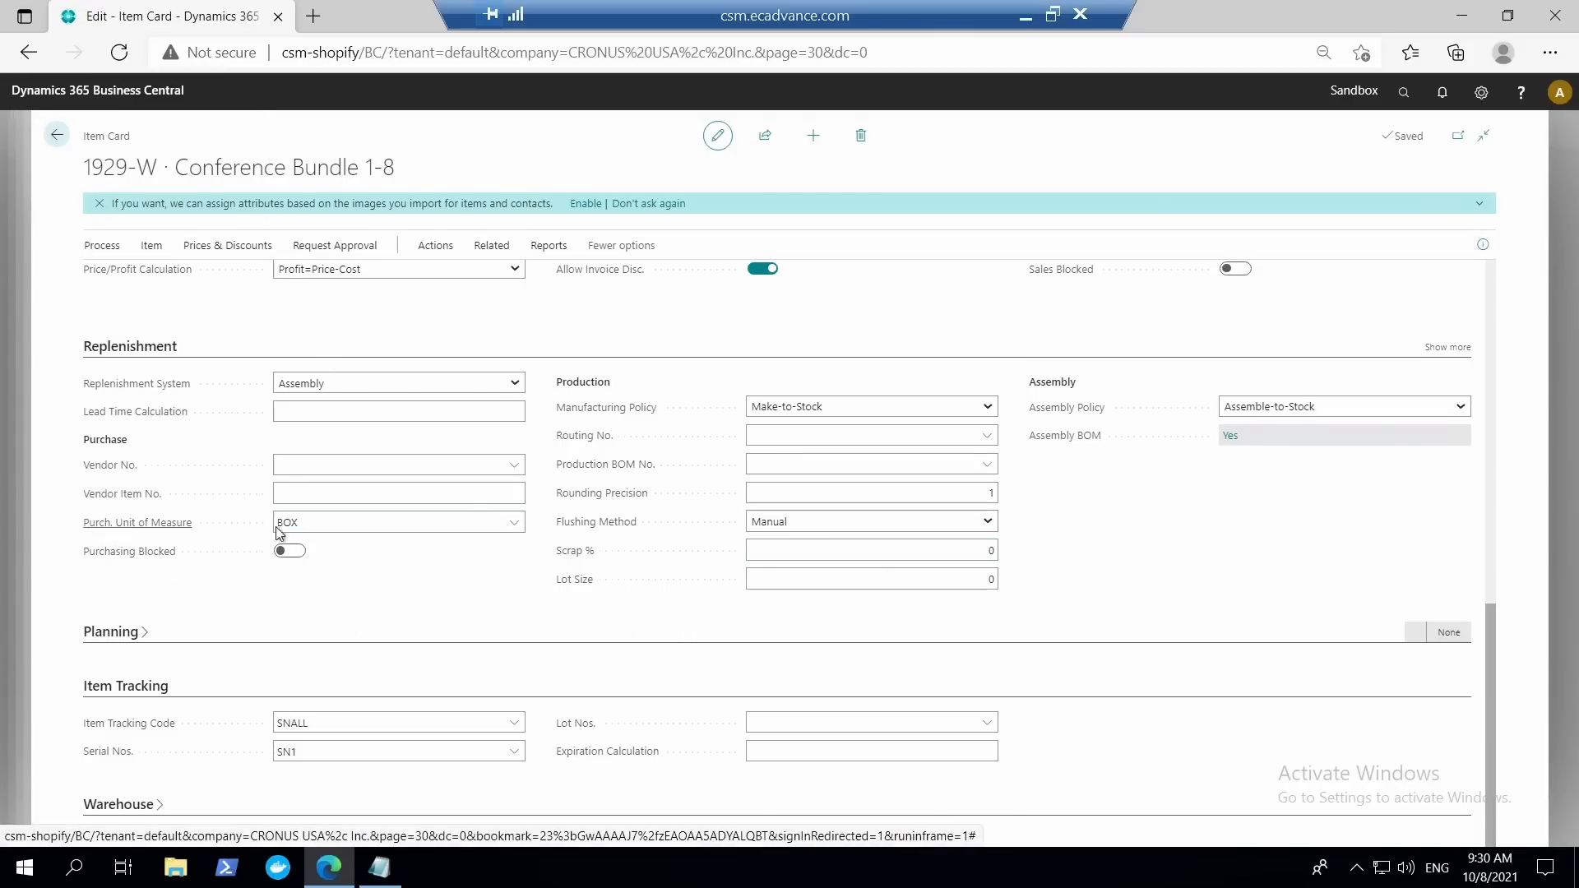
# Check the purchase and base units of measure on the item card, and return to the inventory put-away to compare its line quantities.
pyautogui.click(313, 524)
pyautogui.scroll(10, 402, 399)
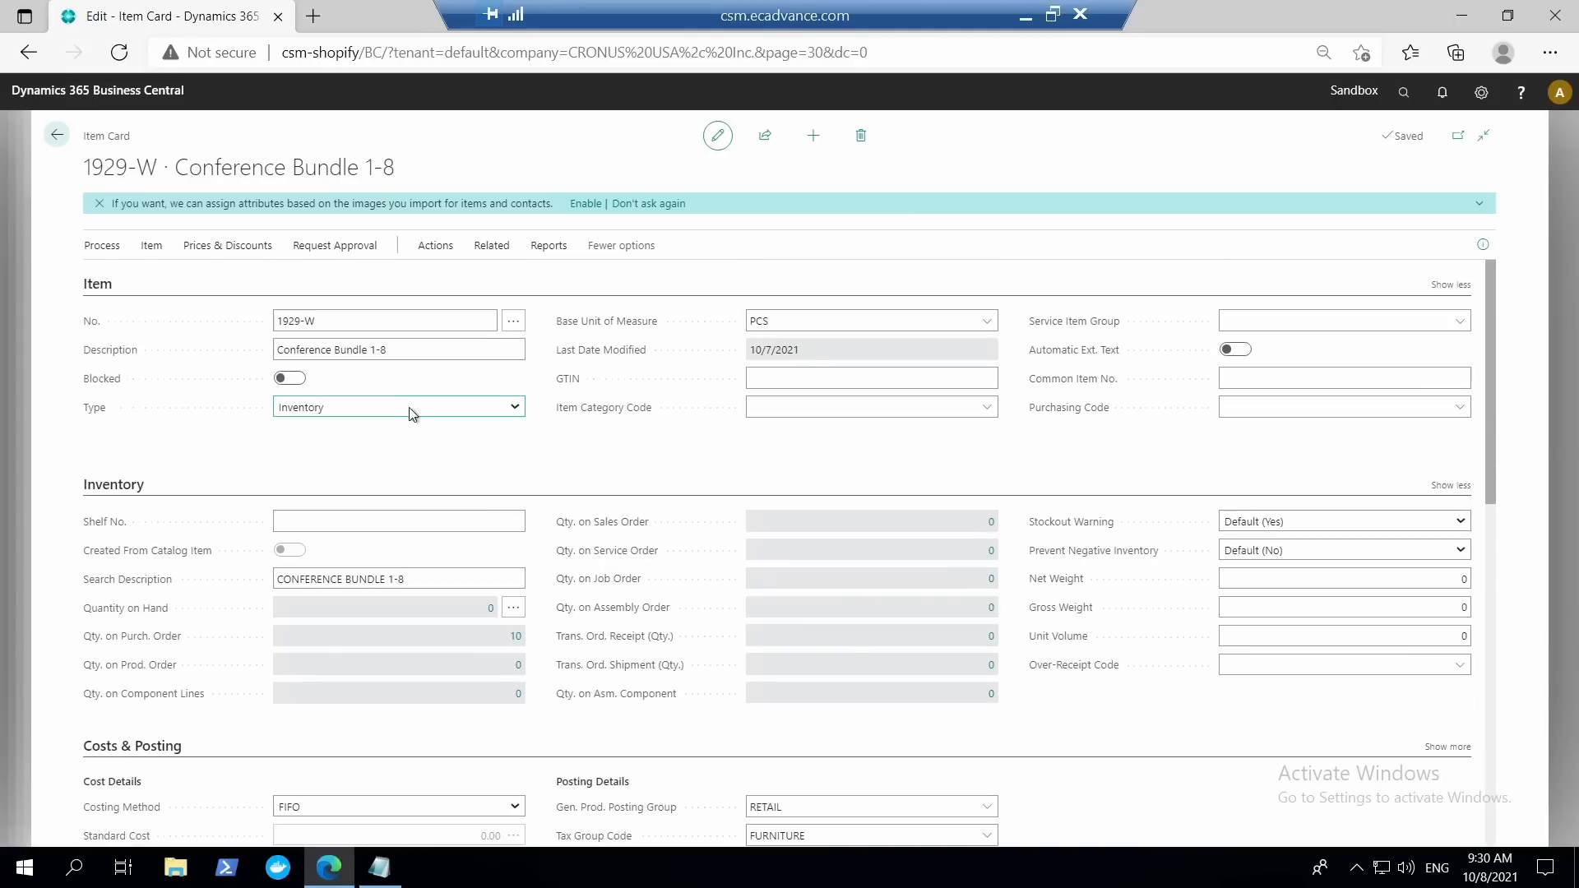
pyautogui.click(763, 320)
pyautogui.click(58, 138)
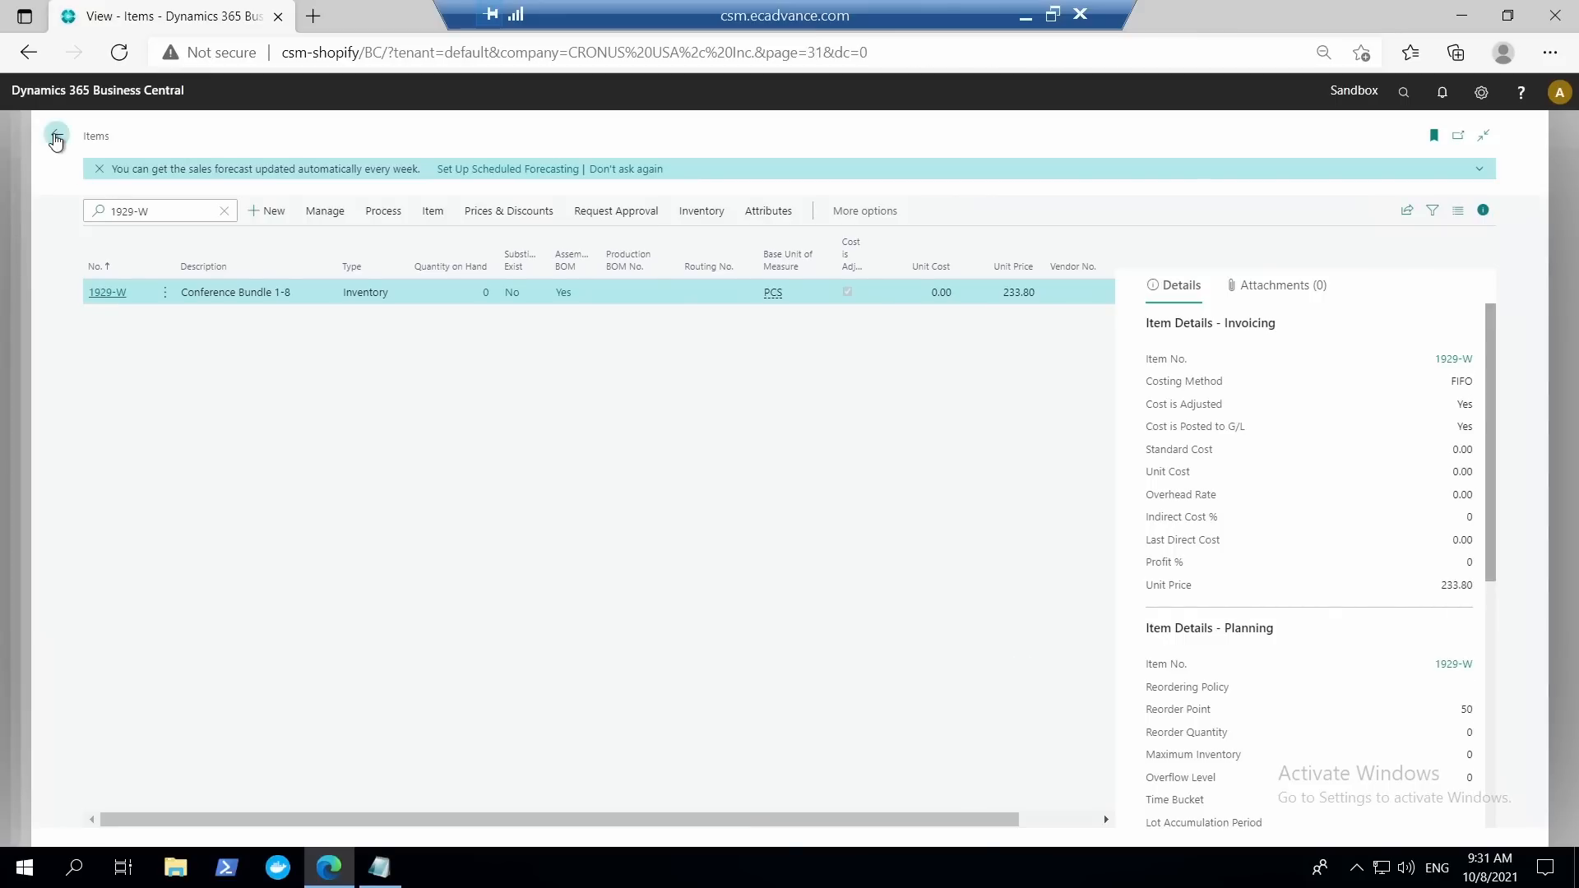
pyautogui.click(57, 135)
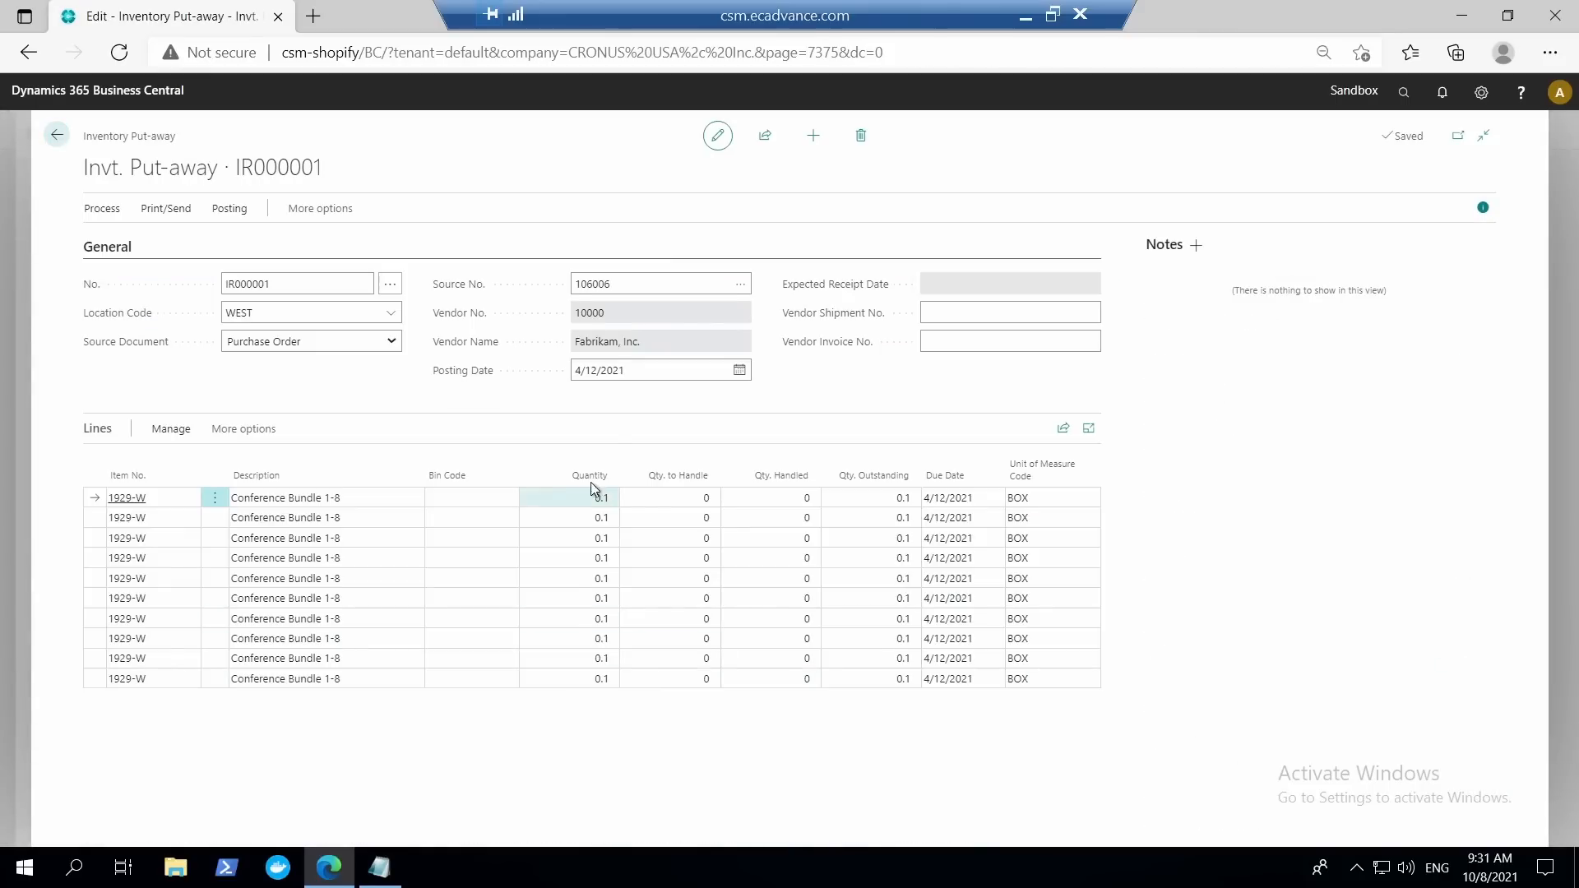
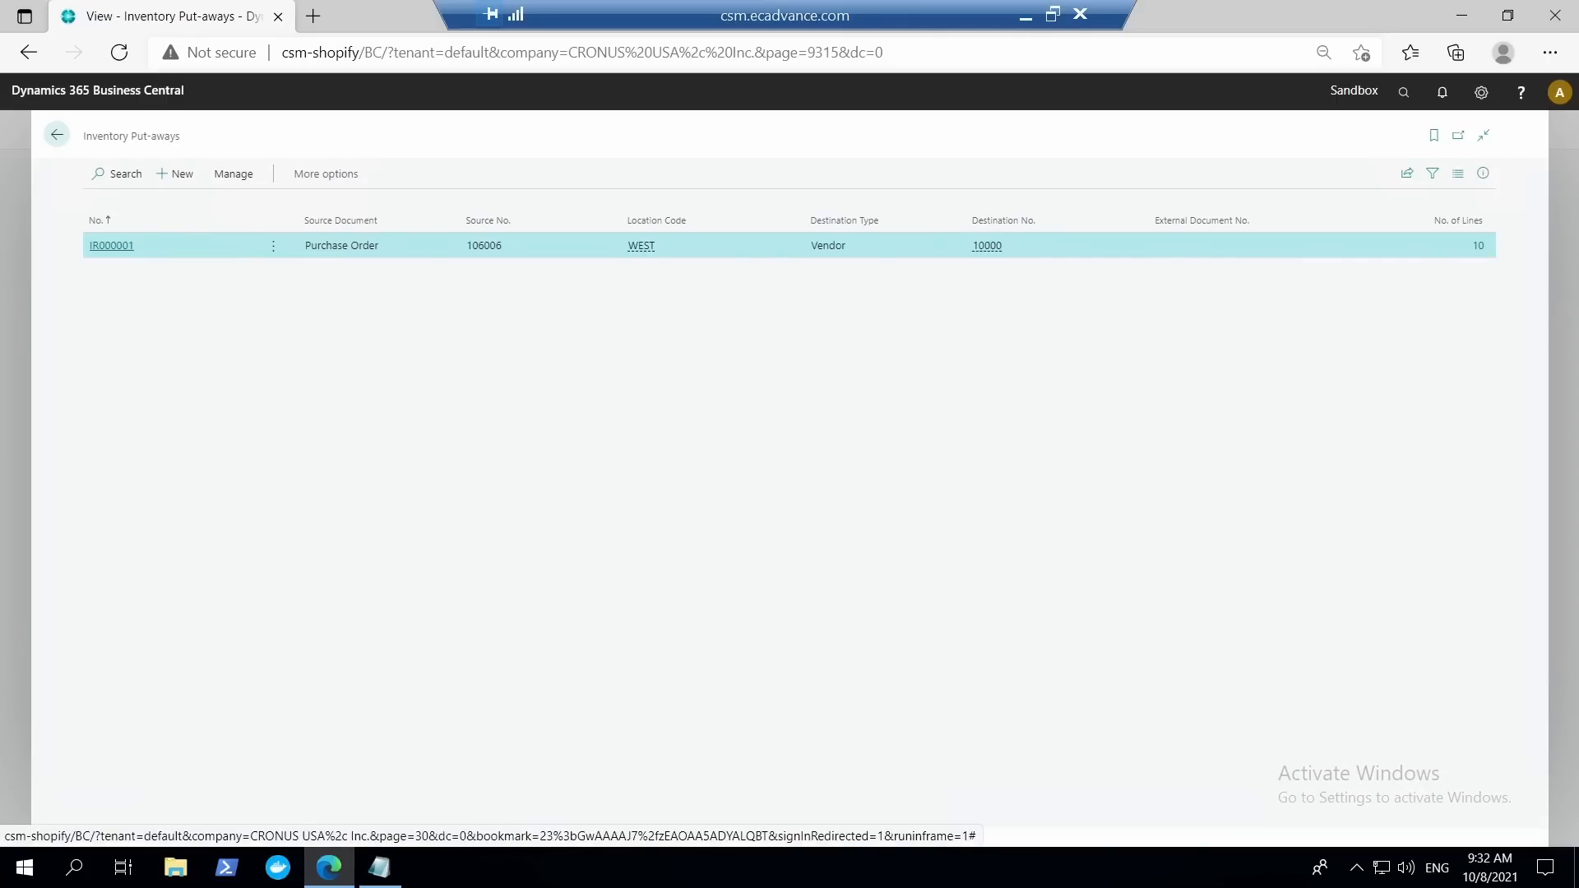
# Leave the inventory put-aways and open the Customers list from the home page.
pyautogui.click(59, 135)
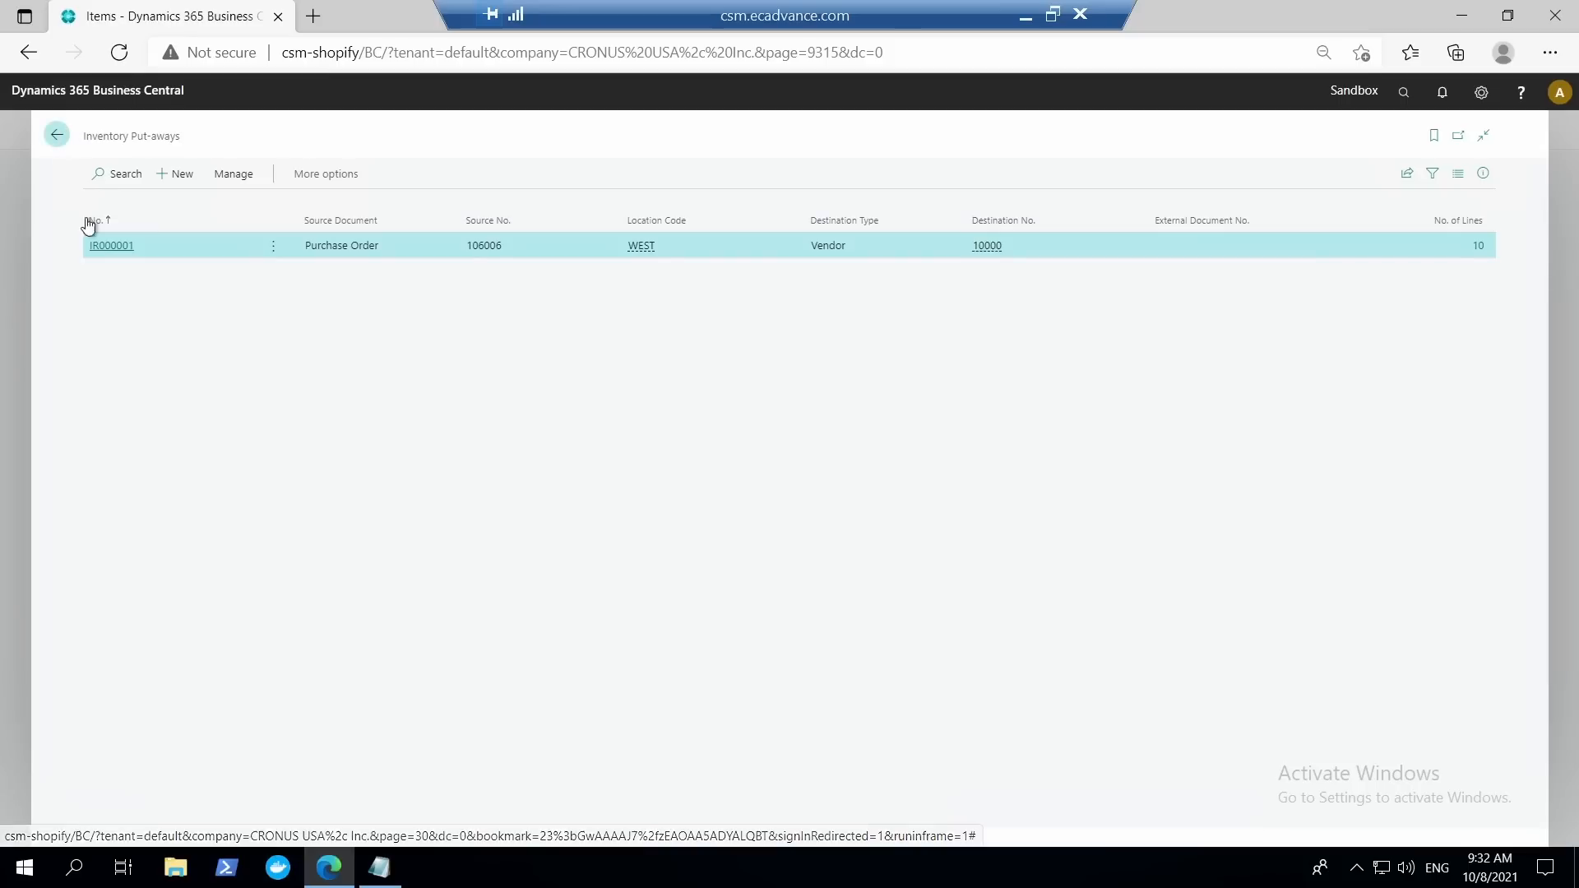
pyautogui.click(117, 134)
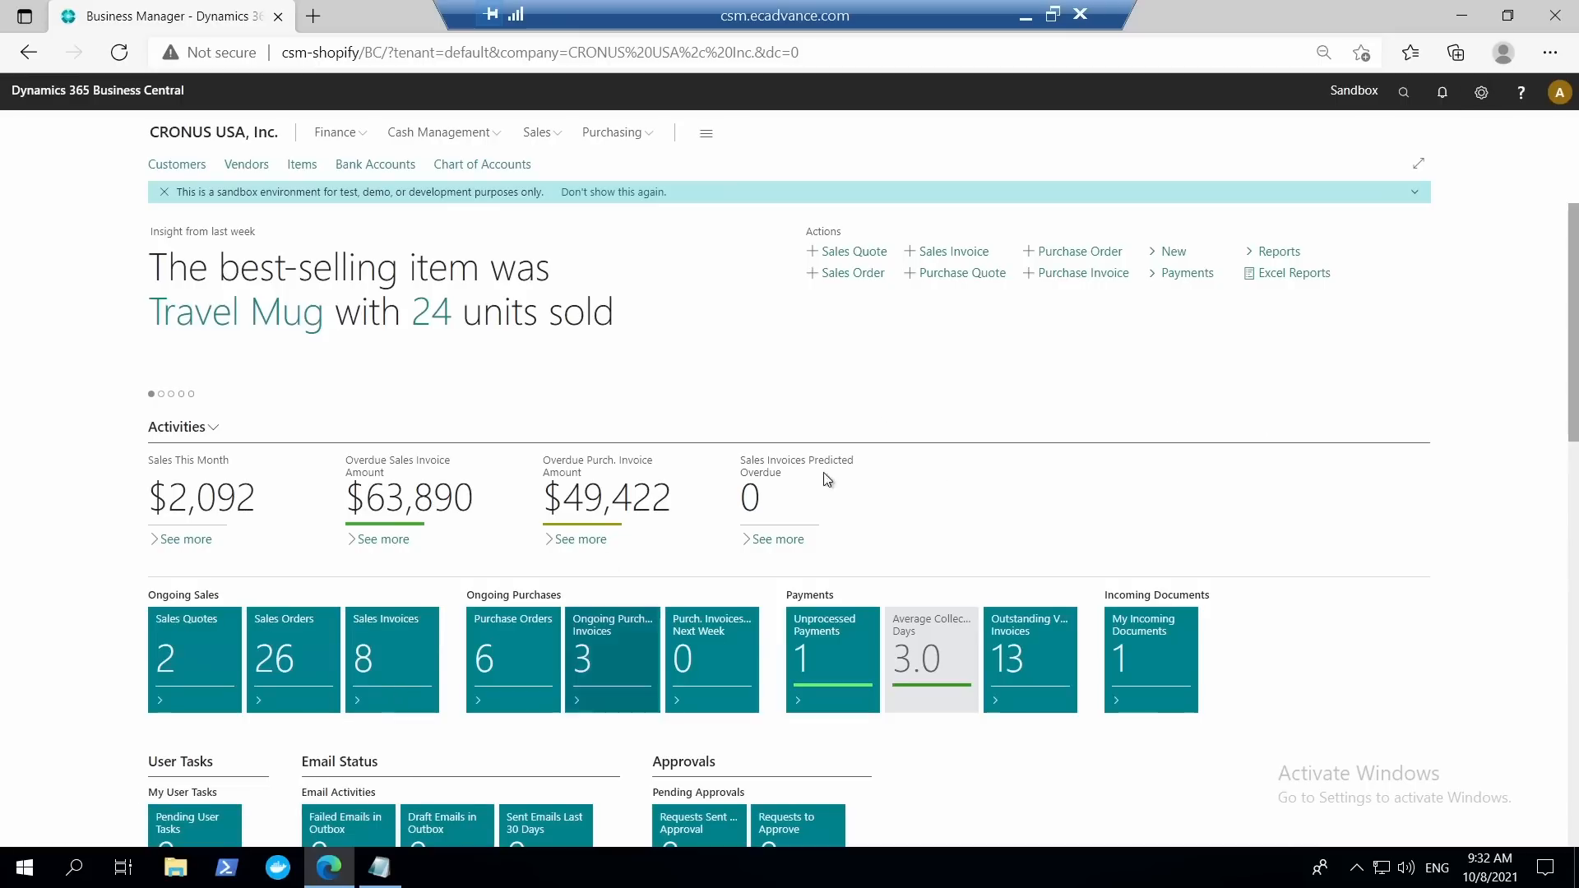
pyautogui.click(177, 165)
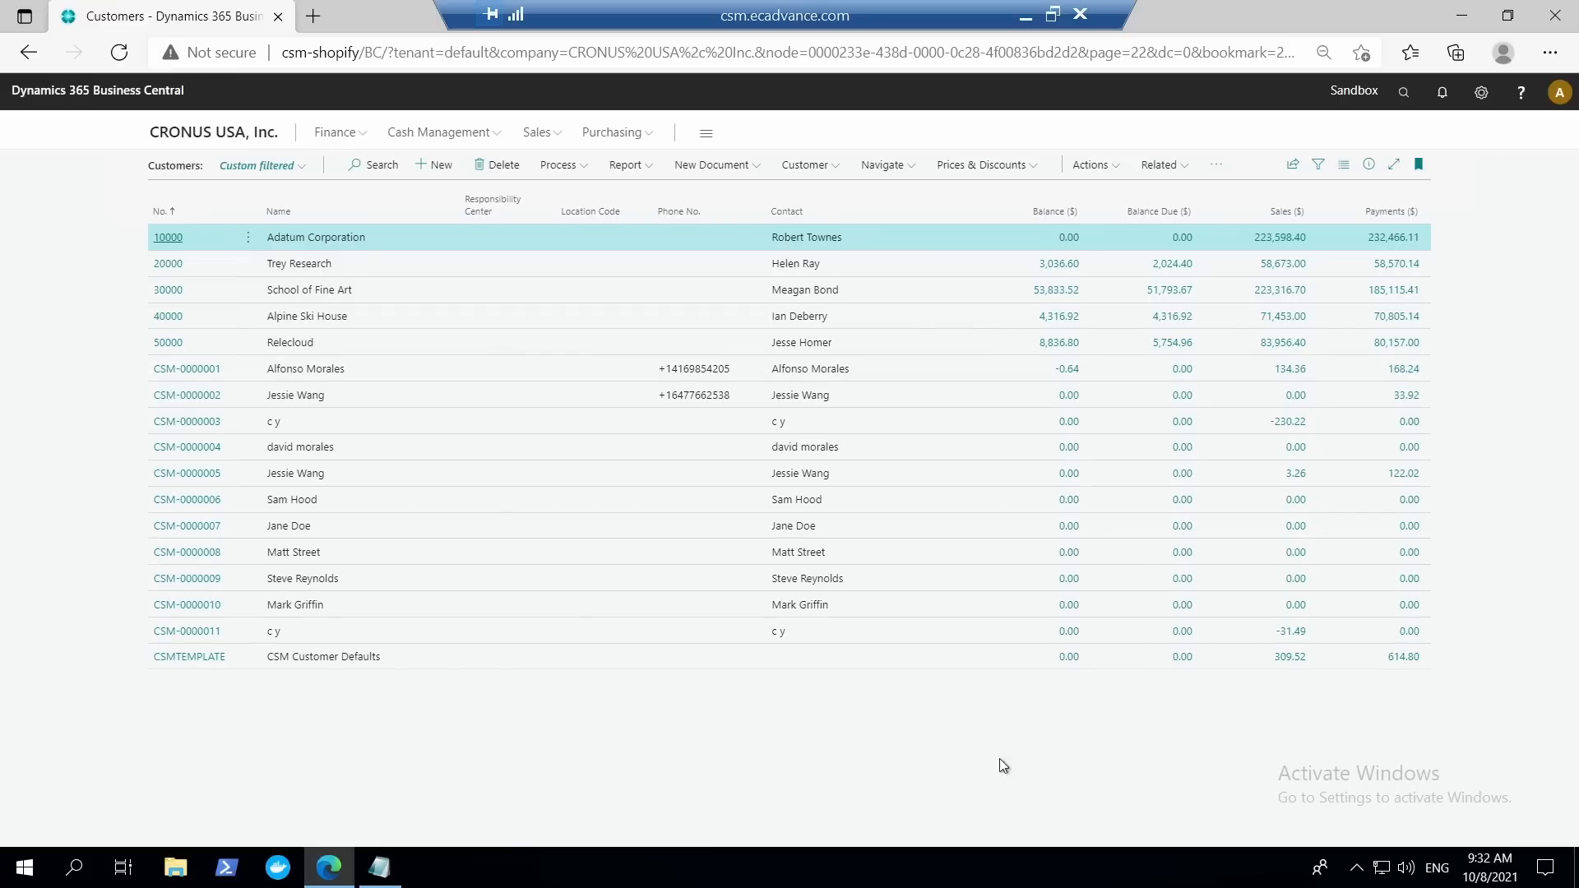
# Open the help pane from the Customers list and search it for "customer".
pyautogui.click(1522, 93)
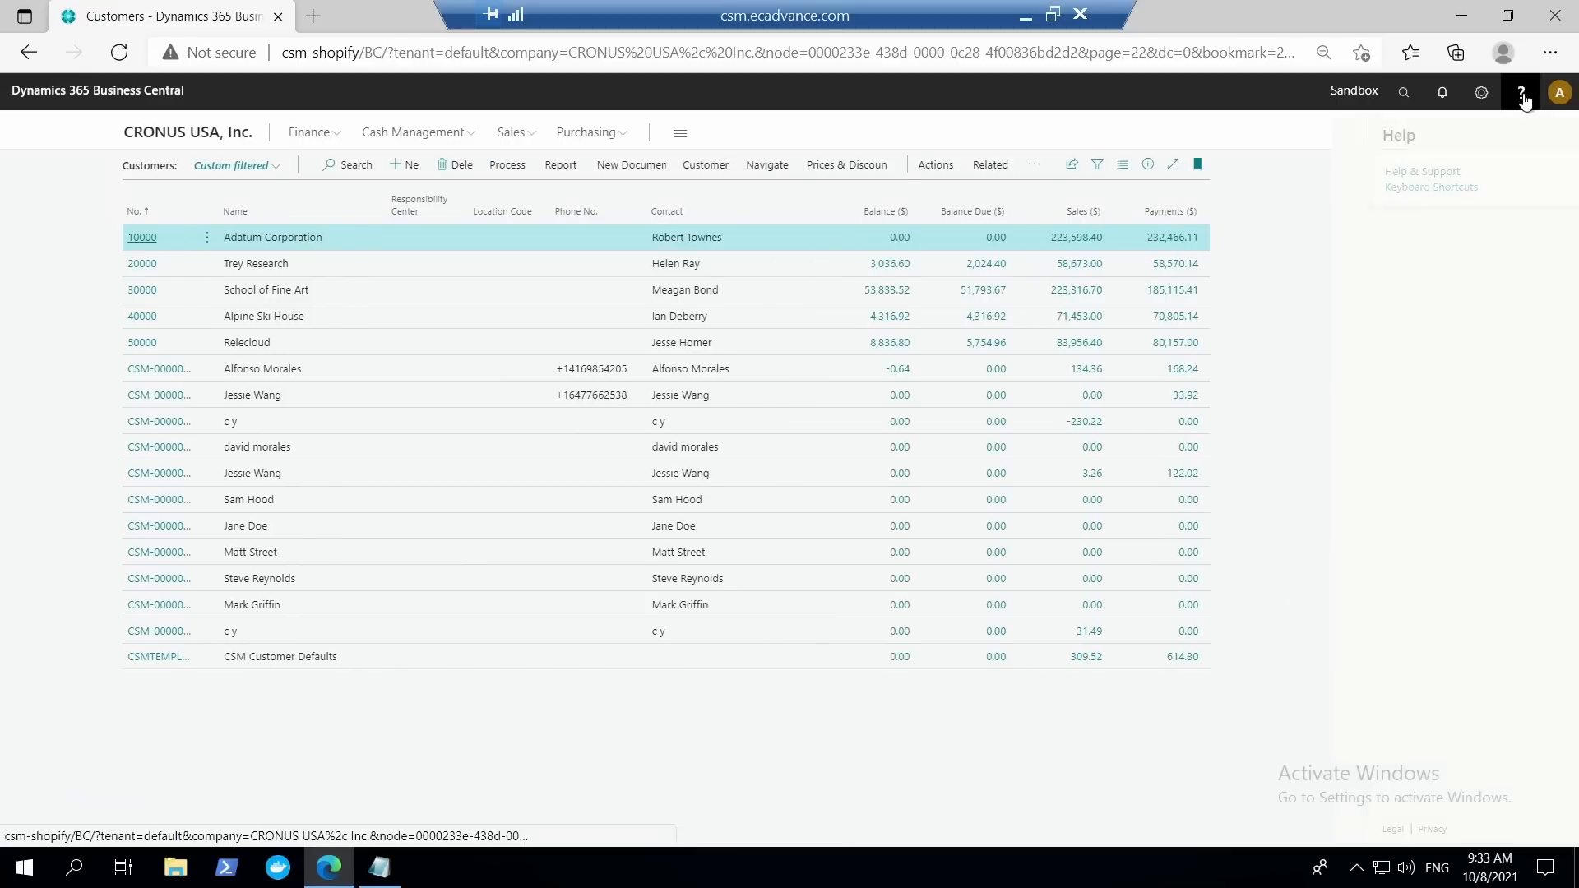
pyautogui.click(1437, 184)
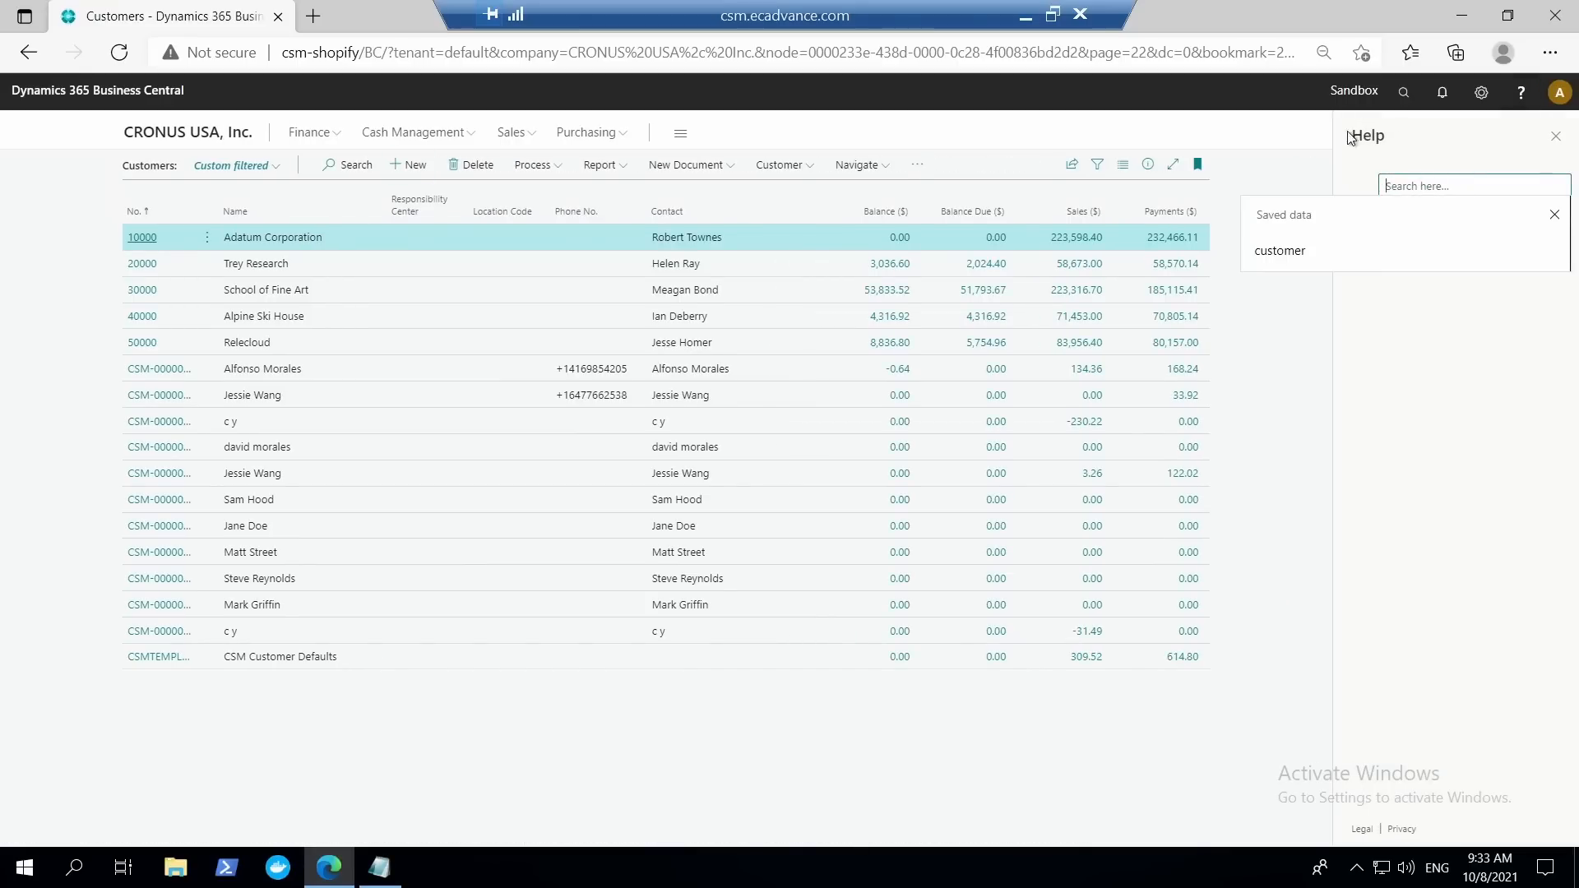
pyautogui.write('customer')
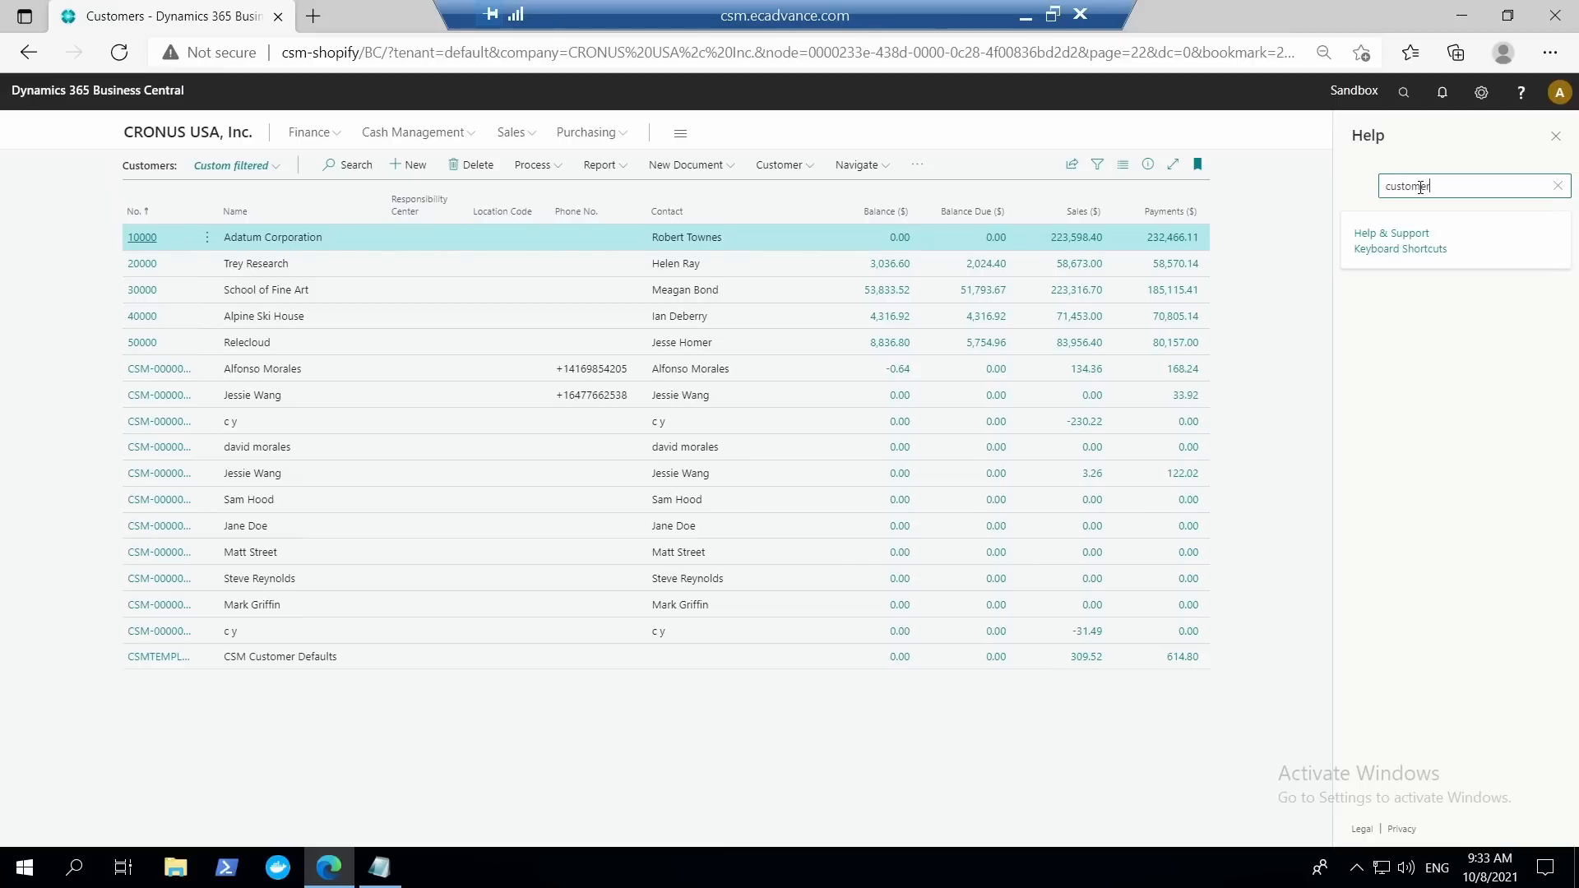
pyautogui.press('Return')
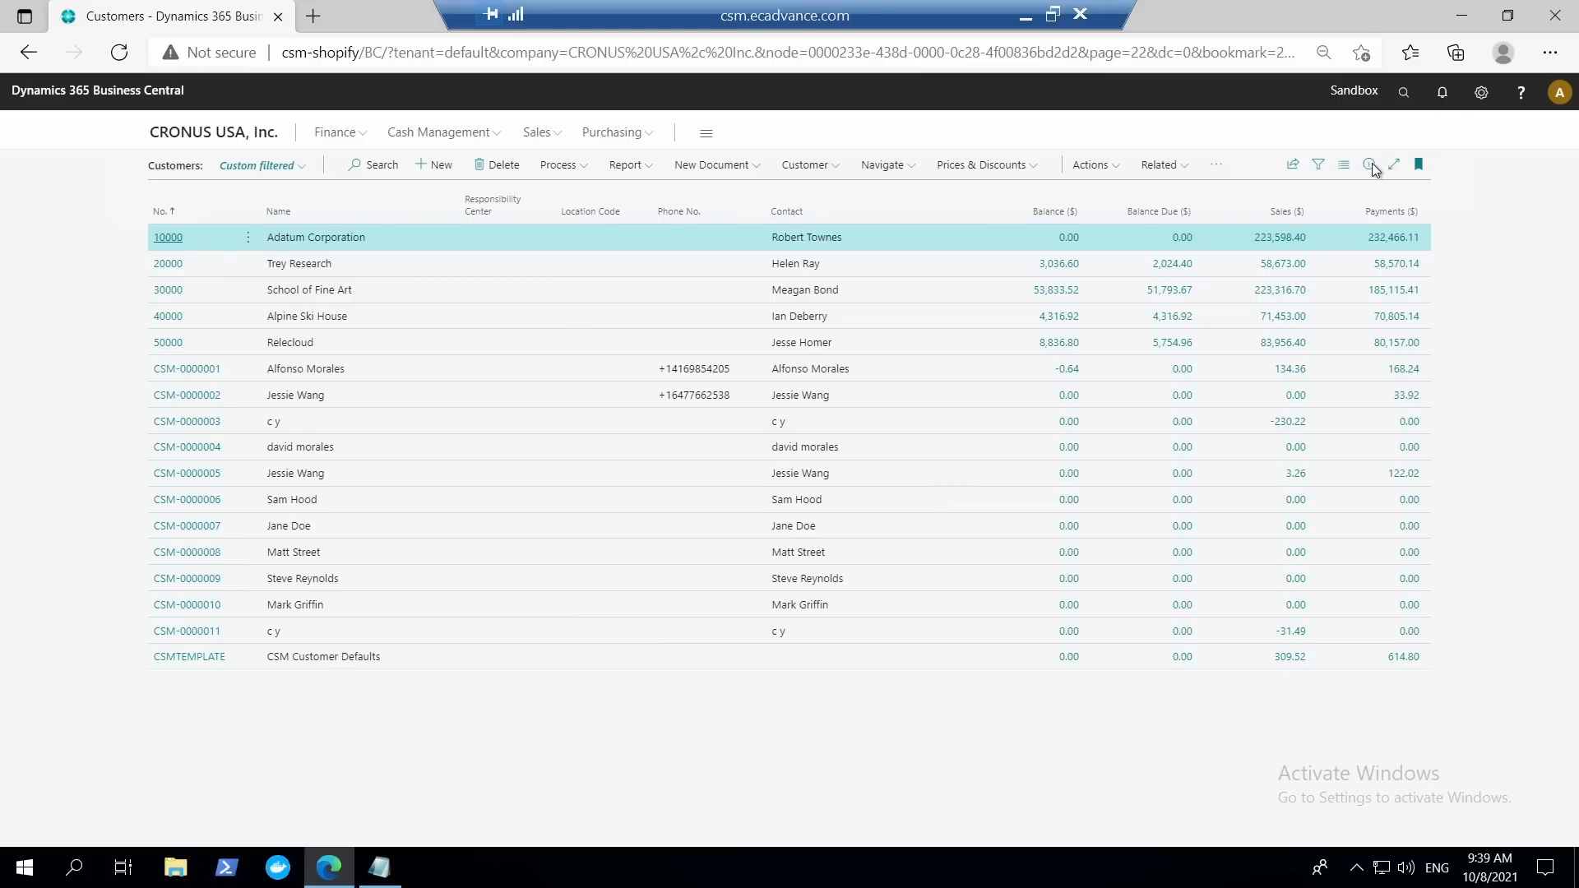
# Display the Customers list as tiles.
pyautogui.click(1347, 165)
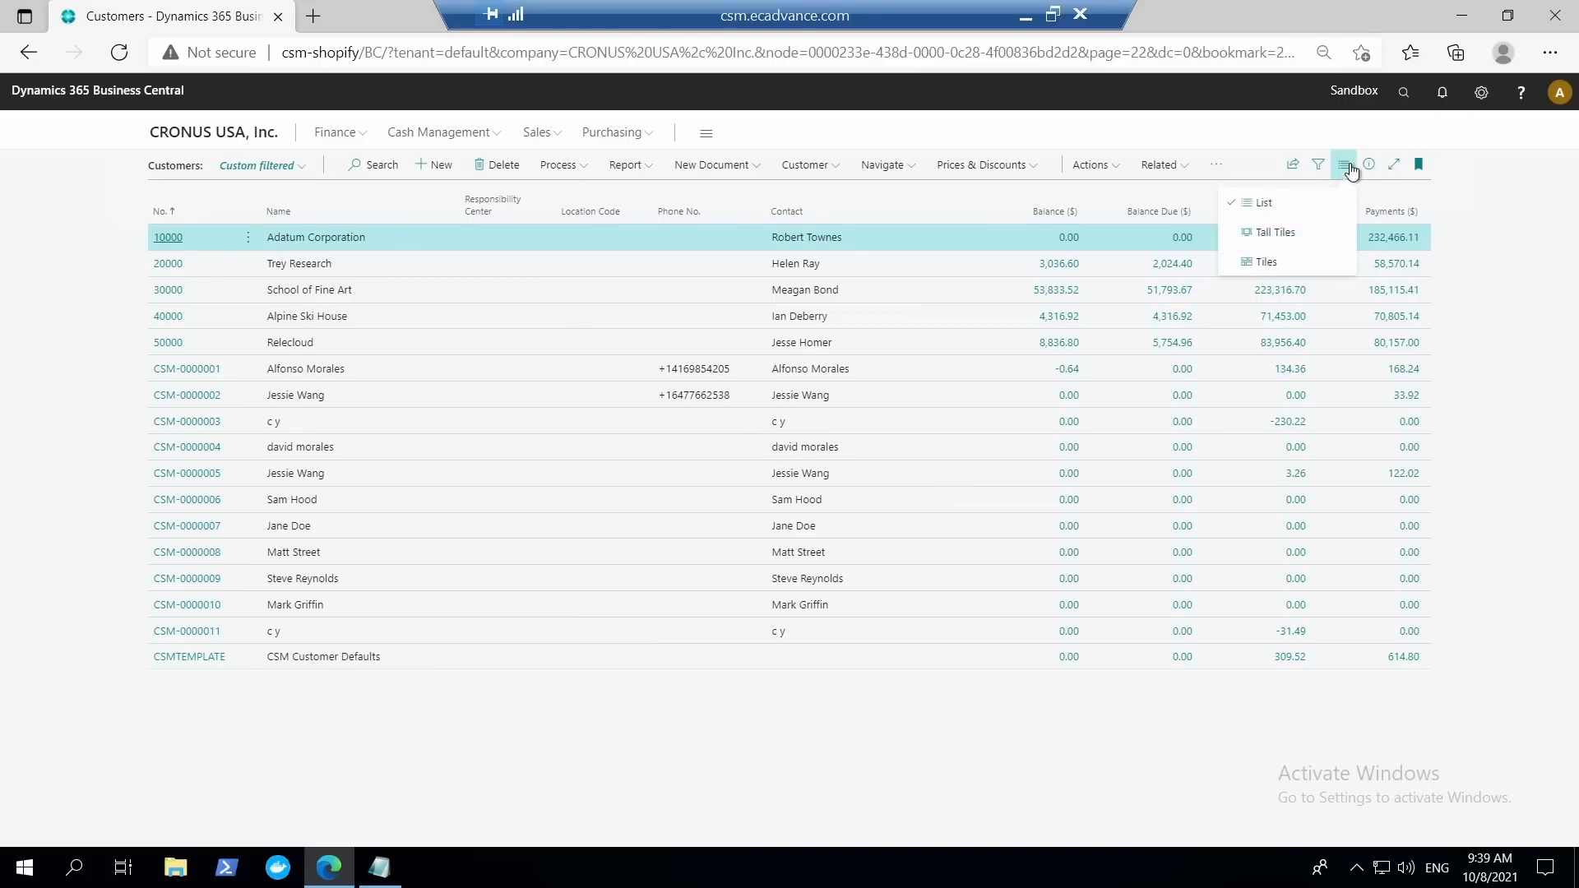
pyautogui.click(1281, 267)
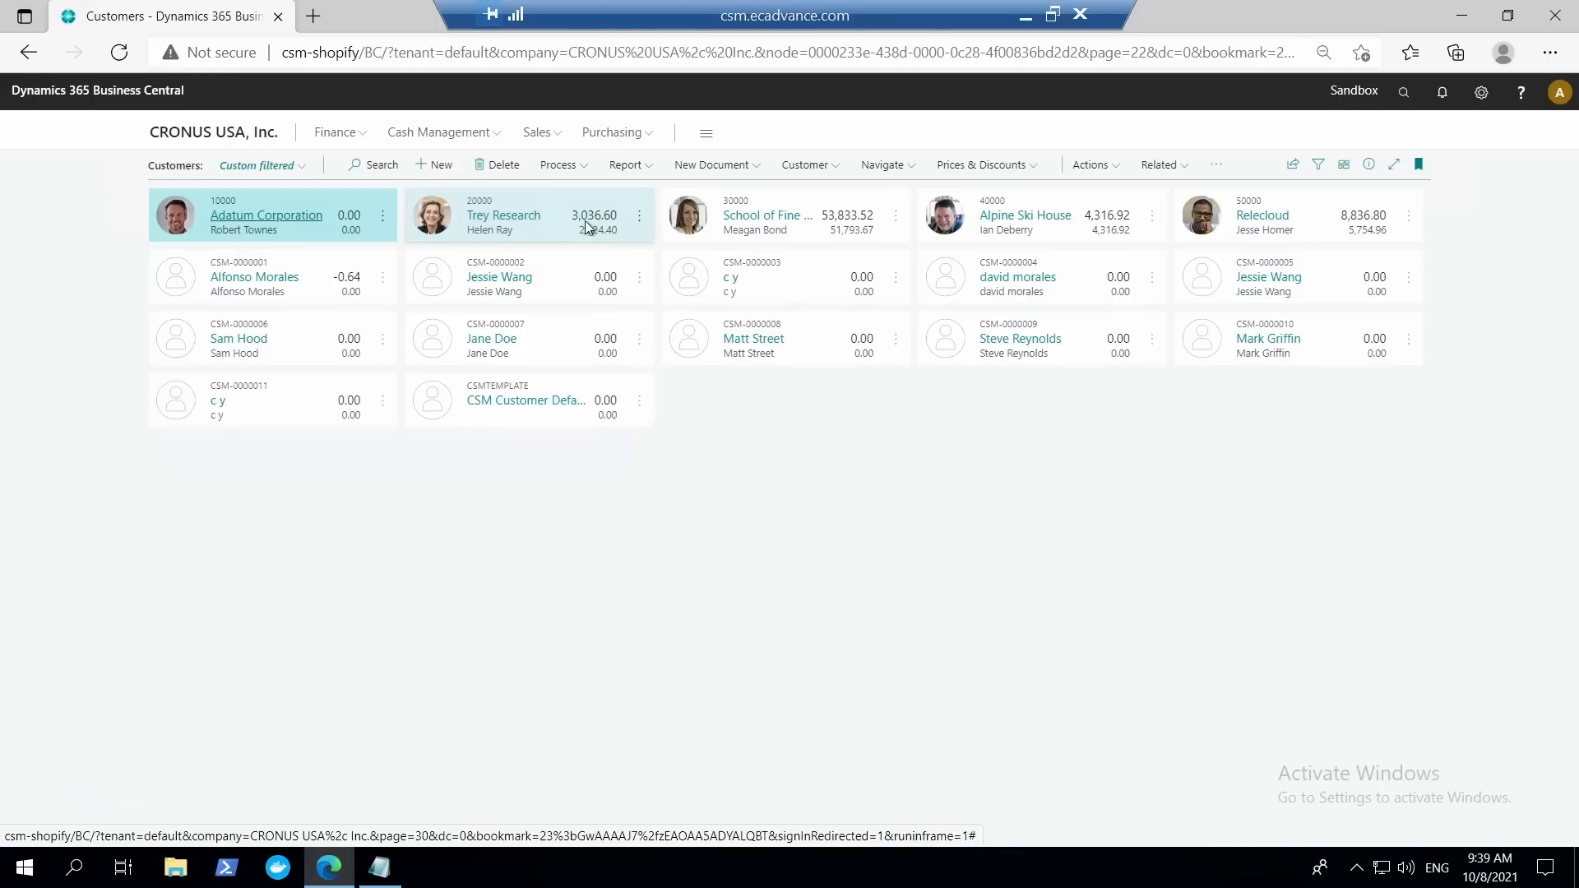
# Open the Sales Orders list, show more about the customer on Adatum Corporation's 4/2/2021 order, and return to the customers.
pyautogui.click(547, 134)
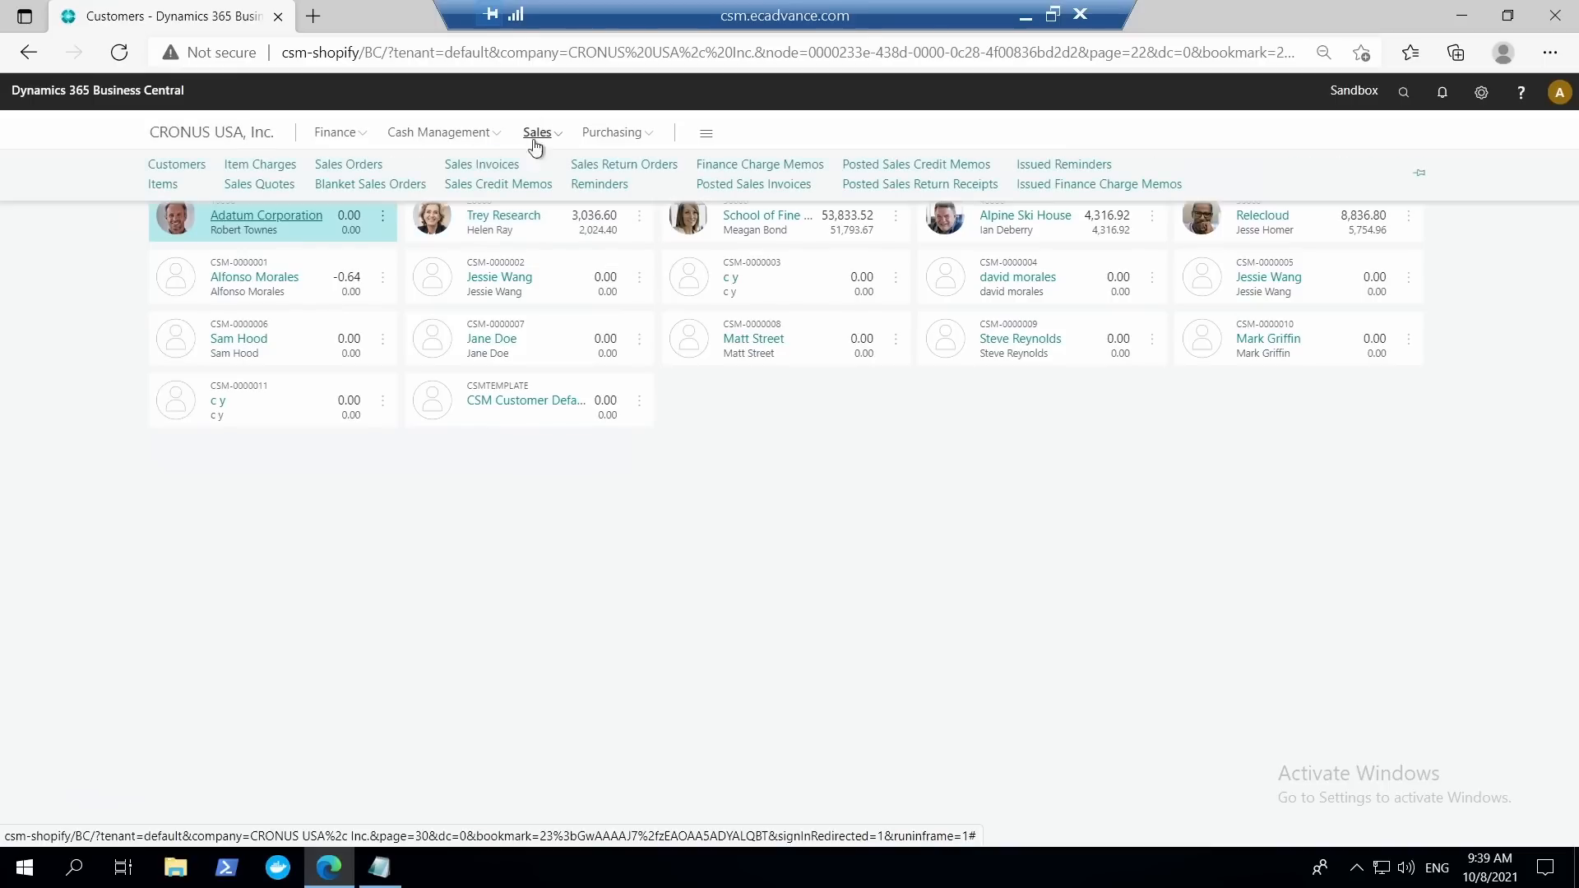
pyautogui.click(364, 167)
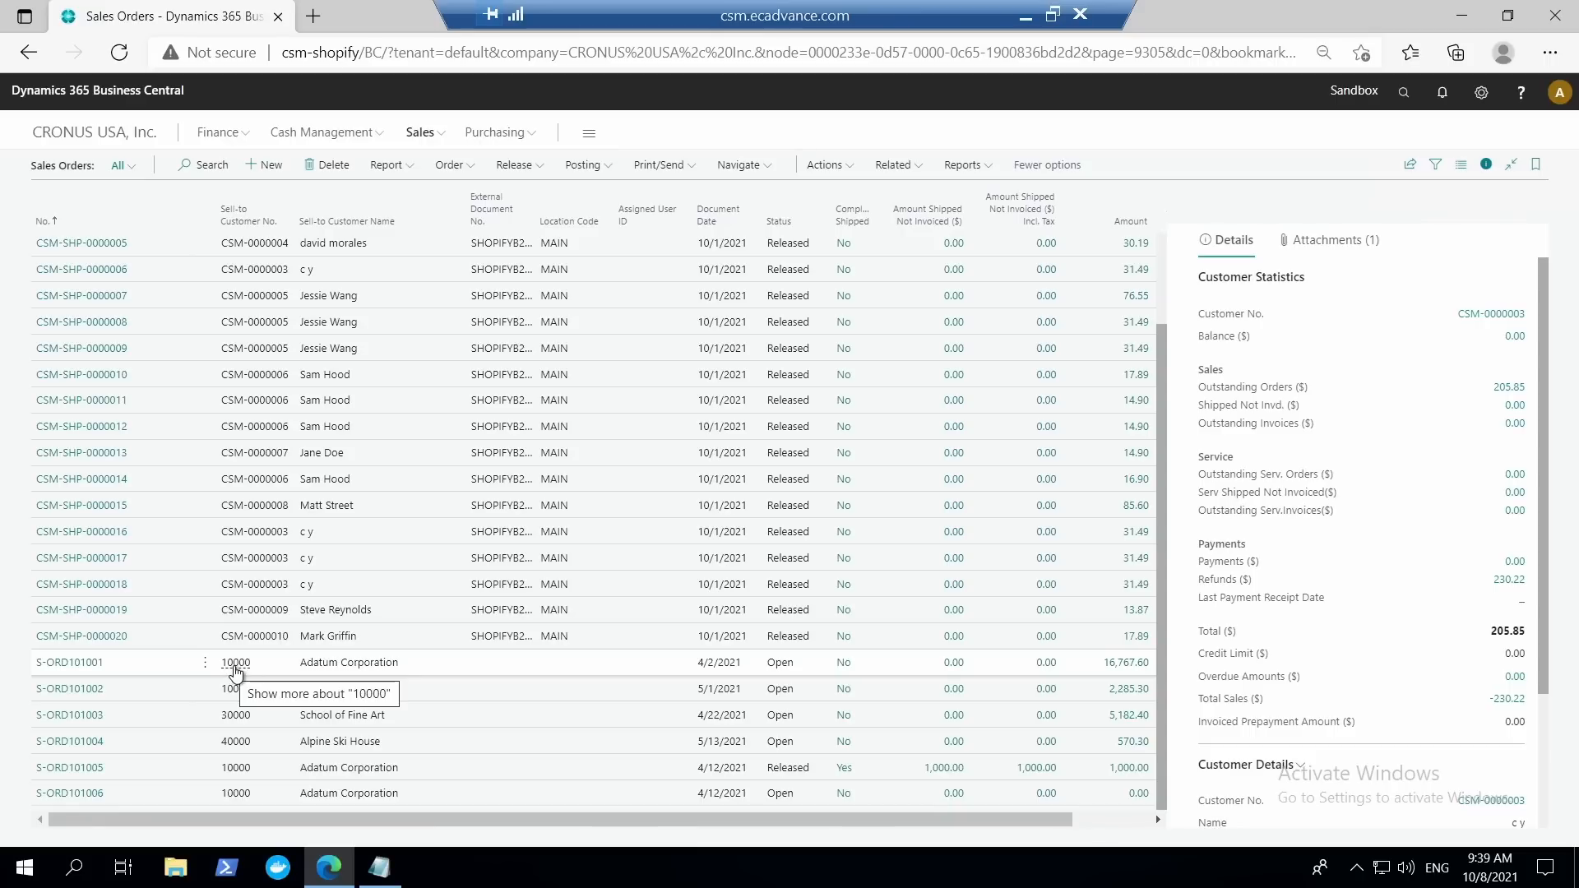
pyautogui.click(235, 670)
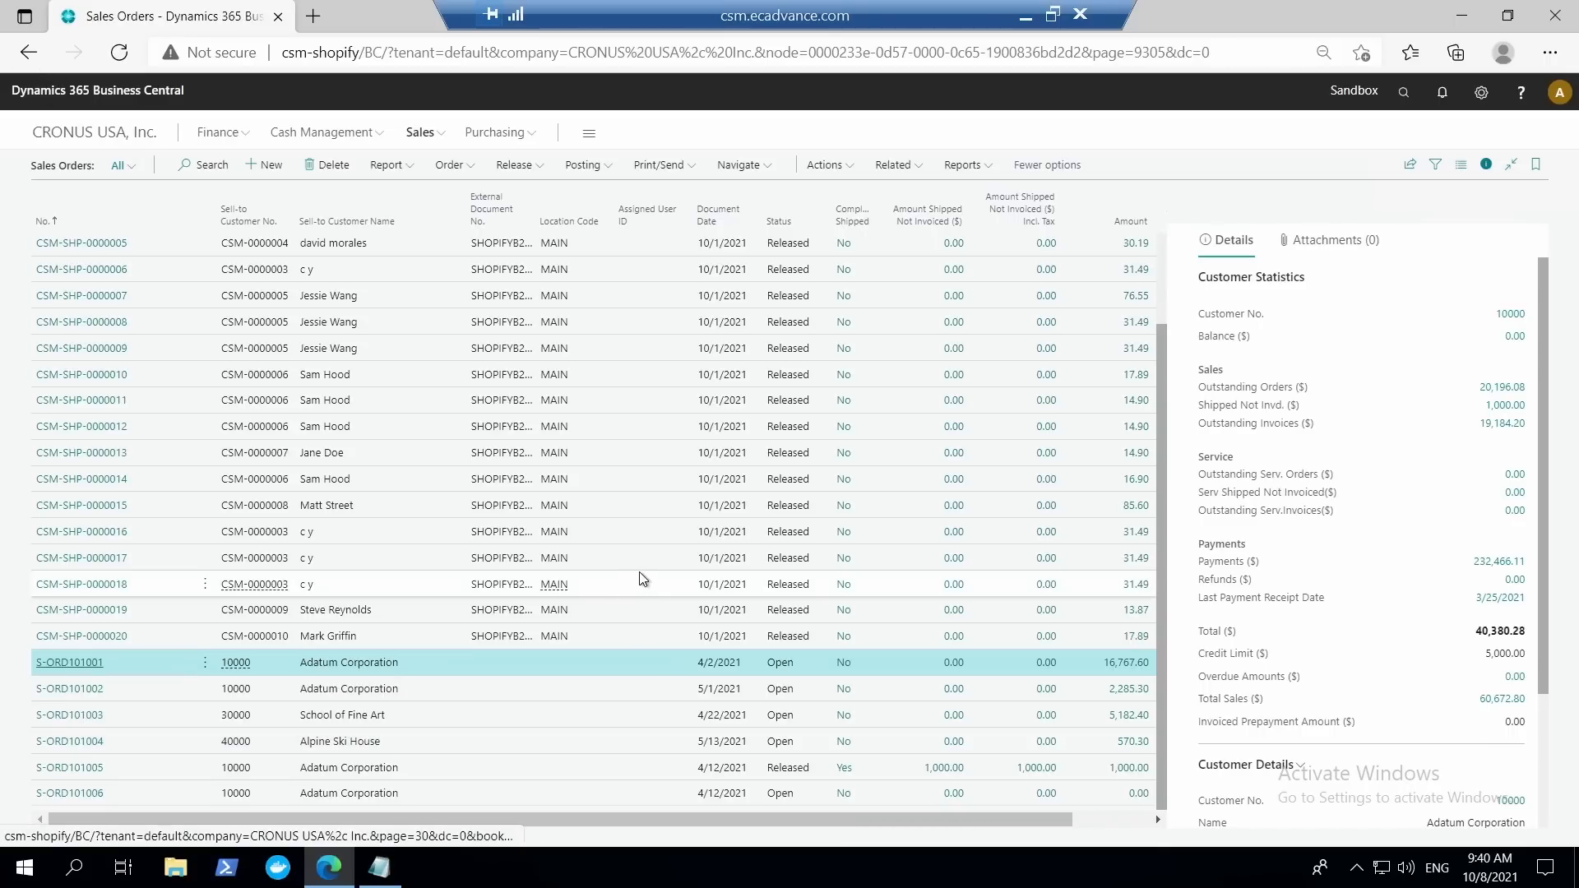
pyautogui.click(37, 57)
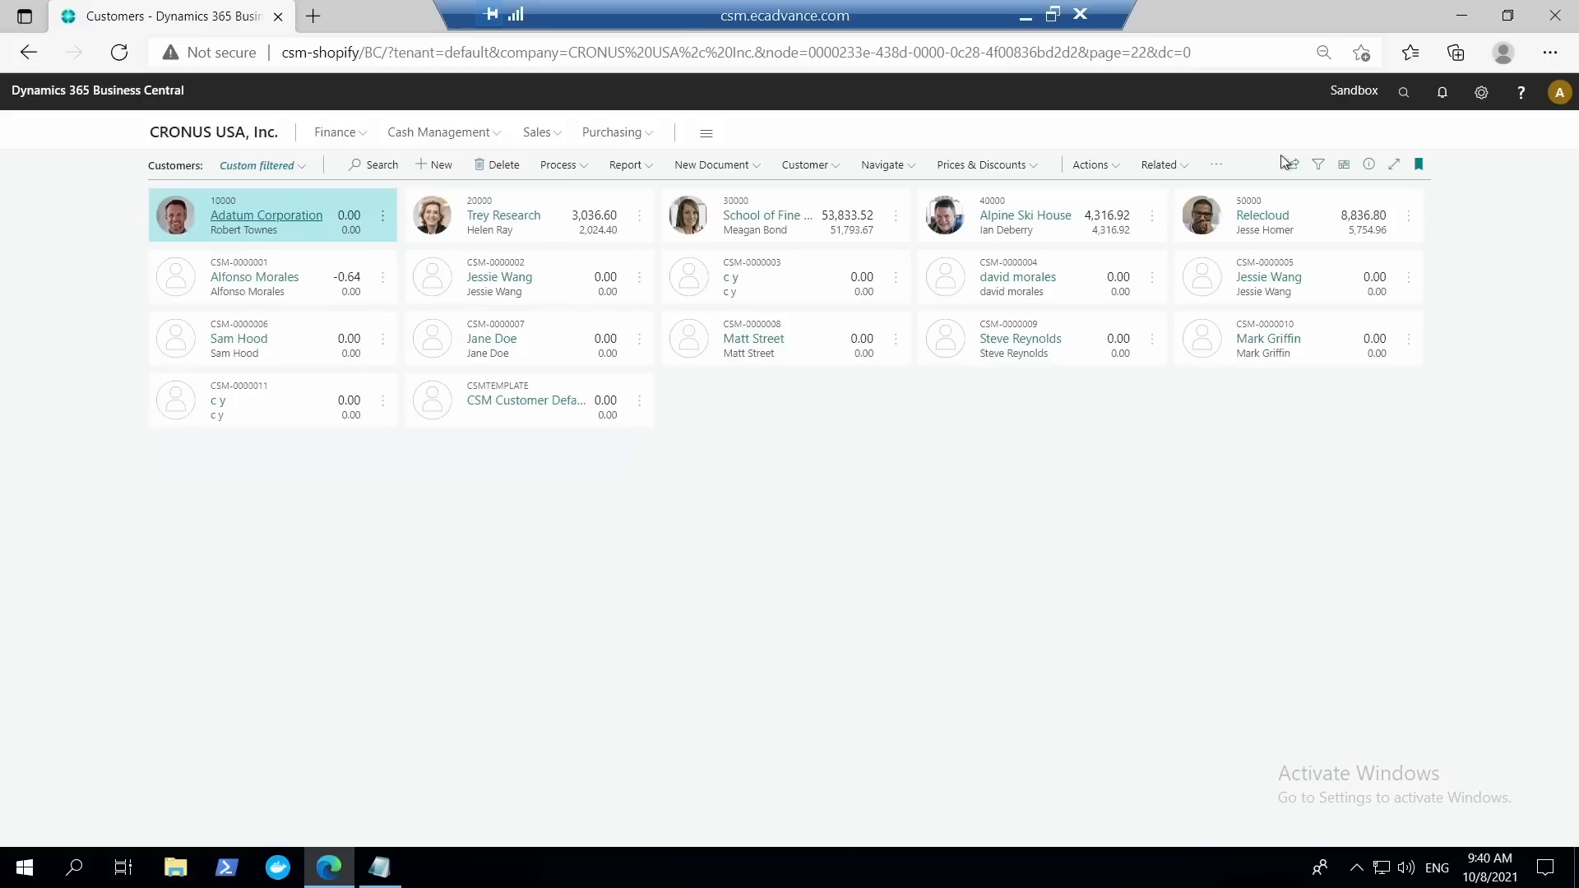
# Switch the customers back to the List layout and look through the available customer commands and actions.
pyautogui.click(1344, 164)
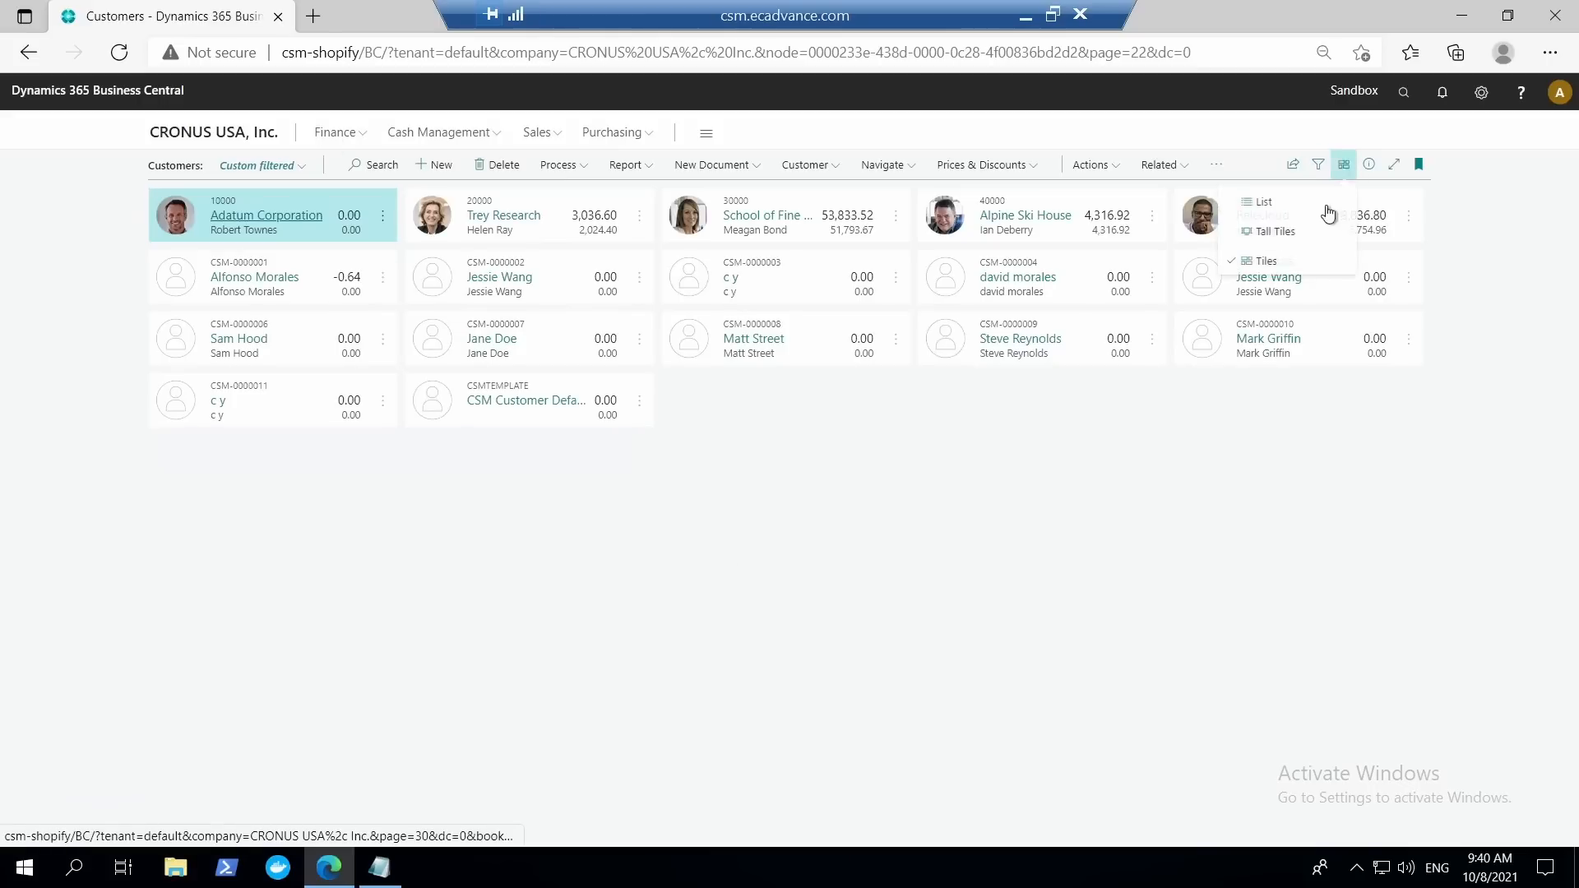
pyautogui.click(1277, 214)
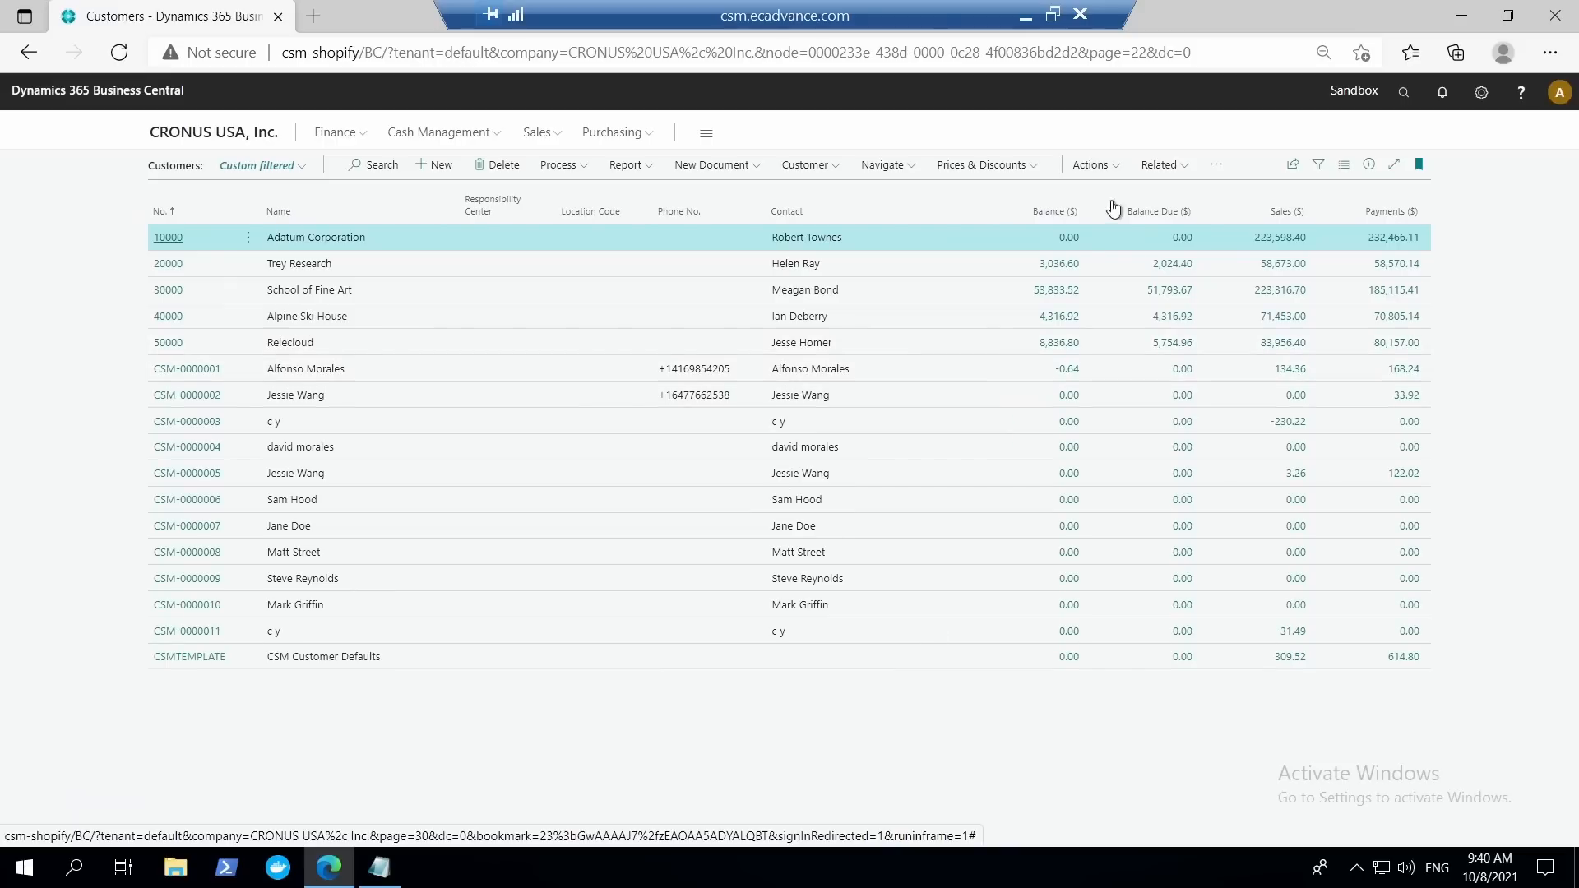
pyautogui.click(834, 168)
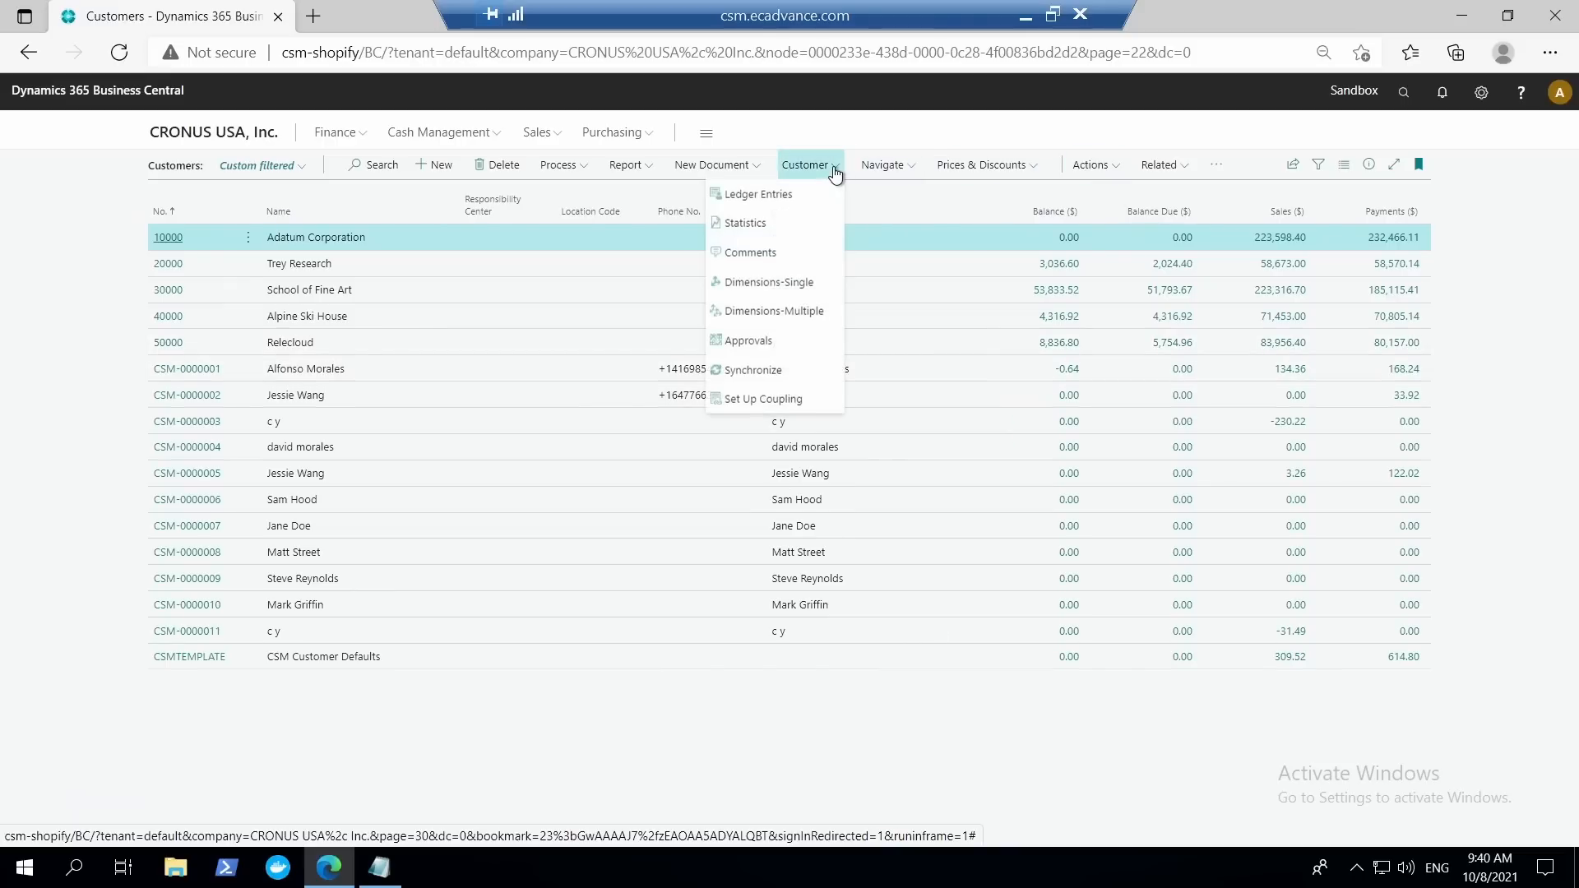
pyautogui.click(1091, 167)
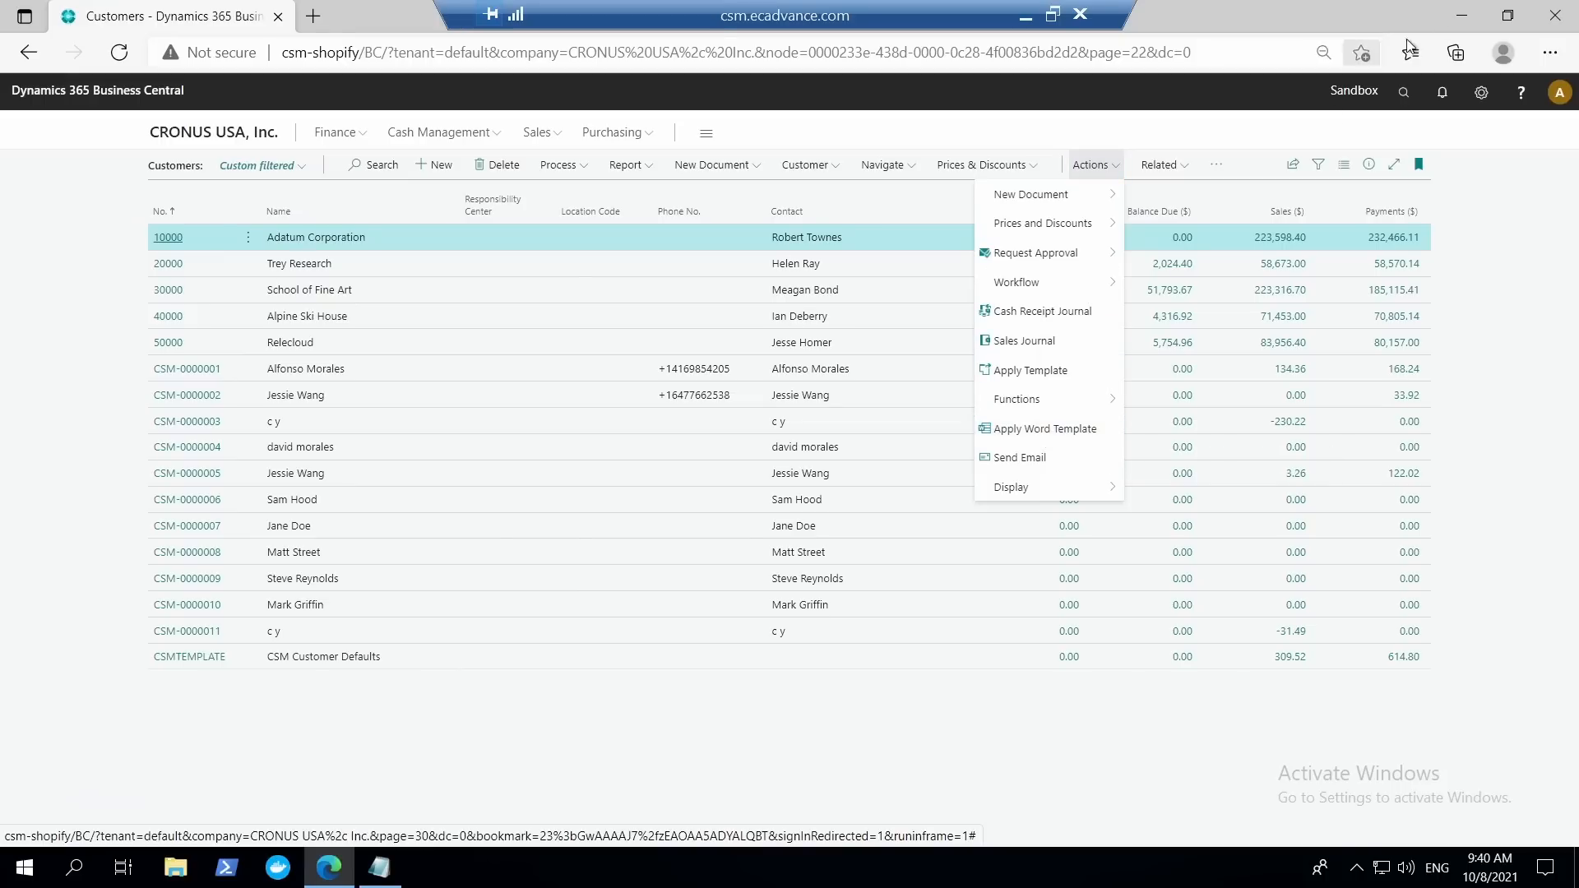
pyautogui.click(1384, 527)
pyautogui.hotkey('alt', 'q')
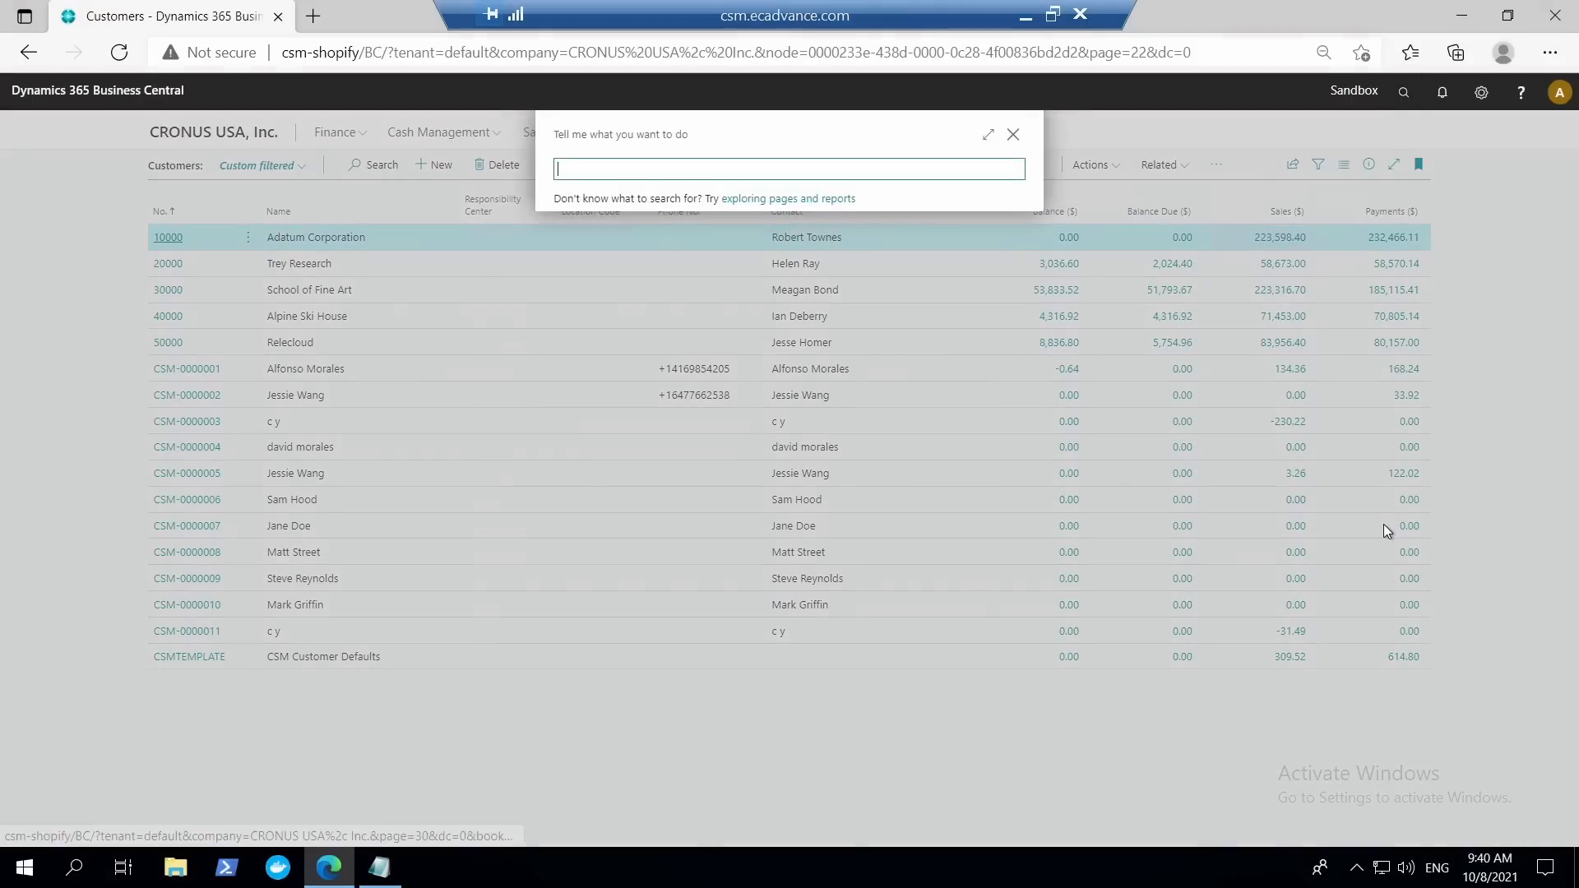
pyautogui.write('work templates')
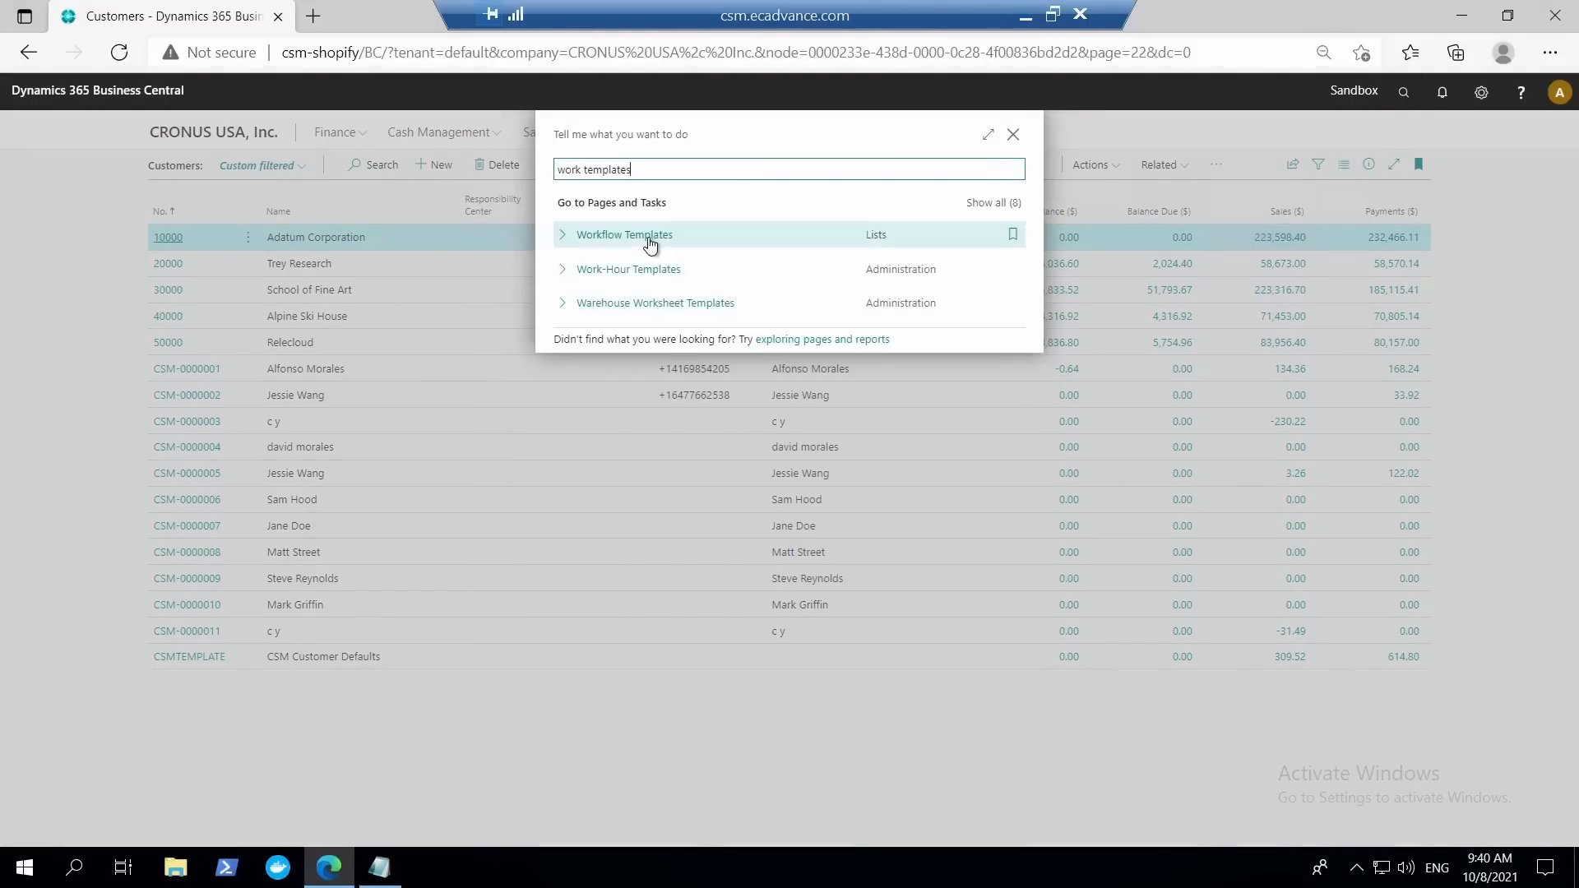
pyautogui.click(652, 236)
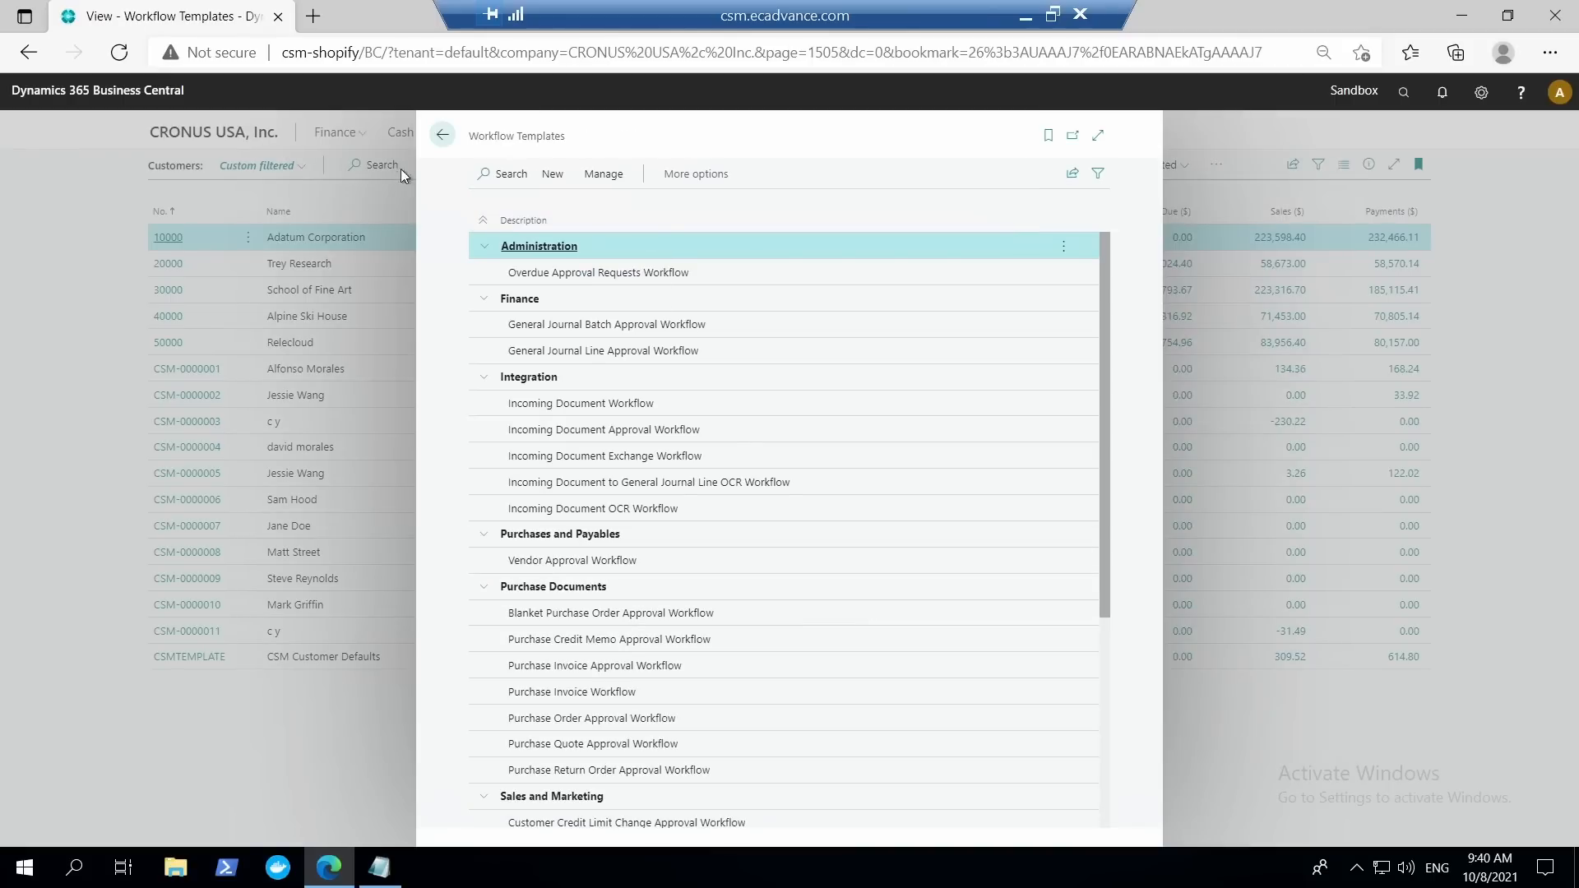
pyautogui.click(443, 137)
# Search for "word templ" and open the Word Templates page.
pyautogui.click(1404, 94)
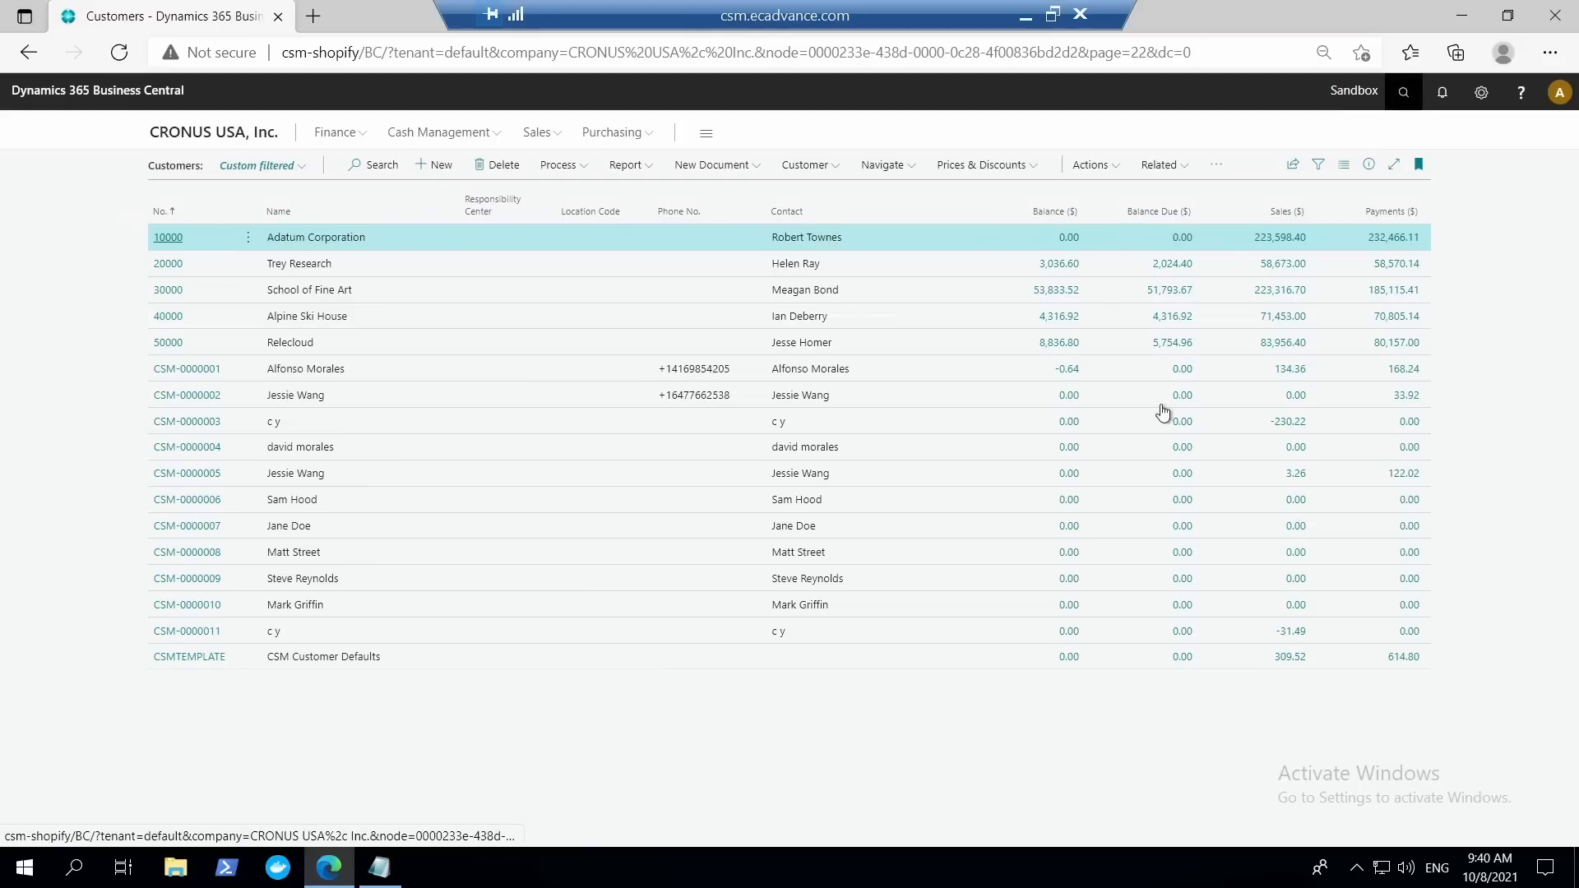
pyautogui.write('word ')
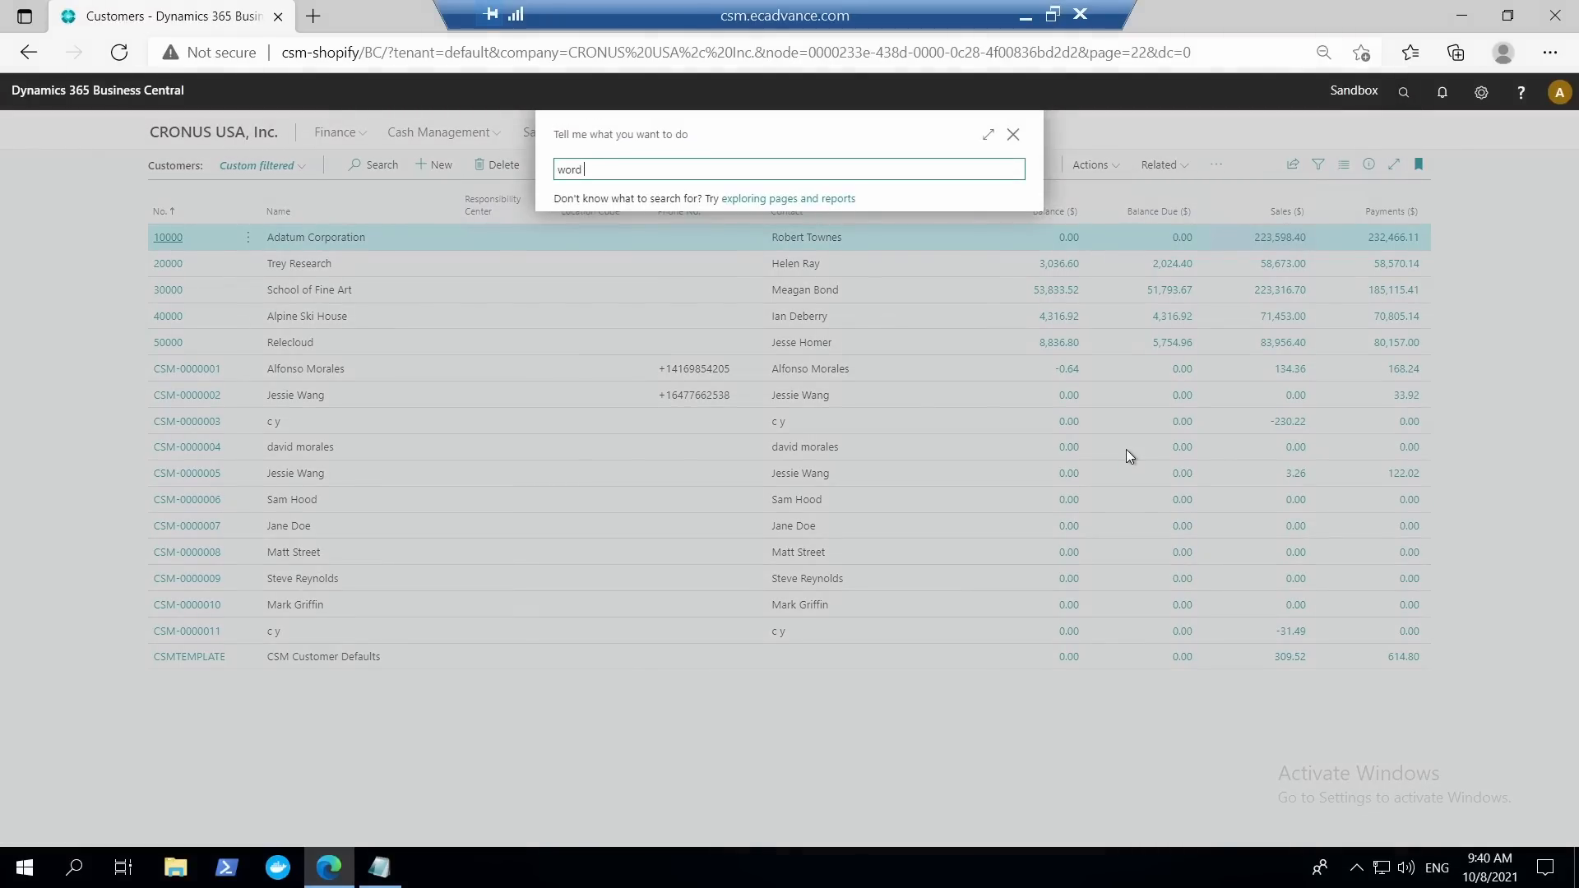
pyautogui.write('templ')
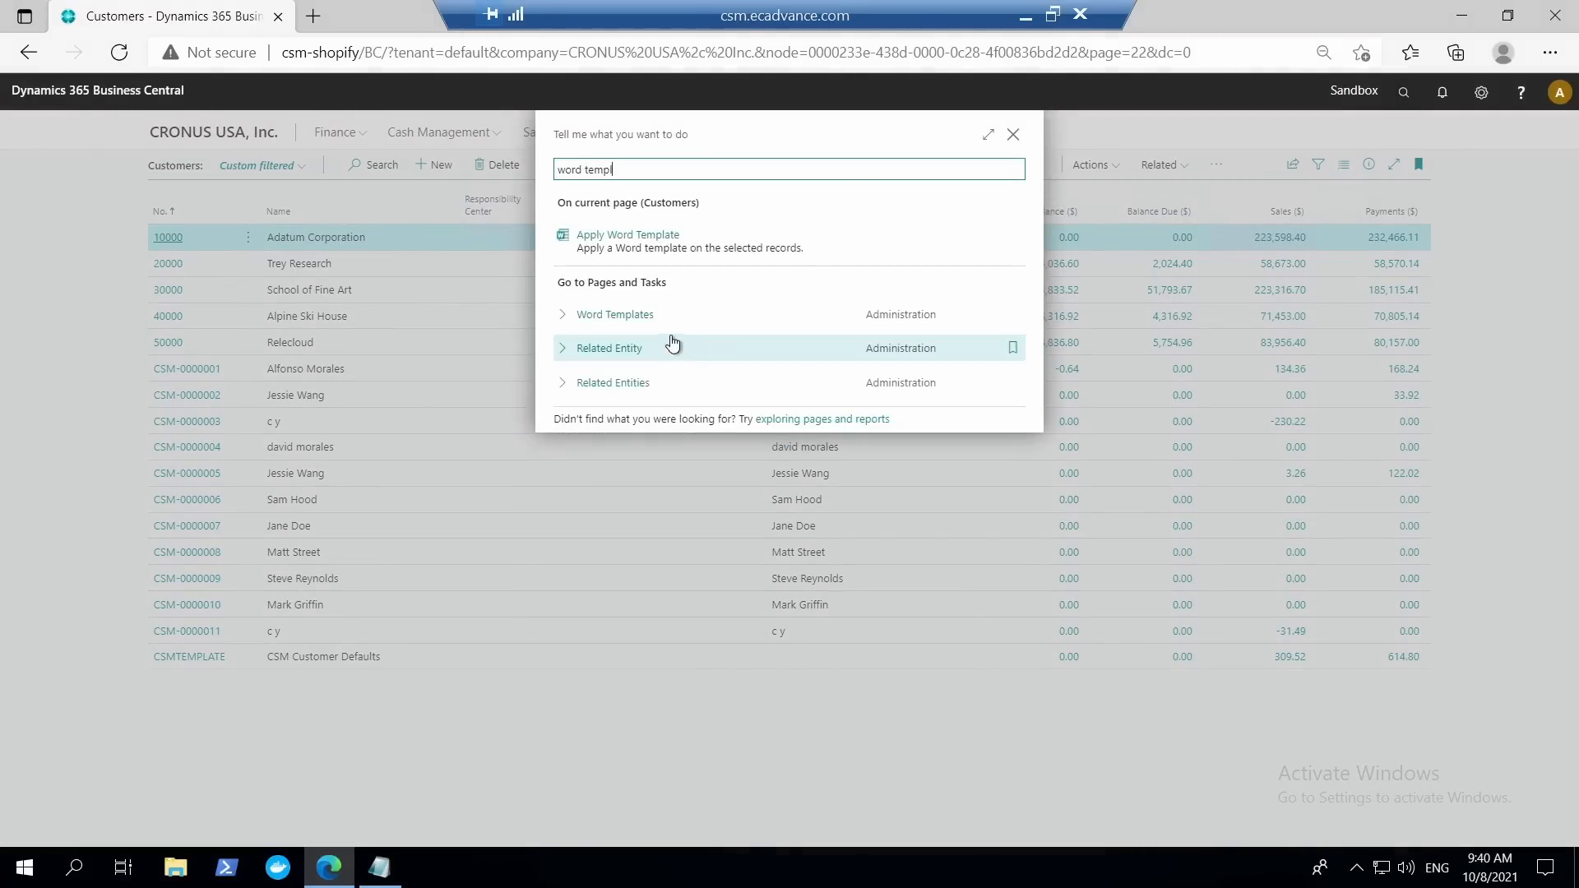
pyautogui.click(650, 314)
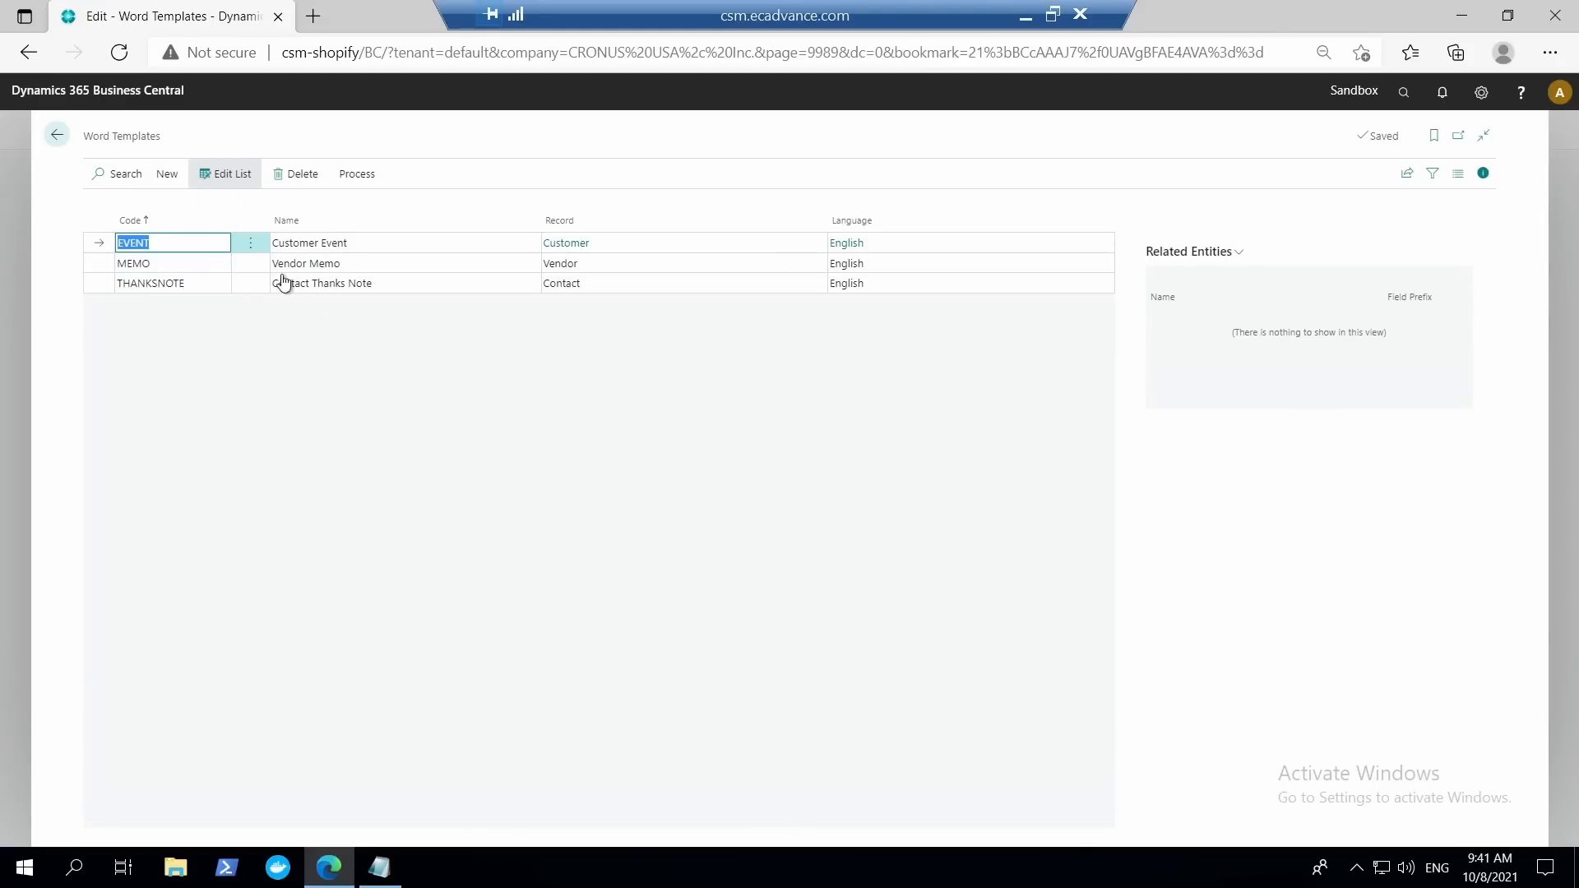
# Download the EVENT Word template and open the downloaded archive.
pyautogui.click(357, 174)
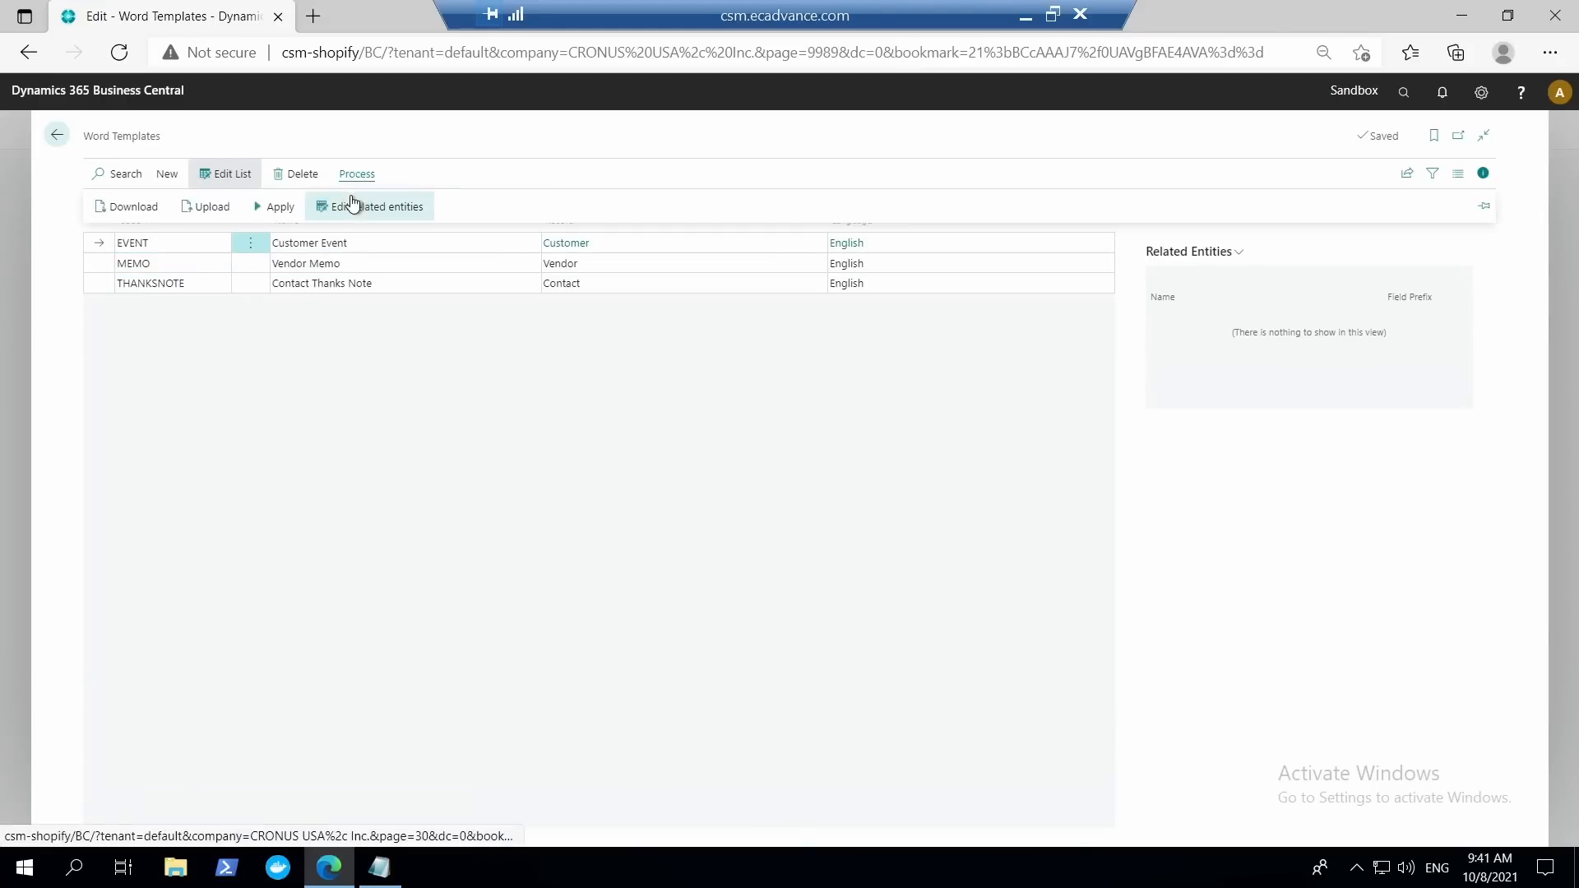
pyautogui.click(134, 212)
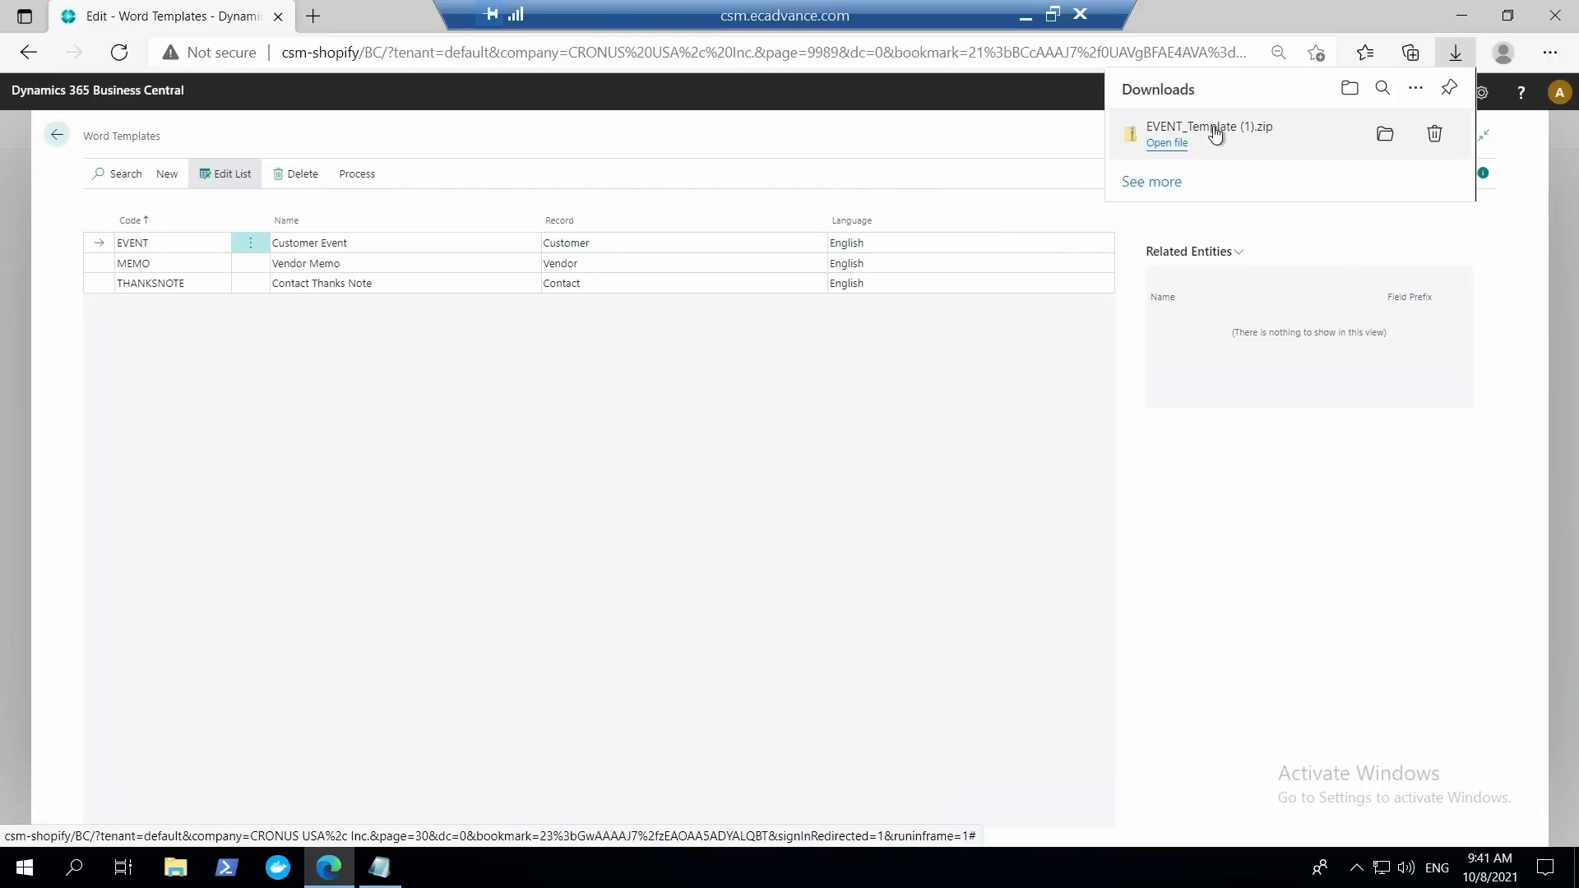
pyautogui.click(1172, 143)
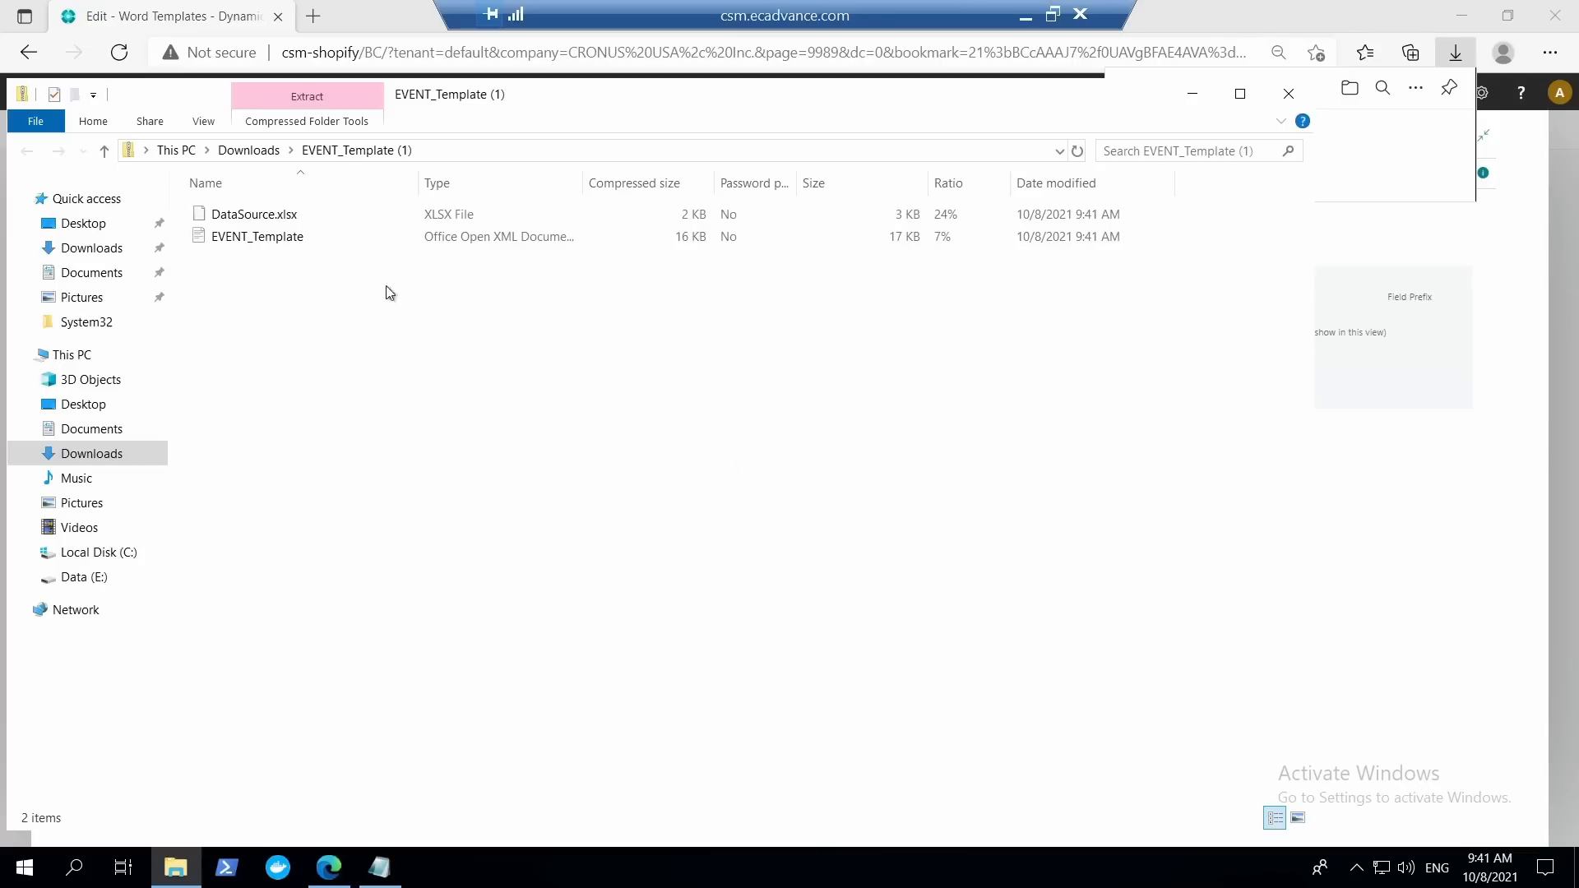
# Review the merge fields in the EVENT_Template document, close it, and return to the Customers list.
pyautogui.doubleClick(196, 236)
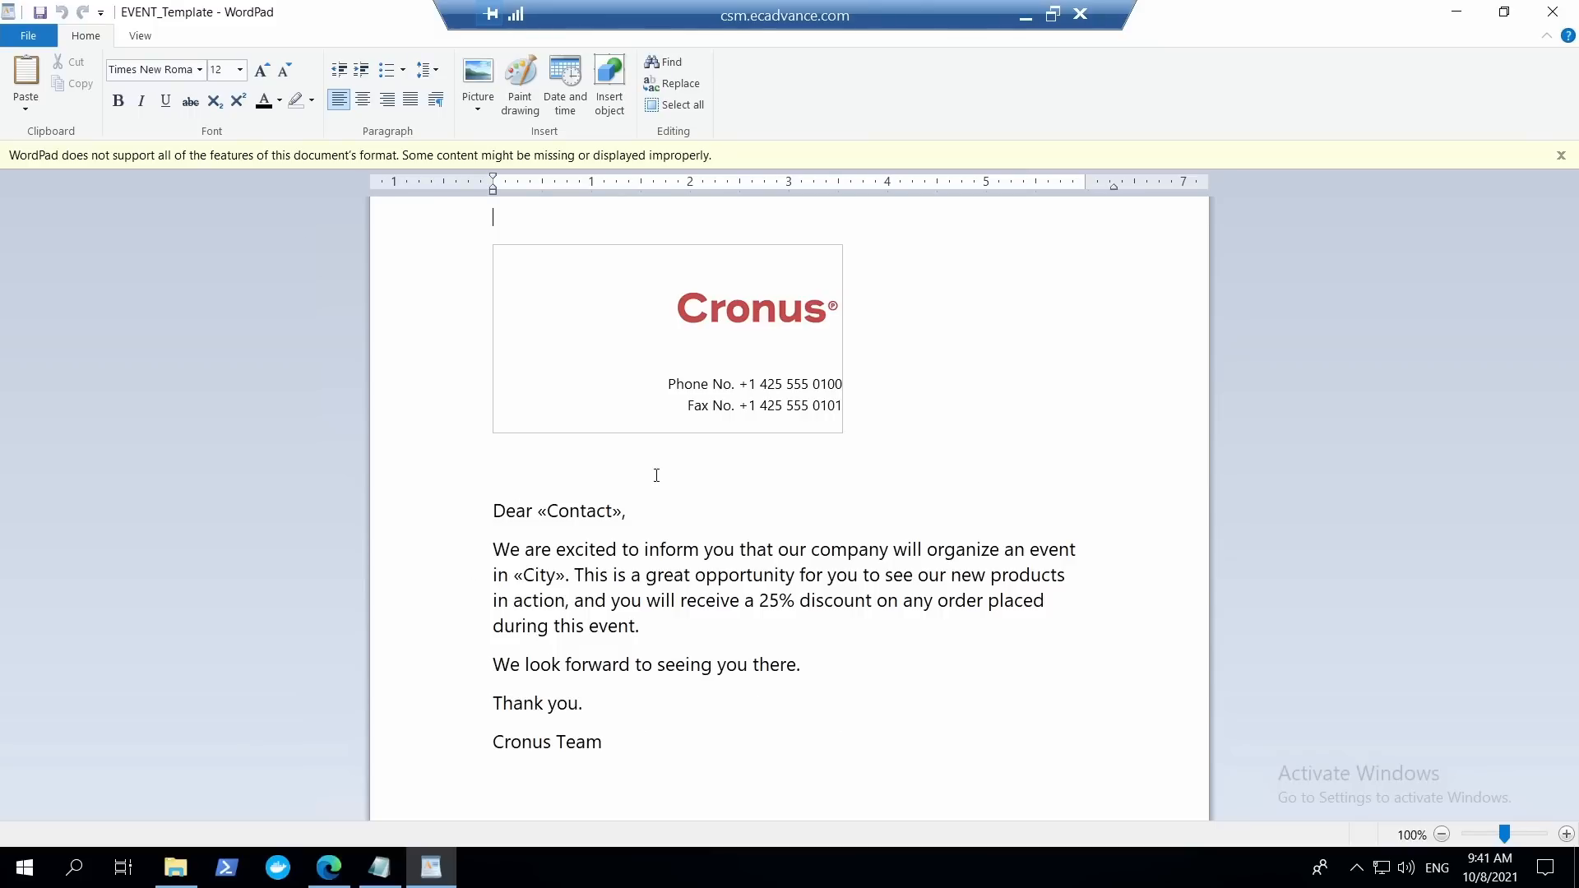
pyautogui.click(1553, 11)
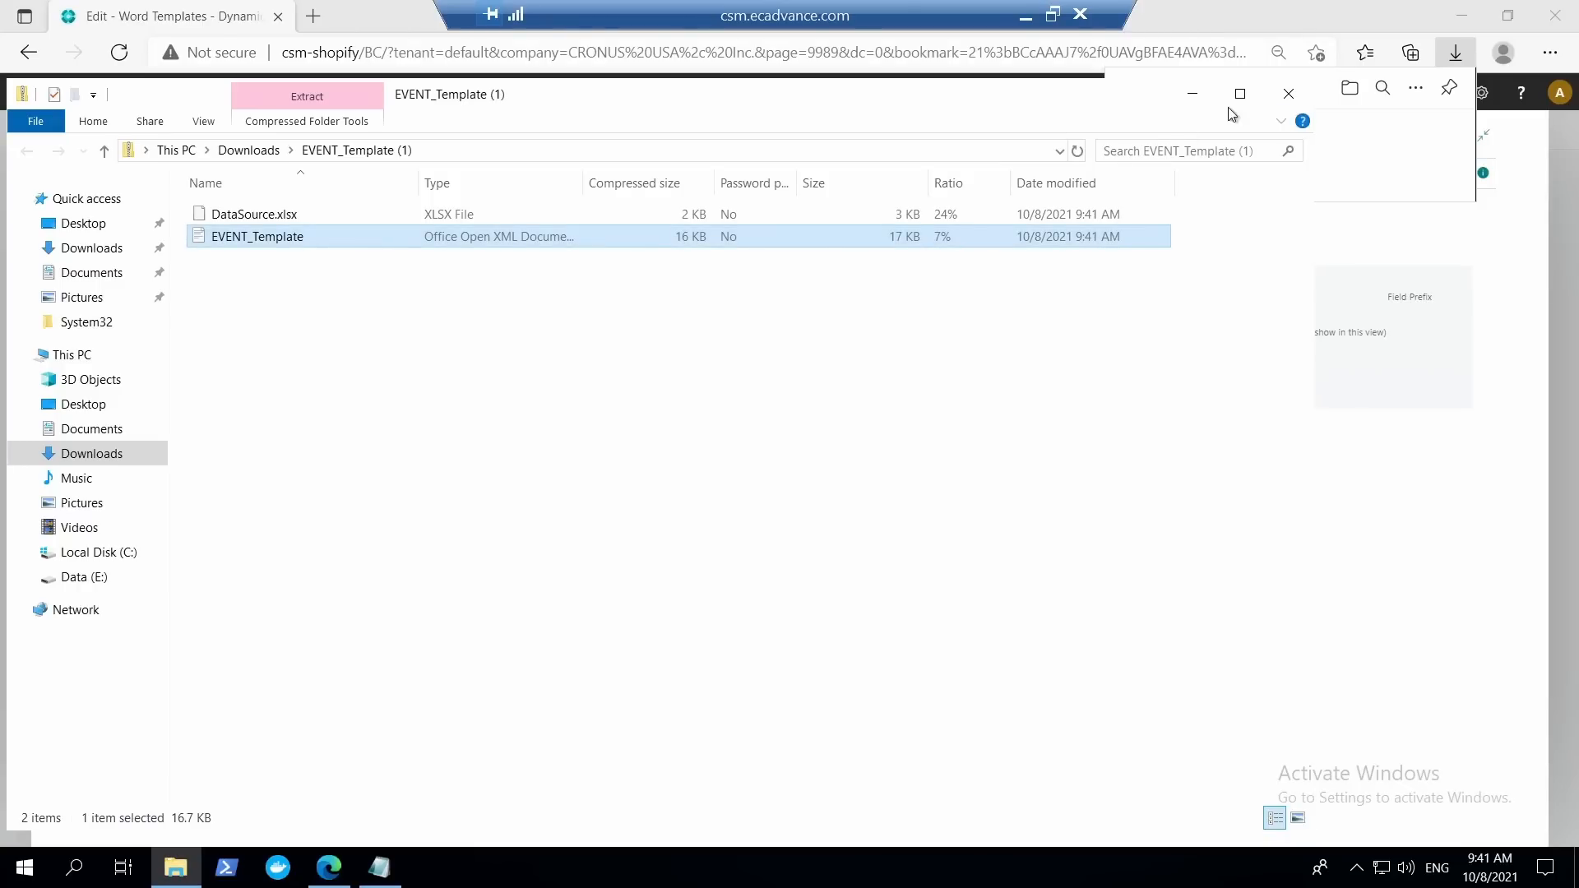
pyautogui.click(1192, 93)
pyautogui.click(58, 135)
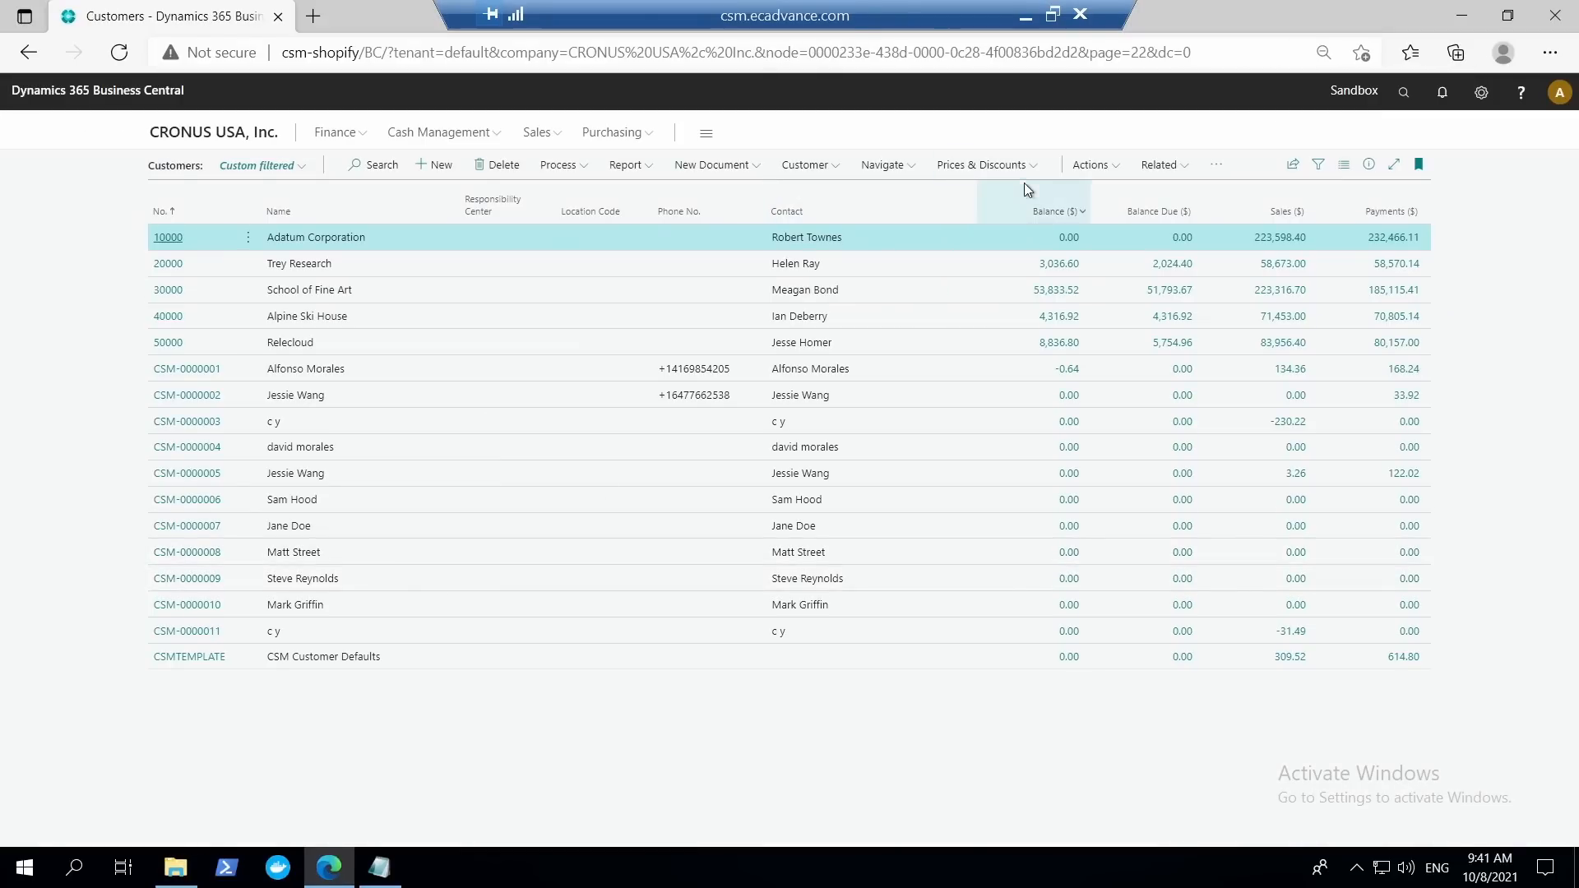
# Apply the EVENT Word template to the customer Adatum Corporation and generate the output document.
pyautogui.click(1099, 173)
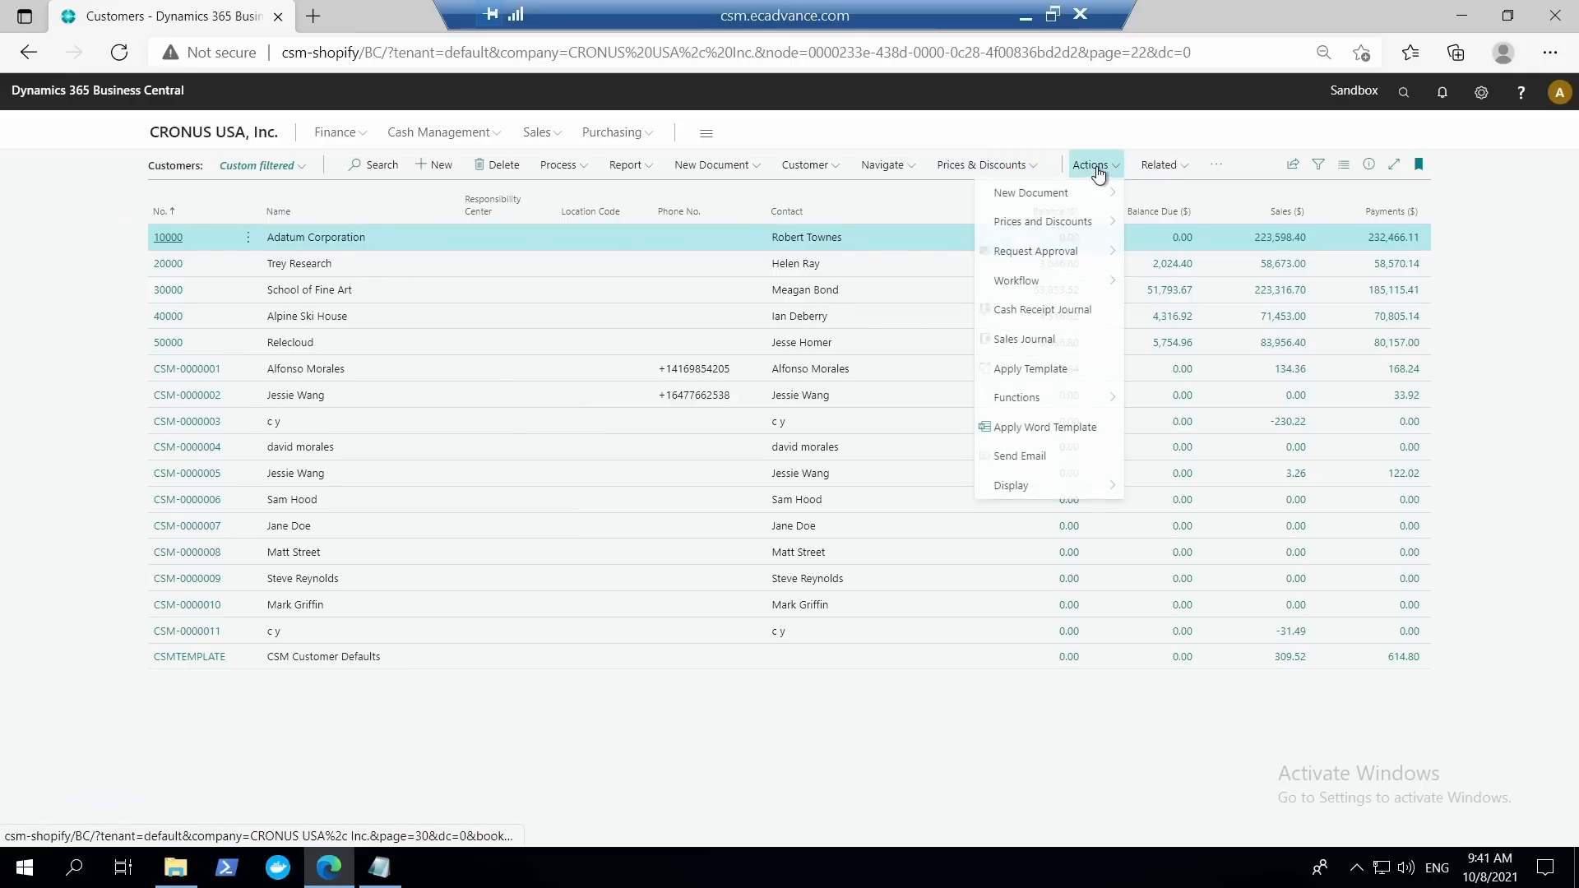
pyautogui.click(1039, 431)
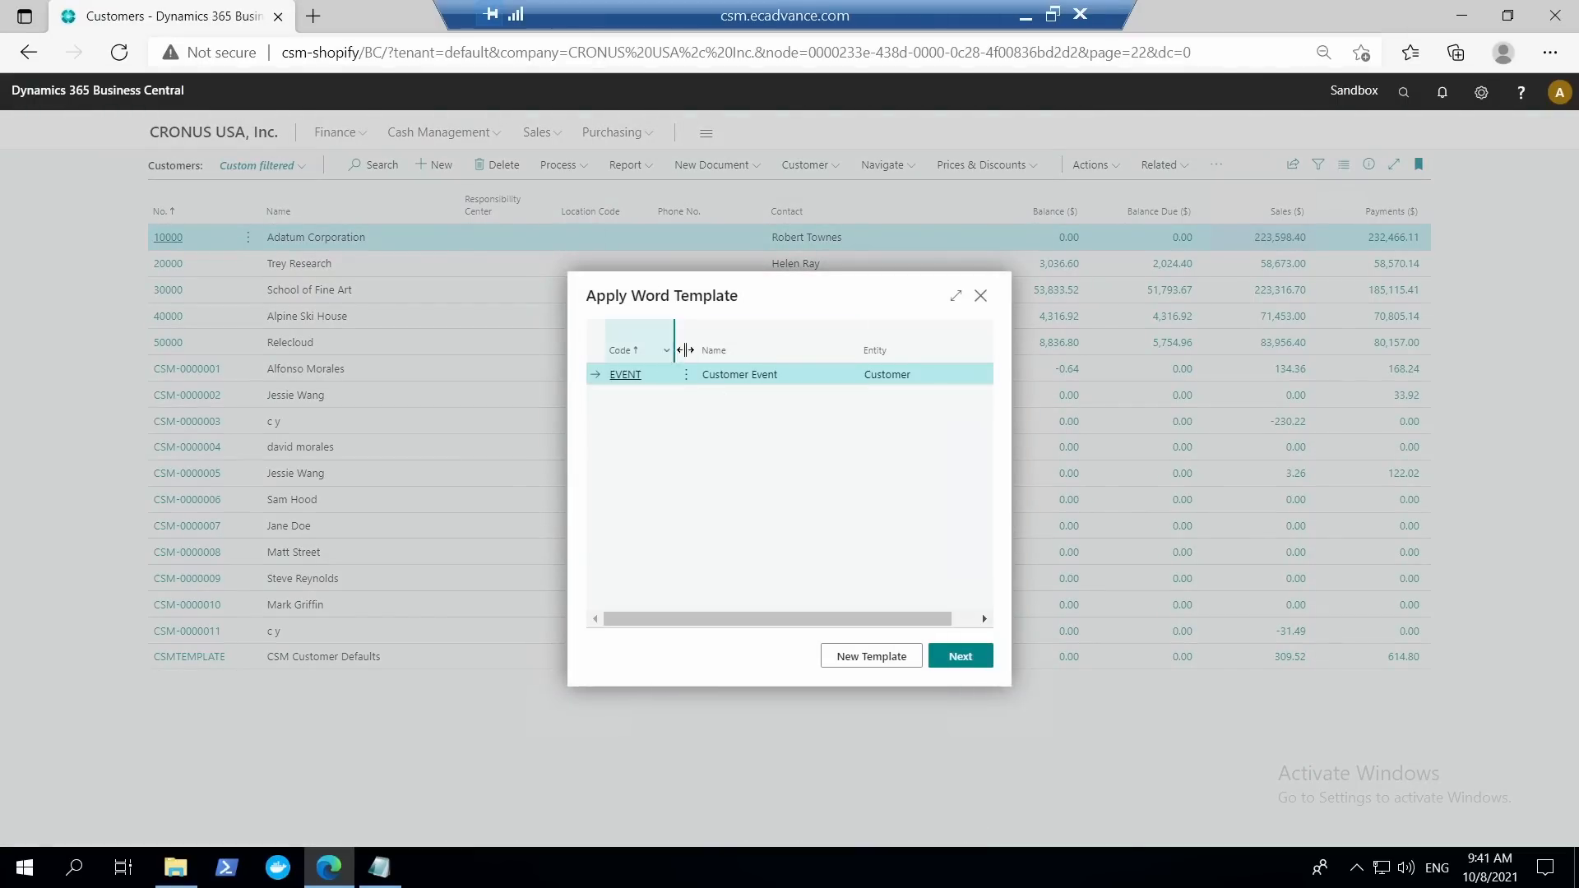
pyautogui.click(960, 656)
pyautogui.click(981, 663)
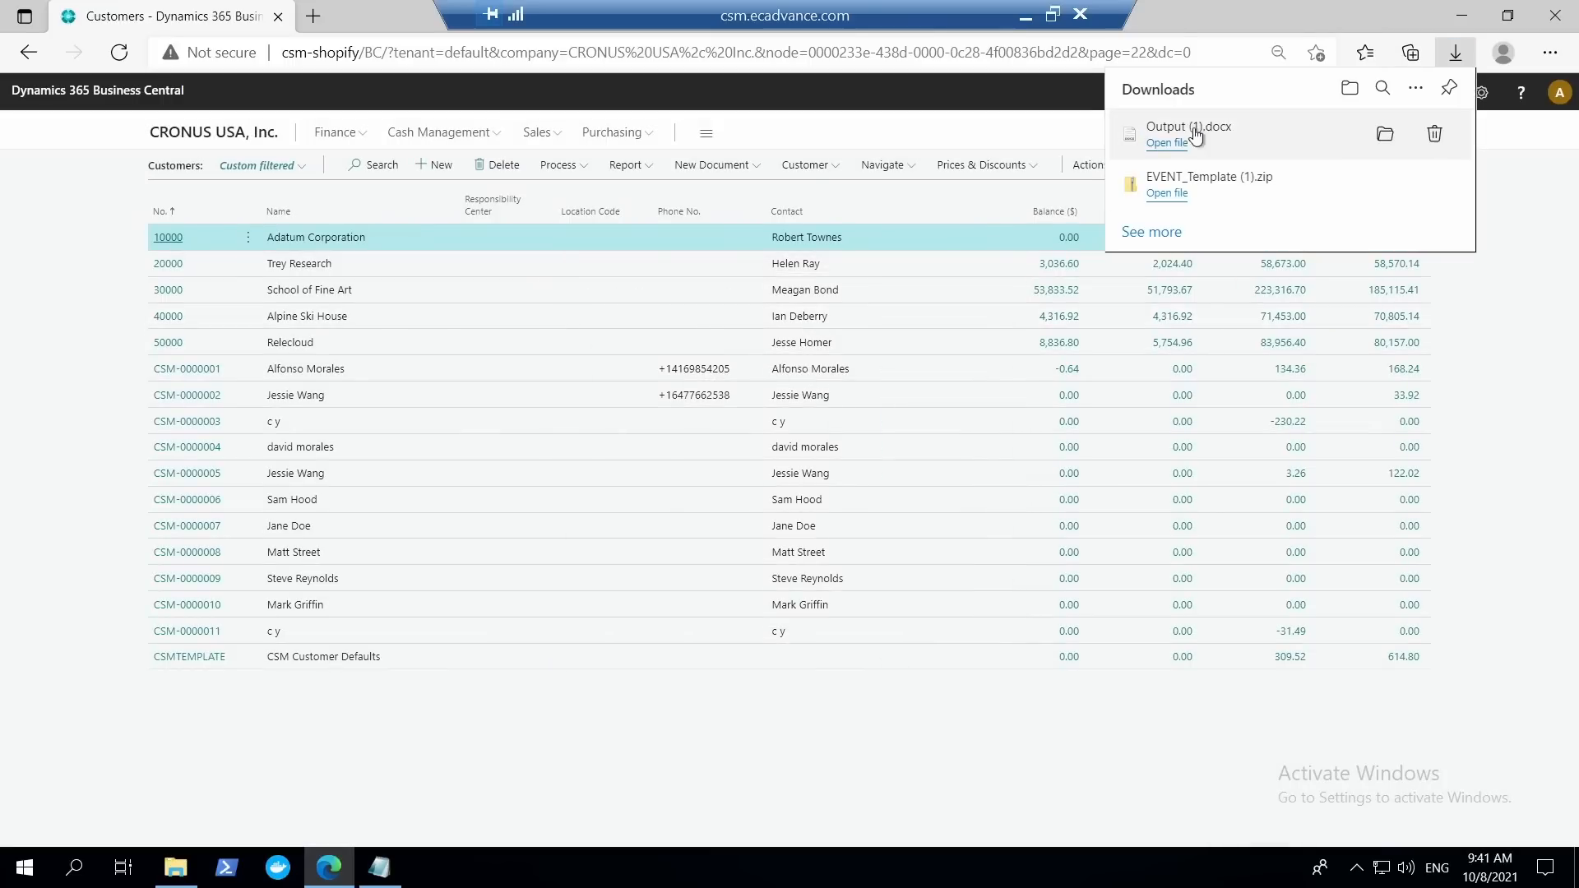
# Open the generated Output (1).docx, review the merged letter, and close it to return to the Customers list.
pyautogui.click(1172, 146)
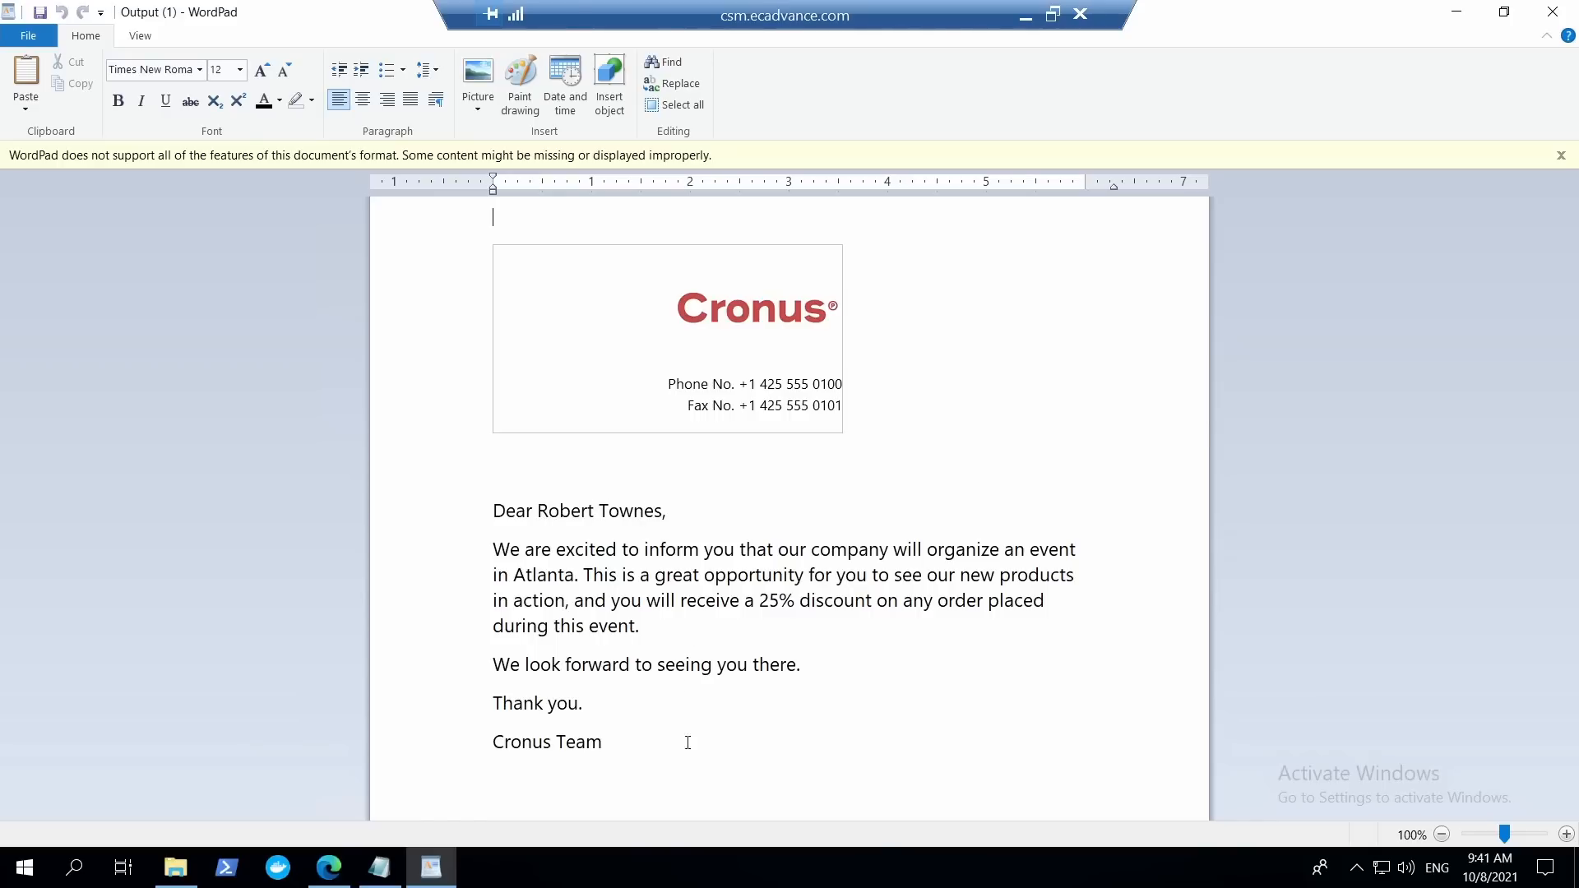
pyautogui.click(1553, 12)
pyautogui.click(925, 200)
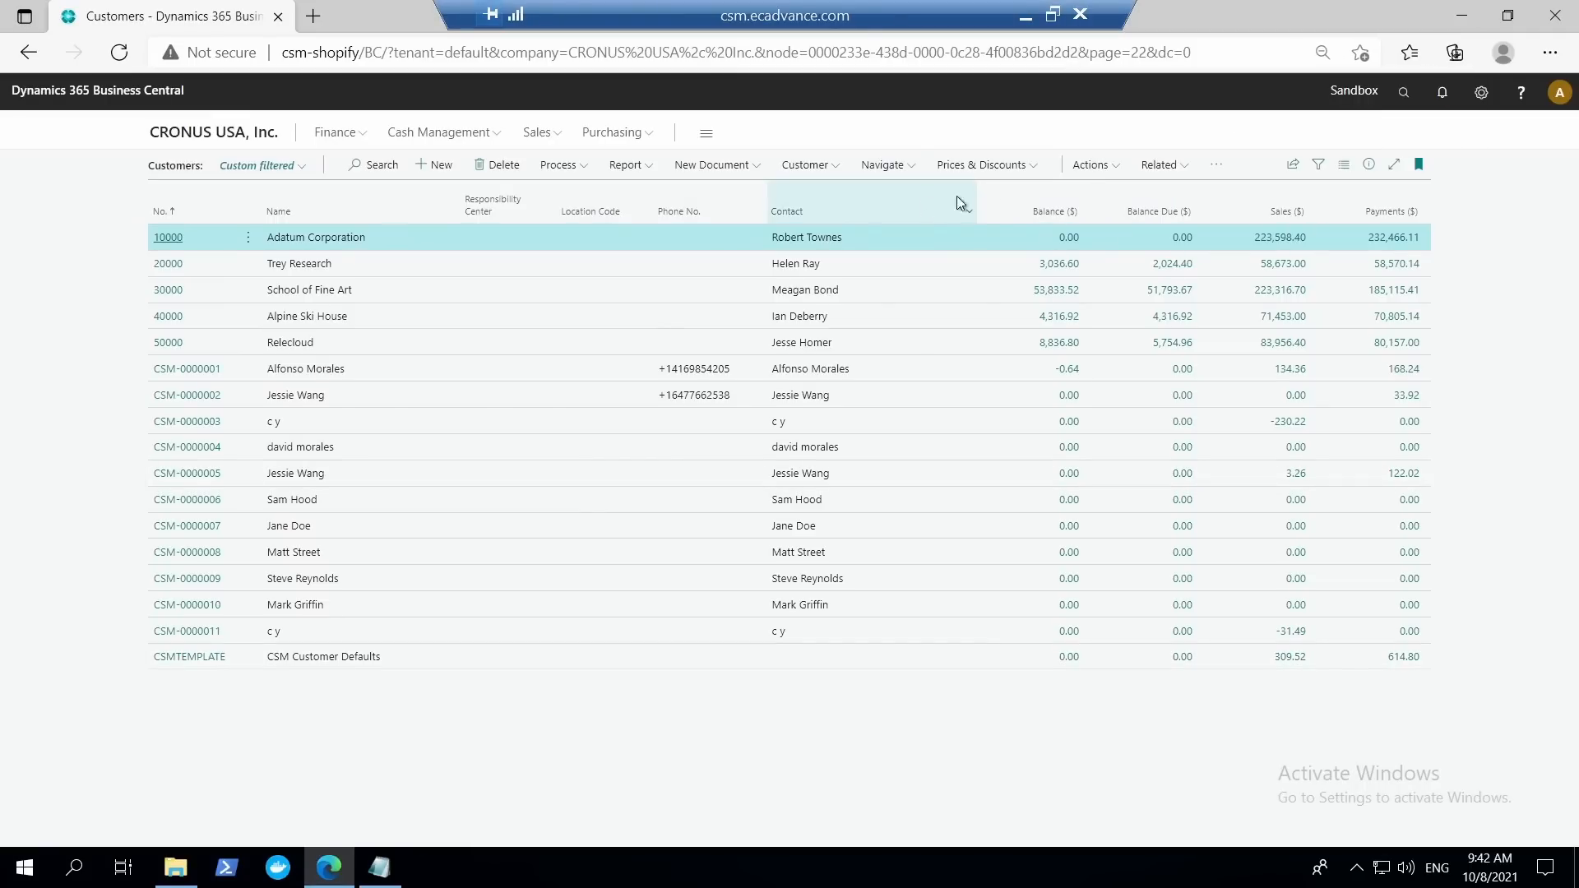
pyautogui.click(1096, 174)
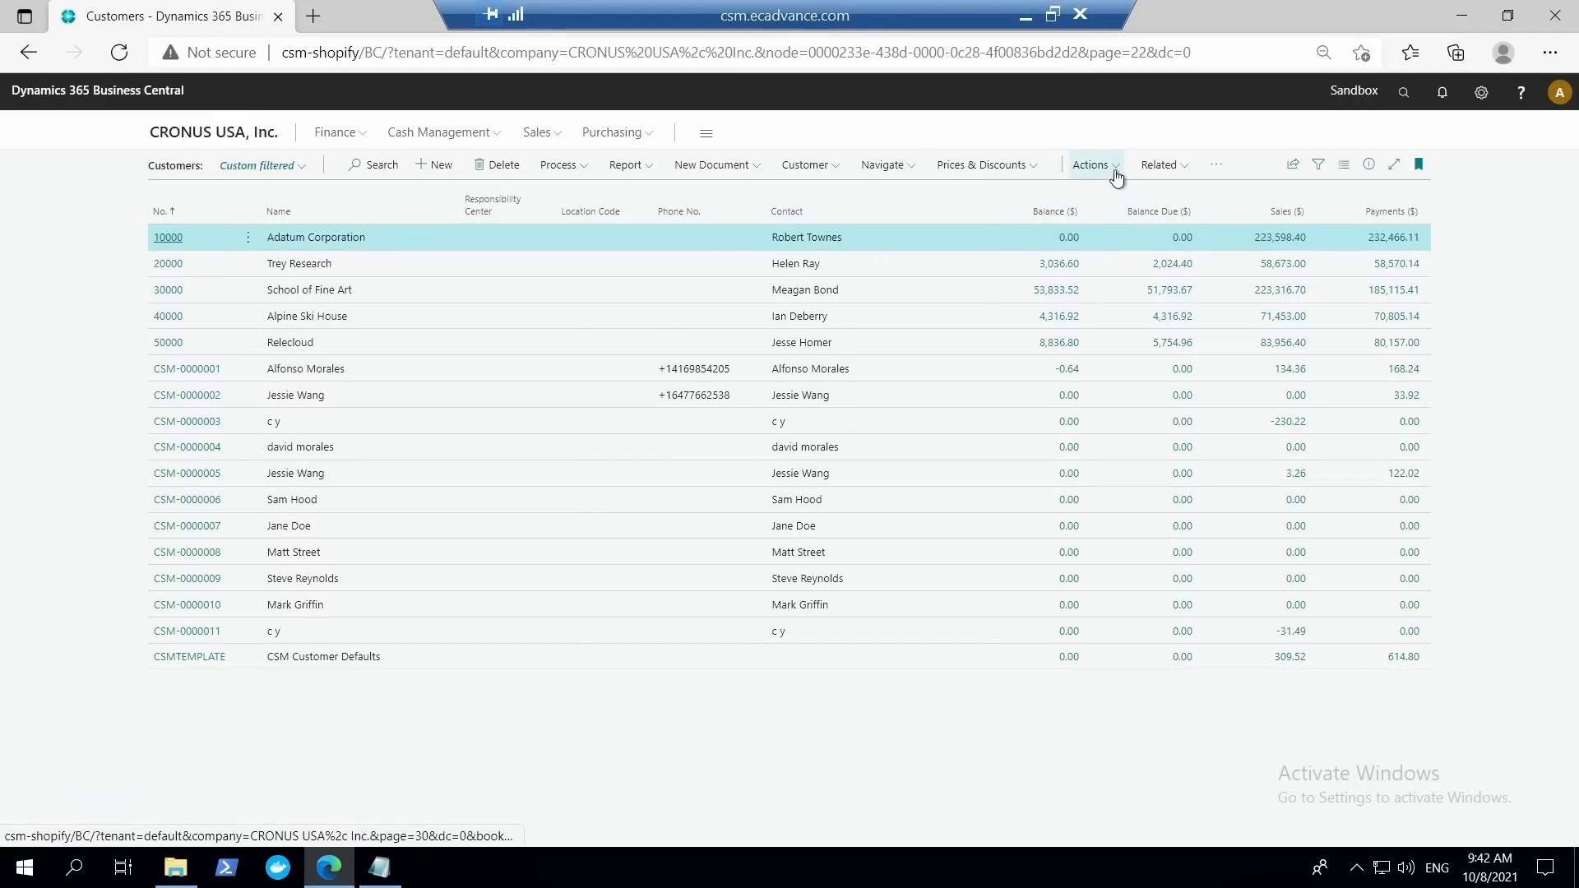
pyautogui.click(1094, 167)
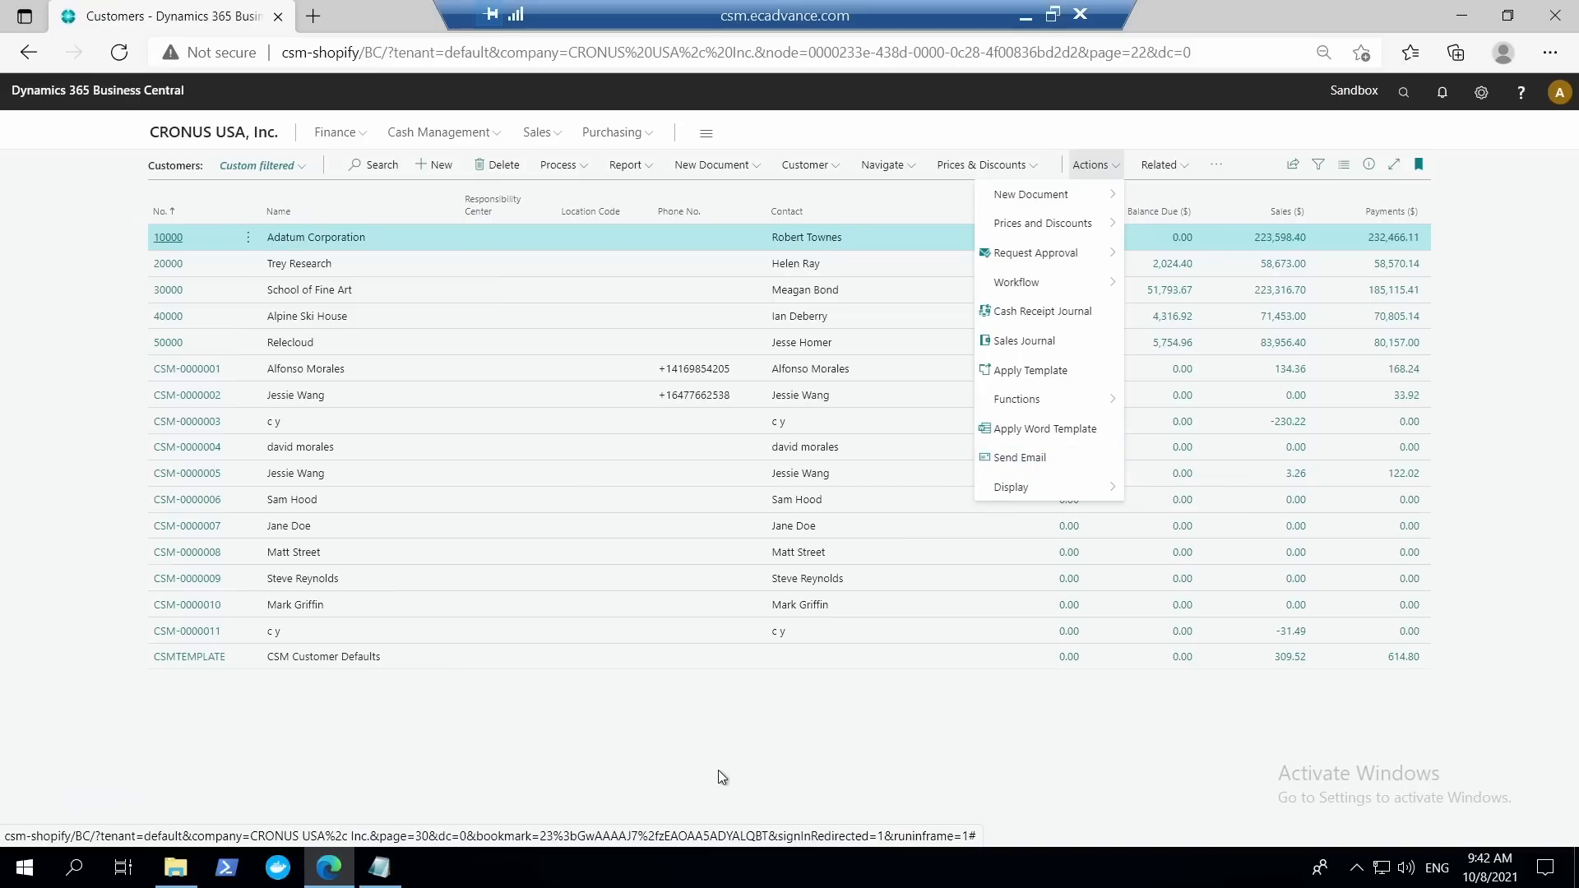
pyautogui.click(780, 708)
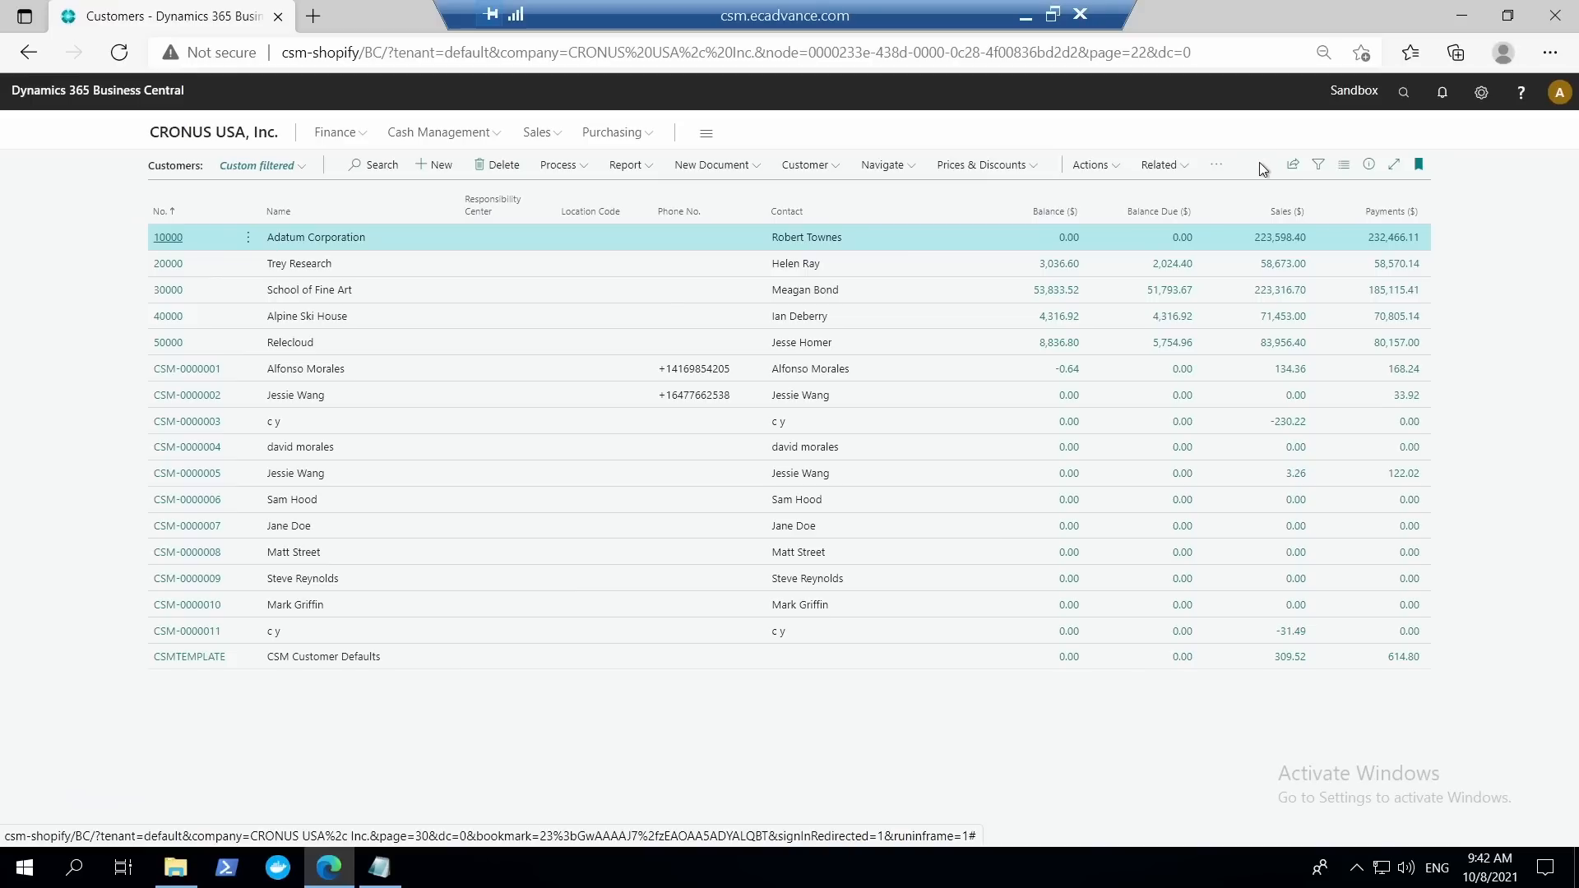
pyautogui.click(1533, 589)
# Open the Share to Teams window for the Customers list, look it over, and close it without sharing.
pyautogui.click(1295, 165)
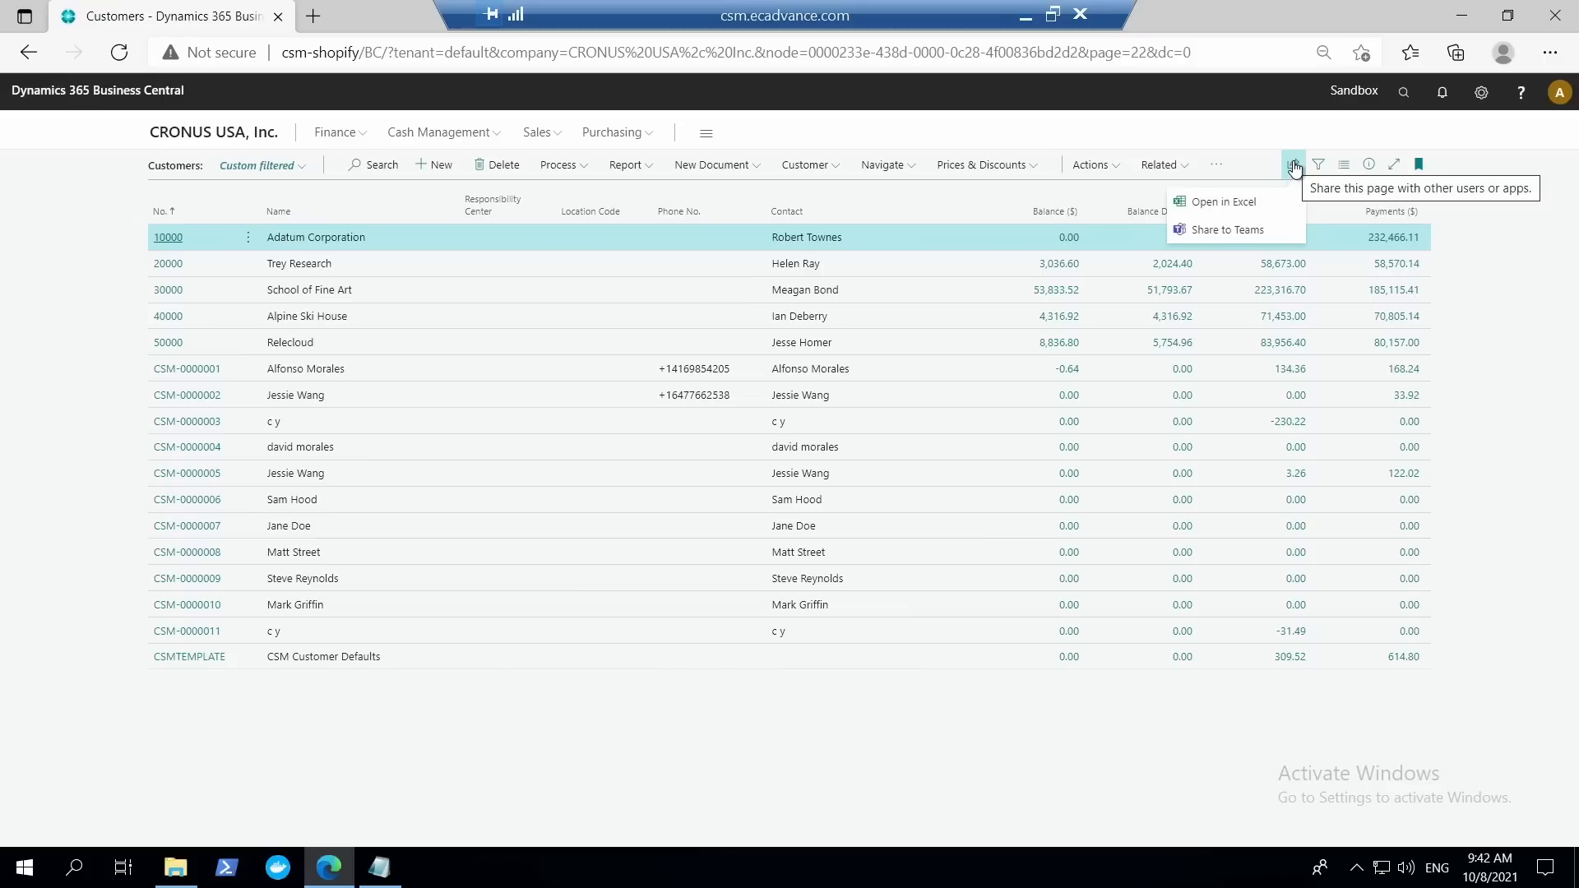
pyautogui.click(1228, 232)
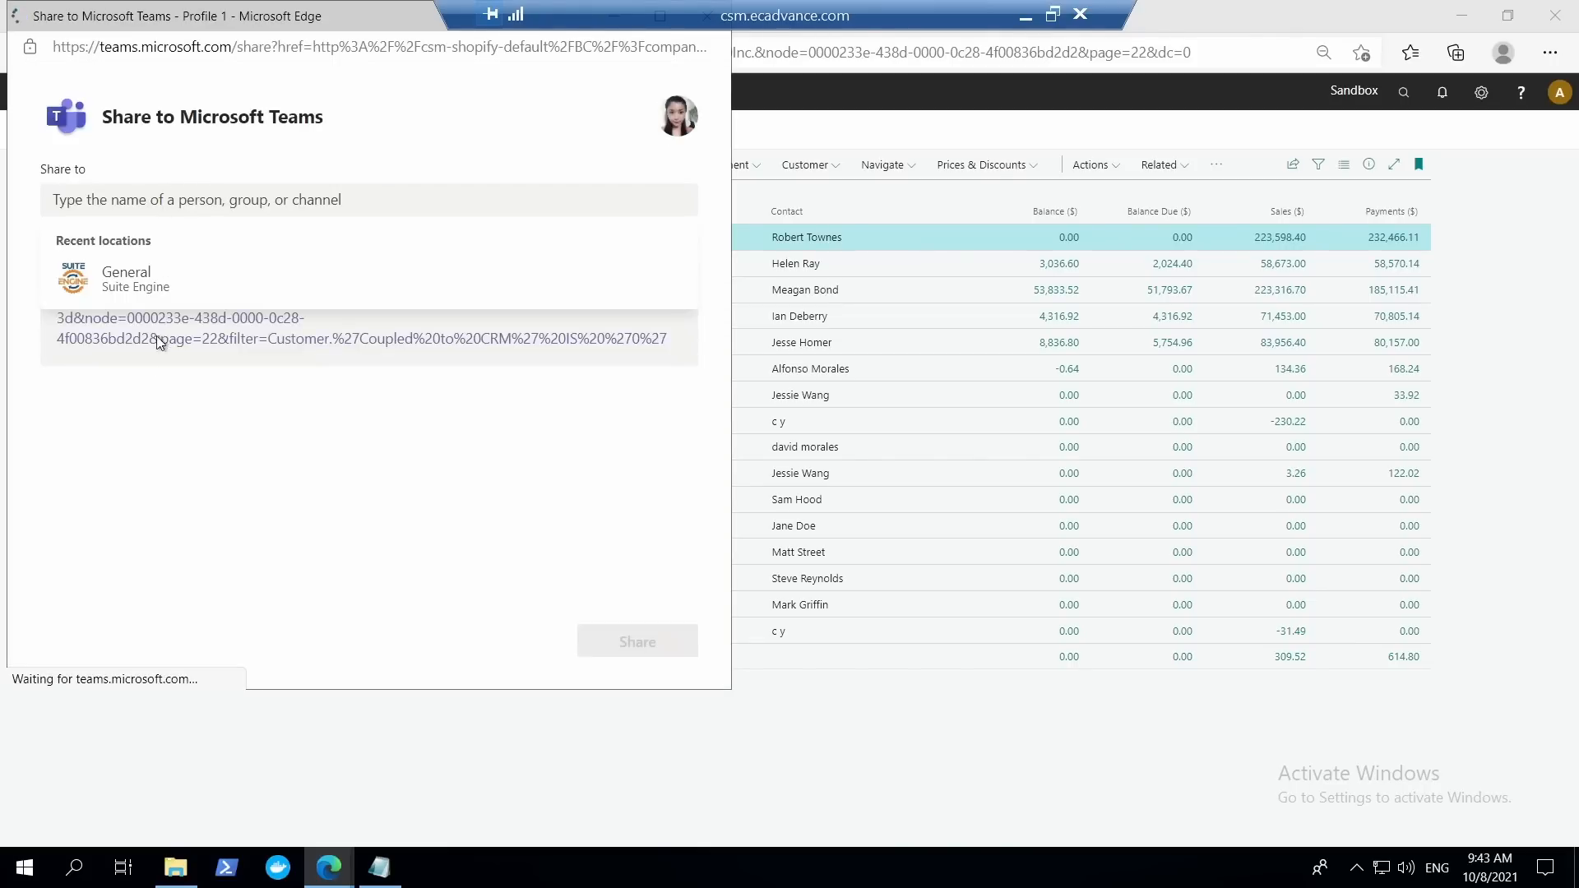
pyautogui.moveTo(327, 22); pyautogui.dragTo(373, 140)
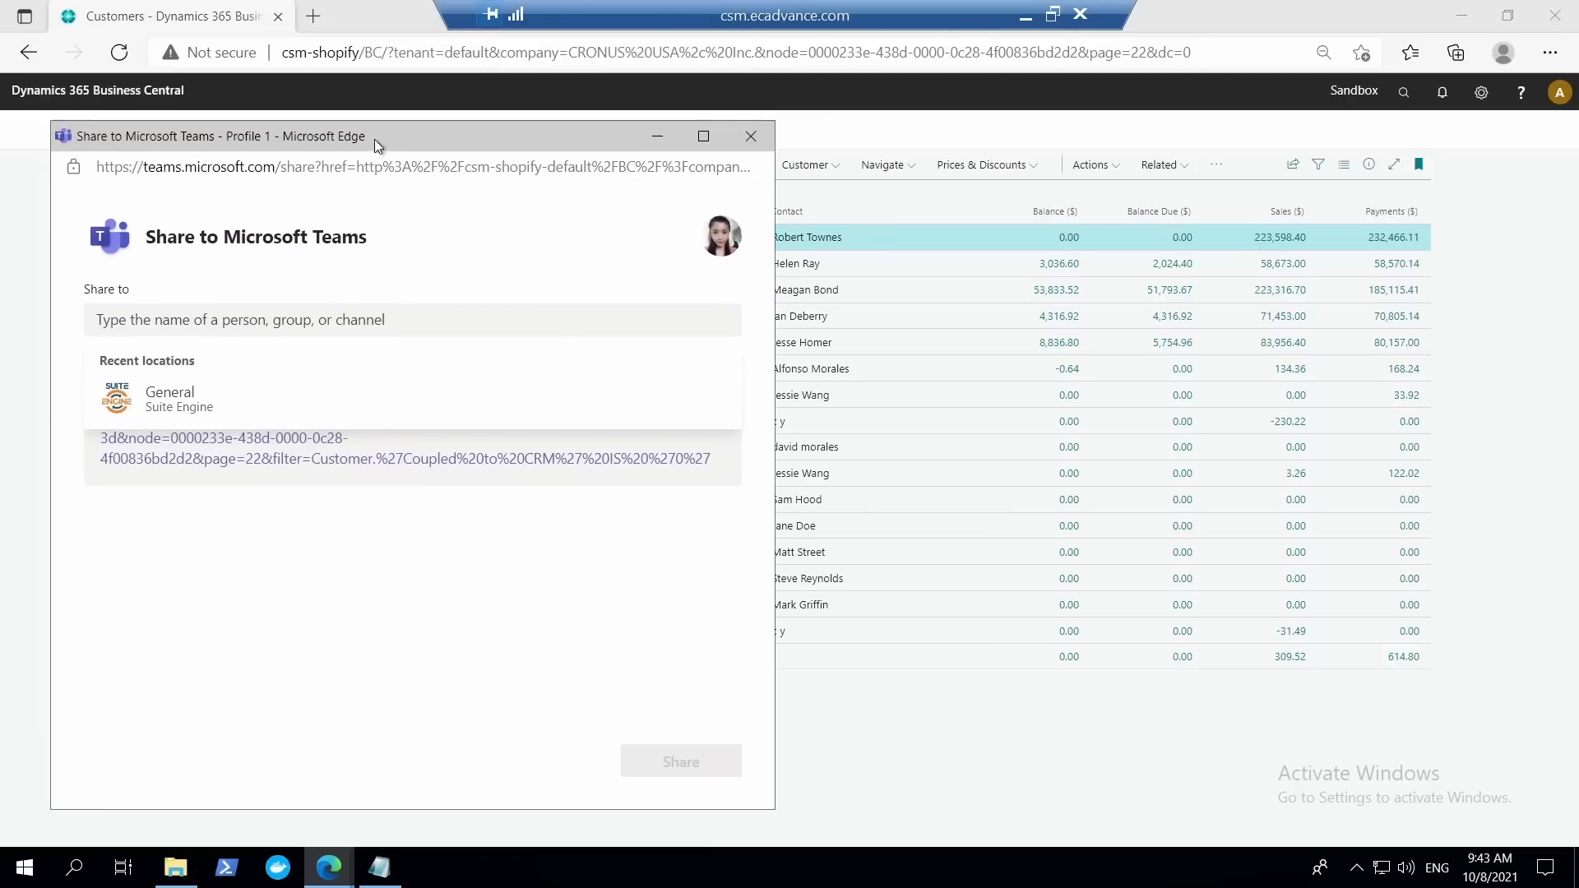
pyautogui.click(753, 138)
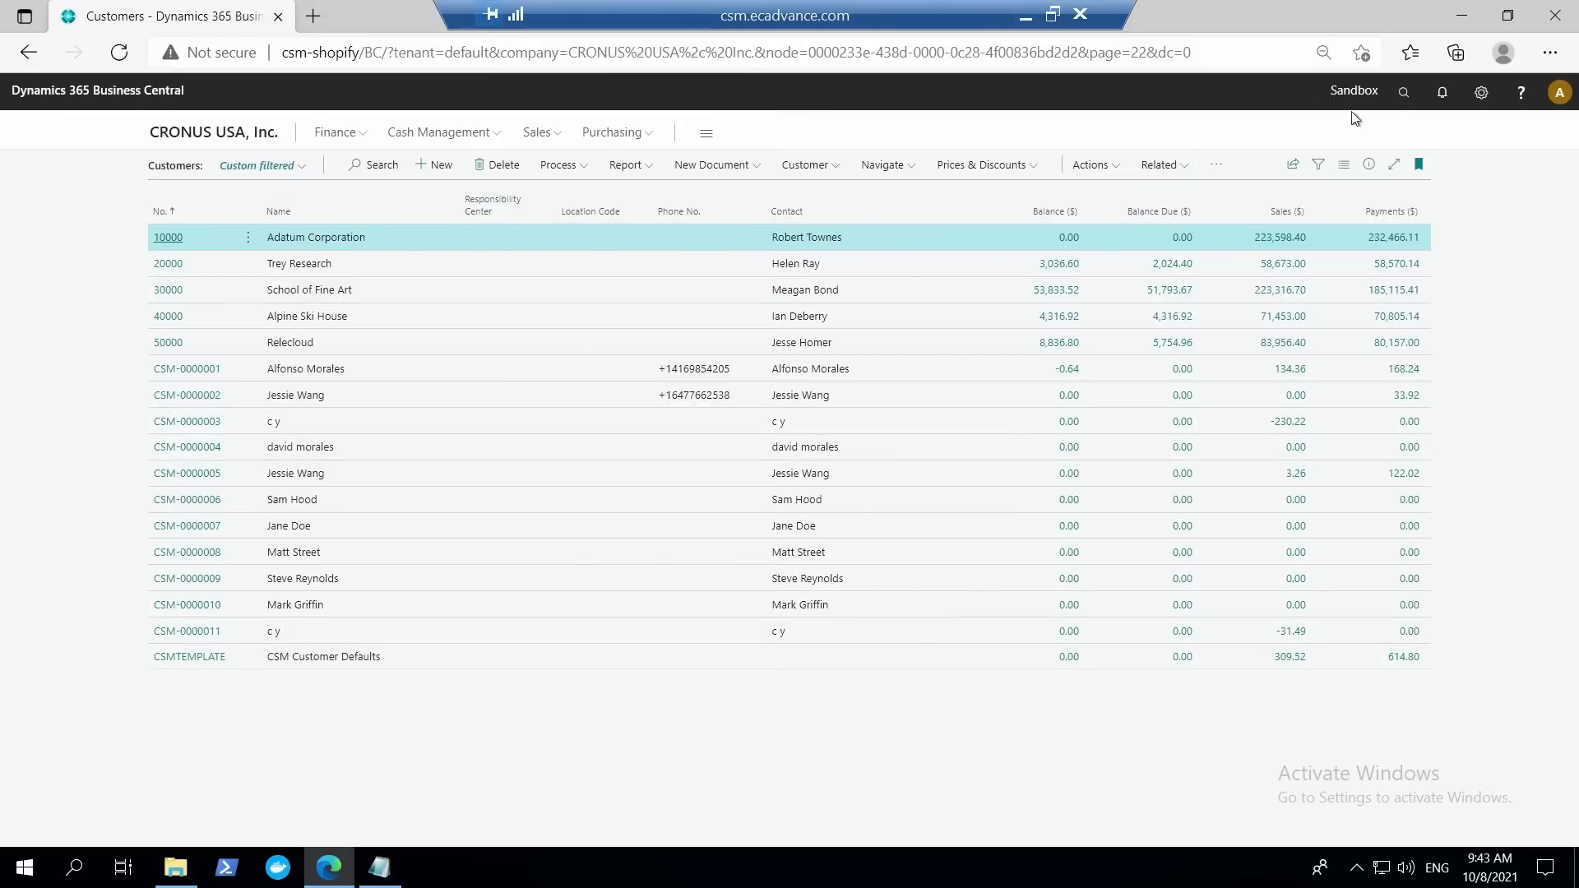
# Search for "get the", follow Get the Business Central app for Teams to its store page, and return to the Customers list.
pyautogui.click(1400, 97)
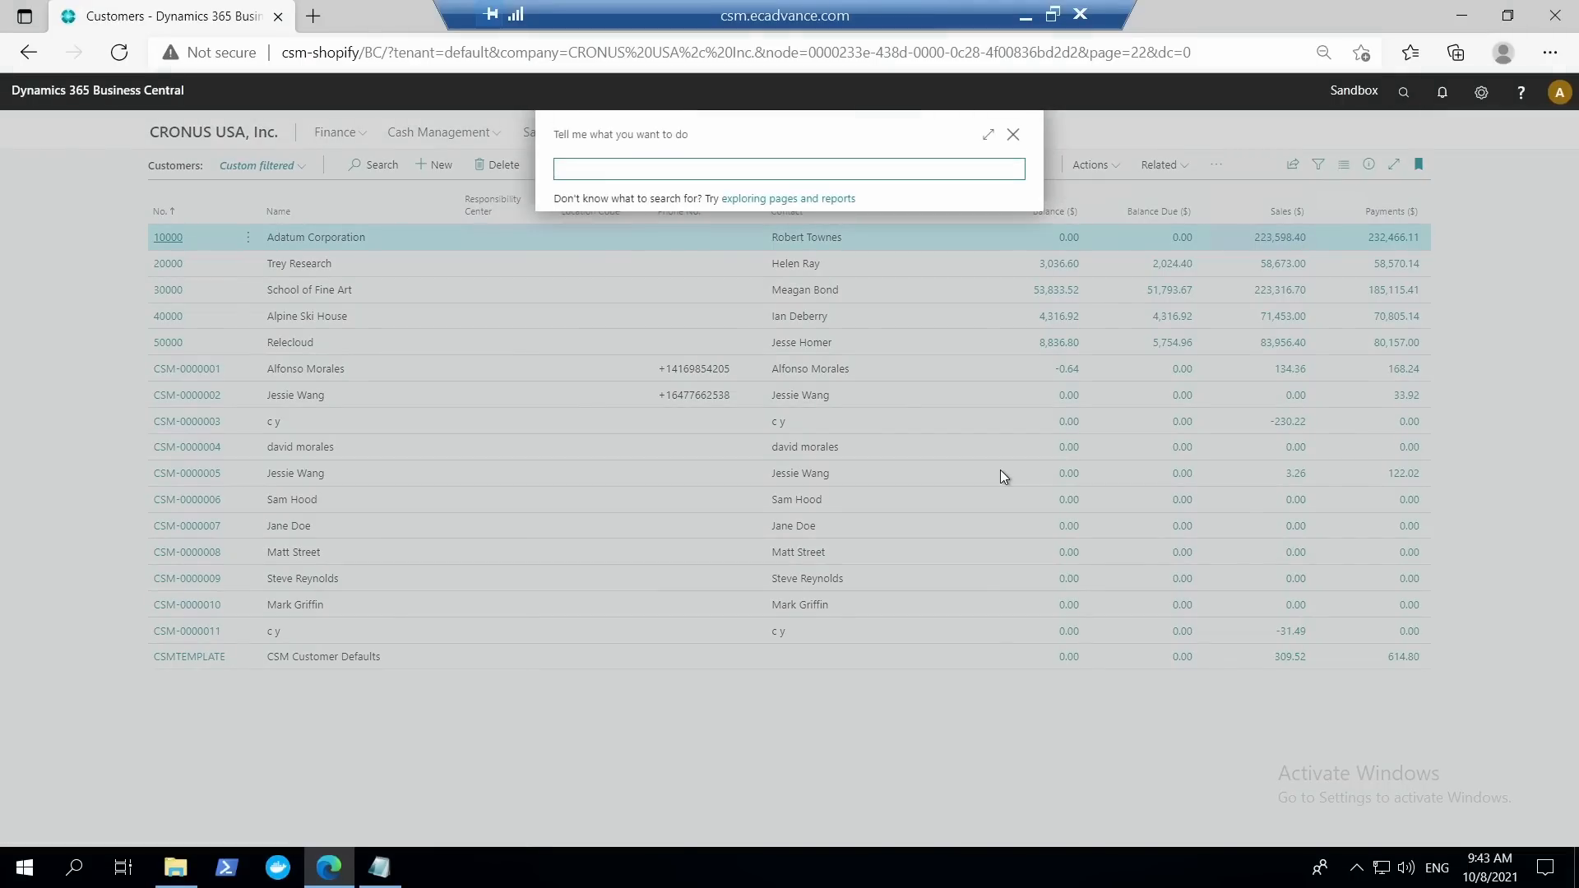
pyautogui.write('get the')
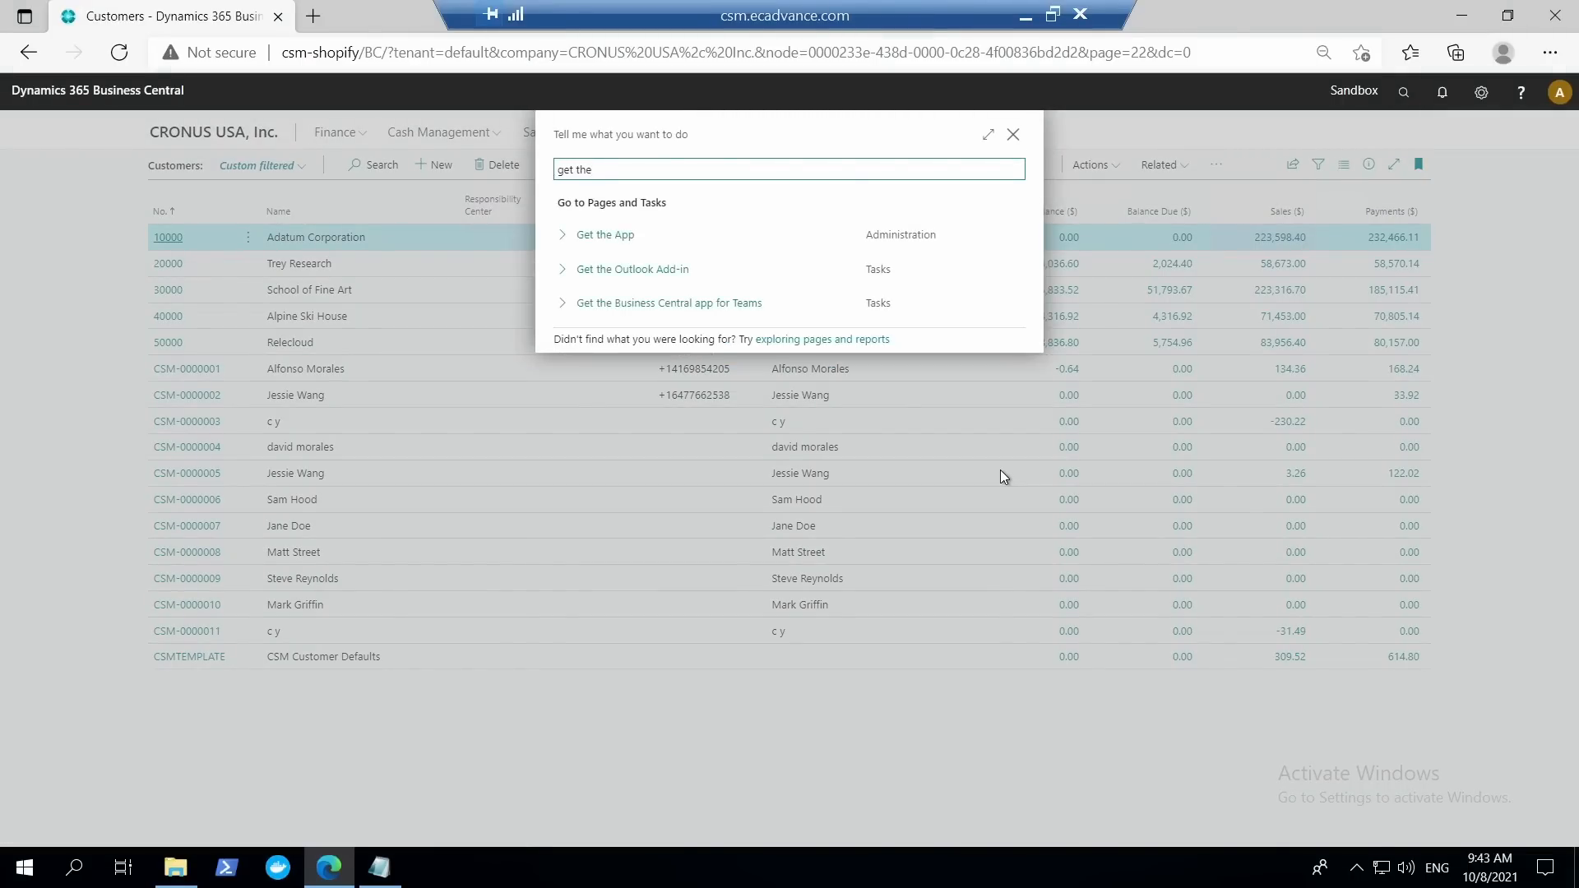
pyautogui.click(647, 301)
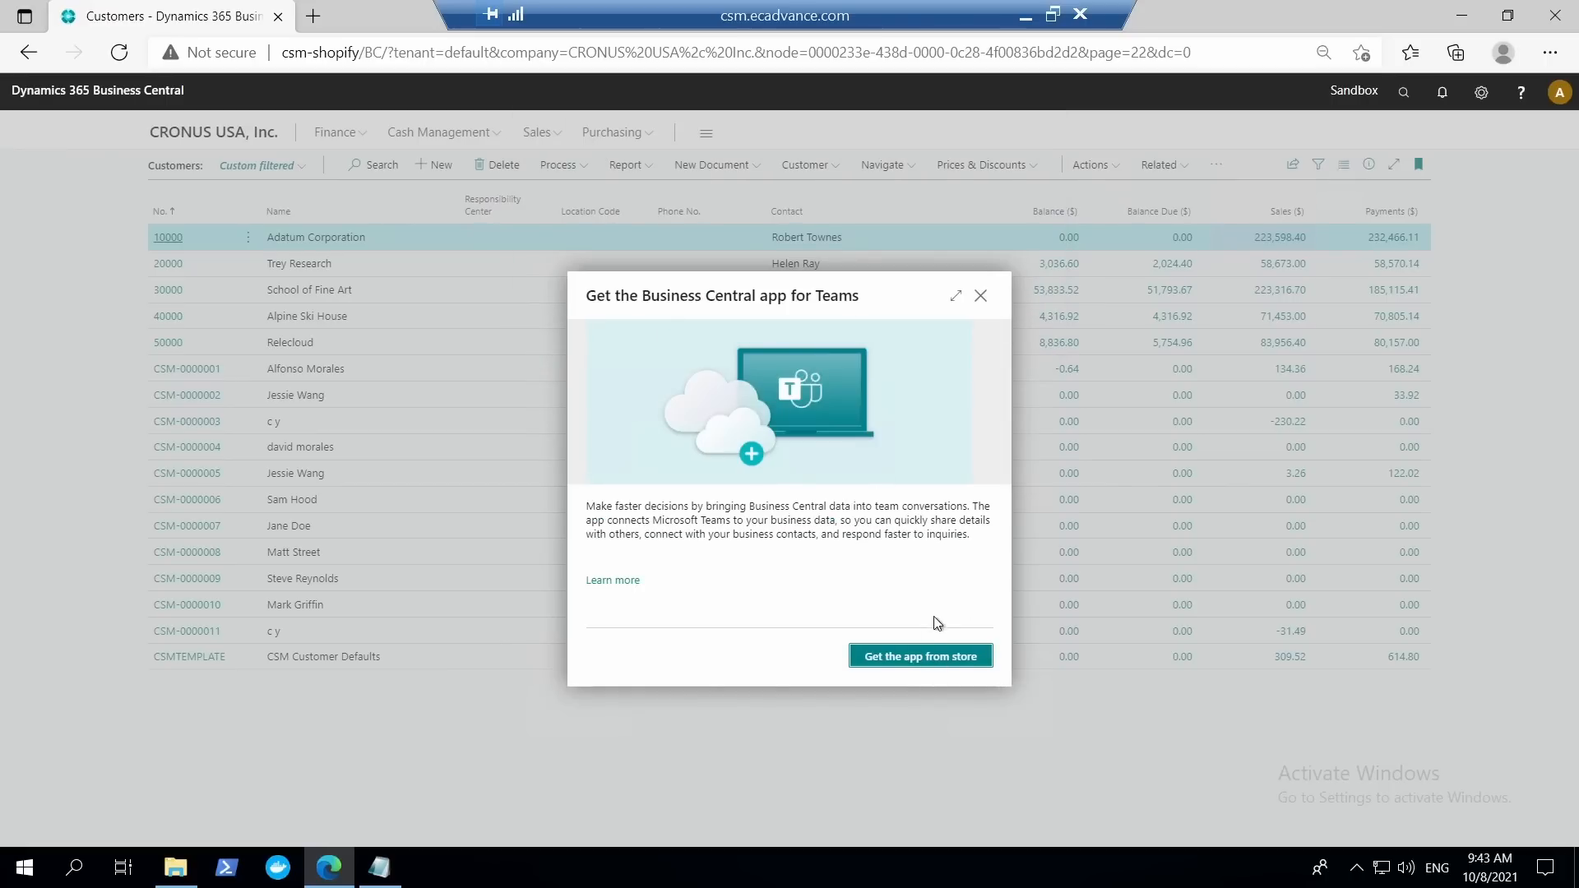
pyautogui.click(909, 658)
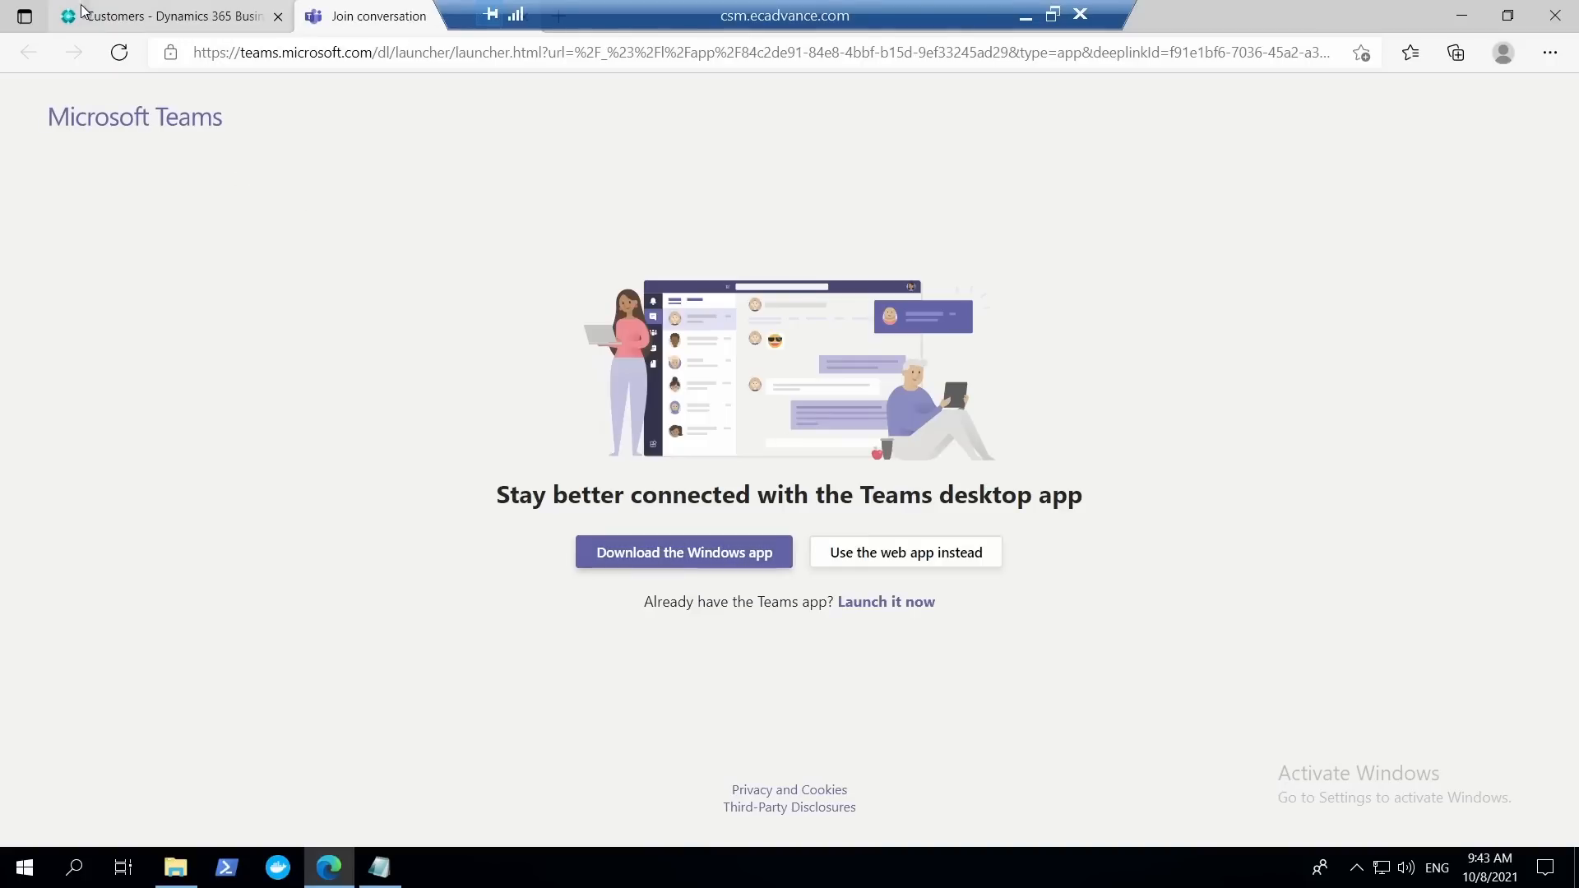
pyautogui.click(160, 16)
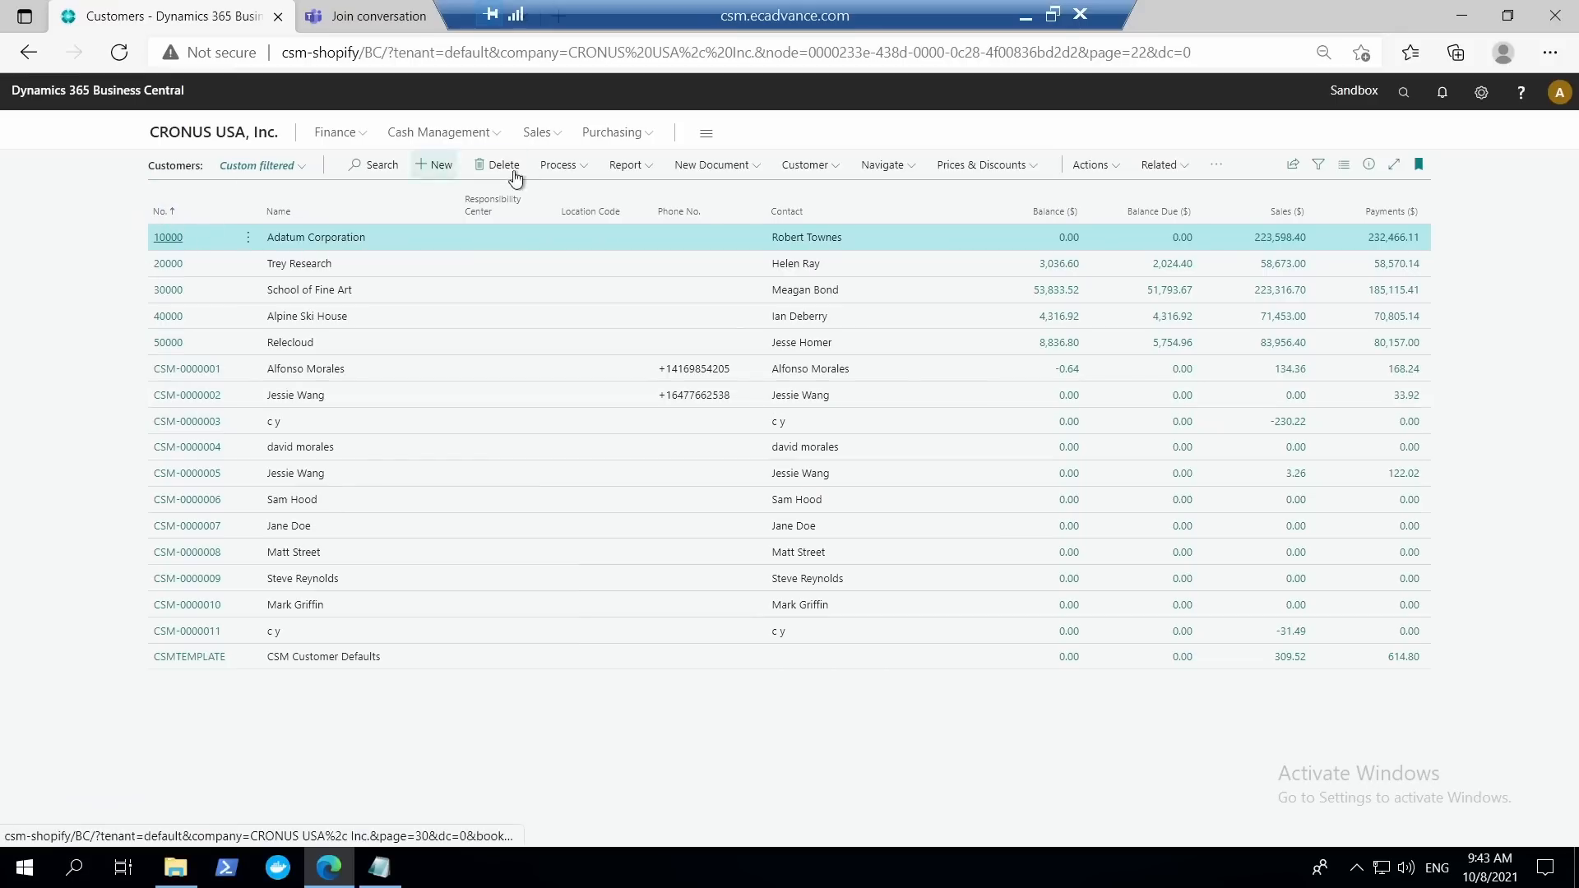
# Go to the Sales Orders list and open the Adatum Corporation order dated 4/2/2021.
pyautogui.click(562, 137)
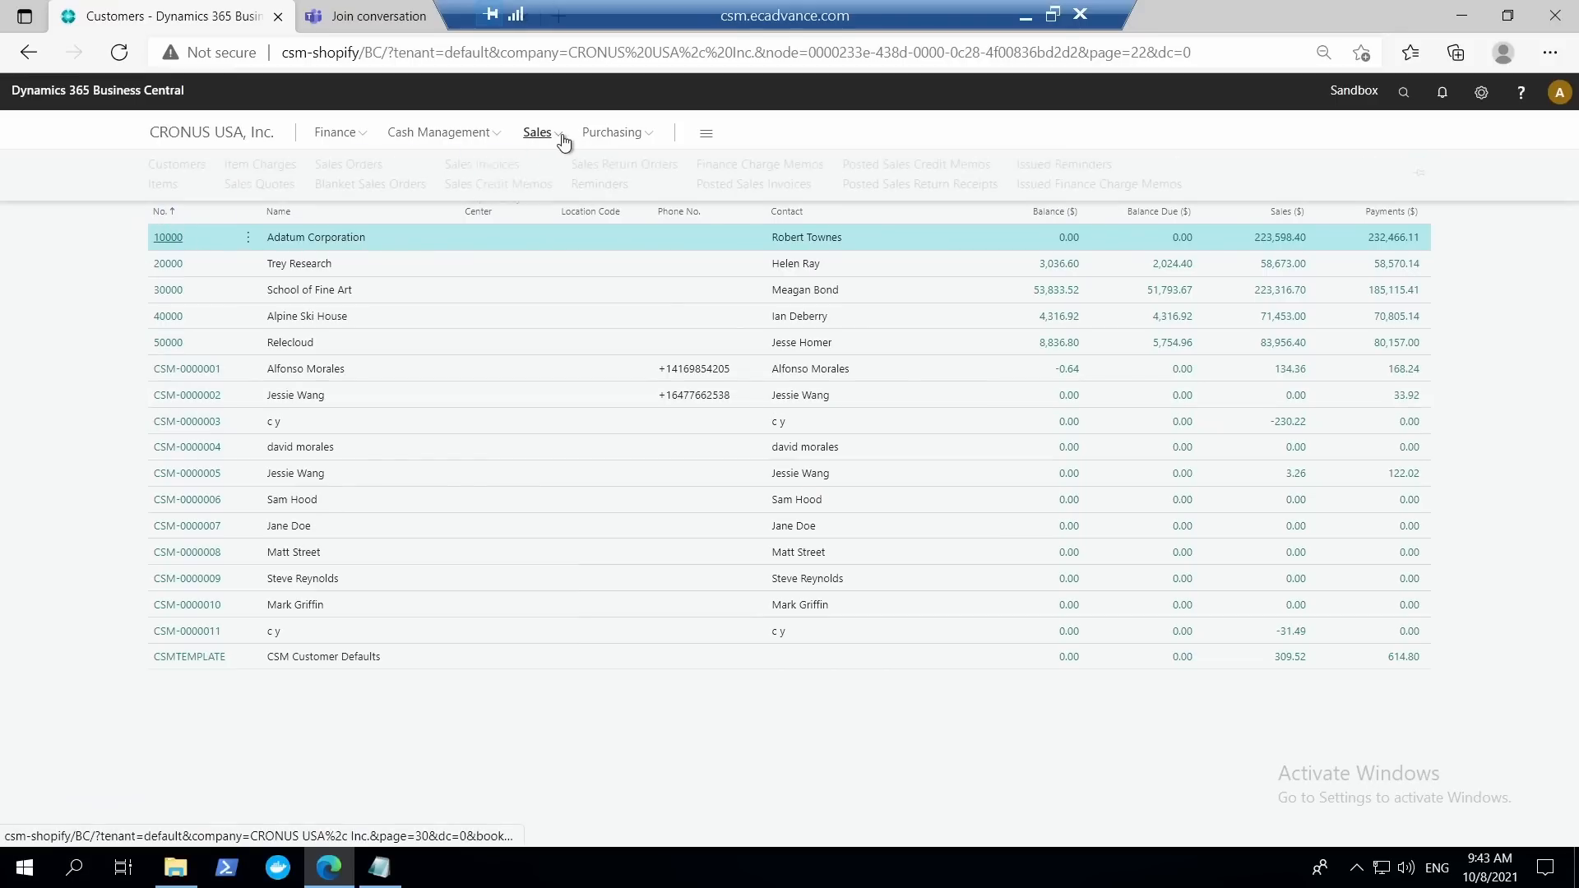
pyautogui.click(347, 167)
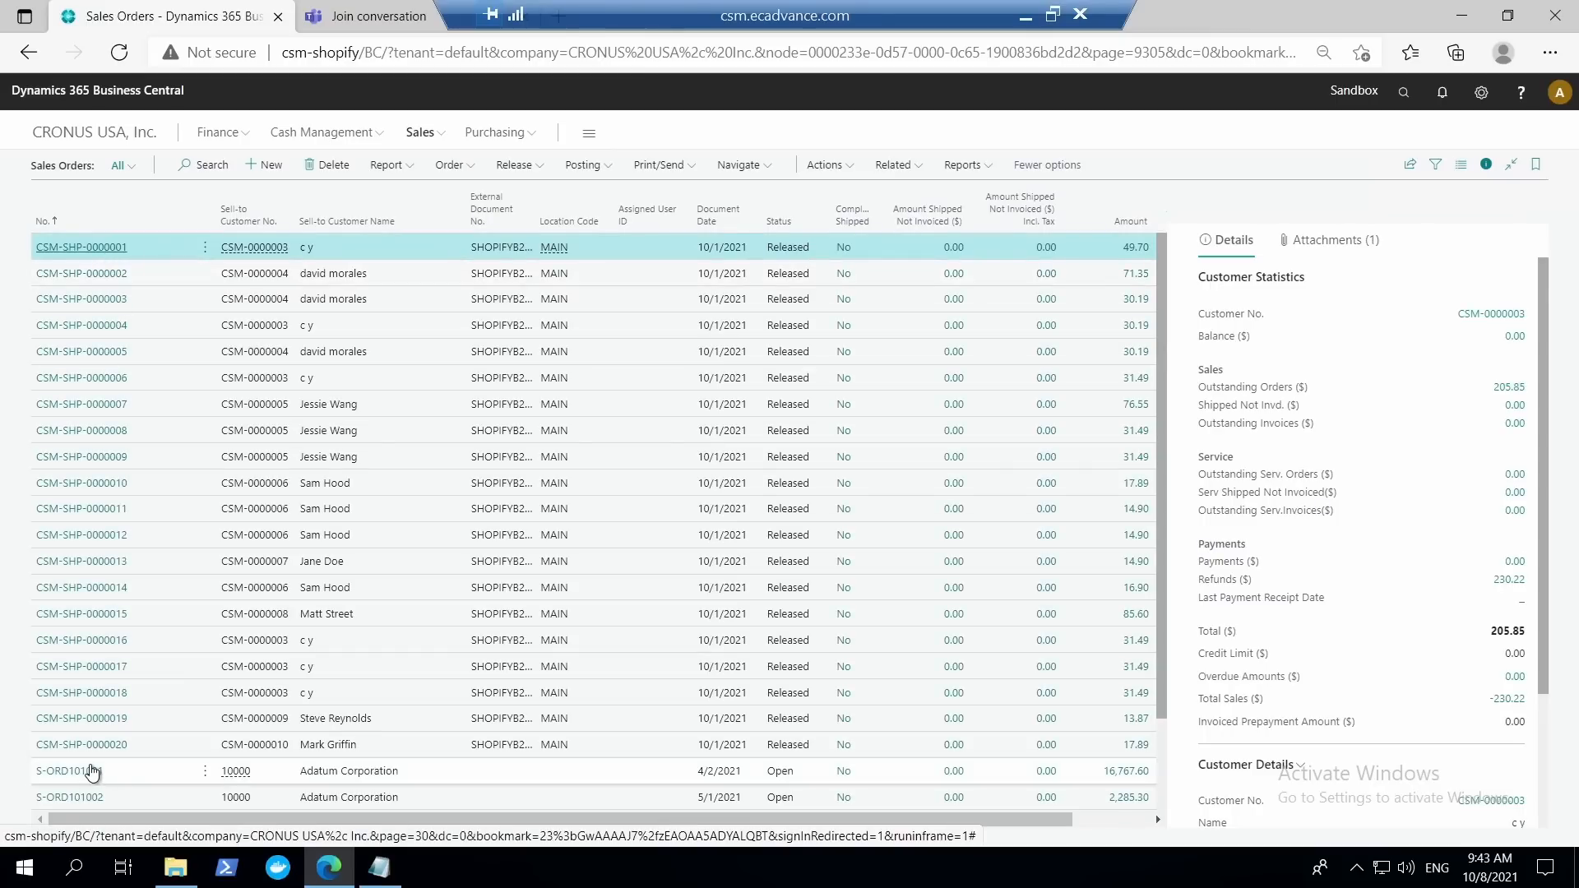
pyautogui.click(124, 771)
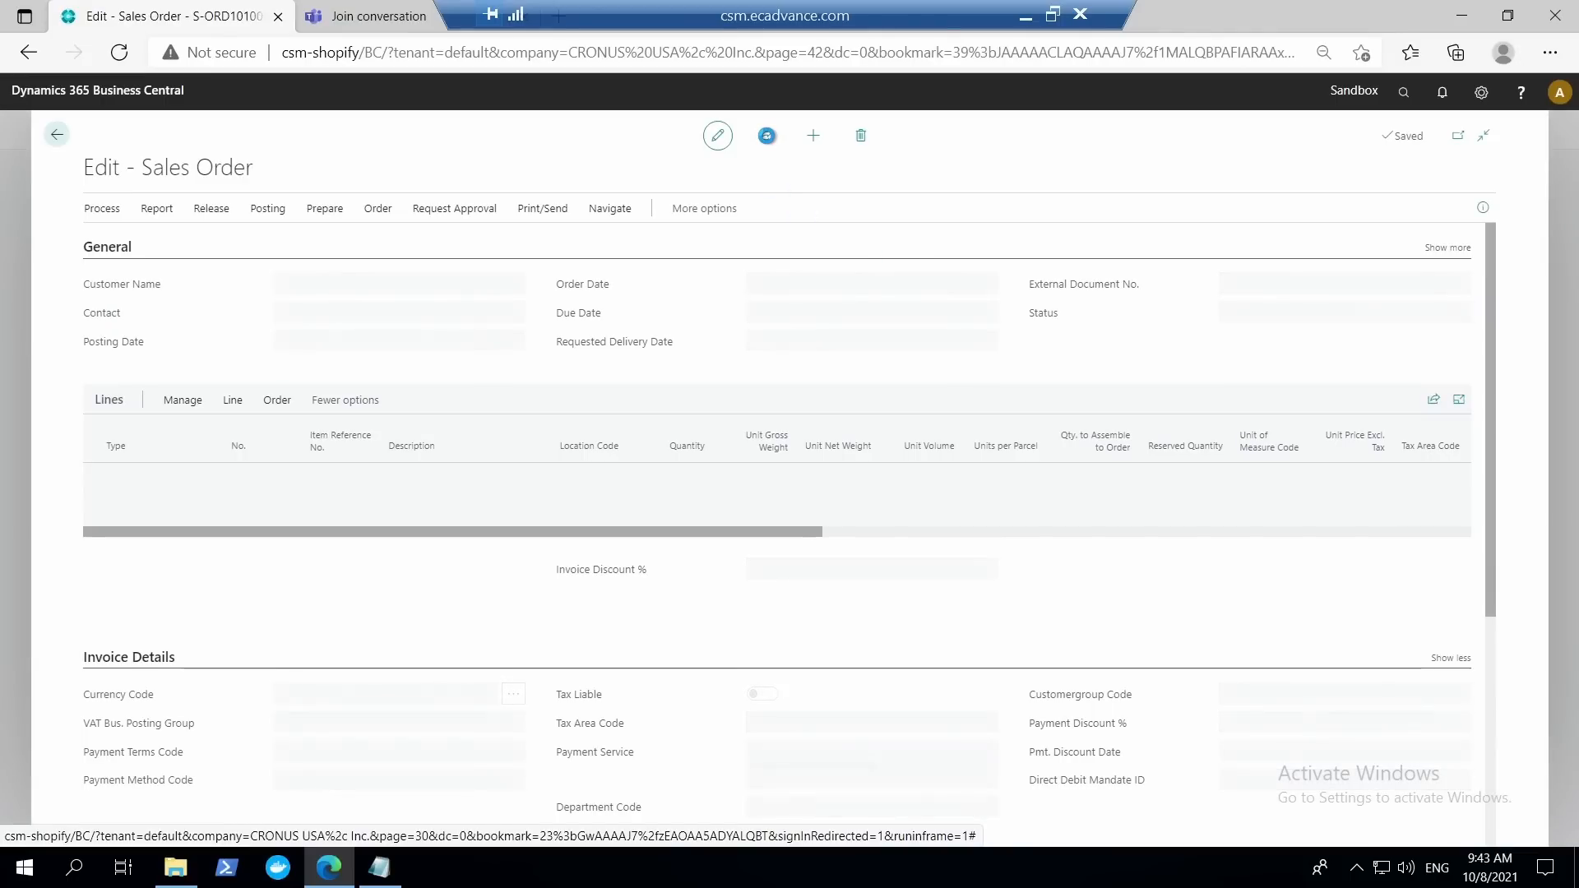
# View the Share to Teams window for the open sales order, close it without sharing, and return to the Sales Orders list.
pyautogui.click(767, 138)
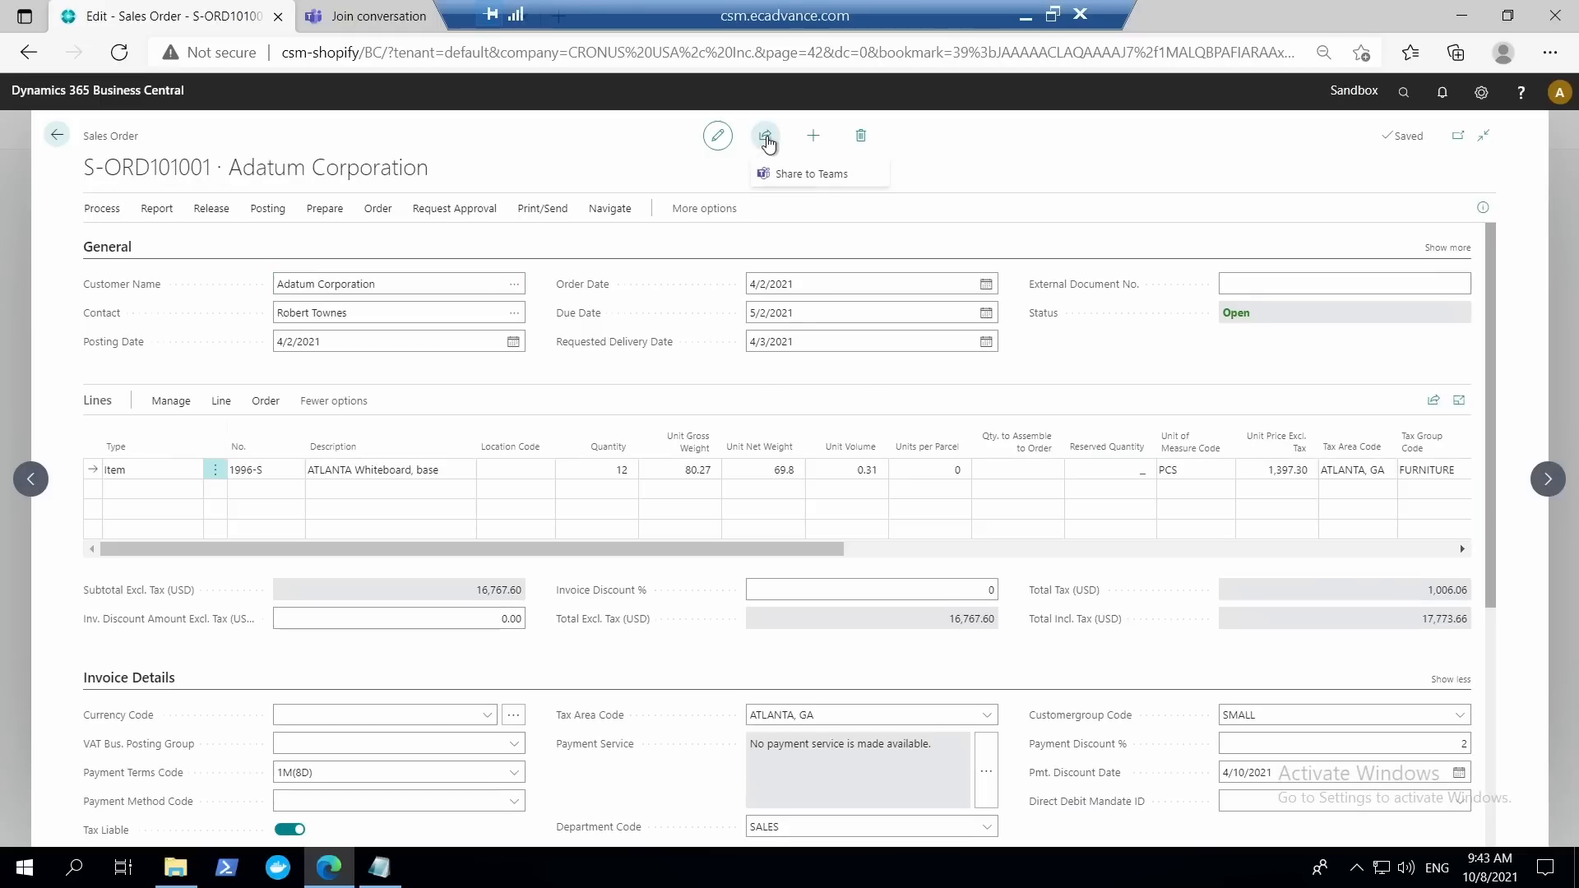
pyautogui.click(812, 174)
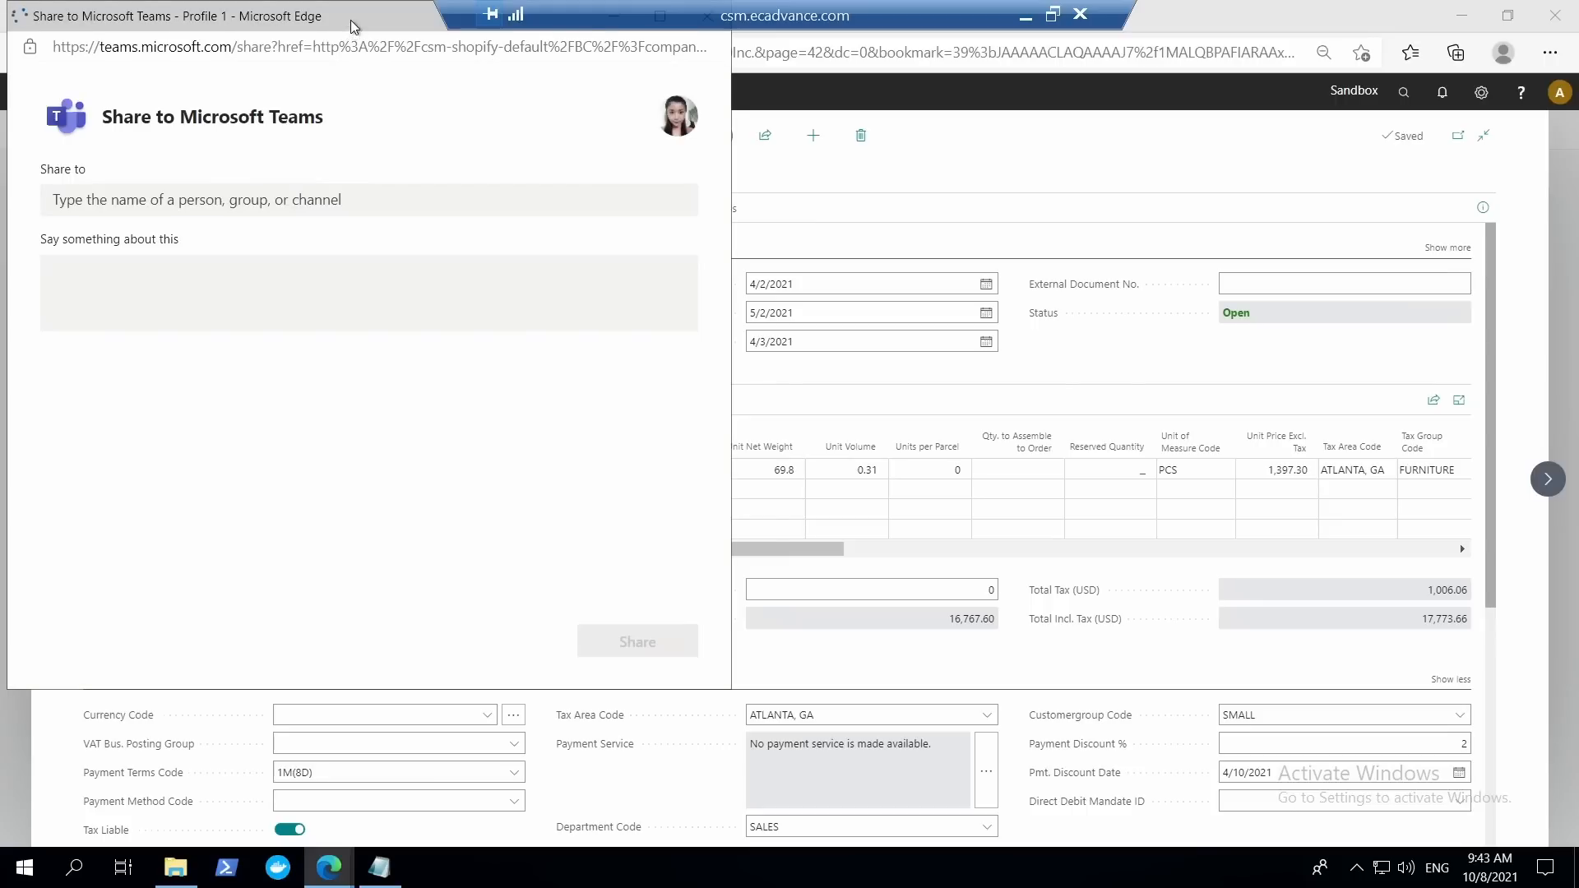
pyautogui.moveTo(352, 27); pyautogui.dragTo(416, 138)
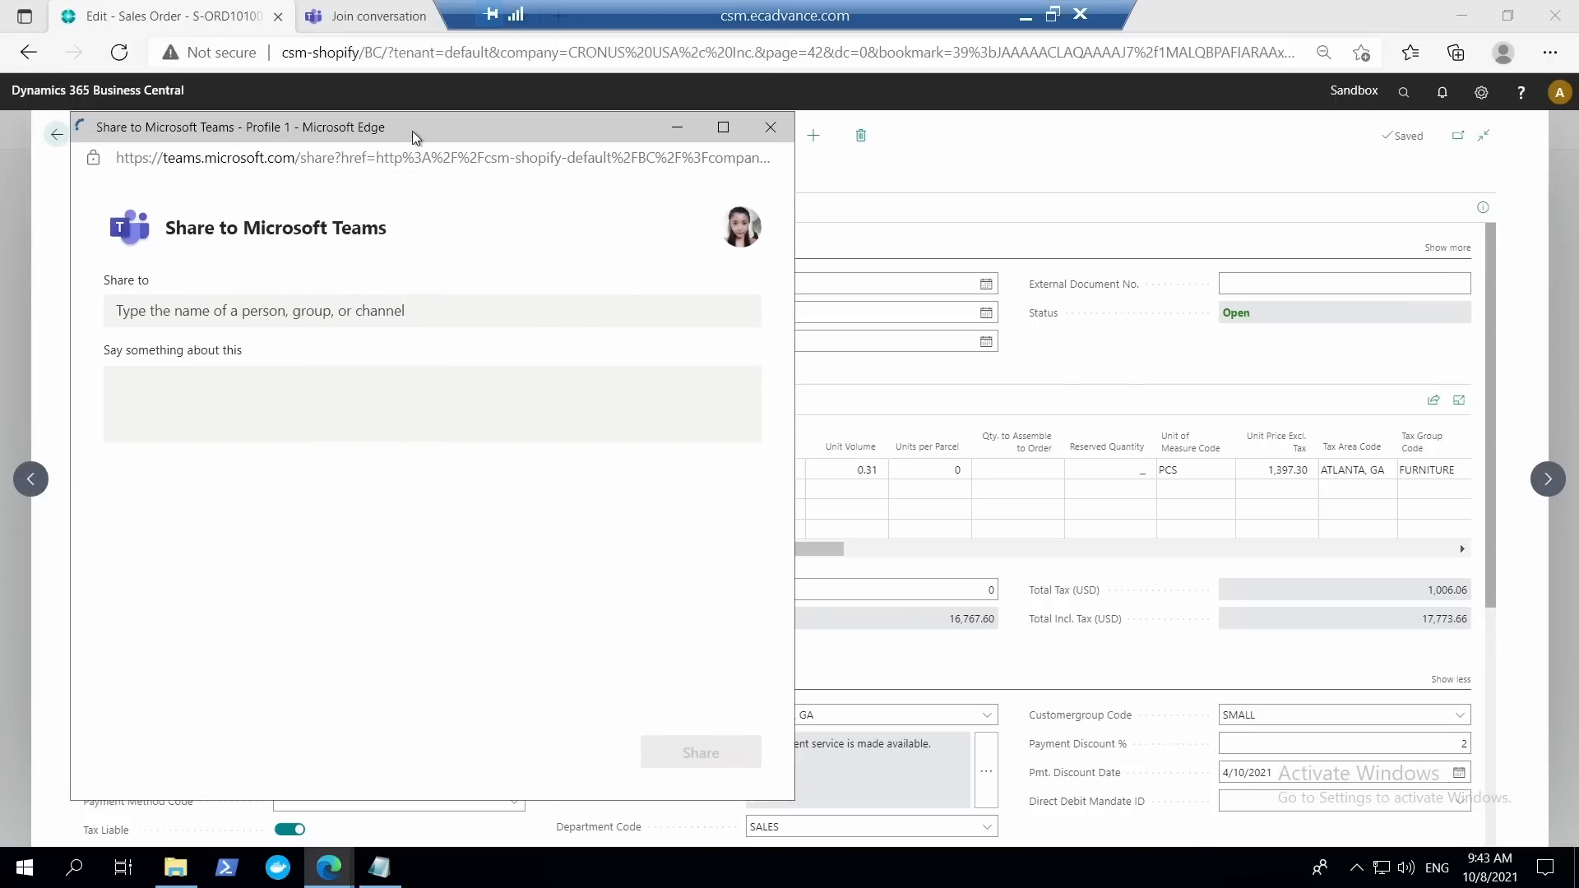
pyautogui.click(770, 128)
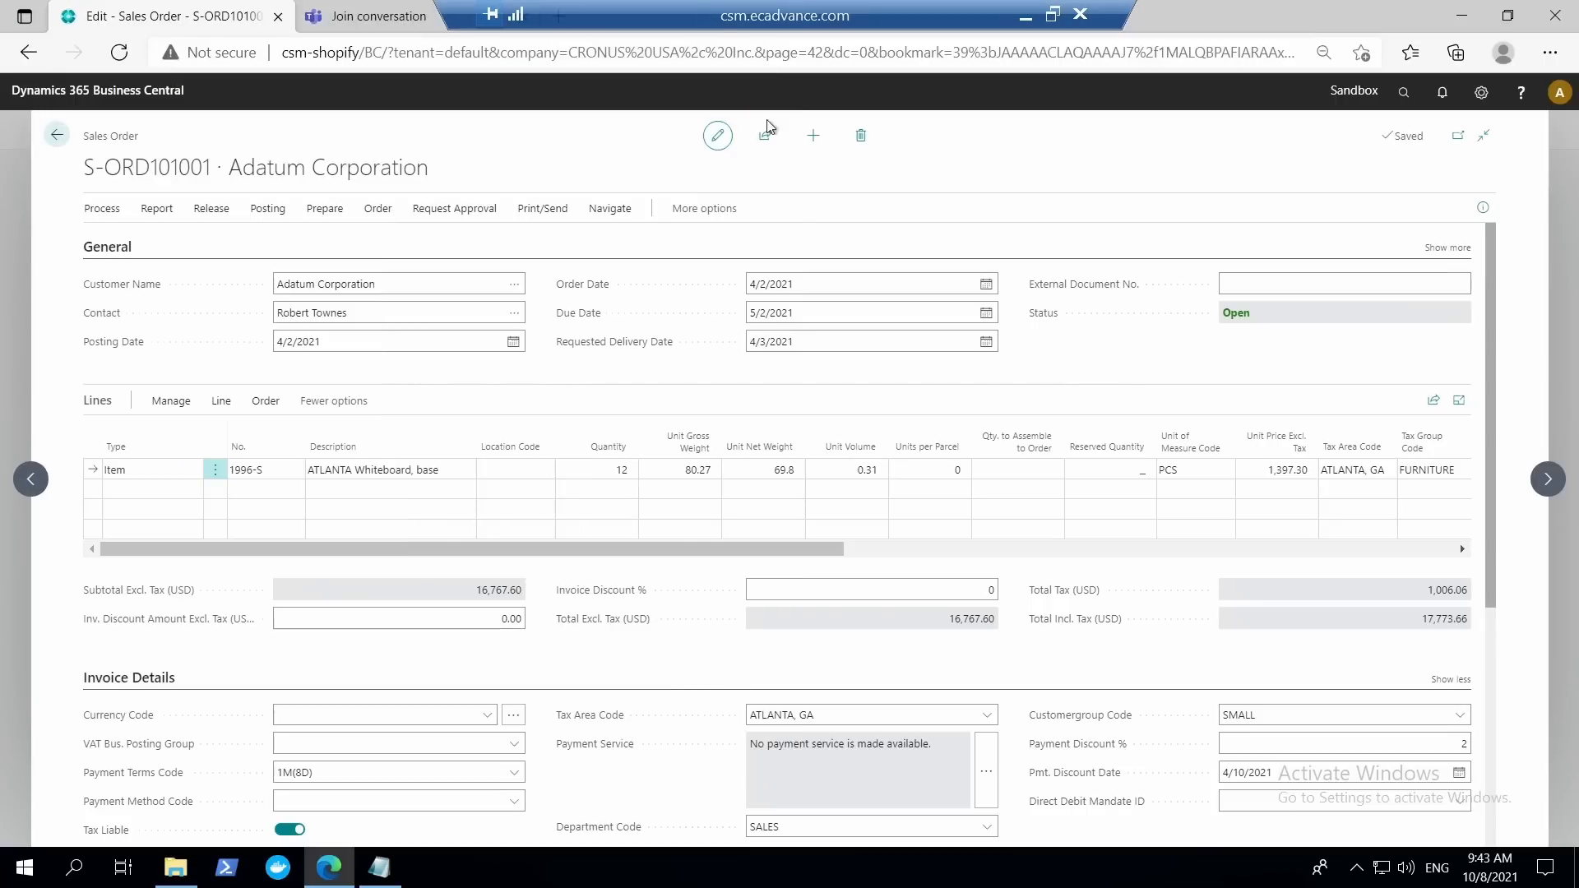
pyautogui.click(59, 137)
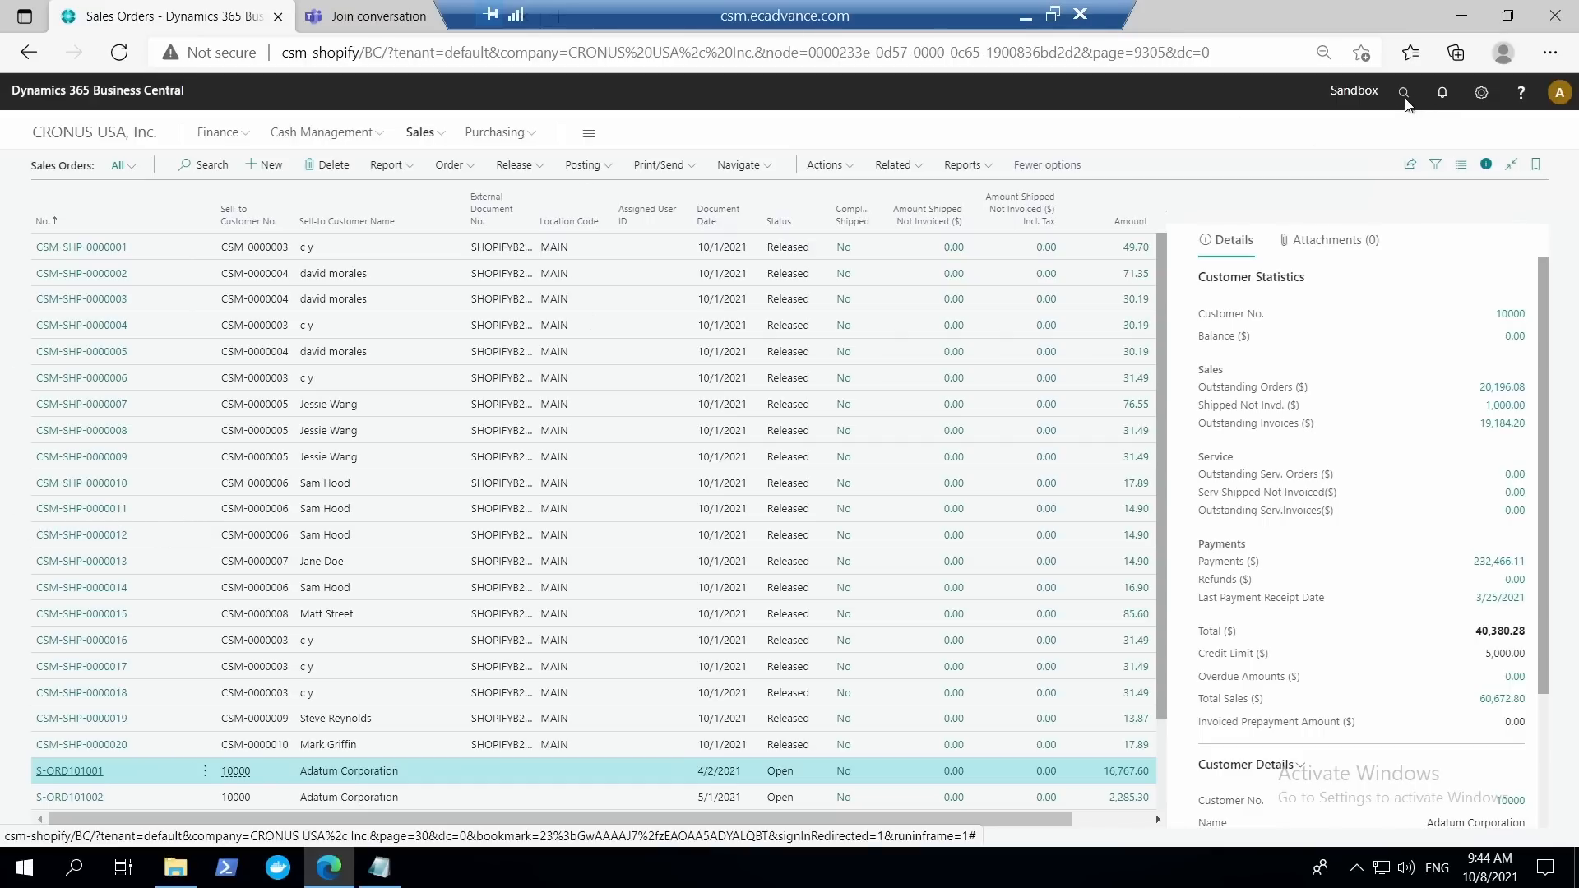
# Open Assisted Setup and view the Teams App and Outlook Add-in Centralized Deployment entries under Do more with Business Central.
pyautogui.click(1481, 92)
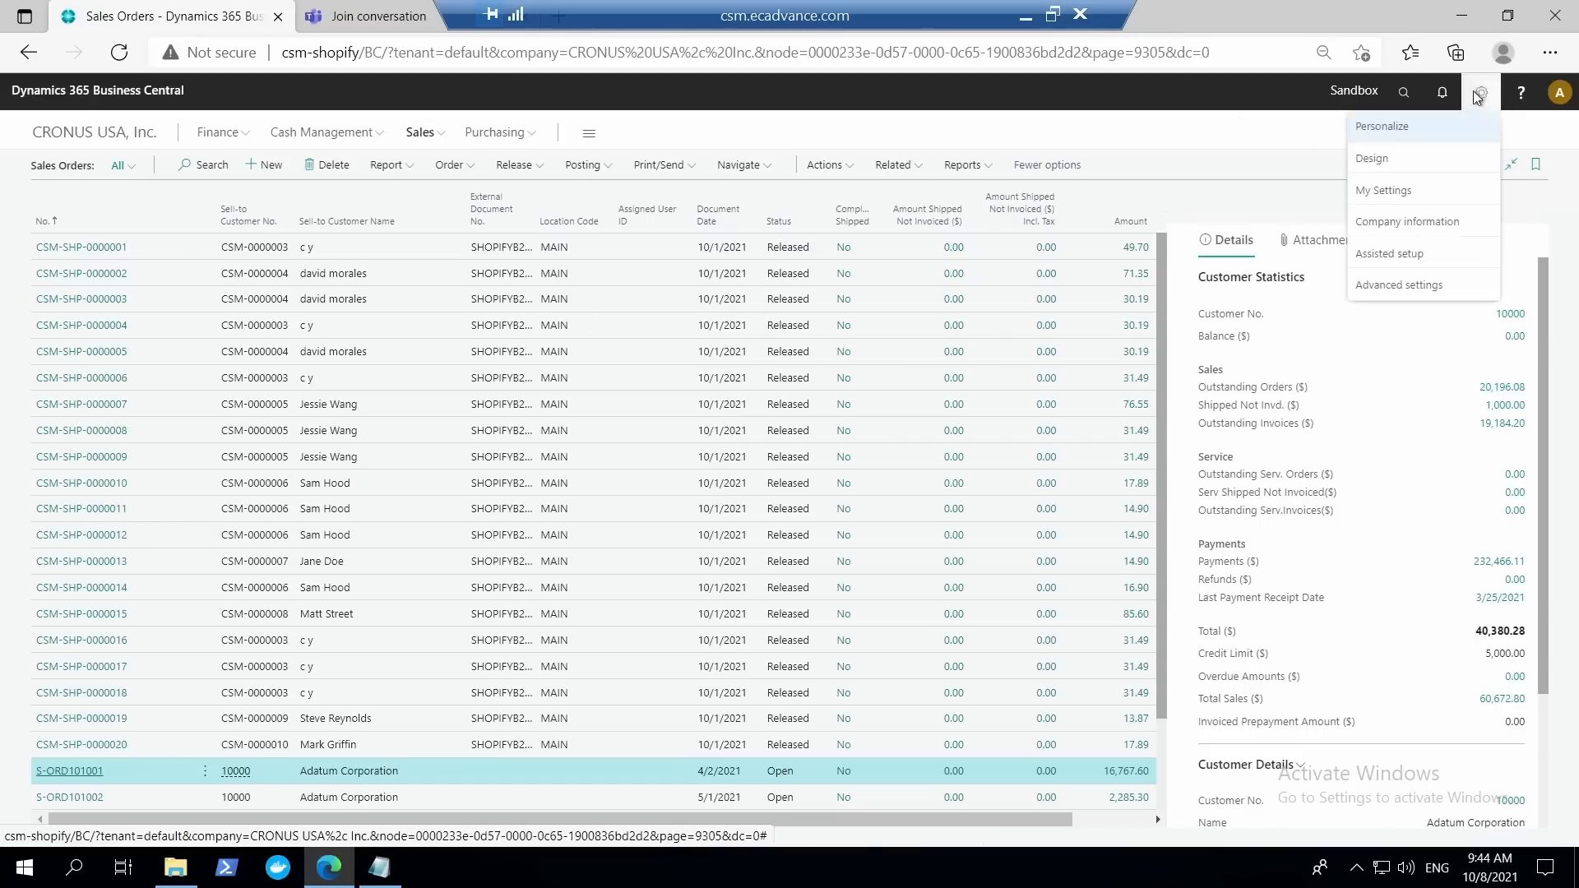
pyautogui.click(1392, 257)
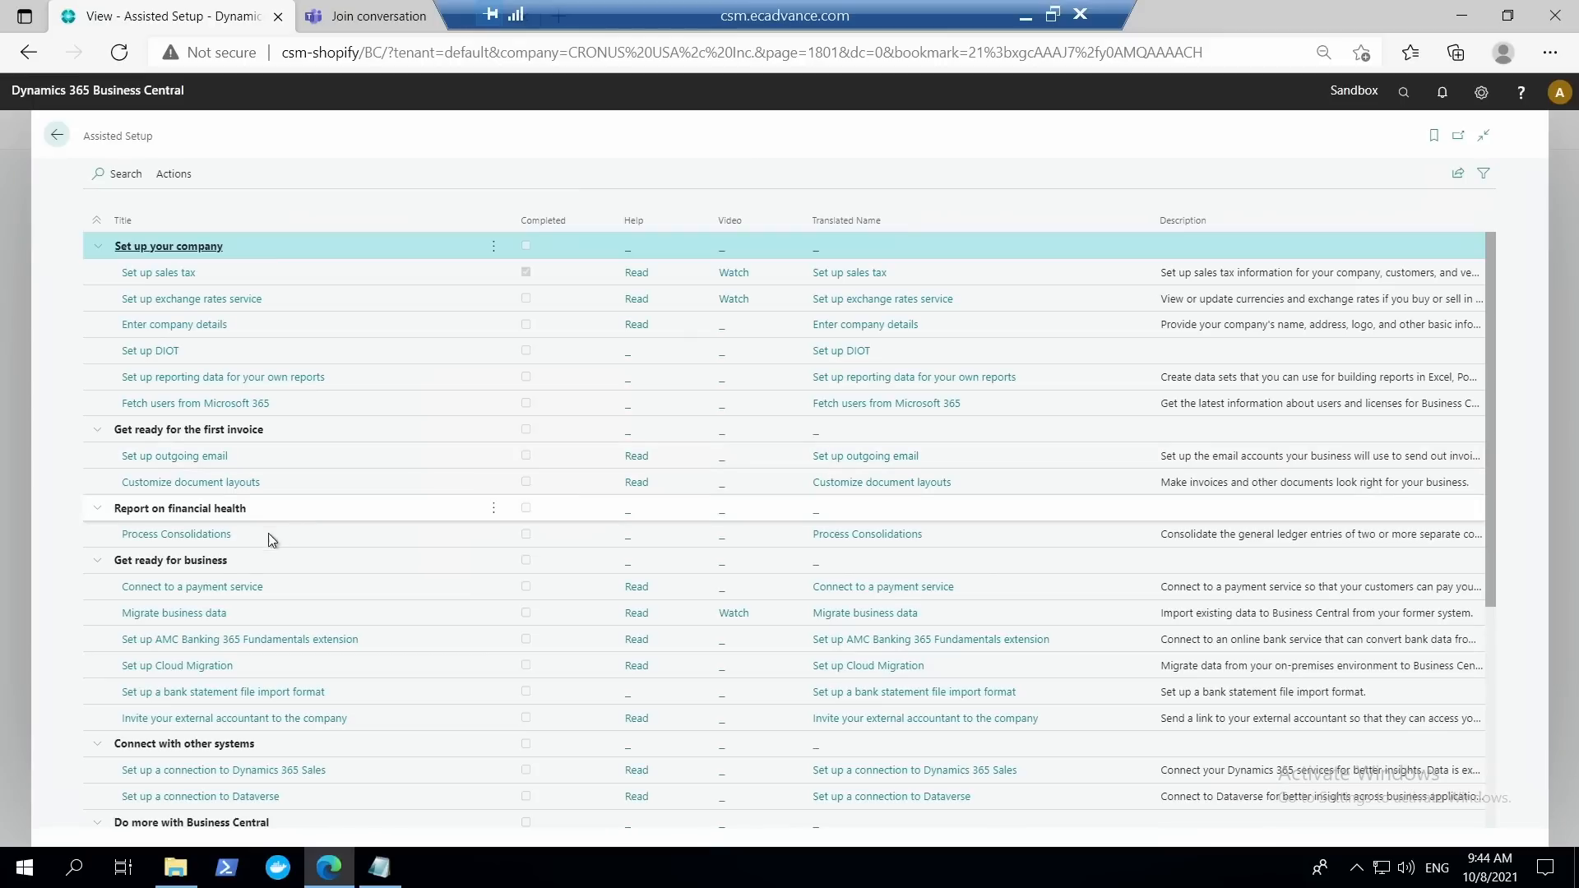
pyautogui.scroll(-4, 396, 669)
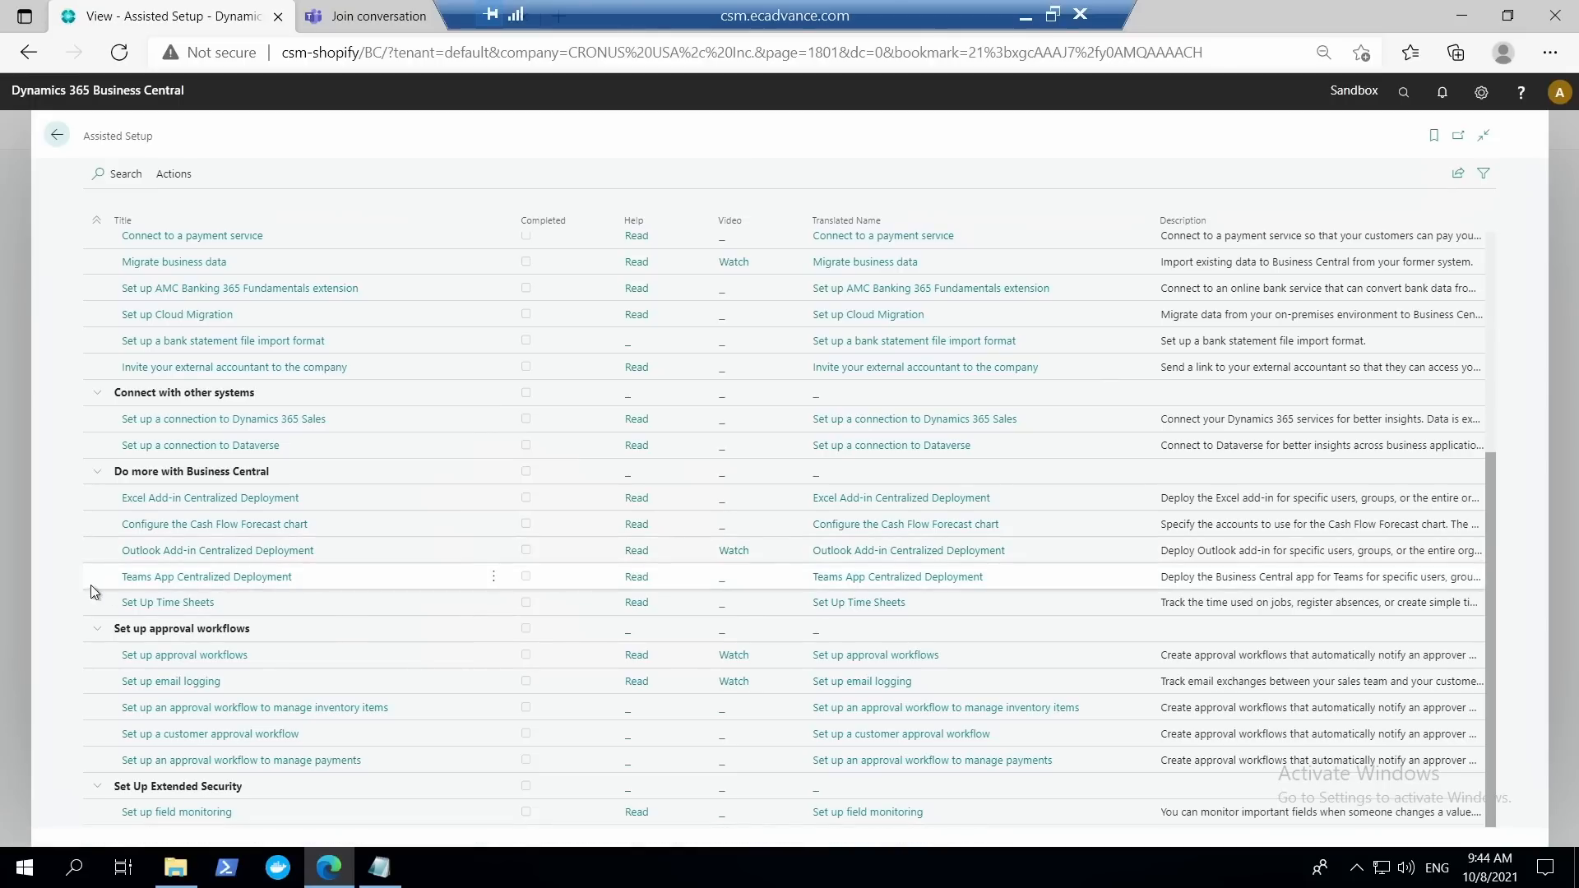
pyautogui.click(290, 583)
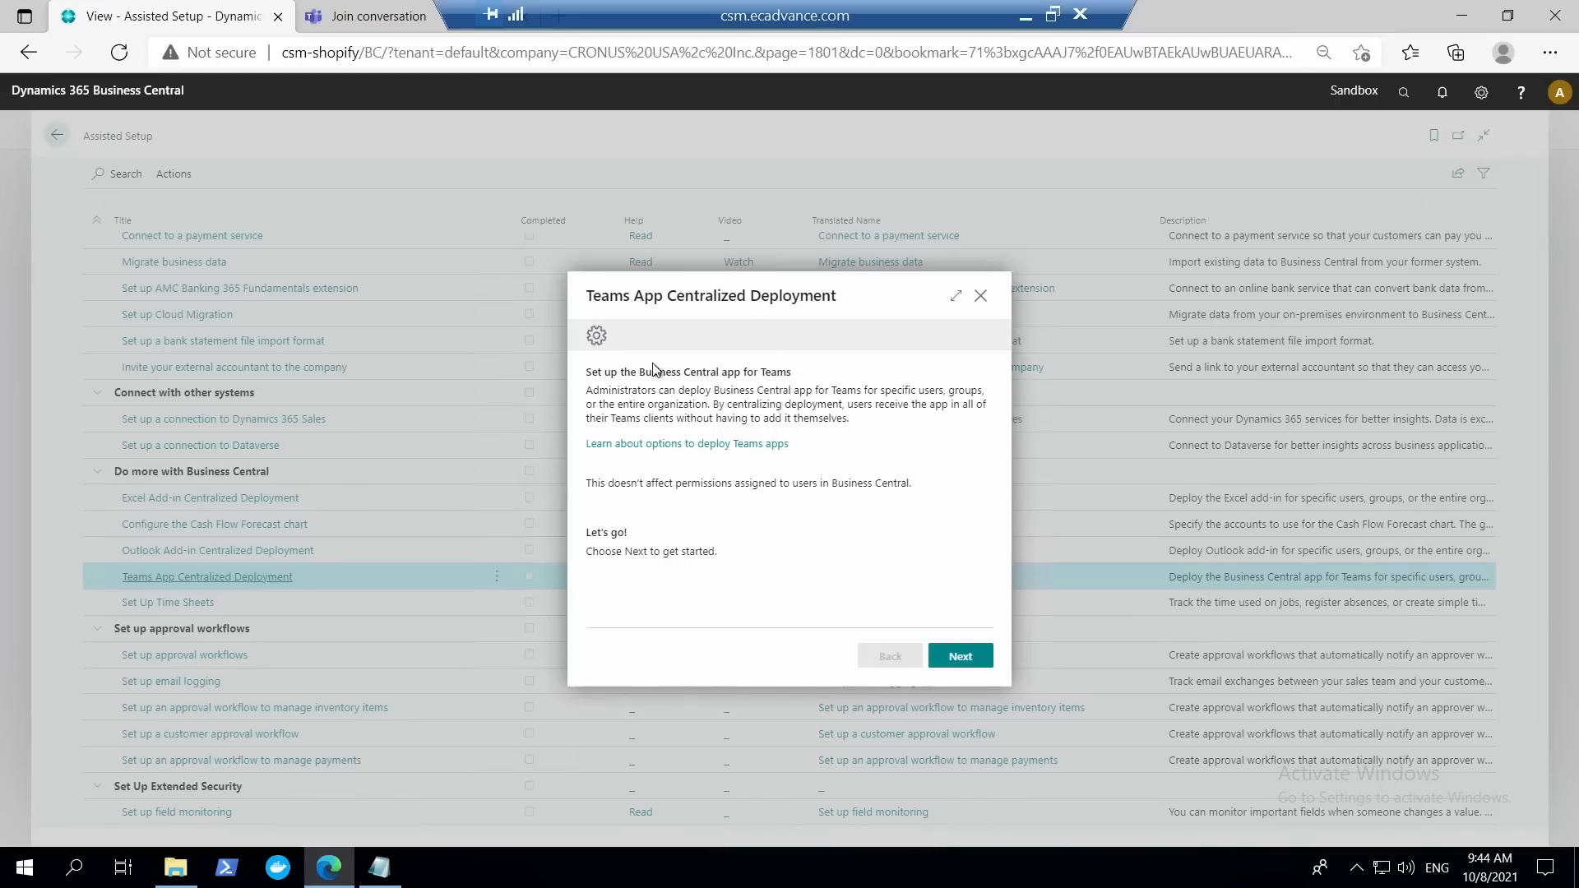
pyautogui.press('Escape')
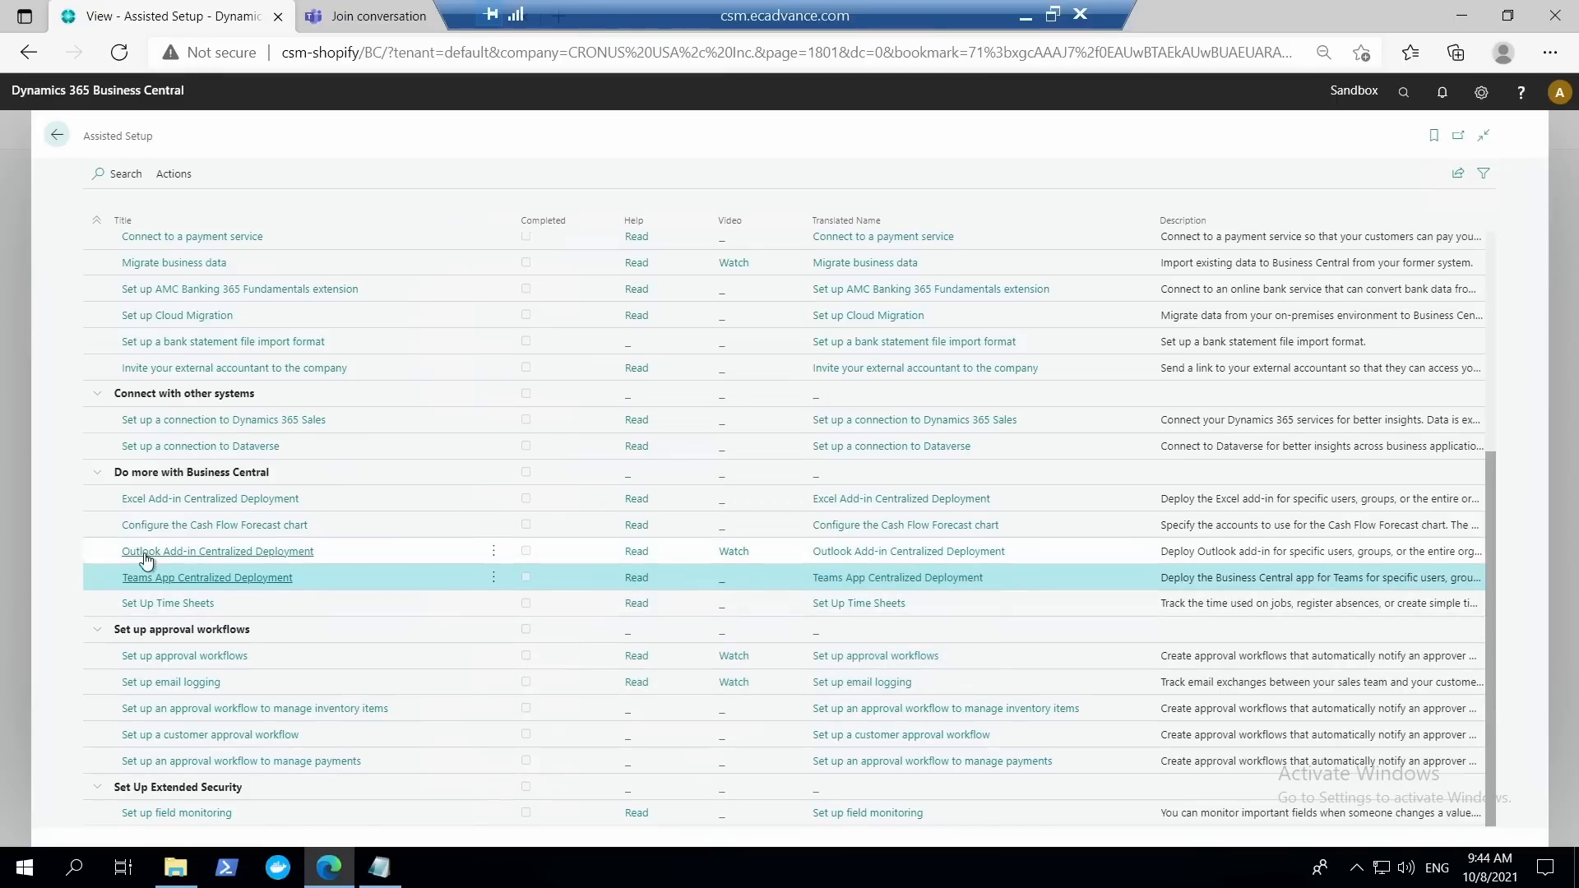
pyautogui.click(207, 553)
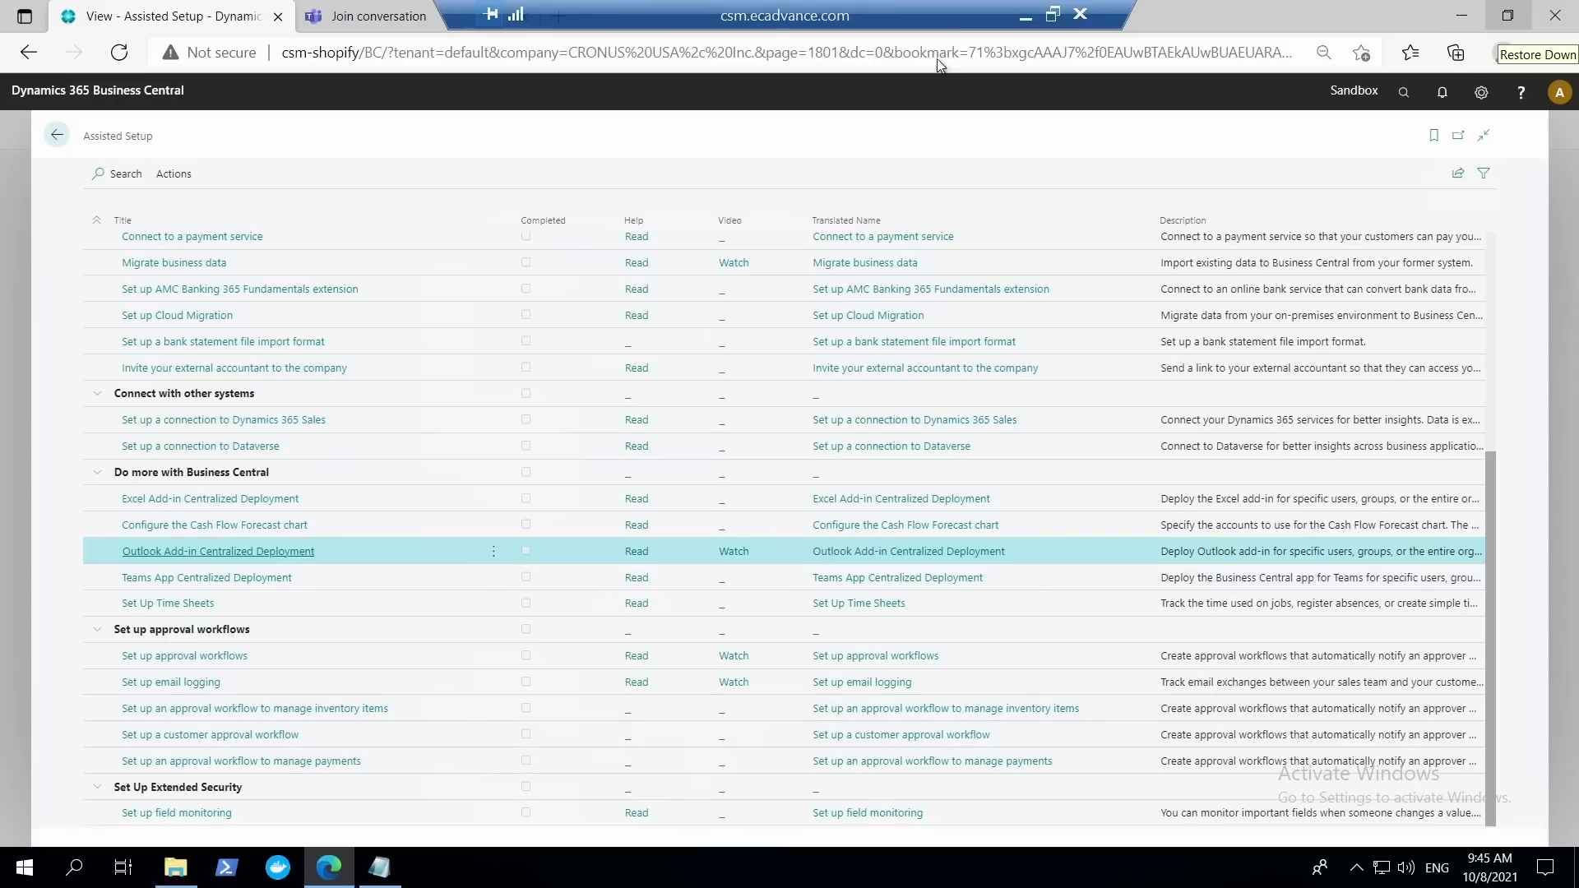
# Search for Get the App, view its mobile installation instructions, cancel the dialog, and return to the Sales Orders list.
pyautogui.hotkey('alt', 'q')
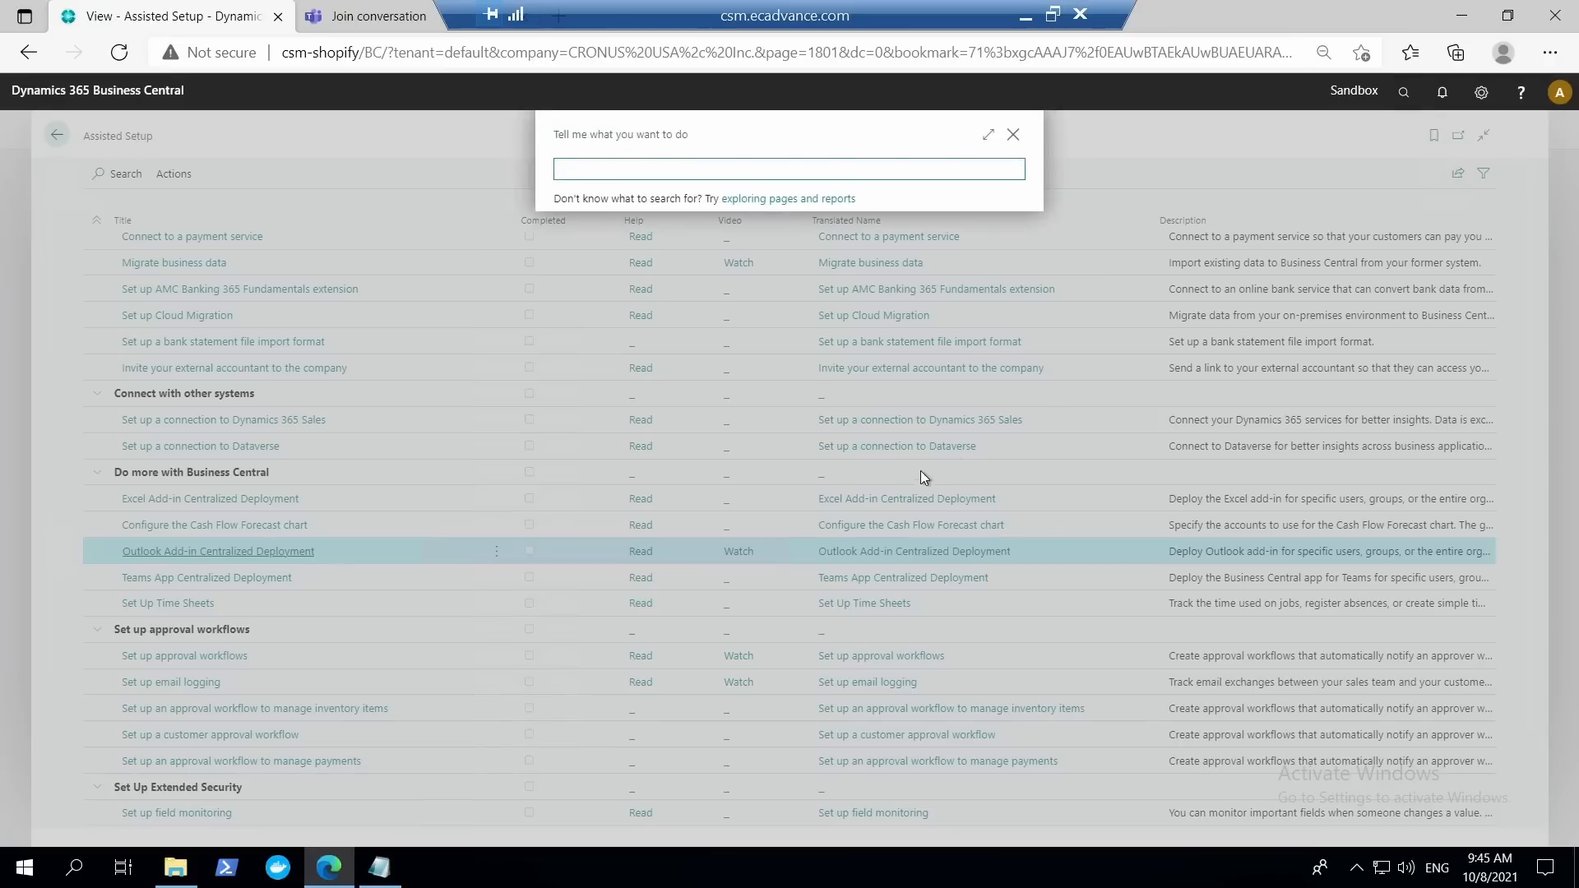
pyautogui.write('get ')
pyautogui.write('a')
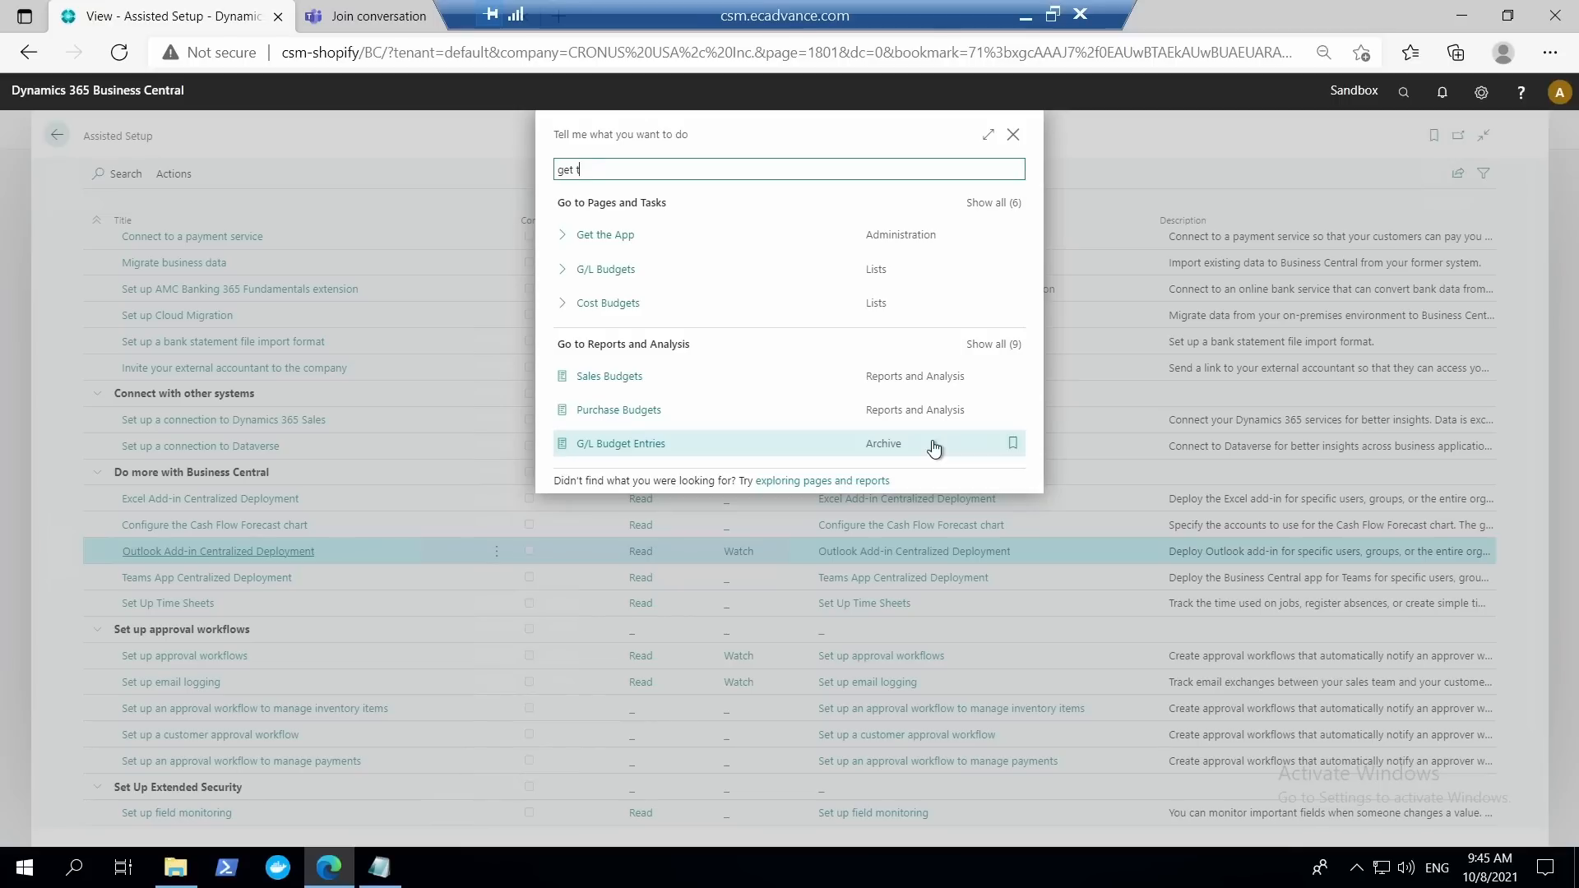
pyautogui.write('he')
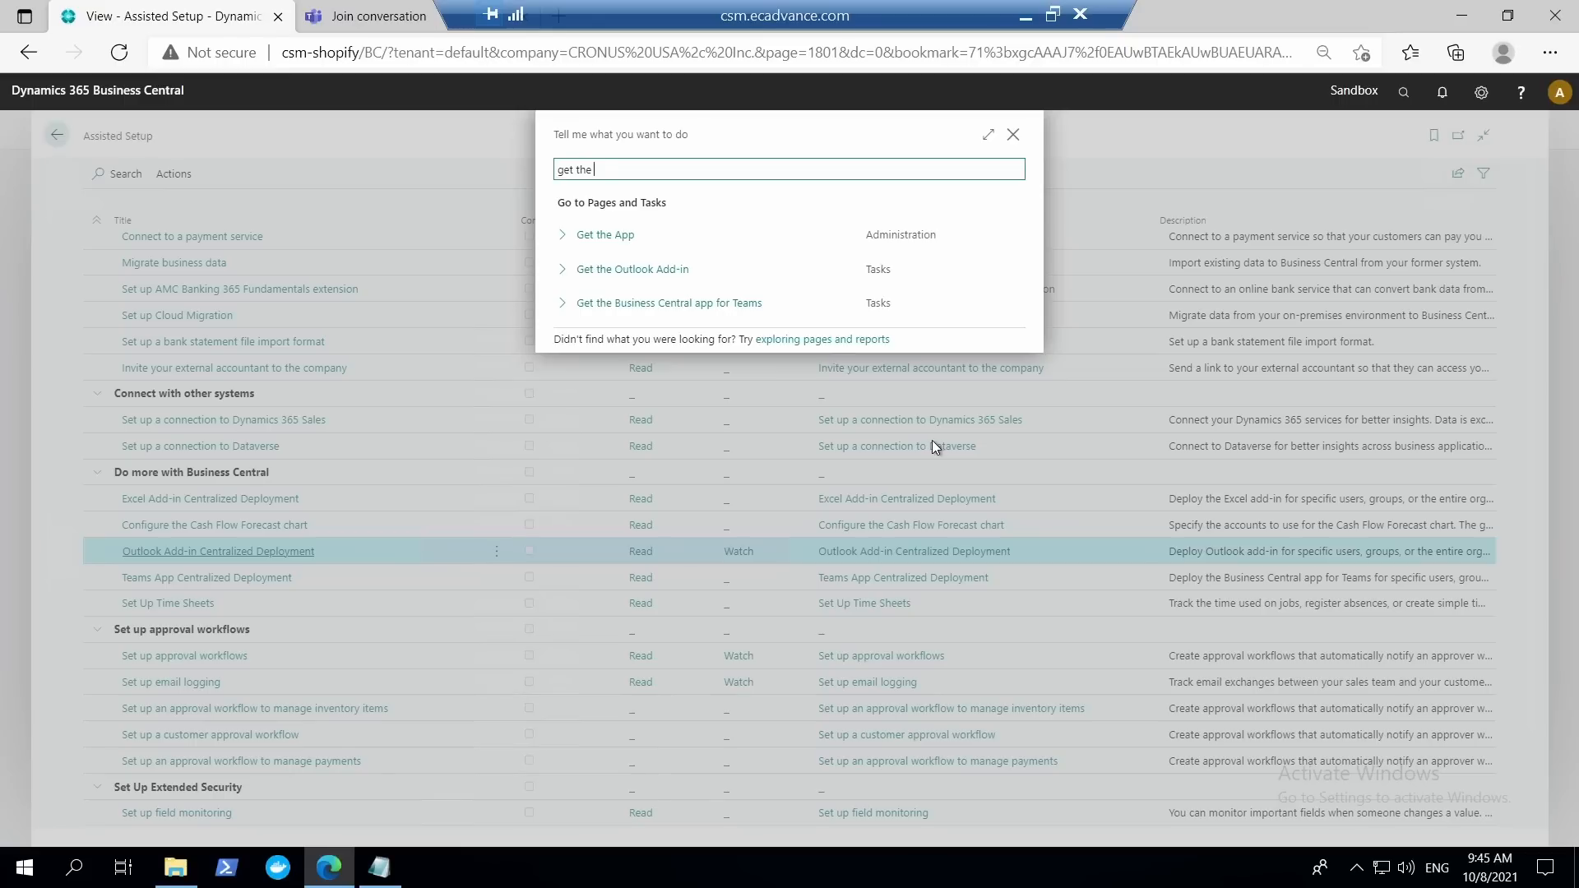
pyautogui.write('a')
pyautogui.click(606, 239)
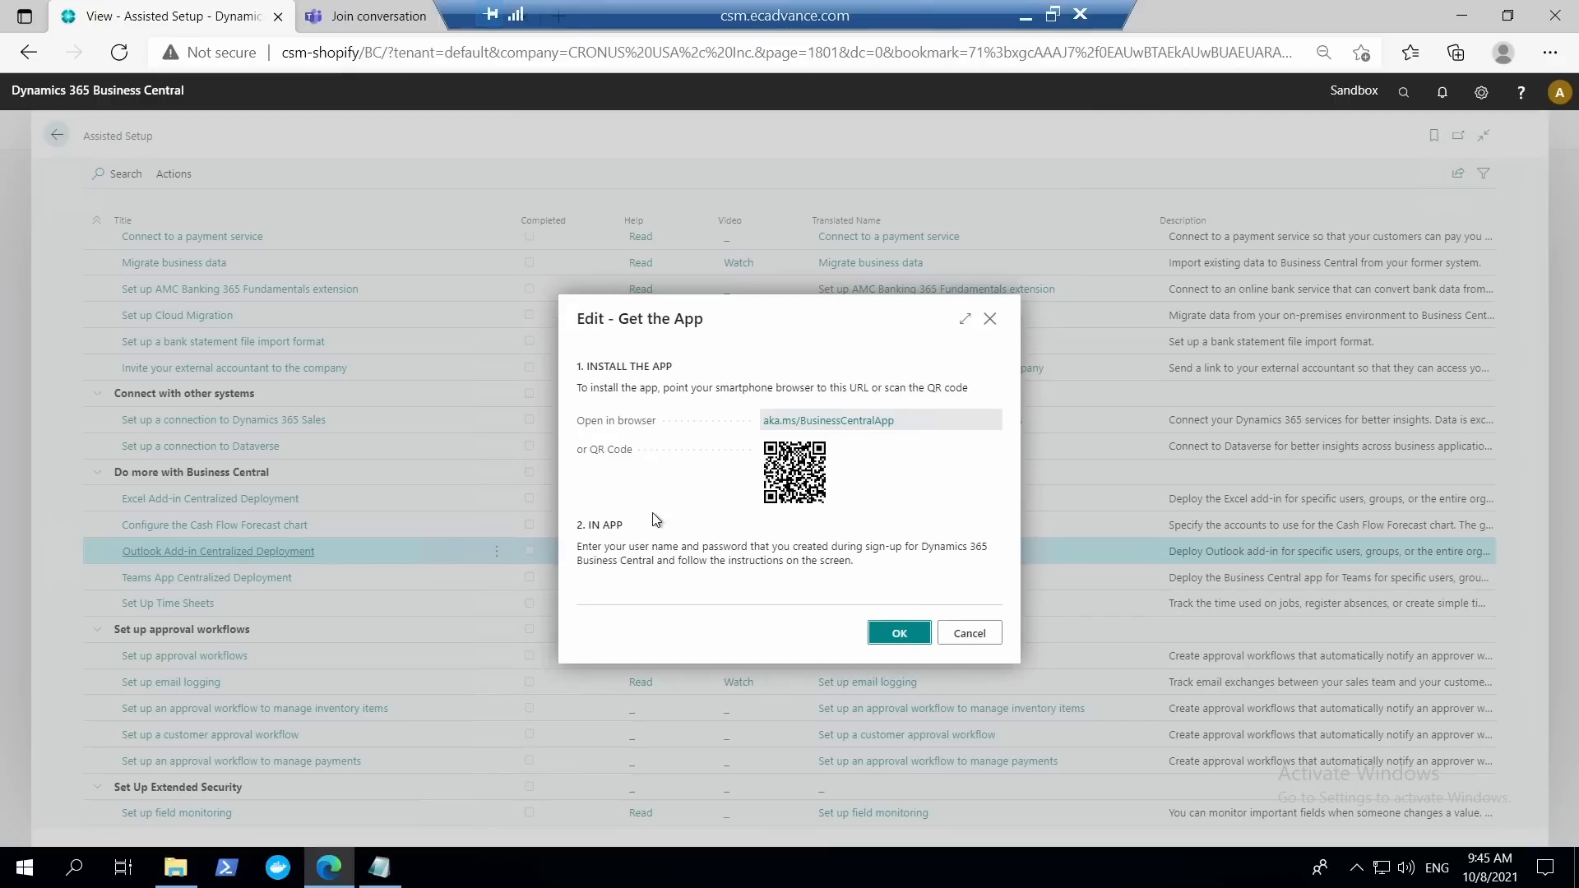
pyautogui.click(970, 633)
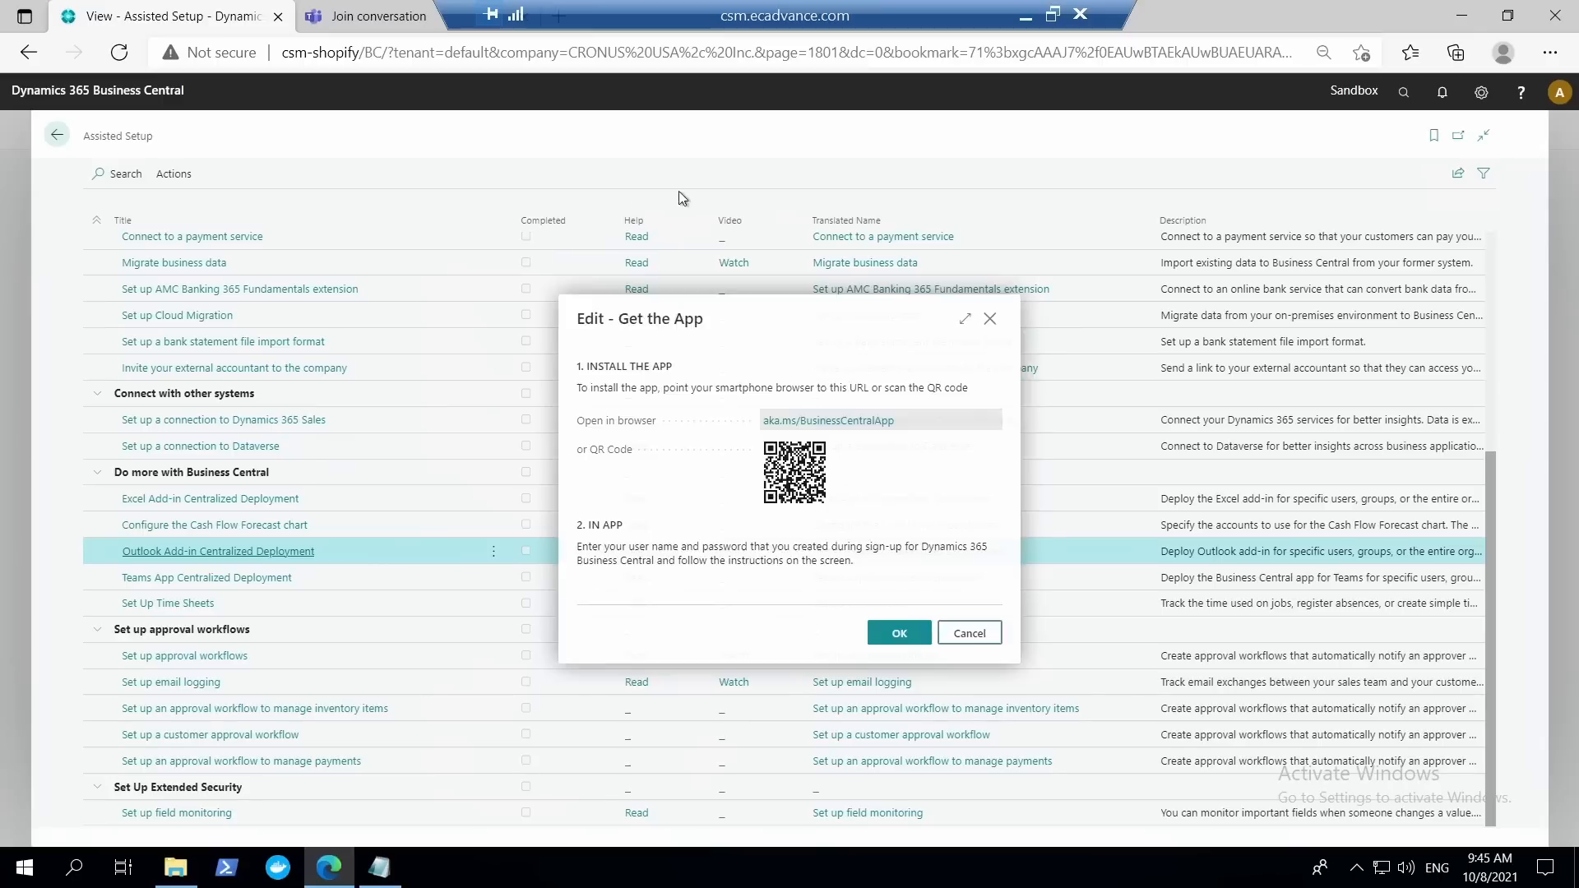
pyautogui.click(56, 139)
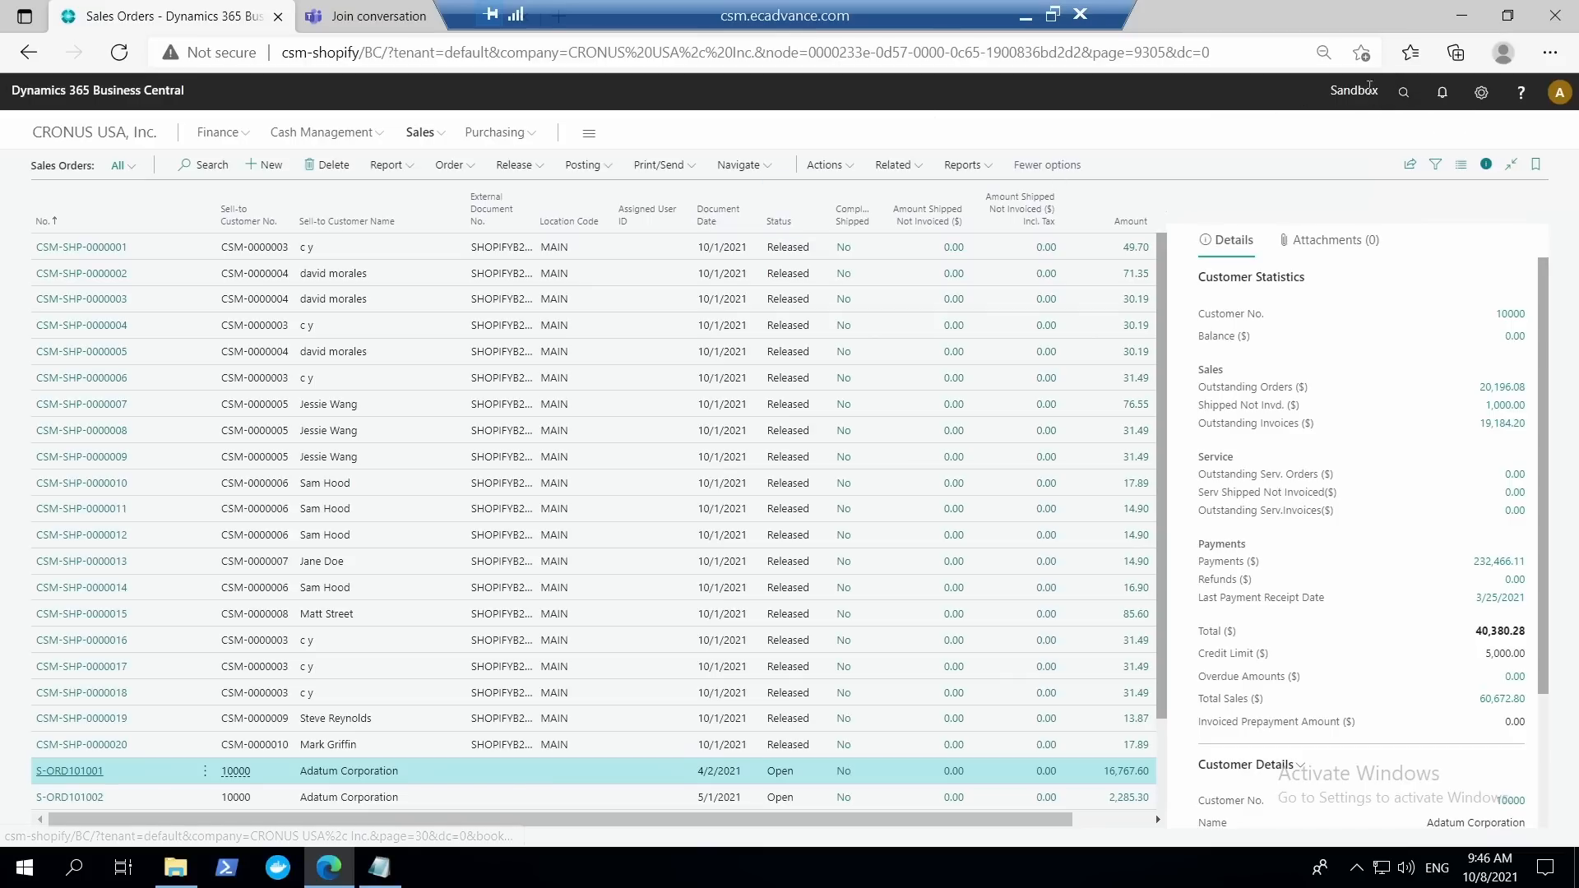
pyautogui.hotkey('alt', 'q')
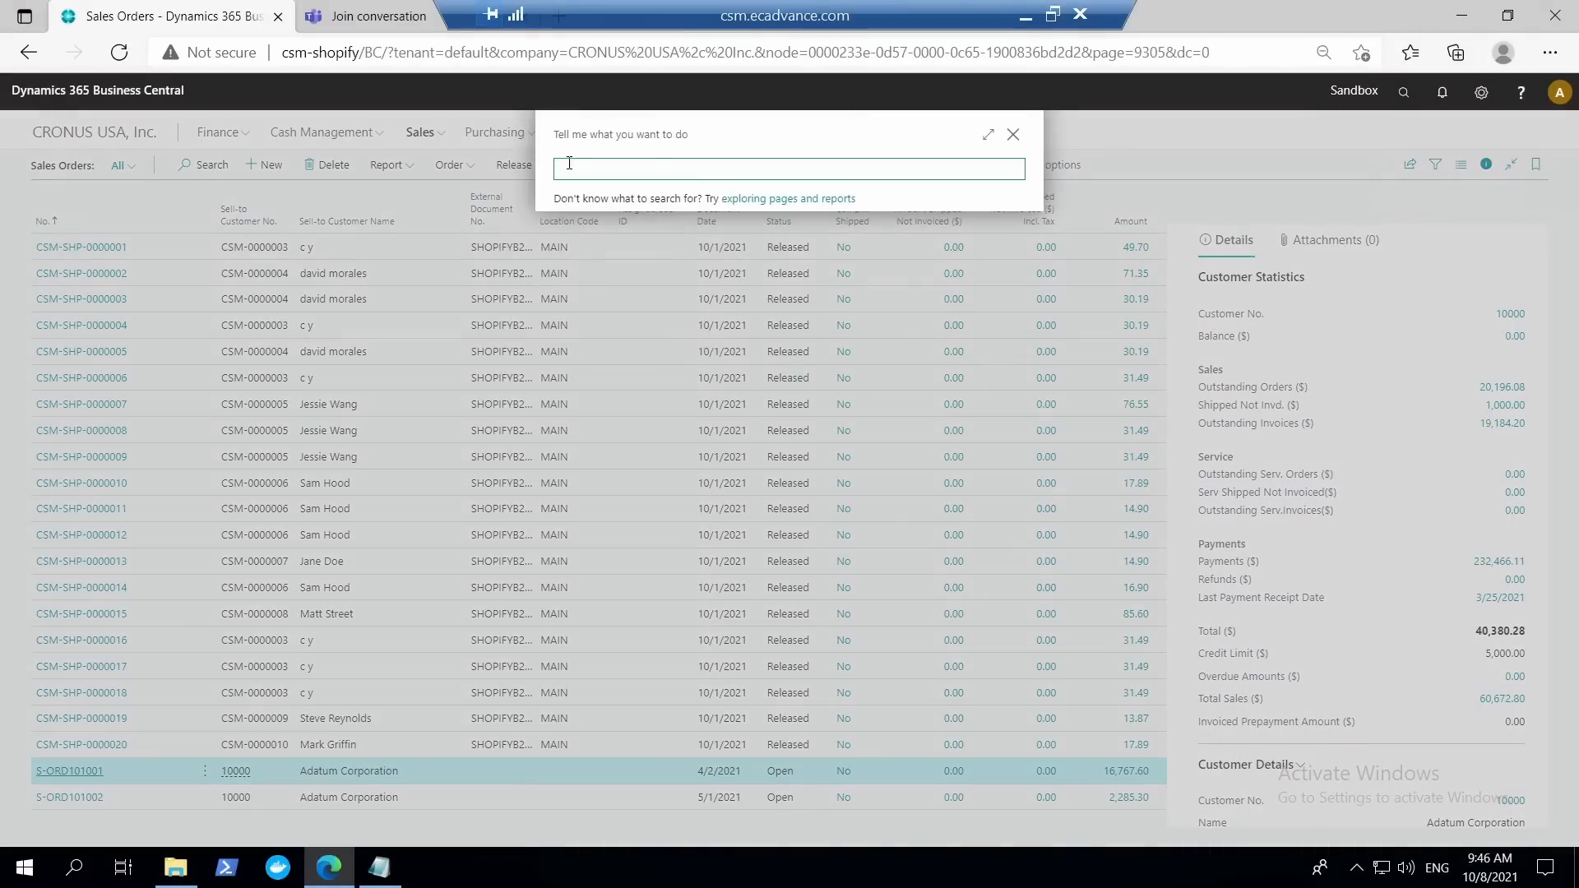
pyautogui.click(1014, 136)
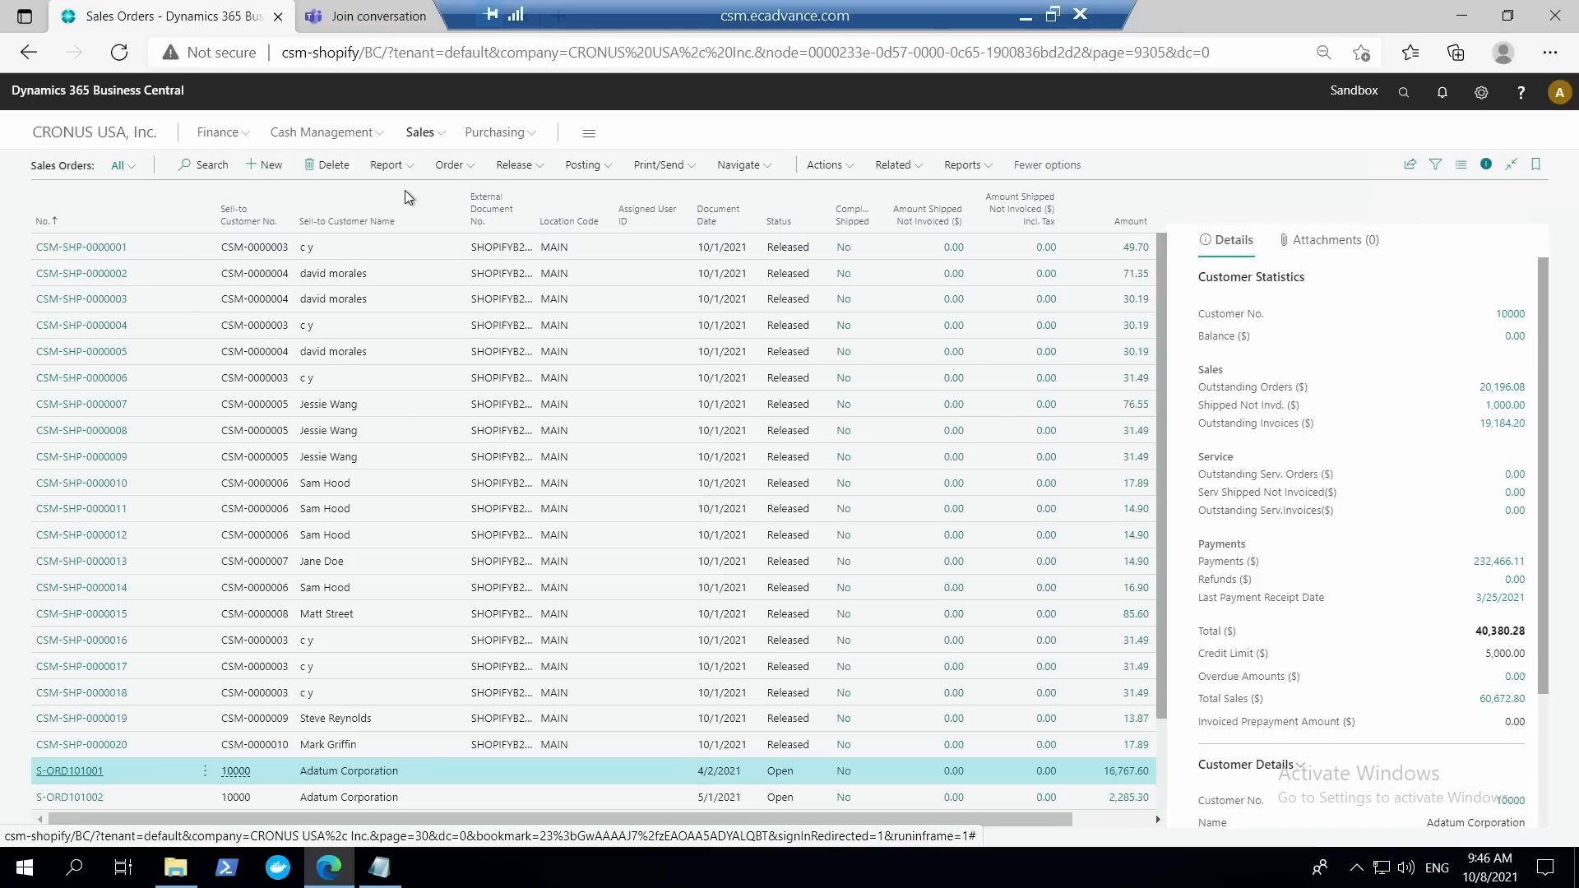
# Switch from the remote desktop session to the local Edge browser and close Help and Support over the CRONUS Canada Items list.
pyautogui.click(499, 54)
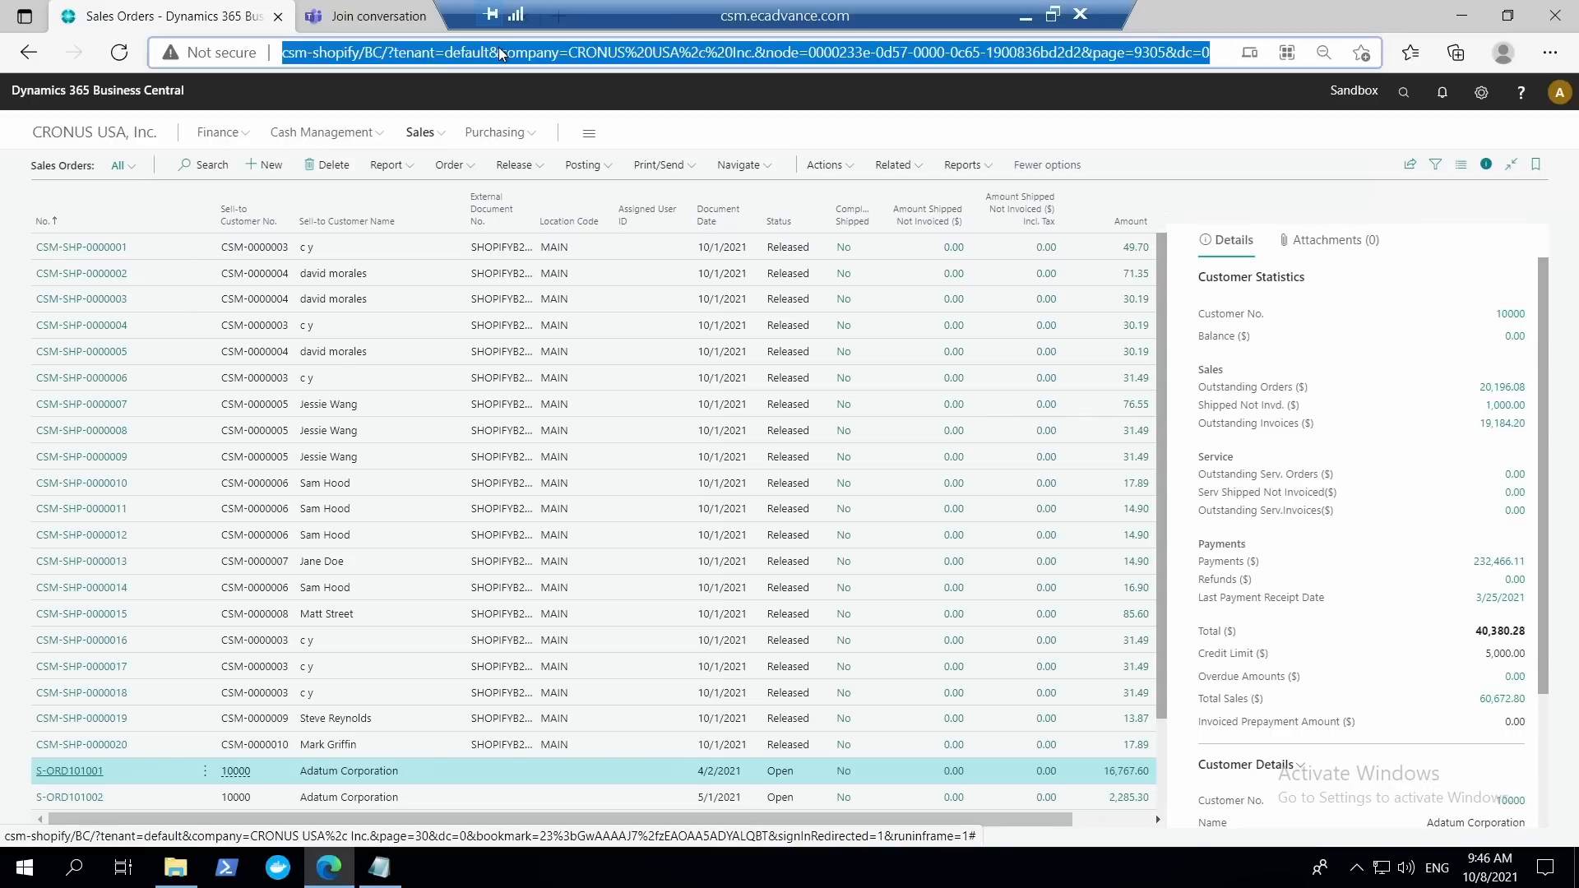
pyautogui.click(382, 54)
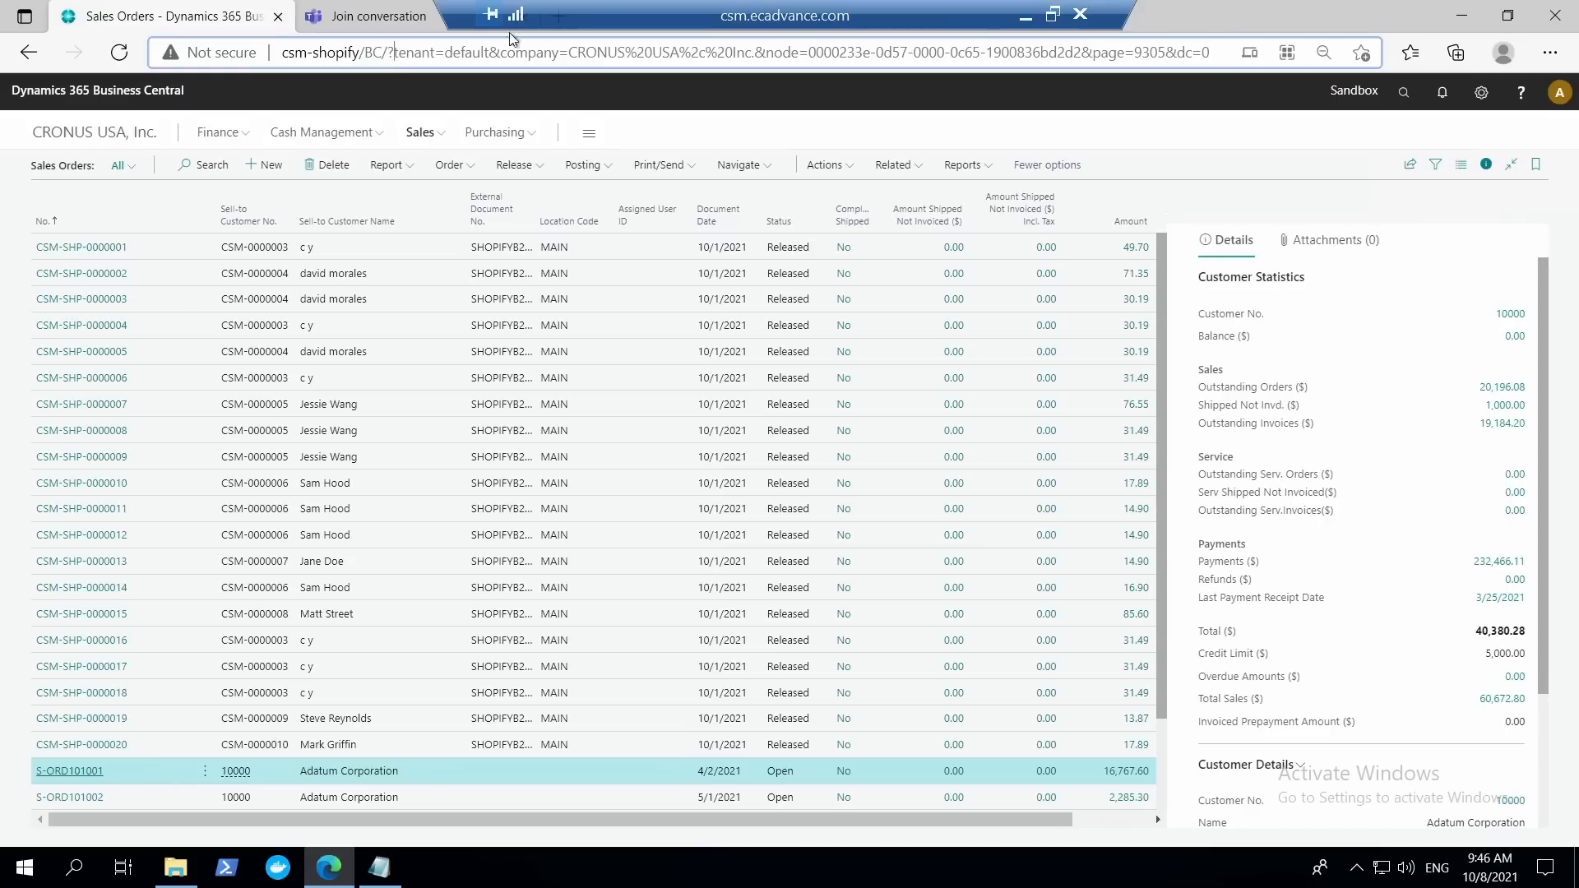
pyautogui.doubleClick(563, 19)
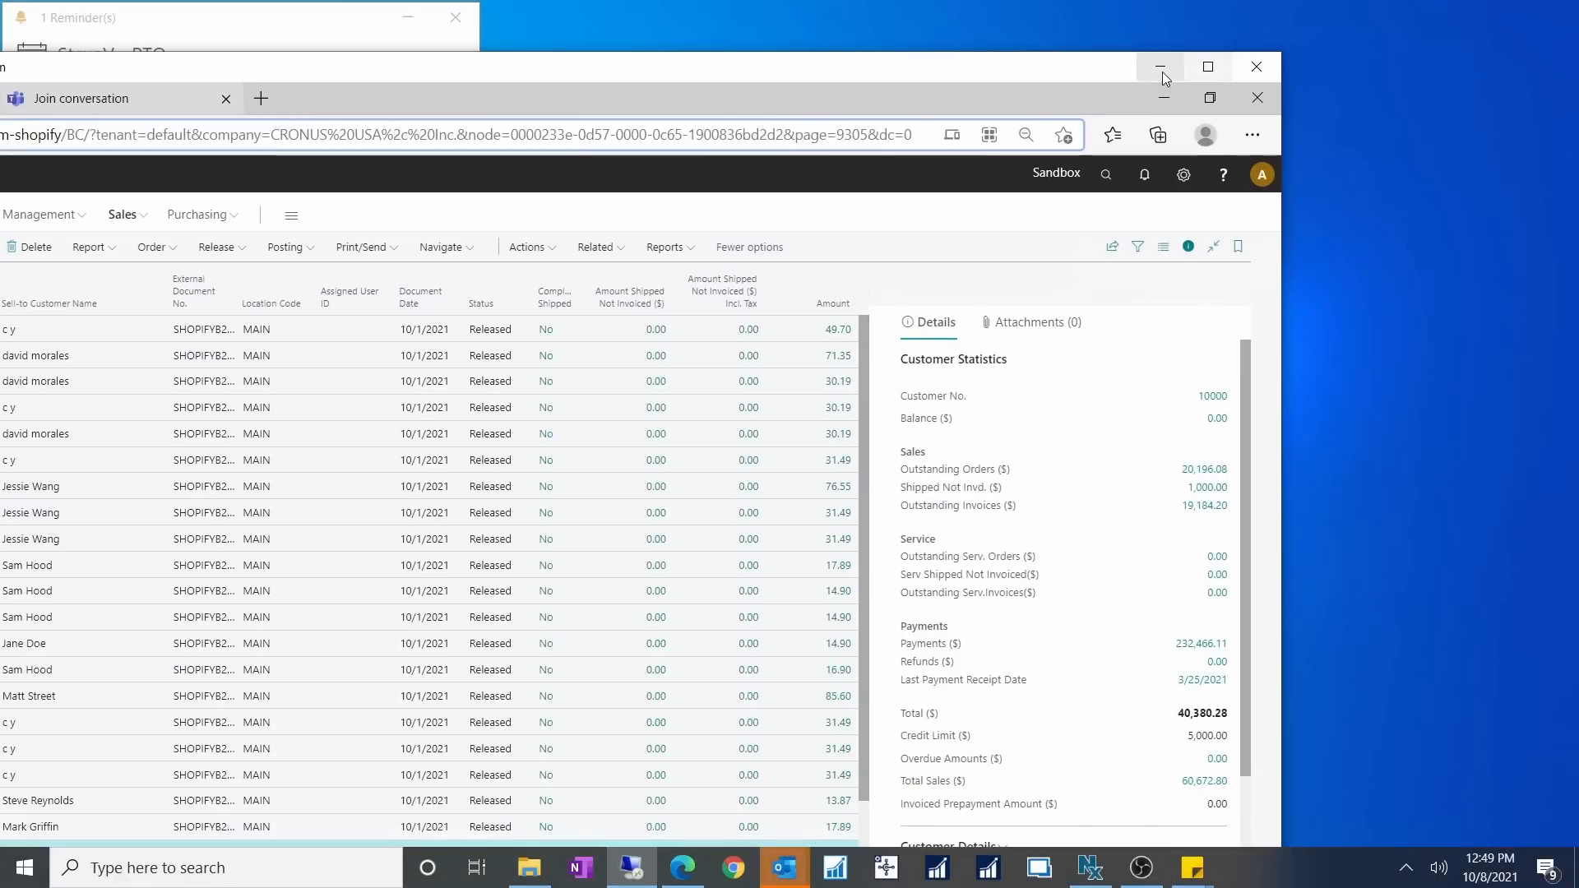
pyautogui.click(1160, 68)
pyautogui.click(683, 868)
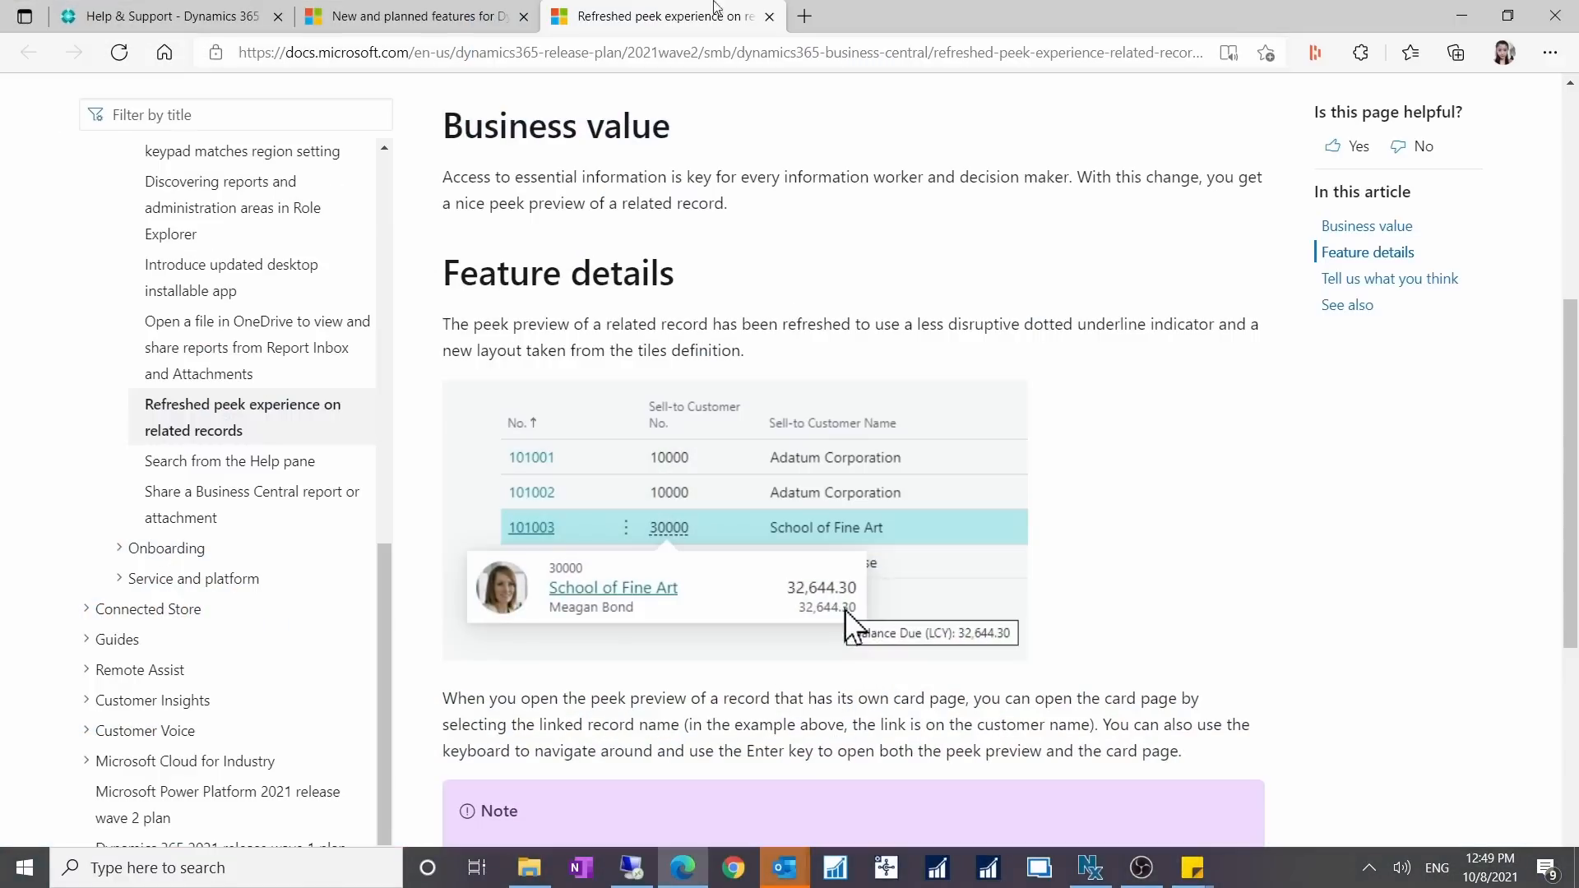
pyautogui.click(210, 21)
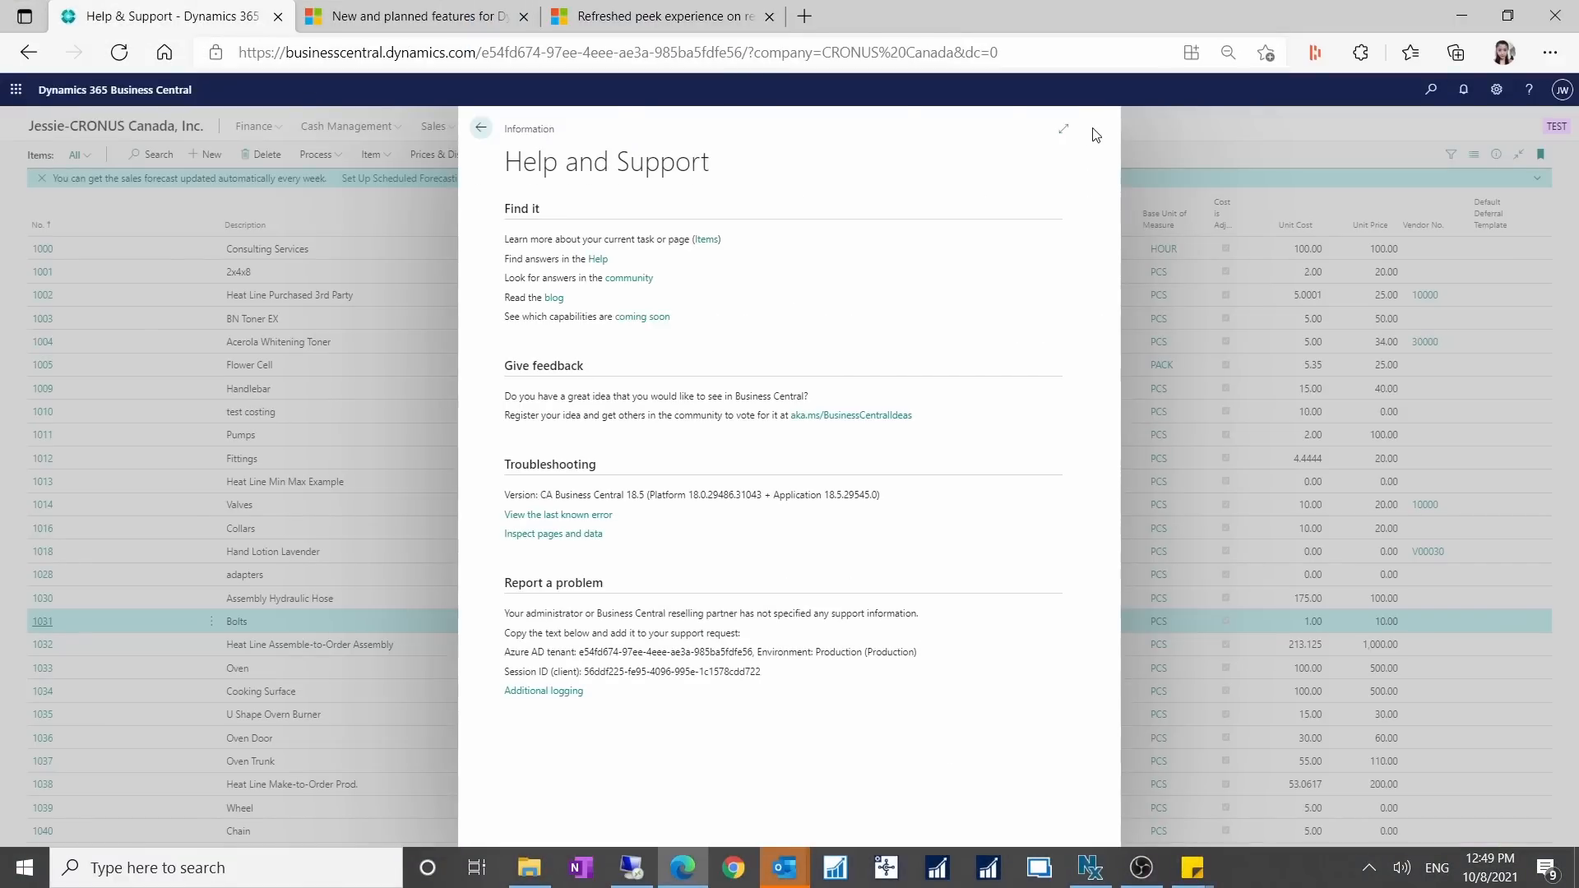
pyautogui.click(206, 103)
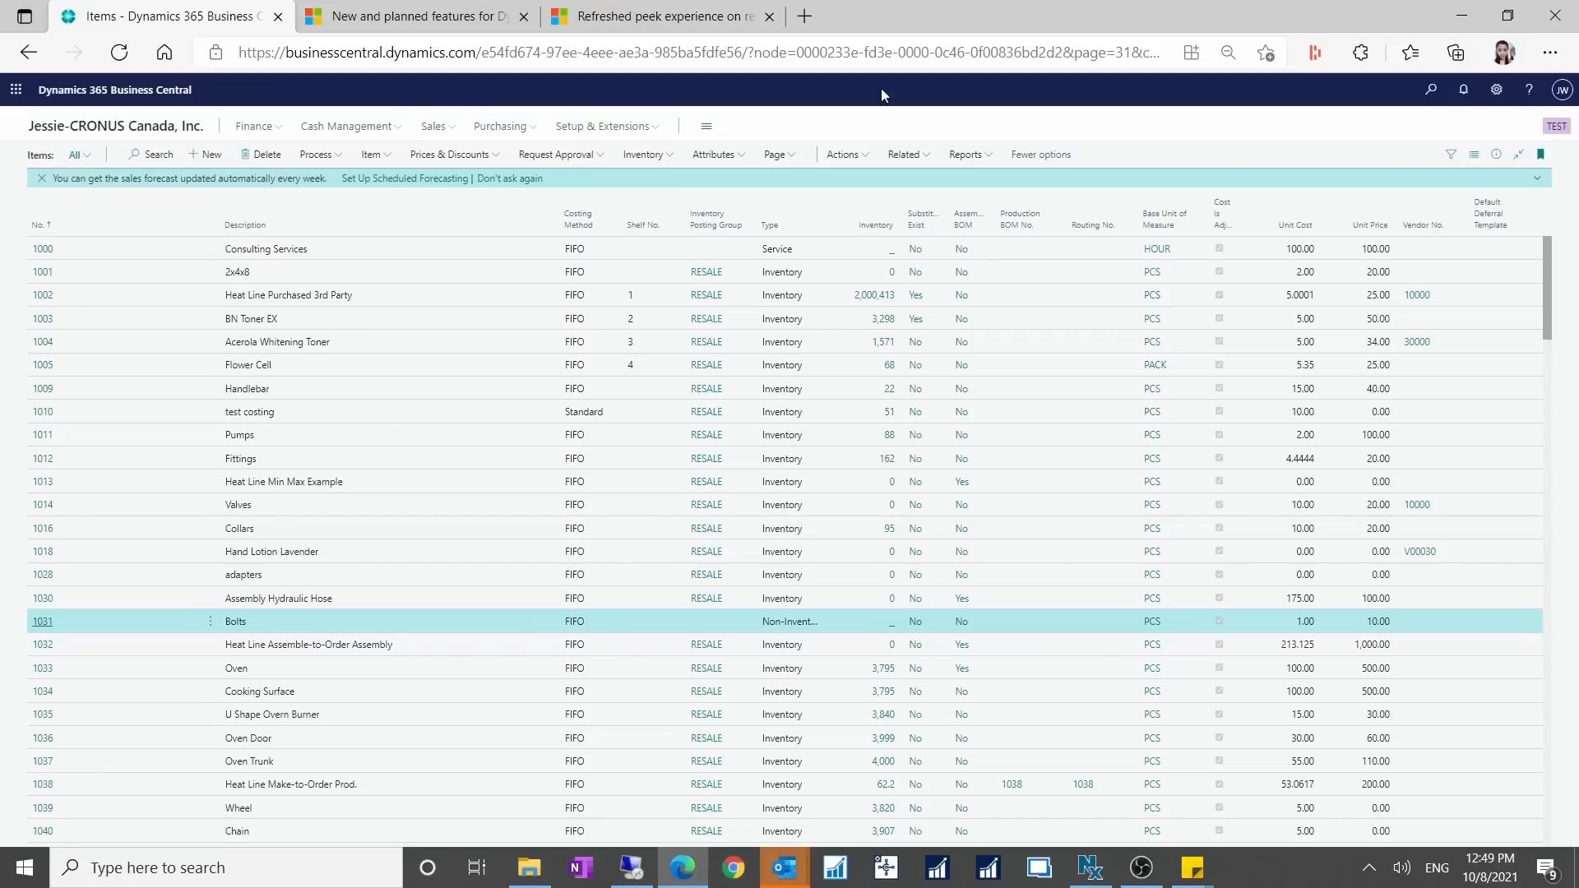
# Open the Business Central admin center's Environments list by replacing the query part of the tenant address with admin.
pyautogui.click(534, 53)
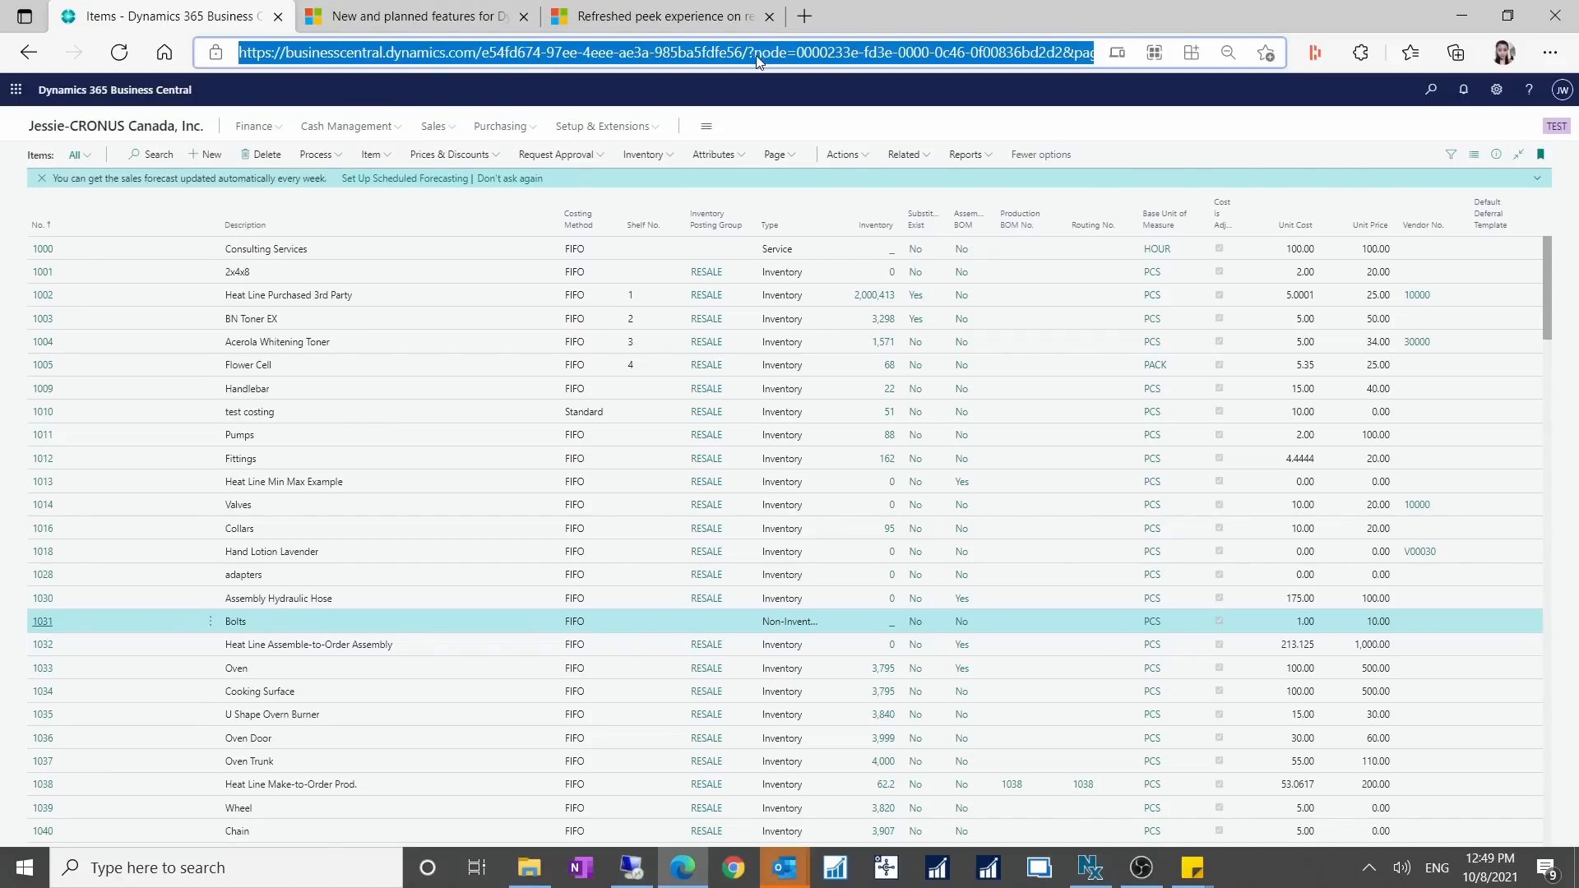
pyautogui.moveTo(753, 52); pyautogui.dragTo(1508, 66)
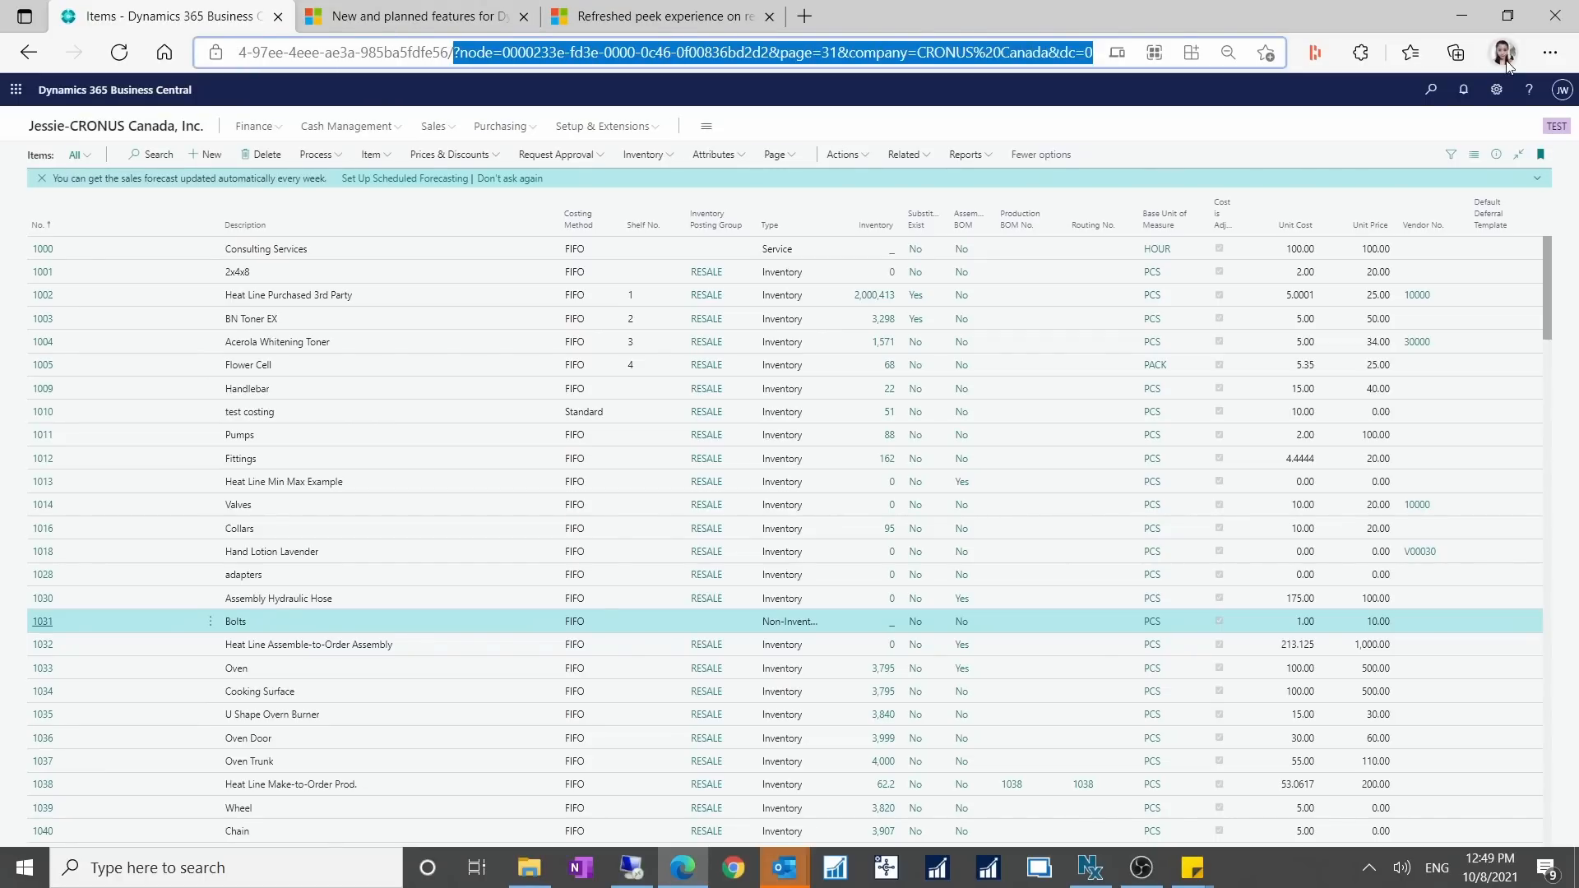
pyautogui.press('BackSpace')
pyautogui.write('admin')
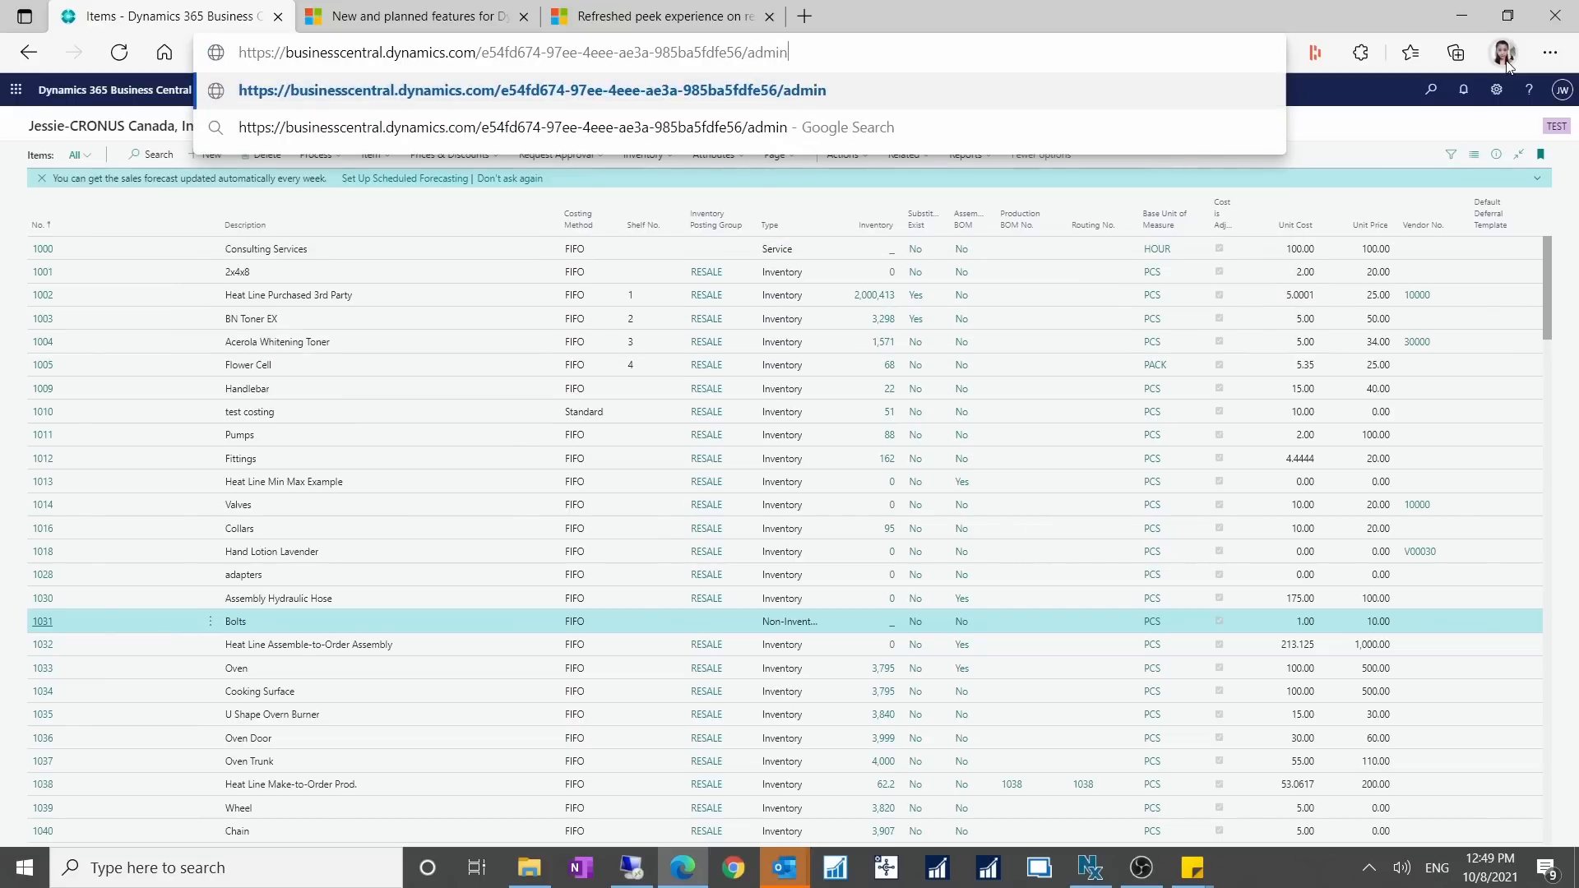
pyautogui.press('Return')
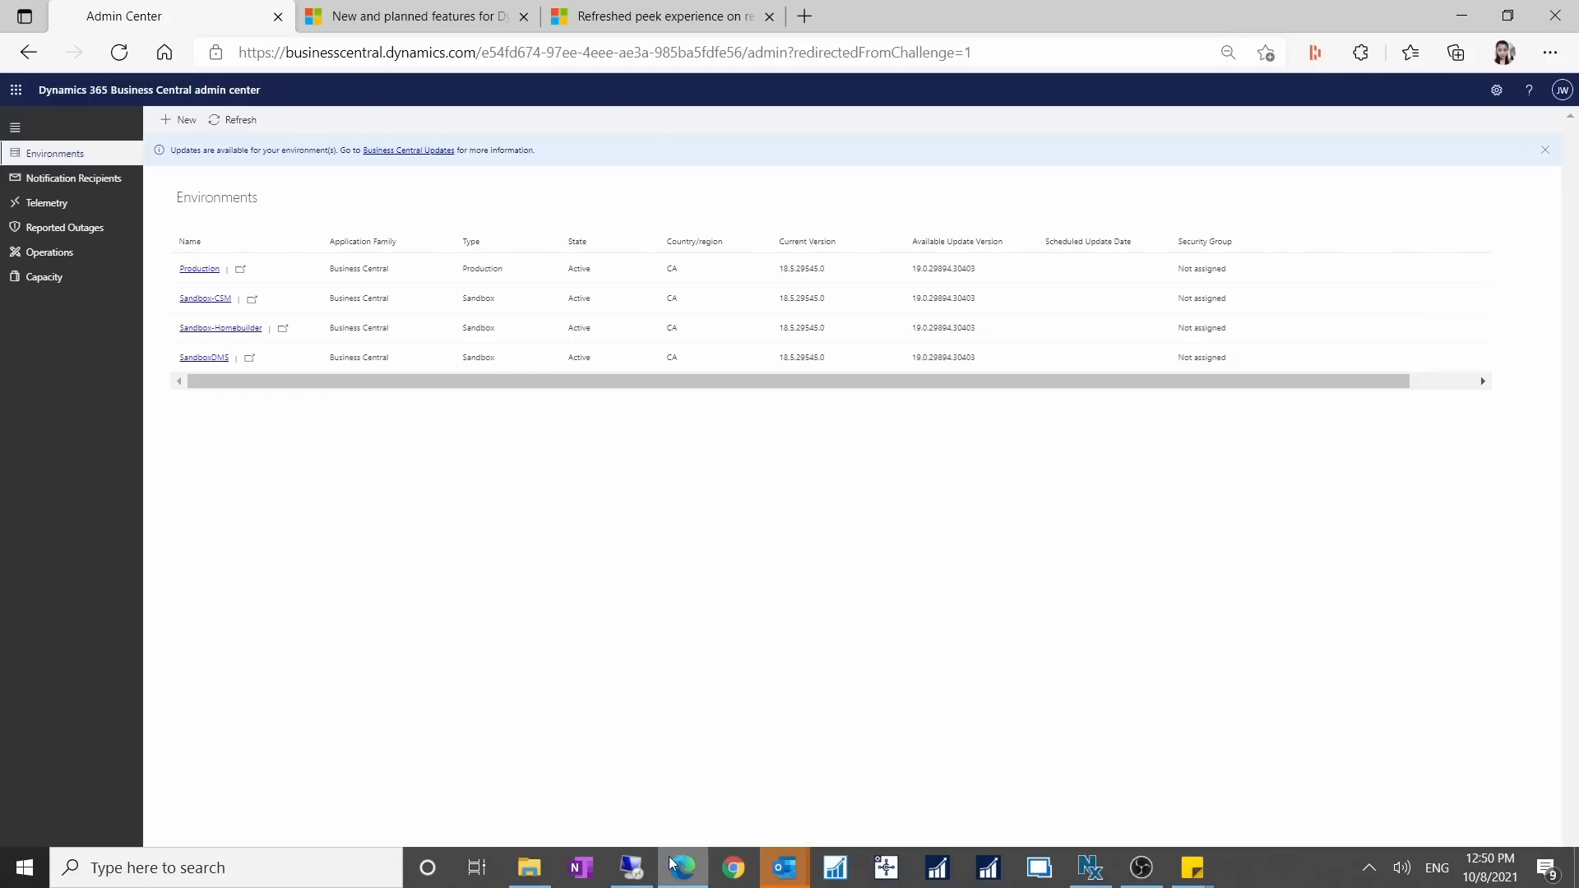
pyautogui.click(634, 869)
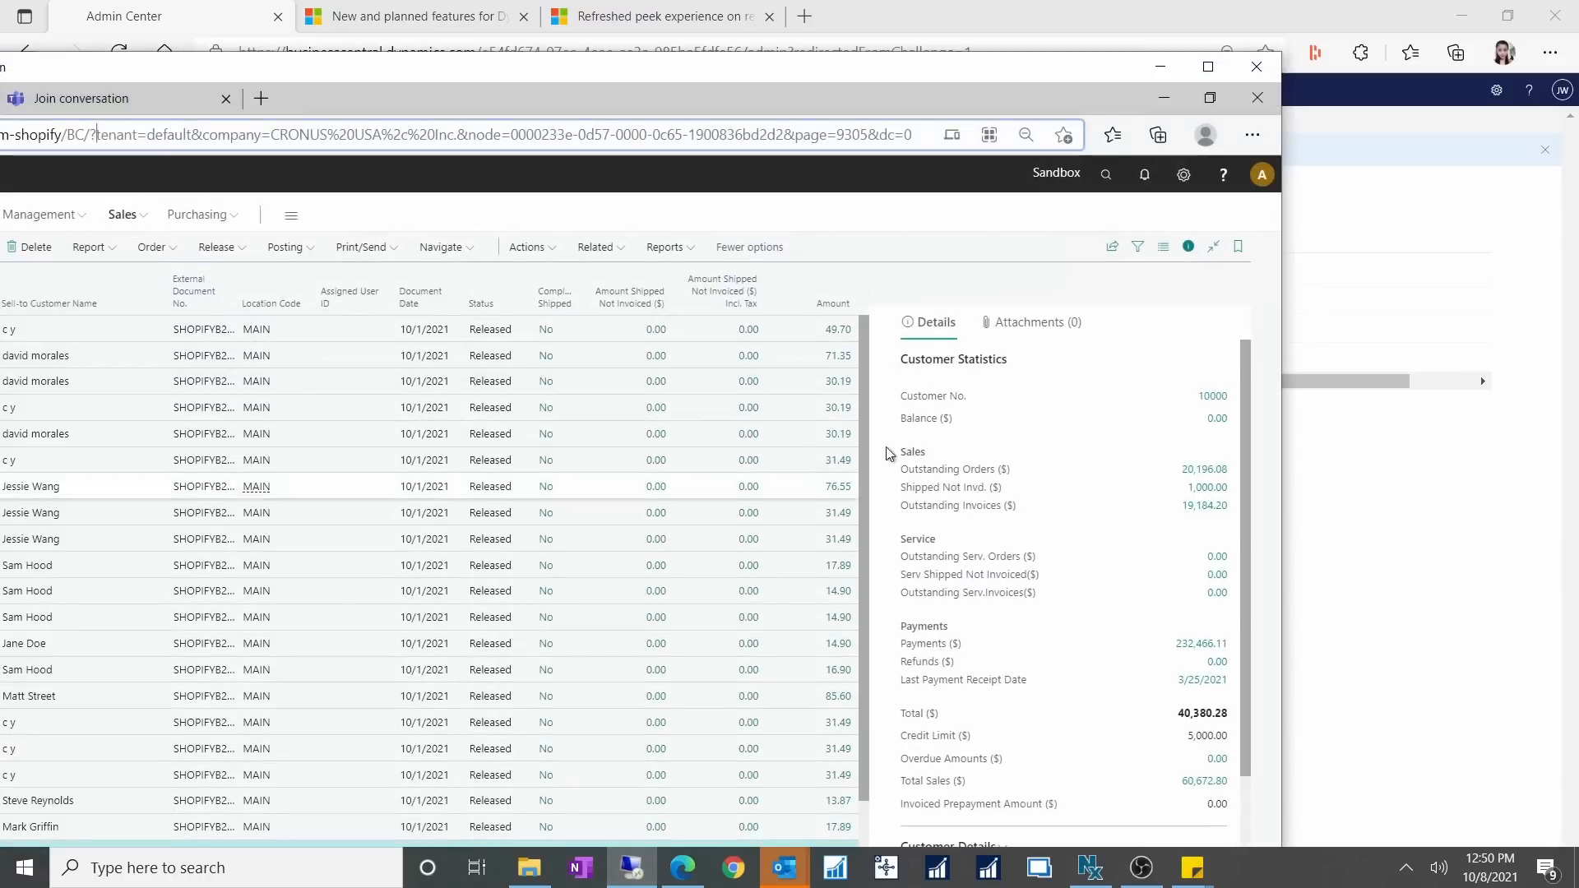
pyautogui.click(1208, 67)
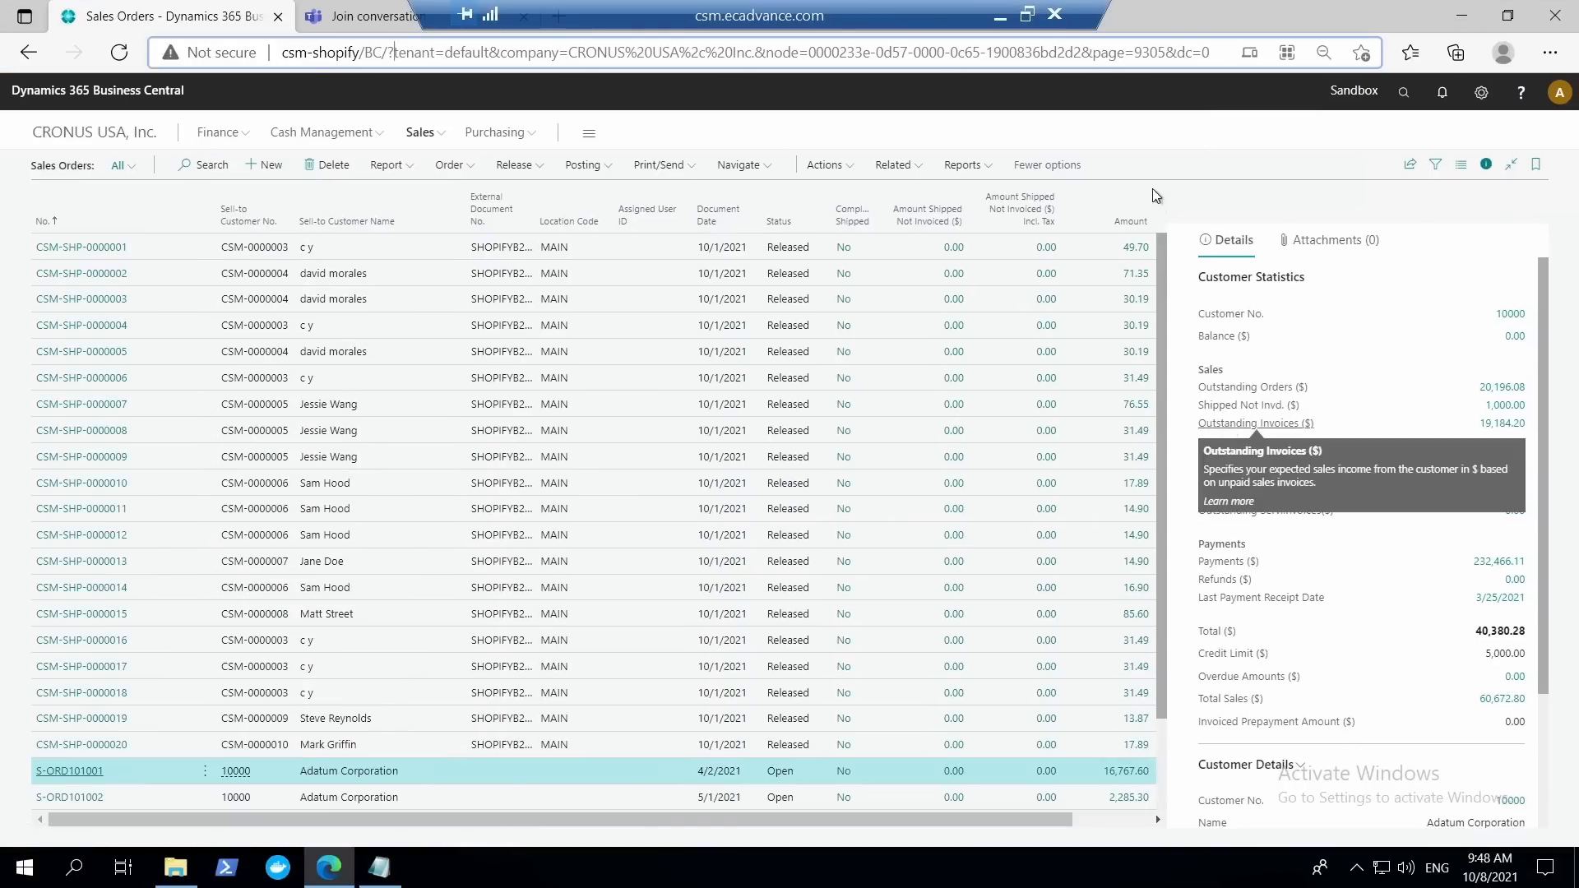
pyautogui.click(1000, 16)
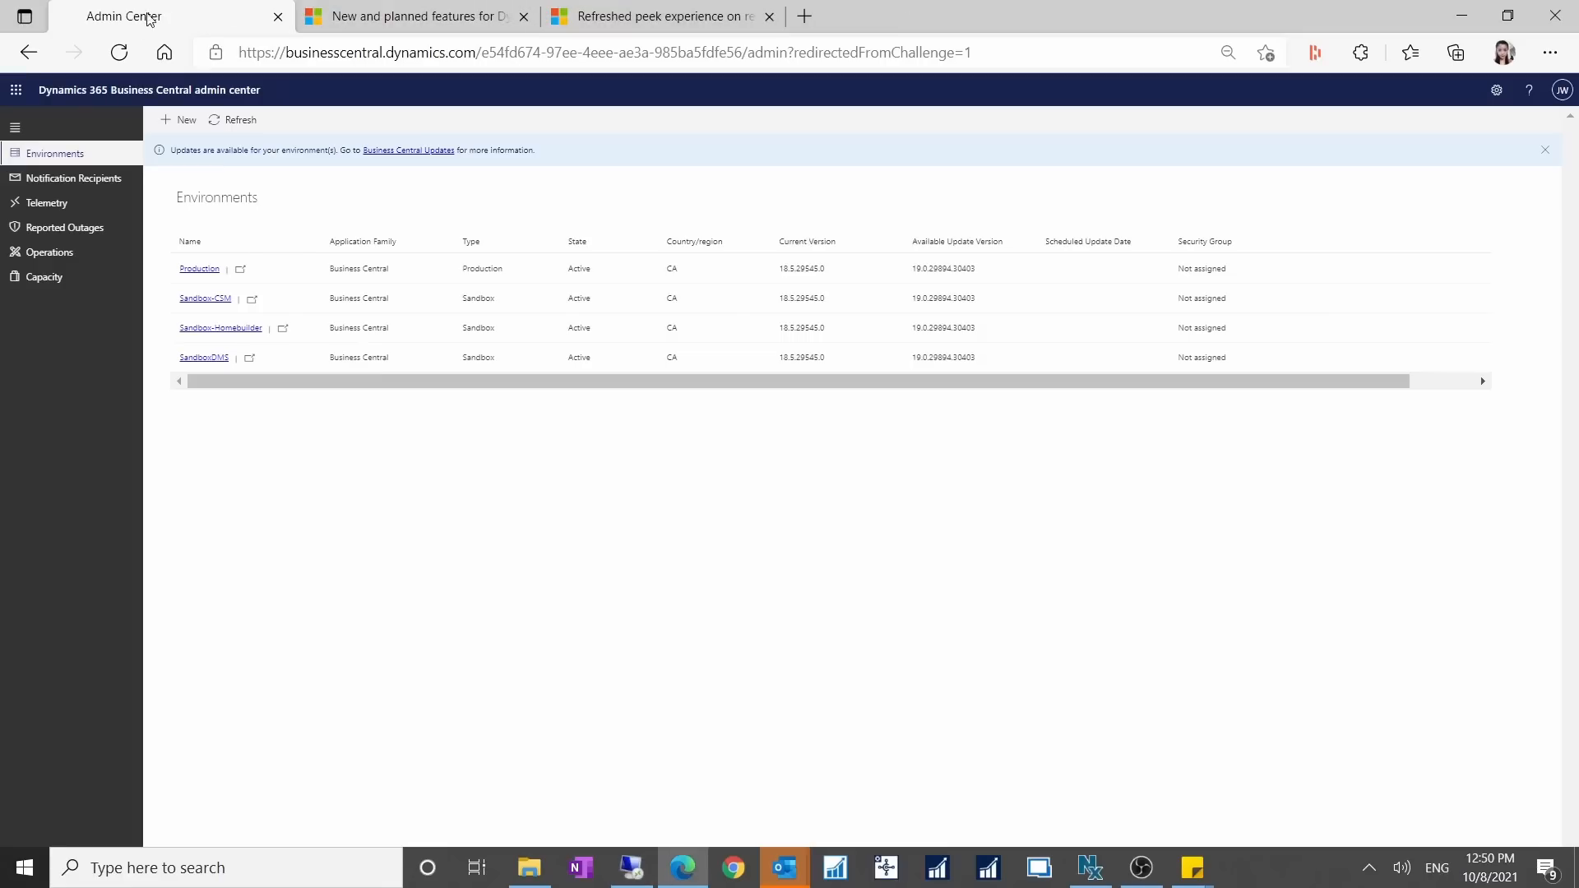
# Leave the admin center and return to the CRONUS Canada Items list.
pyautogui.click(29, 52)
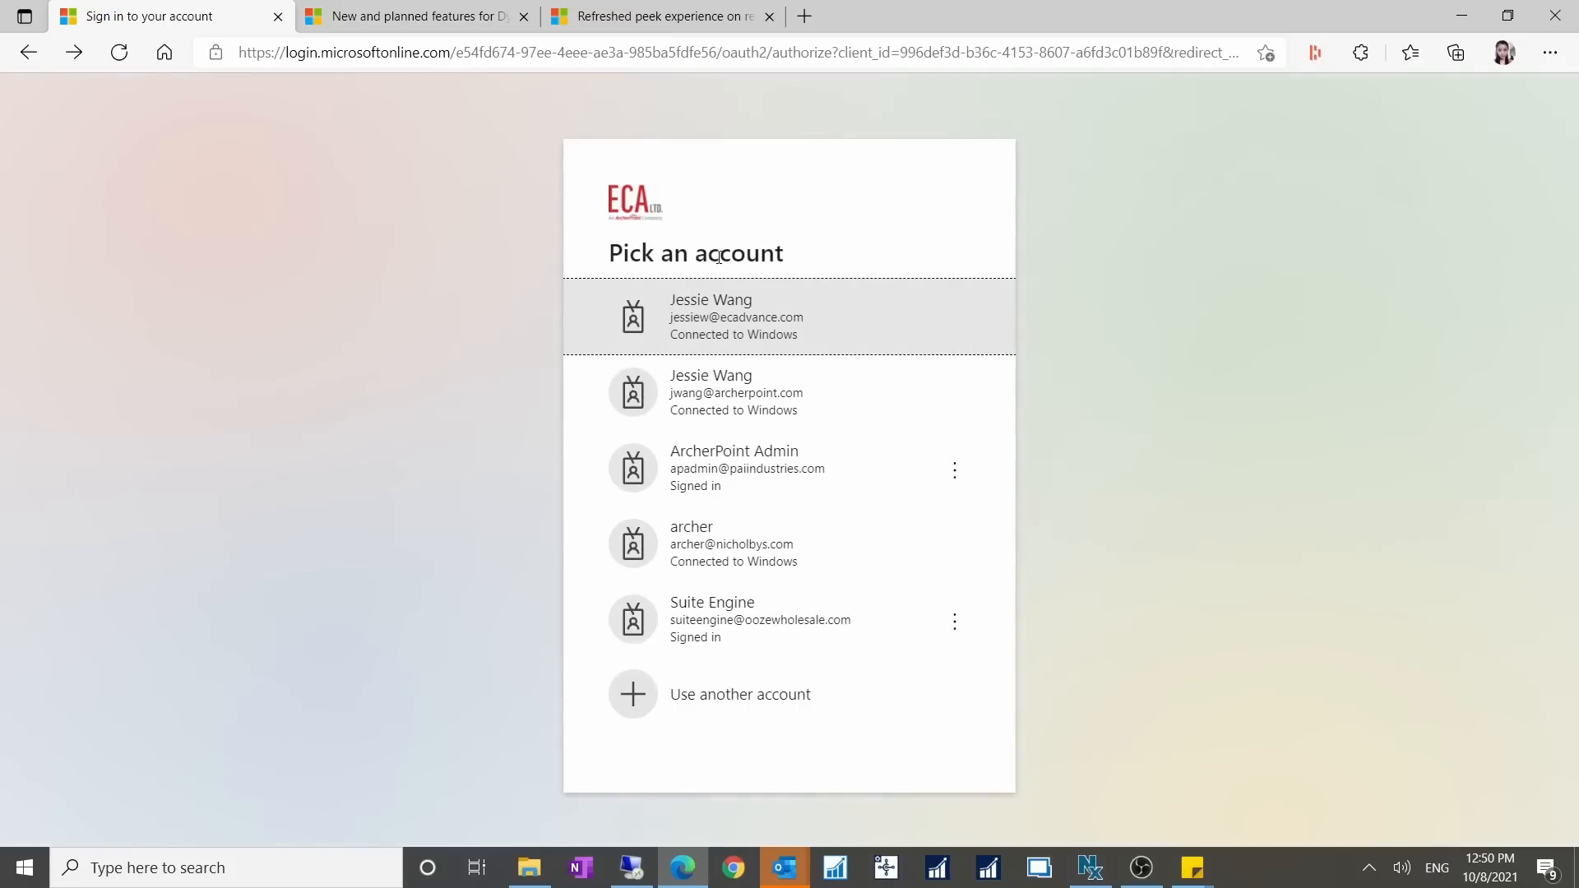
pyautogui.click(718, 54)
pyautogui.moveTo(719, 51); pyautogui.dragTo(1509, 136)
pyautogui.press('BackSpace')
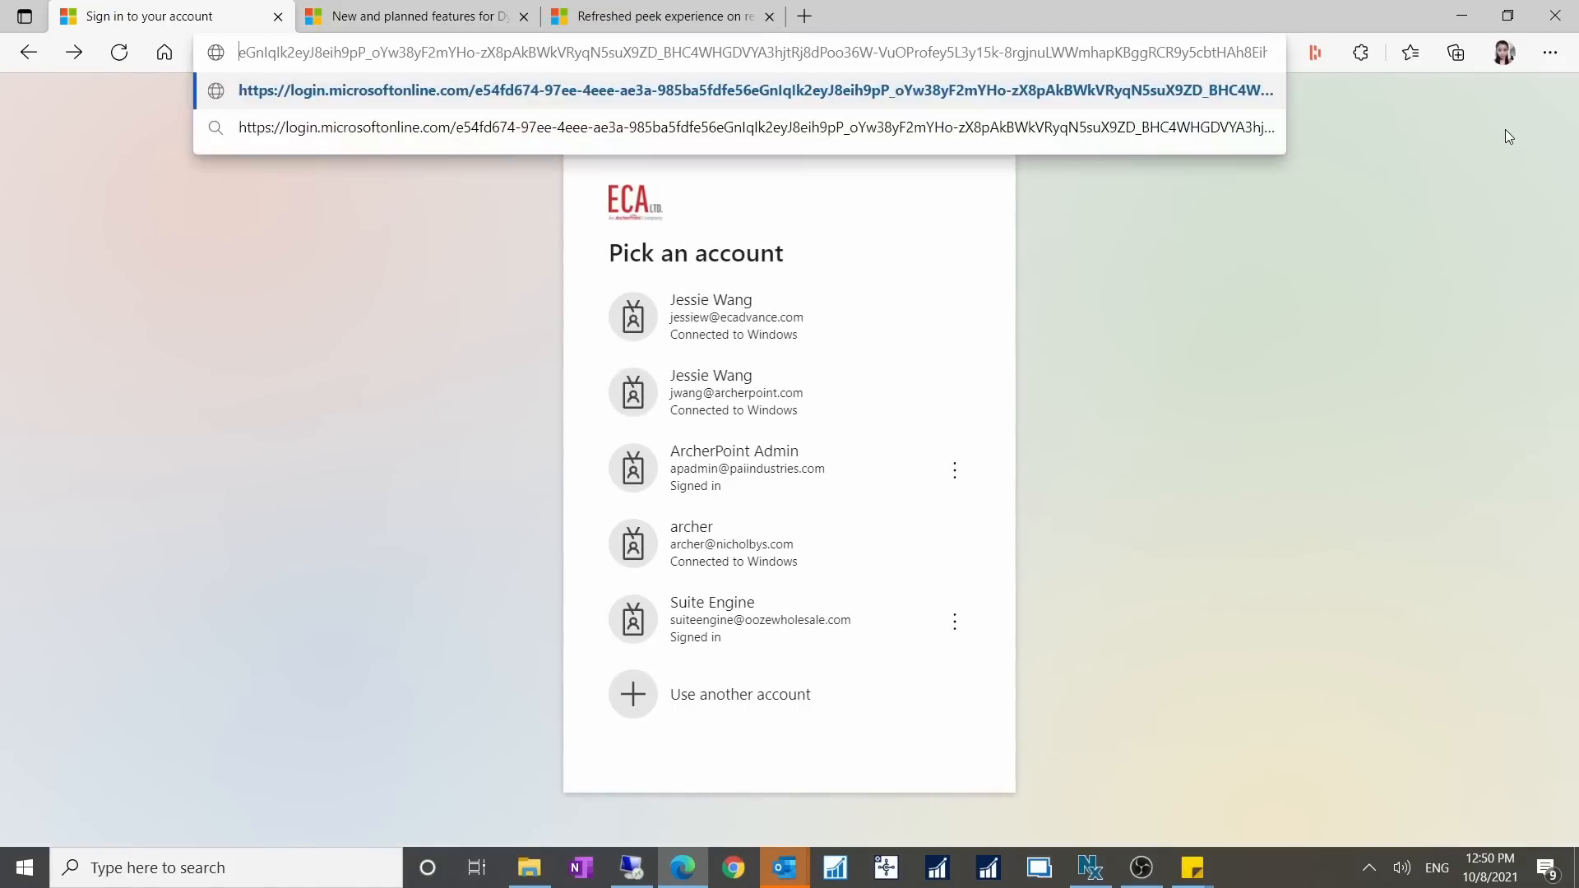
pyautogui.press('Return')
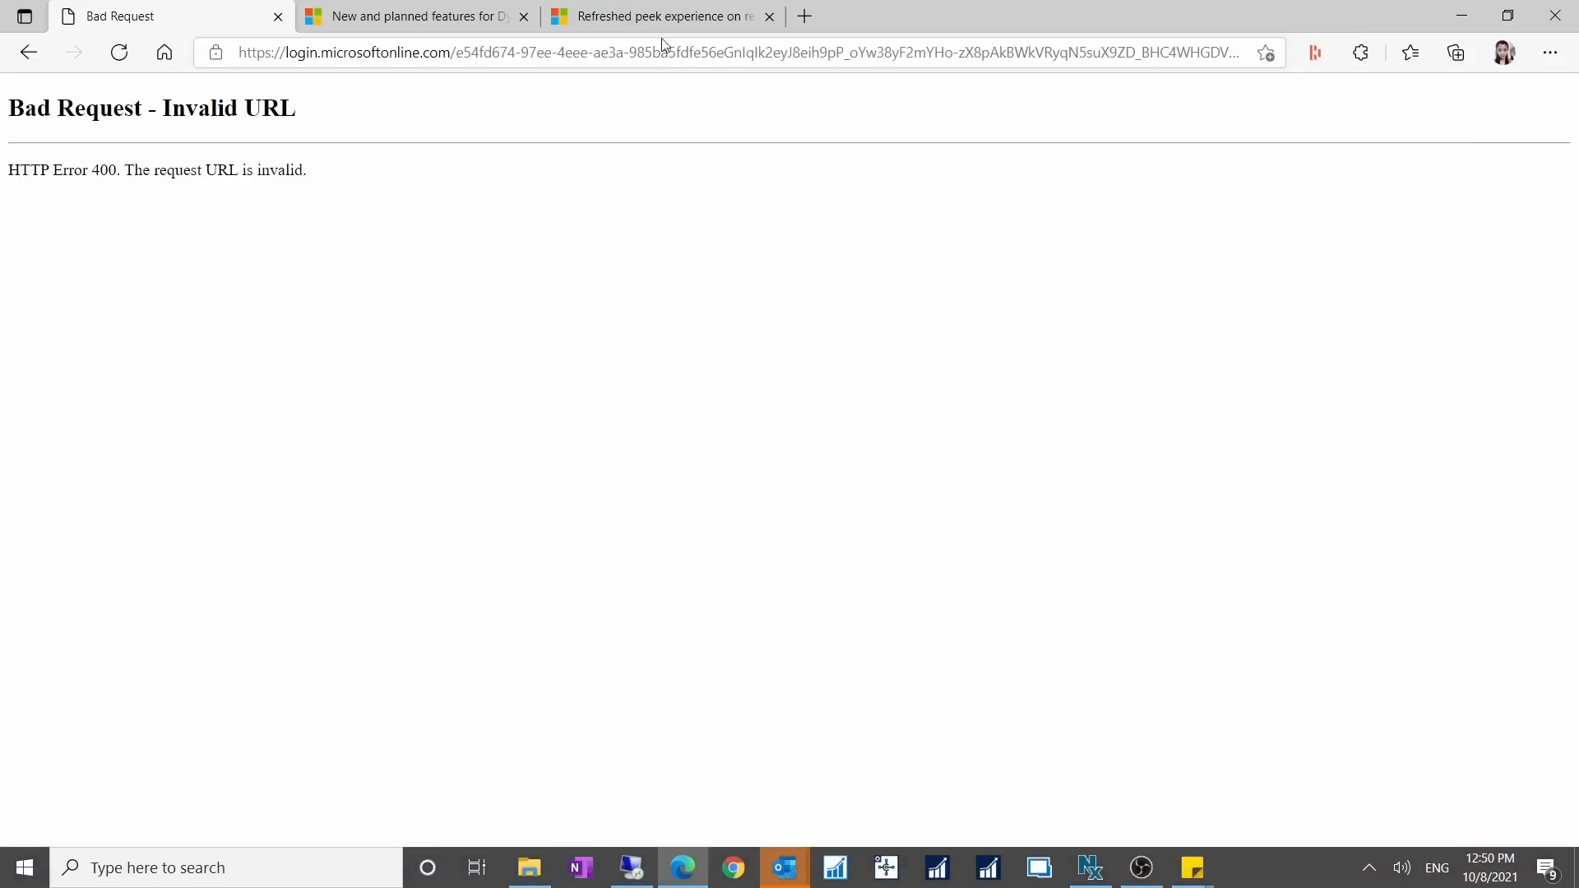
pyautogui.click(28, 52)
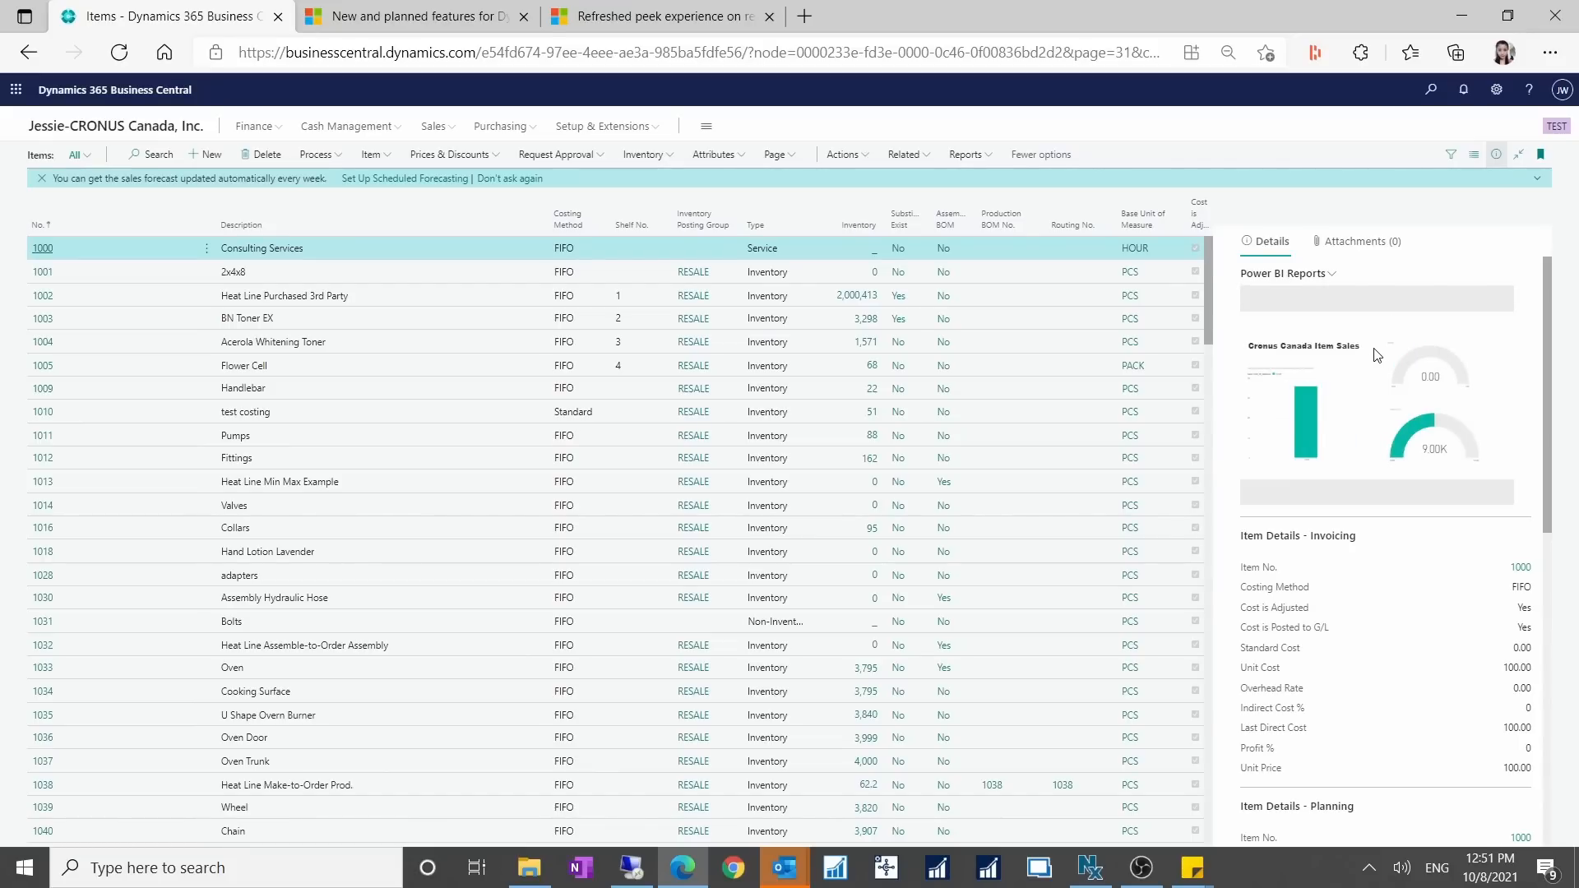
# Review the reports available in Power BI Reports Selection for the Items list, and cancel without changing the selection.
pyautogui.click(1333, 275)
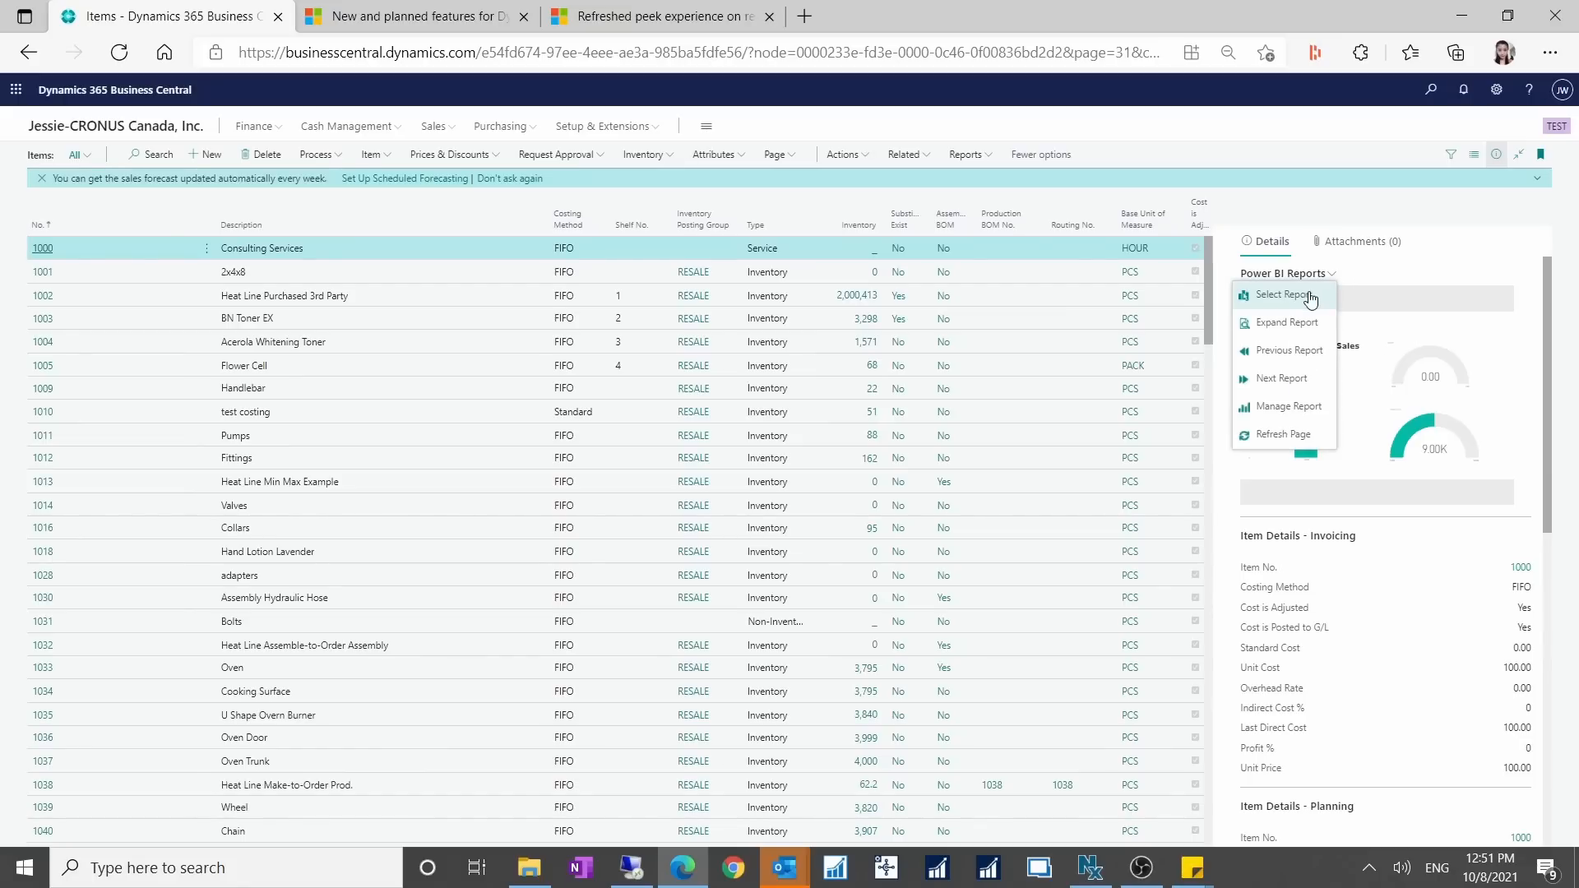
pyautogui.click(1306, 295)
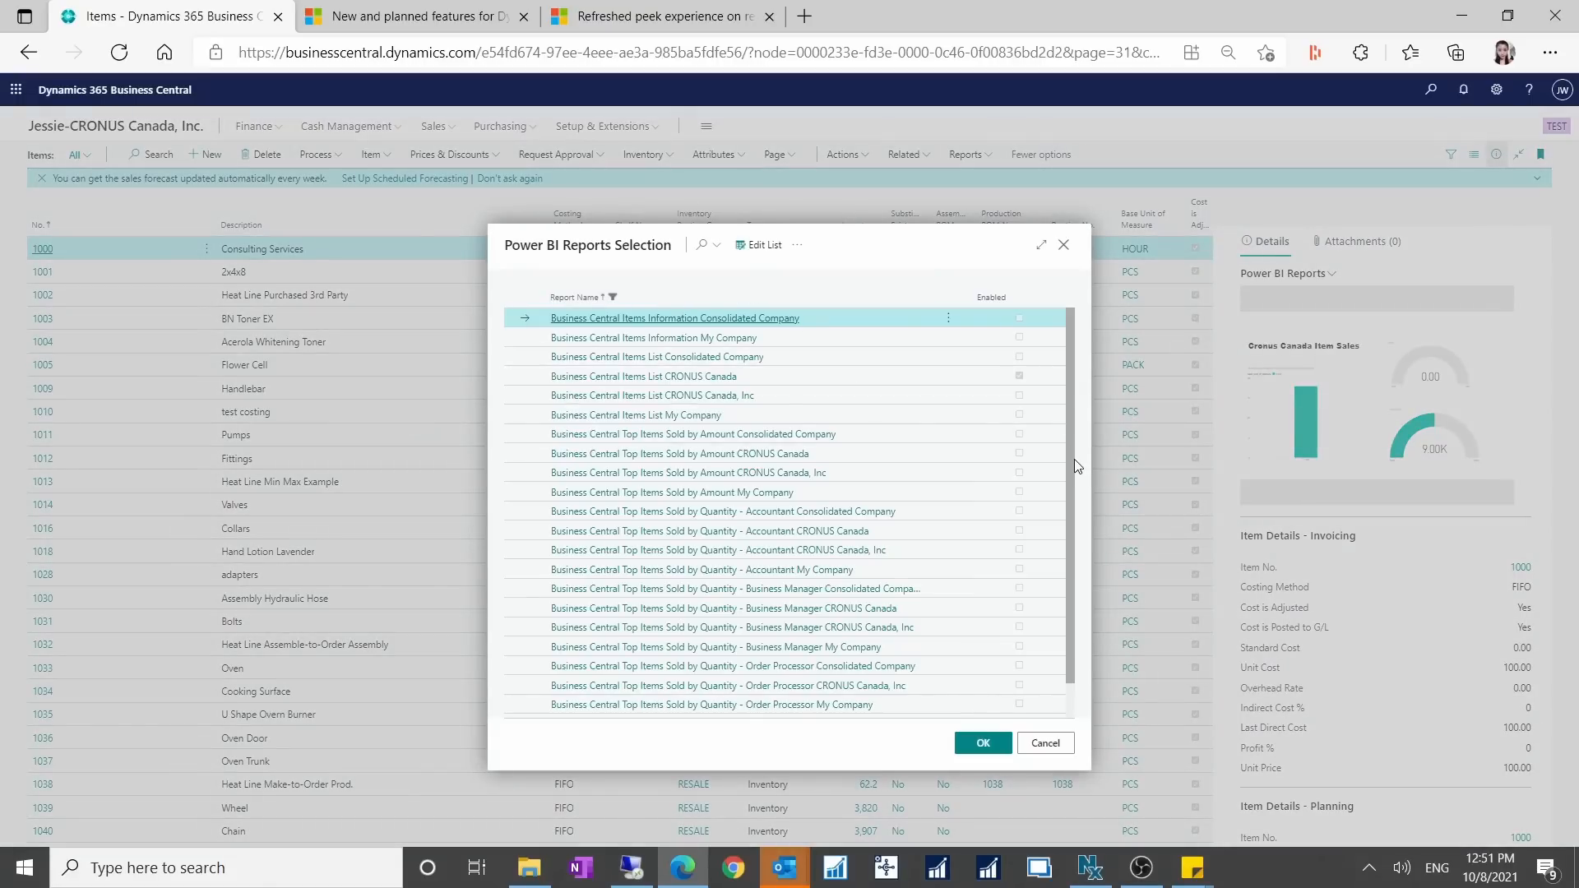
pyautogui.moveTo(1074, 459); pyautogui.dragTo(1074, 561)
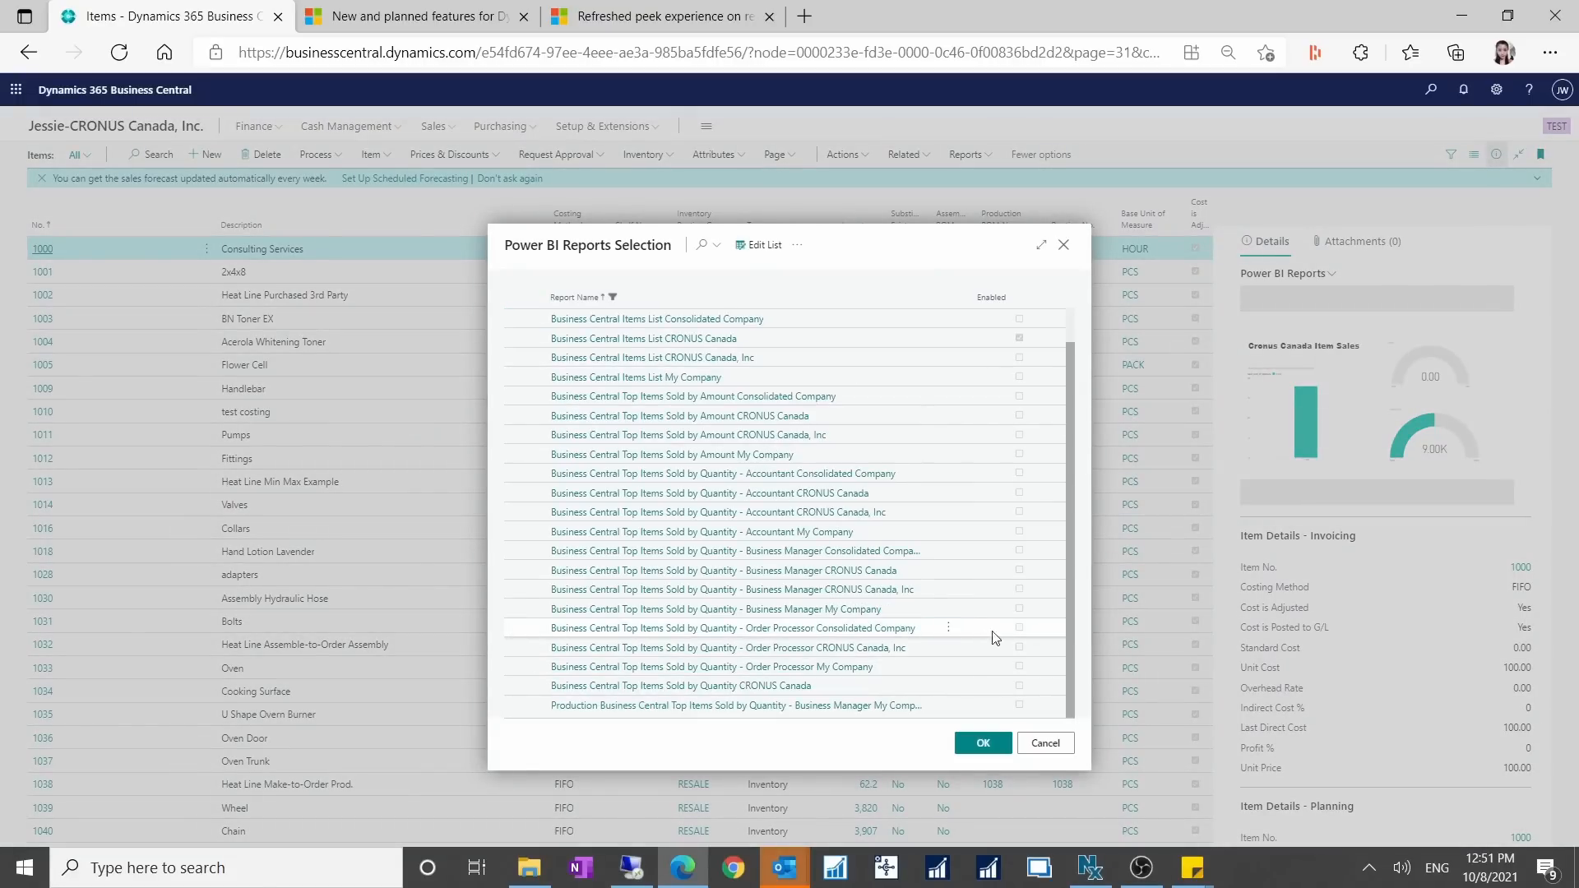
pyautogui.moveTo(1080, 549)
pyautogui.mouseDown()
pyautogui.moveTo(1082, 491)
pyautogui.moveTo(1084, 564)
pyautogui.mouseUp()
pyautogui.moveTo(1073, 601); pyautogui.dragTo(1063, 447)
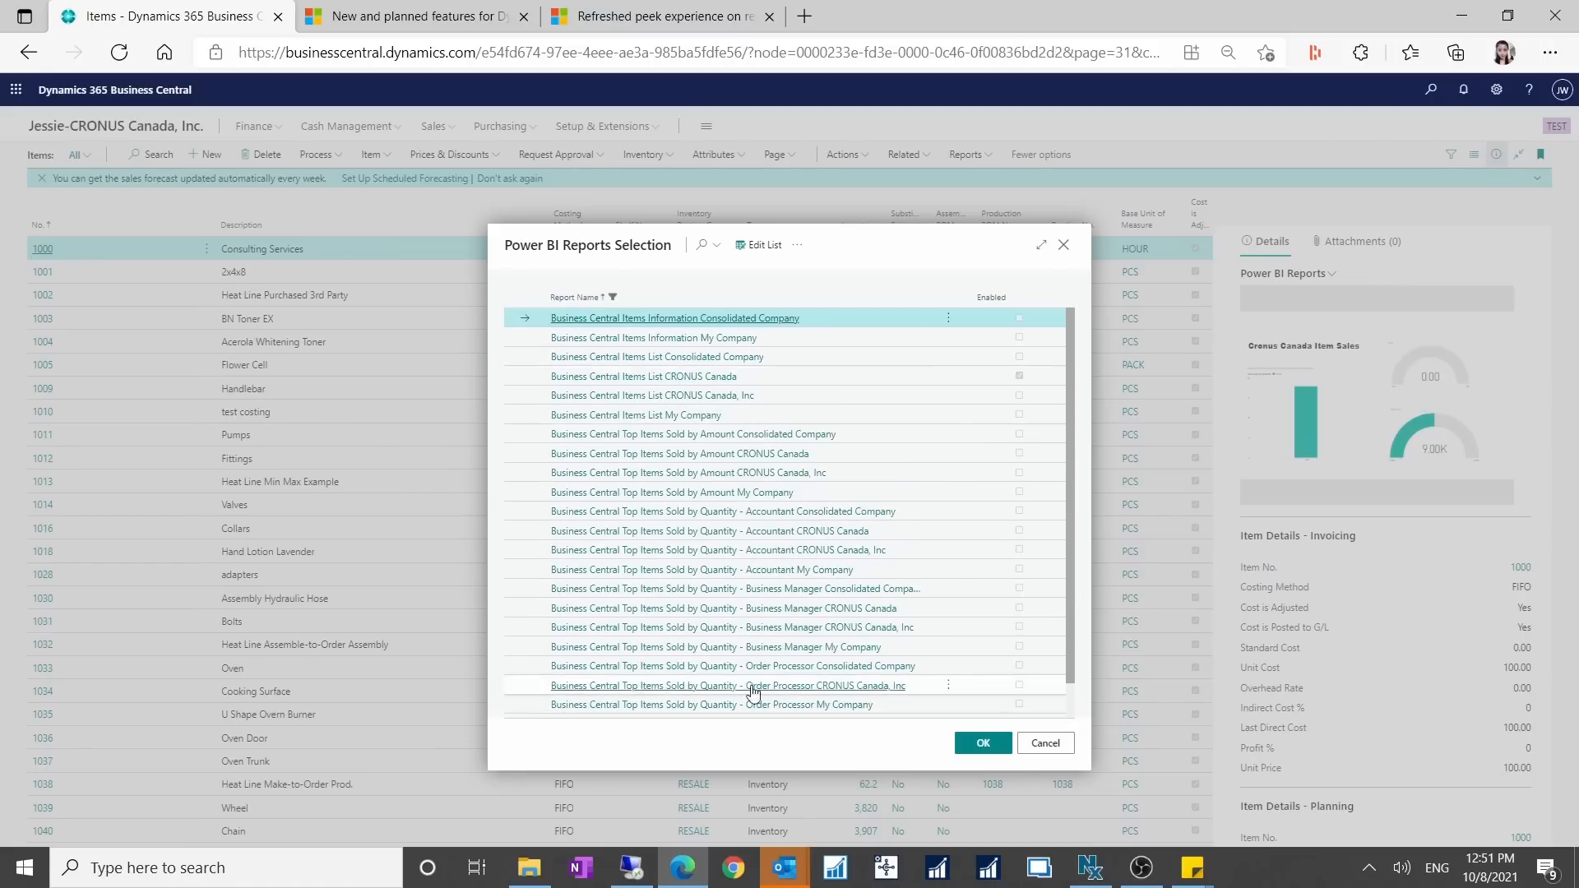
pyautogui.scroll(-1, 1010, 550)
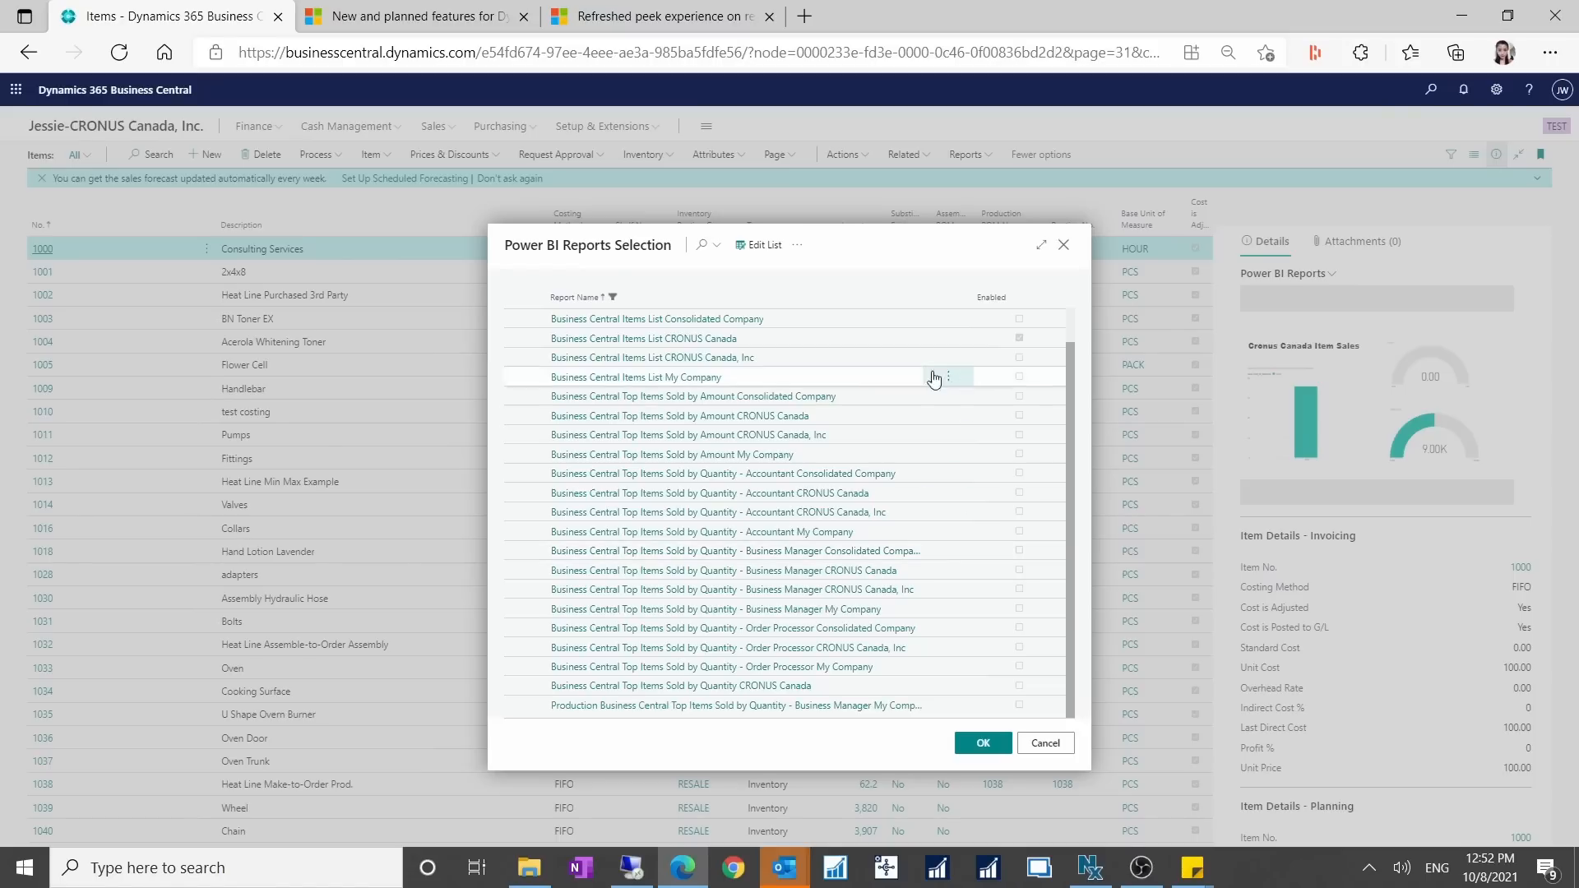
pyautogui.scroll(2, 864, 465)
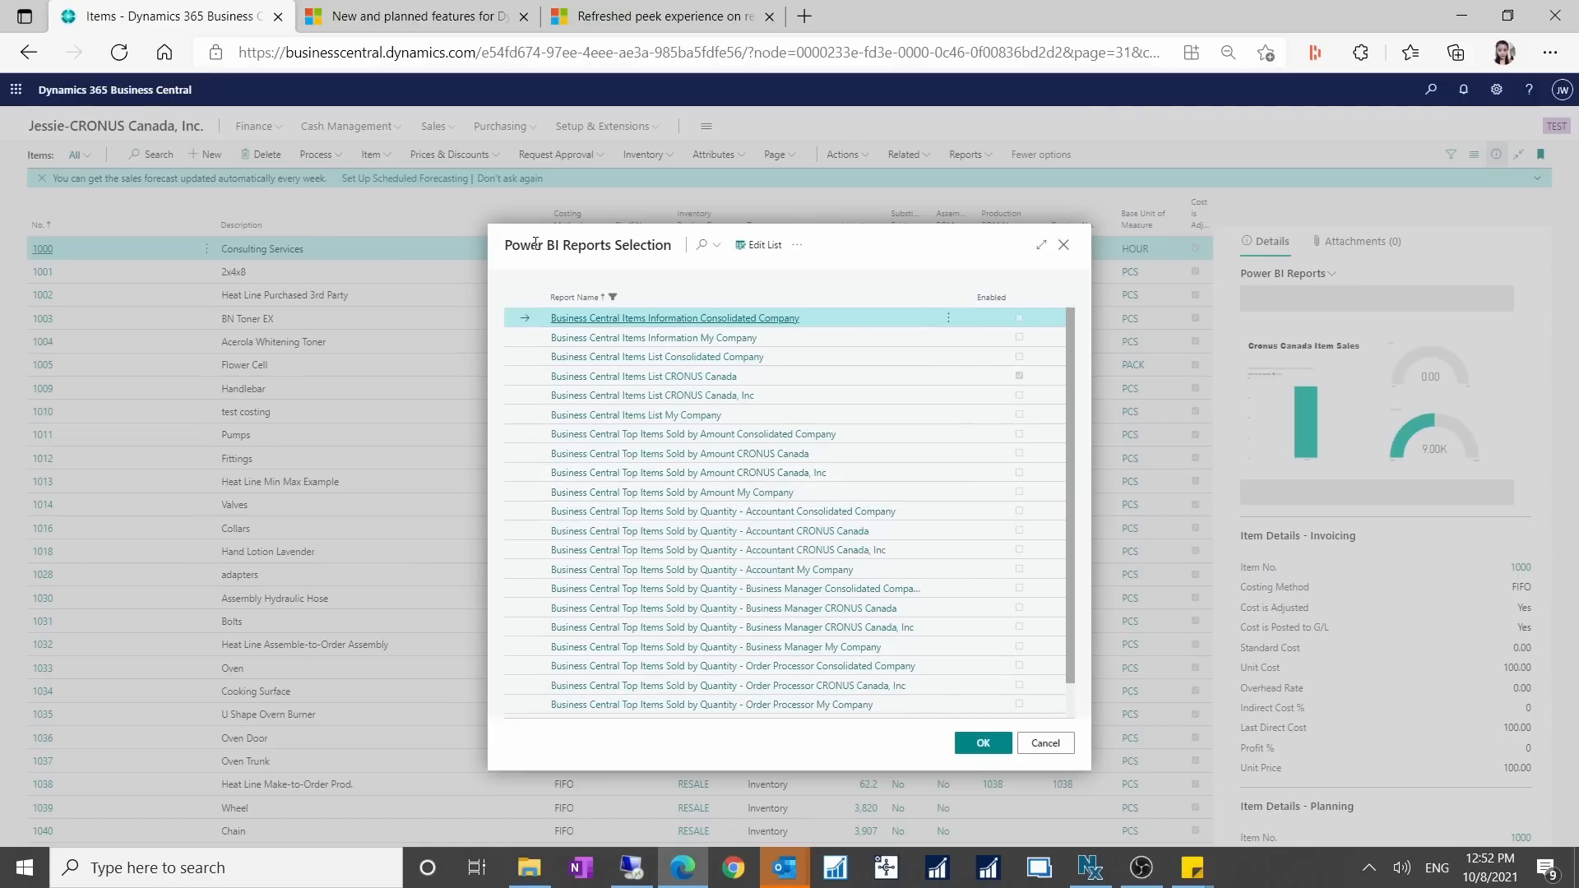
pyautogui.scroll(-2, 849, 557)
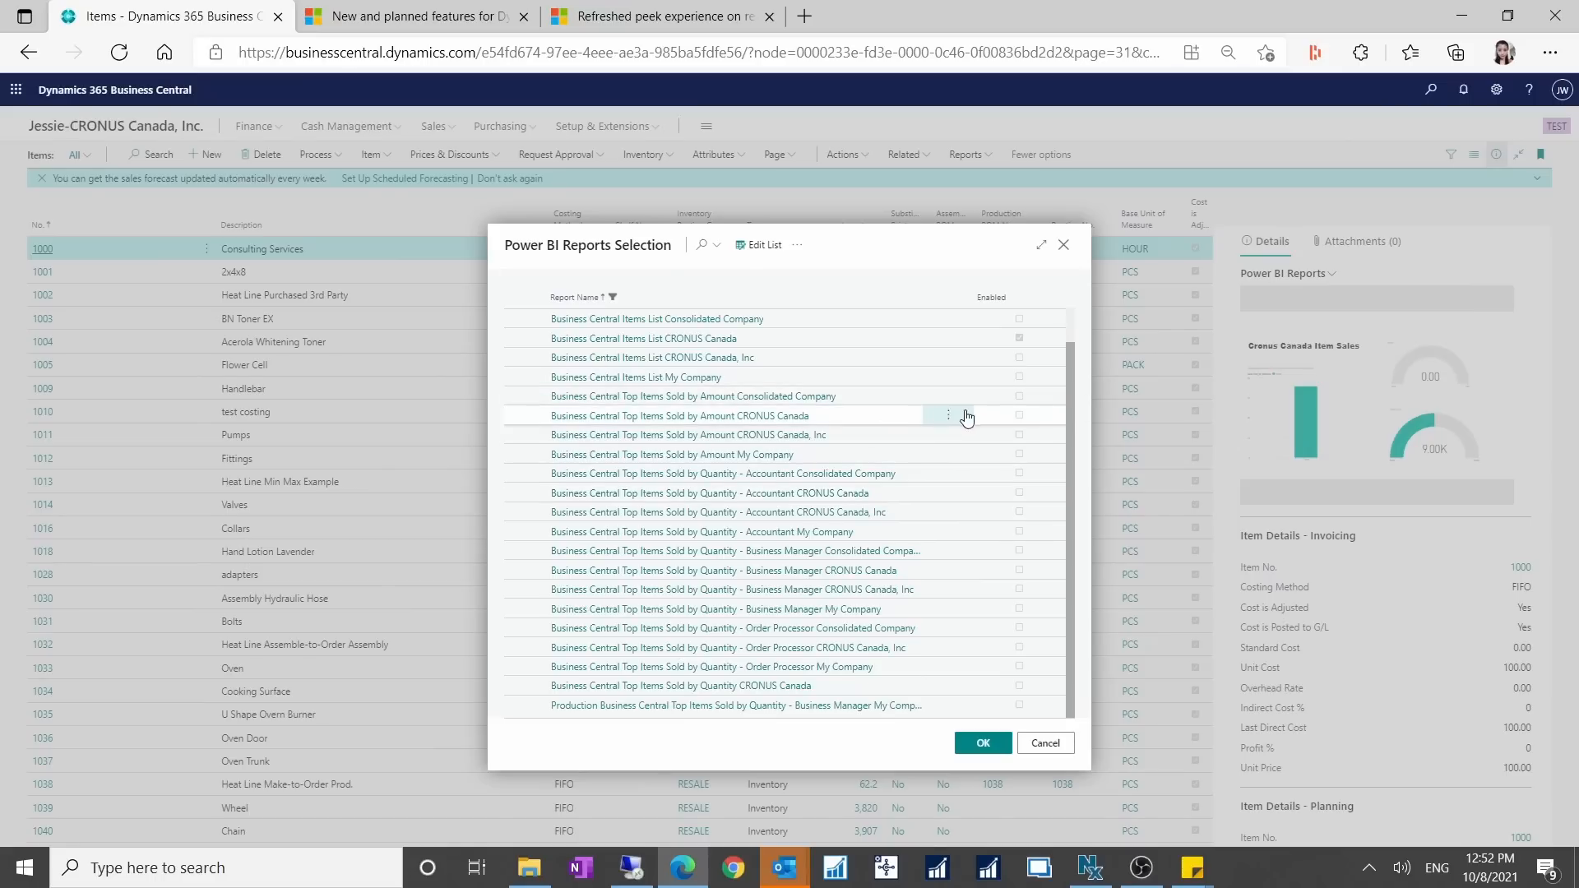
pyautogui.click(1046, 744)
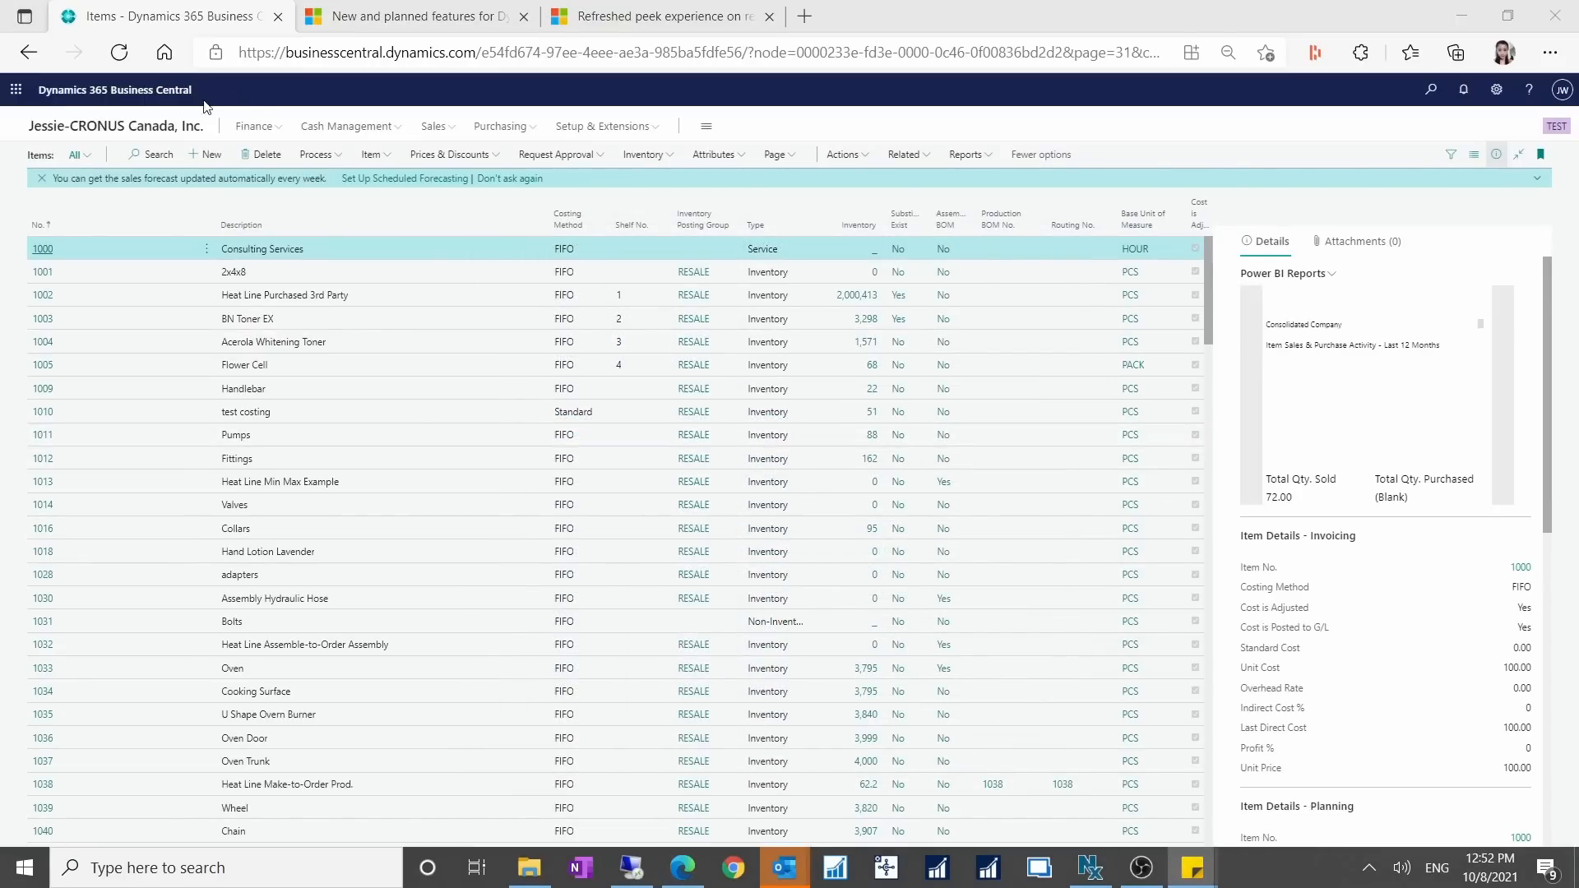
# Switch to the remote Business Central session and open the Posted Sales Invoices list with its details pane hidden.
pyautogui.click(248, 129)
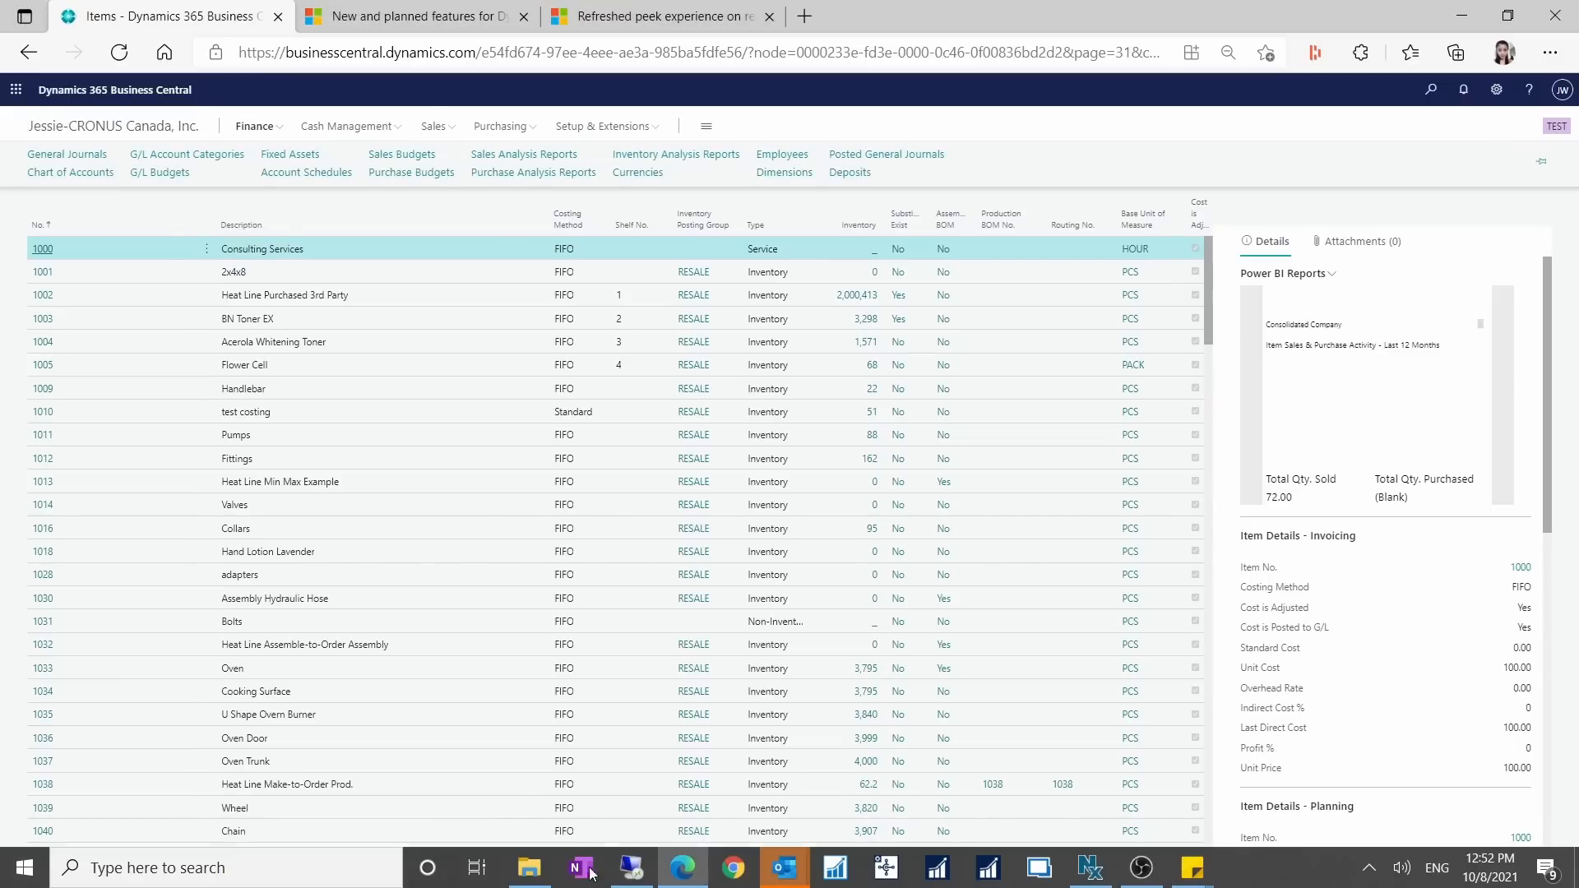
pyautogui.click(624, 873)
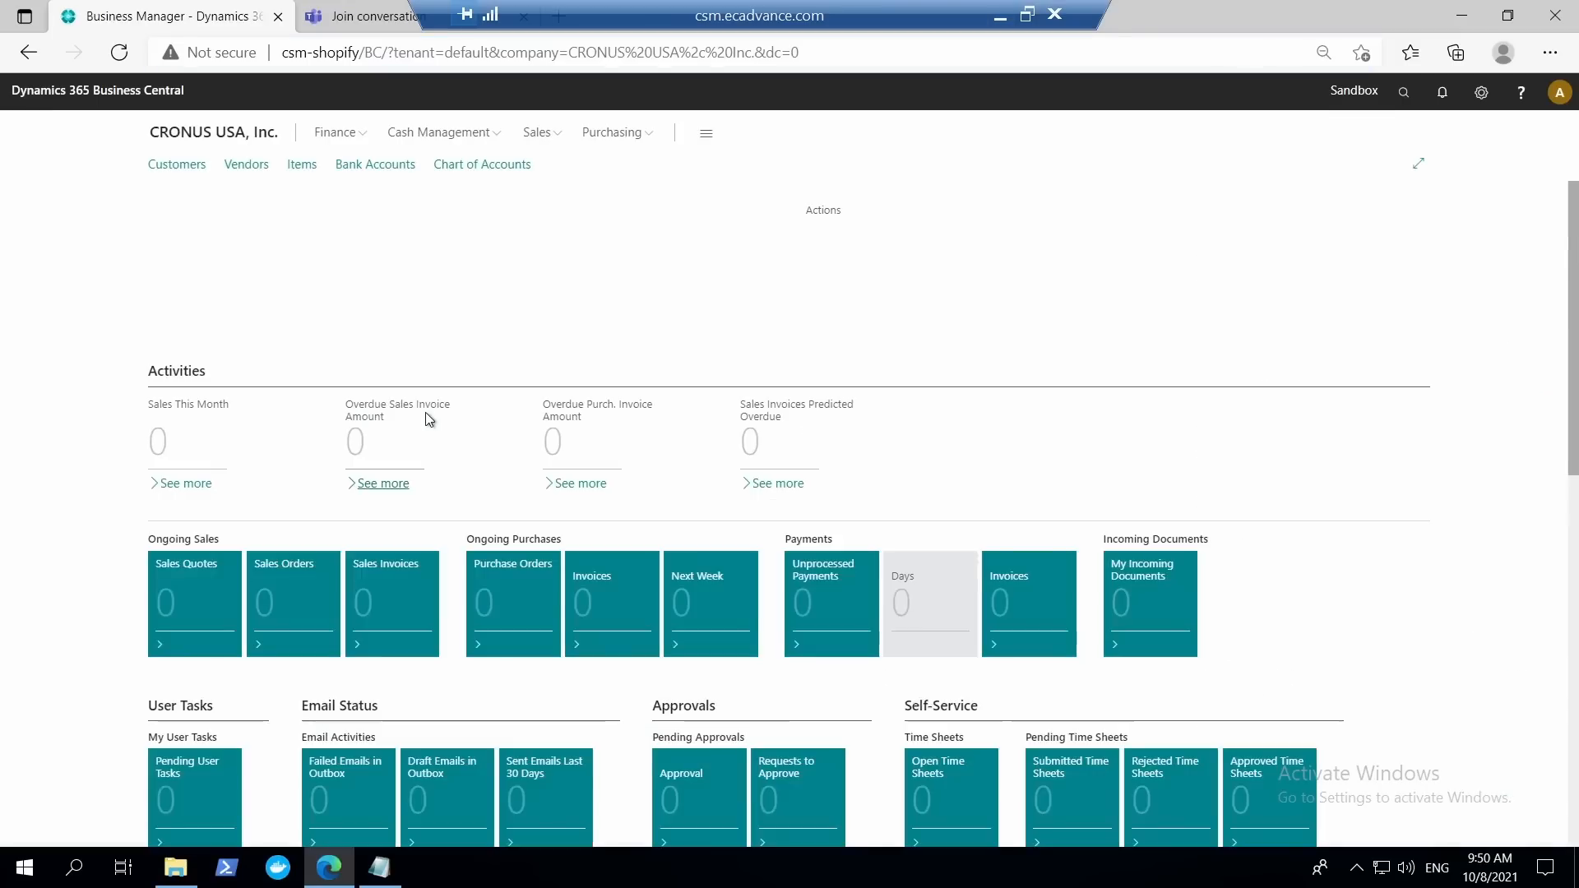
pyautogui.click(556, 138)
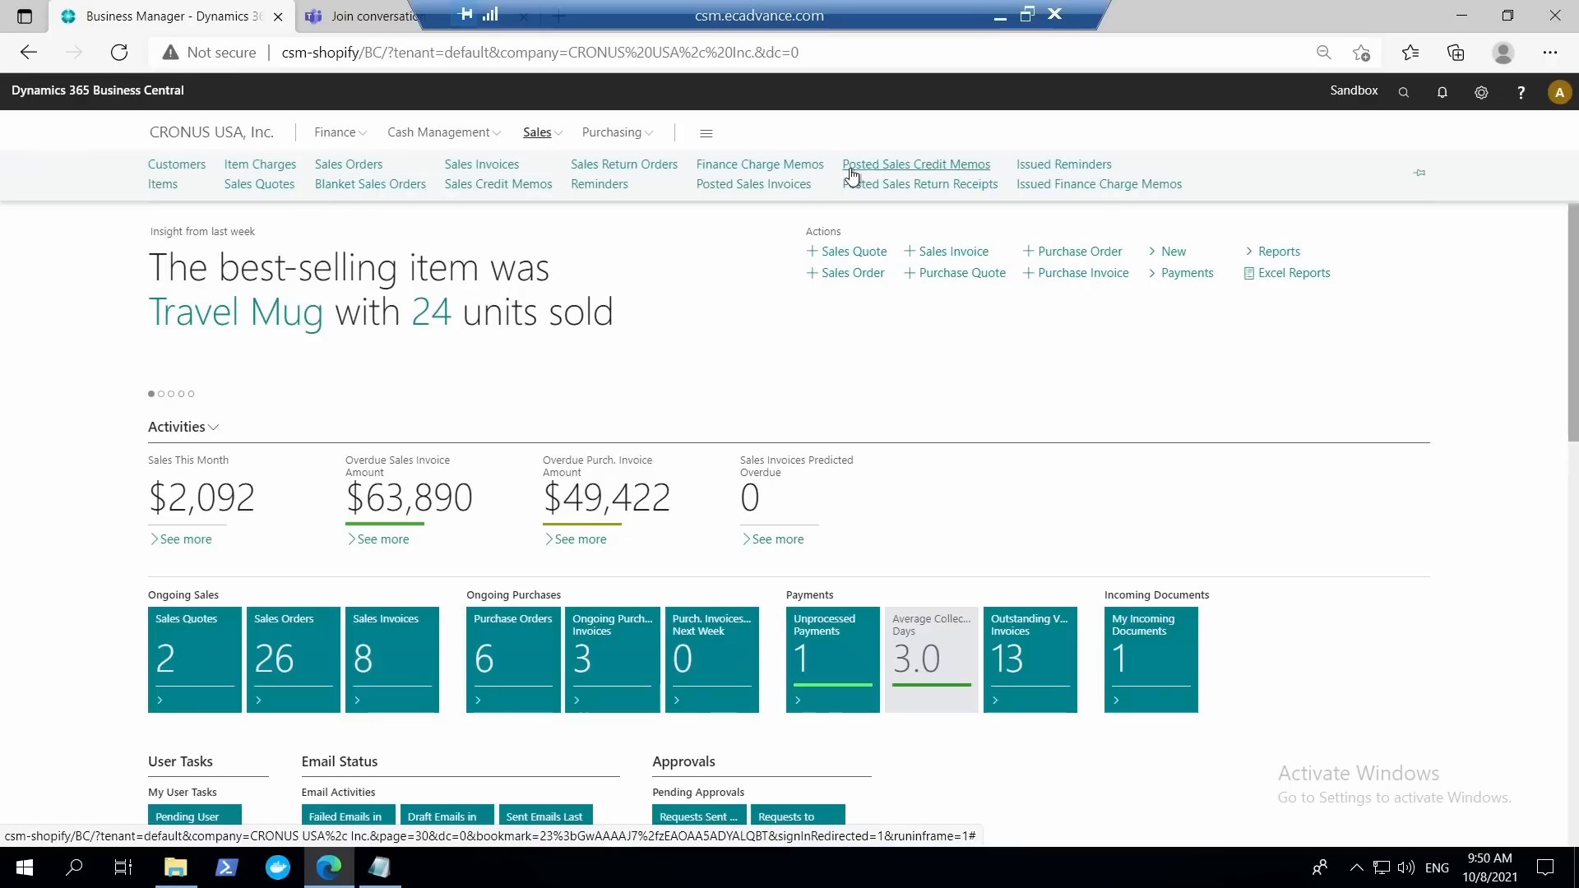
pyautogui.click(799, 191)
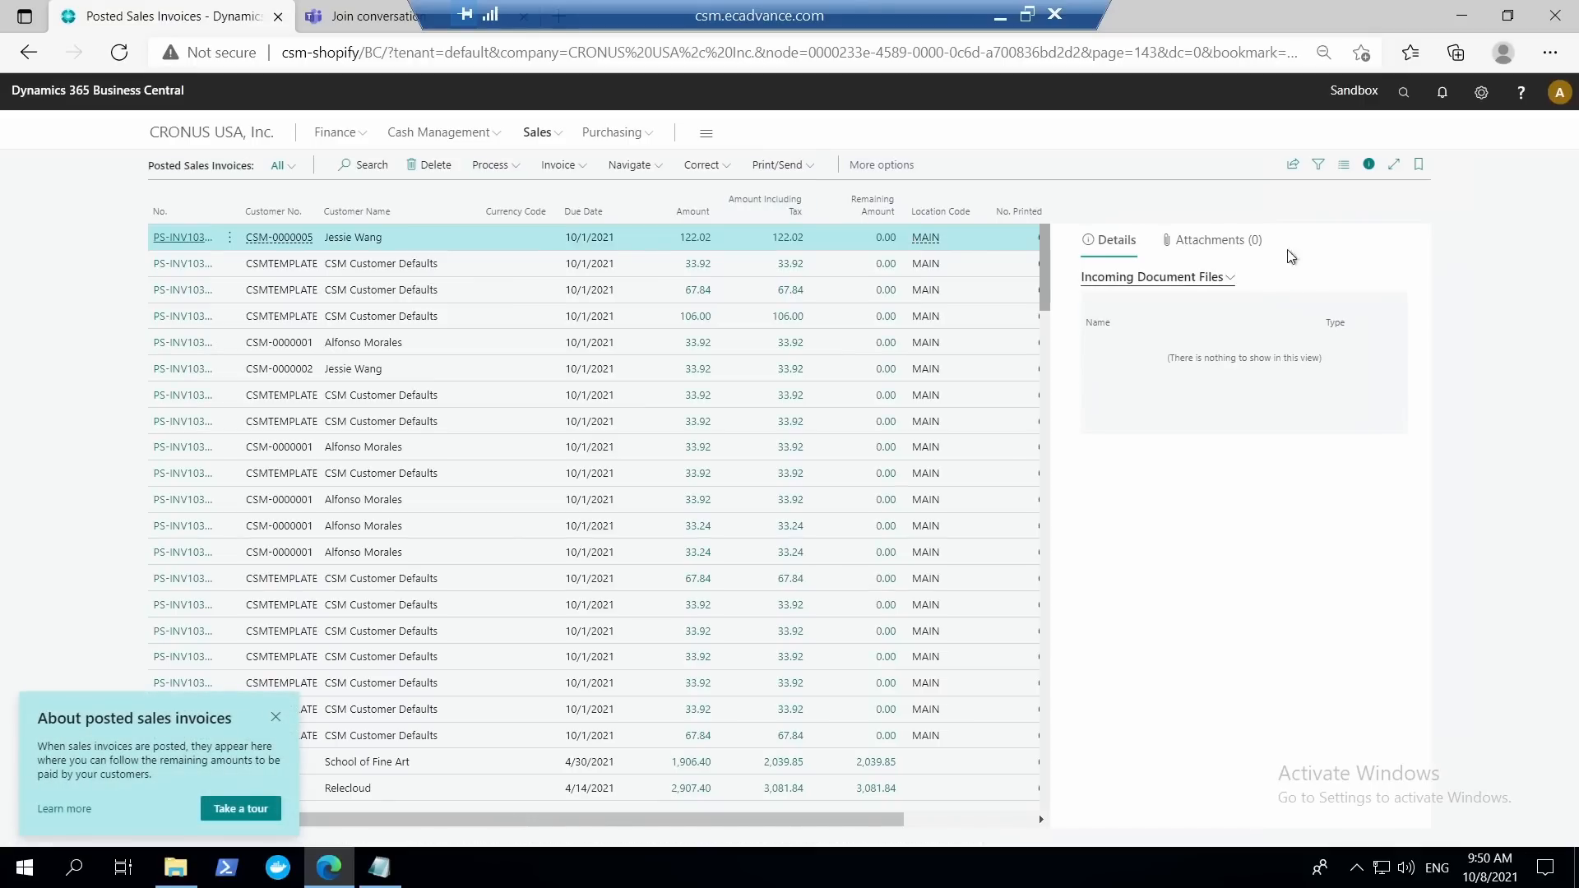
pyautogui.click(1369, 167)
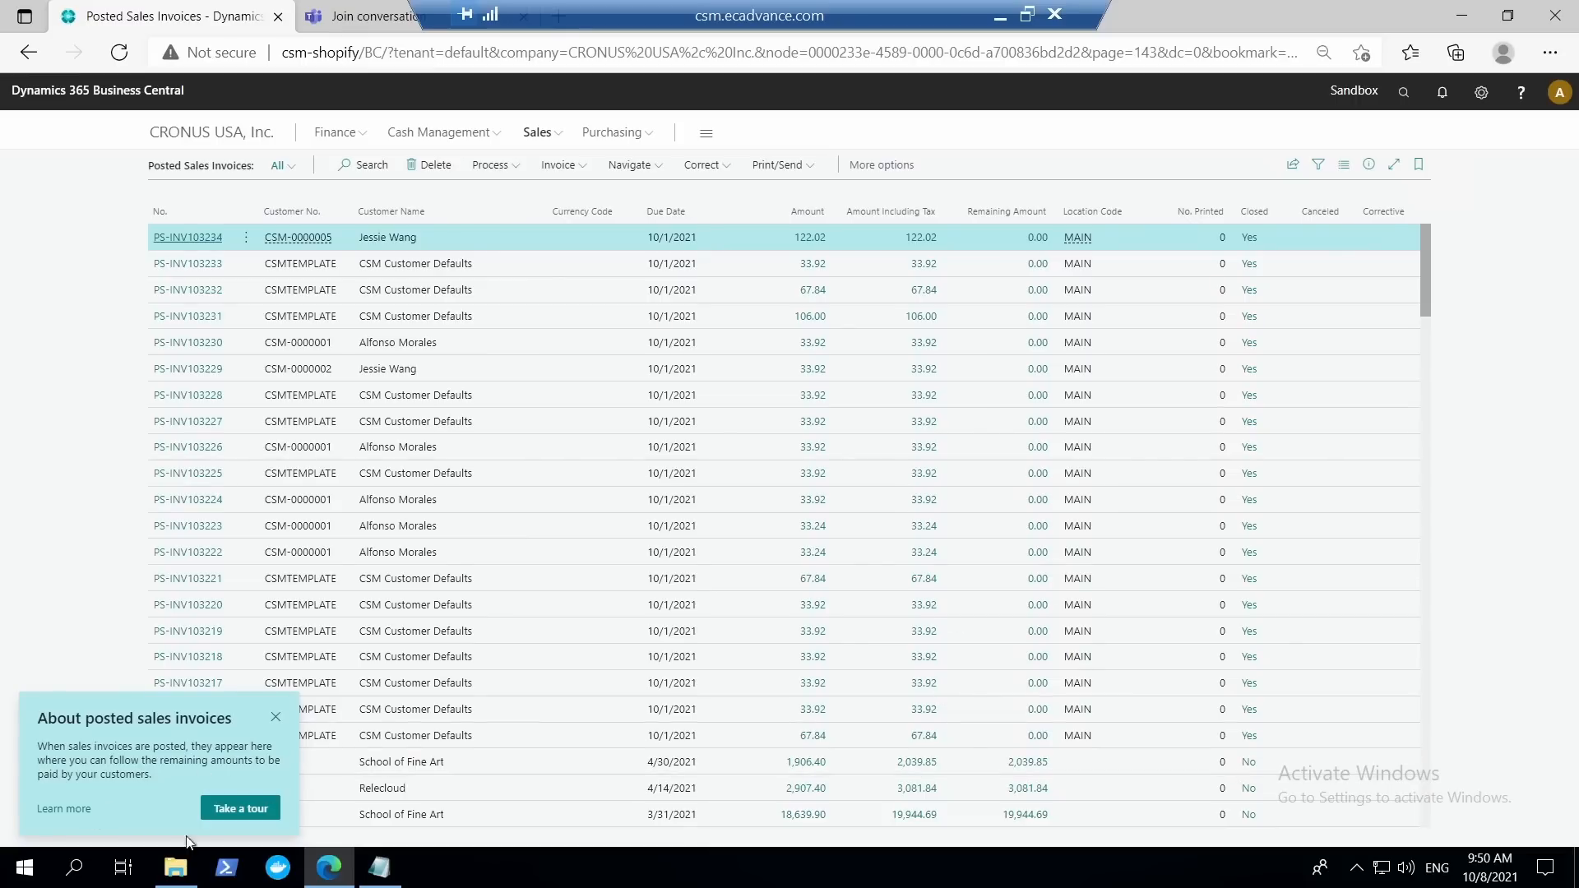
# Take the About posted sales invoices tour through its five teaching tips and close the last one.
pyautogui.click(238, 813)
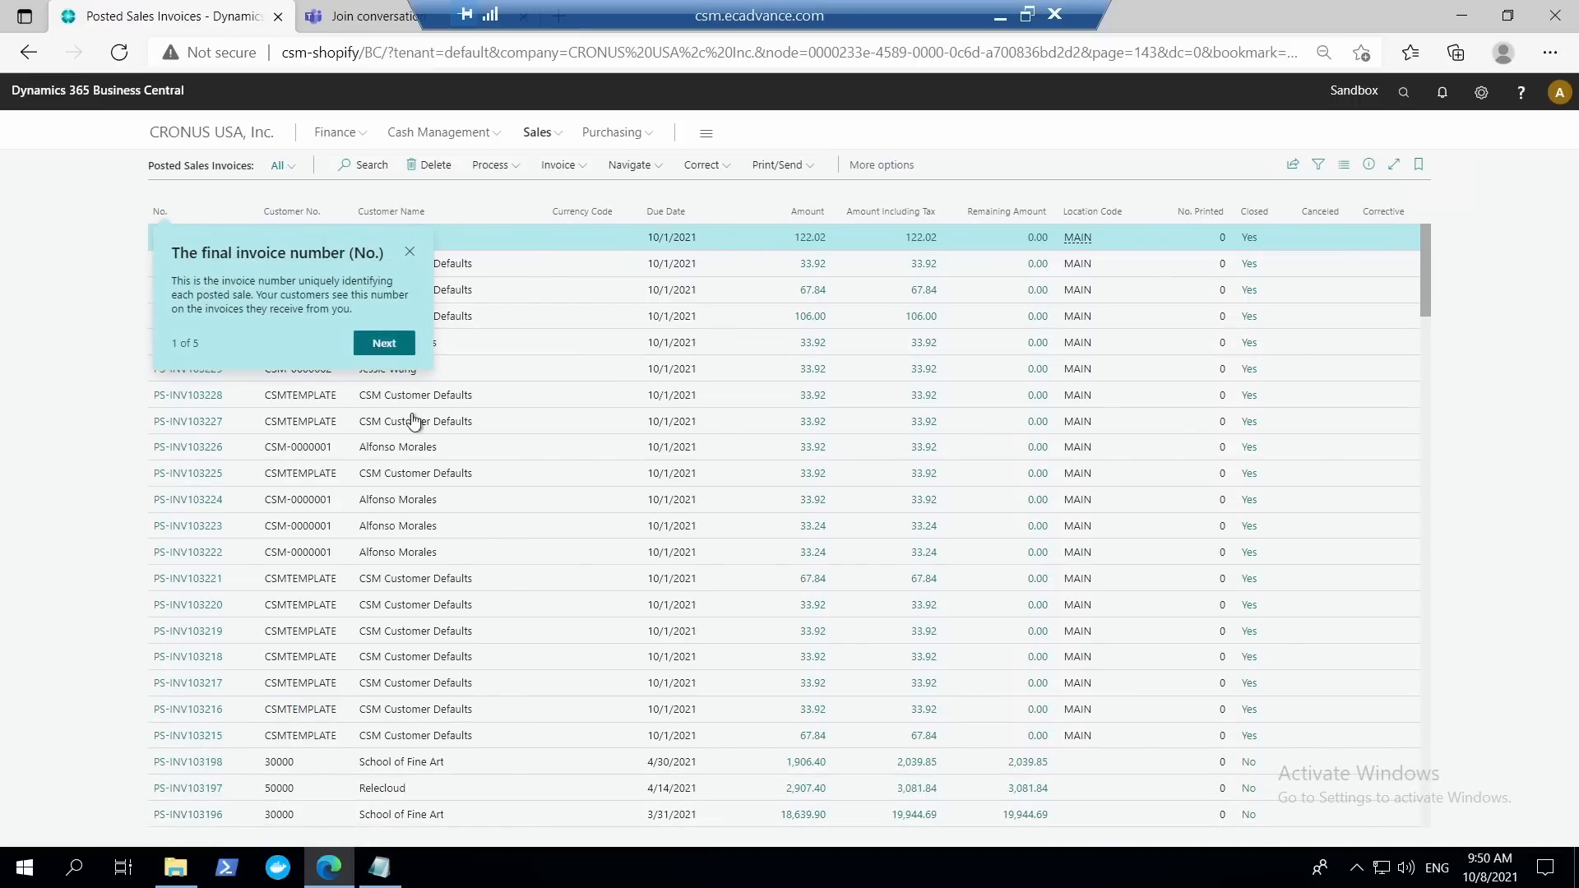
pyautogui.click(387, 343)
pyautogui.click(1009, 346)
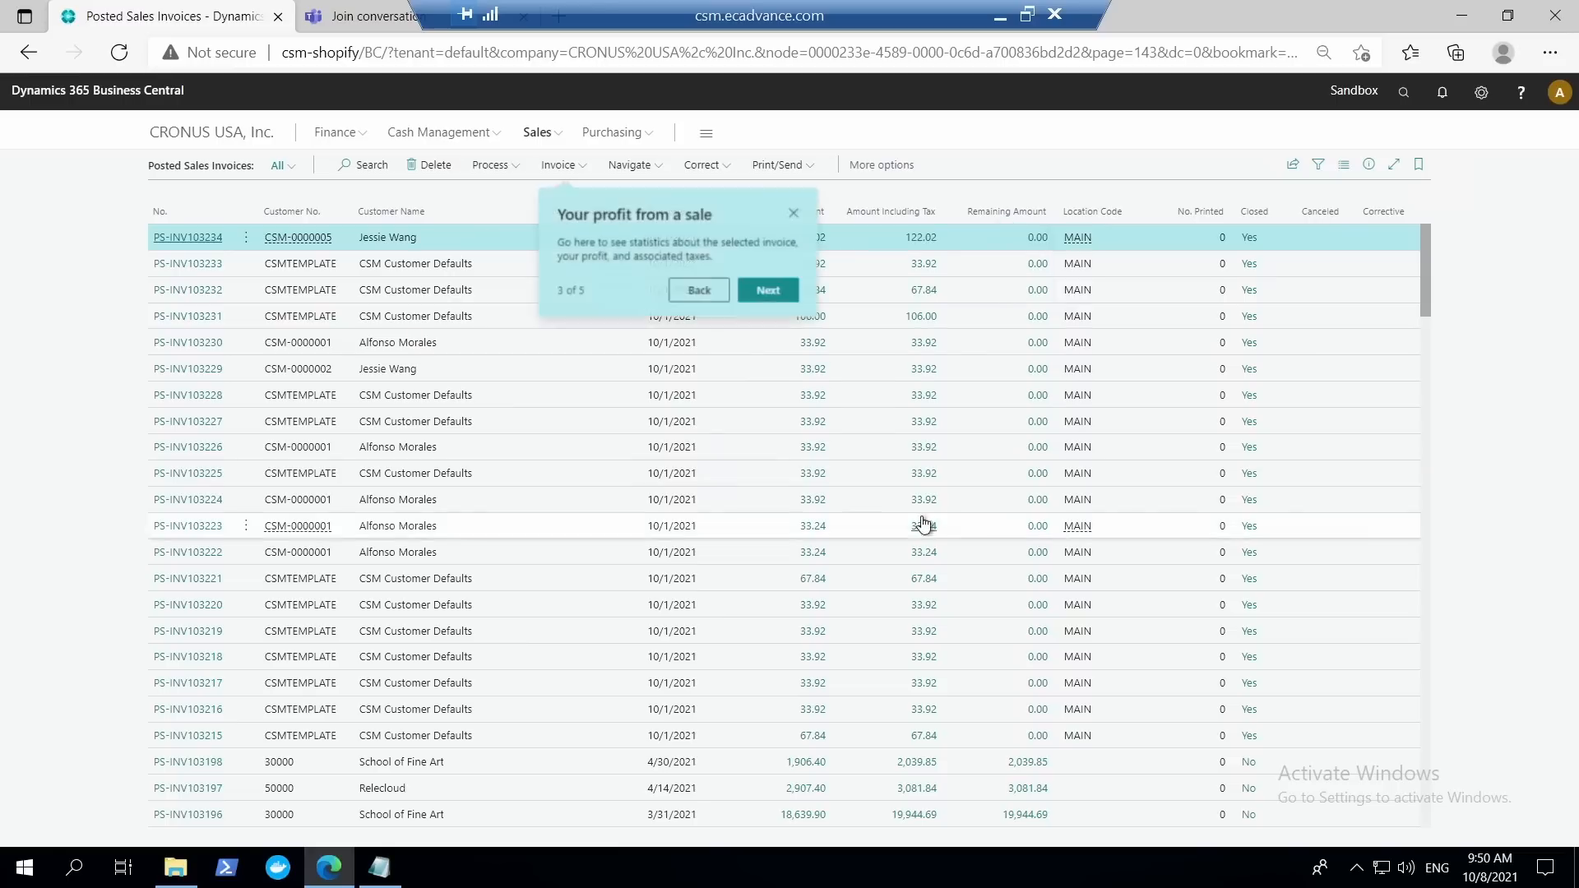
pyautogui.click(767, 290)
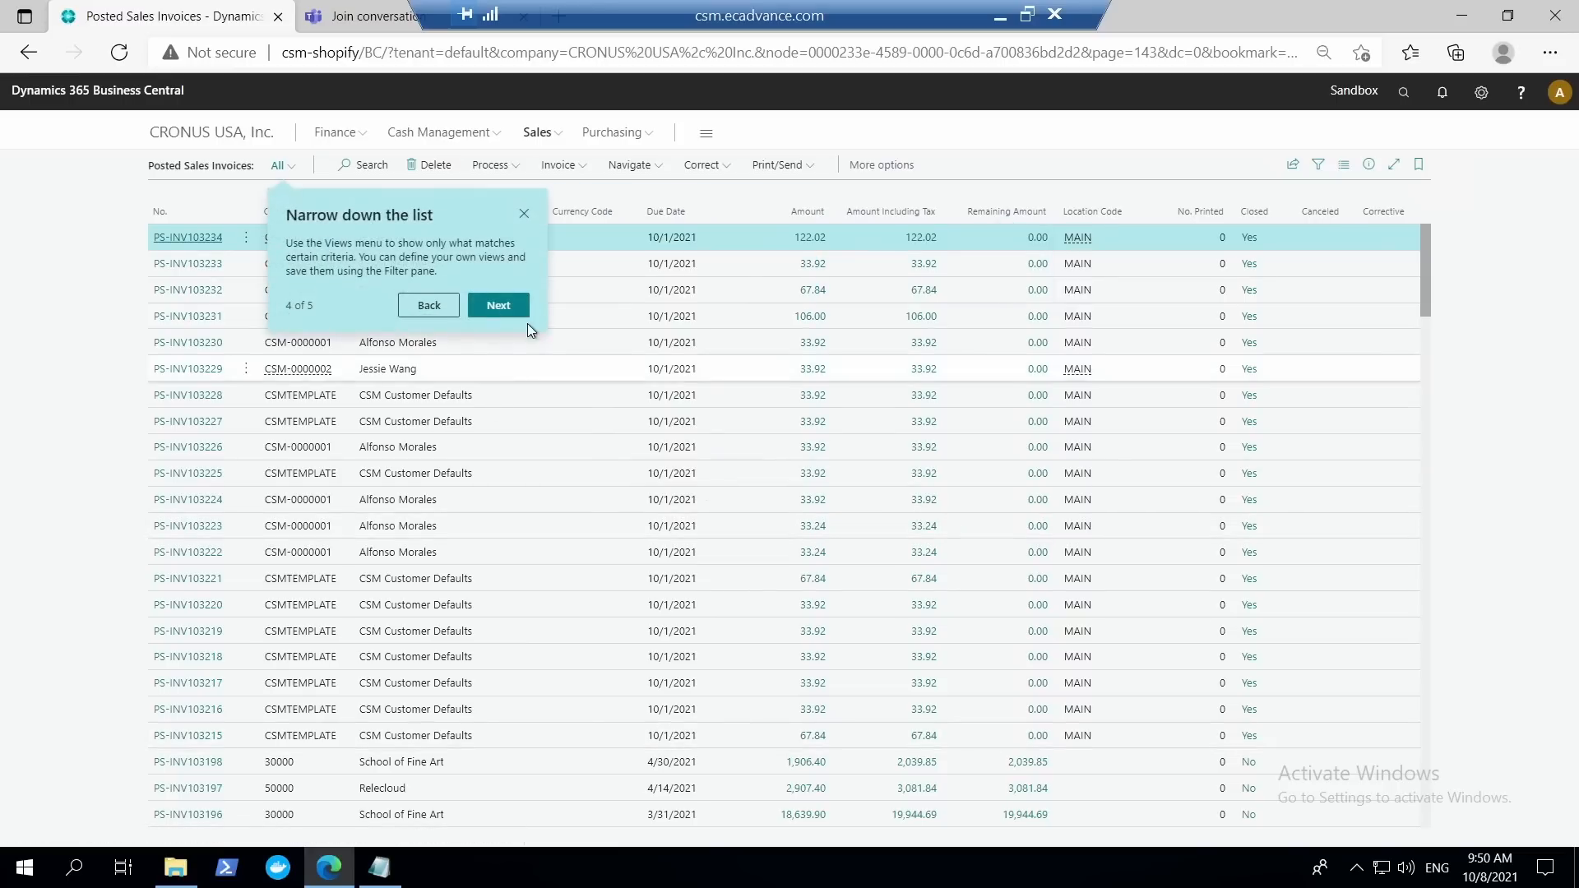
pyautogui.click(500, 305)
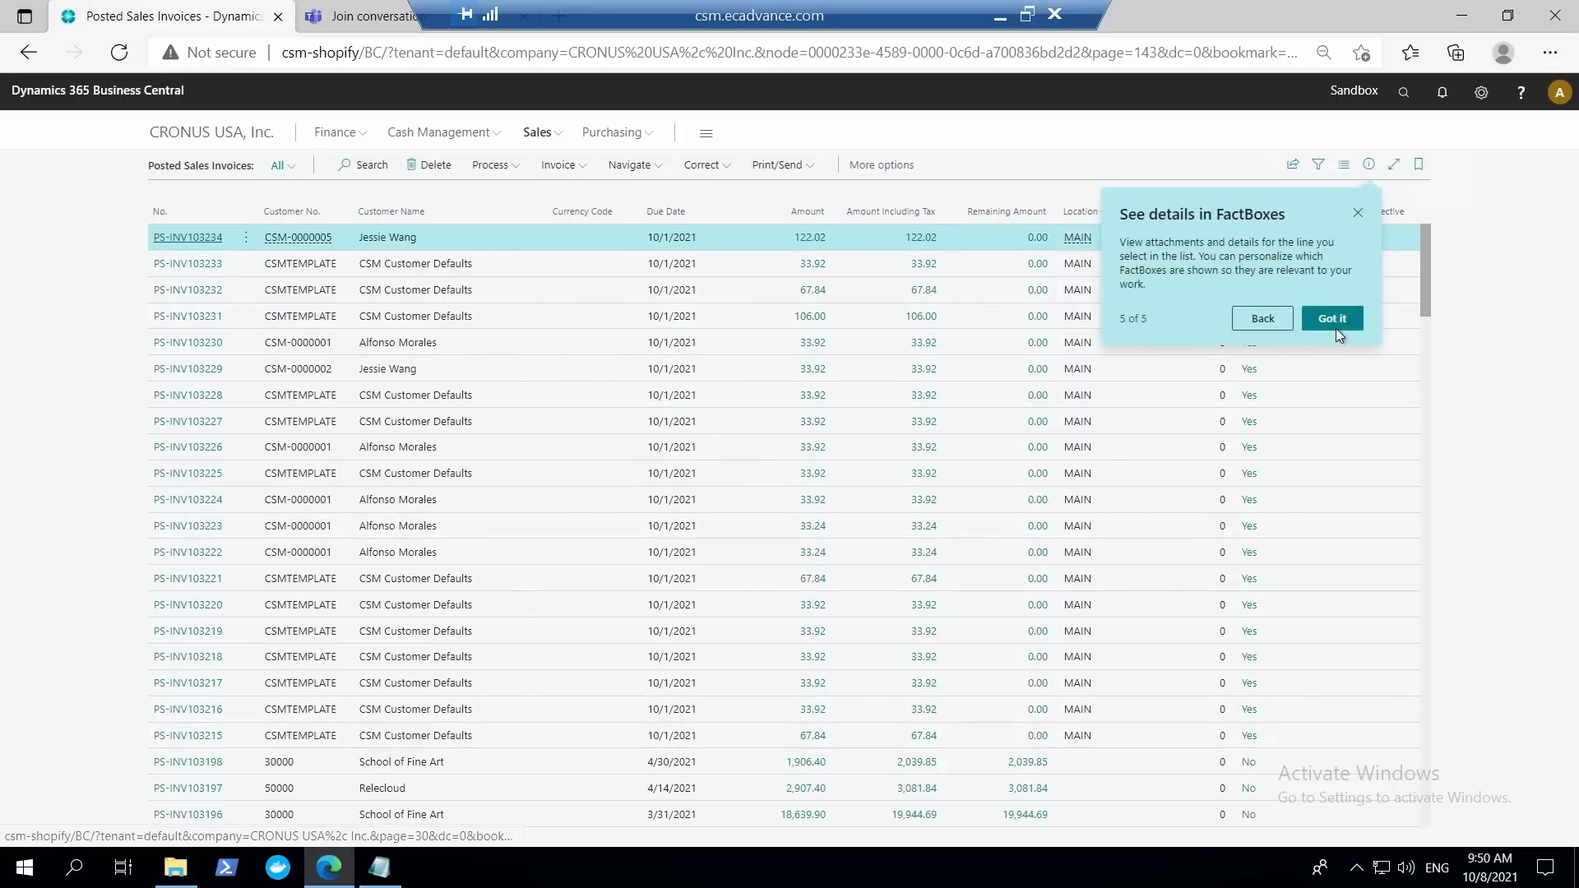
pyautogui.click(1358, 213)
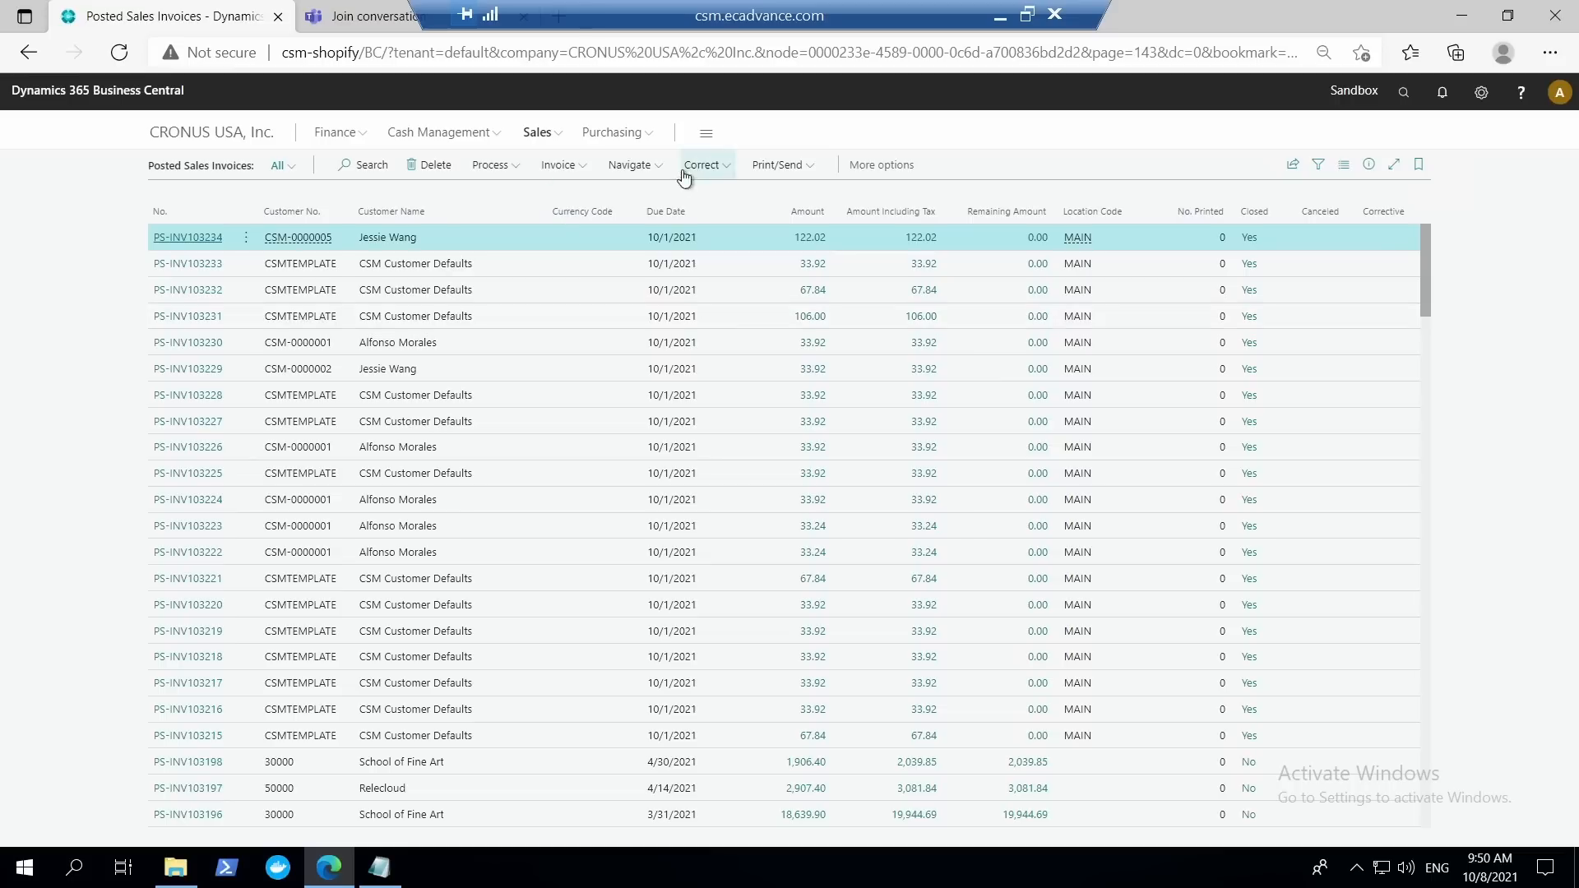
# Attach the first posted sales invoice to its record as a PDF, then view its attached documents and close the list.
pyautogui.click(578, 167)
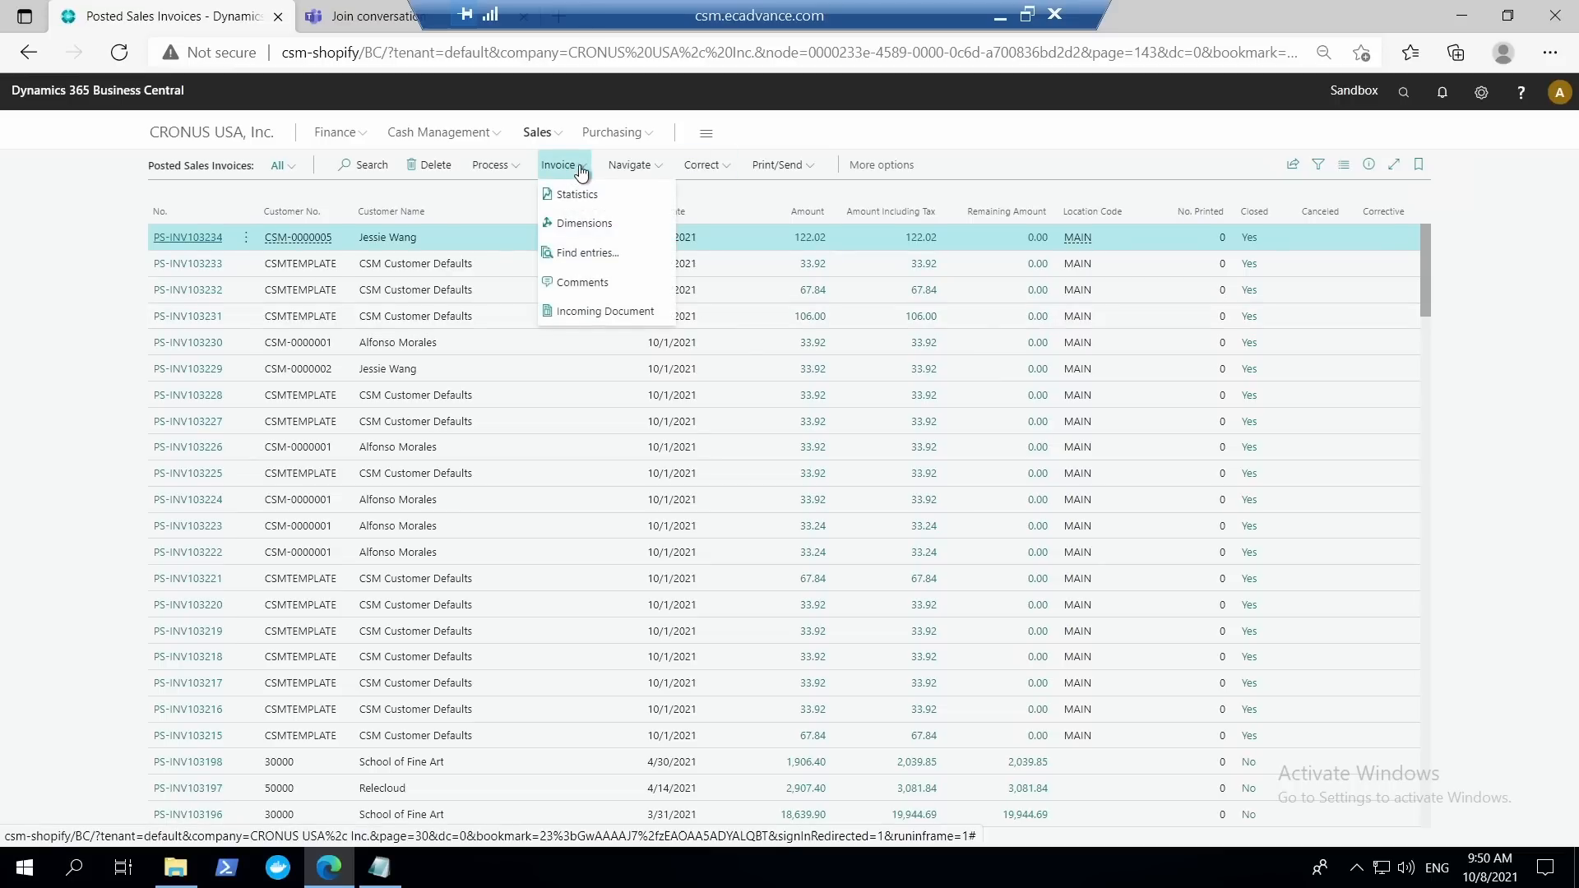
pyautogui.click(790, 168)
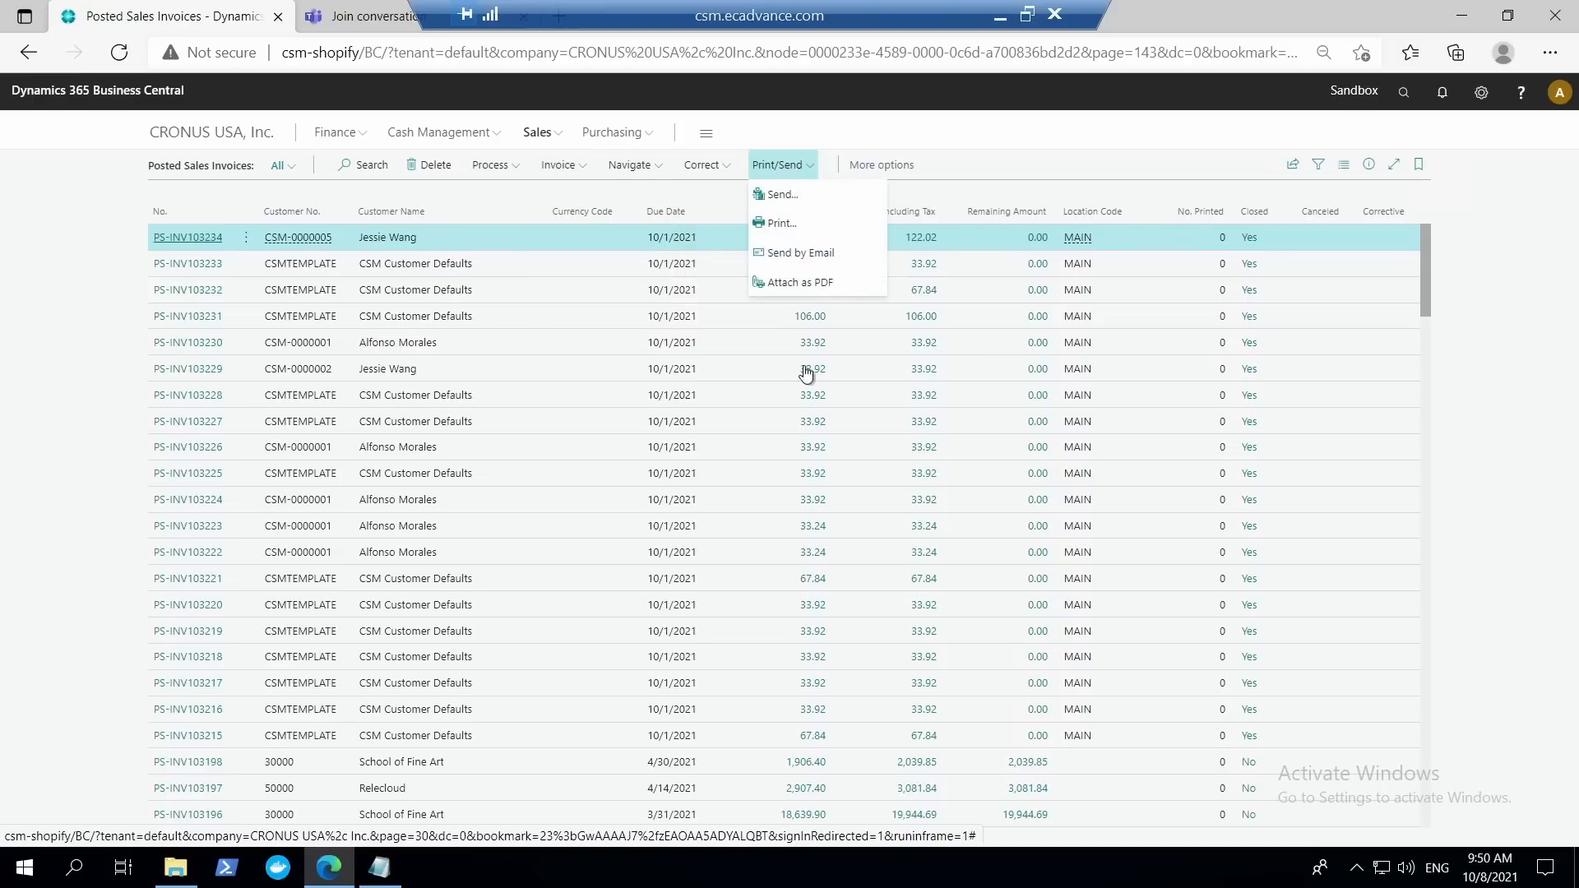
pyautogui.click(807, 287)
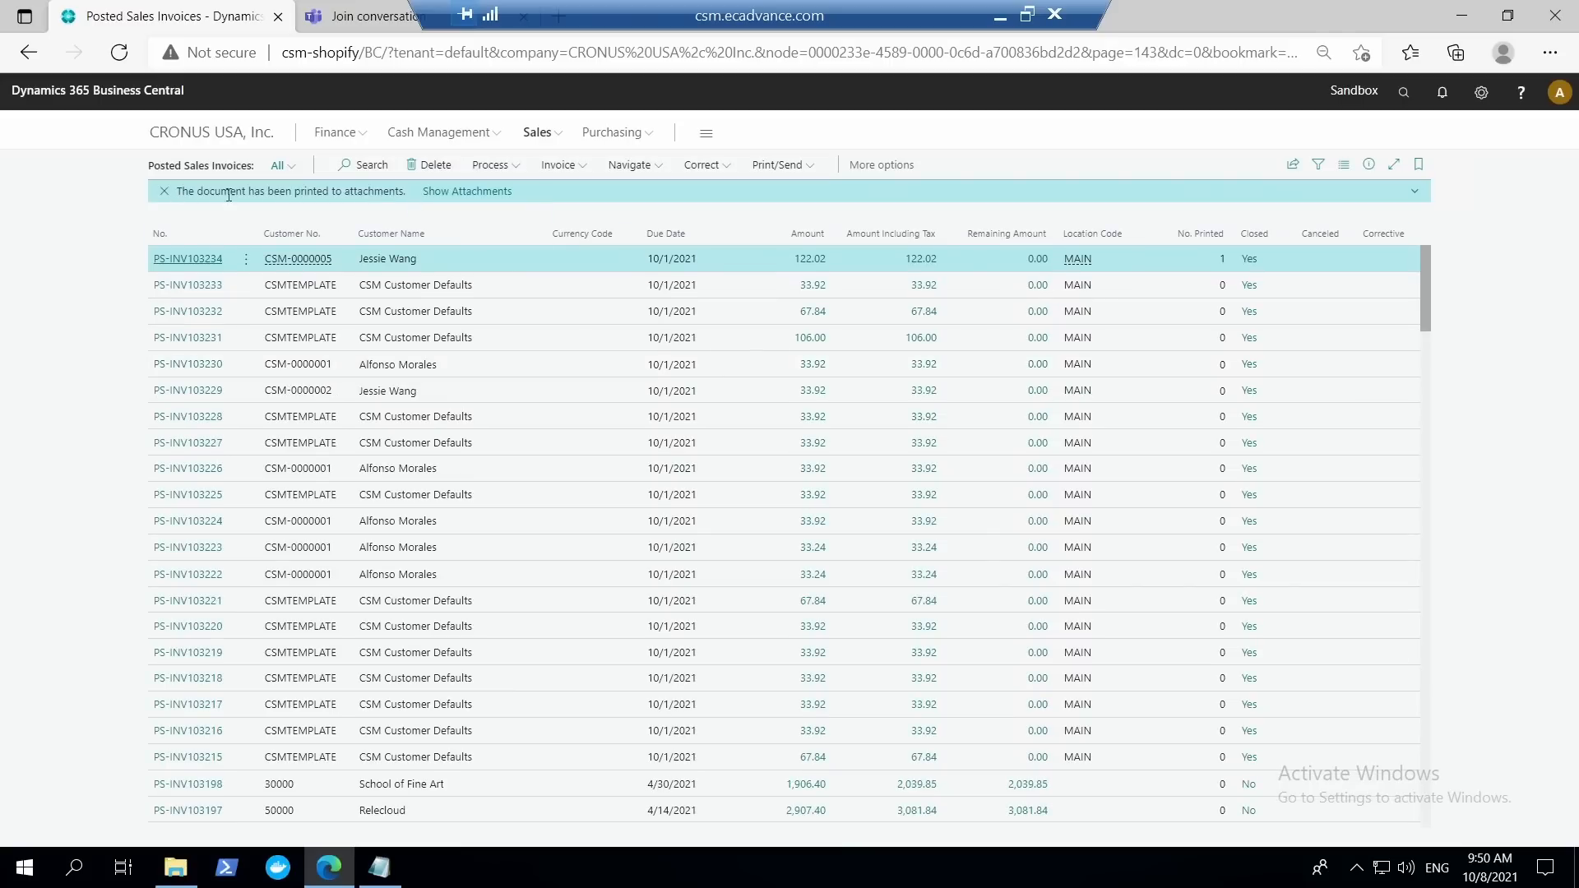
pyautogui.click(473, 192)
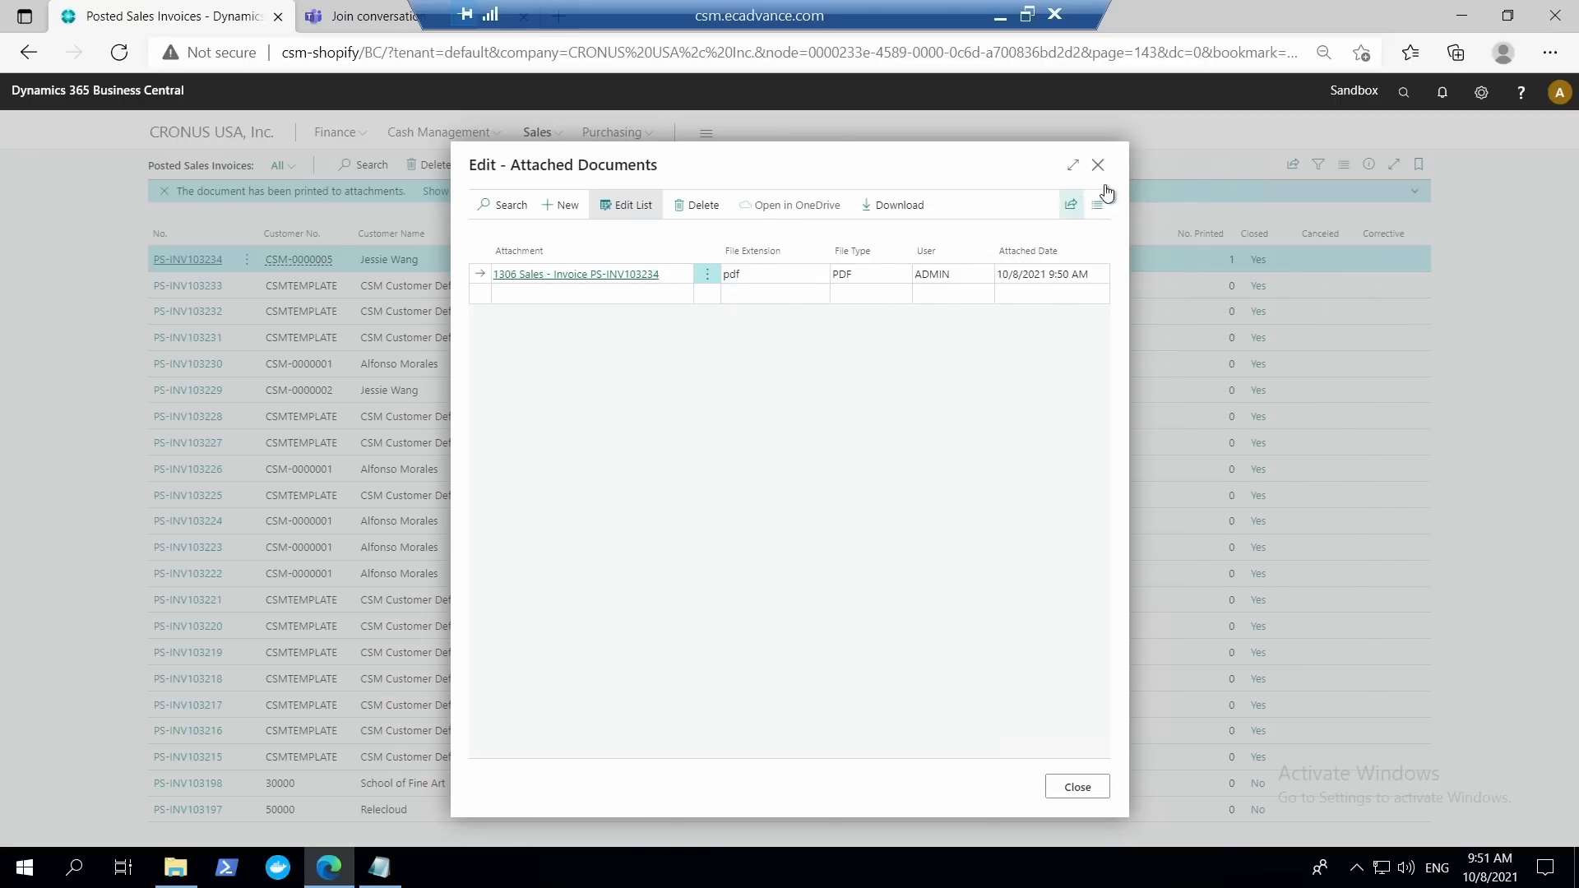
pyautogui.press('Escape')
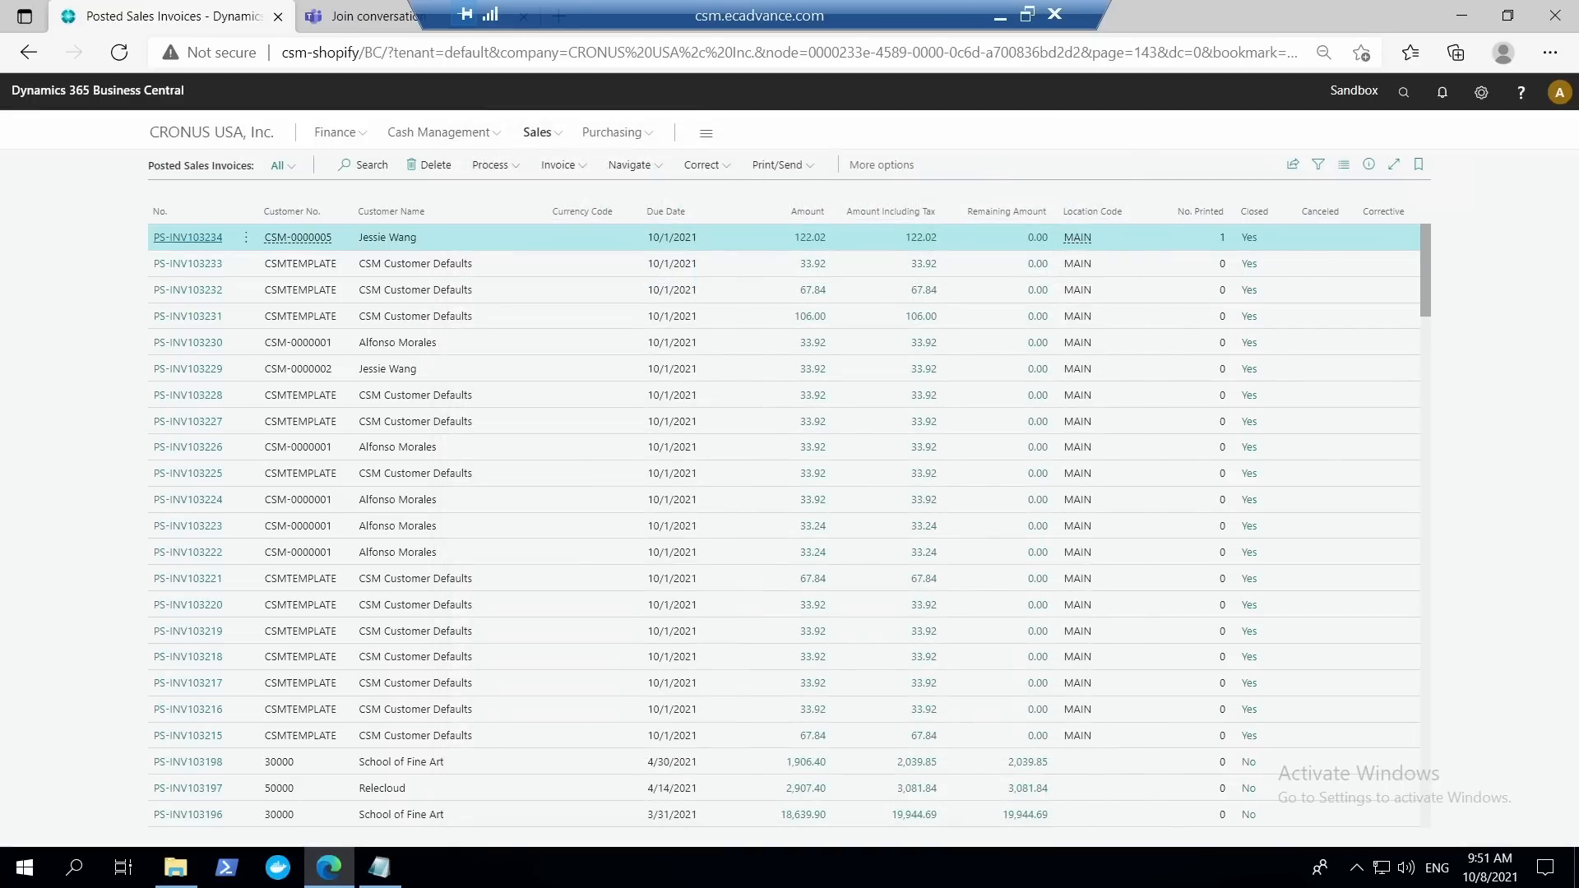
# Search for "job queue", review the Job Queue Entries list, and return to Posted Sales Invoices.
pyautogui.click(1403, 93)
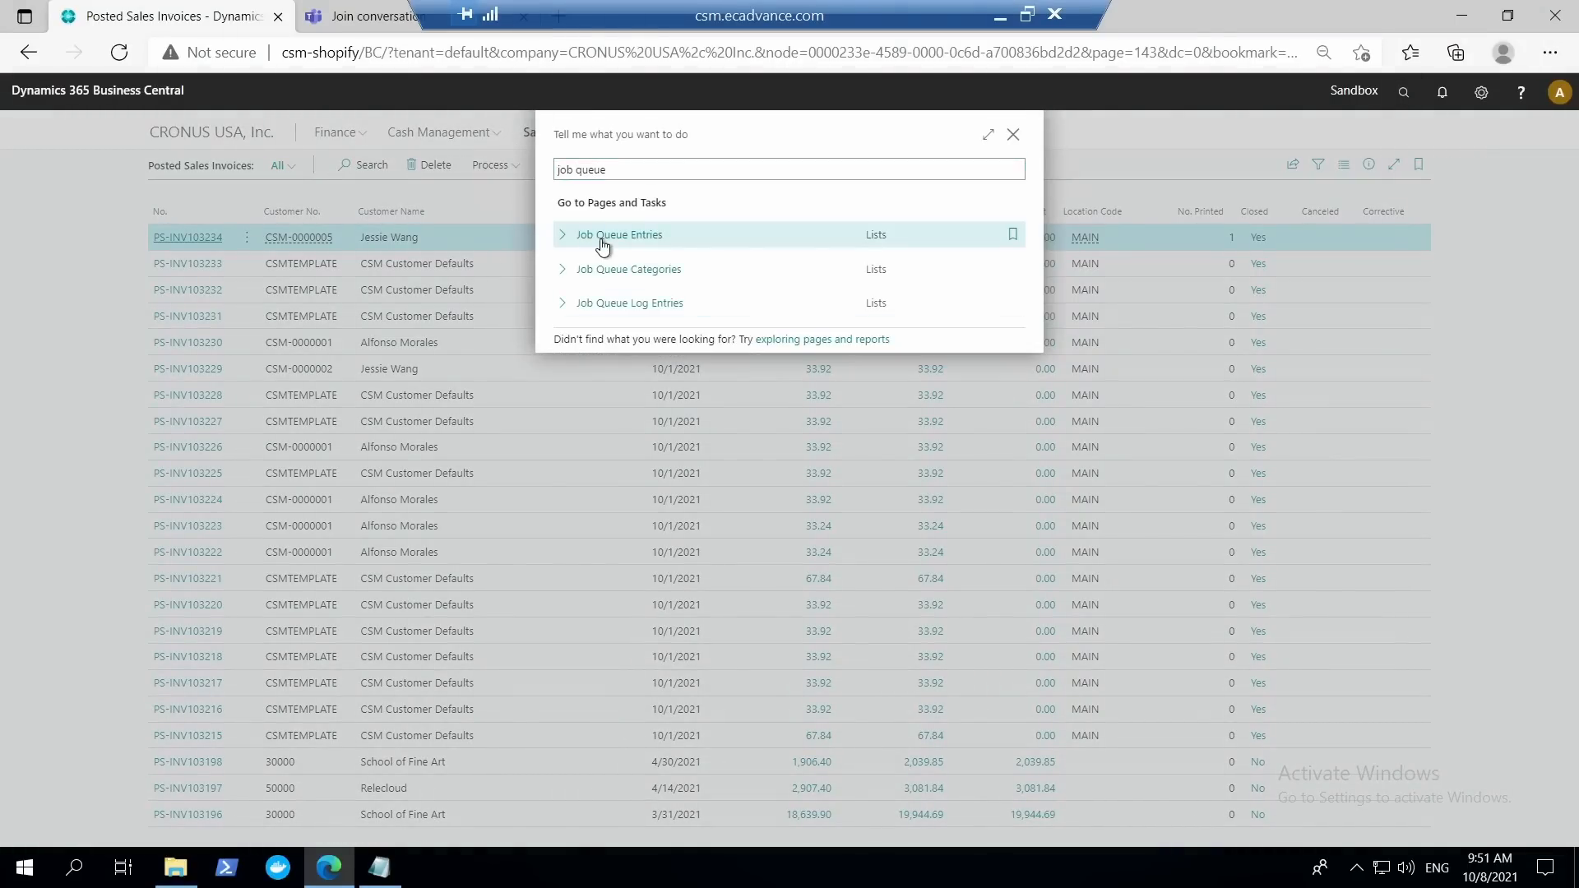
pyautogui.click(618, 237)
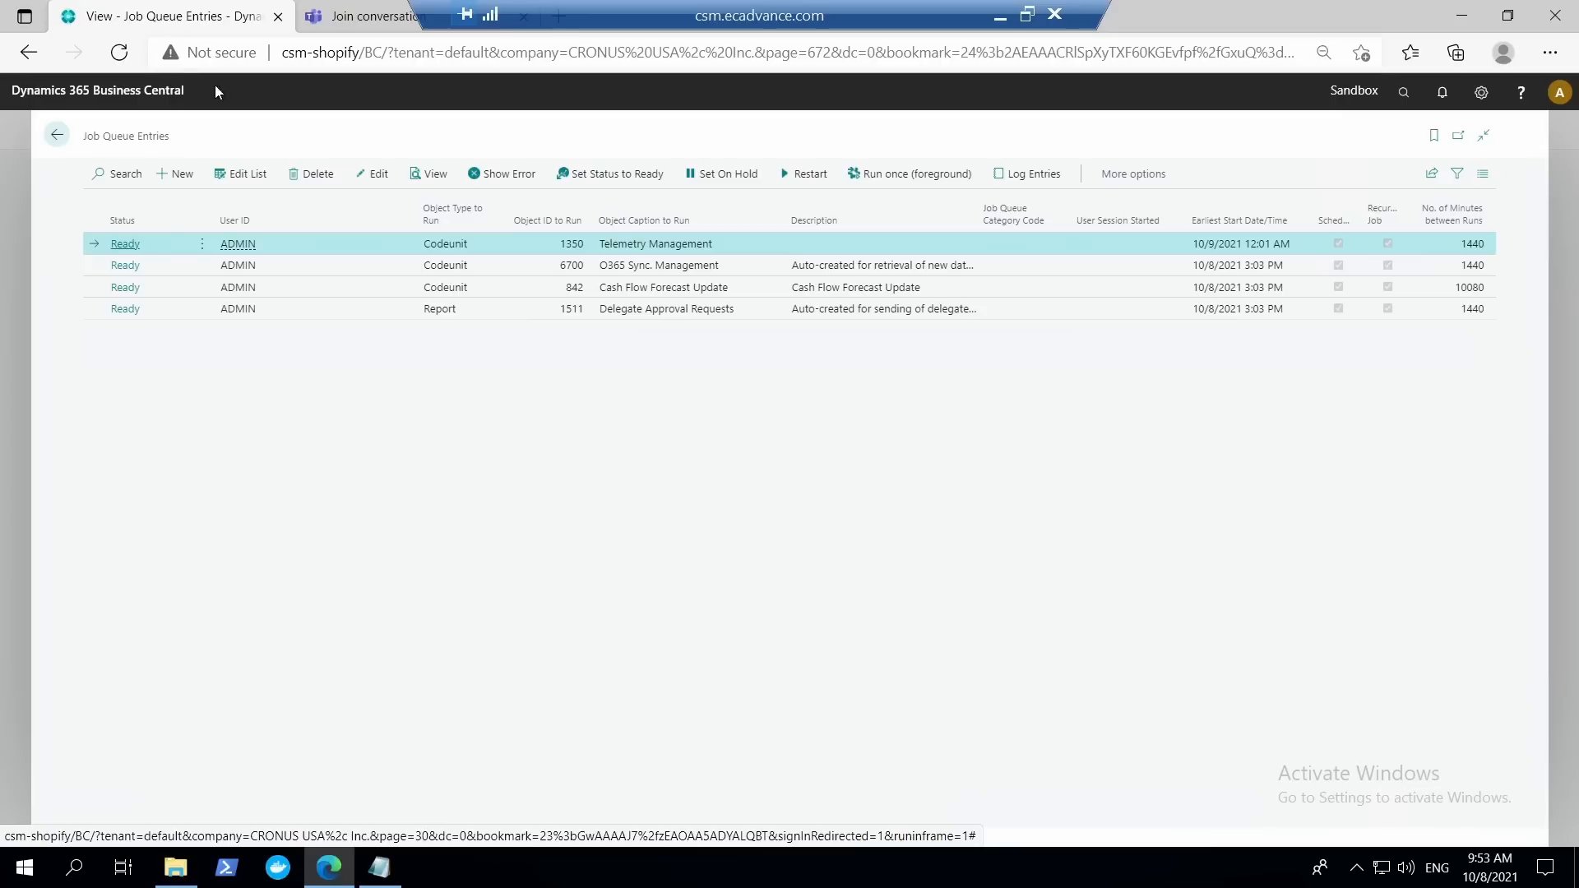
pyautogui.click(66, 134)
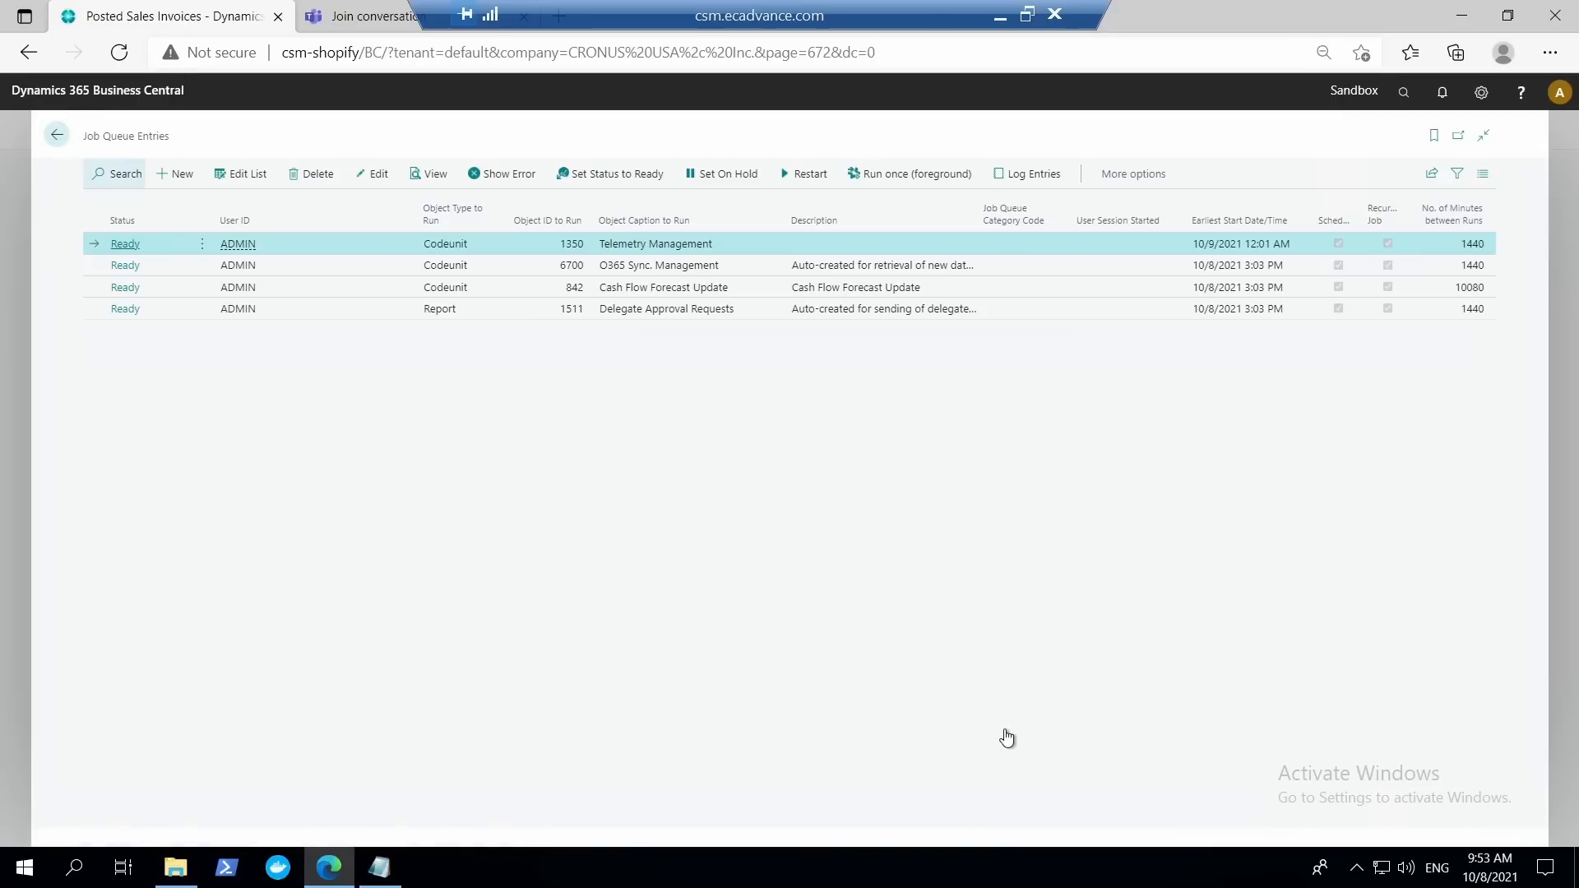